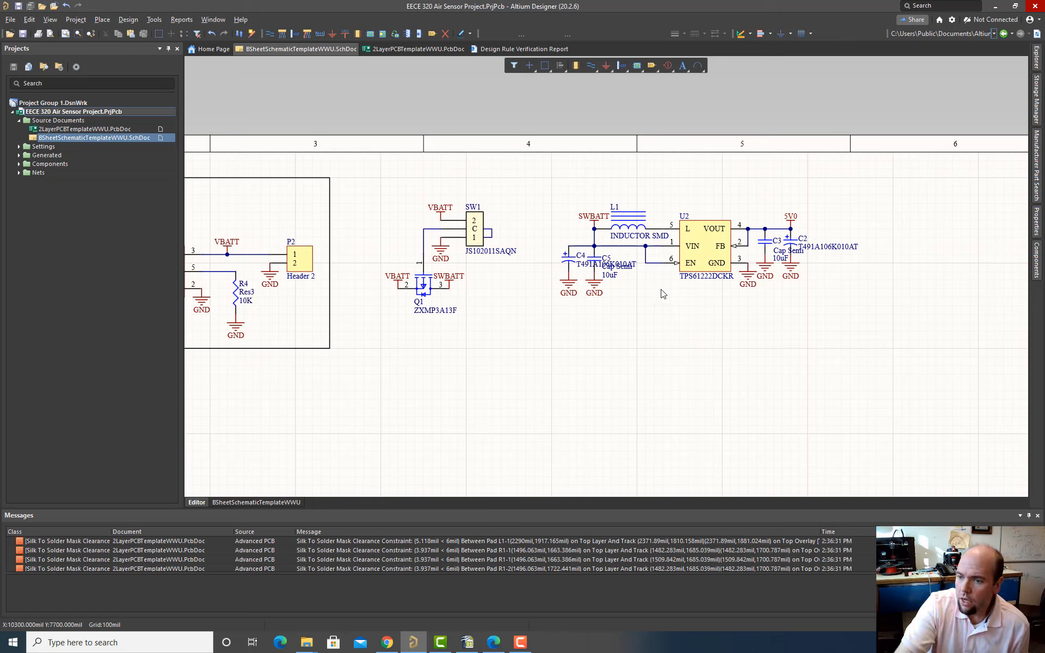
Step: Place one SHARP AIR QUAL SENS part from 320Parts.SchLib on the schematic, in the empty area below the USB-C connector circuit
right_drag(751, 345, 699, 318)
right_drag(447, 414, 610, 286)
ctrl+scroll(492, 383, down, 2)
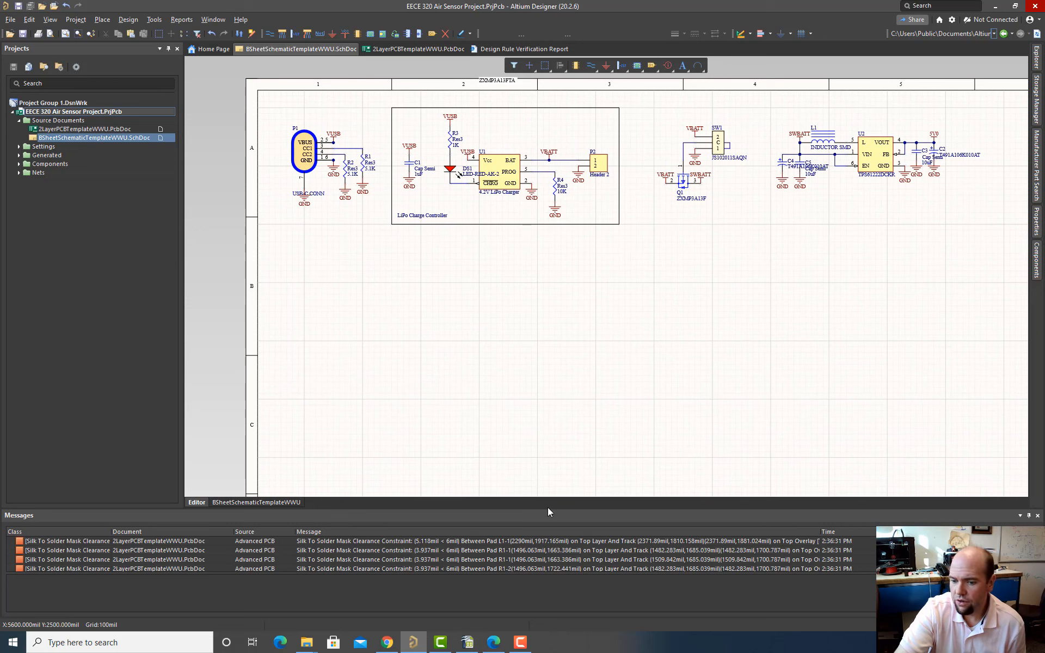
click(1036, 262)
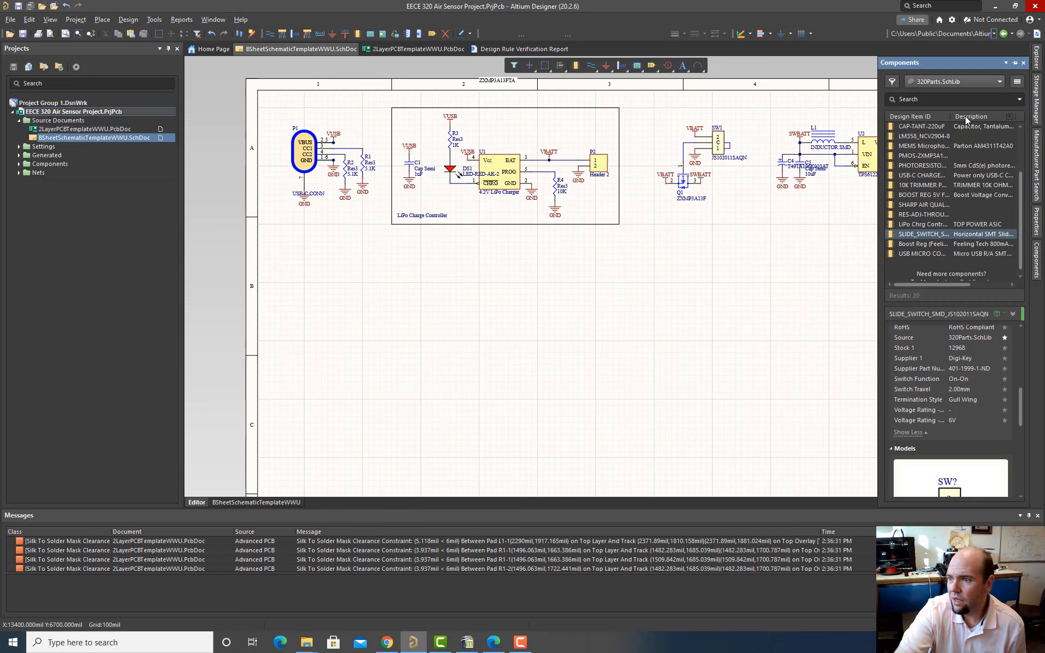
scroll(947, 174, up, 2)
scroll(943, 180, down, 2)
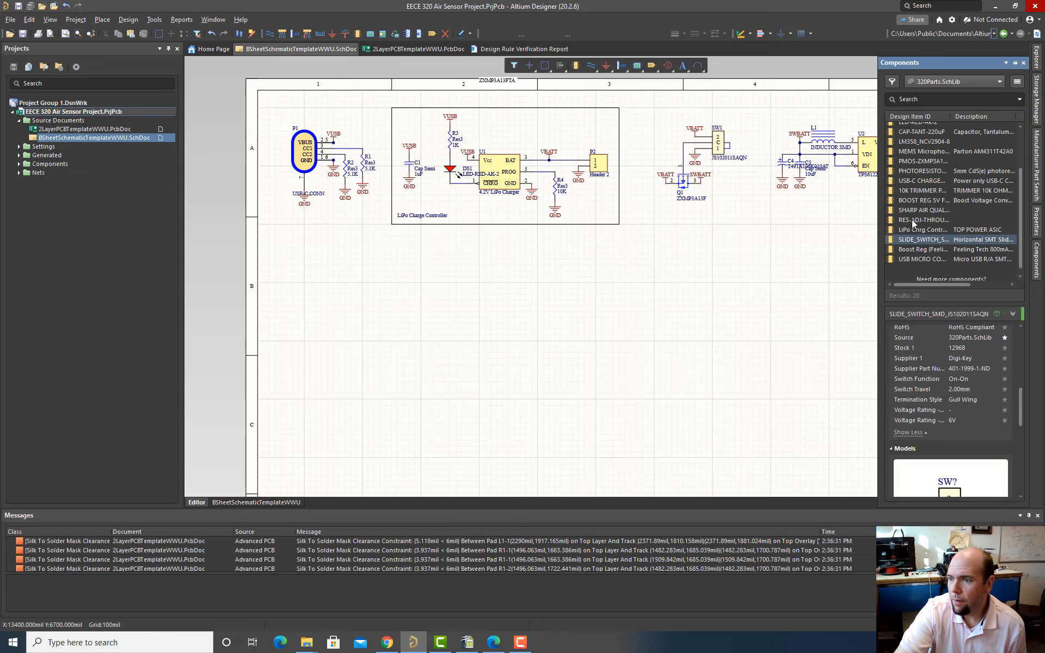
click(912, 211)
right_click(911, 211)
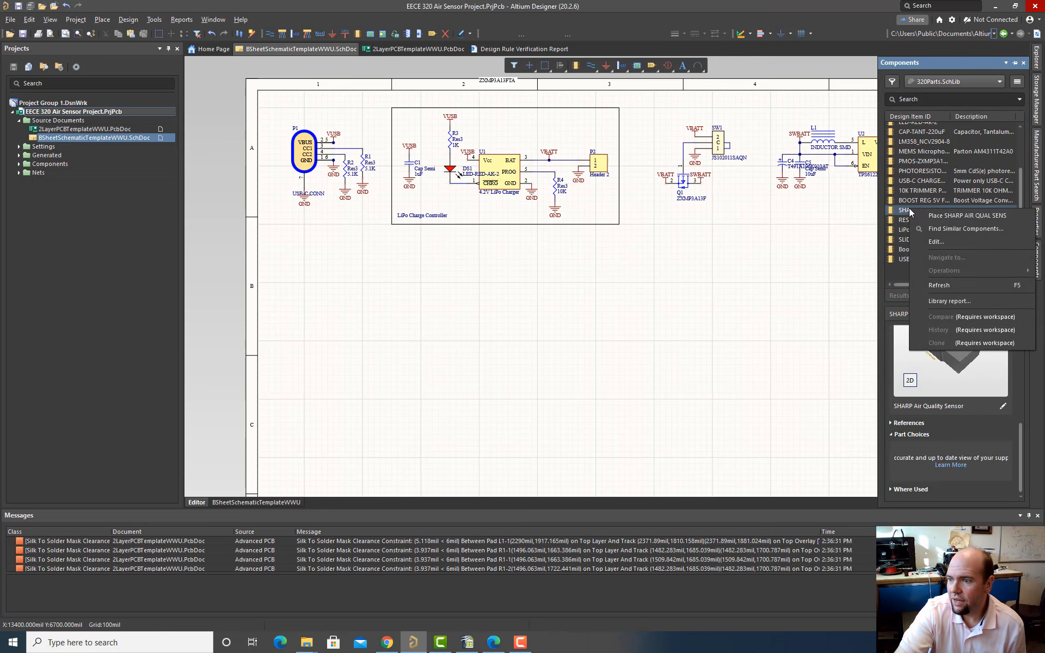
click(932, 218)
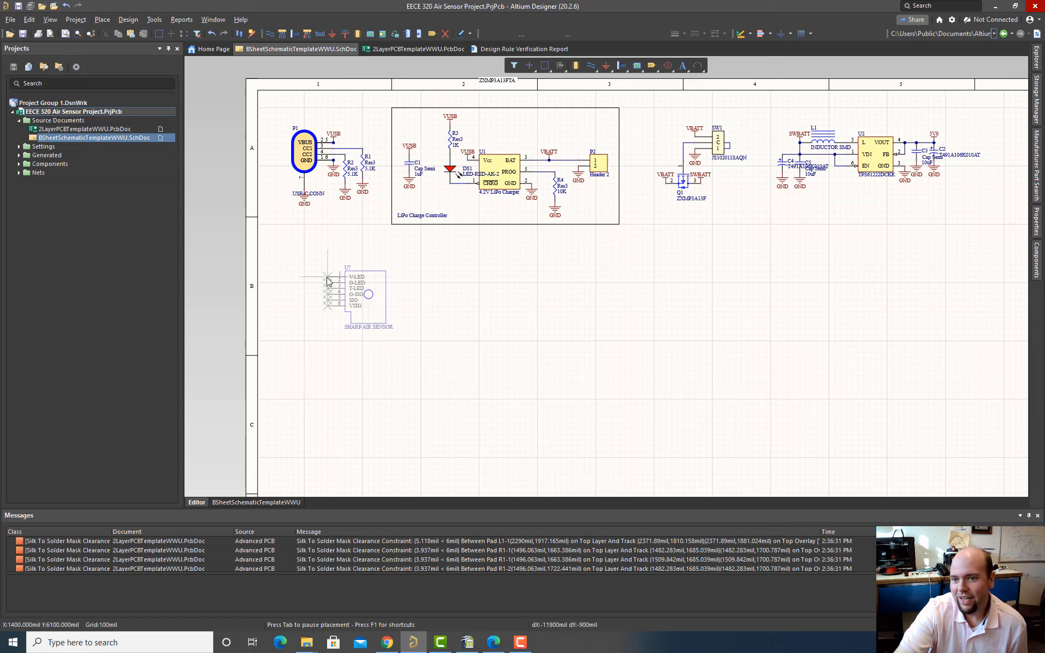
click(333, 273)
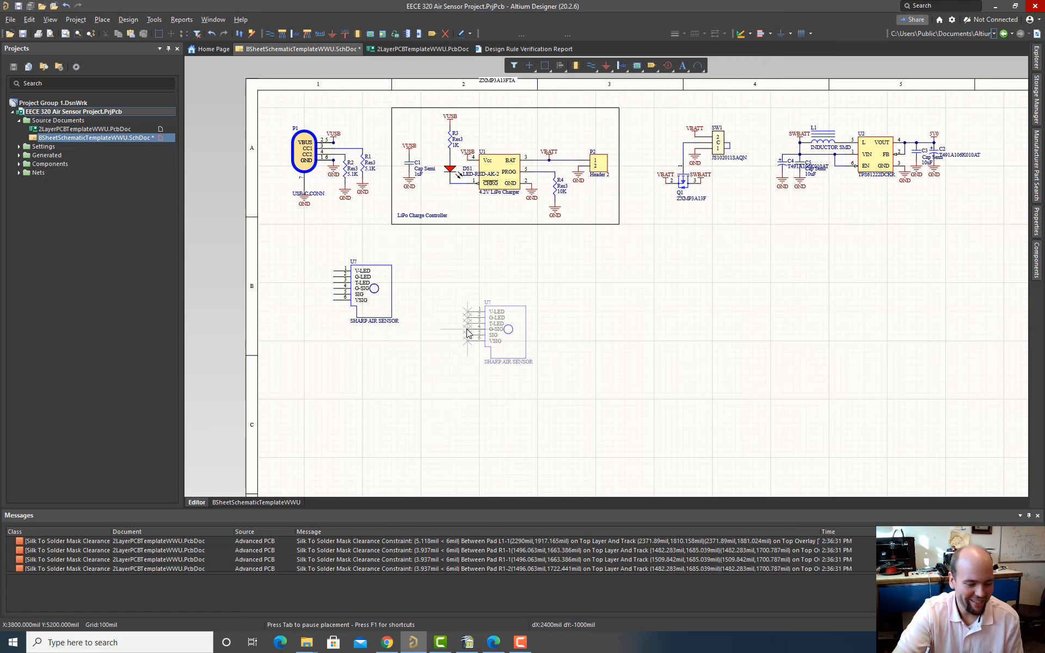
key(Escape)
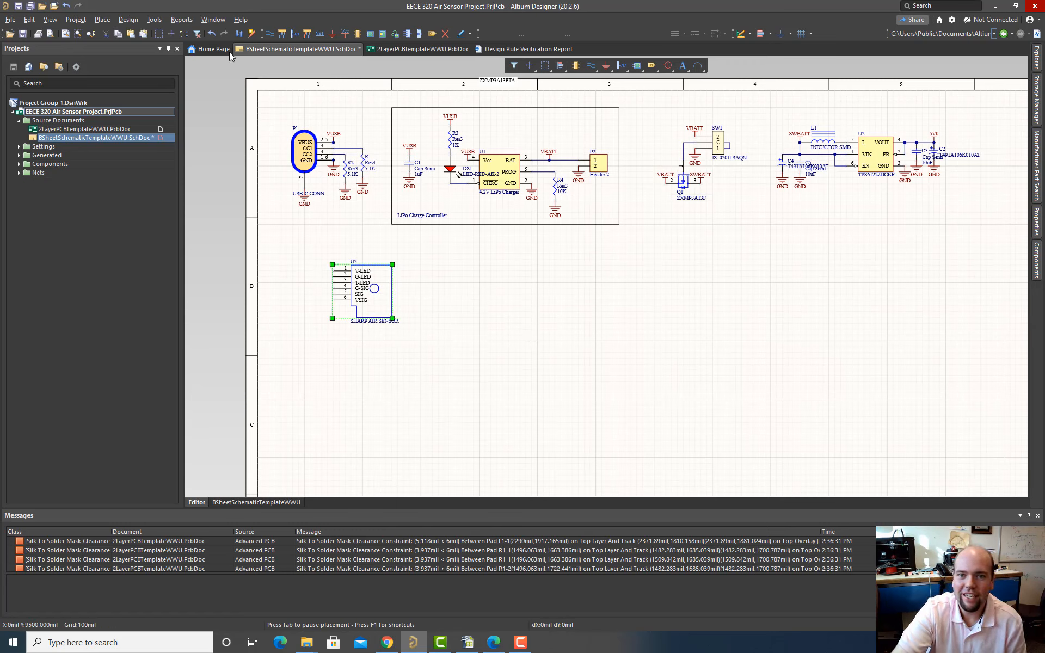
Step: Annotate the schematic quietly so the new air sensor gets a designator, accepting the proposed change
click(154, 20)
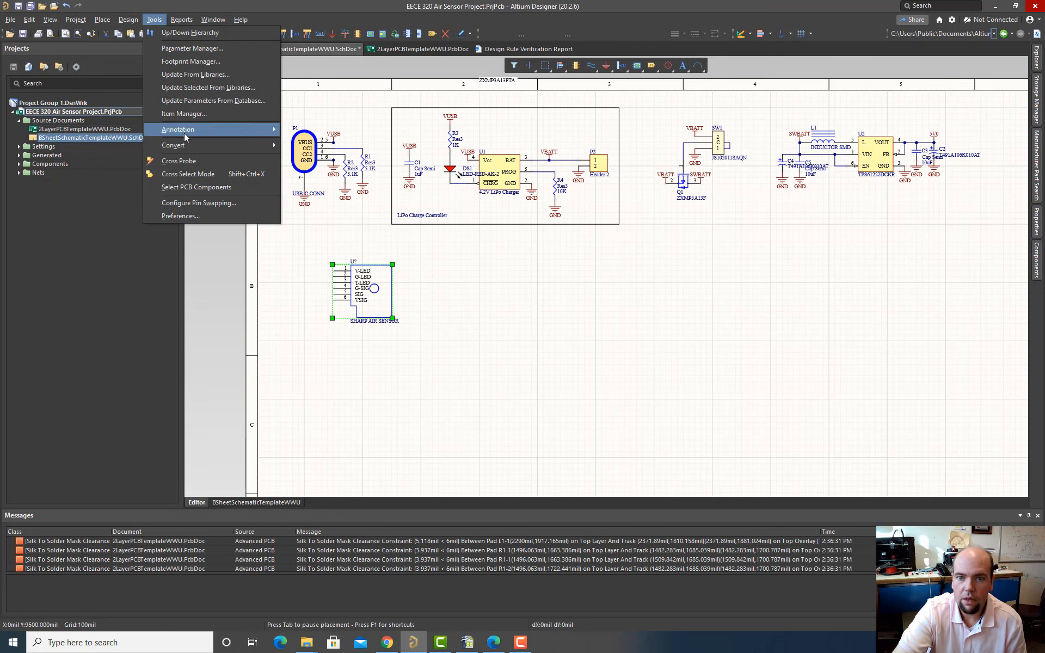
mouse_move(186, 134)
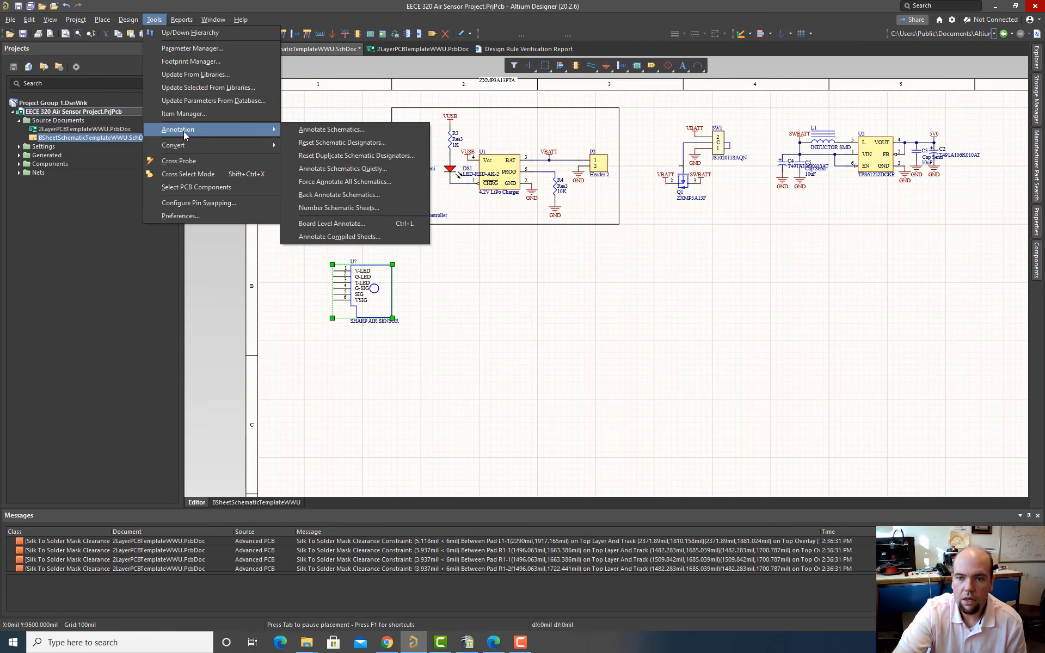
click(318, 170)
click(542, 345)
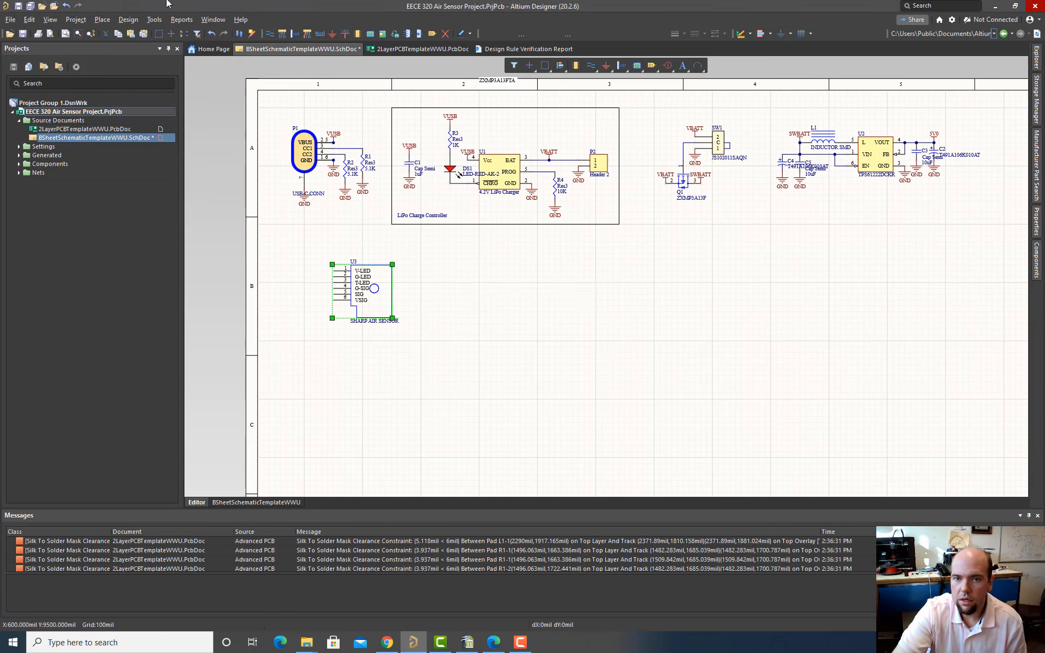
Step: Update 2LayerPCBTemplateWWU.PcbDoc from the schematic by executing all engineering changes, and close the change order
click(129, 19)
click(136, 34)
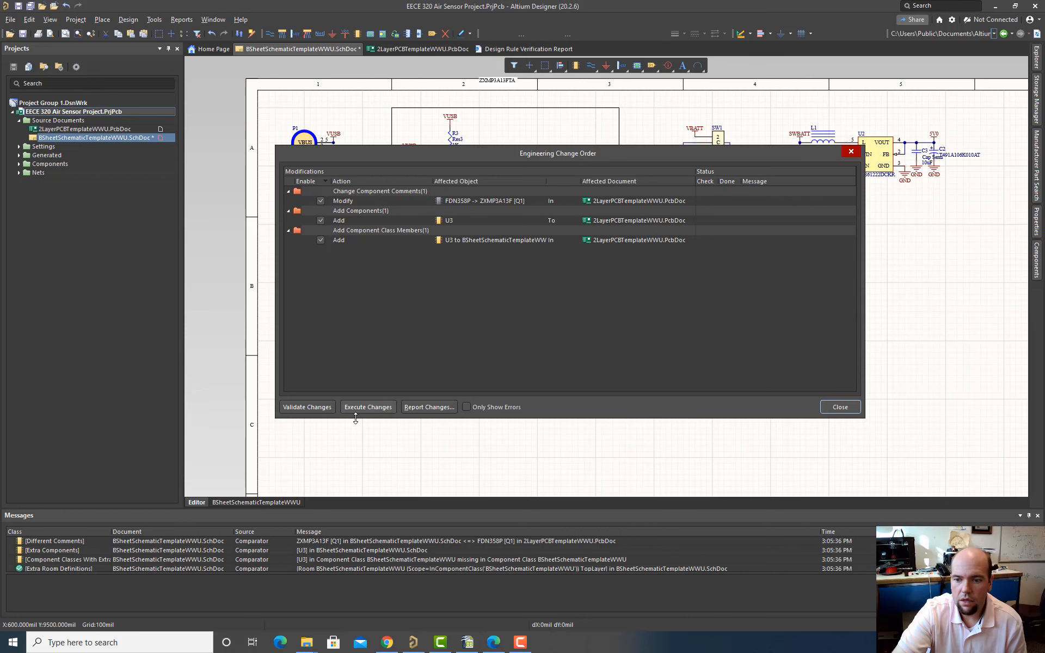
click(369, 406)
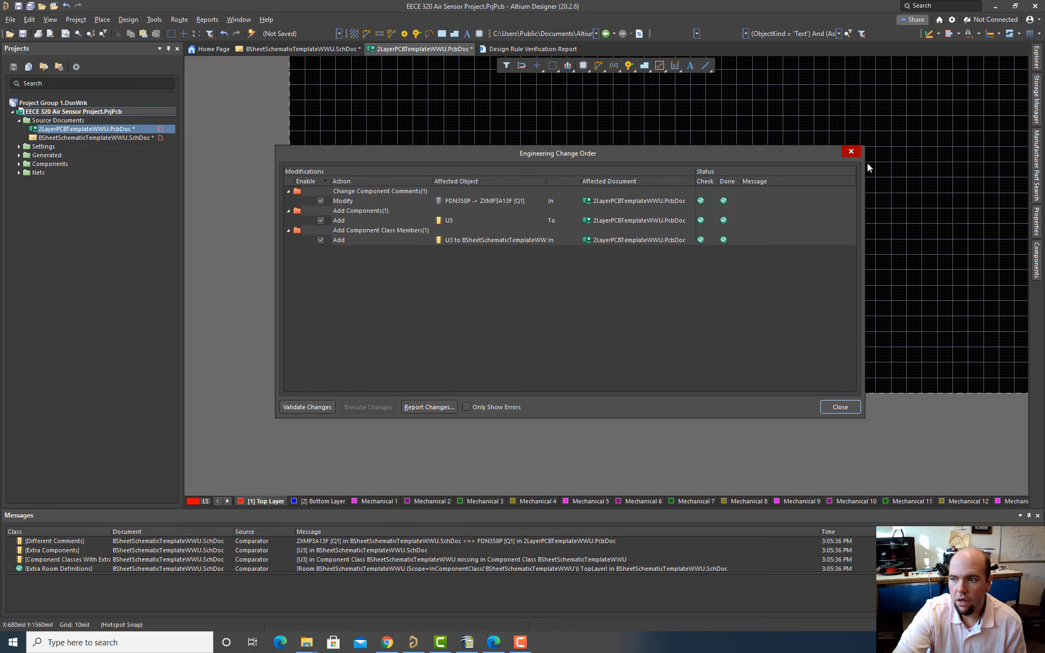
click(851, 151)
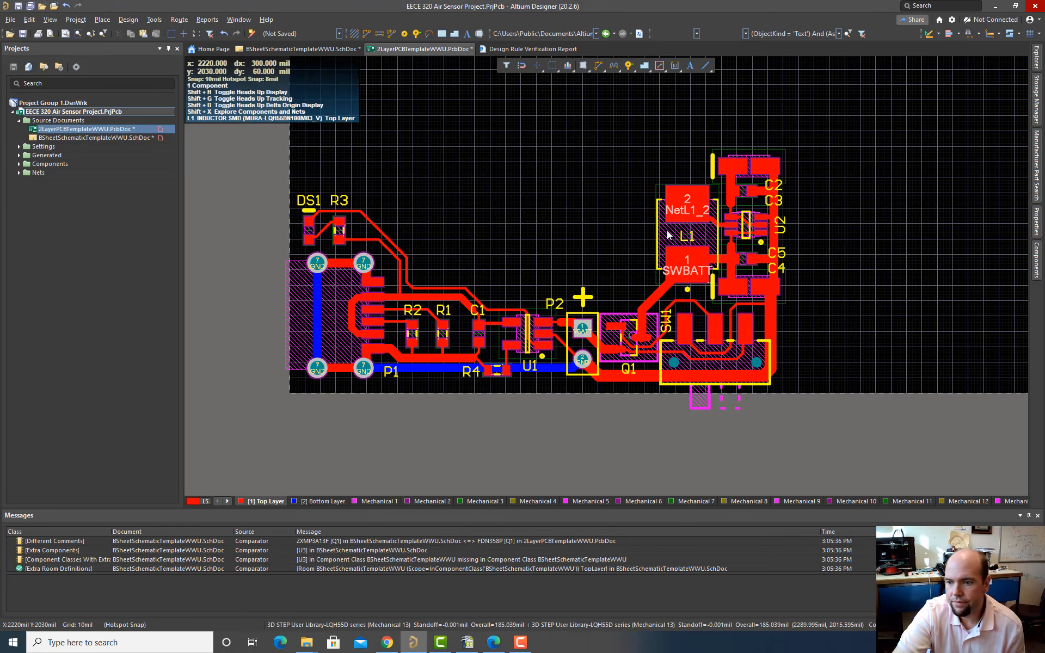
Step: Move the air sensor U3 onto the board, near its left edge above the charger and boost converter circuitry
ctrl+scroll(670, 256, down, 2)
ctrl+scroll(790, 265, down, 4)
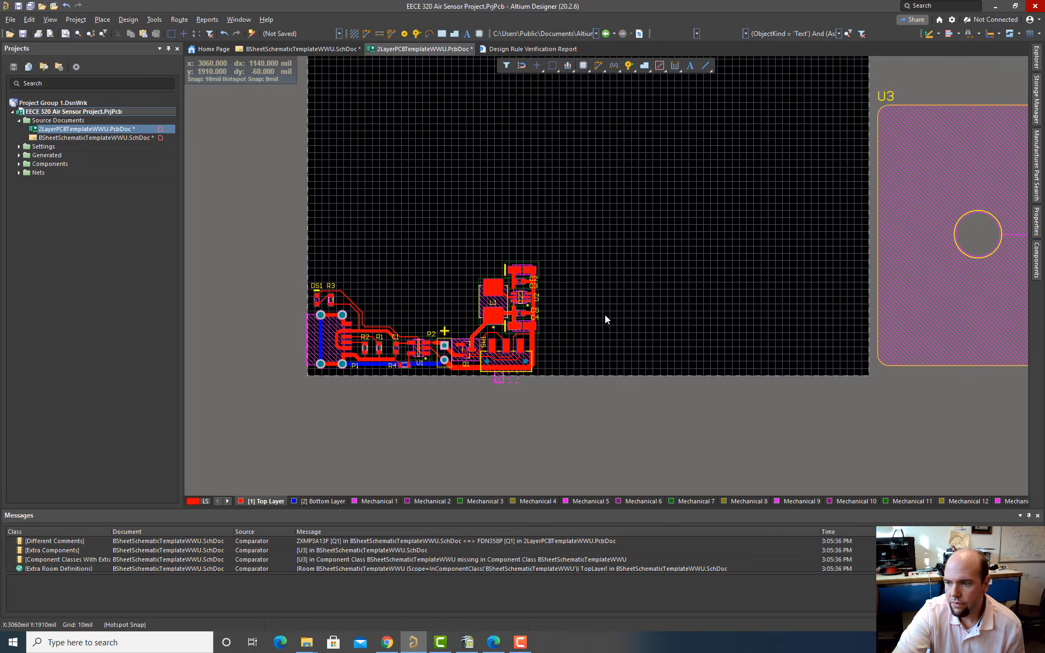
drag(919, 290, 604, 257)
ctrl+scroll(605, 257, up, 2)
ctrl+scroll(604, 259, down, 4)
scroll(604, 259, up, 5)
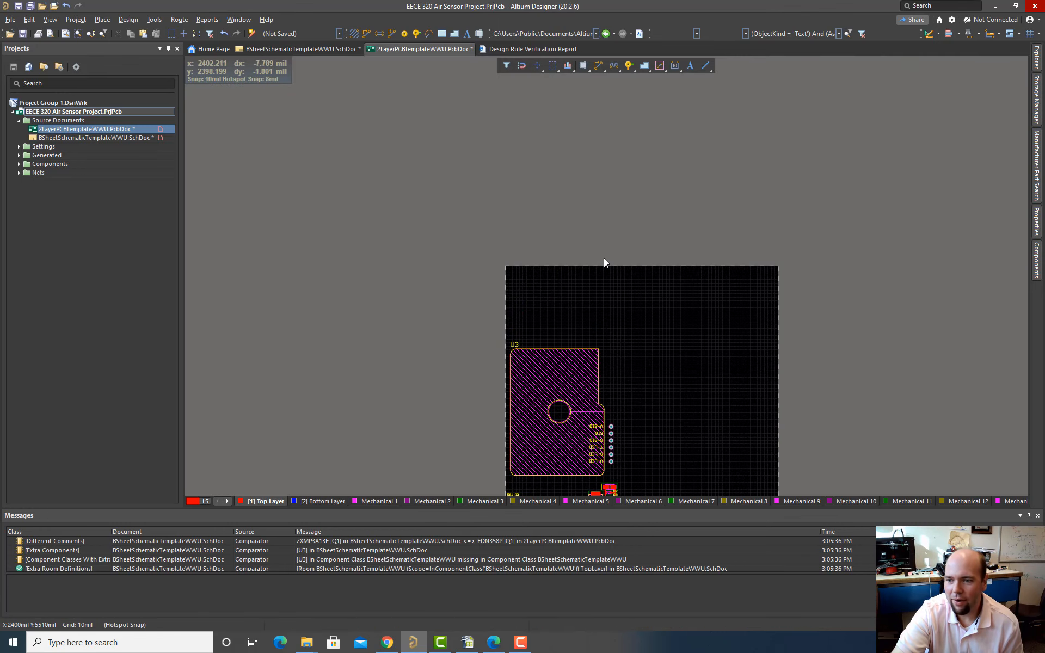
scroll(604, 259, down, 4)
ctrl+scroll(604, 259, up, 2)
ctrl+scroll(603, 258, up, 3)
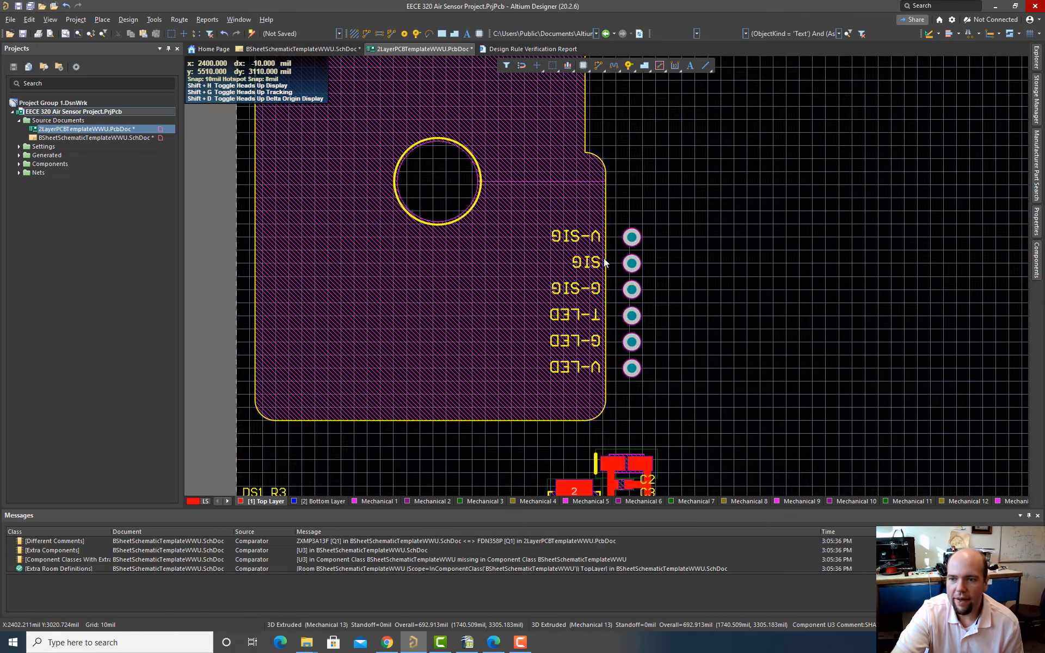
ctrl+scroll(604, 258, down, 3)
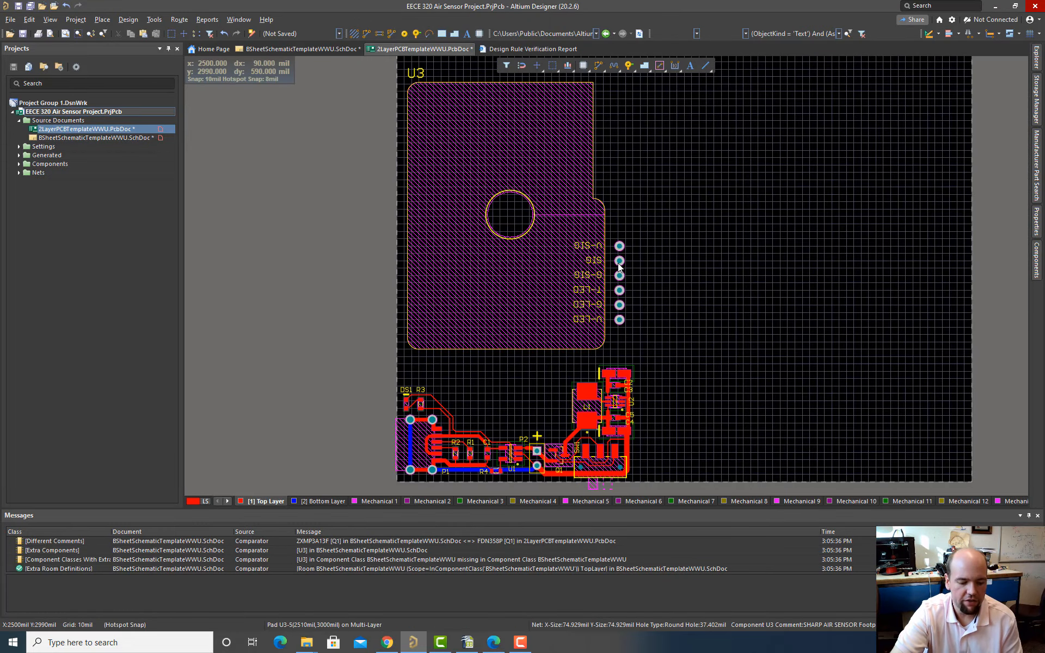
Step: Examine the air sensor's body and placement on the board in 3D, and return to the 2D layout at its pads
key(3)
ctrl+scroll(620, 263, down, 3)
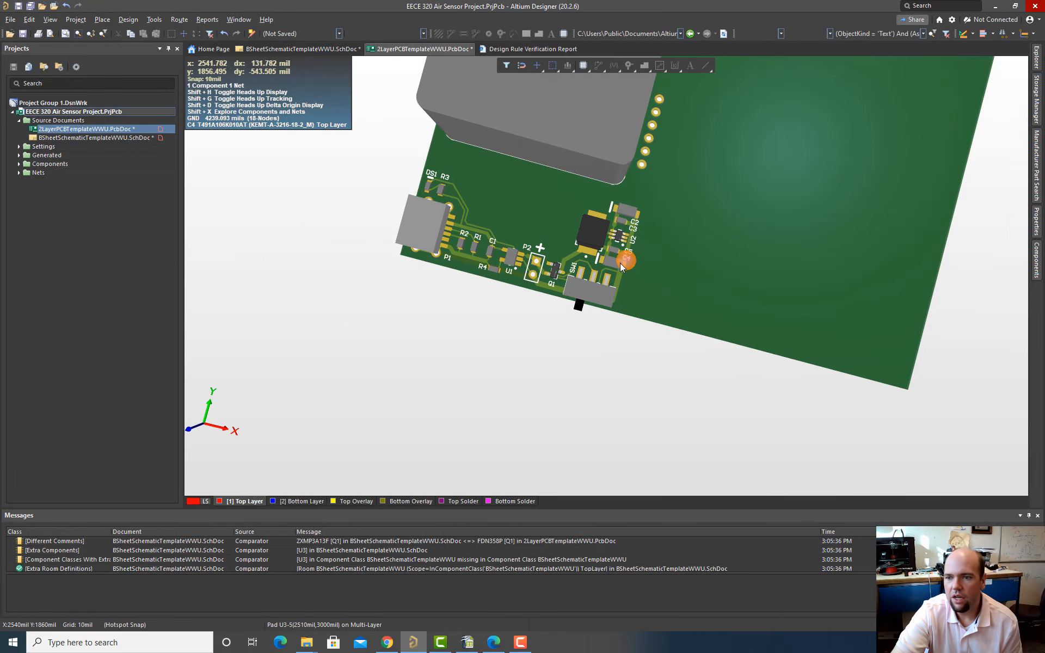
right_drag(620, 263, 627, 389)
mouse_move(651, 200)
right_down()
mouse_move(631, 285)
mouse_move(730, 294)
mouse_move(517, 309)
mouse_move(605, 308)
mouse_move(562, 331)
mouse_move(588, 311)
mouse_move(560, 320)
mouse_move(610, 327)
mouse_move(586, 280)
right_up()
ctrl+scroll(567, 318, down, 2)
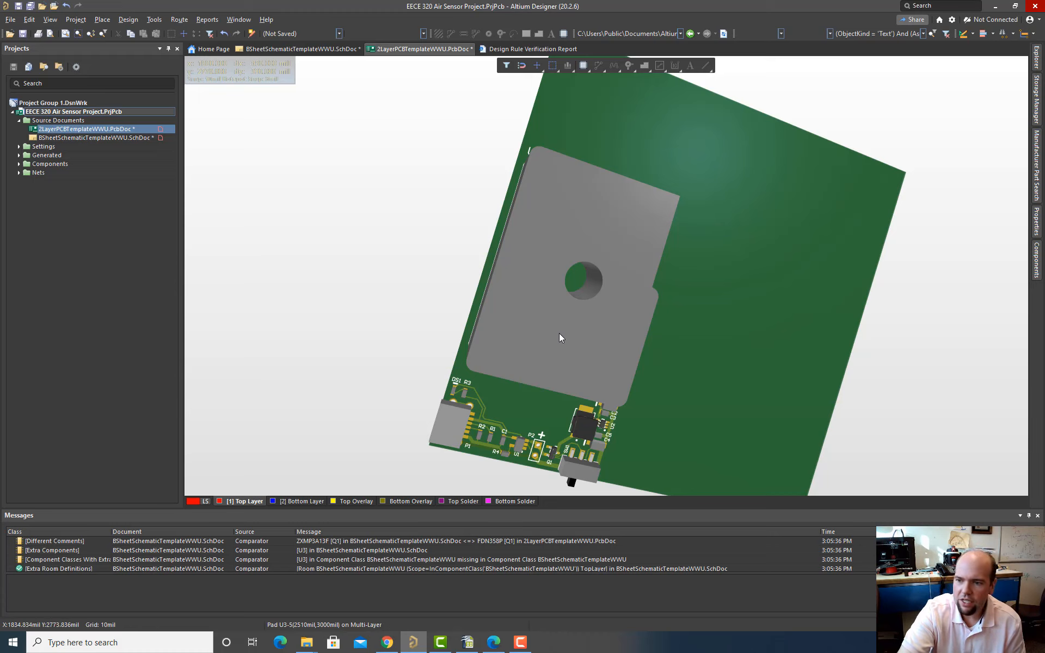
mouse_move(560, 333)
shift+right_down()
mouse_move(545, 234)
mouse_move(443, 270)
mouse_move(429, 314)
mouse_move(655, 368)
shift+right_up()
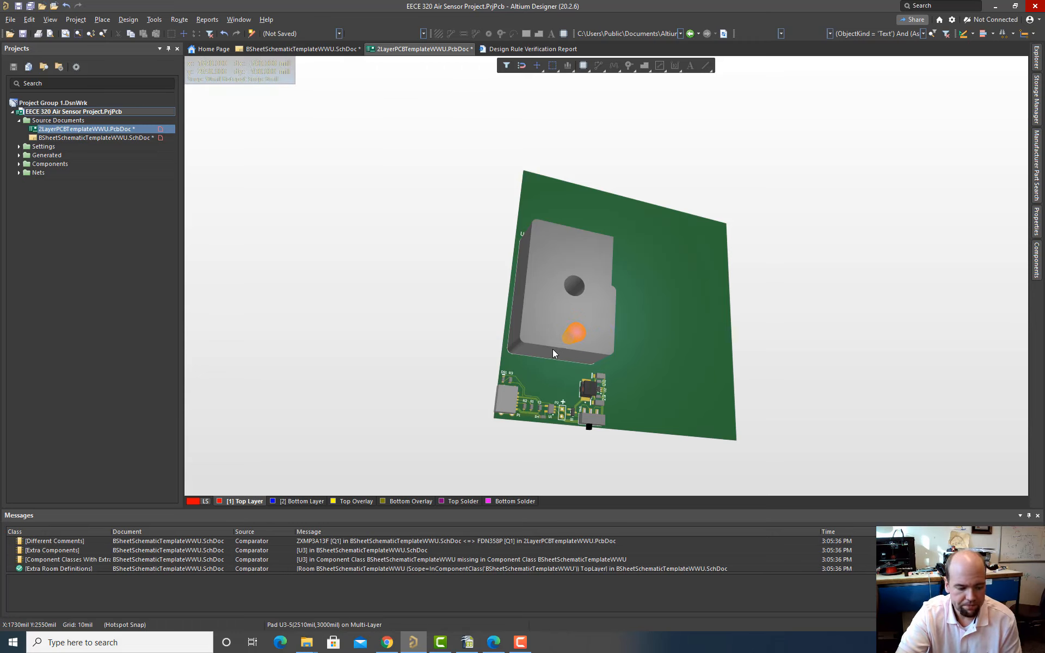
key(2)
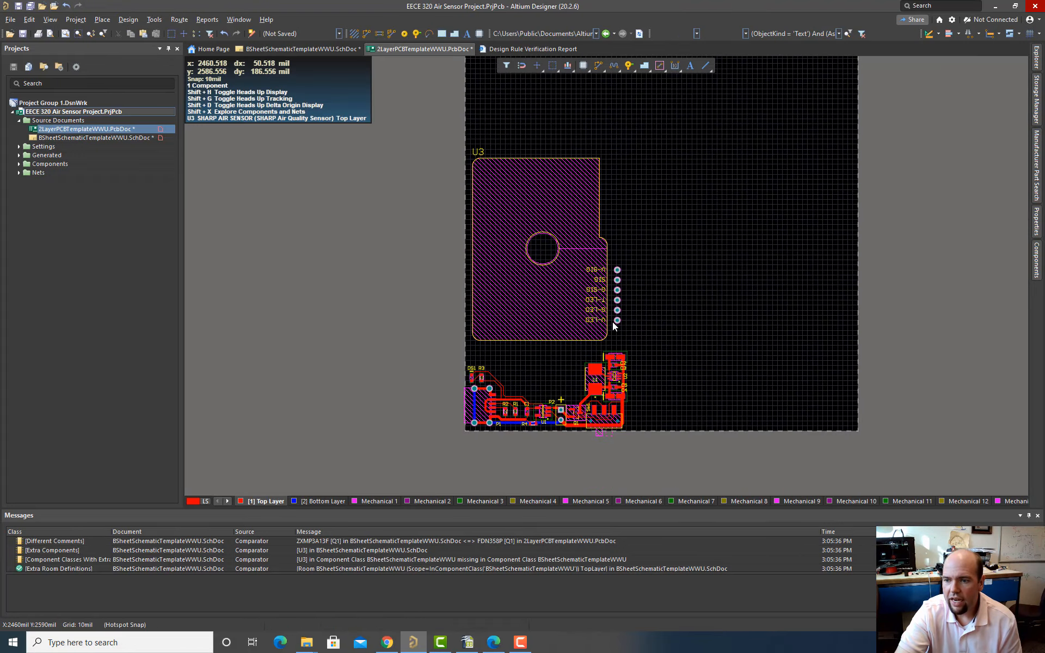
ctrl+scroll(612, 321, up, 5)
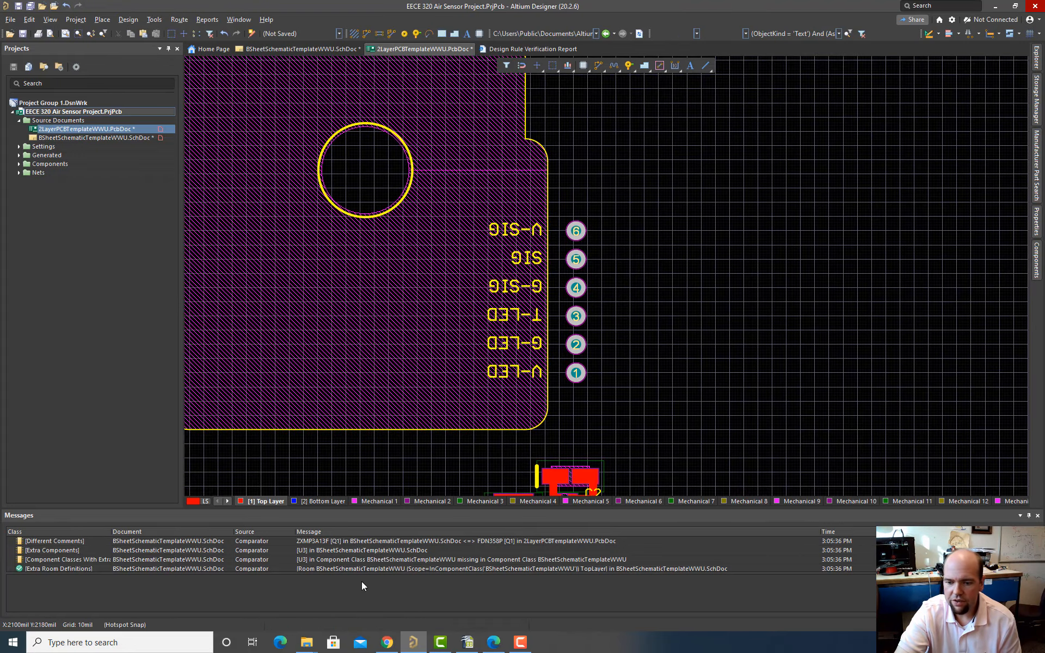
Step: Switch to Chrome, close the tps61222.pdf preview, and open GP2Y1014AU0F_SPEC-1288381.pdf from the Datasheets folder
click(387, 642)
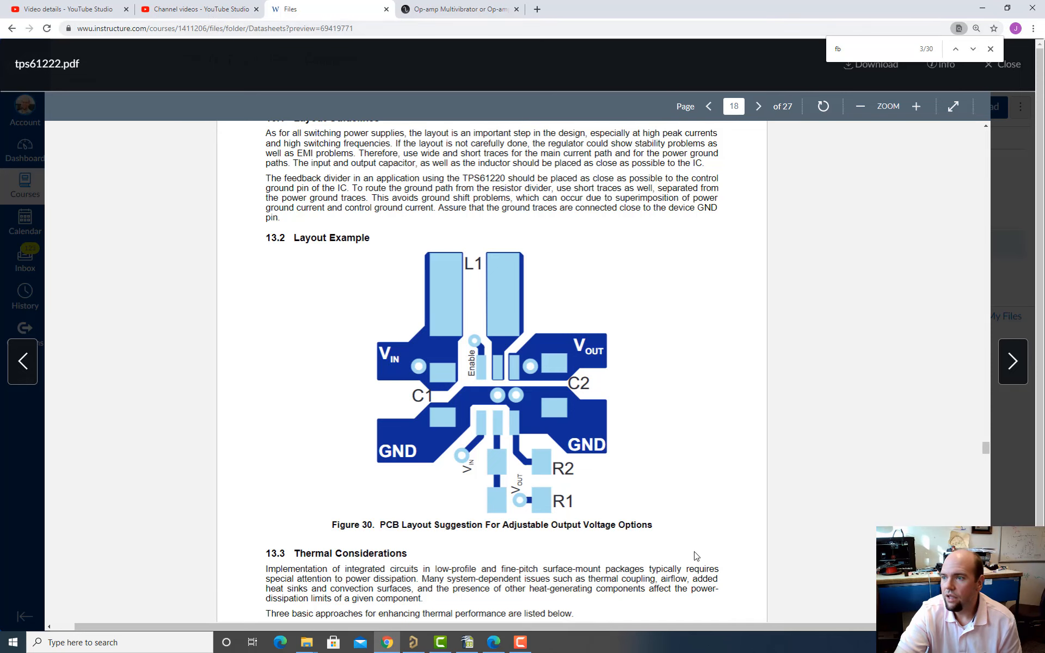
click(990, 49)
click(1005, 64)
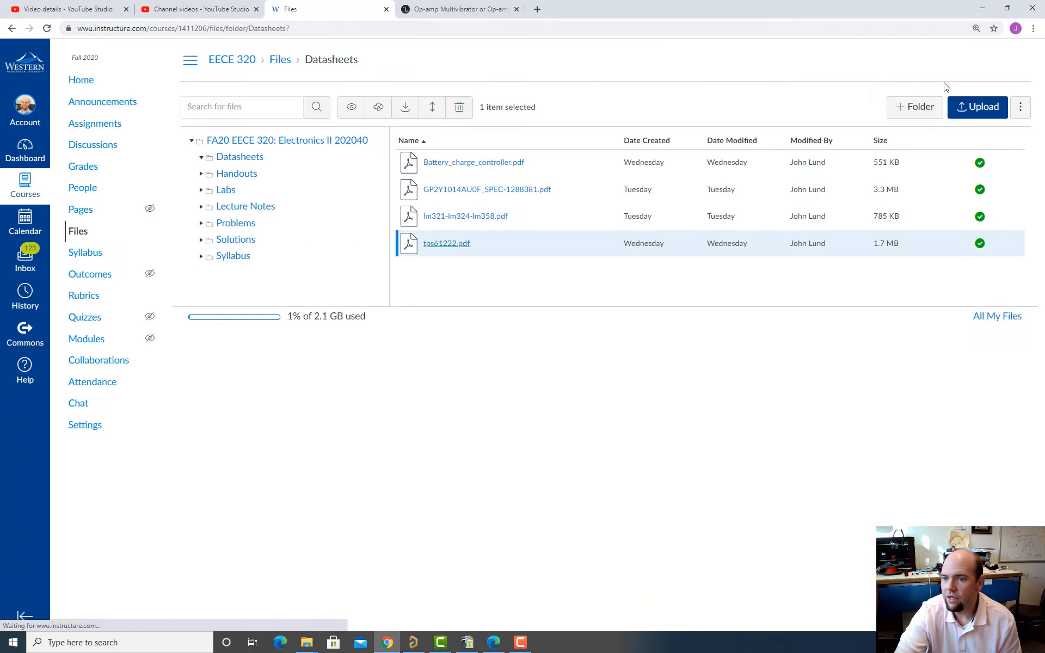
click(464, 191)
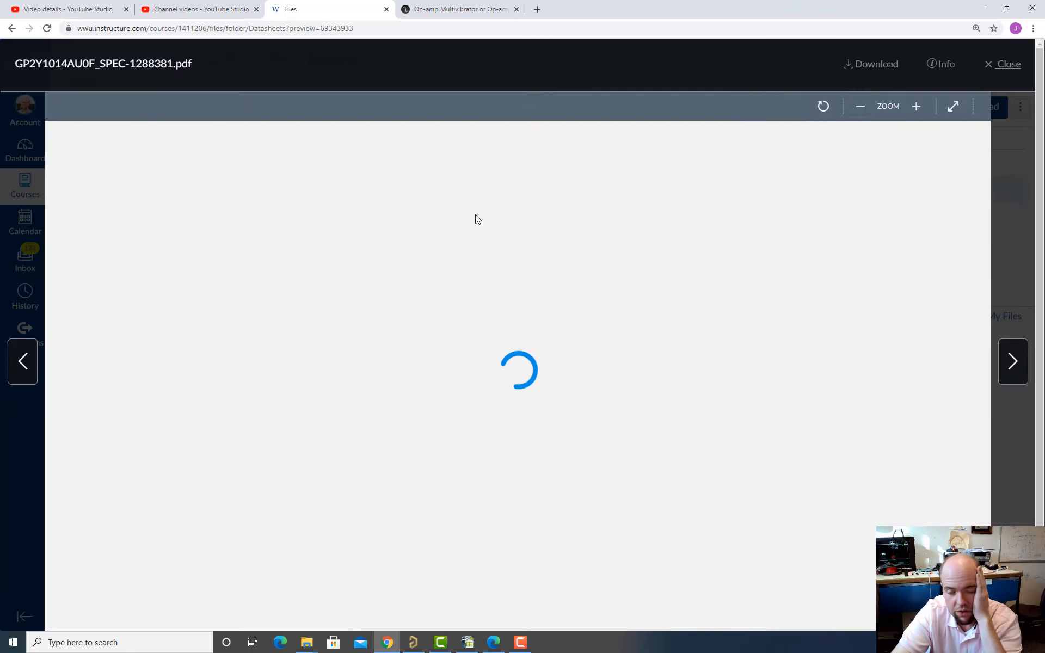
Step: Examine the dust sensor datasheet's outline drawing, connector pin arrangement, electro-optical characteristics, and LED drive circuit with its pulse timing
scroll(480, 263, down, 20)
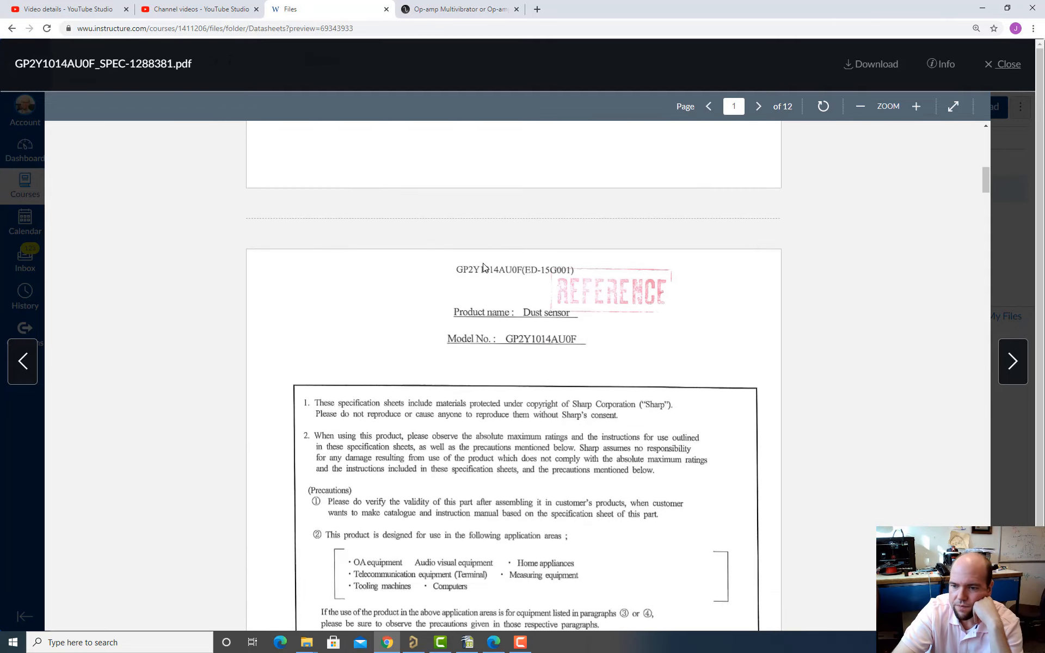
scroll(480, 262, down, 18)
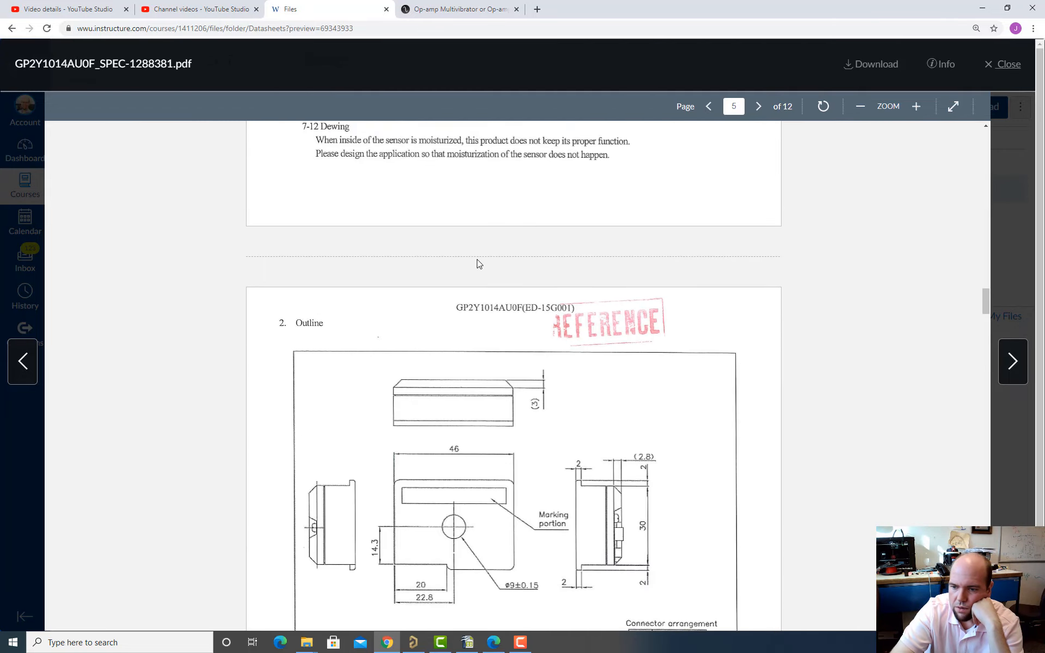
scroll(477, 263, up, 5)
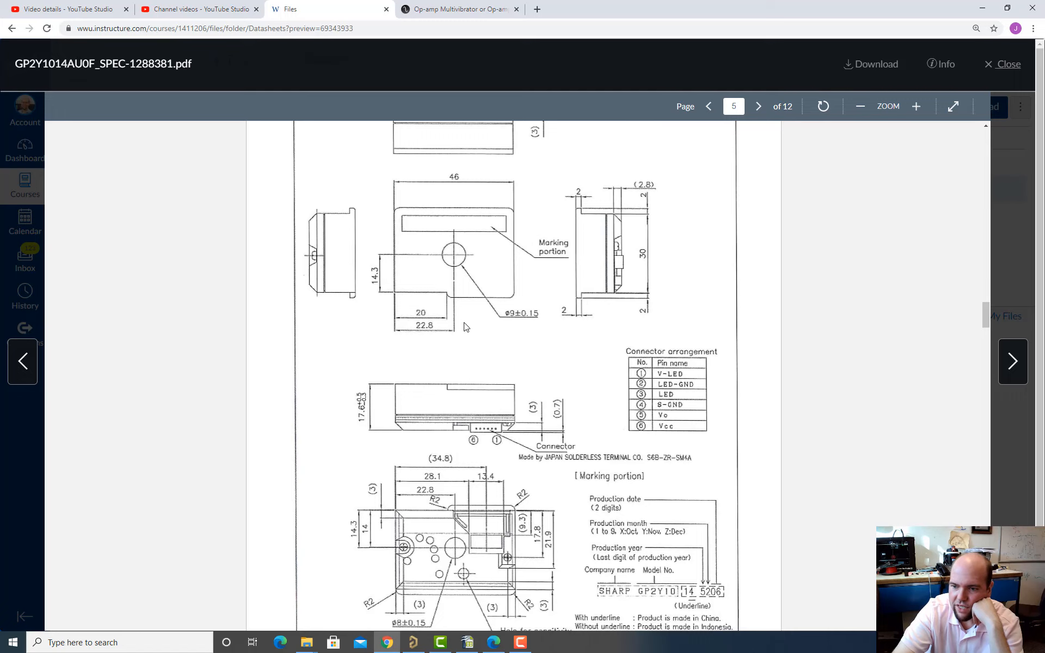
scroll(433, 328, down, 5)
scroll(433, 327, down, 18)
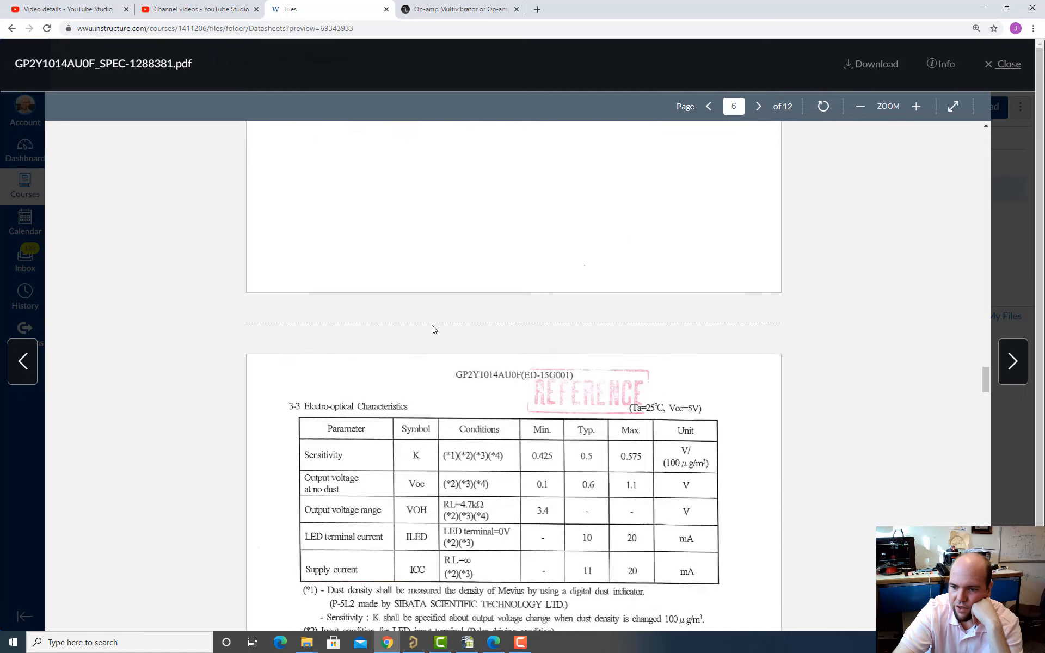
scroll(433, 329, up, 8)
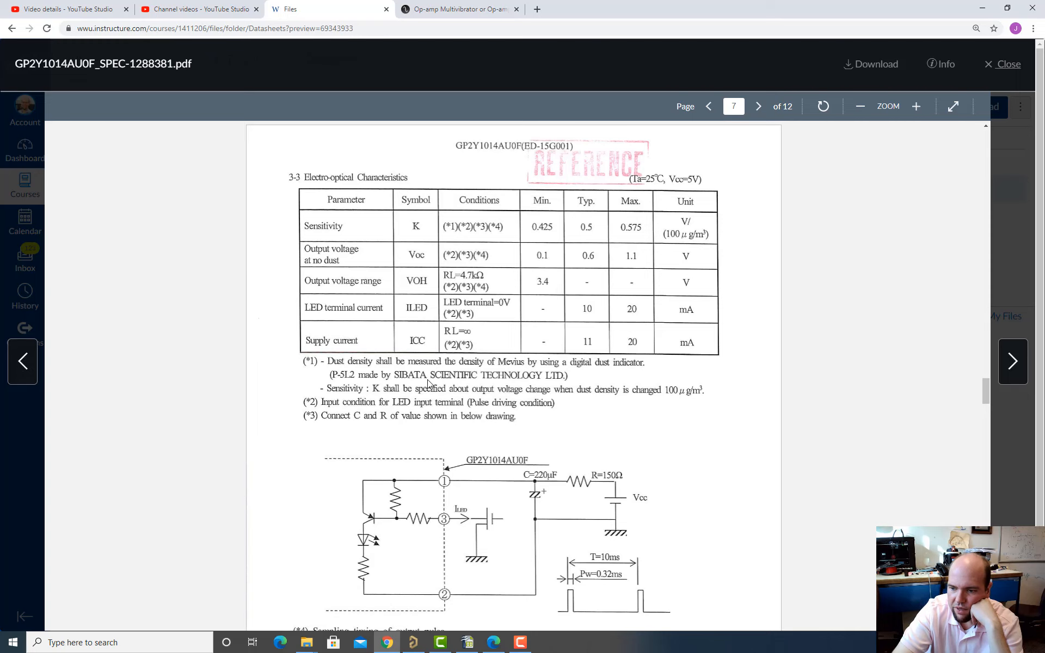
scroll(475, 464, down, 3)
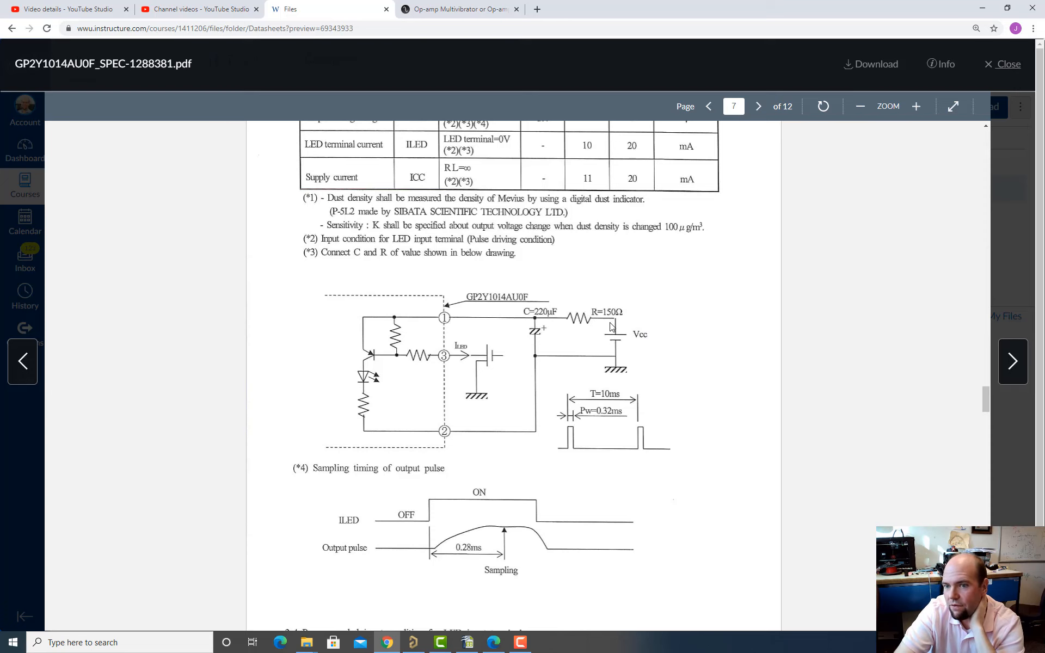
scroll(612, 325, up, 3)
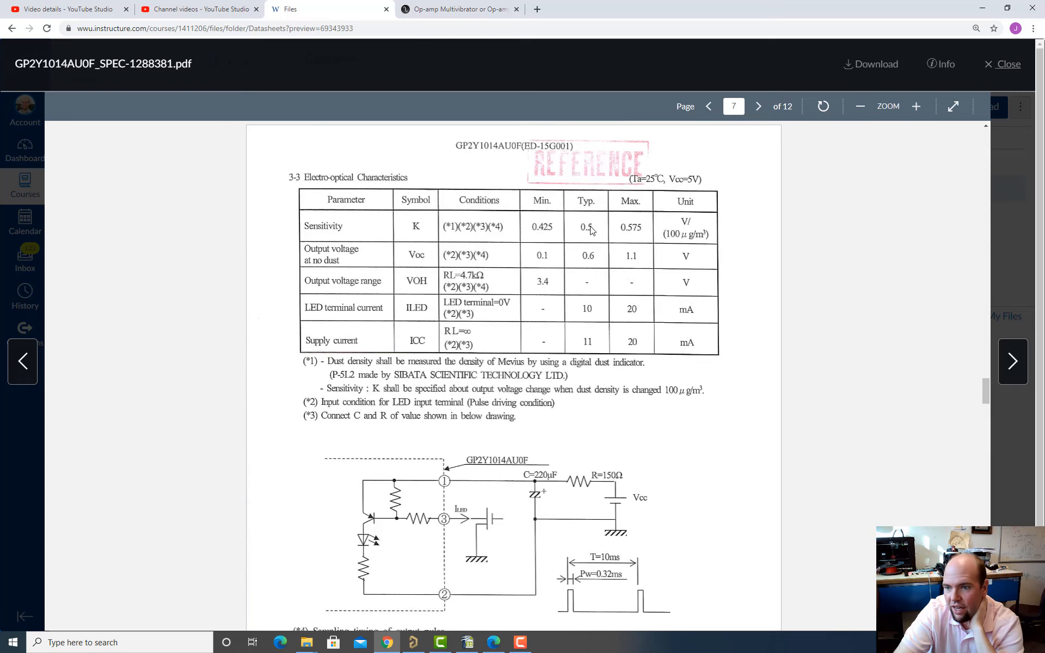
scroll(581, 280, down, 2)
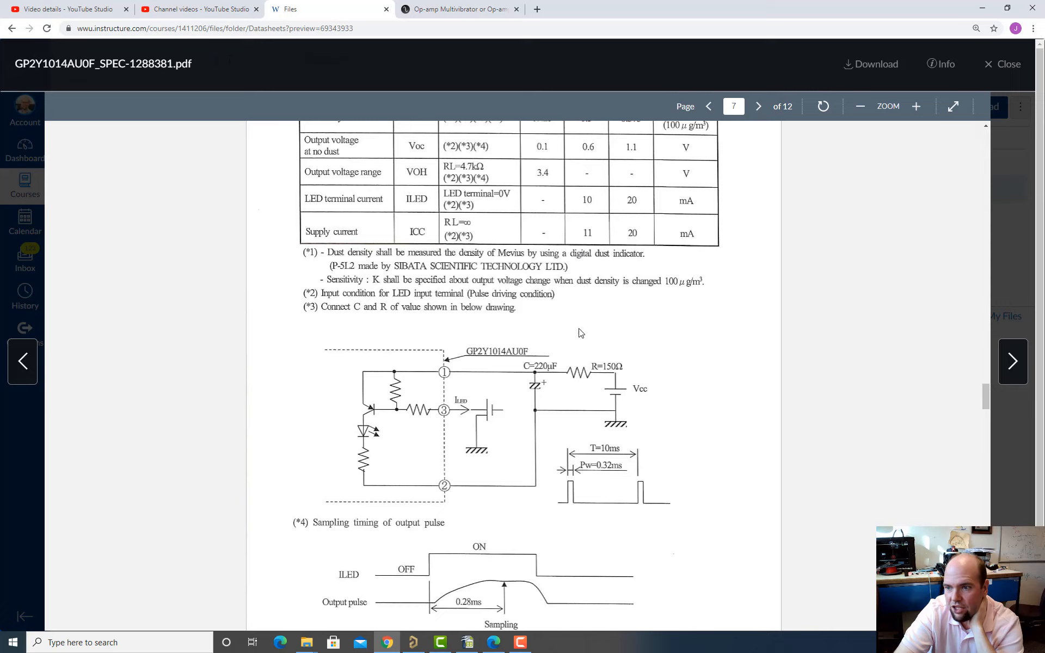
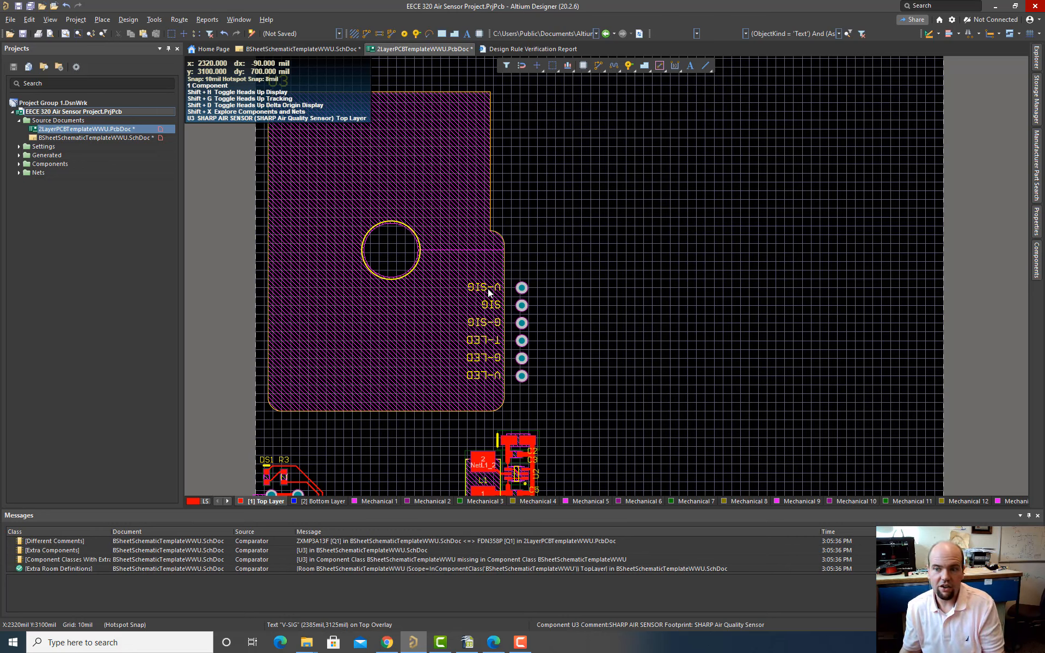
drag(546, 271, 513, 399)
click(566, 374)
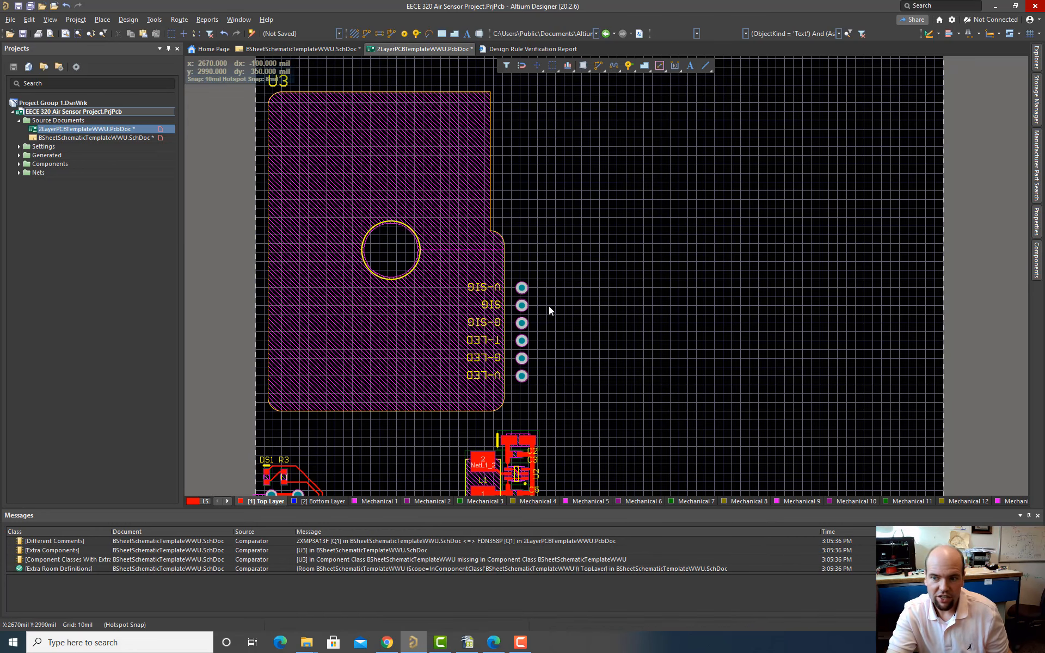
Step: Open the schematic document and move the air sensor U3 to the open area below the LiPo charge controller
key(shift)
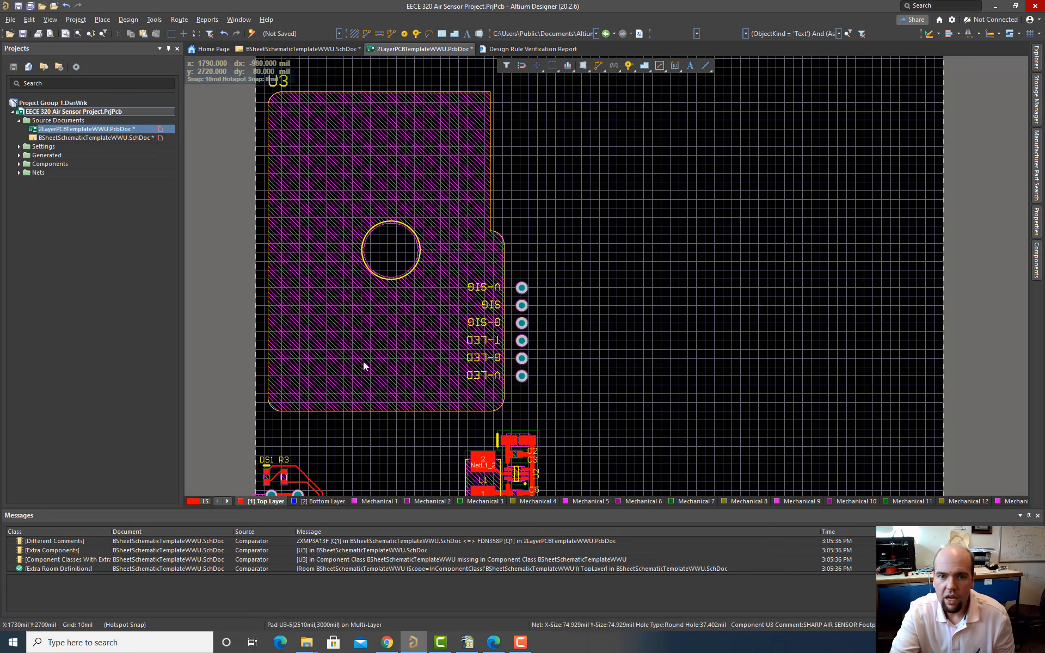
double_click(99, 138)
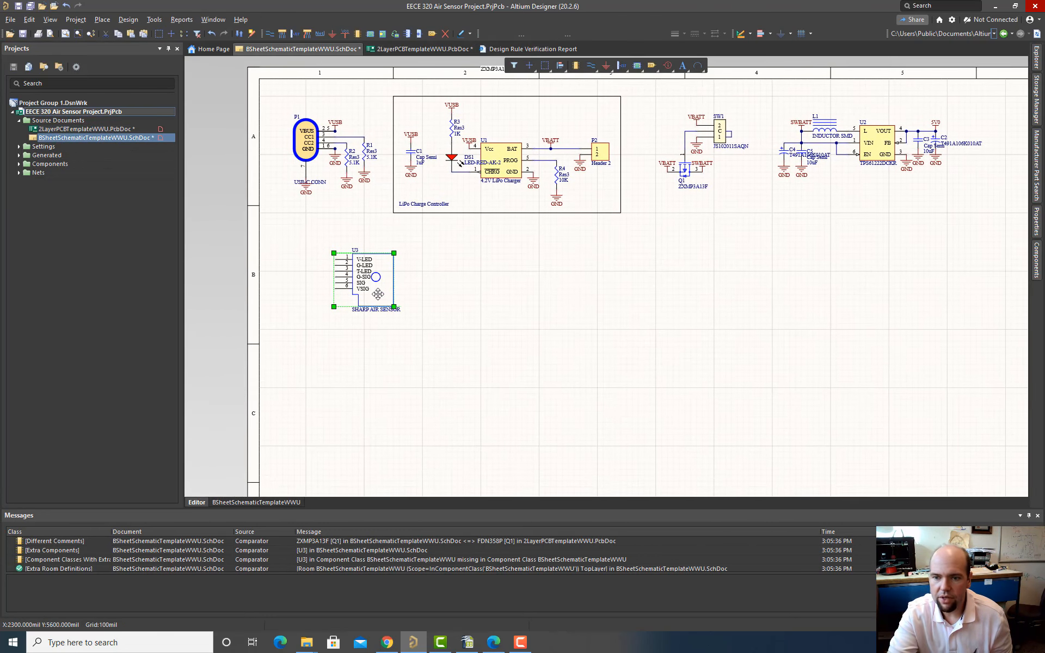
drag(376, 293, 462, 292)
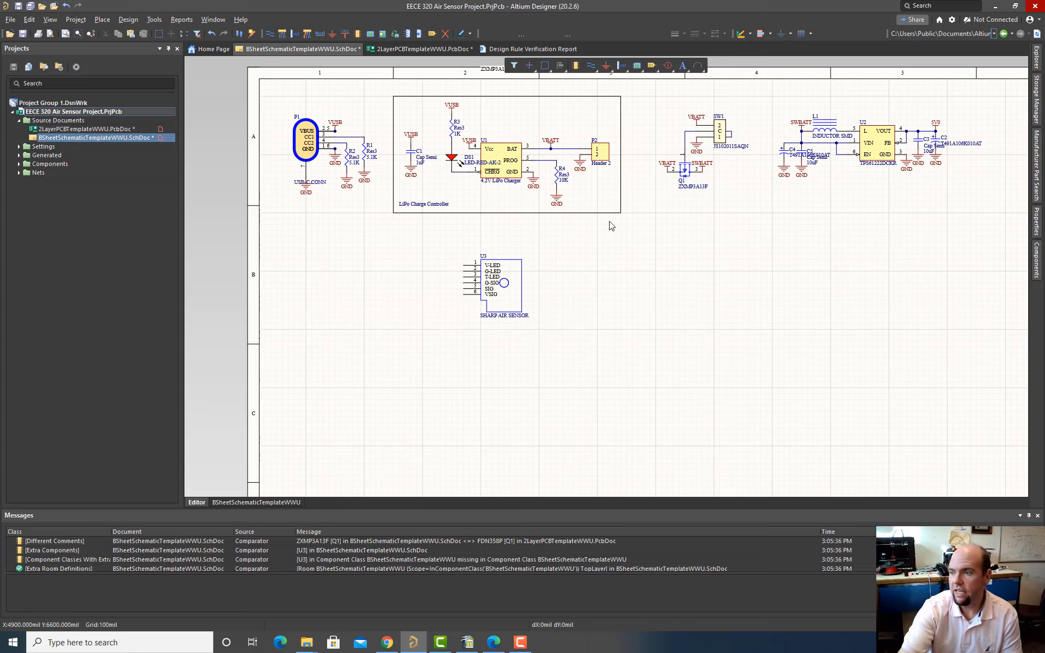
Step: Place part A of the LM358_NCV2904-8 op amp from the 320Parts library in the open area beside air sensor U3
click(1038, 258)
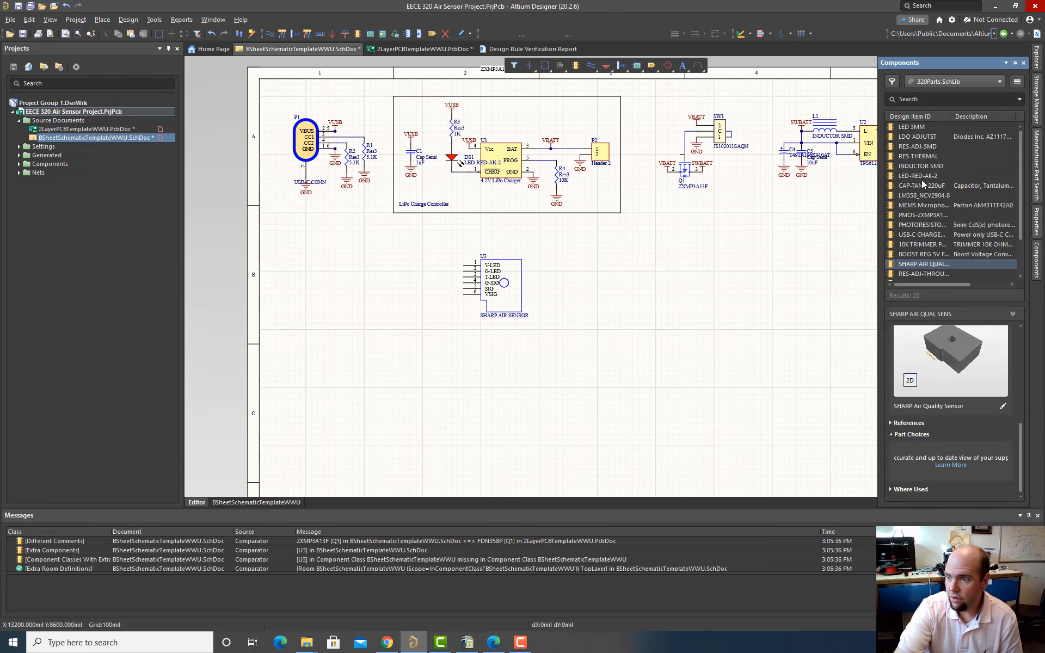
click(920, 194)
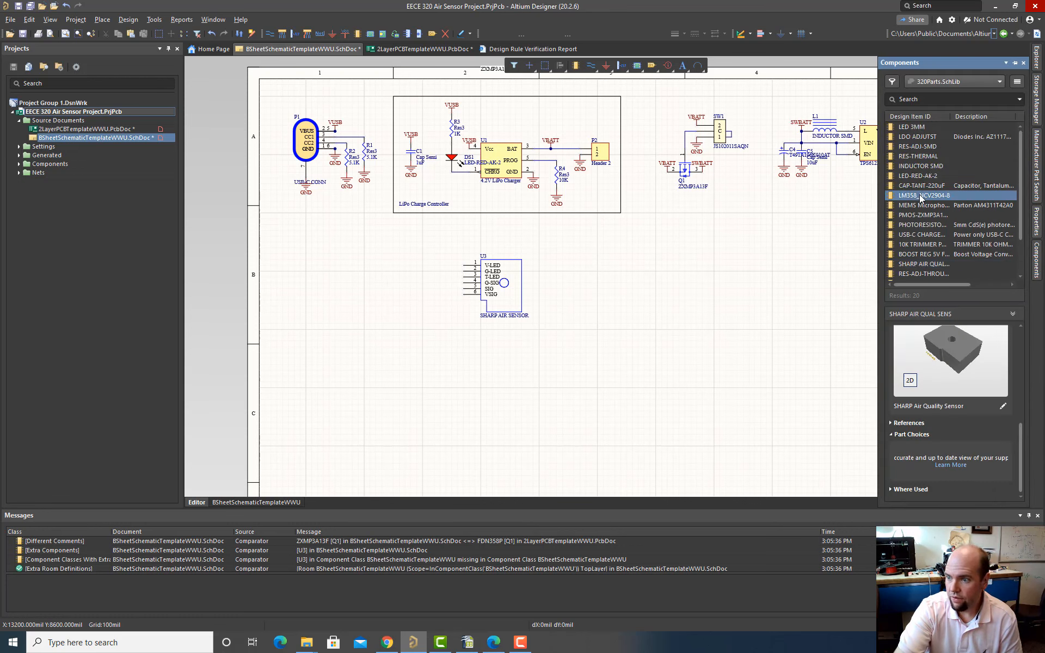
right_click(919, 195)
click(894, 201)
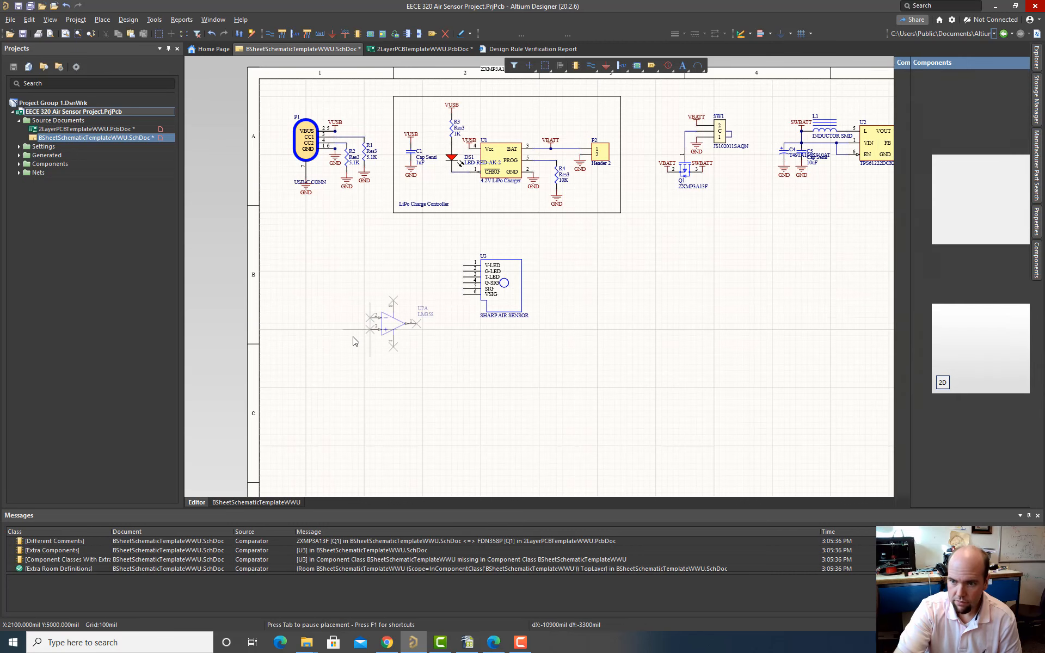
click(300, 272)
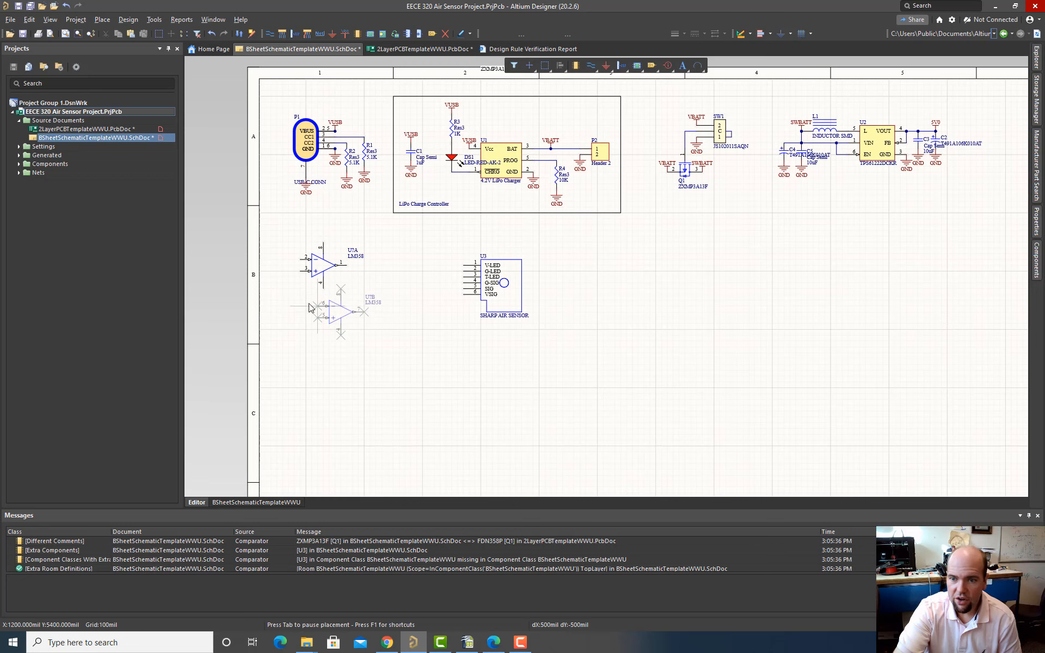
Step: Place part B of the LM358 op amp below and slightly right of part A, and end component placement
key(Page_Up)
key(Page_Up)
key(Page_Up)
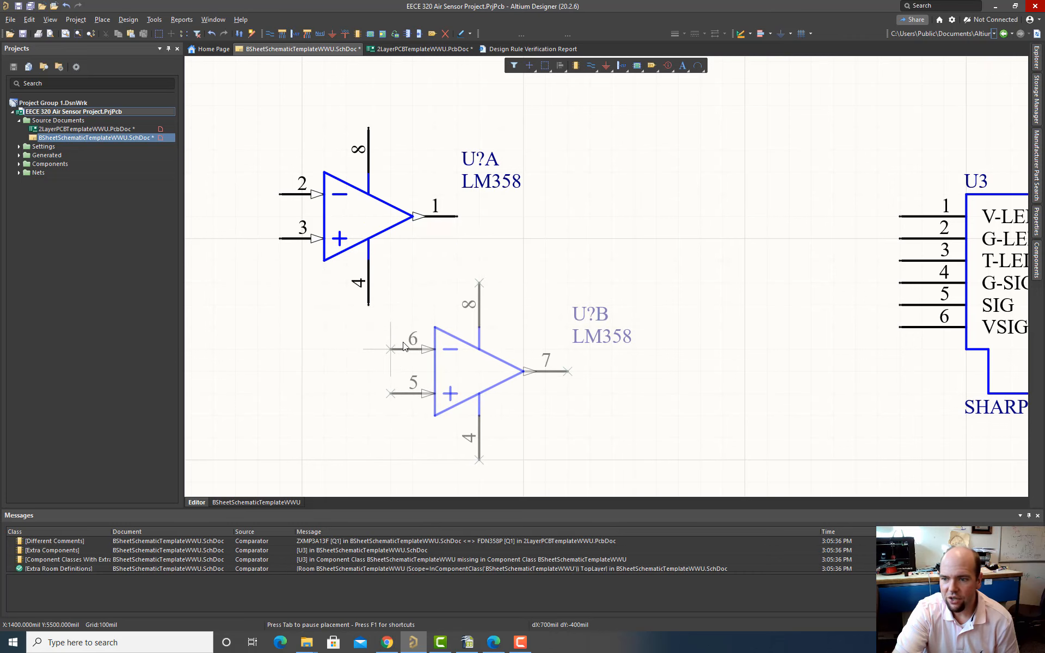
ctrl+scroll(433, 335, down, 1)
ctrl+scroll(432, 339, down, 1)
scroll(435, 354, down, 2)
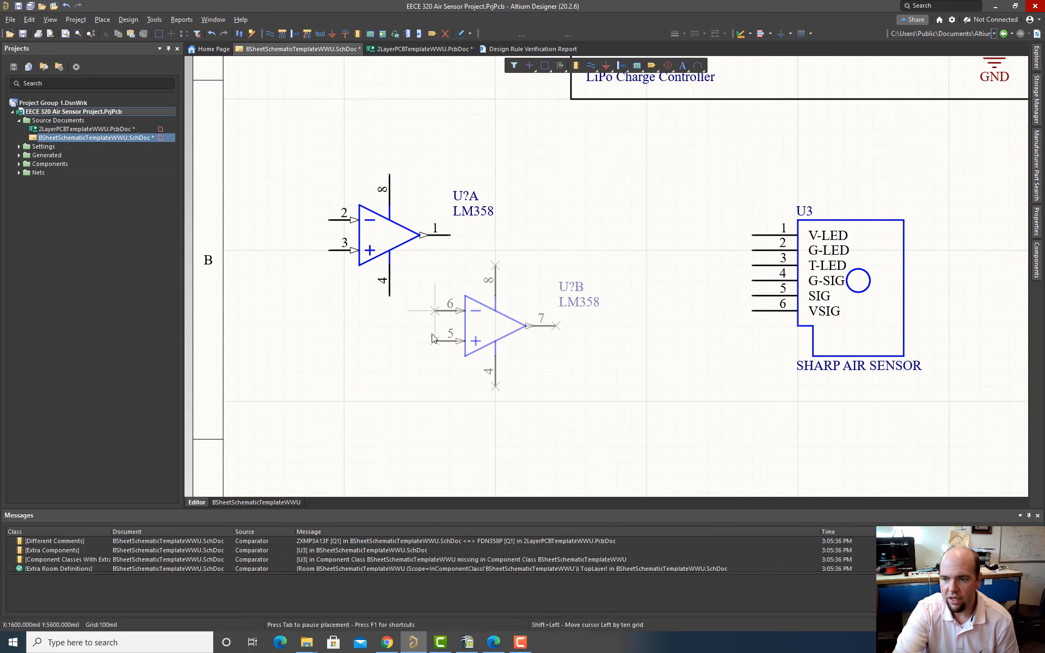
click(439, 369)
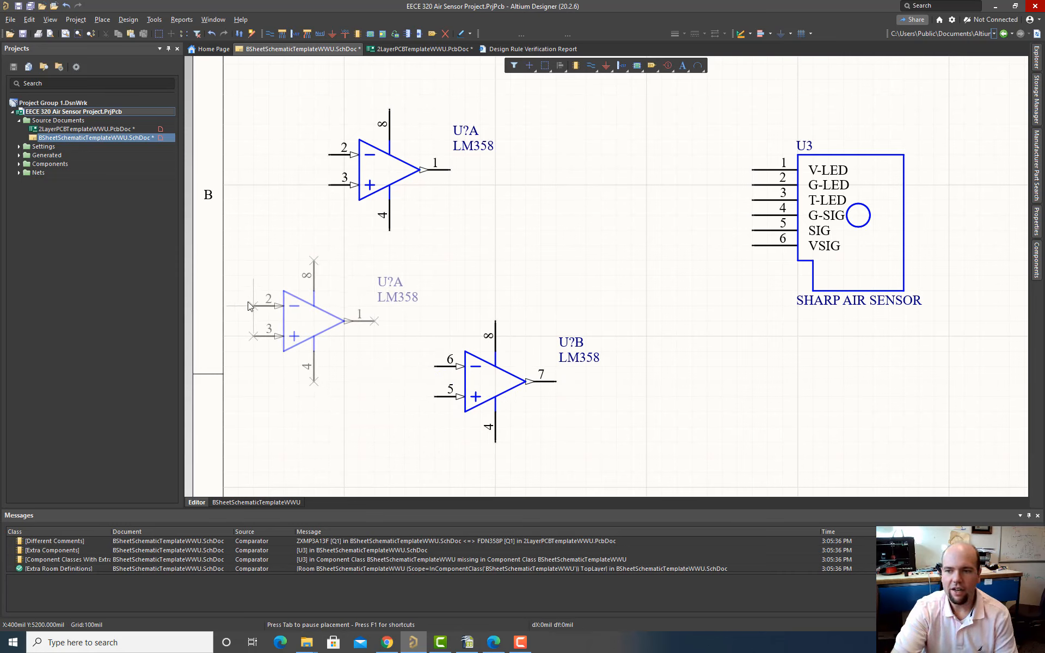
key(Escape)
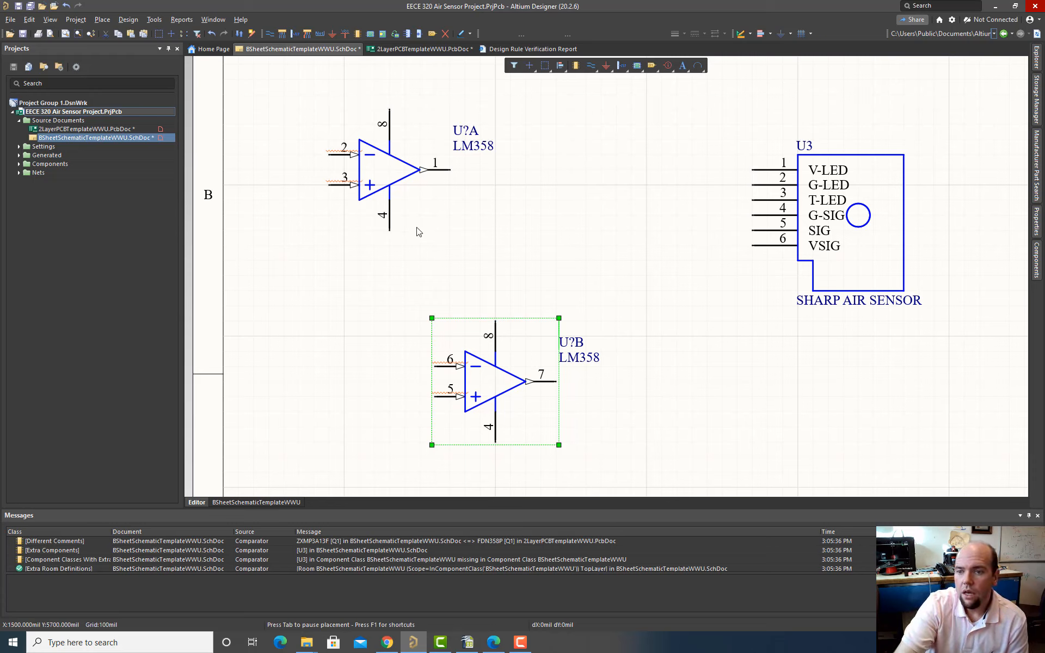
Step: Move LM358 part B further down the sheet, and shift part A closer to the air sensor
scroll(481, 244, up, 1)
ctrl+scroll(481, 245, down, 3)
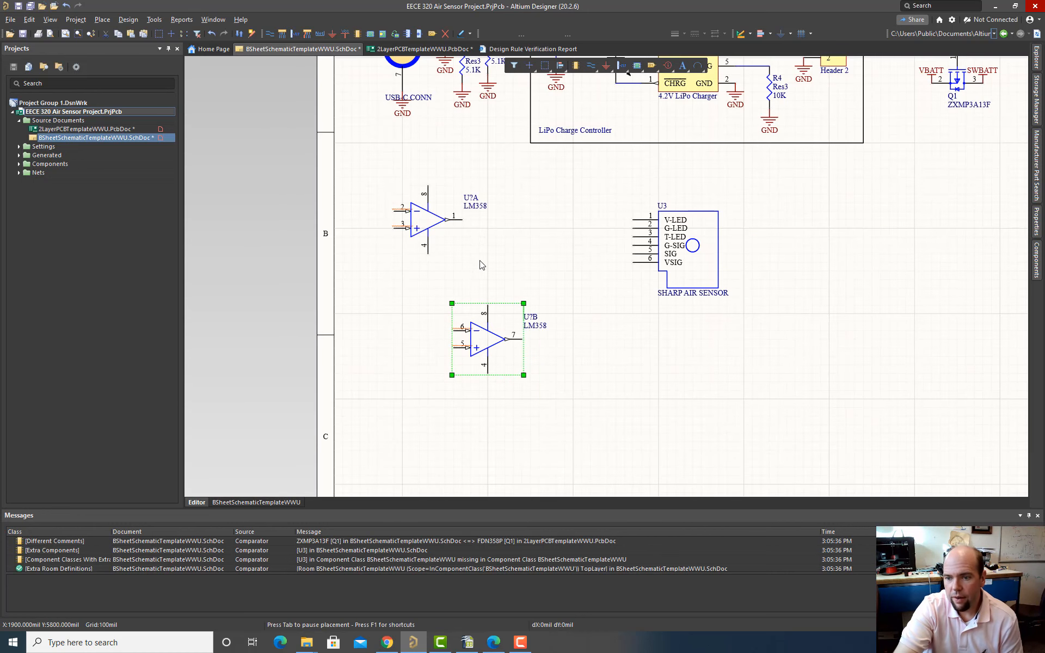
drag(475, 343, 463, 391)
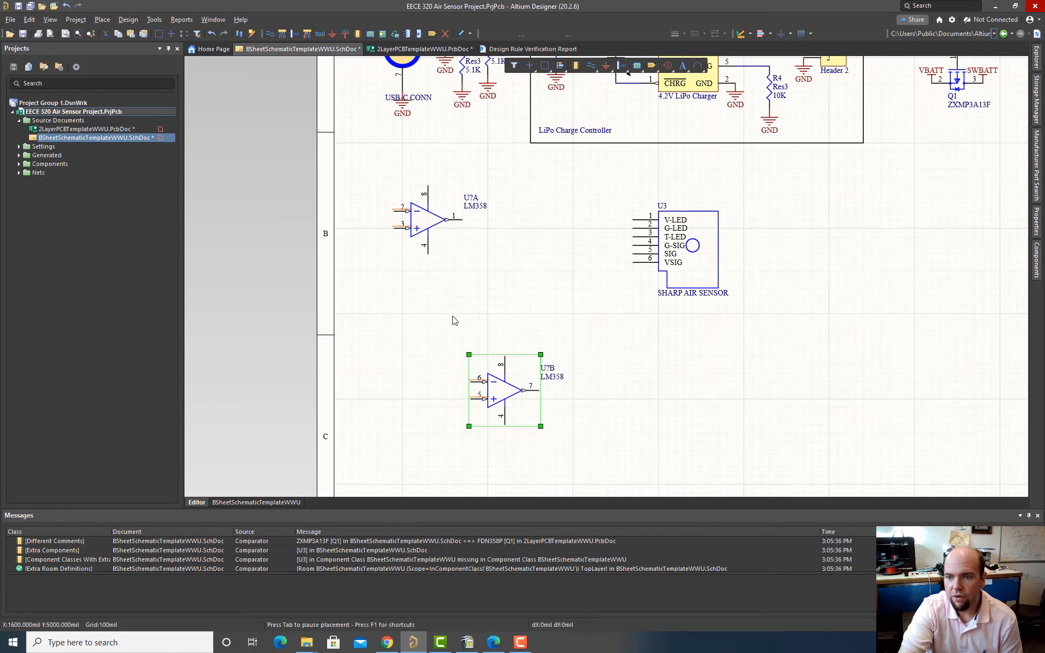
scroll(457, 316, up, 1)
drag(434, 272, 513, 295)
ctrl+scroll(486, 298, down, 3)
ctrl+scroll(487, 298, up, 5)
ctrl+scroll(488, 303, up, 2)
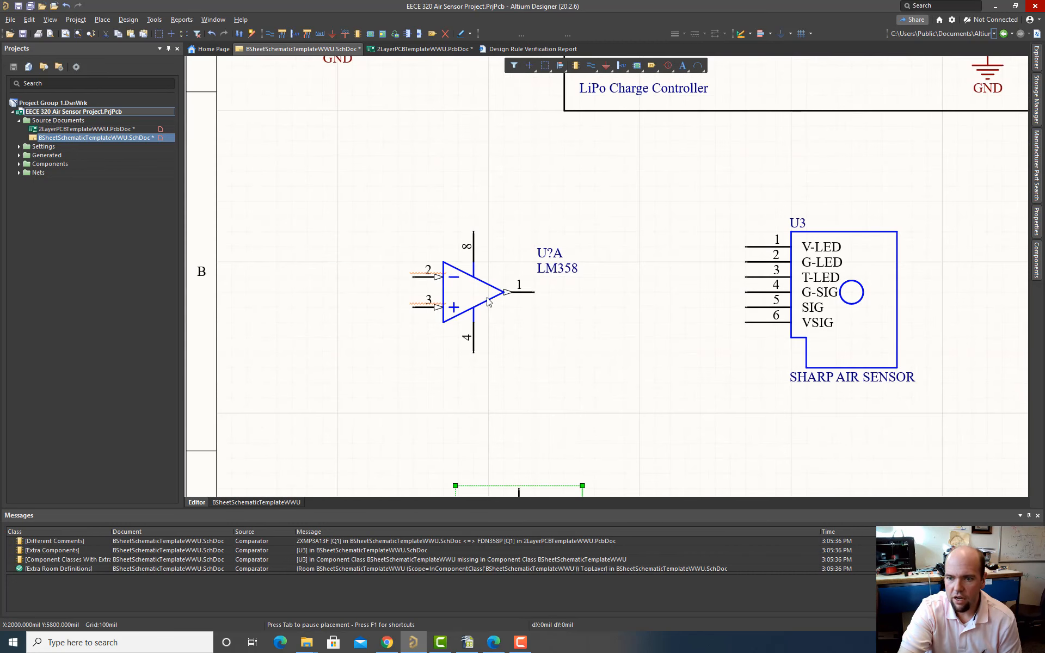
ctrl+scroll(479, 299, down, 4)
ctrl+scroll(463, 298, up, 3)
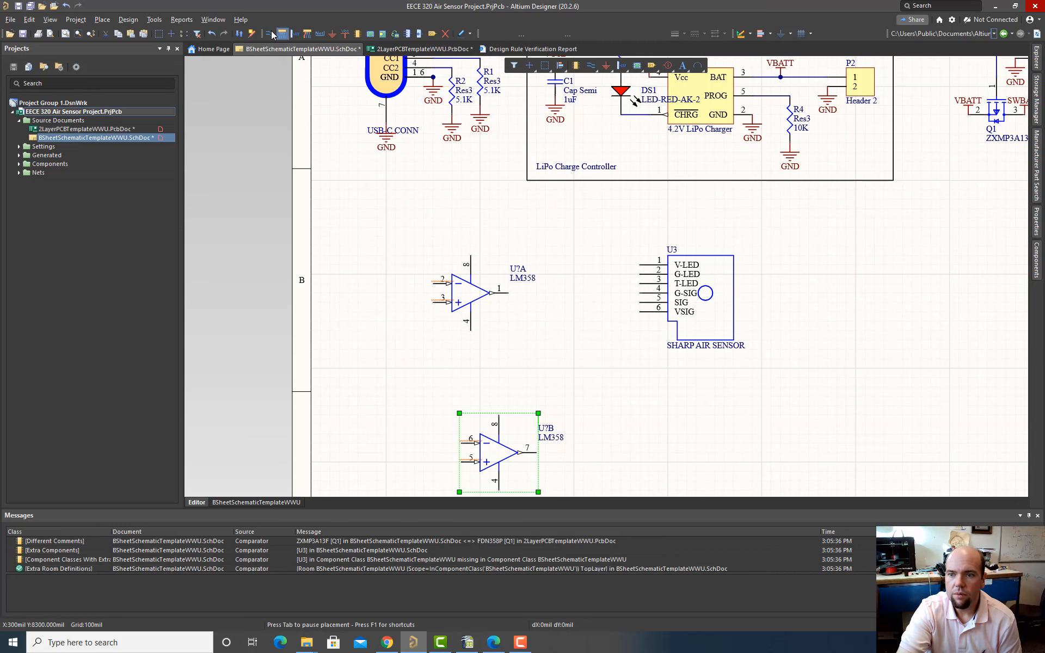
scroll(519, 195, up, 1)
ctrl+scroll(715, 234, down, 2)
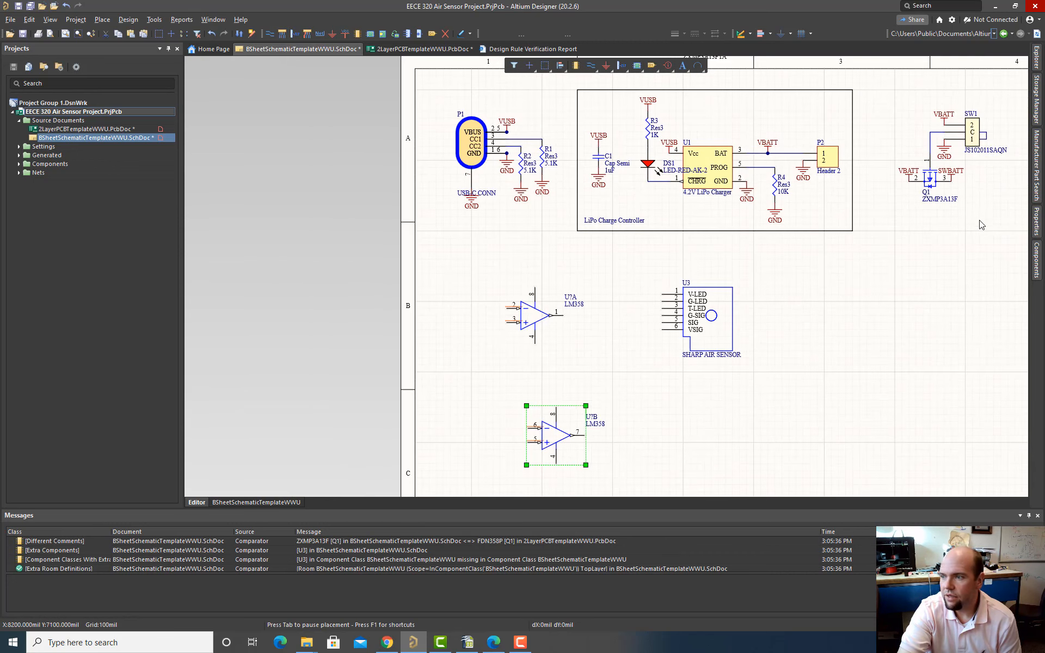
Step: Select the Res3 resistor with the J1-0603 footprint in the Miscellaneous Devices.IntLib library
click(1039, 264)
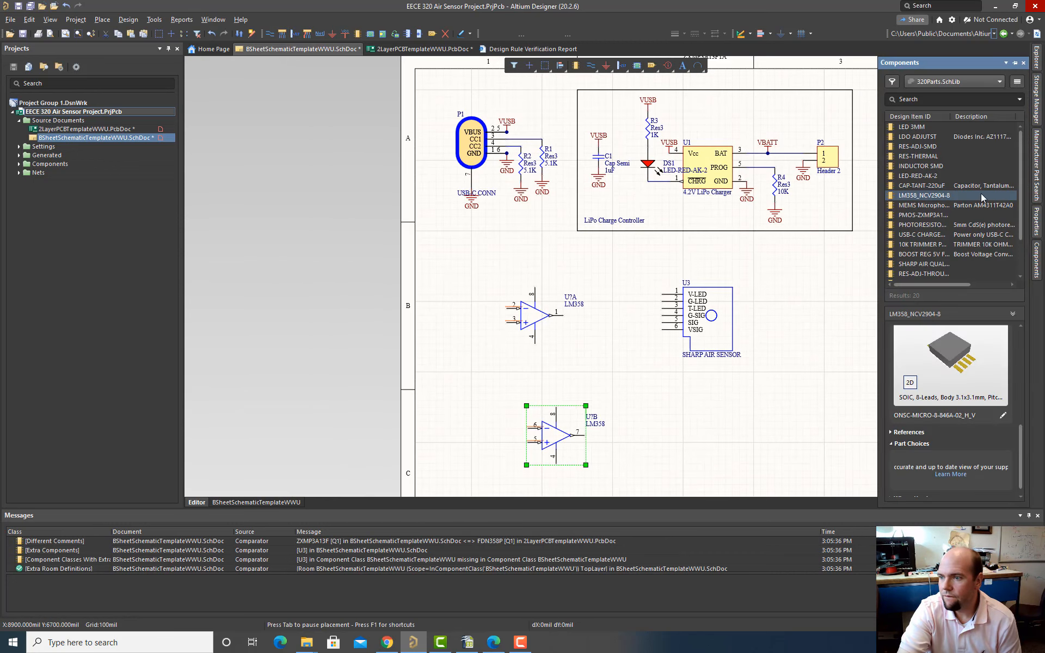
click(934, 82)
click(930, 110)
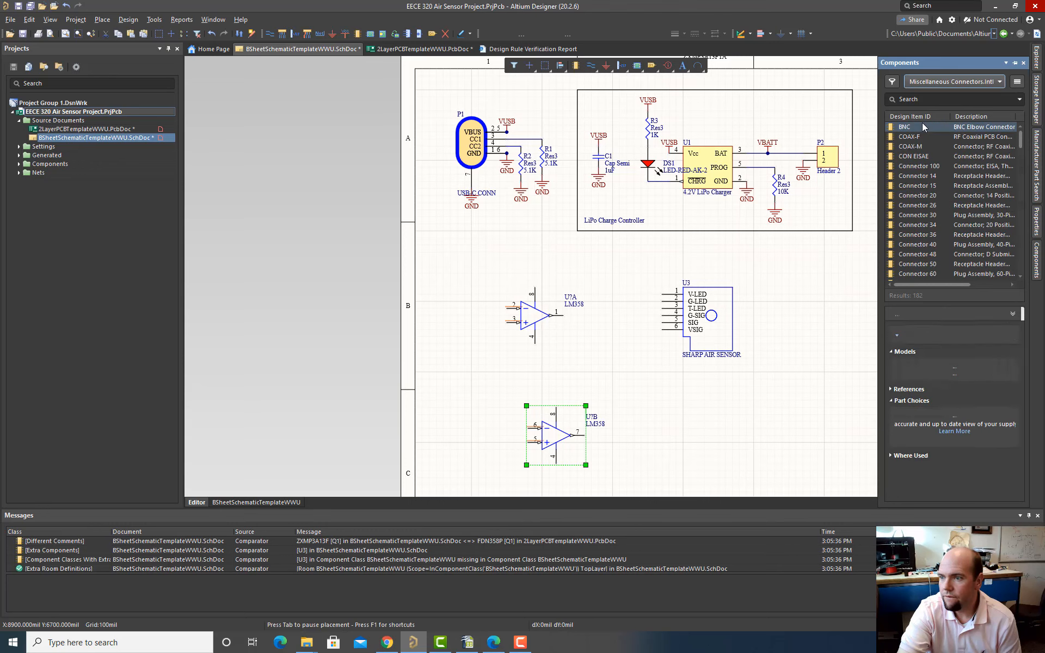
click(952, 82)
click(962, 98)
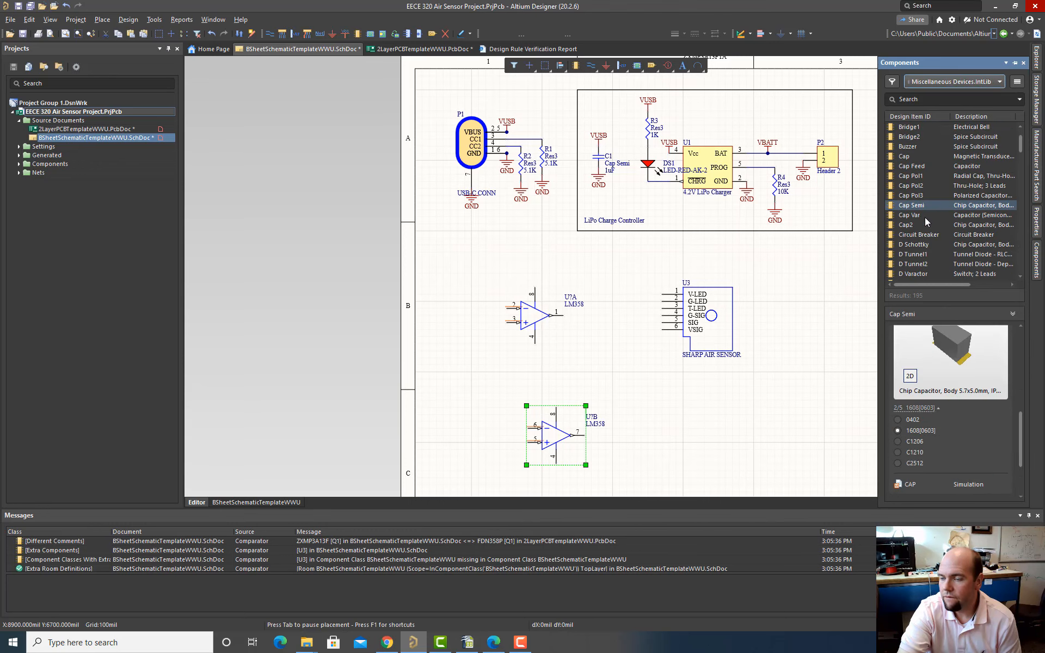
scroll(925, 218, down, 13)
scroll(919, 214, down, 10)
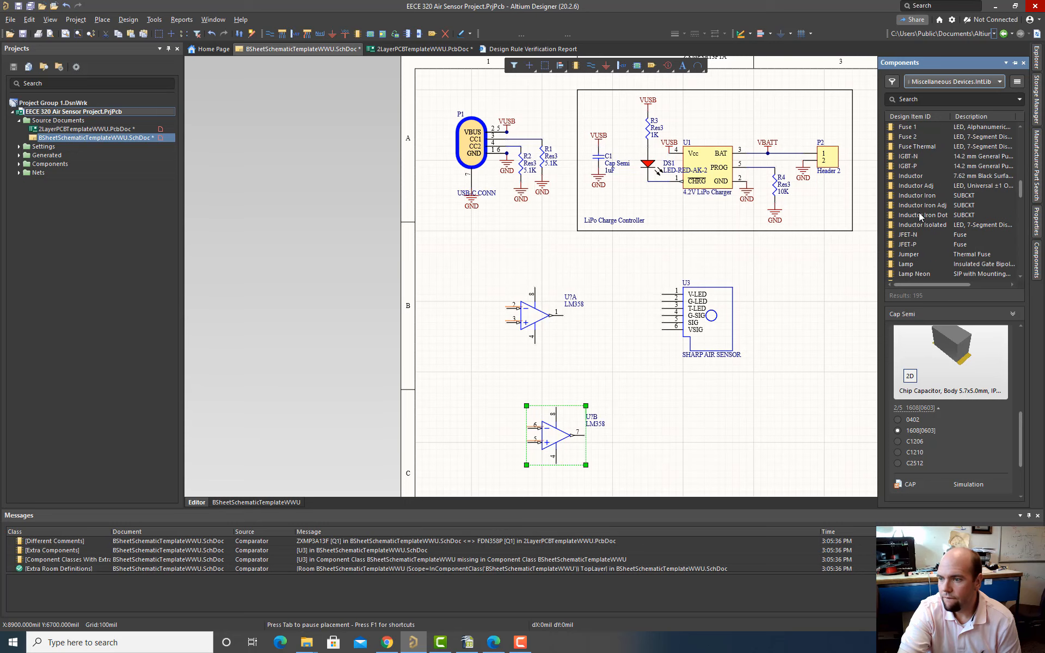
scroll(919, 213, down, 8)
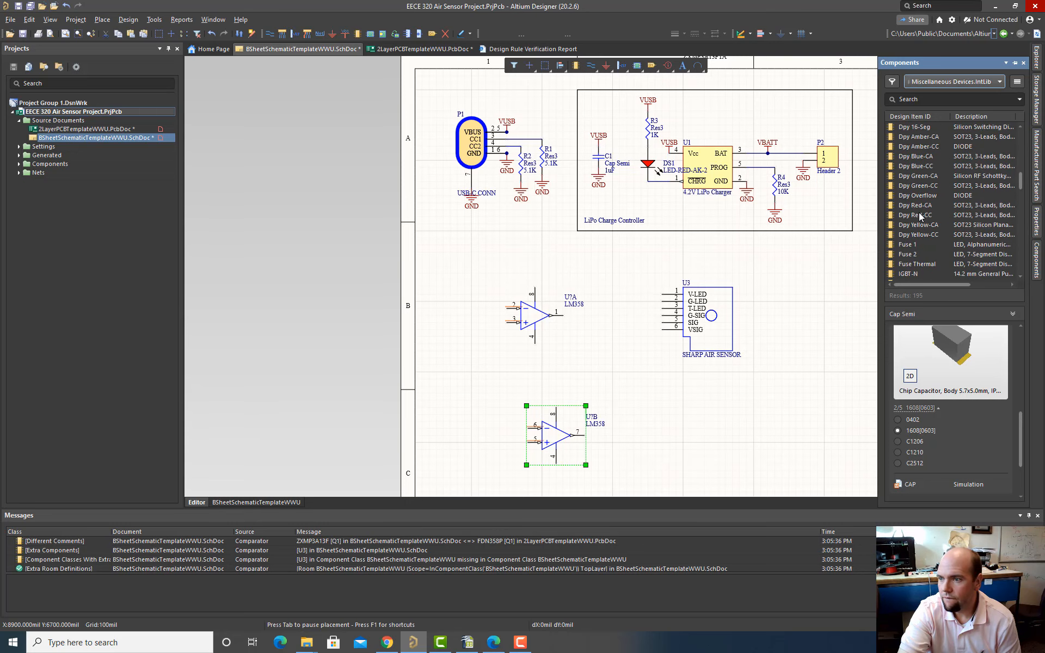
scroll(919, 215, down, 12)
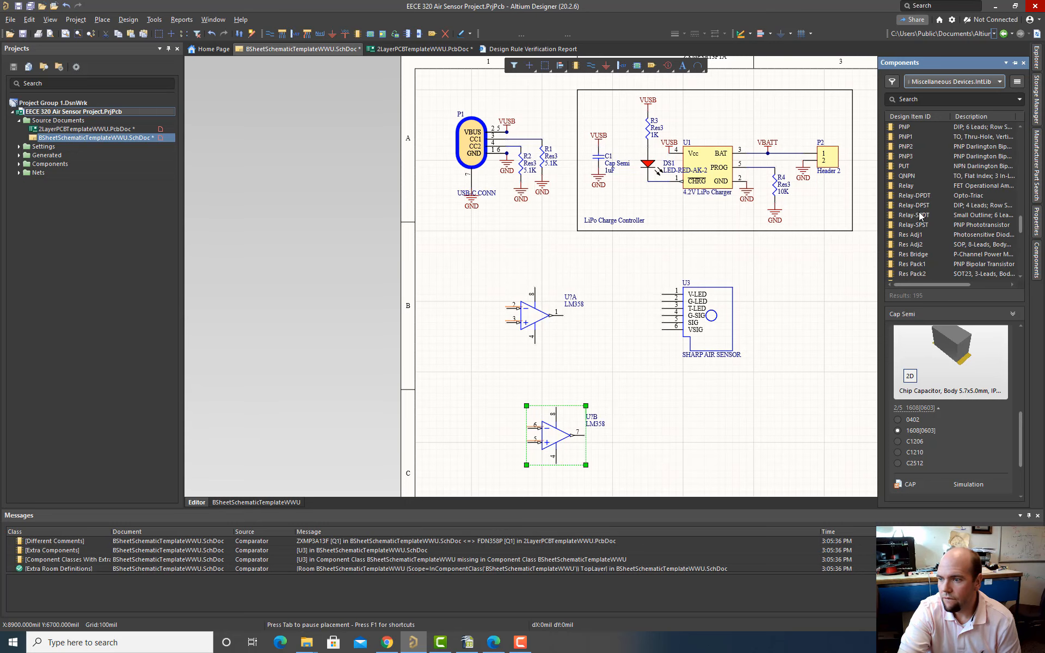
scroll(921, 227, down, 1)
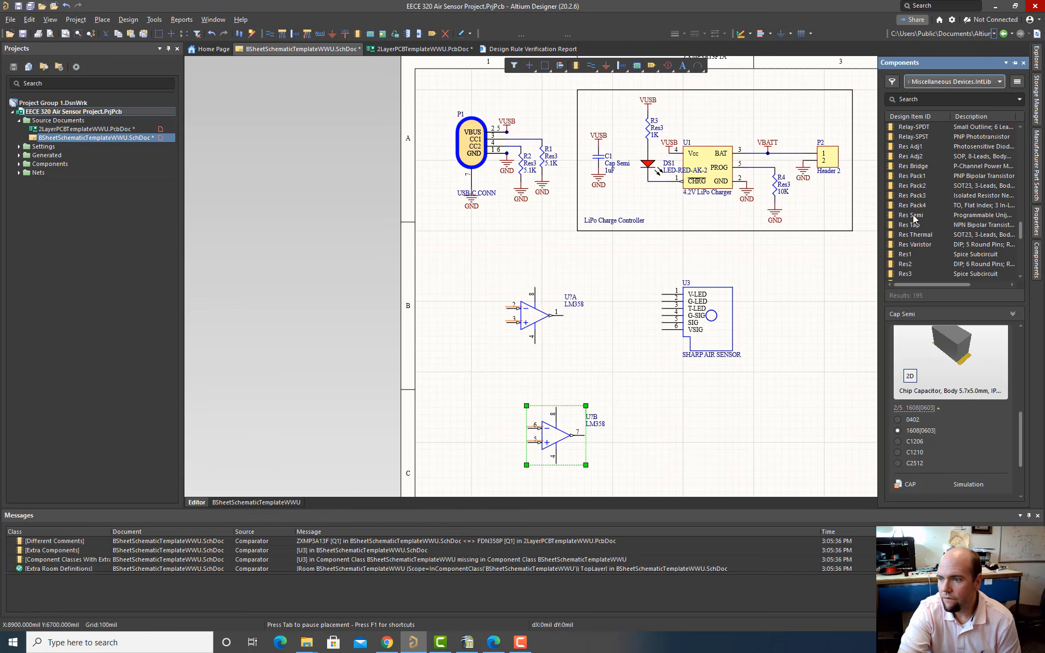
scroll(916, 191, down, 1)
click(908, 246)
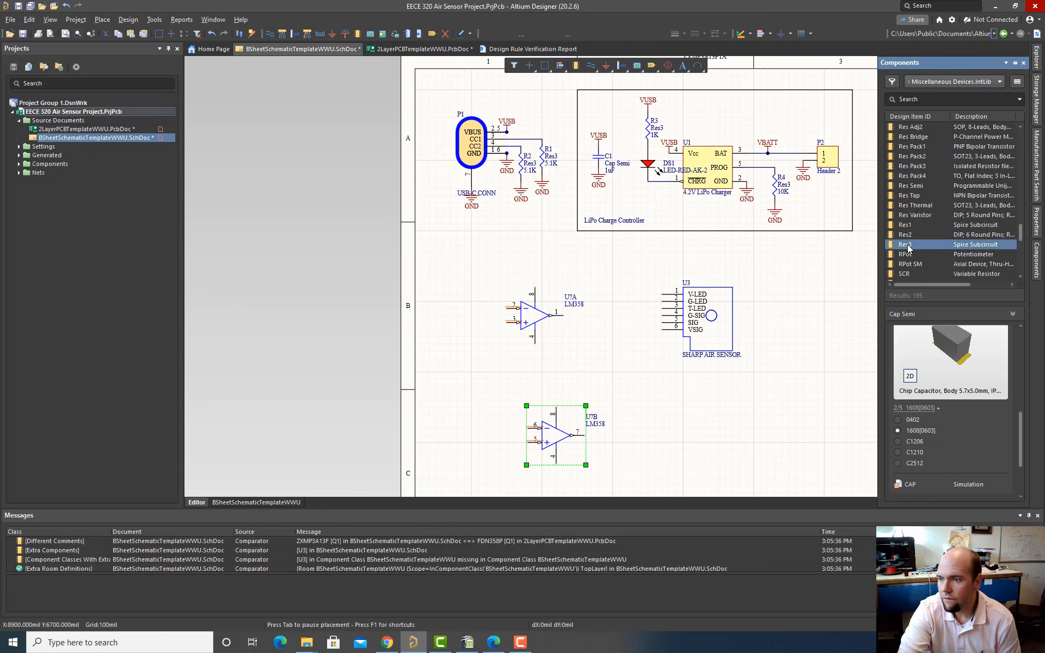
scroll(932, 420, down, 1)
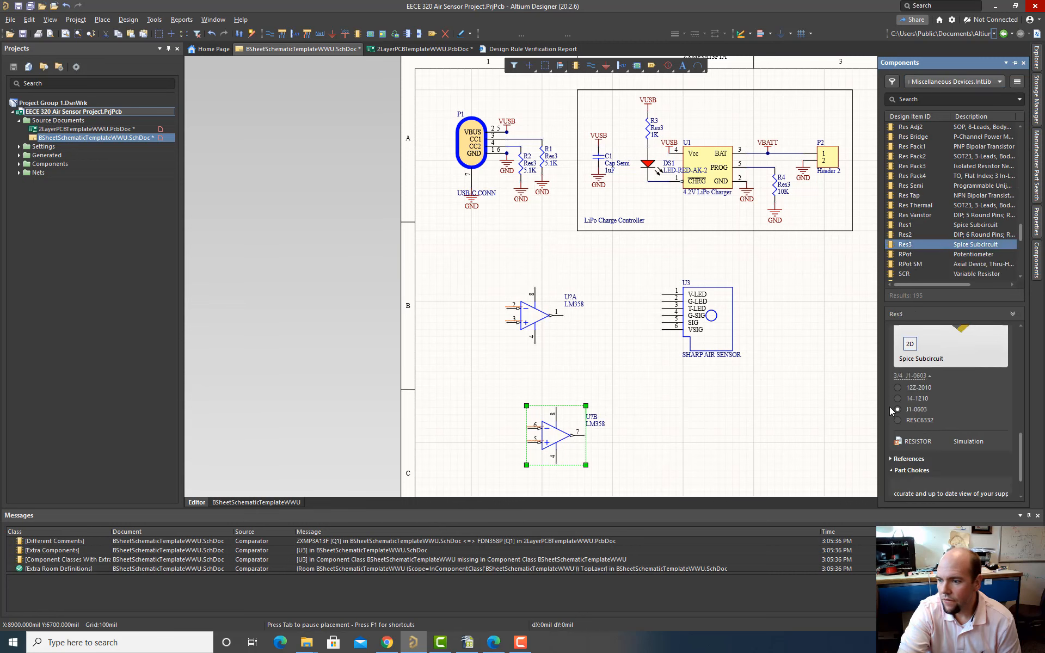
Step: Place two Res3 resistors: a horizontal one between the two op amp parts and a vertical one below and left of part A
right_click(901, 242)
click(910, 248)
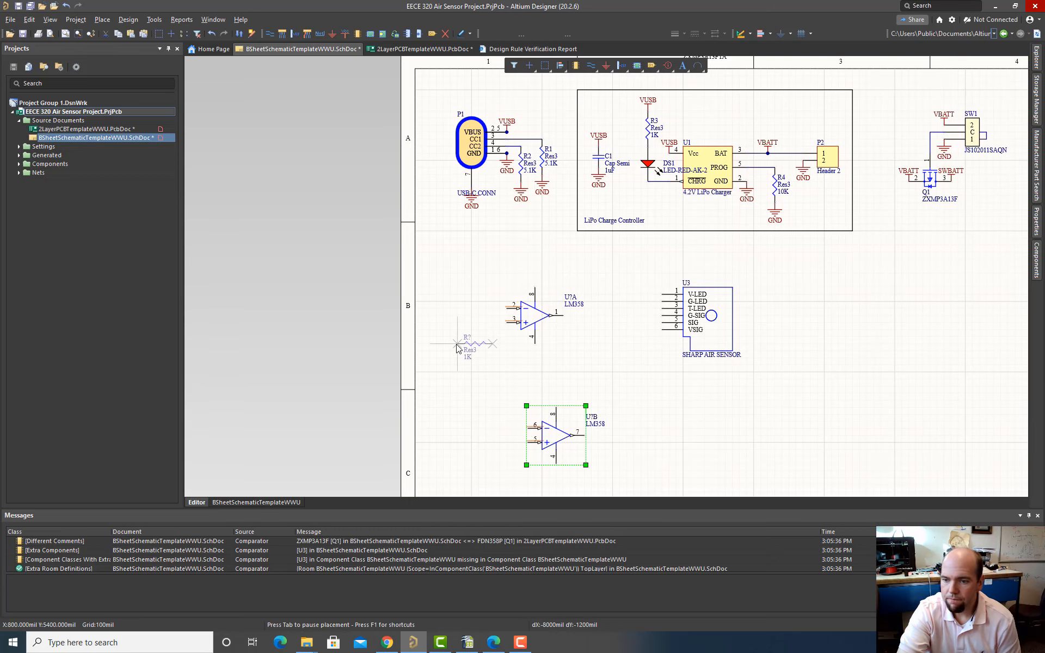
key(space)
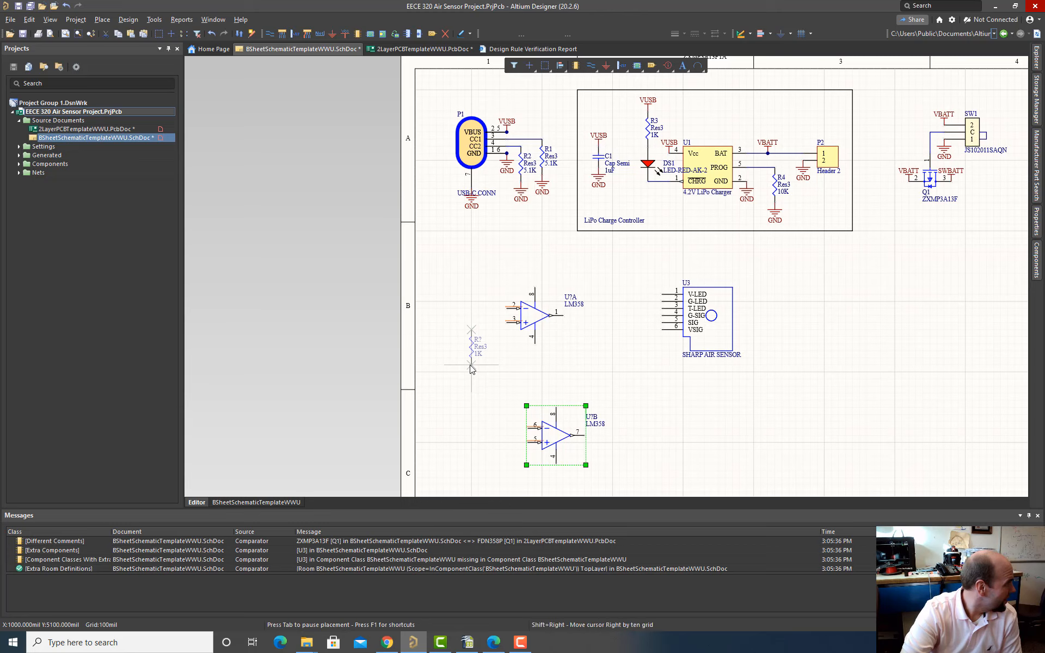
key(space)
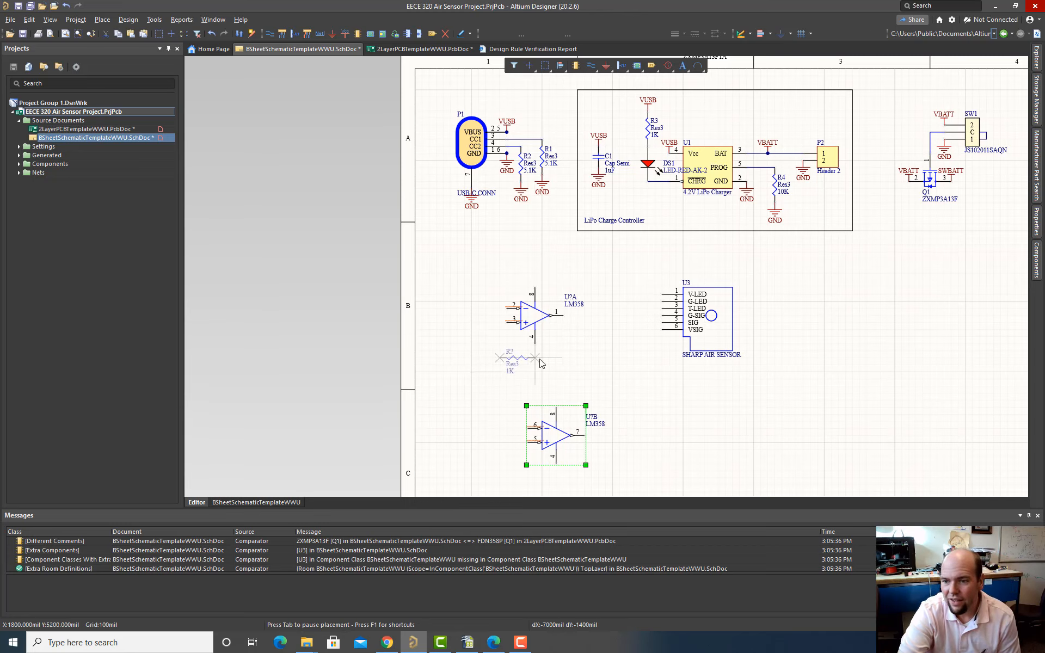
click(554, 367)
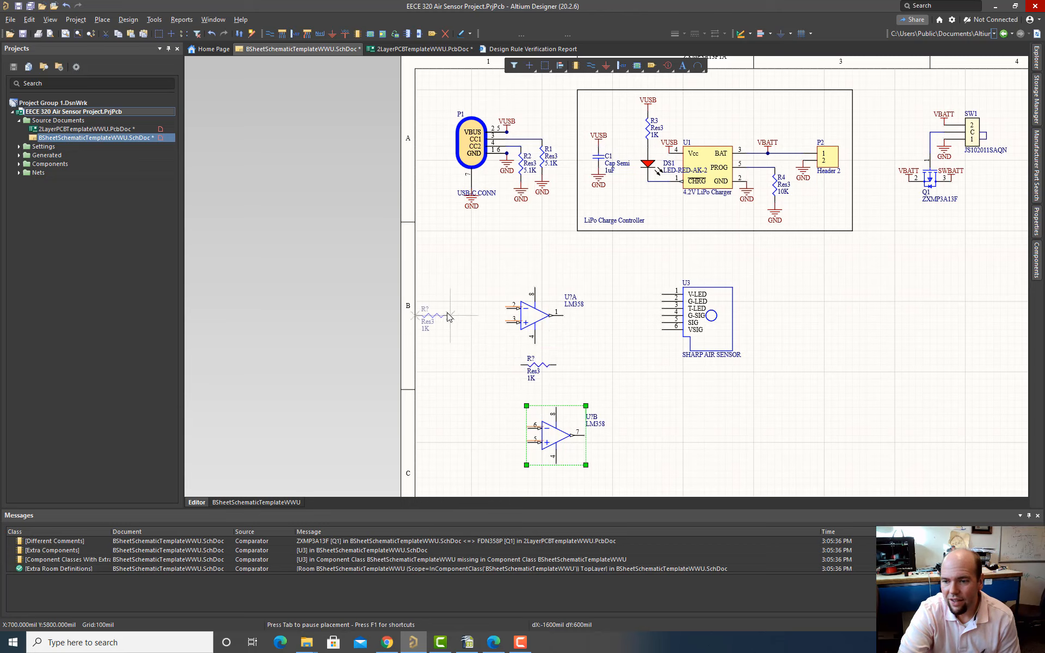
key(space)
click(458, 337)
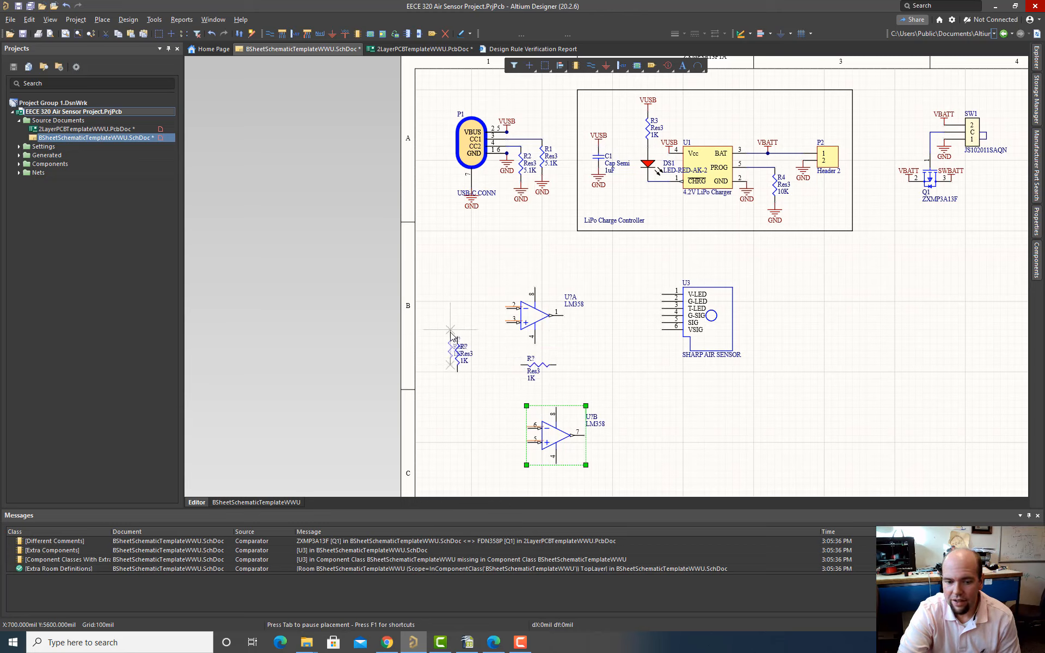
right_click(452, 337)
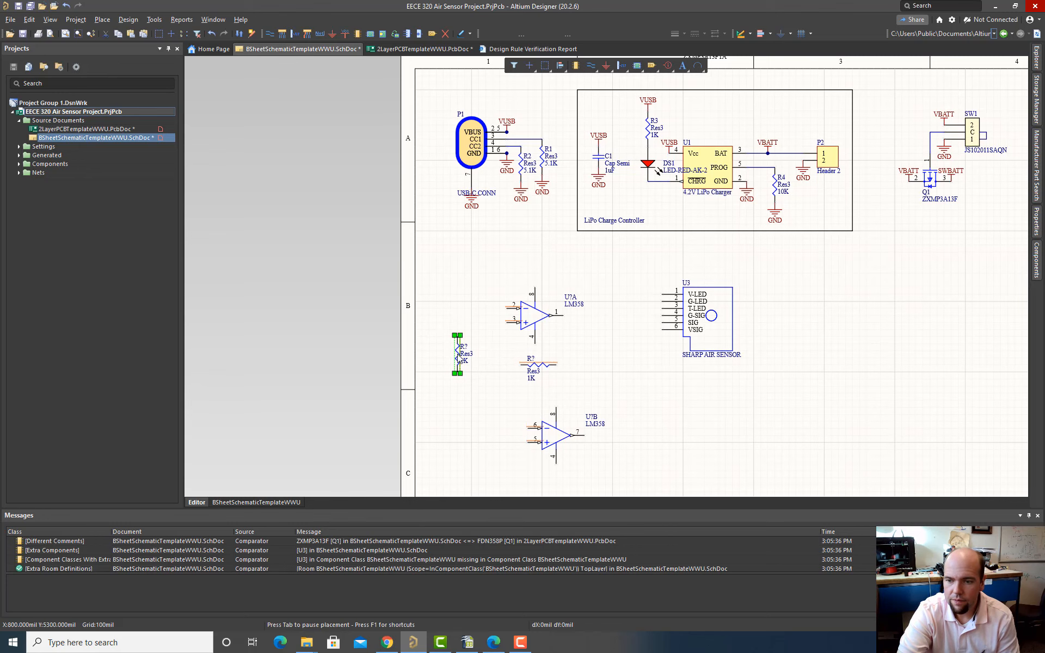
Step: Set the vertical resistor's value to 10K
key(Tab)
click(706, 486)
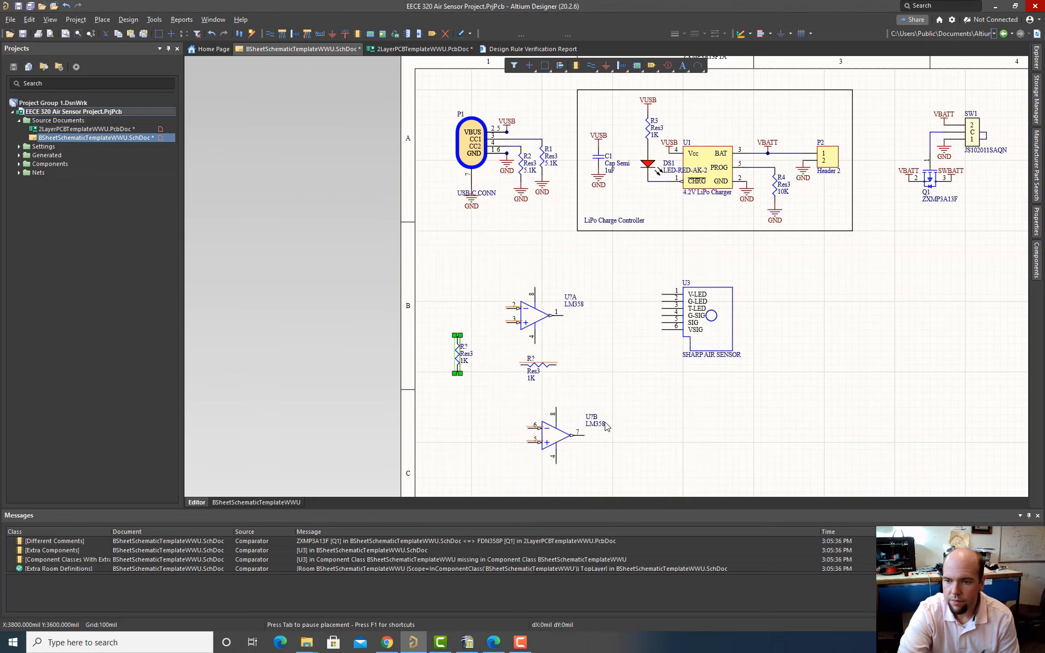
double_click(461, 367)
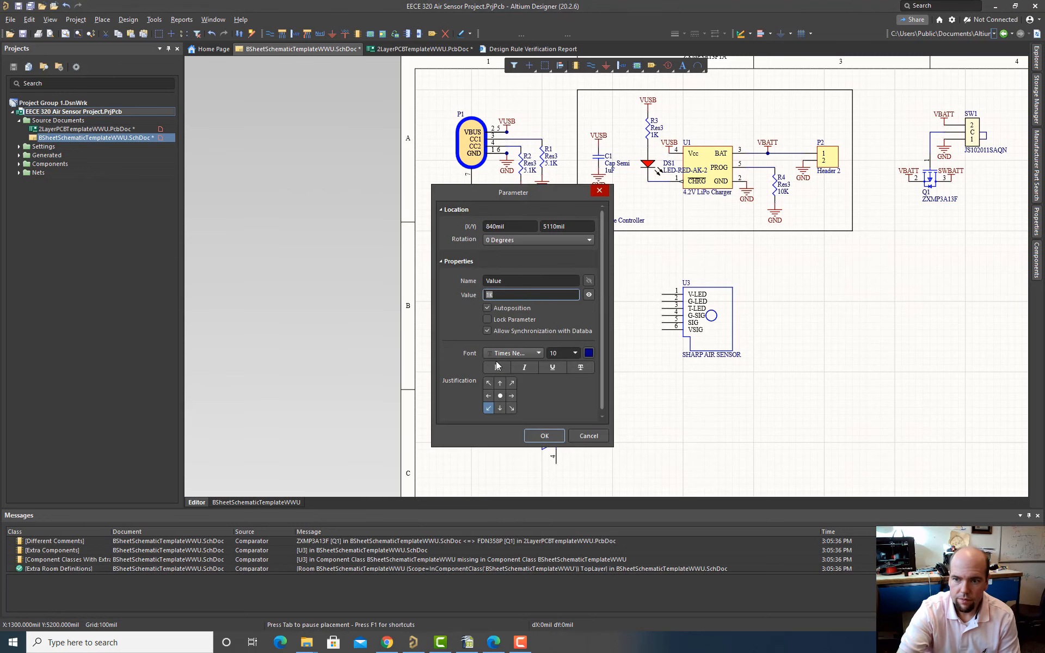
text(10K)
key(Return)
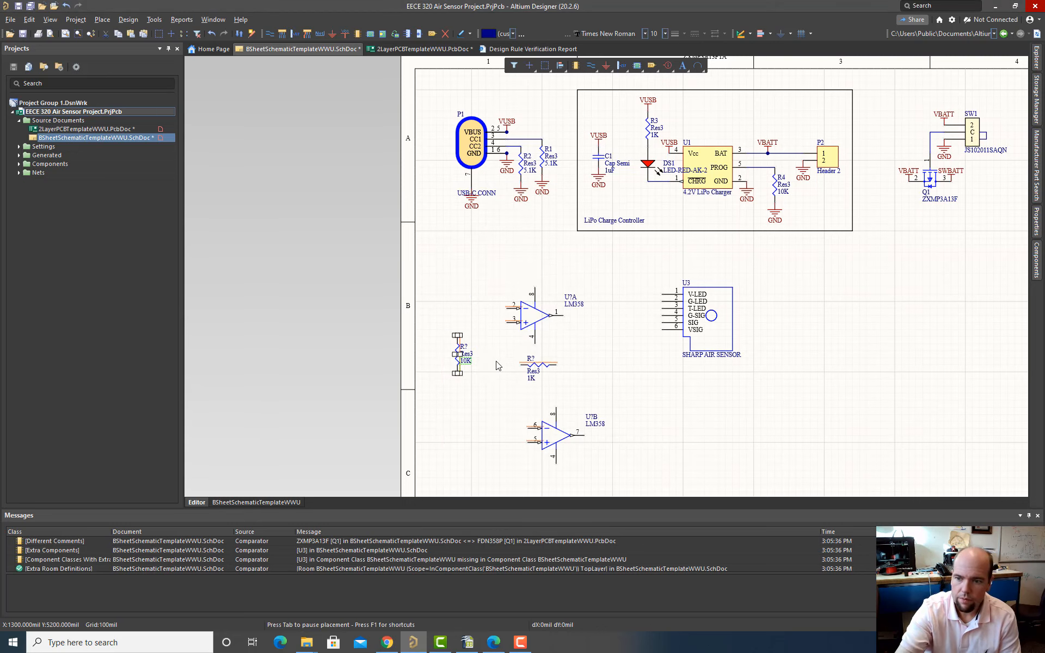
Step: Set the value of the horizontal resistor between the two op amp parts to 20K
key(Tab)
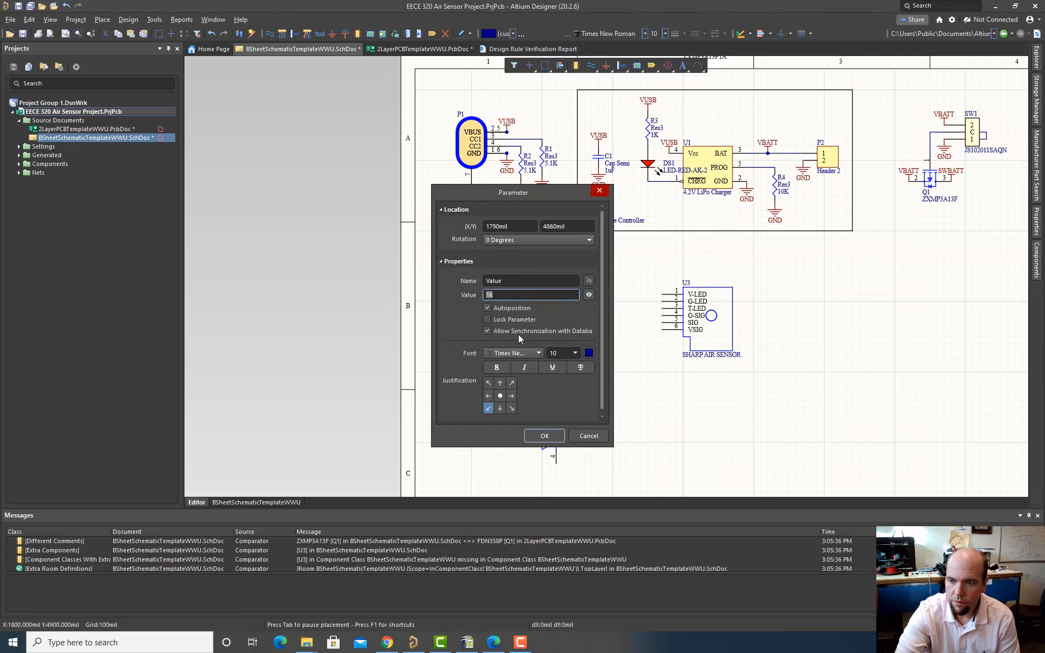
text(20K)
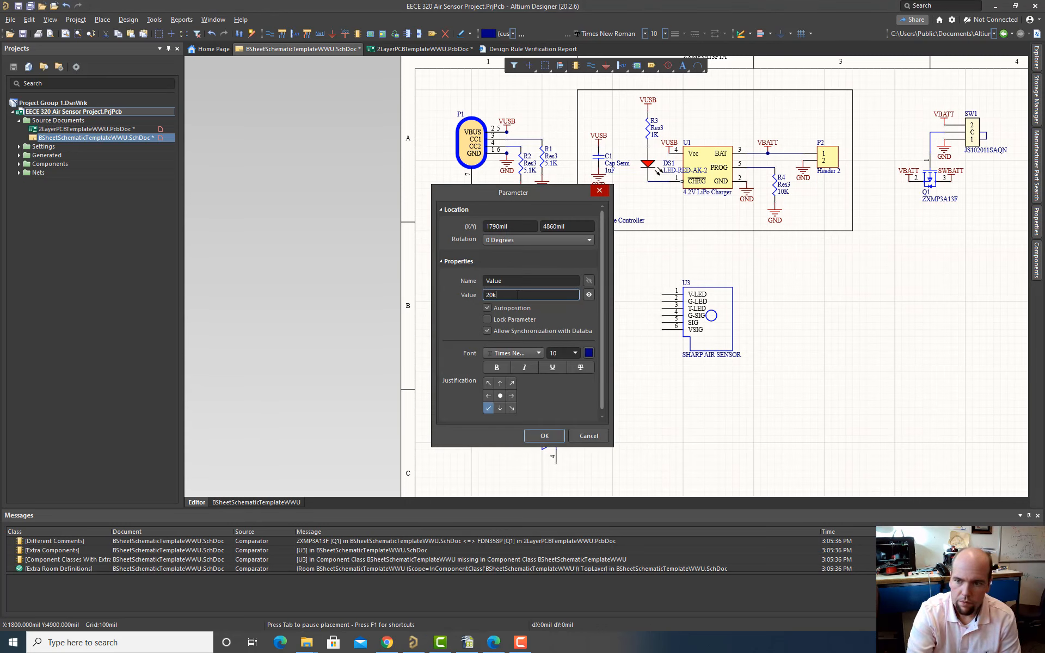
key(Return)
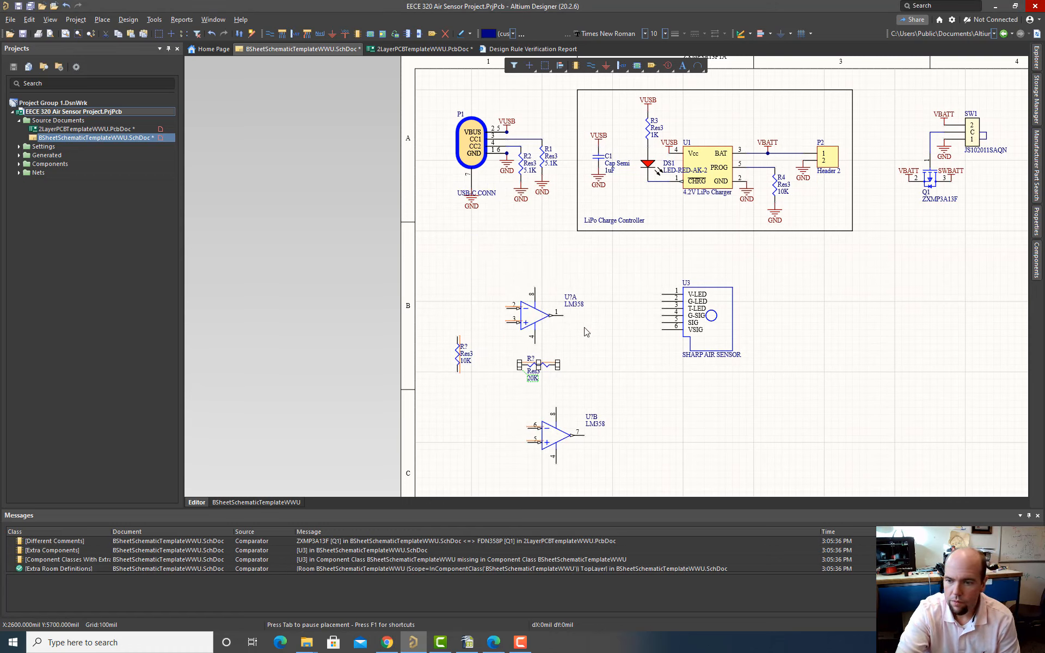
click(553, 360)
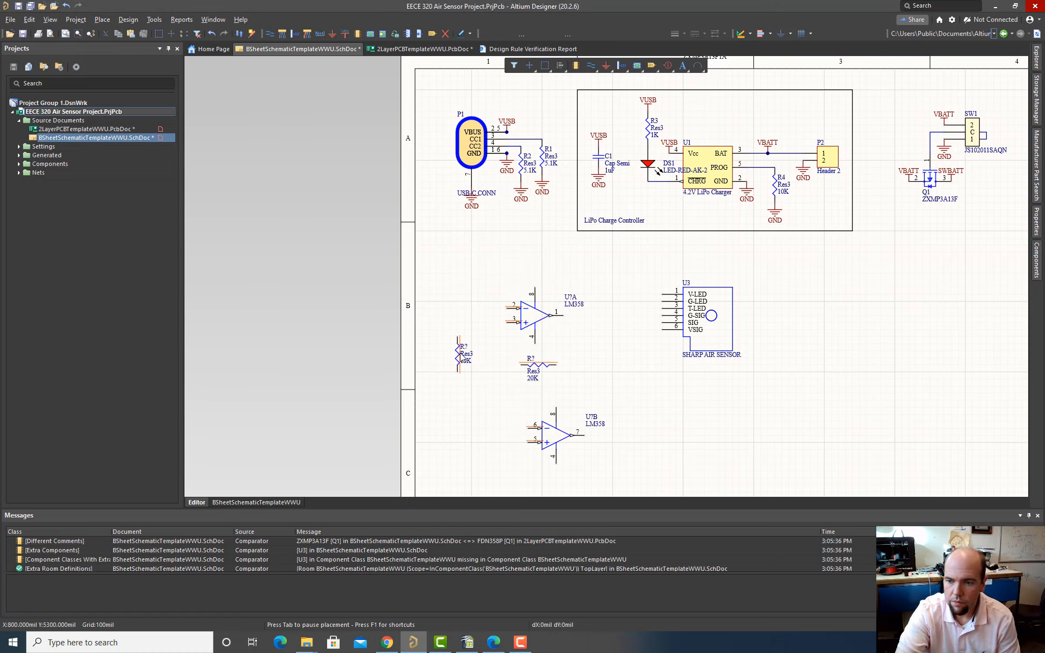
Step: Move the vertical 10K resistor closer to op amp part A, and place a copy of it directly underneath, end to end
drag(457, 351, 471, 329)
click(470, 329)
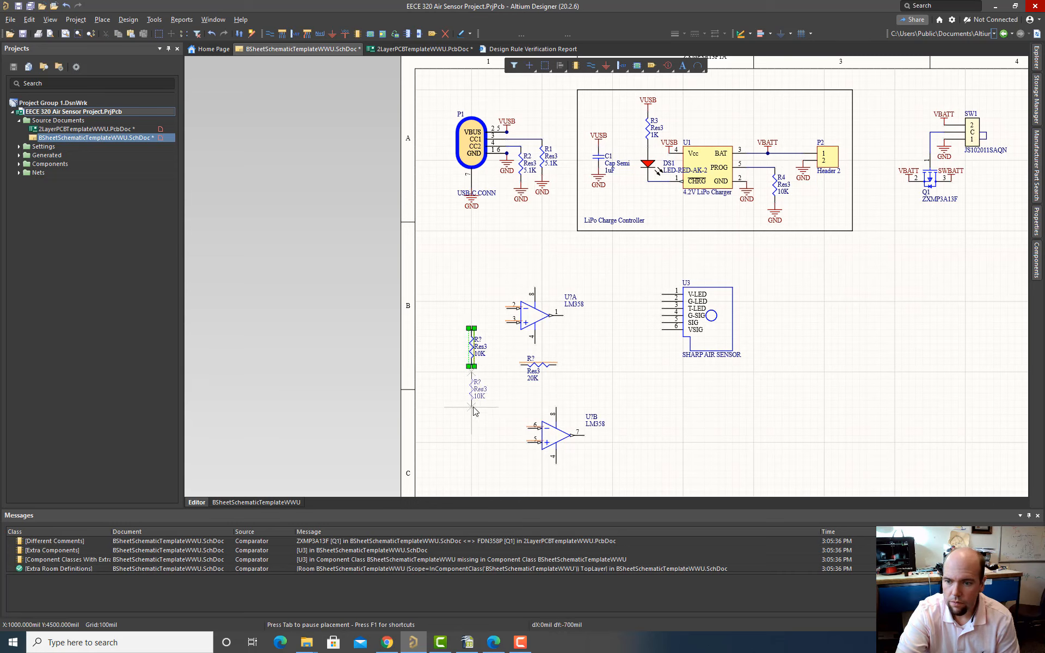
click(471, 367)
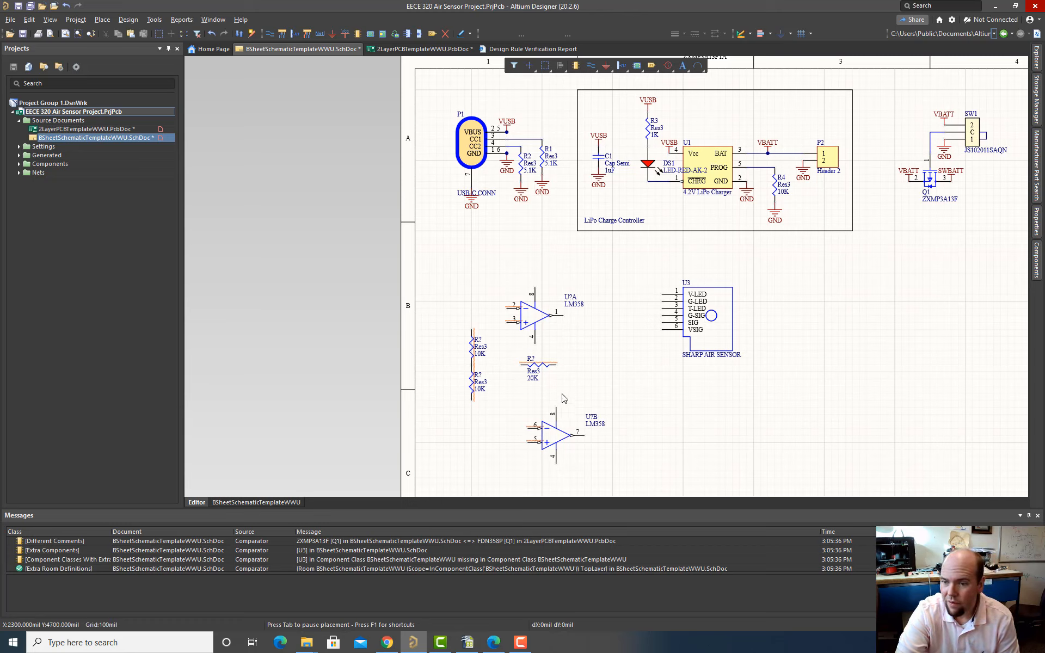
Step: Copy the horizontal 20K resistor, rotate the copy vertical, and place it above and left of op amp part A
click(539, 372)
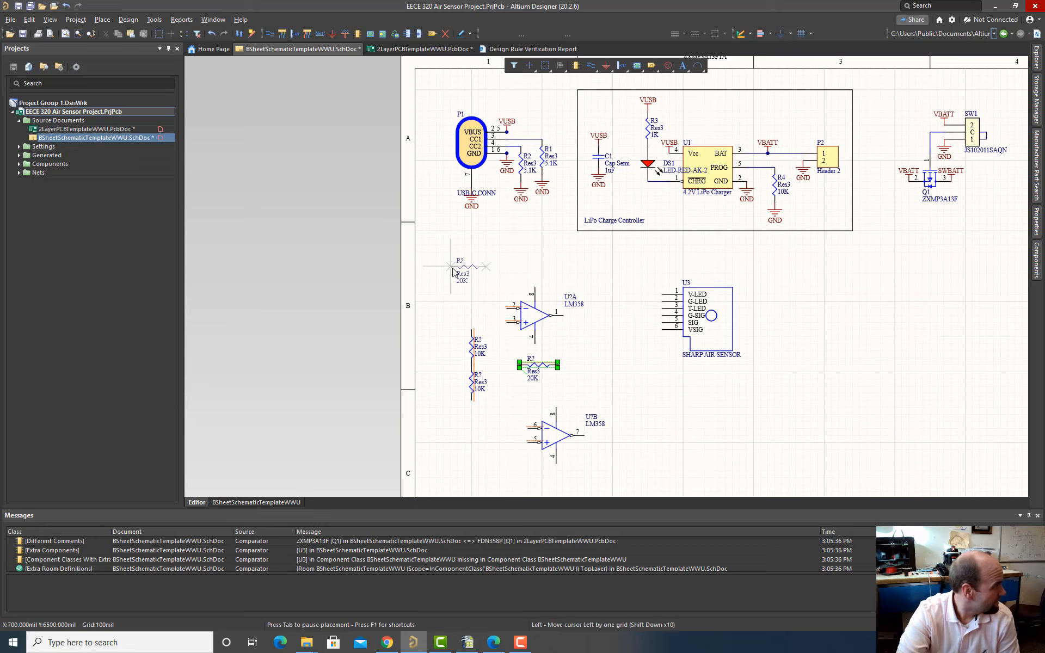
key(space)
click(443, 298)
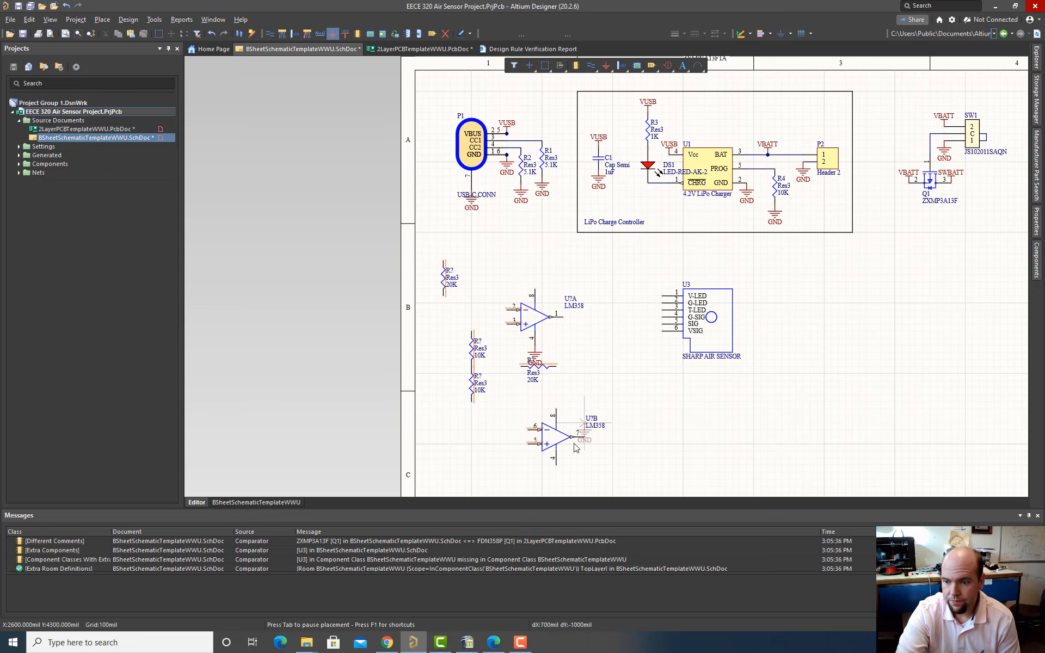
Step: Finish placing GND power ports on pin 4 of the LM358 parts by adding one under part B
click(555, 466)
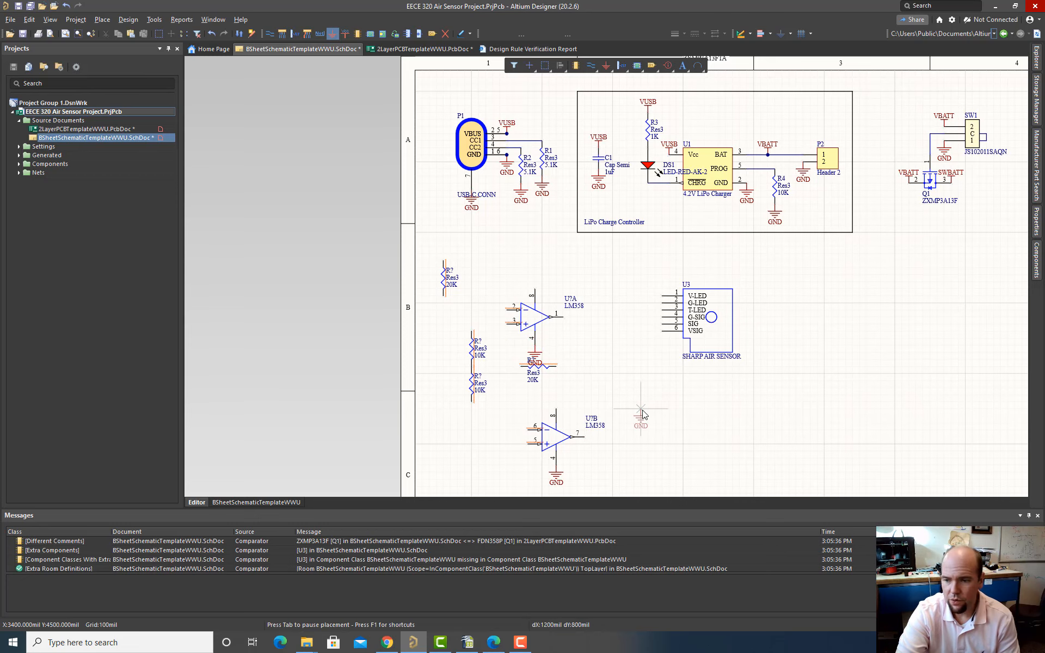
right_click(648, 414)
Step: Copy the 5V0 power port from the TPS61222 regulator's output onto pin 8 of both LM358 parts
scroll(580, 342, down, 1)
scroll(580, 337, up, 2)
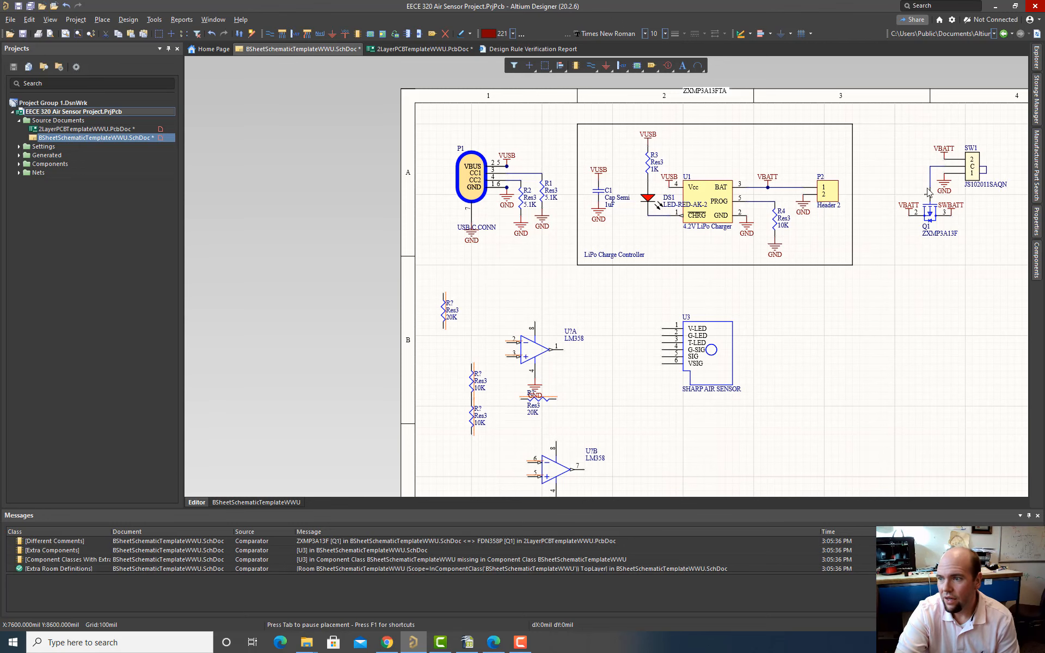
ctrl+scroll(972, 244, down, 2)
right_drag(966, 264, 726, 299)
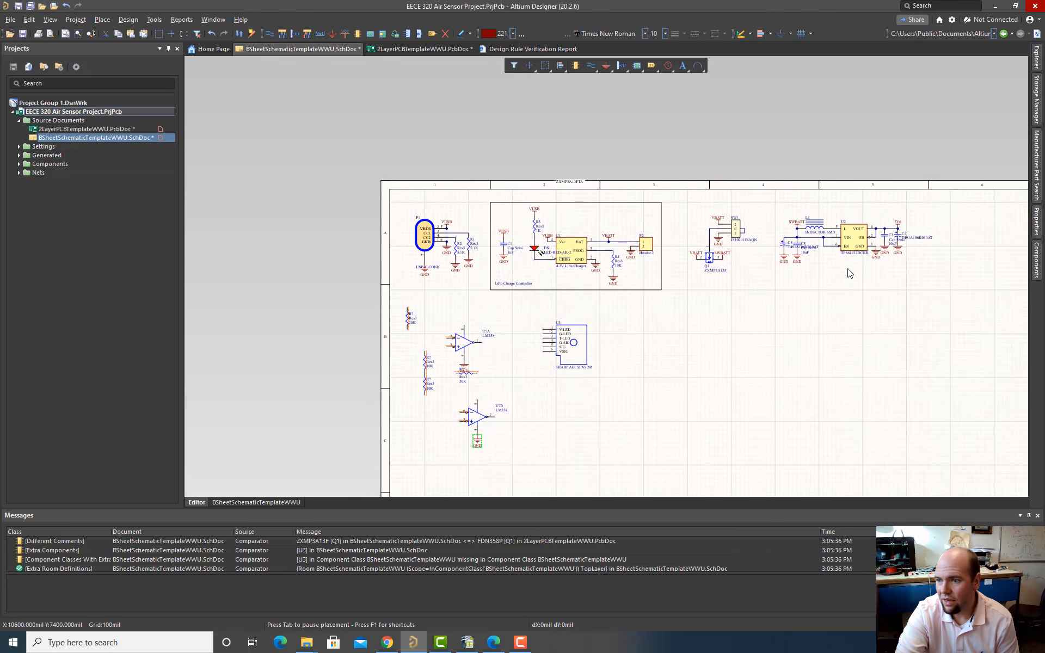
ctrl+scroll(849, 267, up, 2)
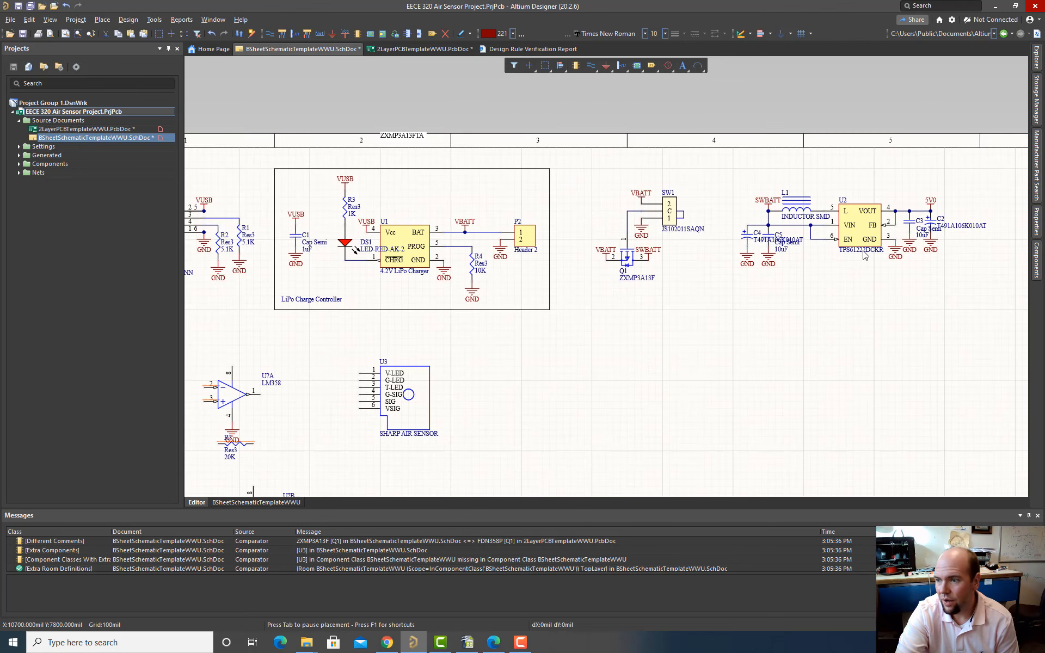
click(932, 205)
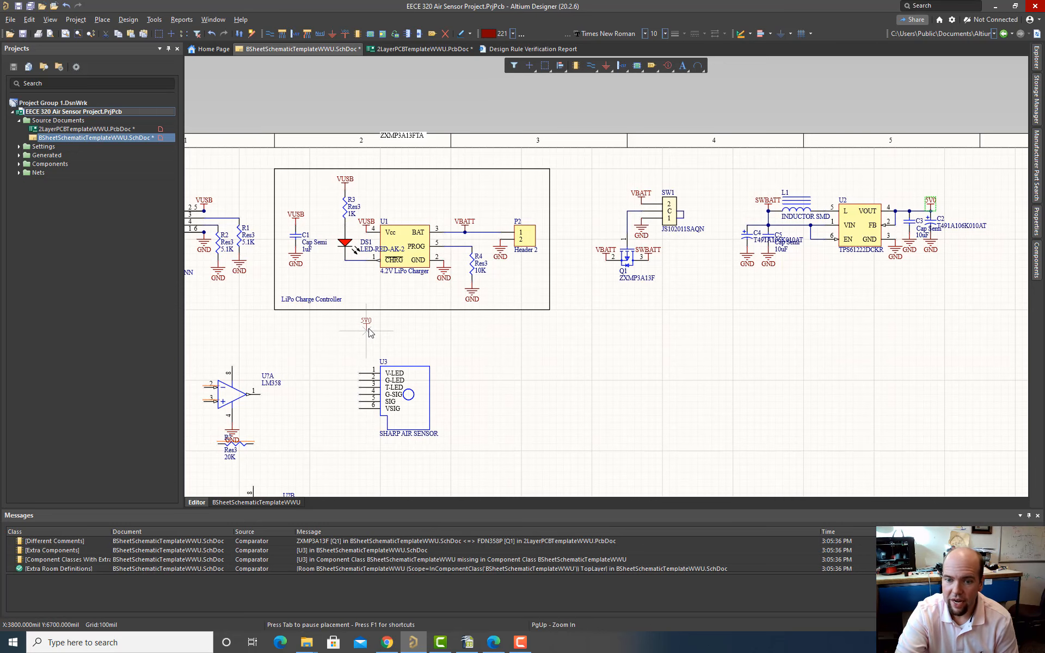
click(232, 366)
right_drag(277, 359, 364, 304)
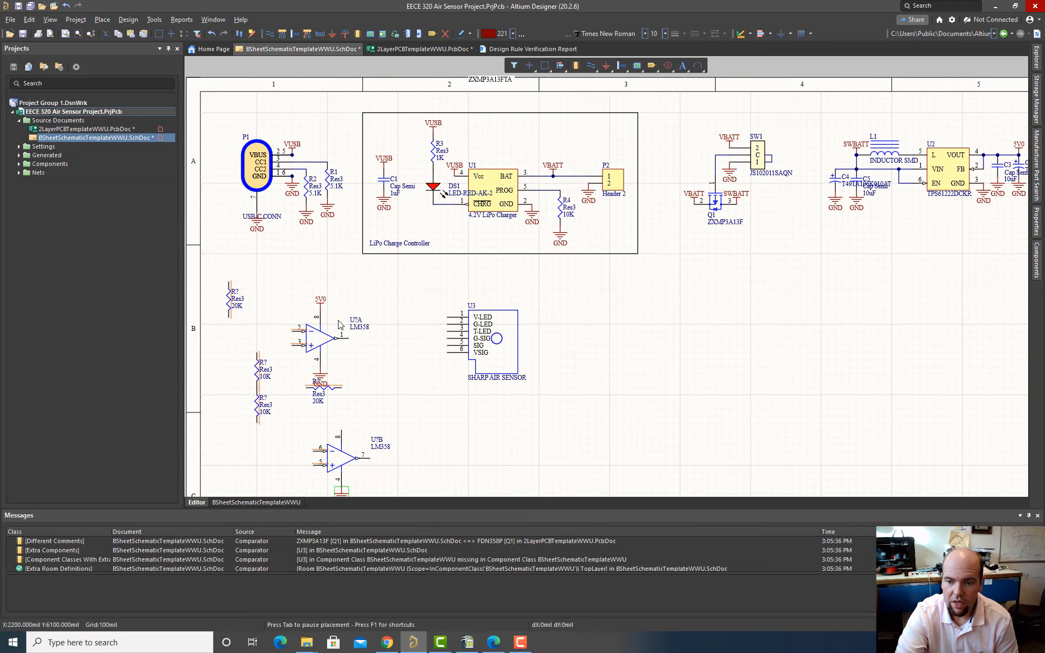
click(338, 429)
scroll(391, 410, down, 2)
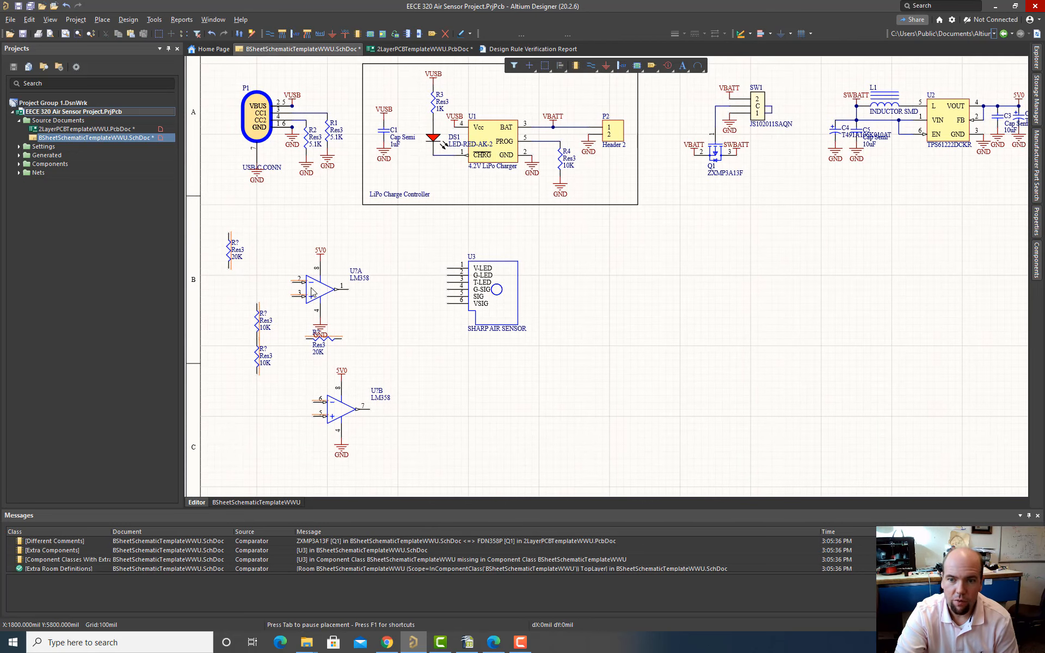
Step: Wire the junction between the two 10K resistors through the horizontal 20K resistor to output pin 1 of op amp part A
mouse_move(311, 289)
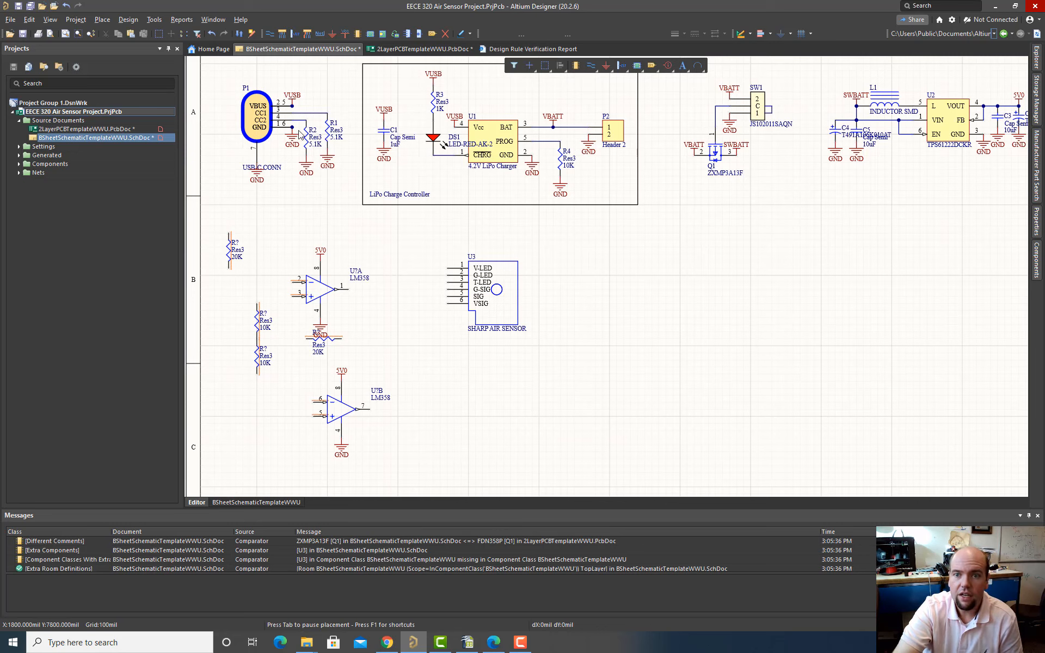
click(257, 339)
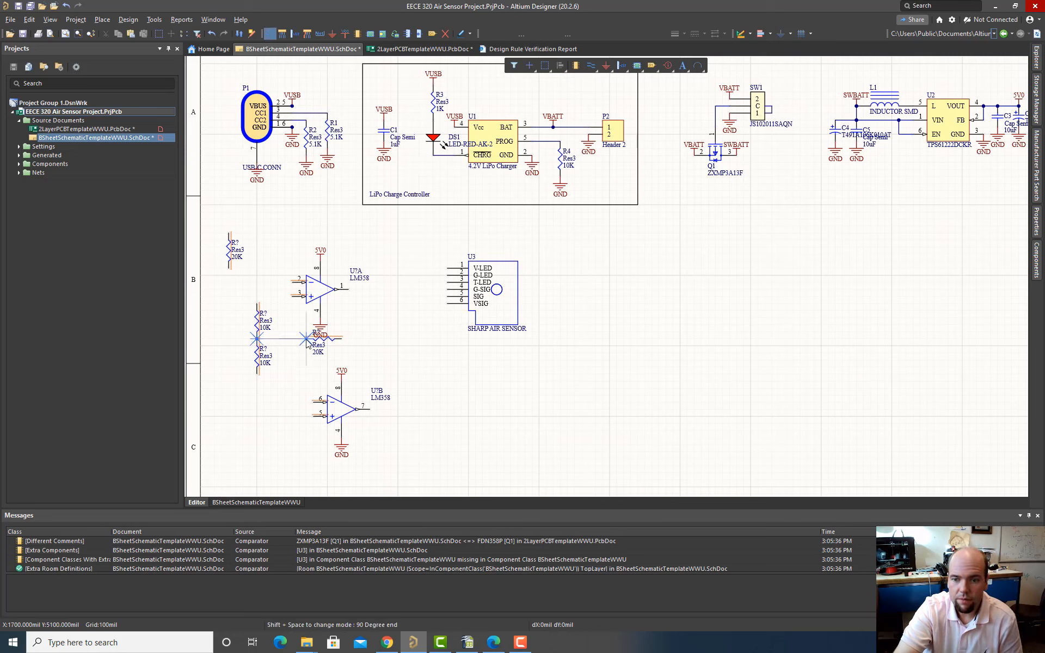
key(space)
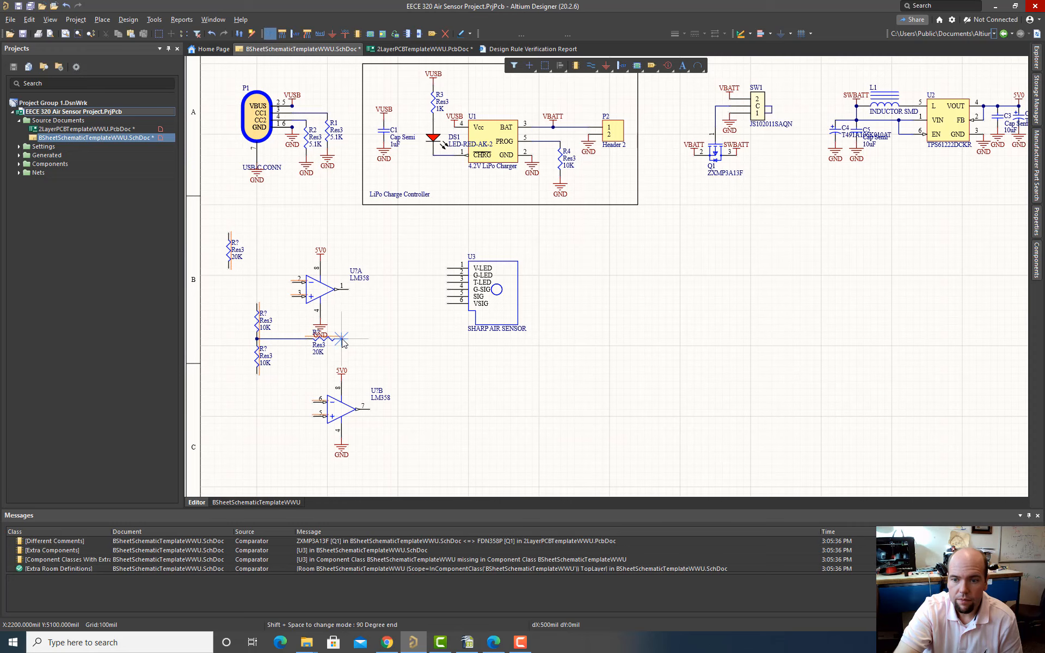
click(357, 291)
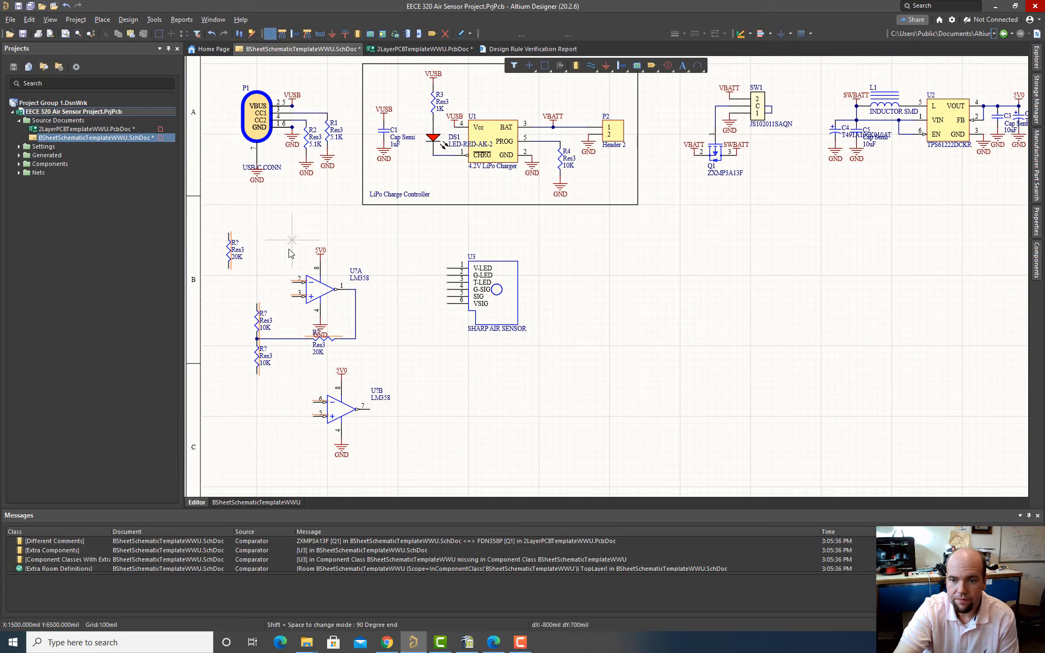
click(257, 303)
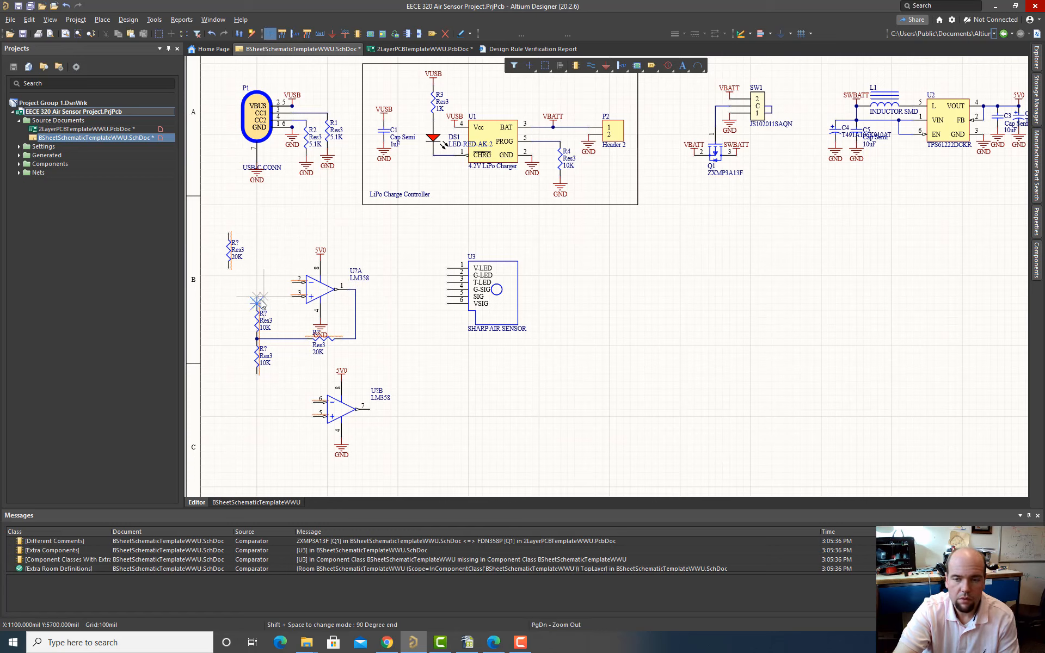
right_click(263, 297)
right_click(263, 298)
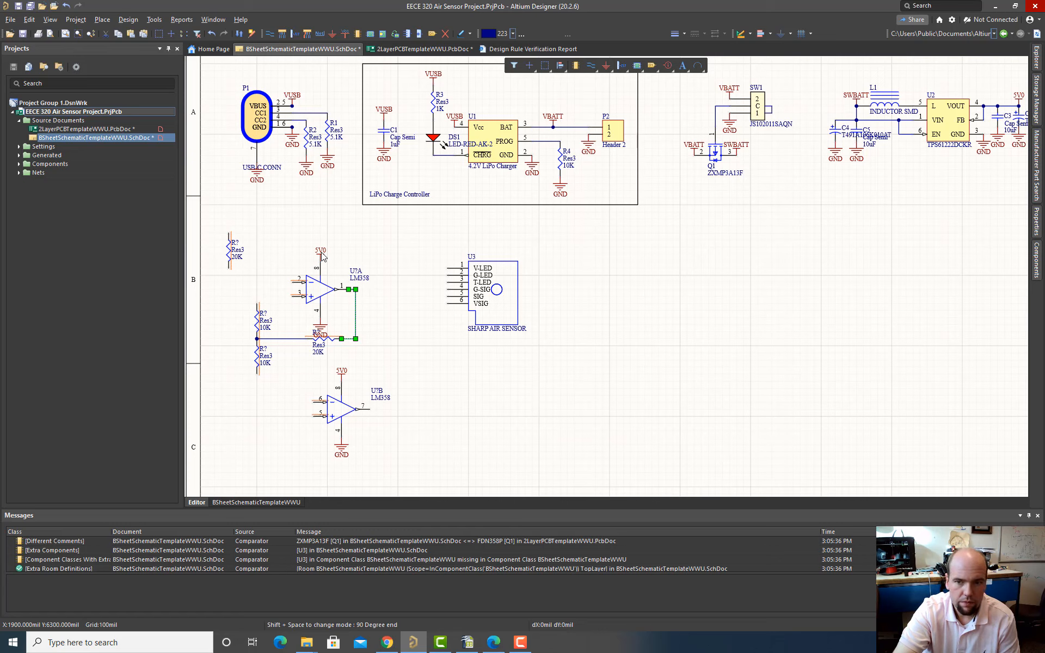
Step: Copy a 5V0 port onto the top of the 10K resistor pair and a GND port onto its bottom
shift+drag(321, 254, 259, 304)
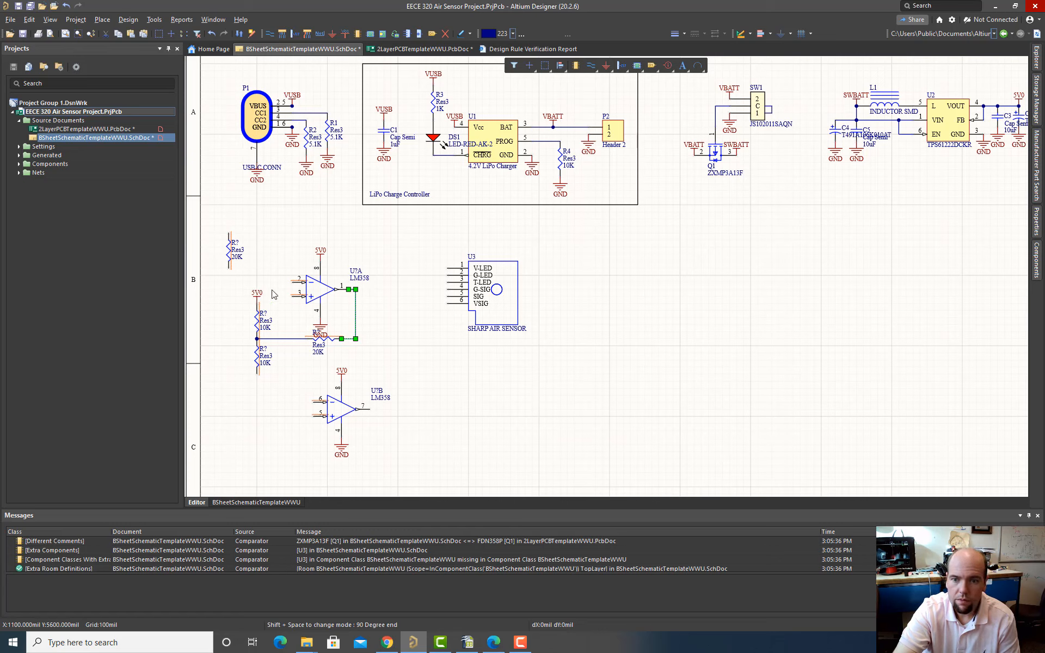
shift+drag(317, 335, 255, 390)
click(316, 350)
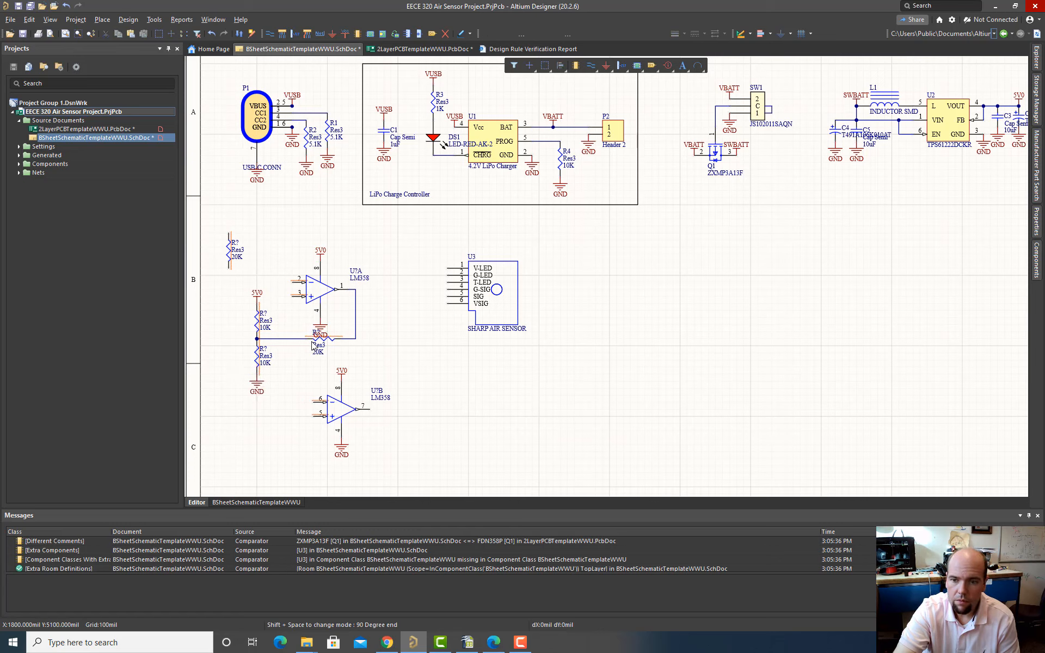
shift+drag(319, 332, 384, 353)
key(ctrl+z)
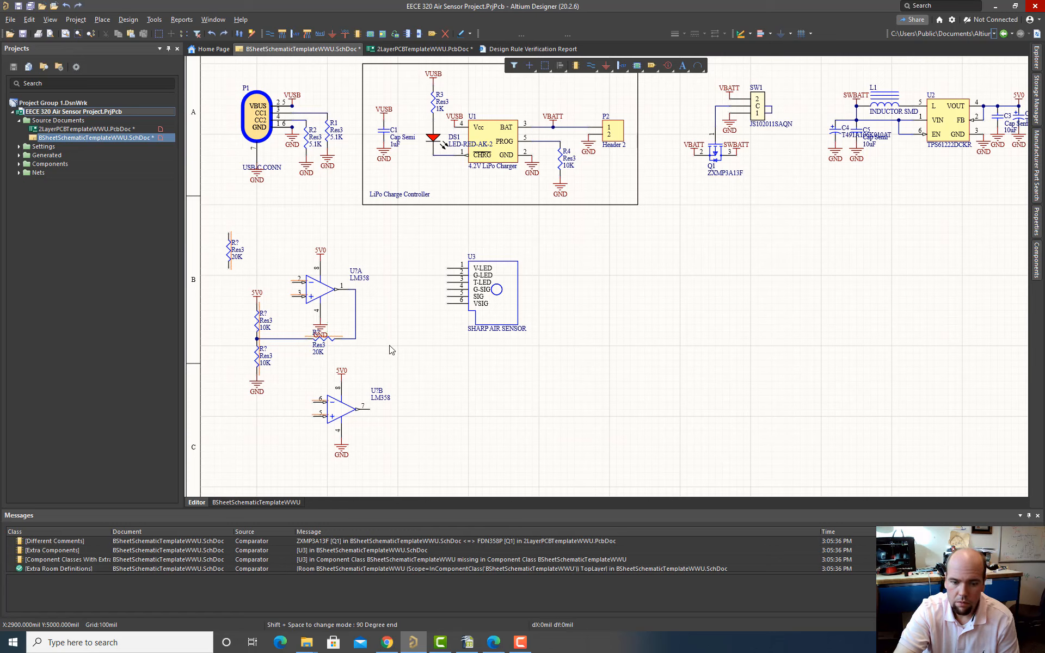
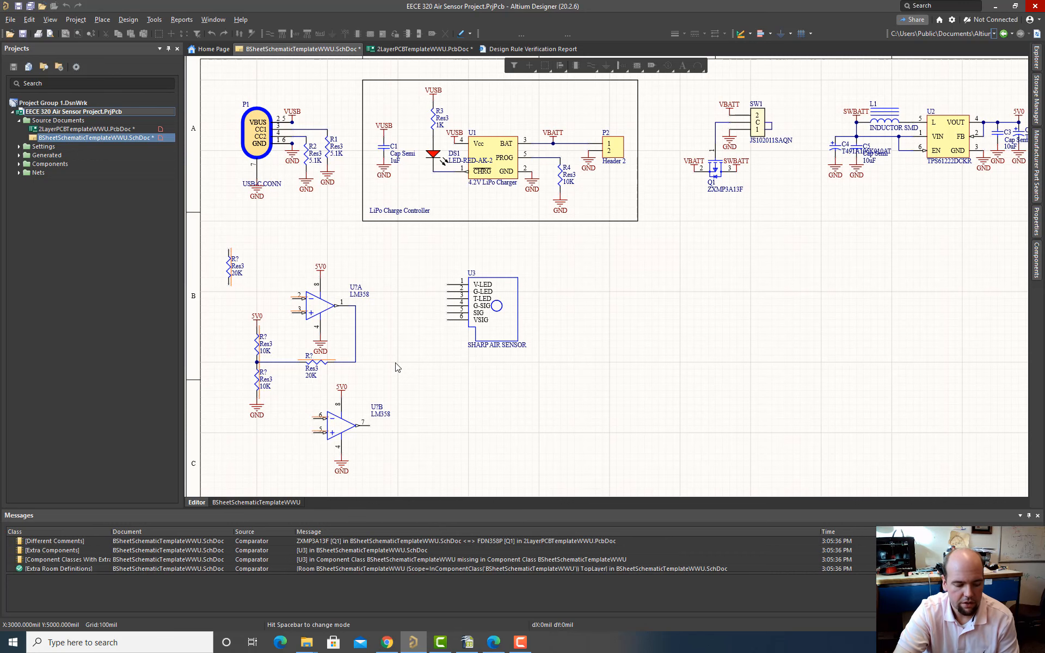
key(alt+Tab)
key(alt+Tab)
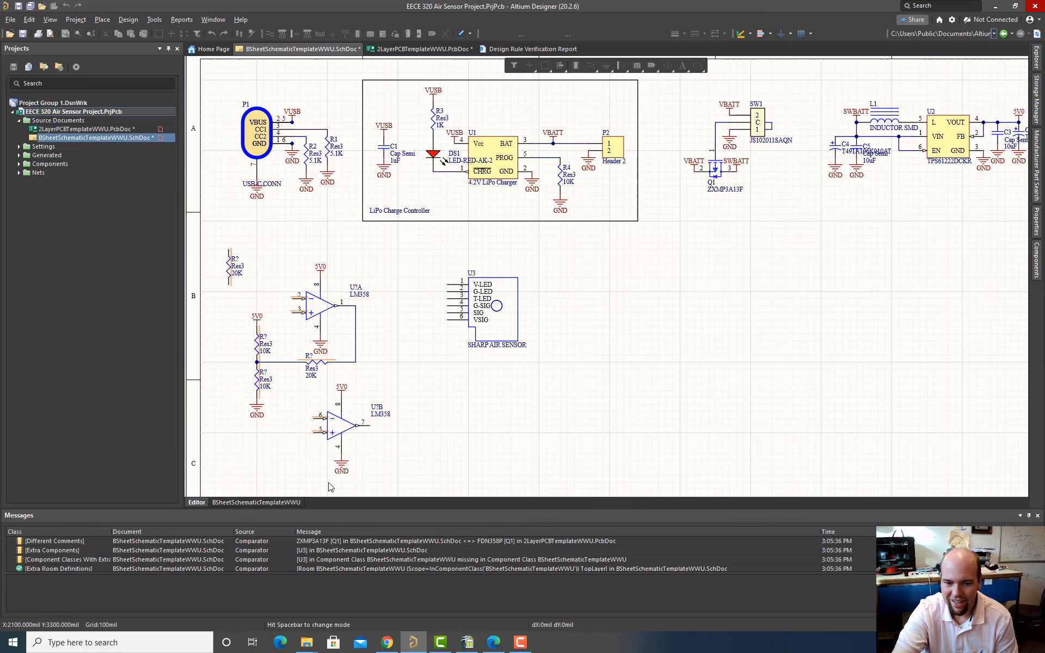
scroll(341, 463, down, 2)
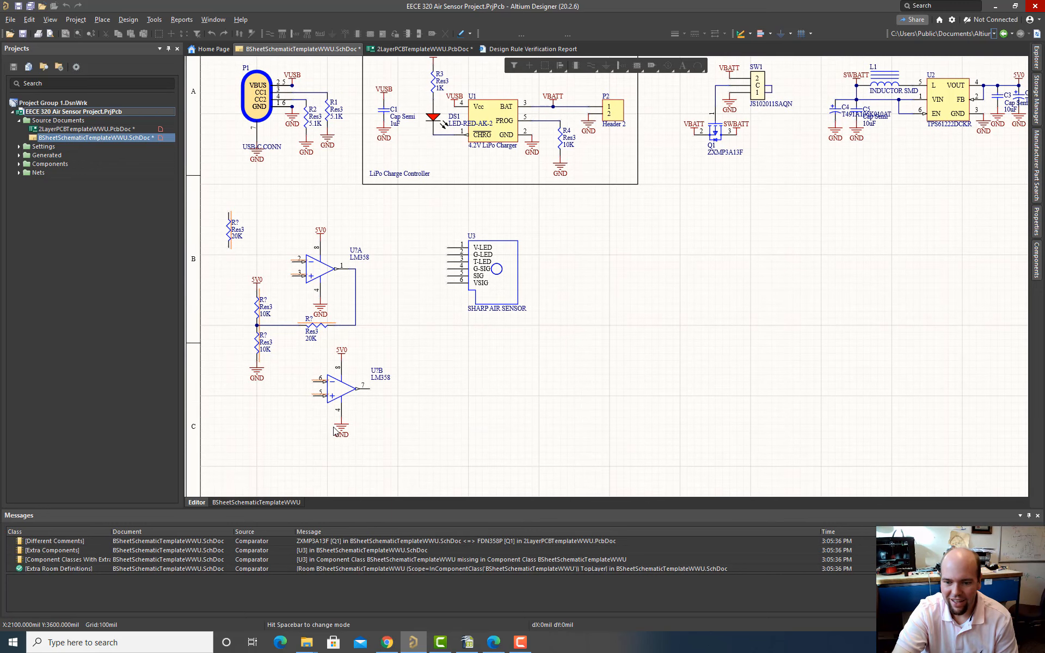
scroll(403, 382, down, 1)
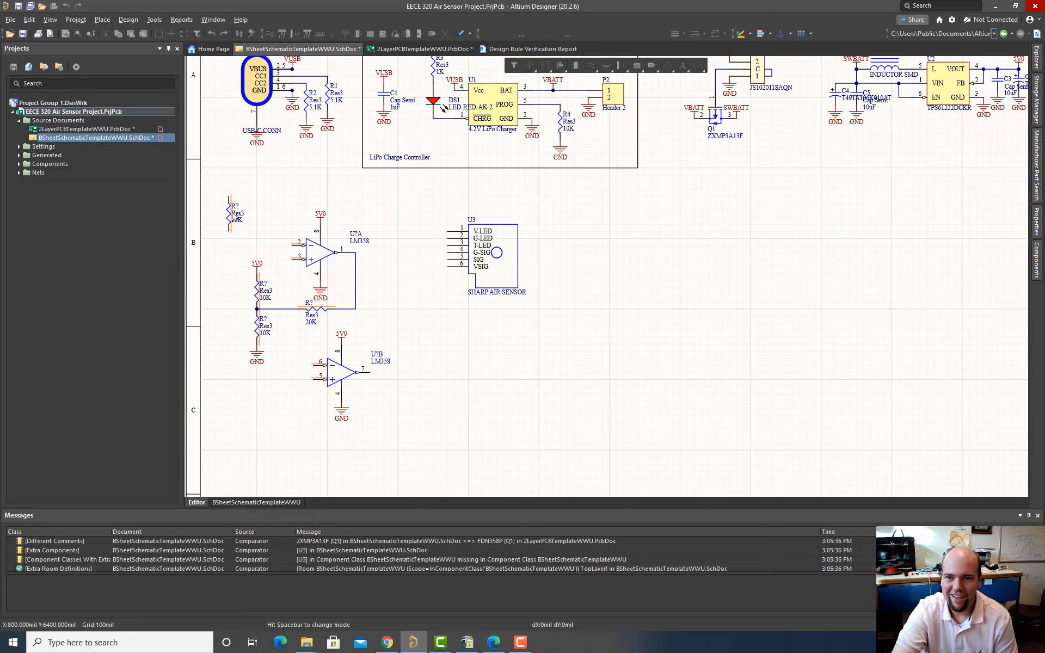
click(232, 214)
scroll(455, 318, down, 3)
scroll(455, 317, up, 4)
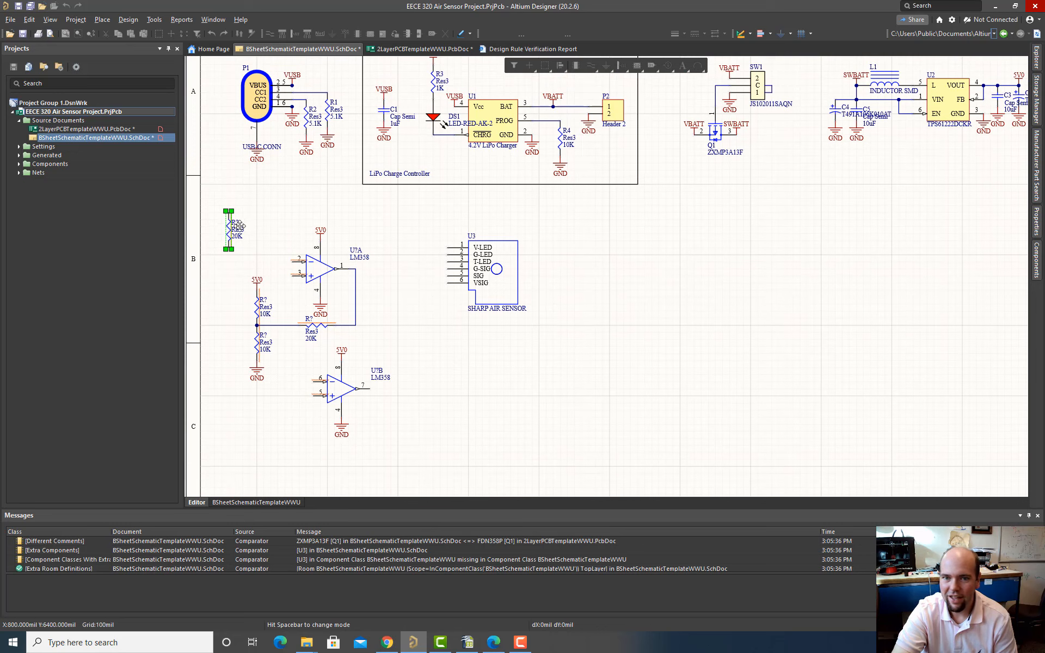
Step: Try to save the schematic document
click(11, 20)
click(32, 143)
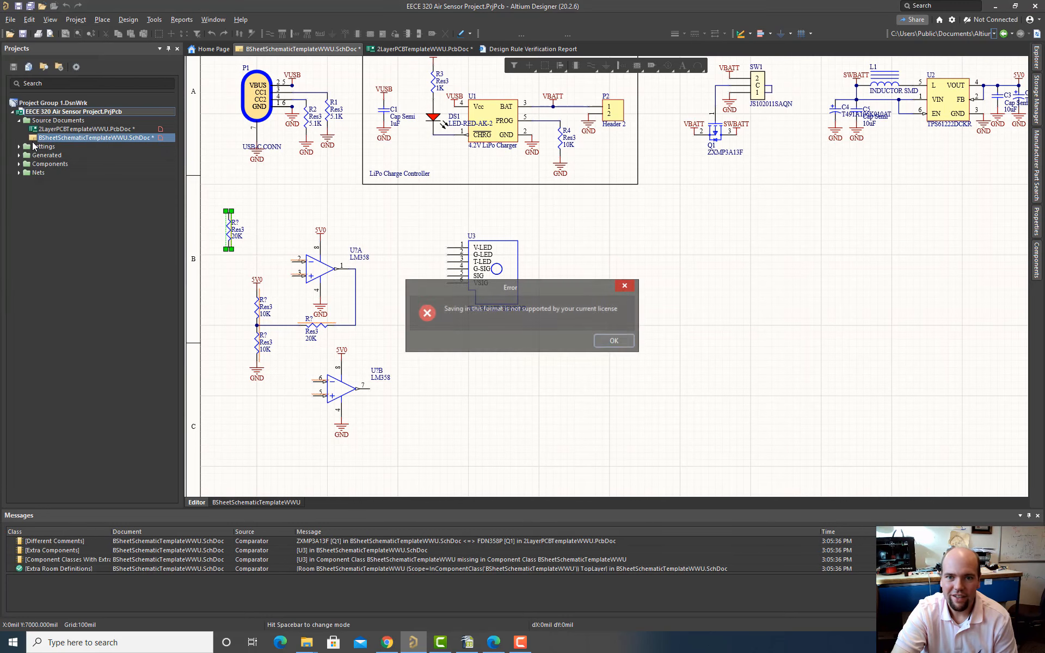
click(617, 341)
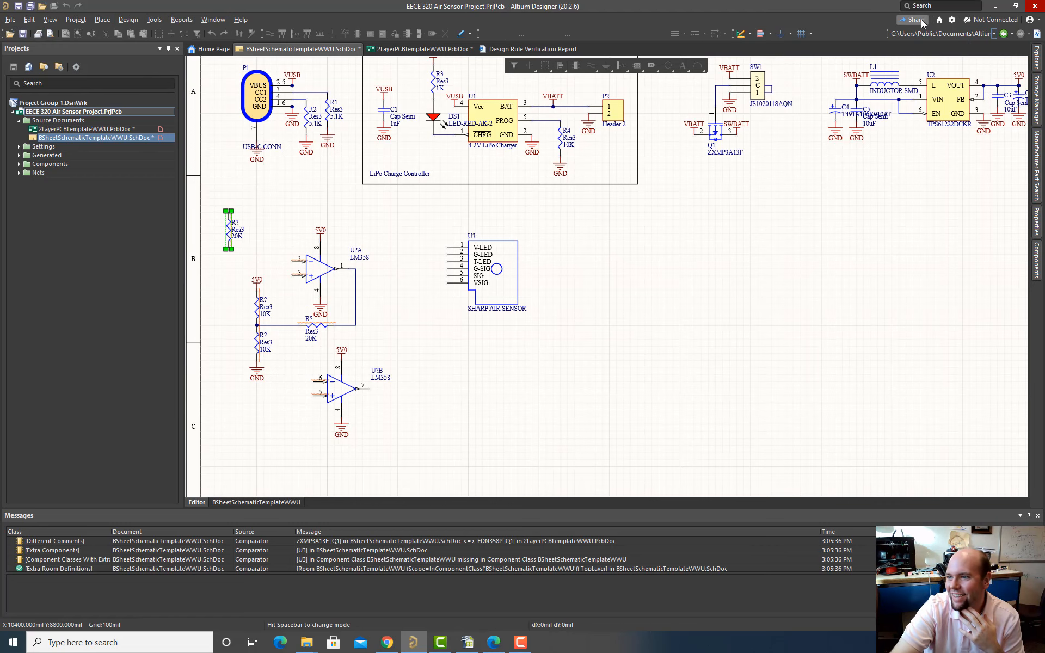
Step: Open license management, disconnect from the private license server, and reconnect to it
click(1037, 20)
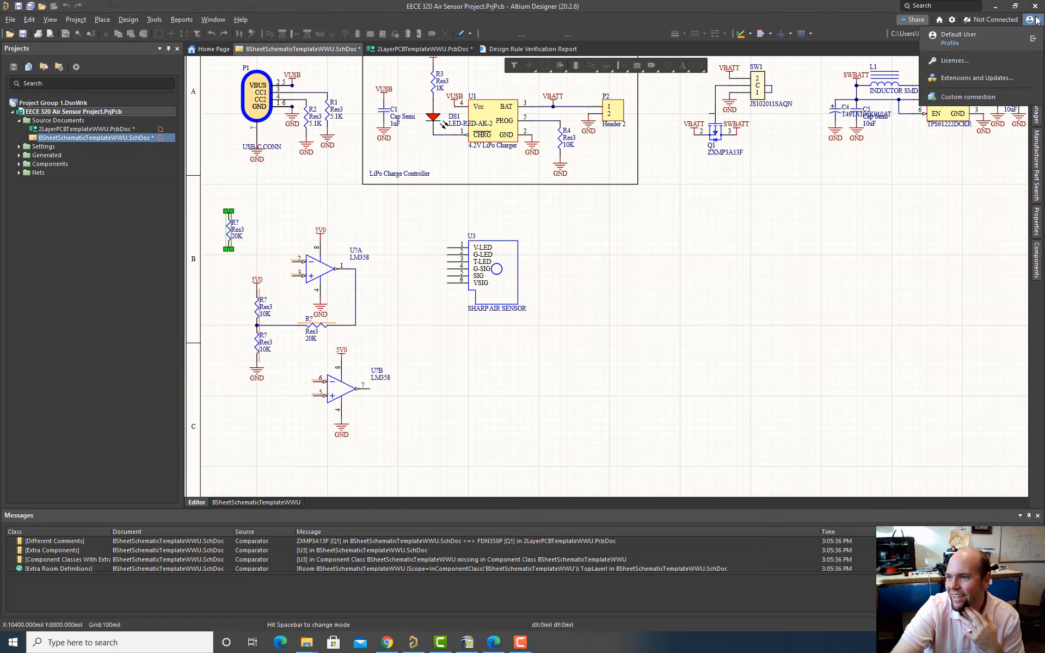
click(958, 60)
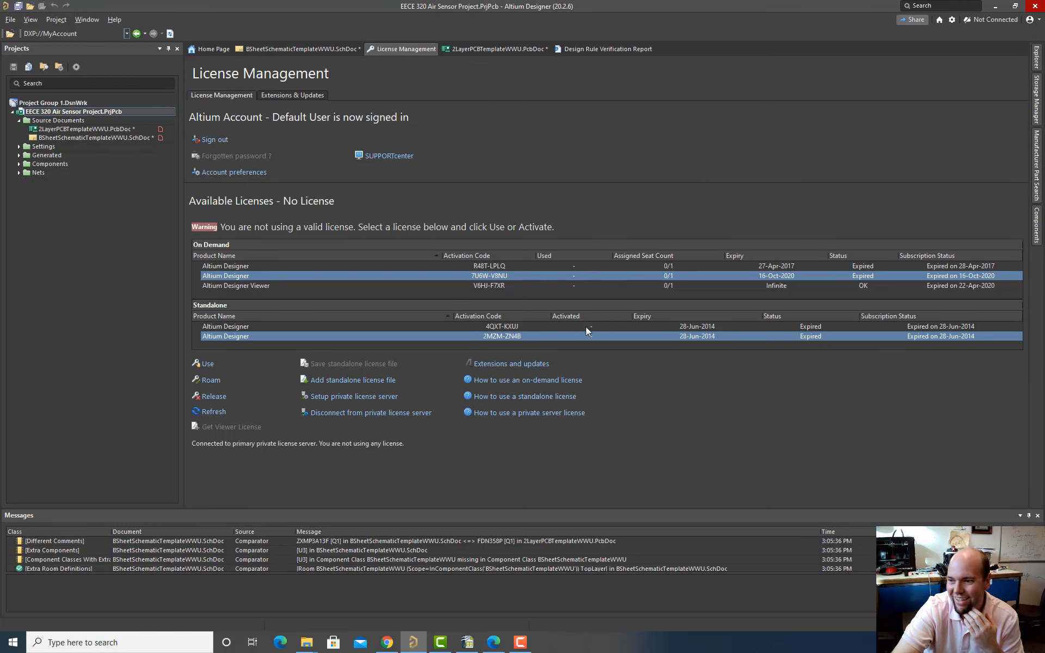
click(375, 416)
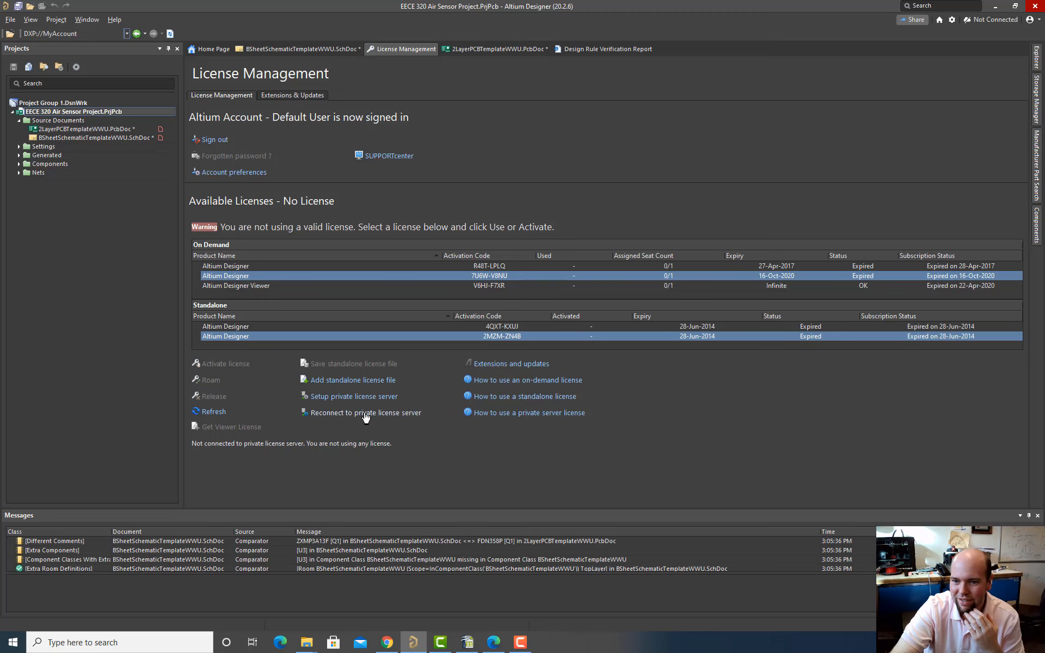
click(343, 414)
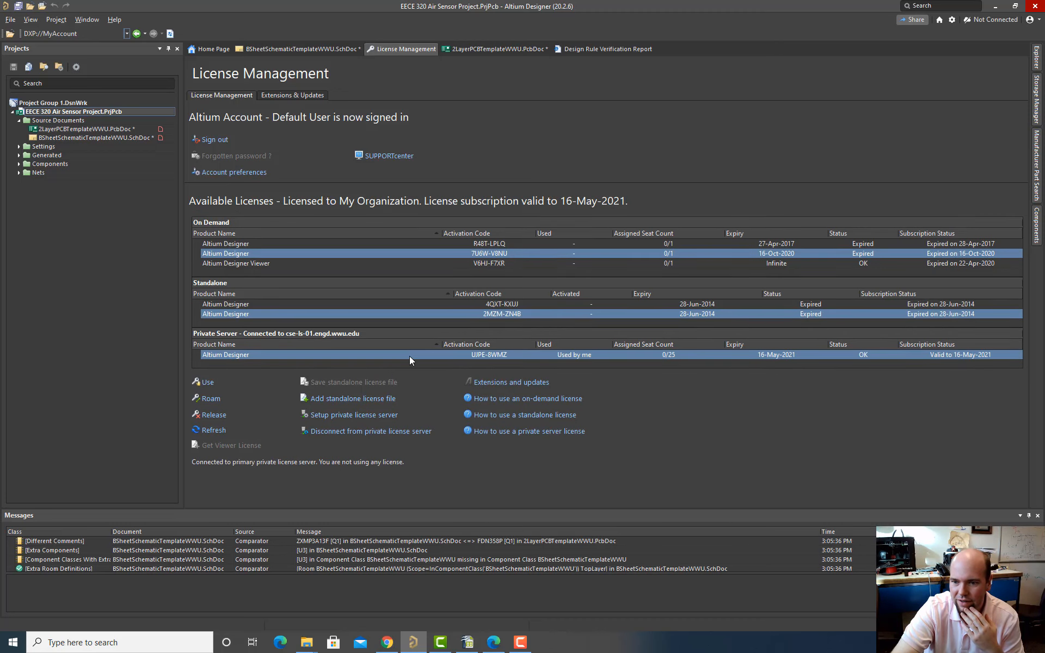
Step: Put the private server's Altium Designer license into use and save all open project documents
right_click(277, 355)
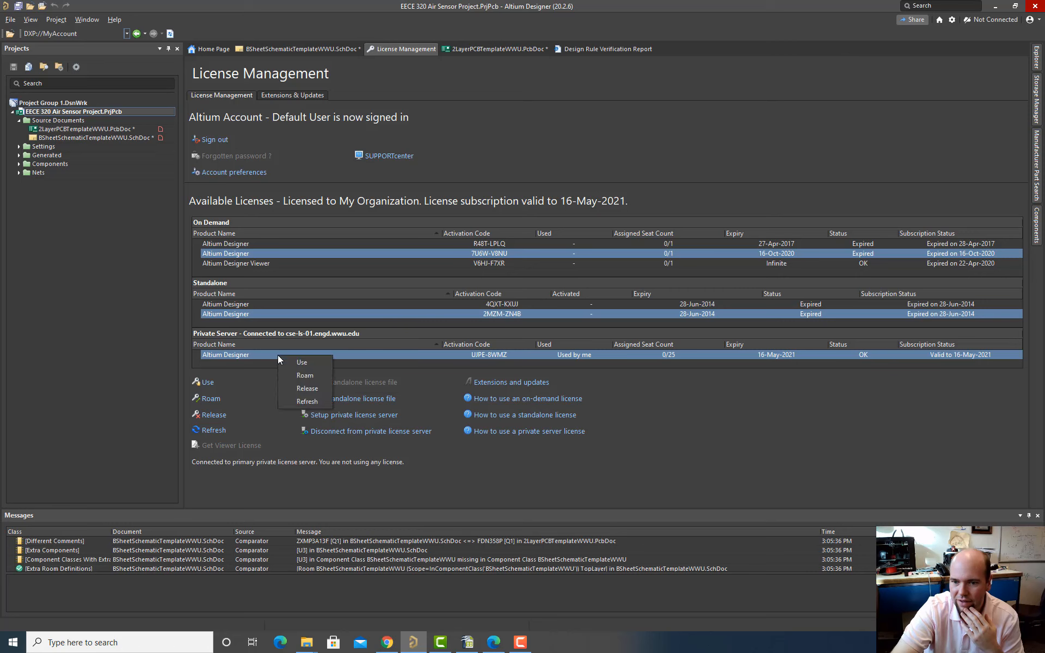
click(292, 361)
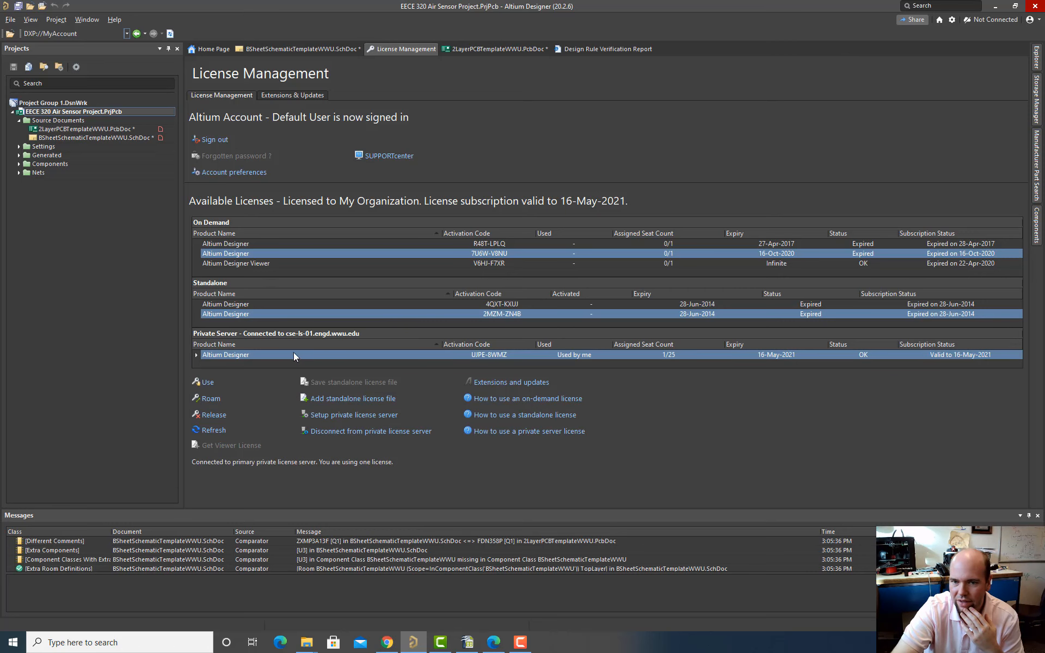
double_click(83, 129)
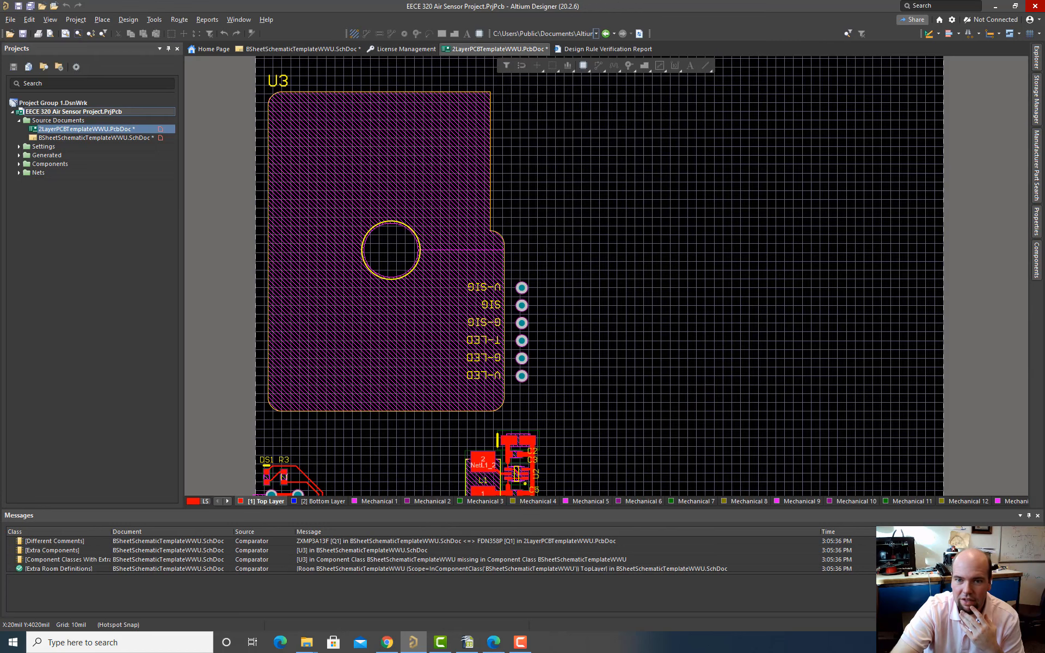
double_click(65, 138)
click(10, 19)
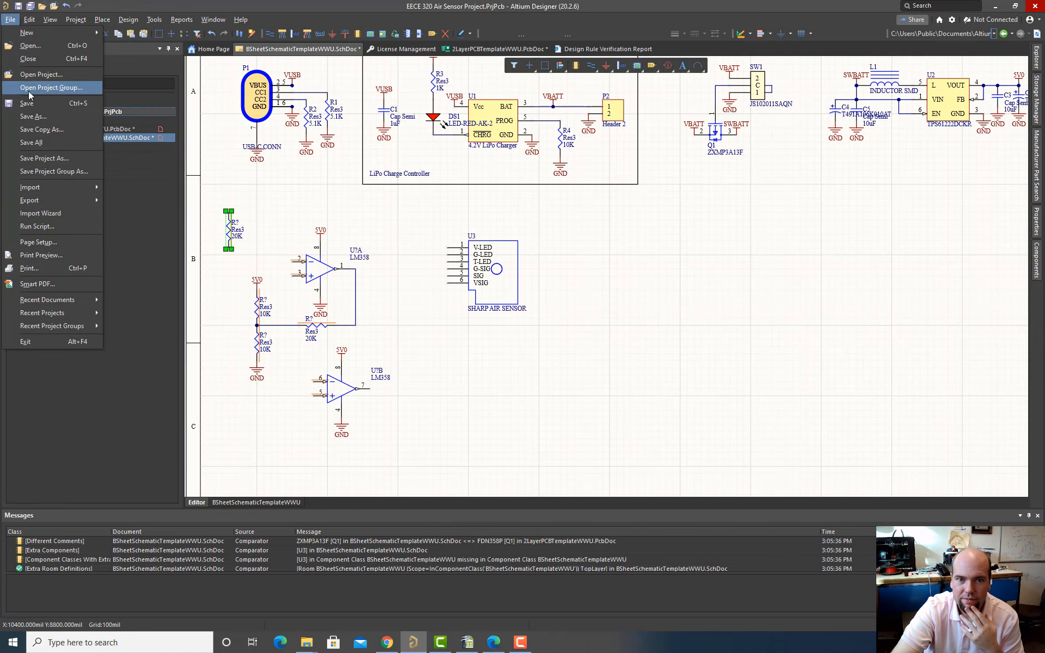
click(31, 142)
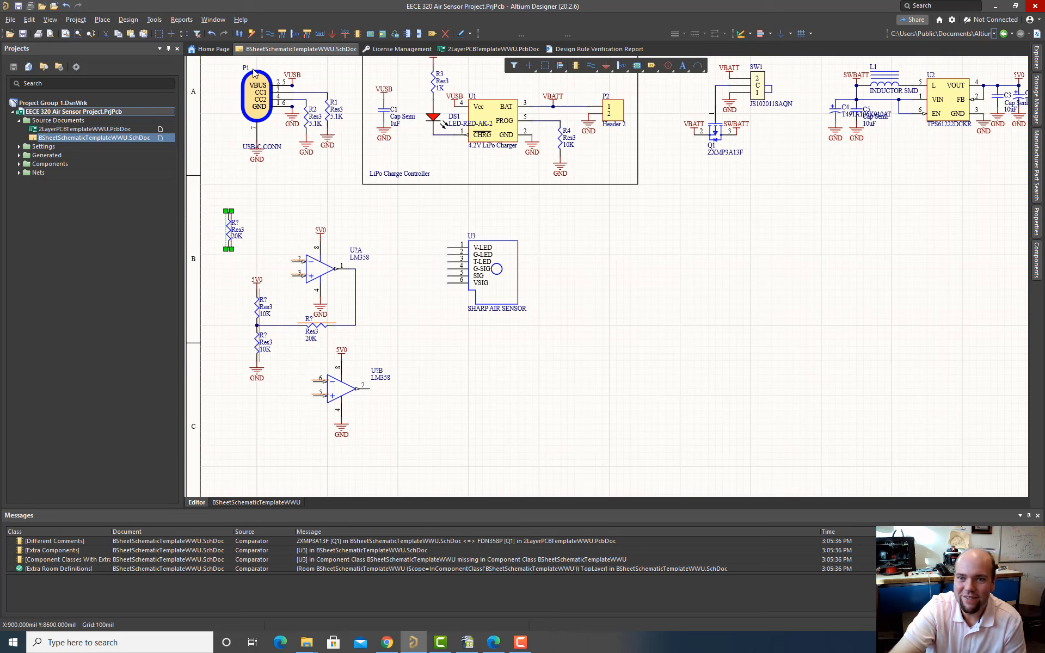
Step: Wire pin 3 of op amp part A to the line between the 10K resistor junction and the horizontal 20K resistor
click(269, 33)
click(292, 276)
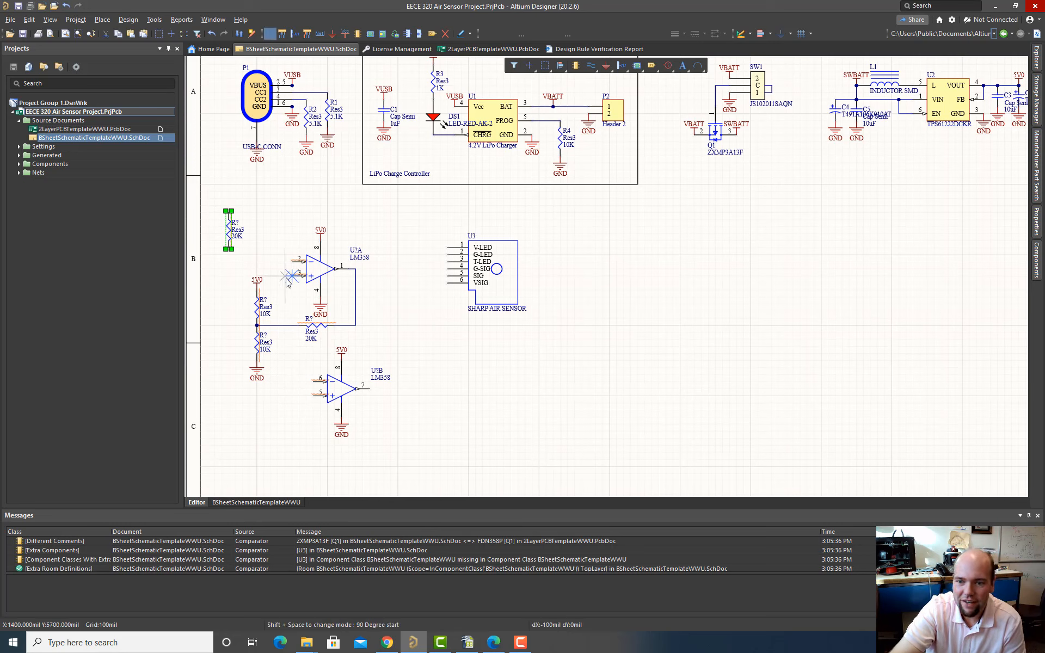
click(271, 325)
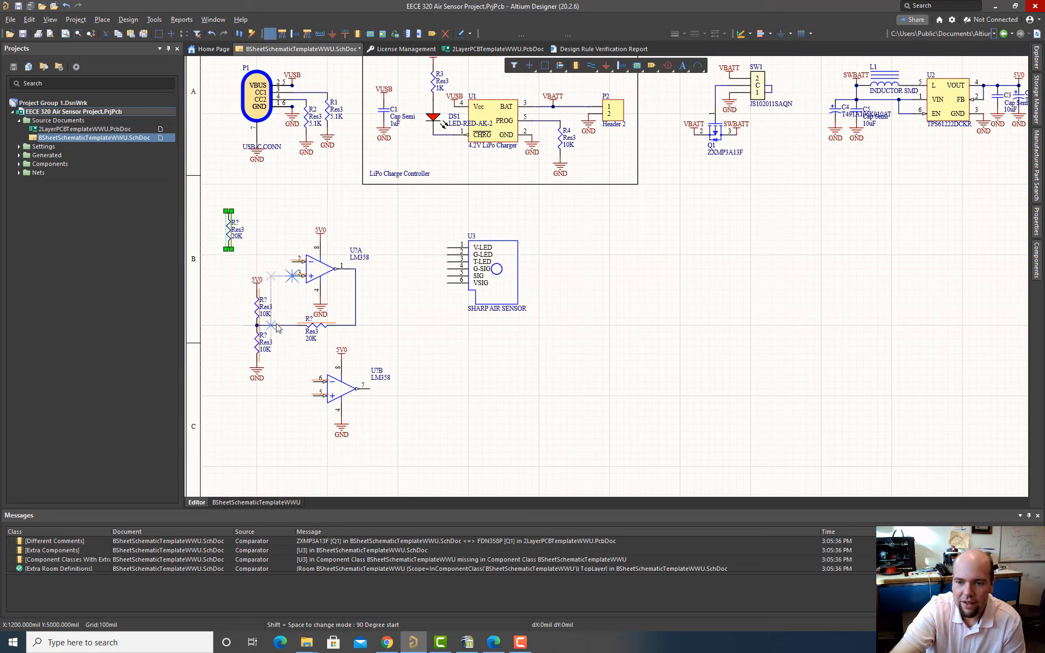
key(Escape)
click(280, 276)
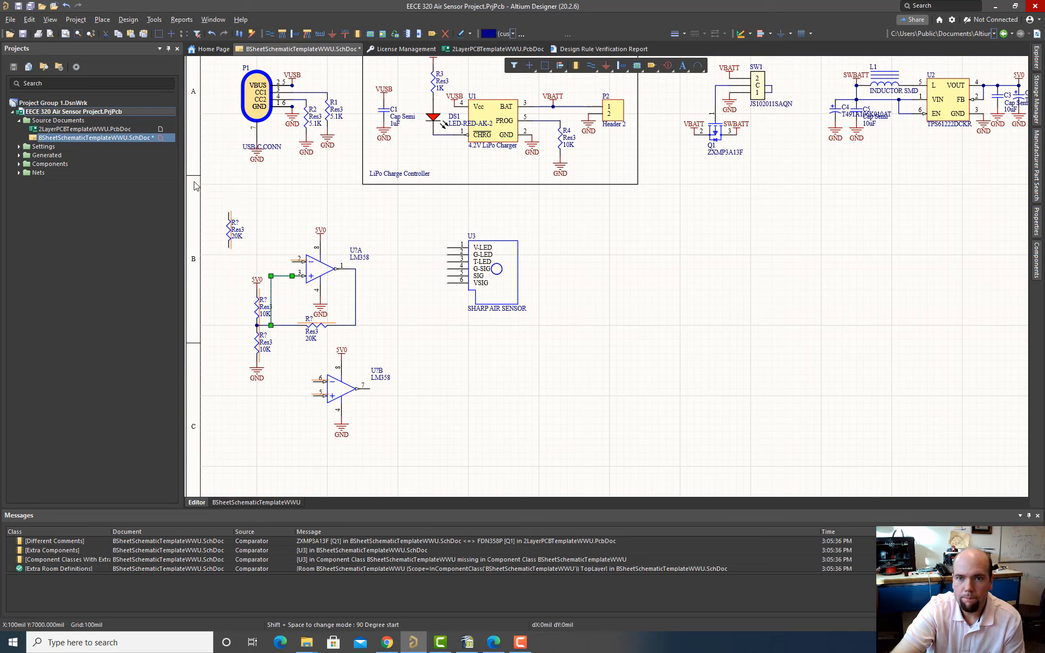
Step: Wire the top of the free vertical resistor to op amp part A's output and set that resistor's value to 1M
click(269, 33)
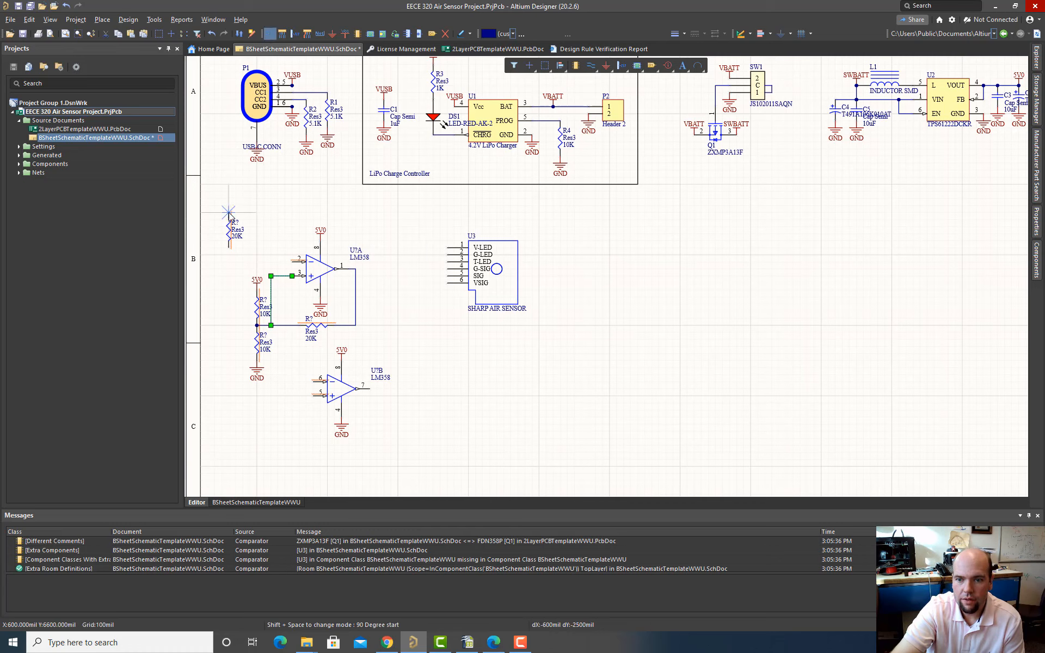
click(229, 213)
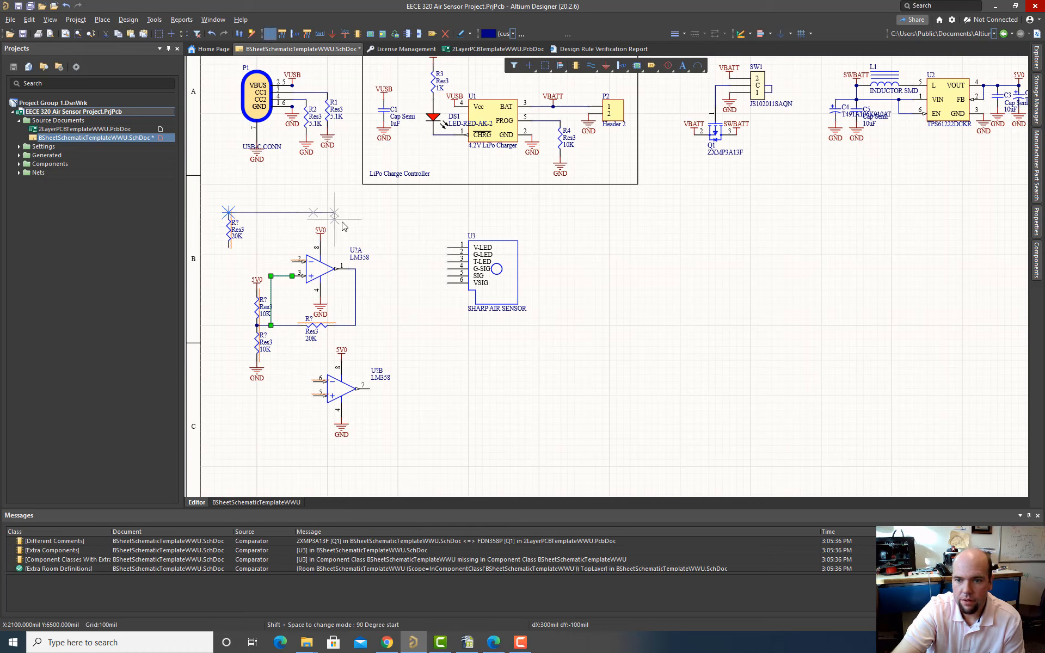
click(355, 269)
key(Escape)
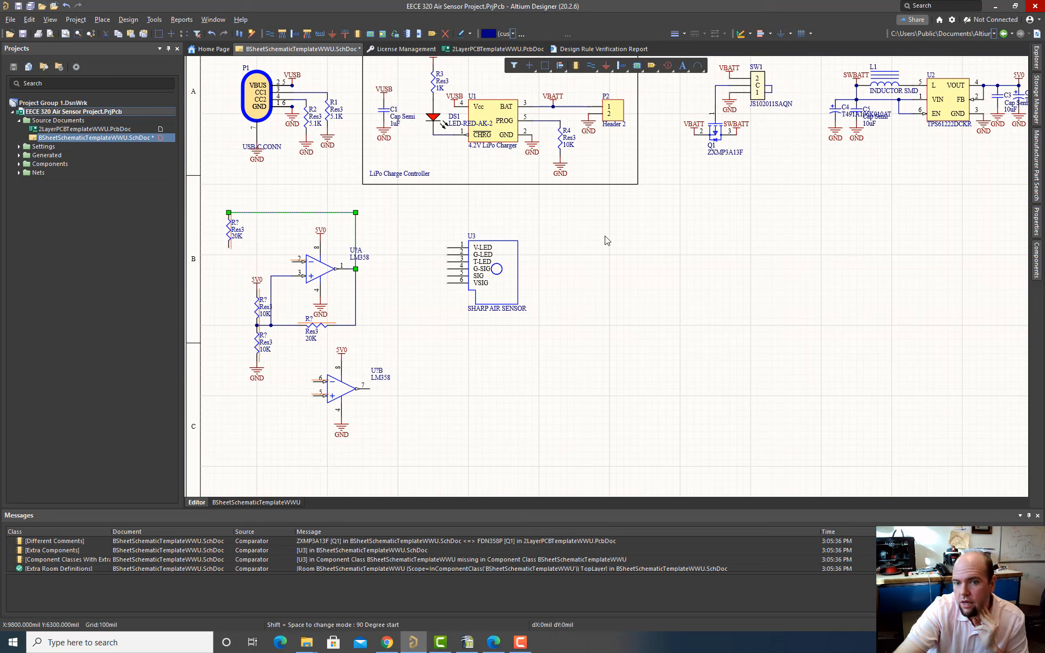
double_click(239, 237)
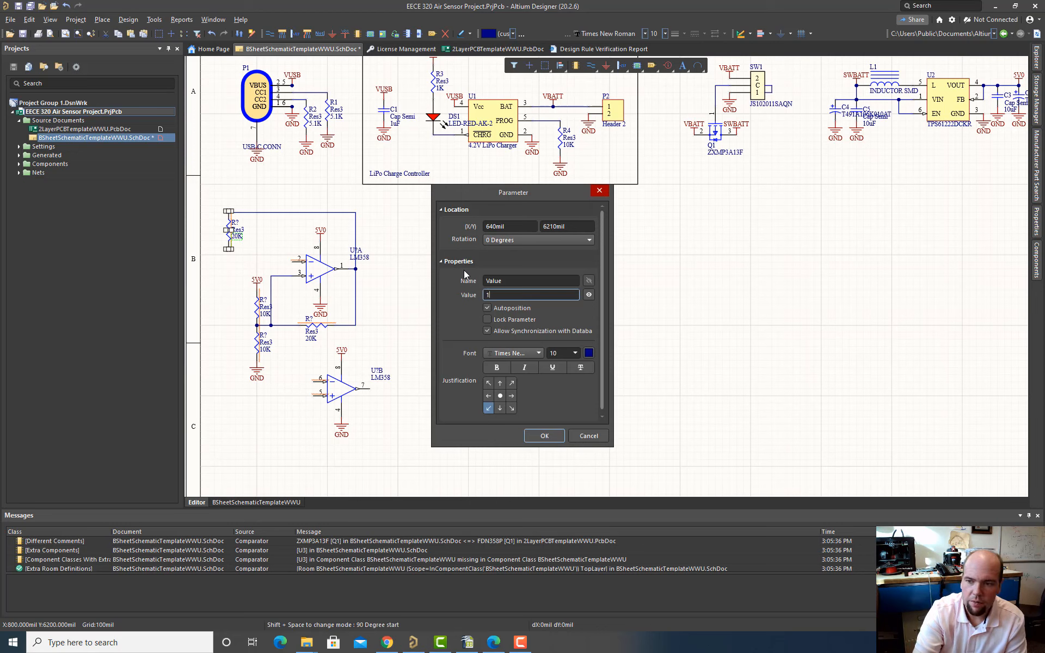
key(Return)
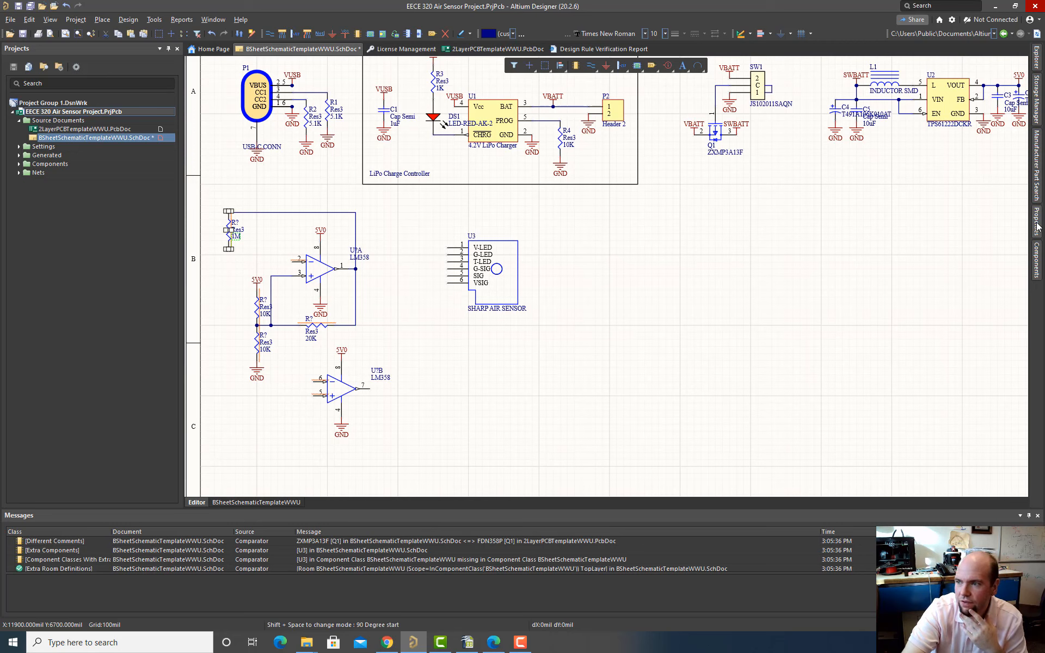
Step: Place a Cap Semi capacitor from the Miscellaneous Devices library directly below the 1M resistor
mouse_move(1037, 66)
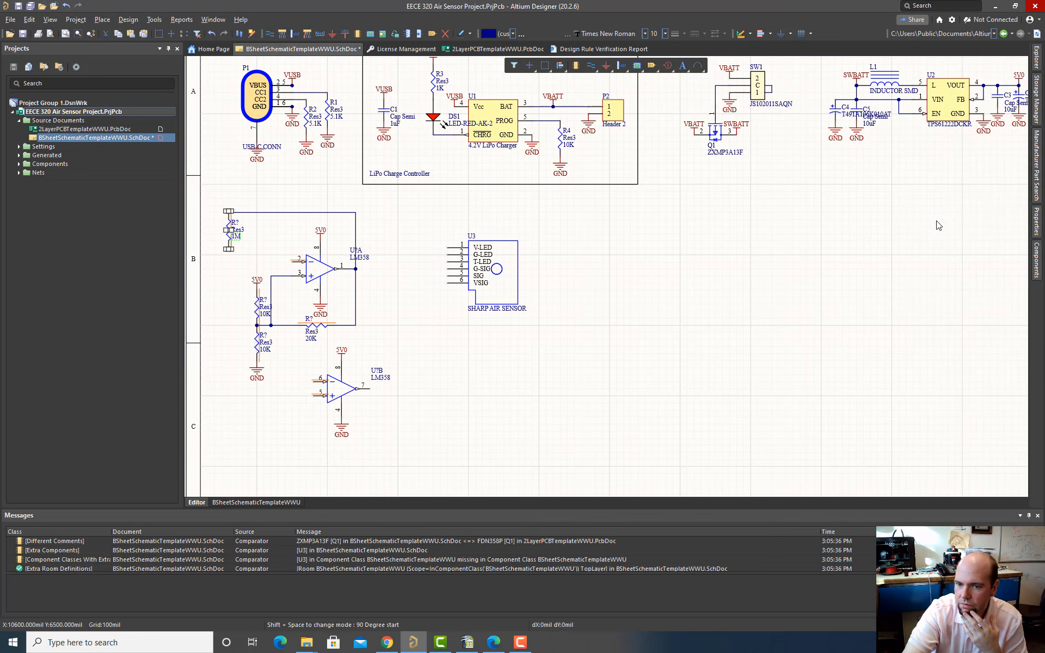
mouse_move(1039, 266)
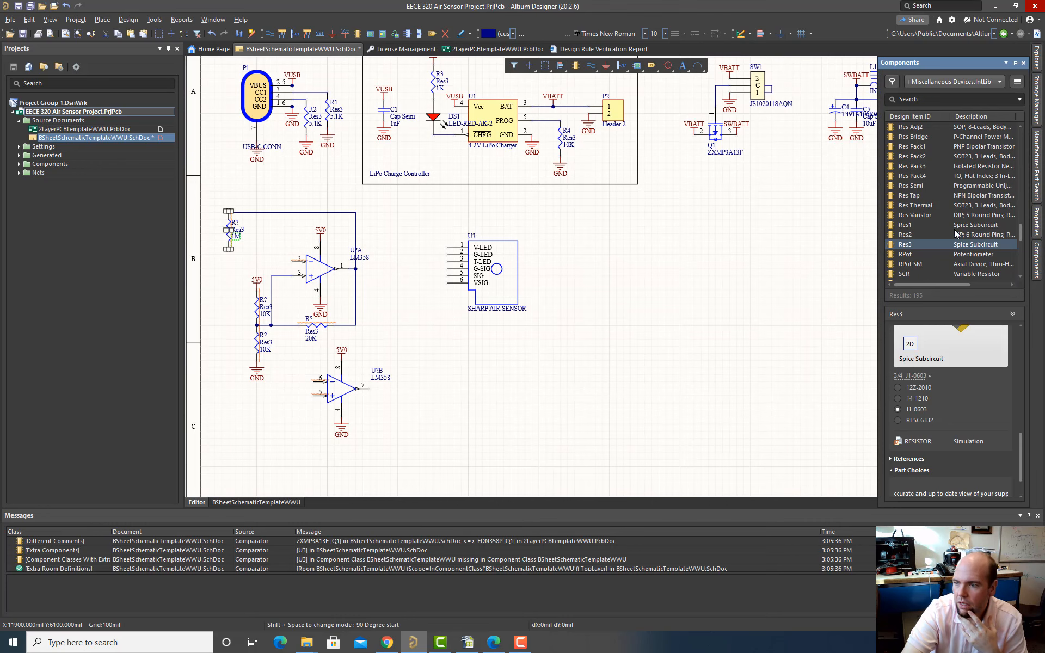
scroll(942, 220, up, 20)
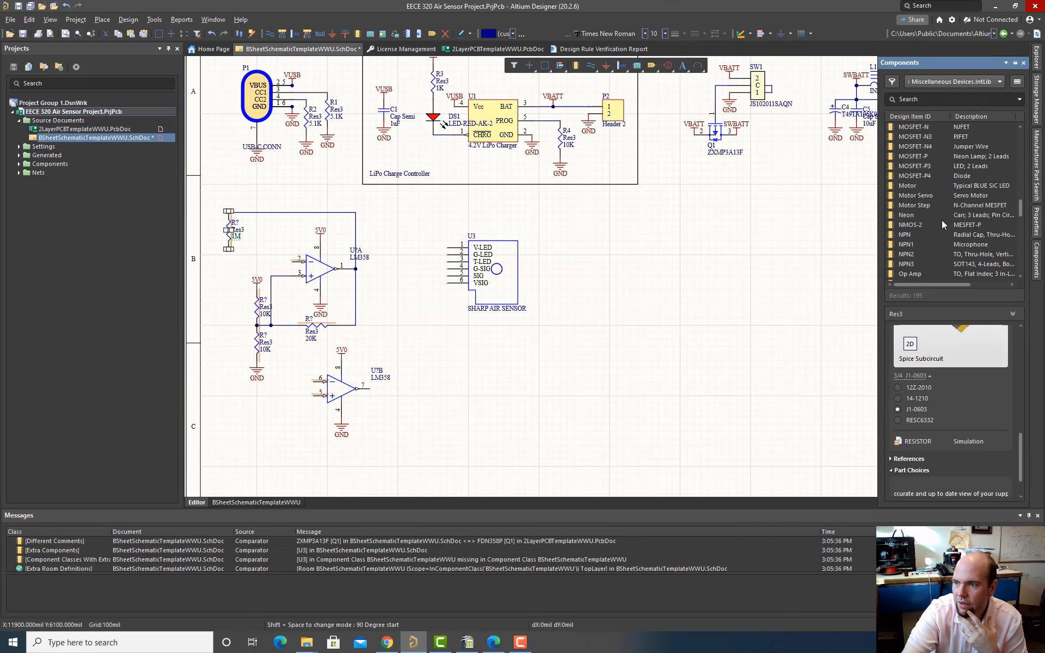
scroll(938, 220, up, 10)
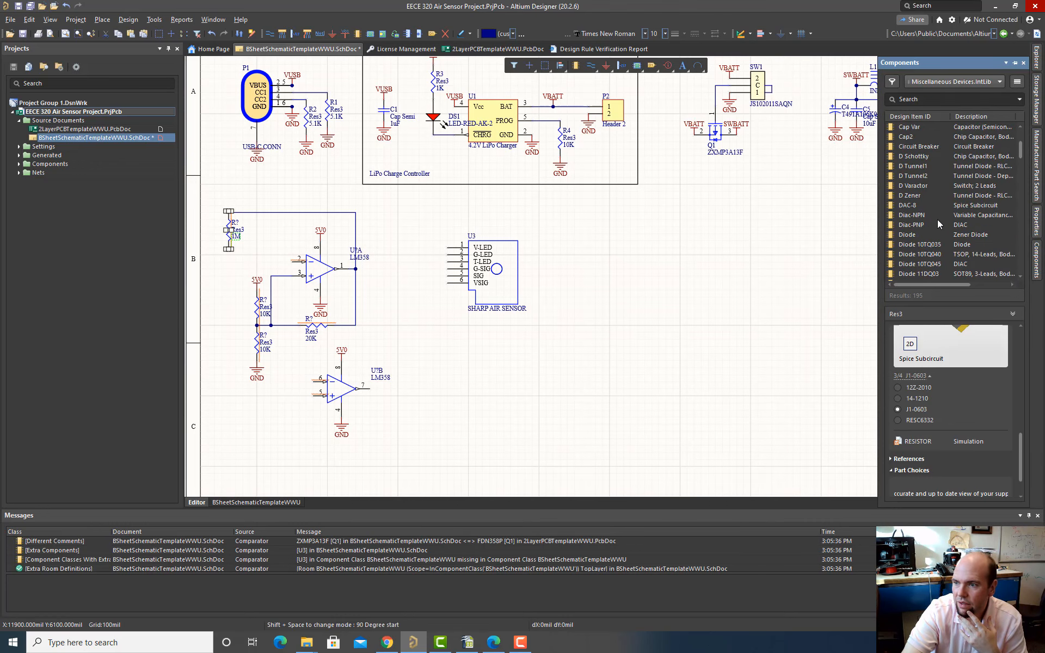
scroll(917, 230, down, 1)
click(909, 234)
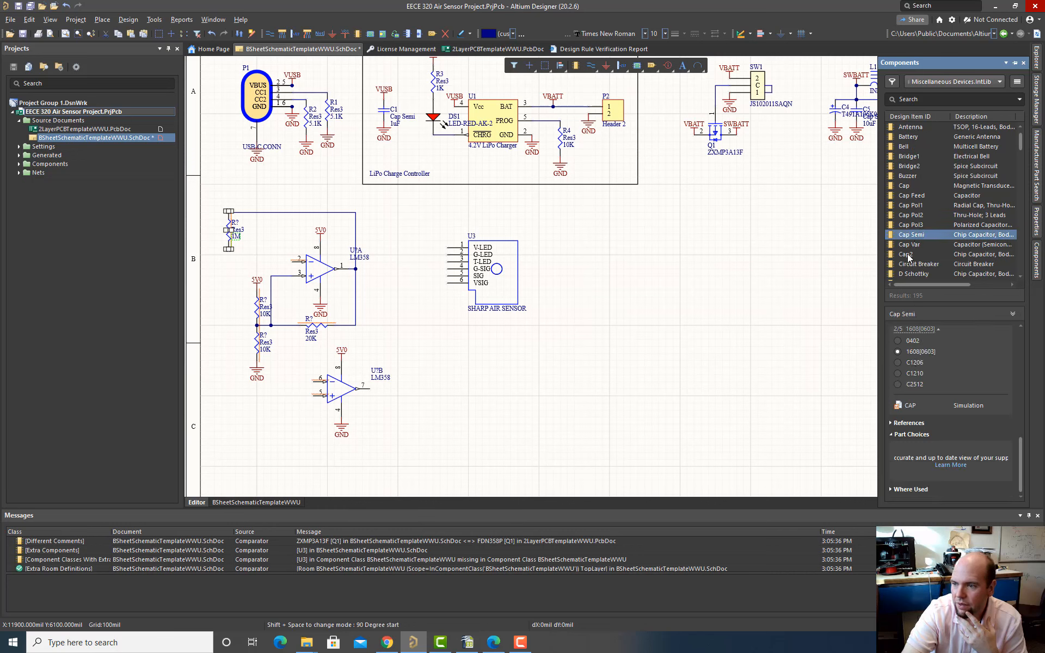
right_click(908, 237)
click(932, 240)
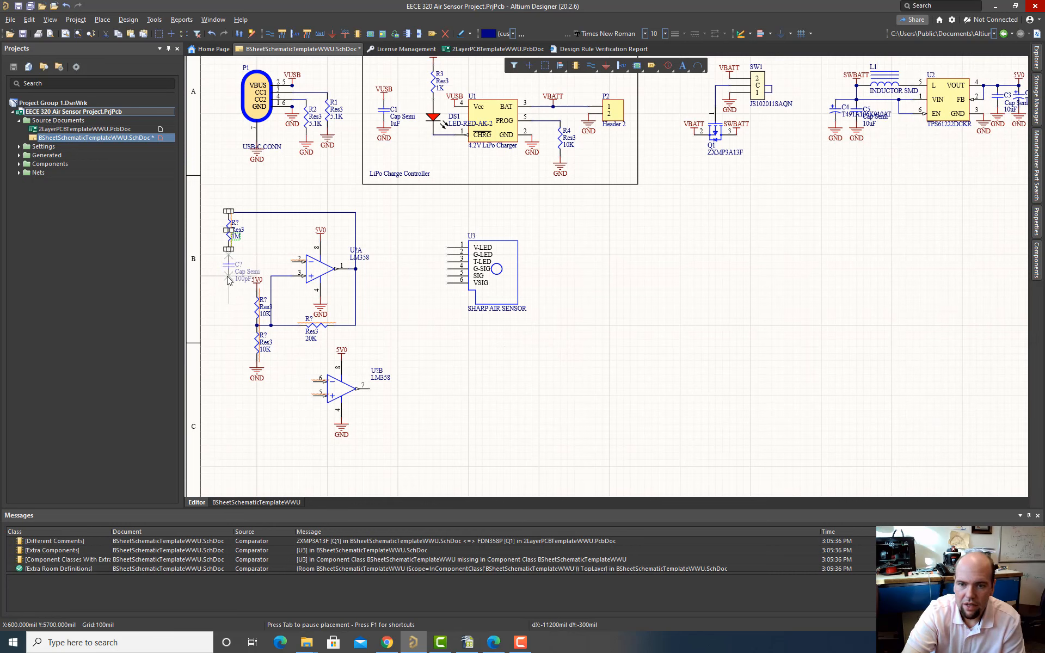
click(229, 264)
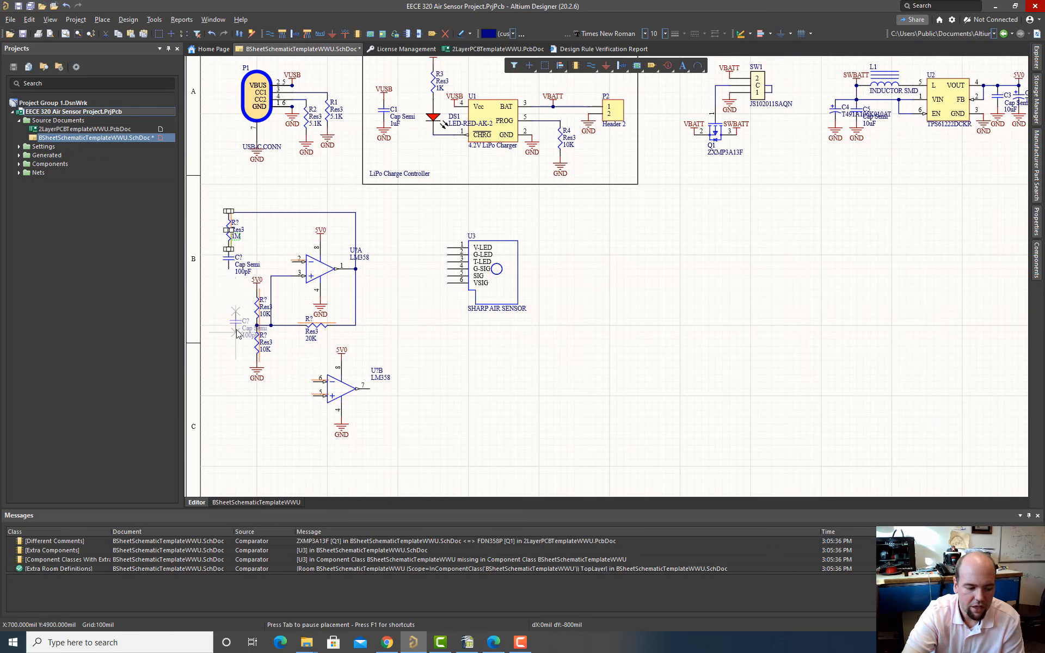
Step: Set the new capacitor's value to 10uF and move it further down, keeping it connected to the 1M resistor
double_click(244, 271)
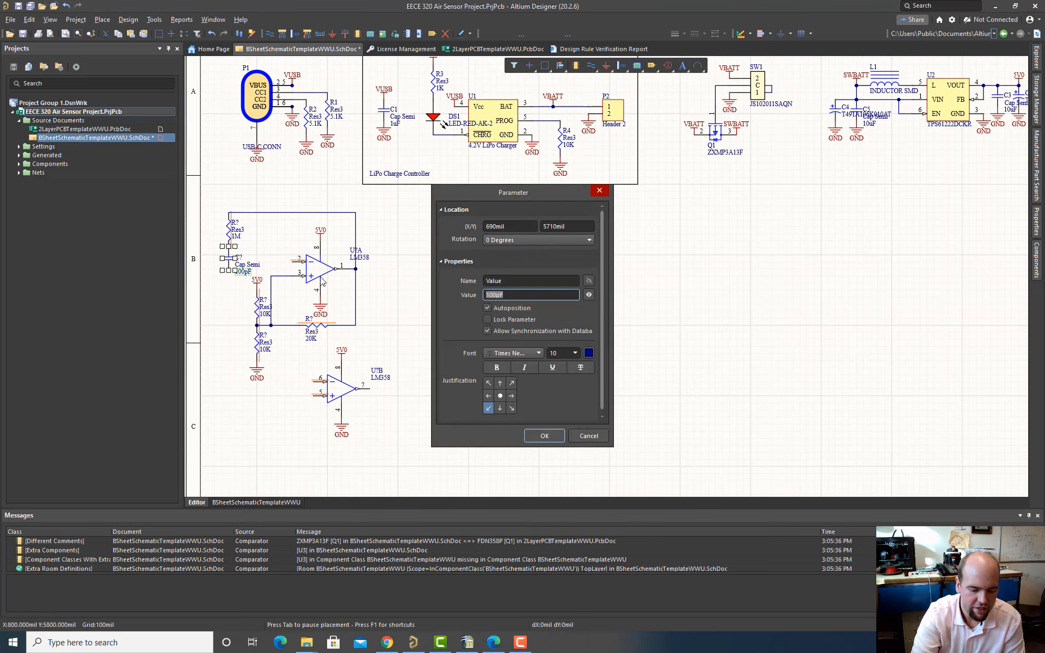
text(10)
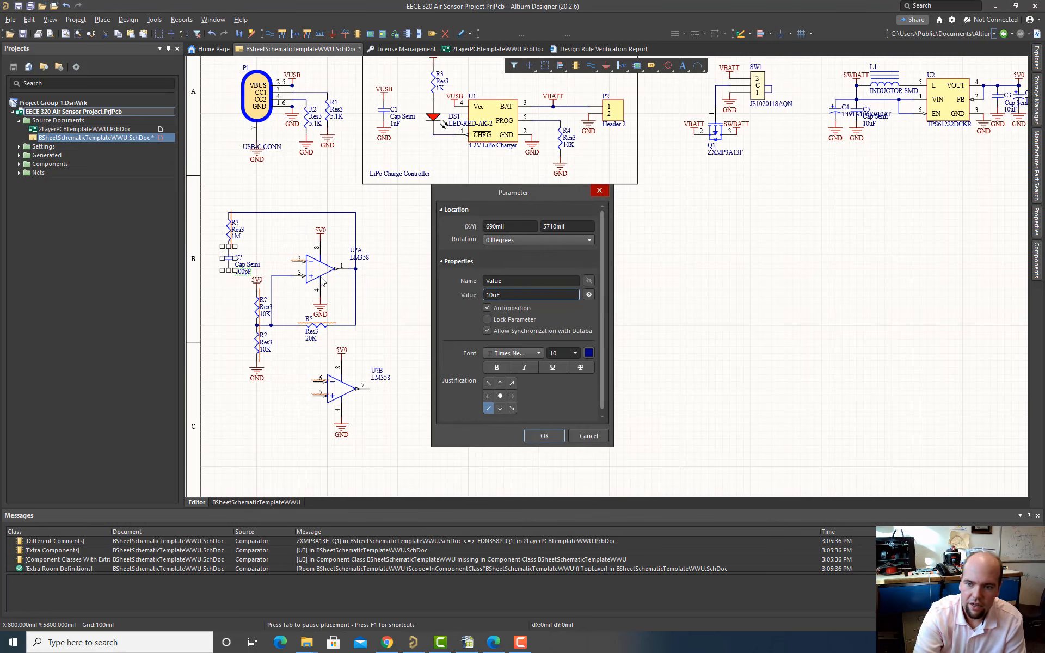
text(uF)
key(Return)
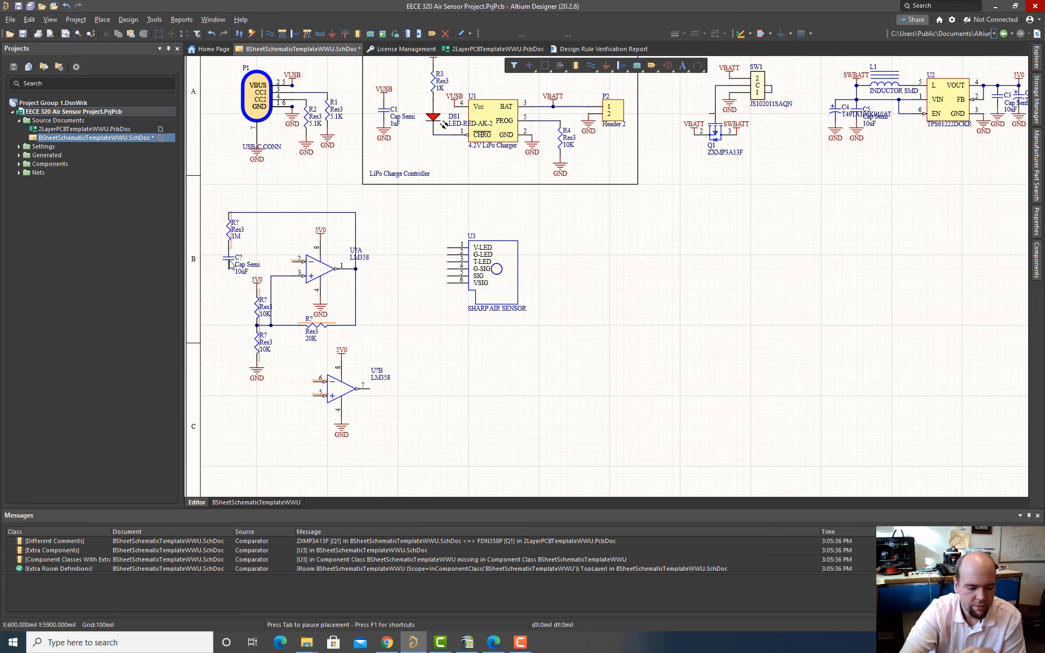
drag(230, 266, 230, 295)
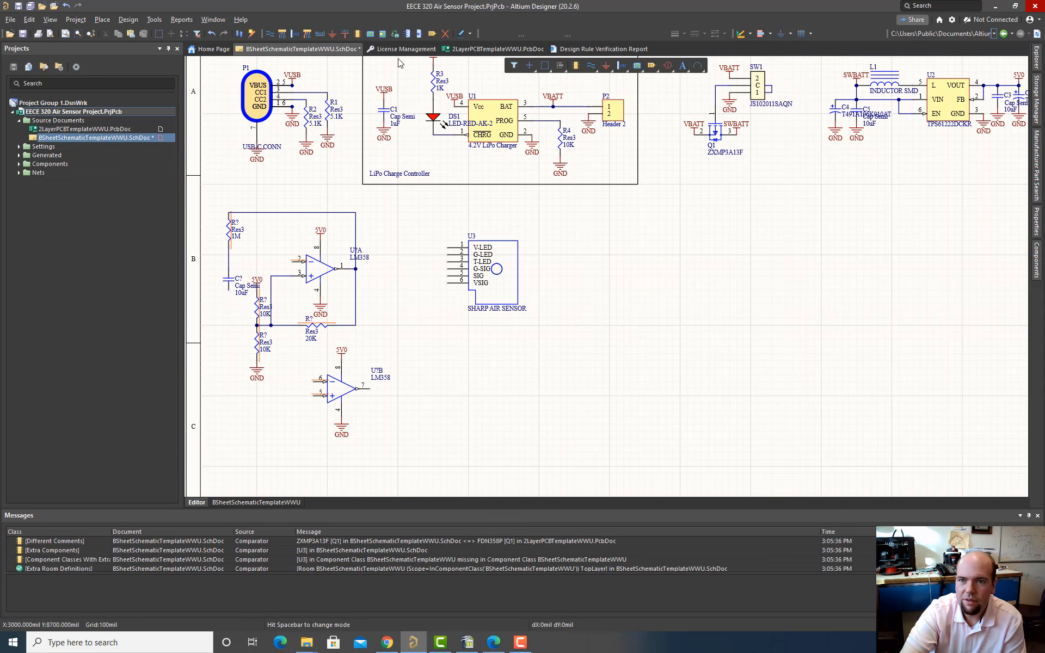
Step: Add a GND port to the bottom of the 10uF capacitor
click(332, 33)
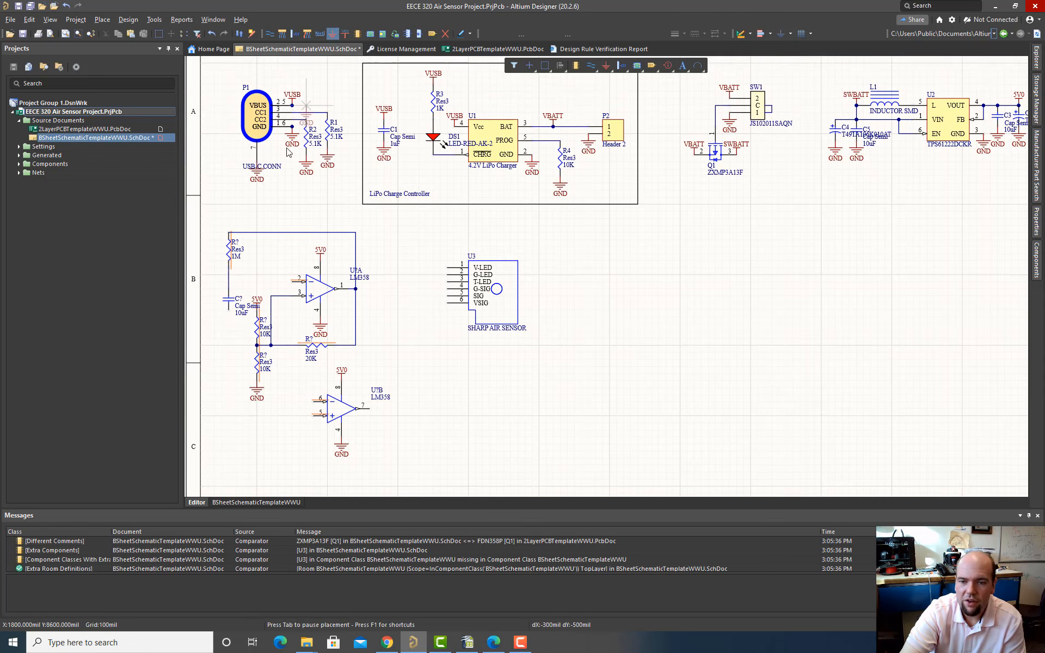
click(228, 319)
right_click(199, 249)
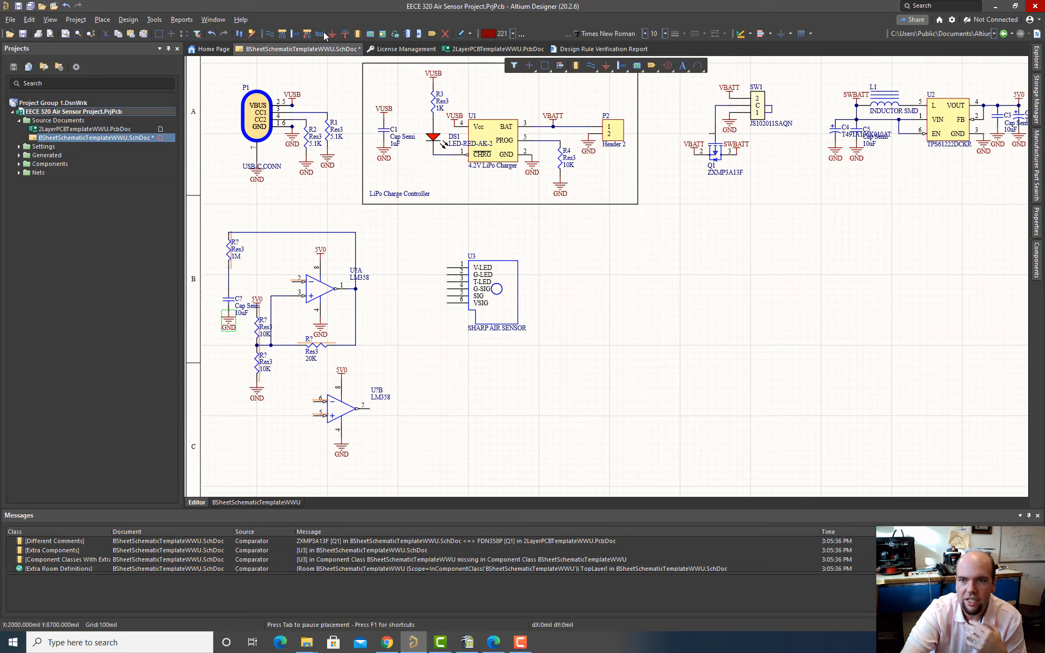
Step: Wire pin 2 of op amp part A to the node between the 1M resistor and the 10uF capacitor
click(270, 34)
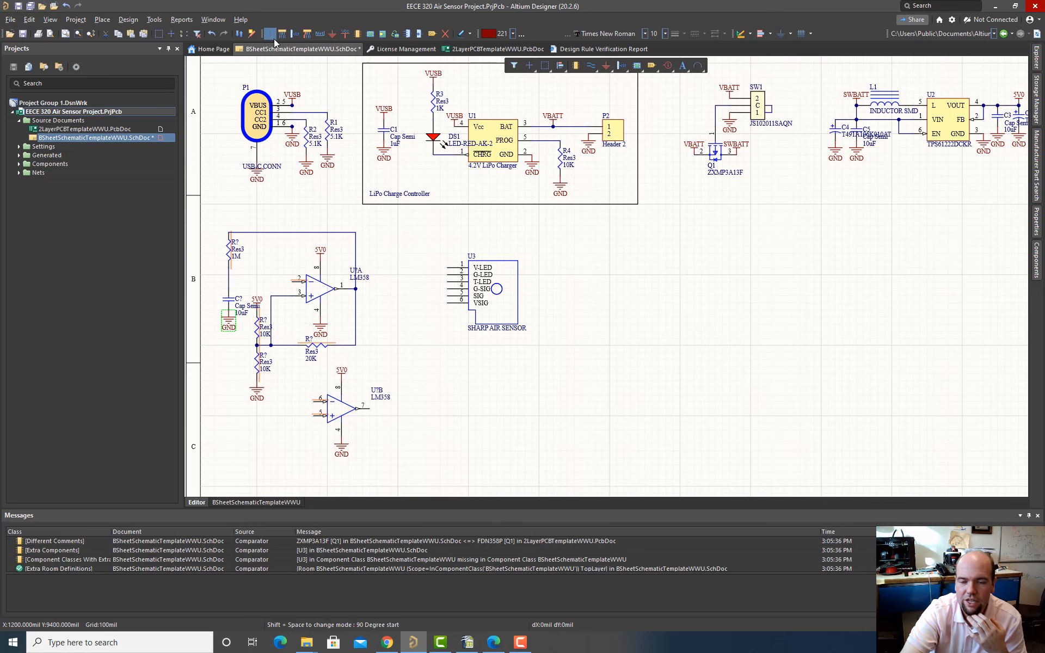
click(293, 282)
click(229, 281)
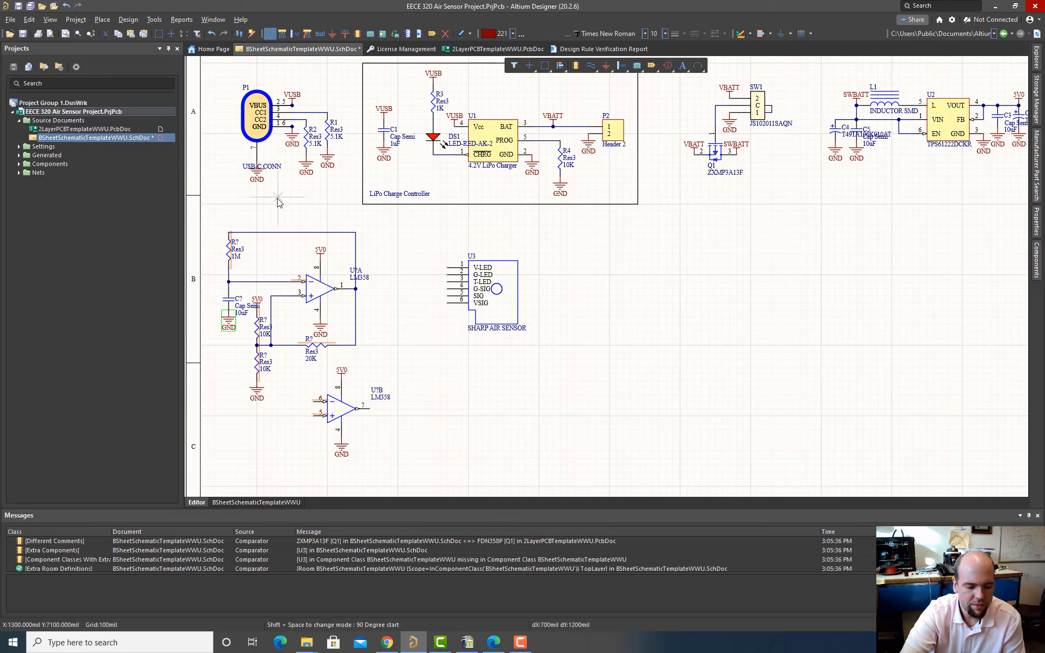
key(Escape)
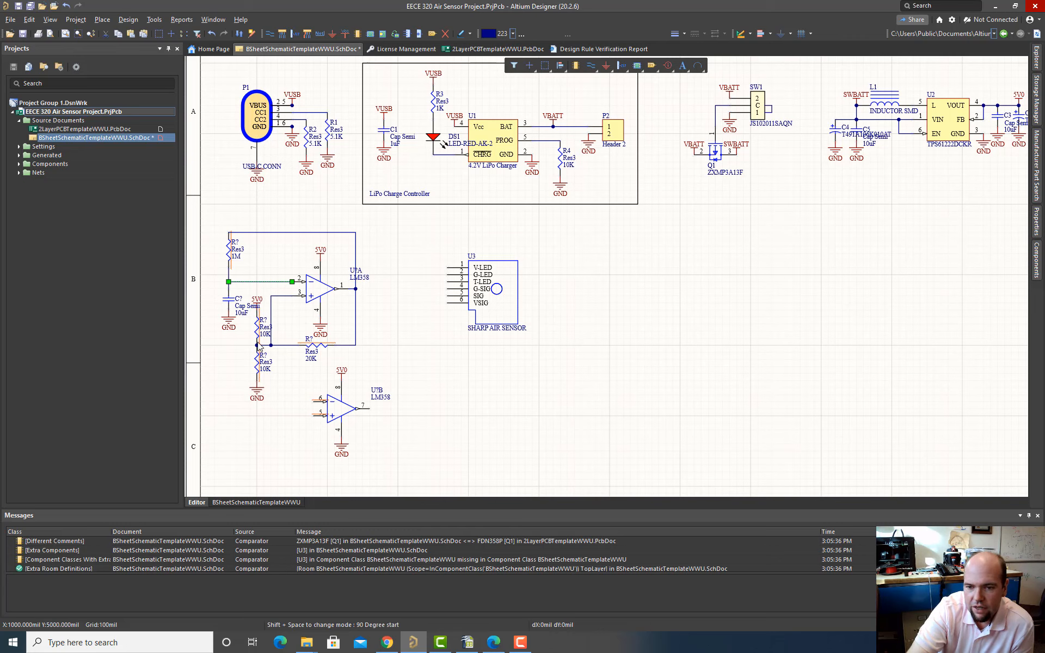
Step: Move the Sharp air sensor closer to the op amp and wire op amp part A's output to the sensor's T-LED pin
ctrl+scroll(257, 345, down, 1)
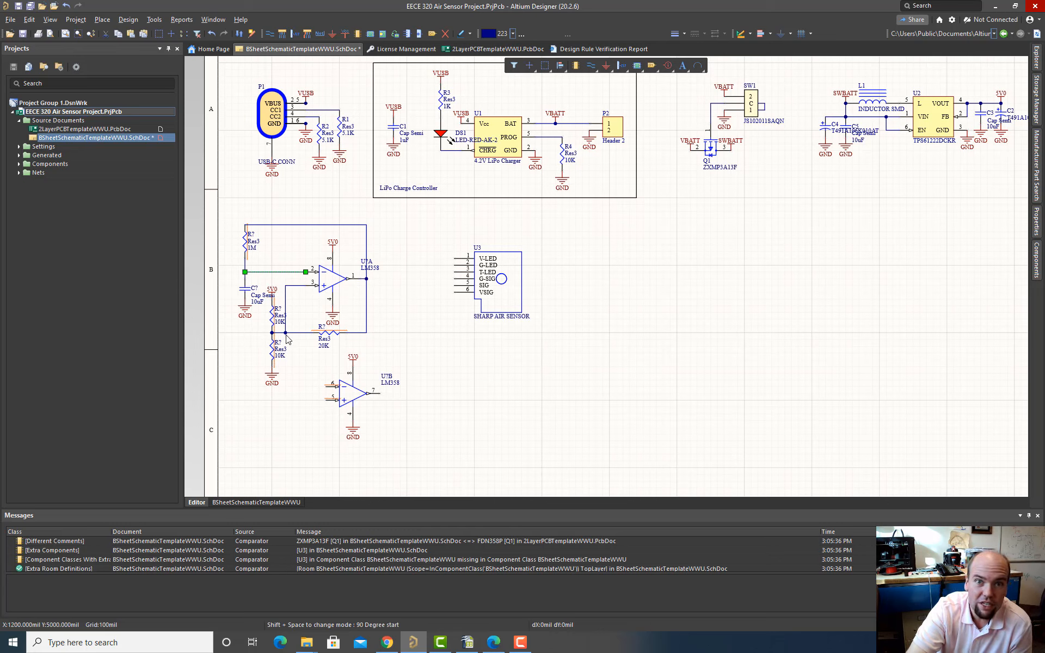
mouse_move(286, 336)
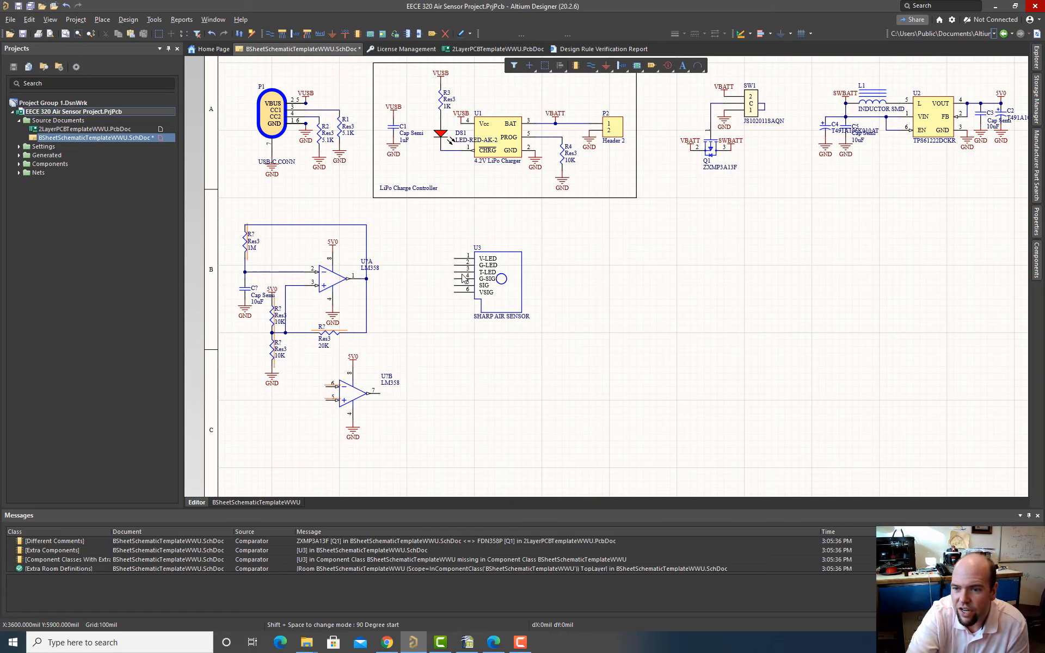
drag(500, 287, 413, 295)
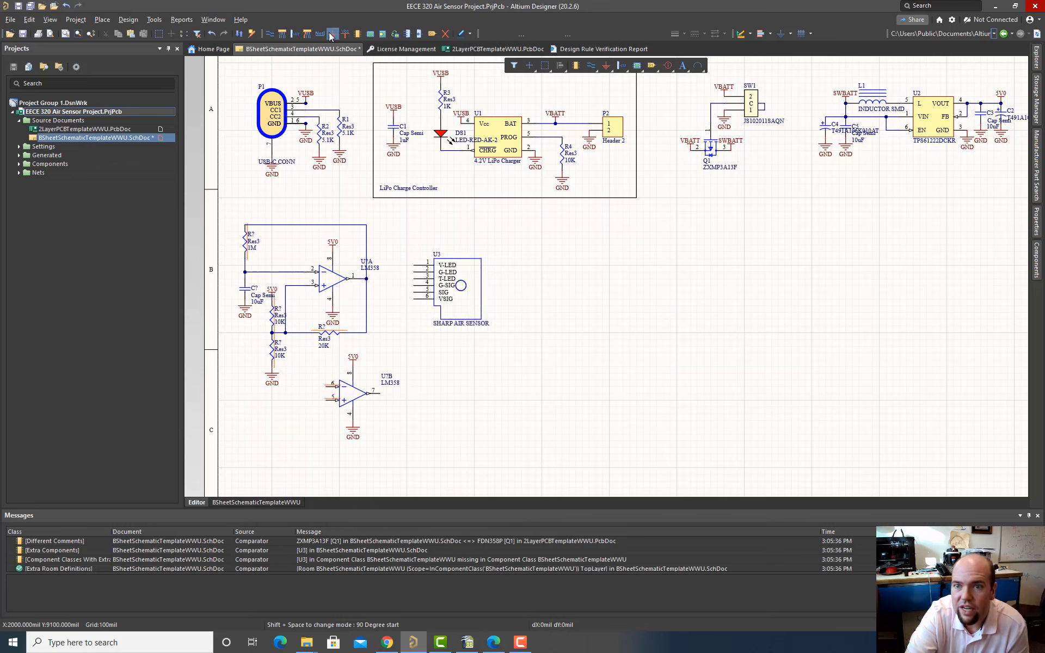
click(270, 34)
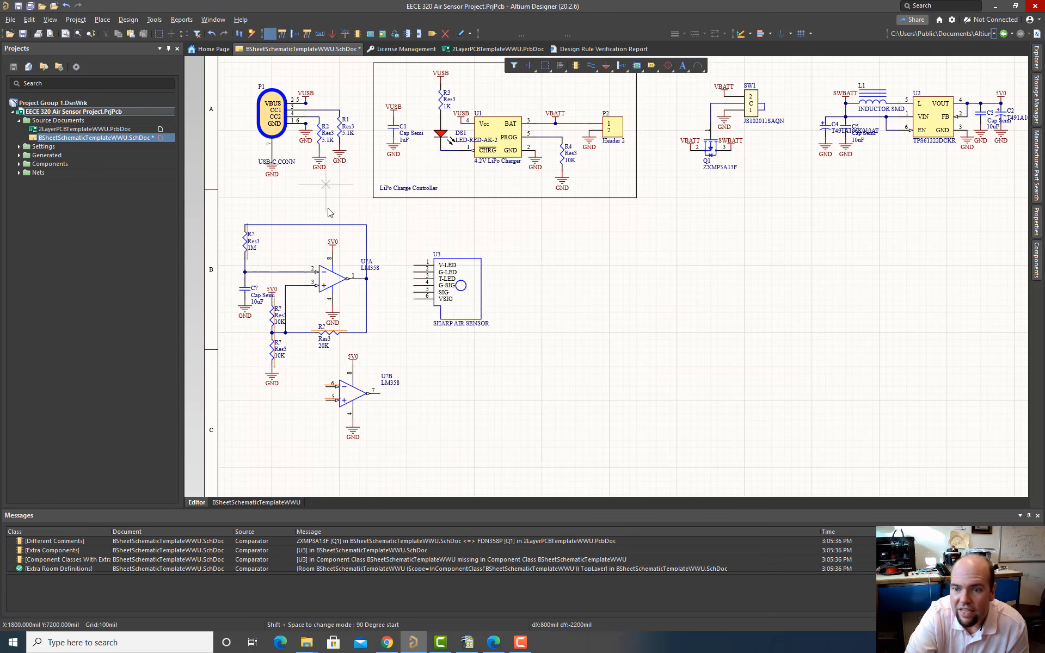
click(366, 278)
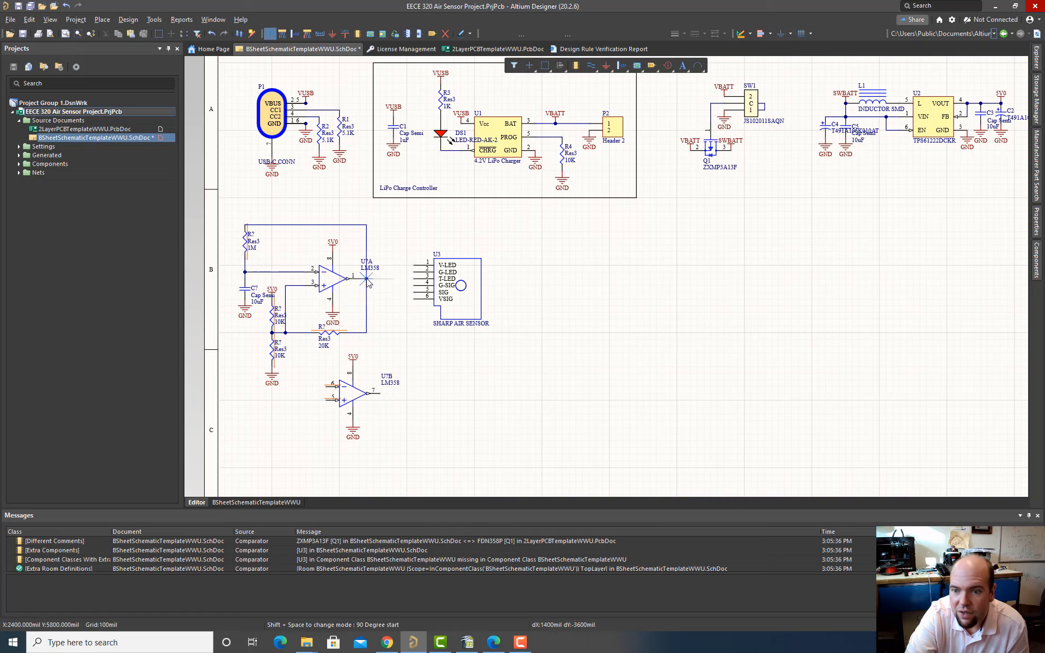
click(416, 279)
key(Escape)
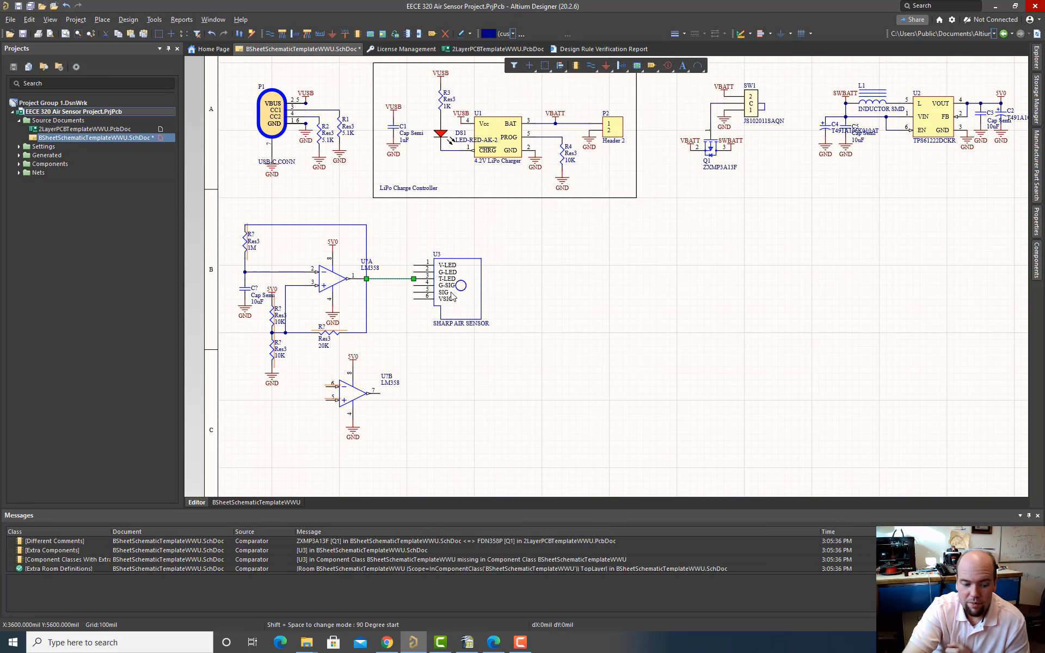
Step: Move the Sharp air sensor further right with its wire attached, and place a horizontal copy of the 1M resistor above the wire, valued 150
drag(452, 296, 505, 296)
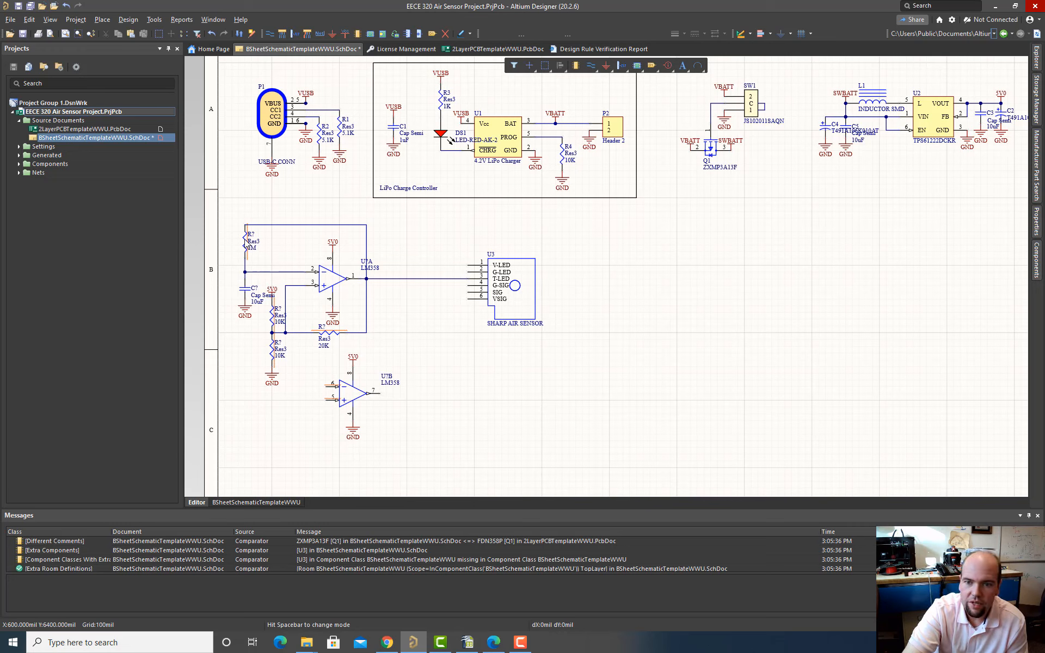
shift+drag(248, 247, 445, 238)
key(space)
double_click(424, 245)
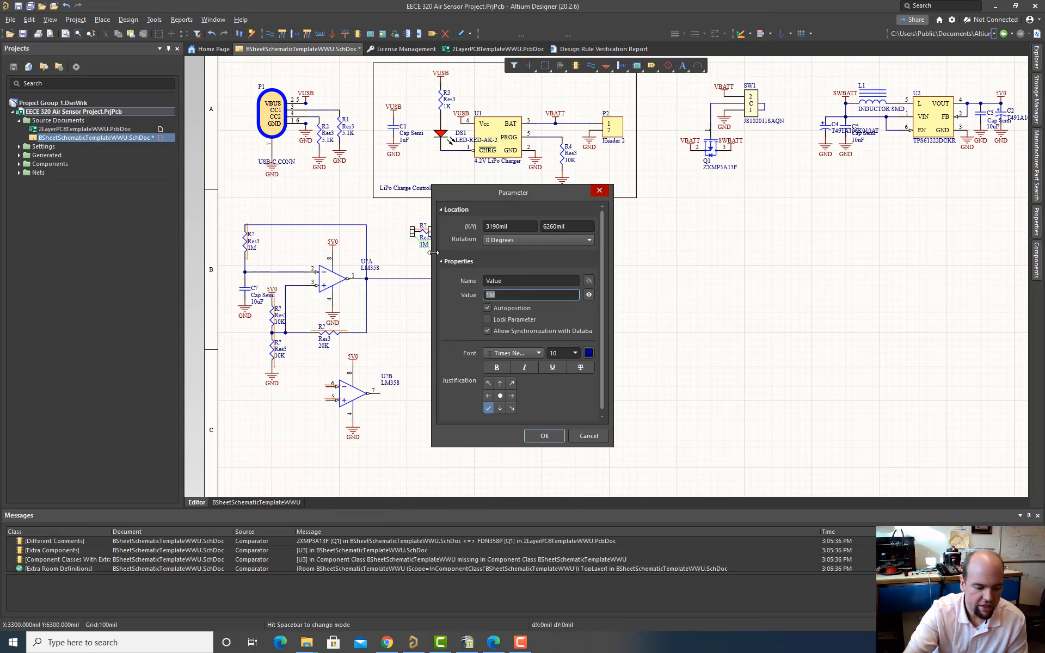
text(150)
key(Return)
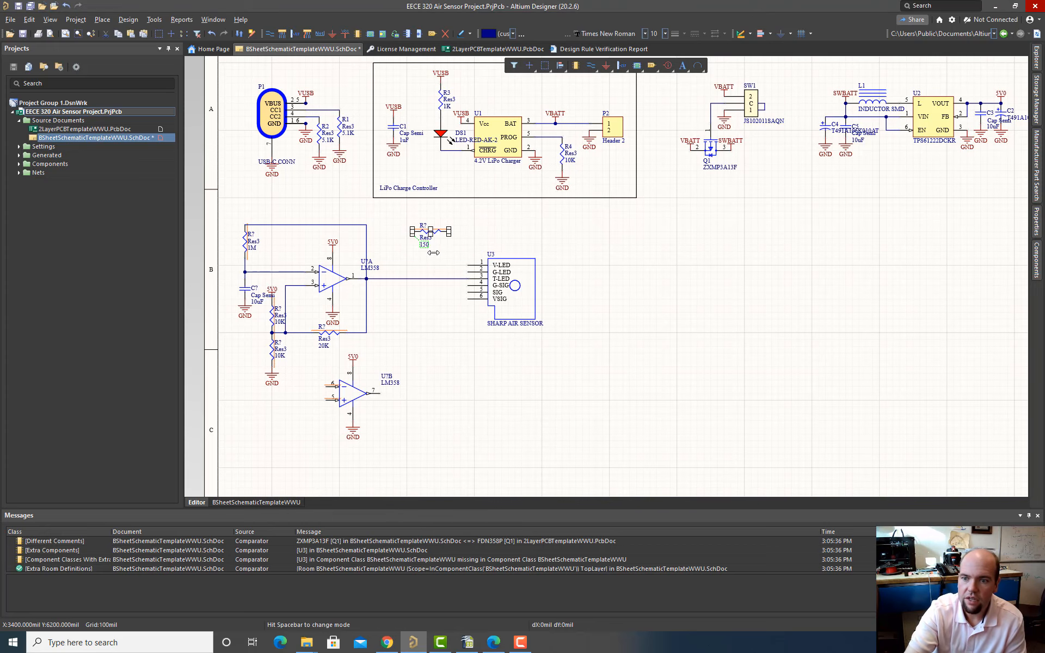
click(449, 248)
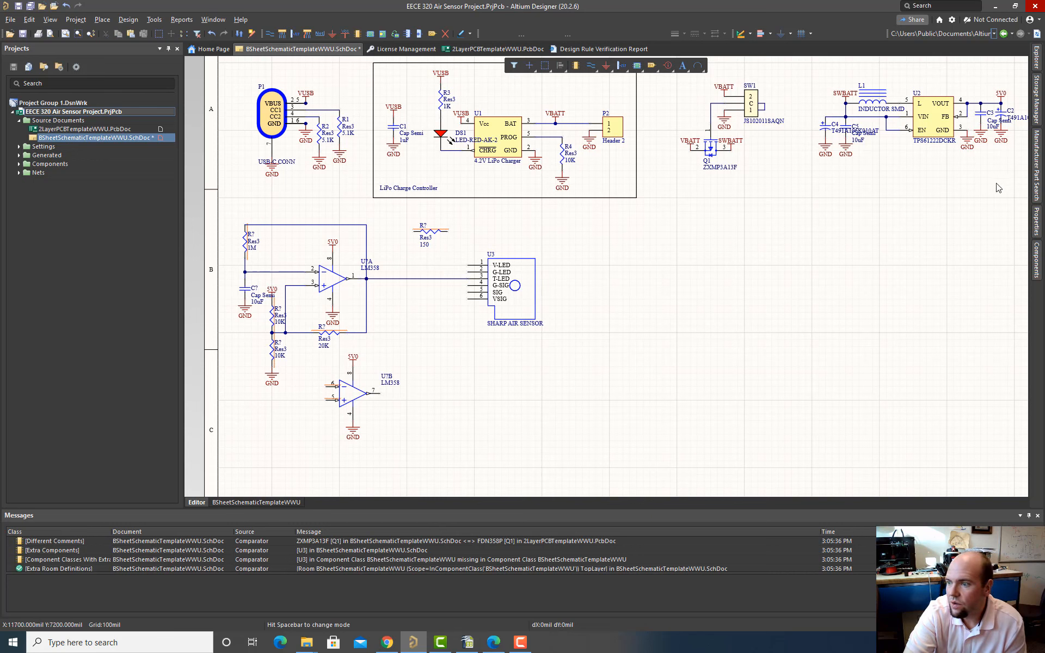
Step: Switch the component library from Miscellaneous Devices to 320Parts.SchLib
click(1038, 230)
click(1039, 256)
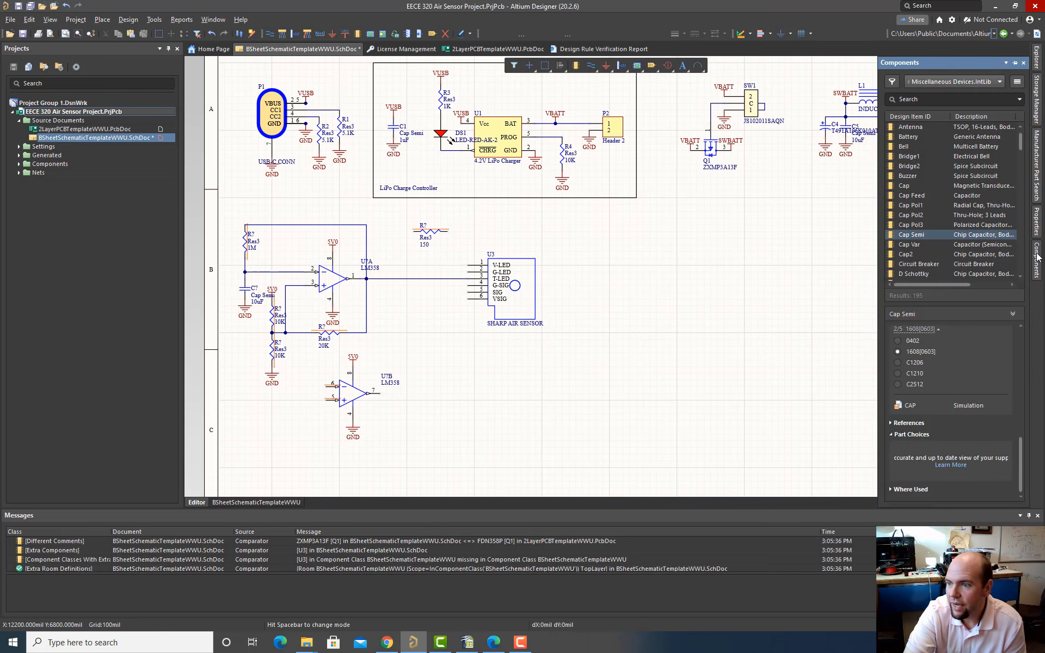
scroll(974, 223, up, 1)
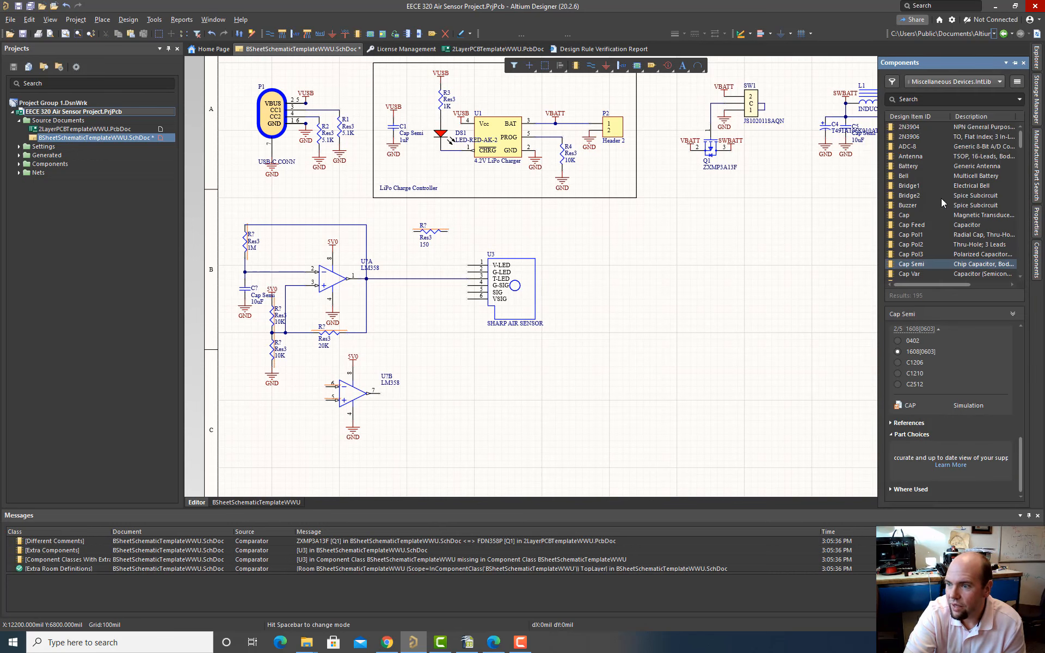
scroll(918, 228, down, 2)
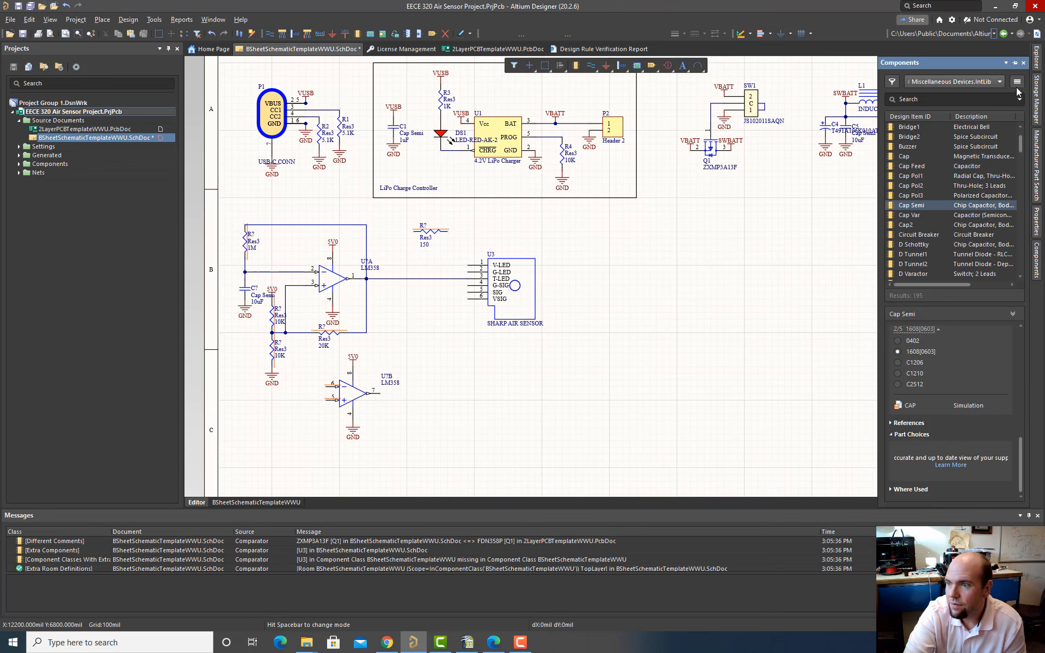
click(1001, 81)
click(945, 153)
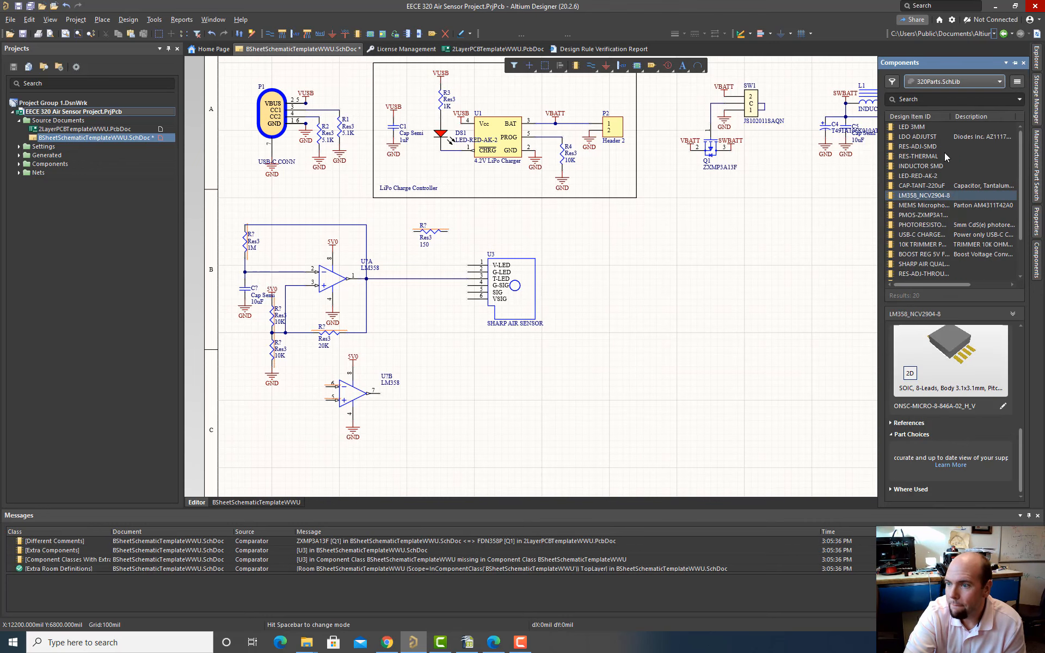
Step: Place one CAP-TANT-220uF capacitor vertically, with its positive end on the right end of the 150 resistor
click(930, 186)
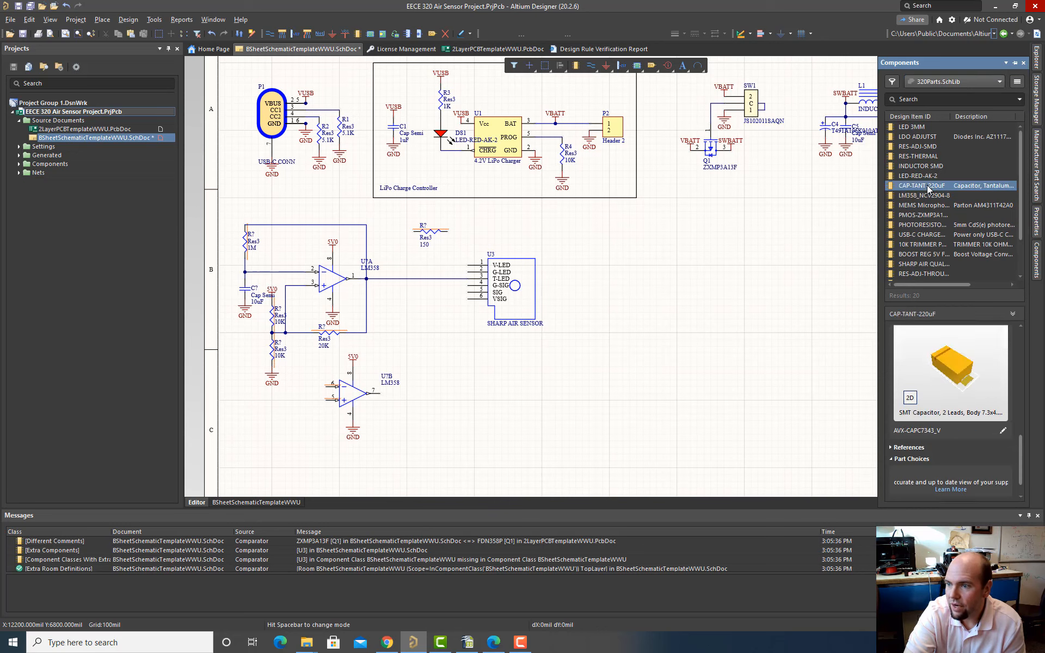
right_click(930, 187)
click(898, 194)
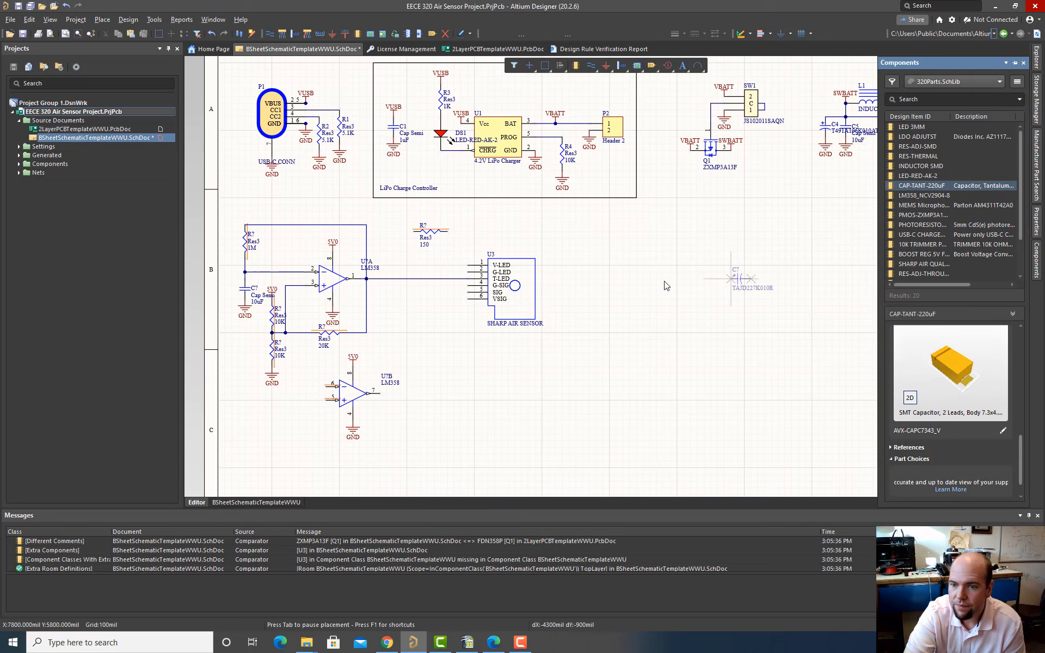
key(space)
key(space)
key(space)
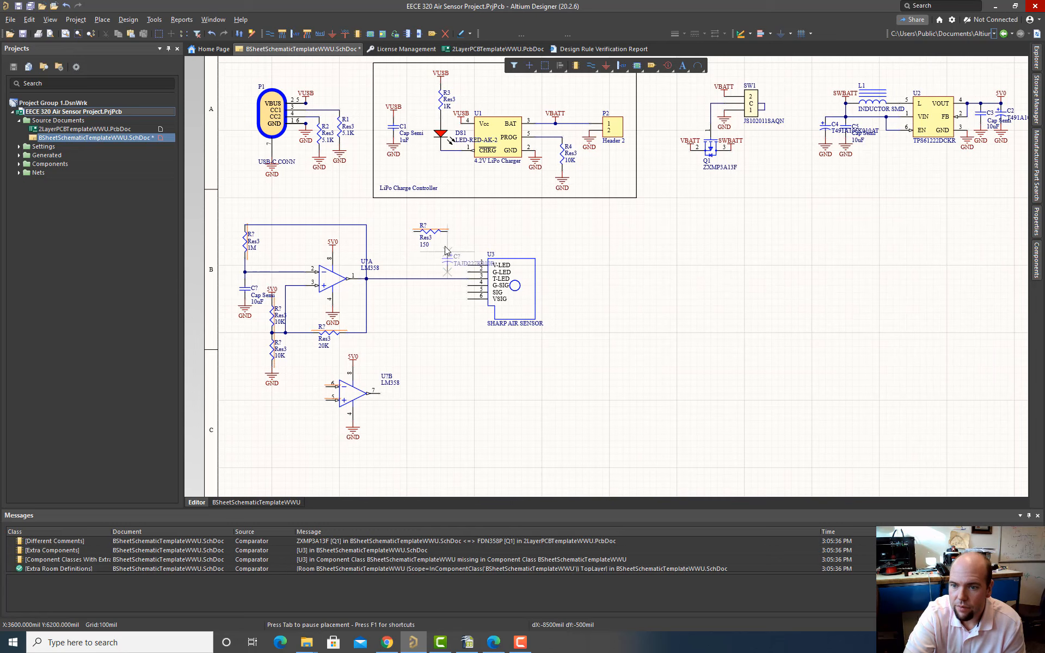
click(447, 234)
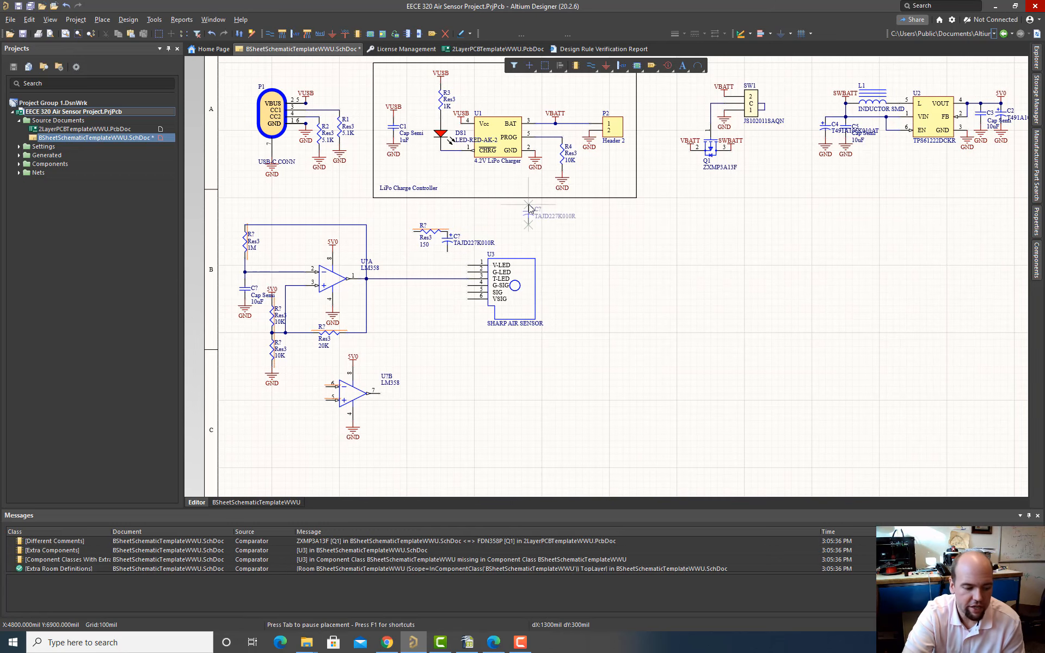
key(Escape)
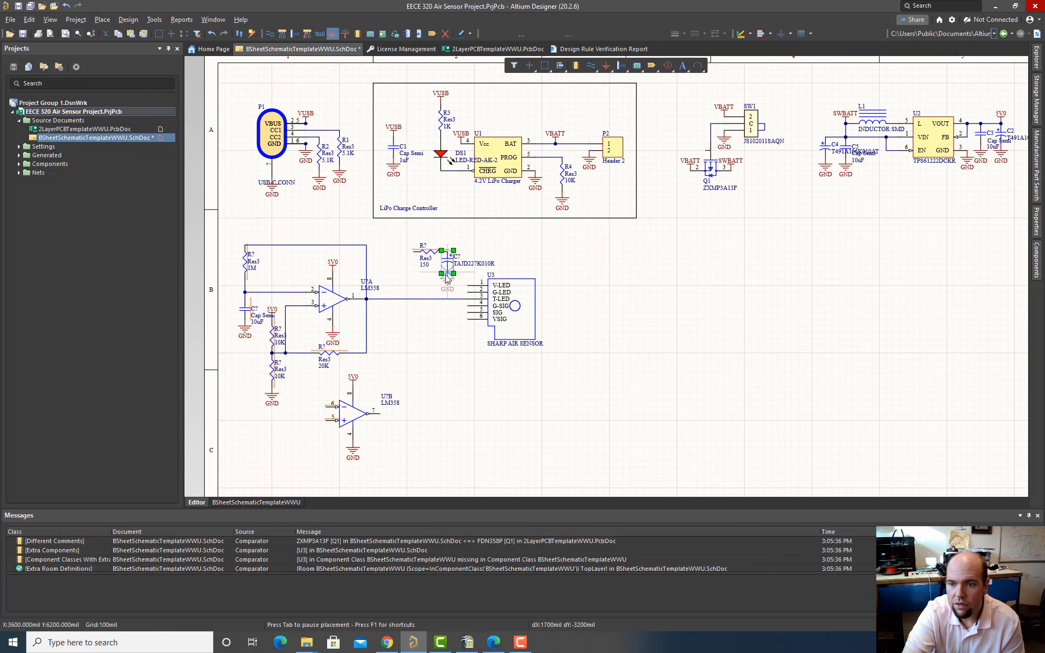
Step: Add a GND port below the tantalum capacitor and a copied 5V0 port on the left end of the 150 resistor
click(446, 277)
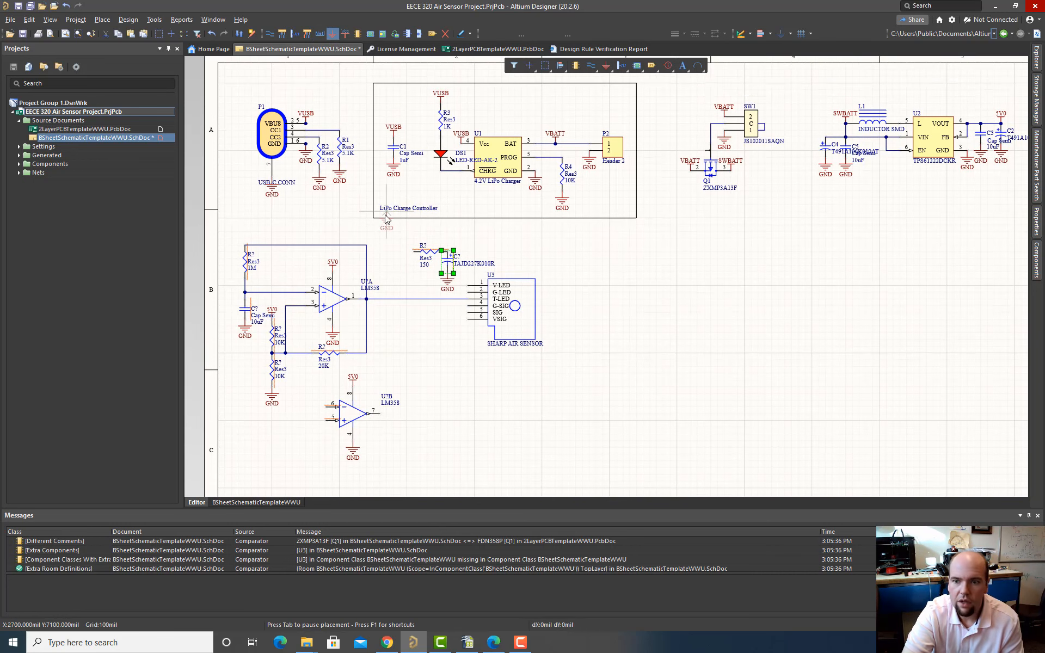
right_click(386, 216)
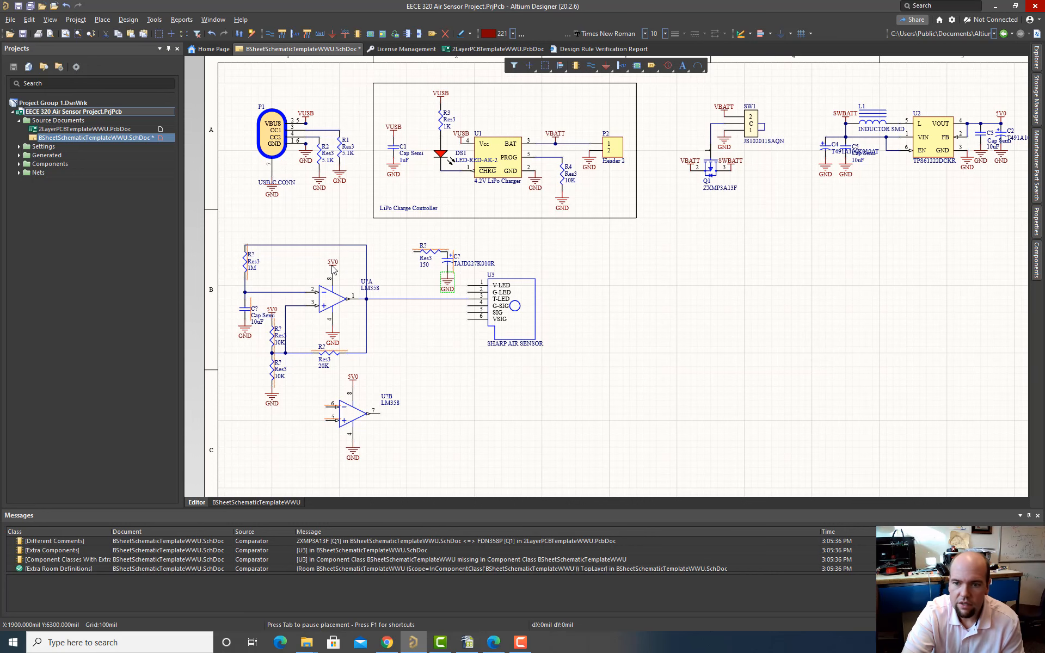
ctrl+scroll(333, 268, down, 1)
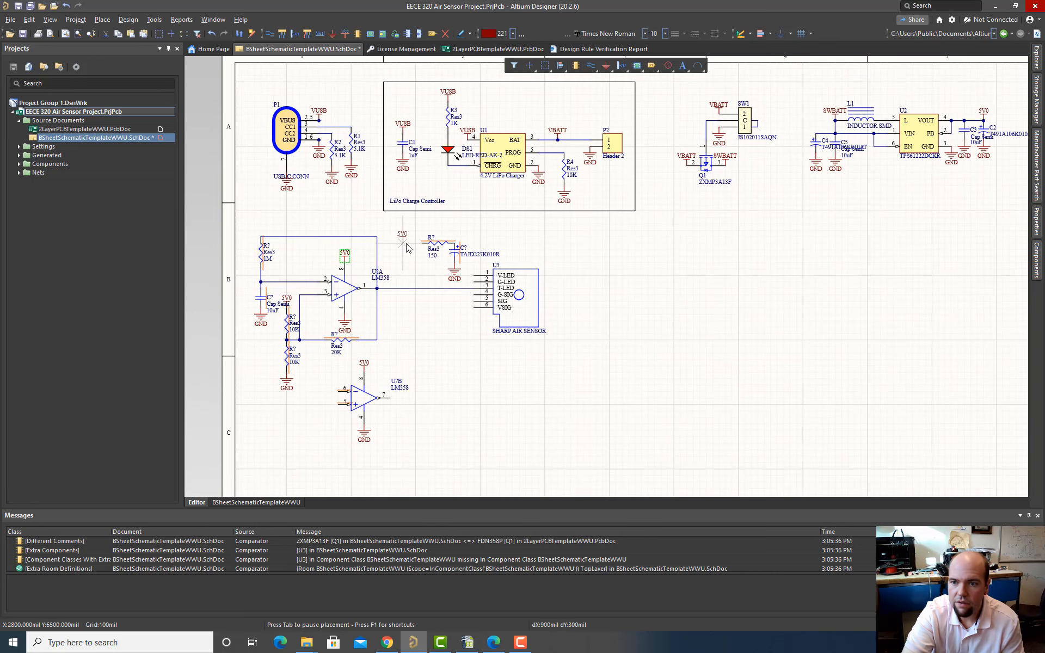
click(422, 240)
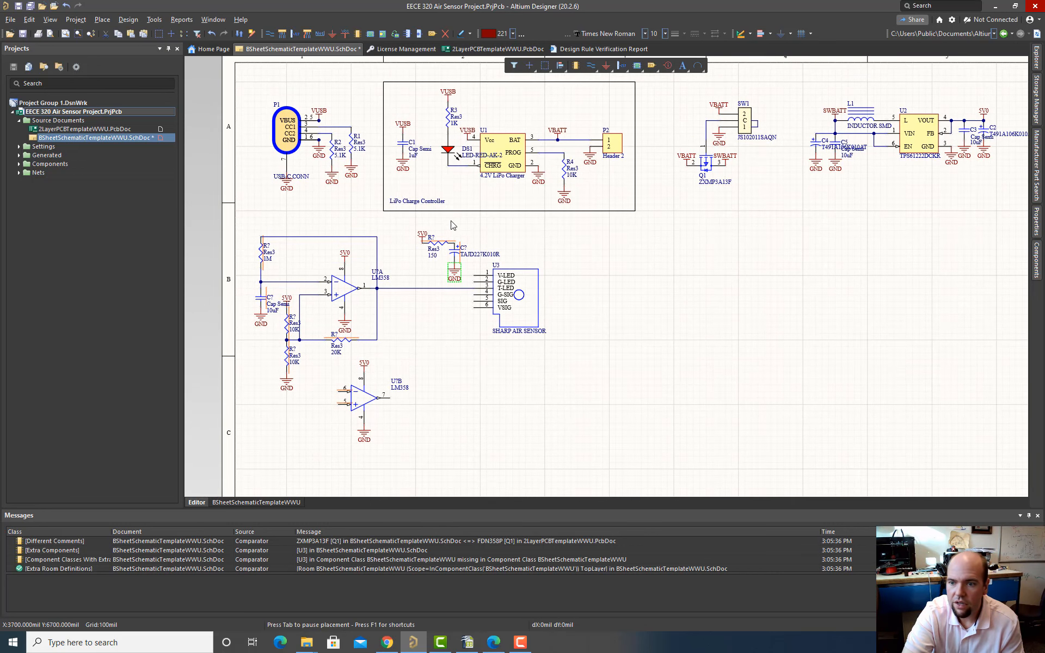
Step: Wire the sensor's V-LED pin to the resistor-capacitor node and its G-LED pin to the capacitor's grounded end
click(269, 33)
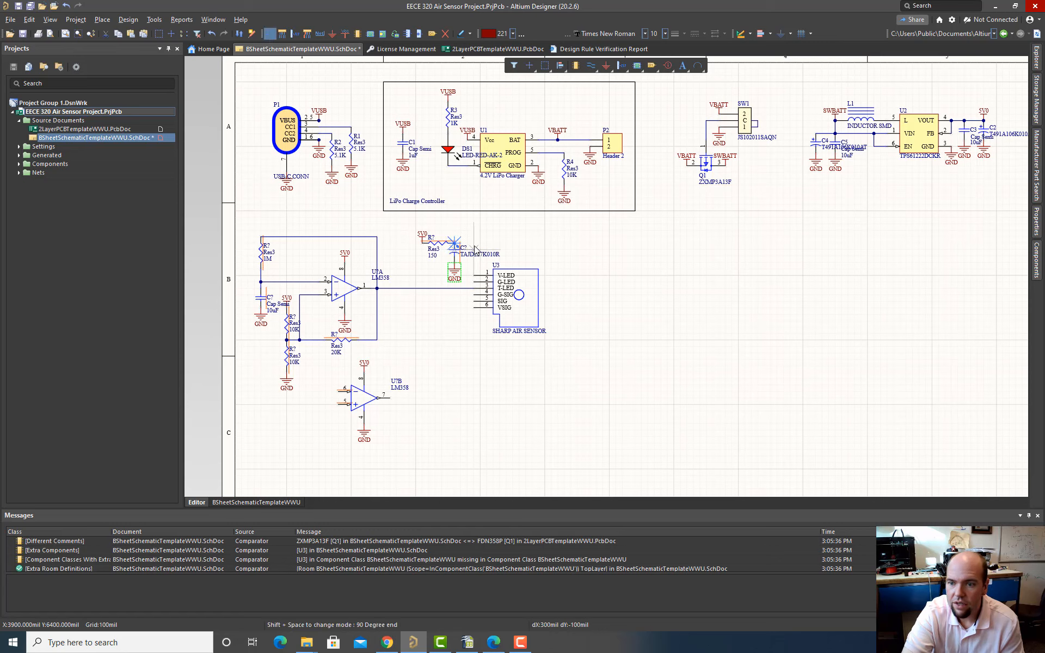
click(474, 244)
click(473, 275)
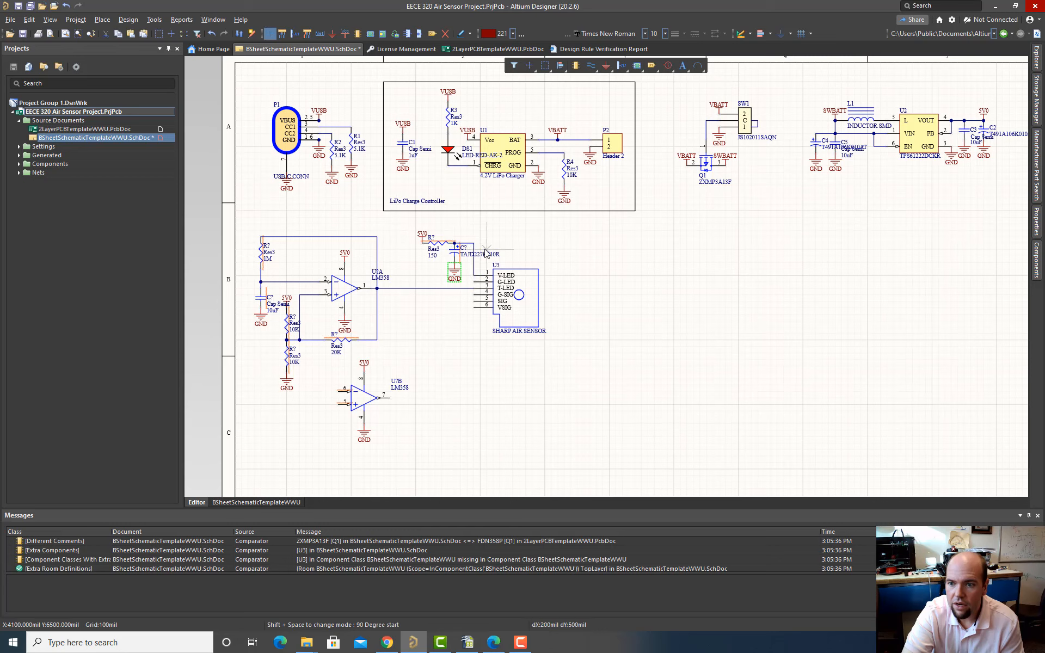
click(466, 282)
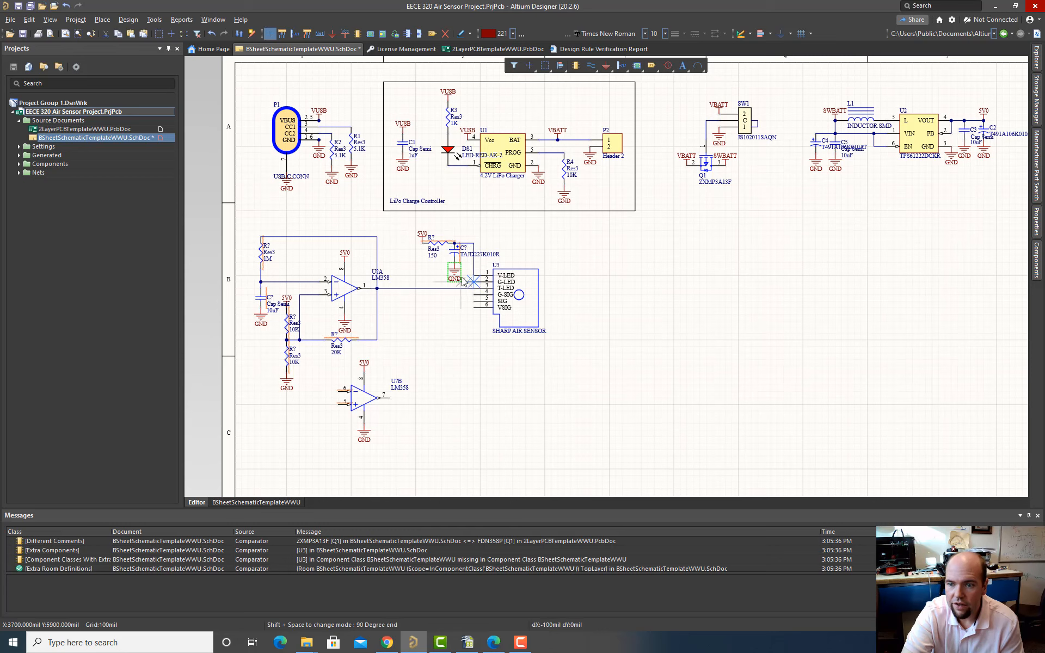
click(455, 263)
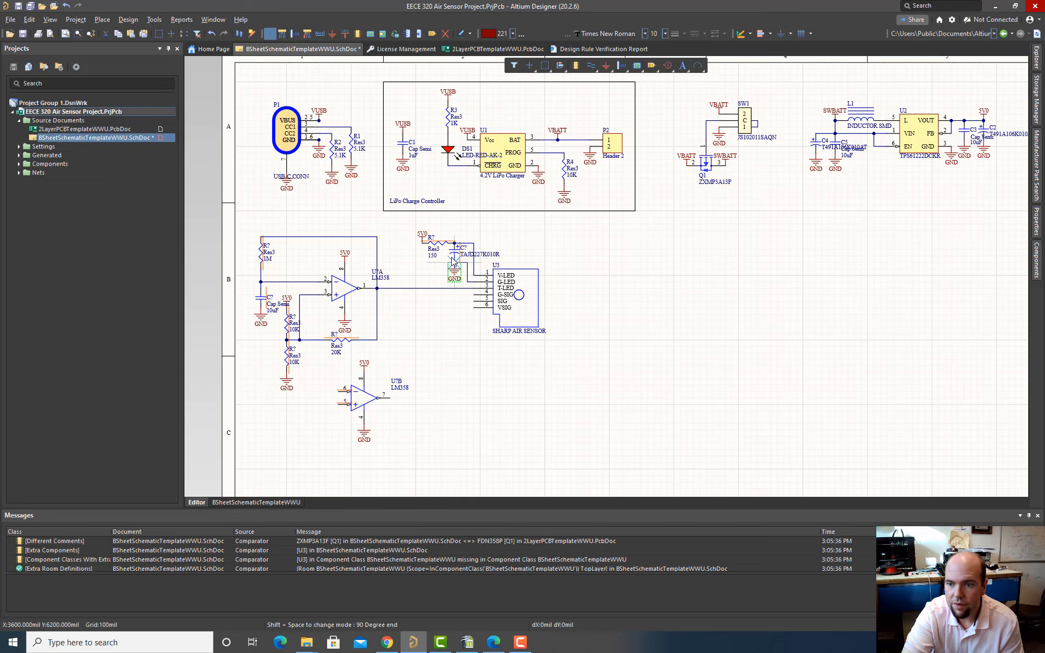
right_click(380, 180)
click(466, 263)
ctrl+scroll(465, 262, up, 4)
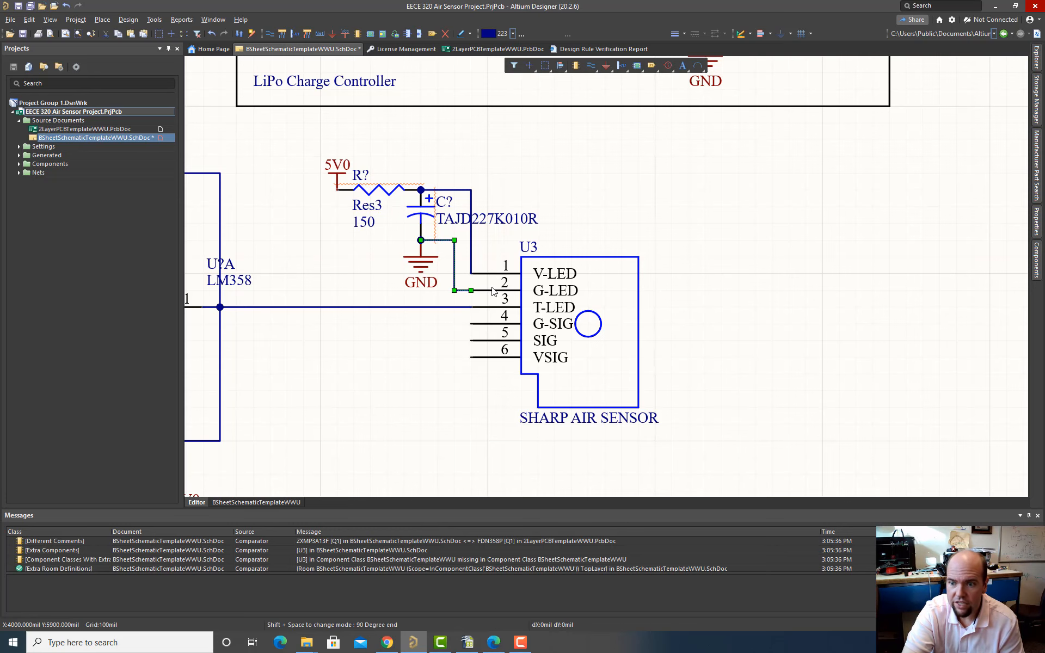
ctrl+scroll(374, 308, down, 3)
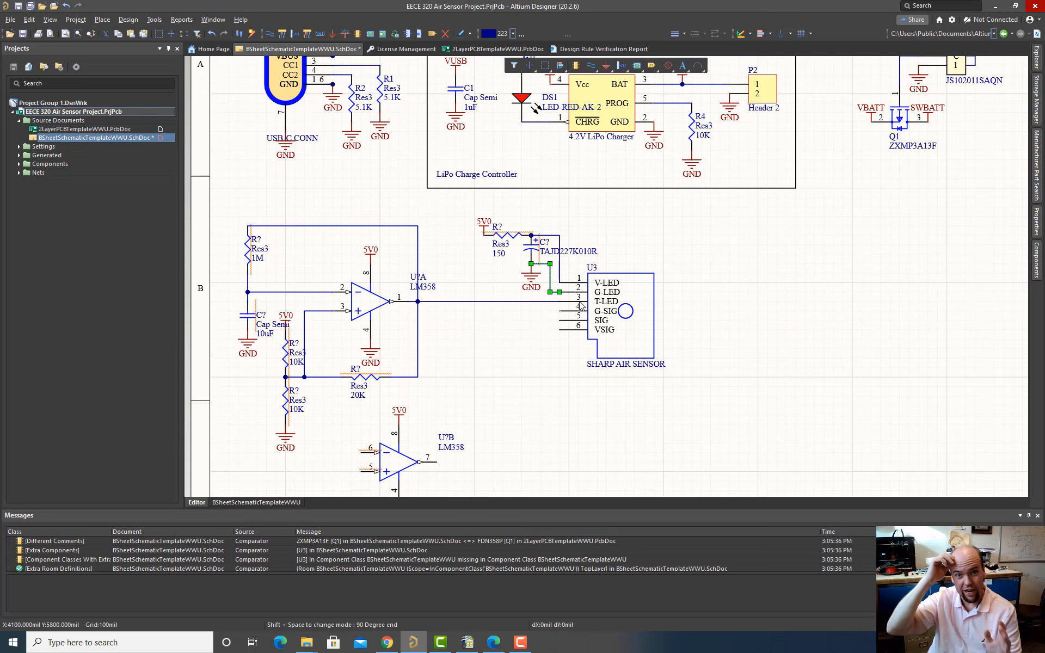
Step: Move LM358 op amp part B to the free area below the Sharp air sensor
mouse_move(580, 306)
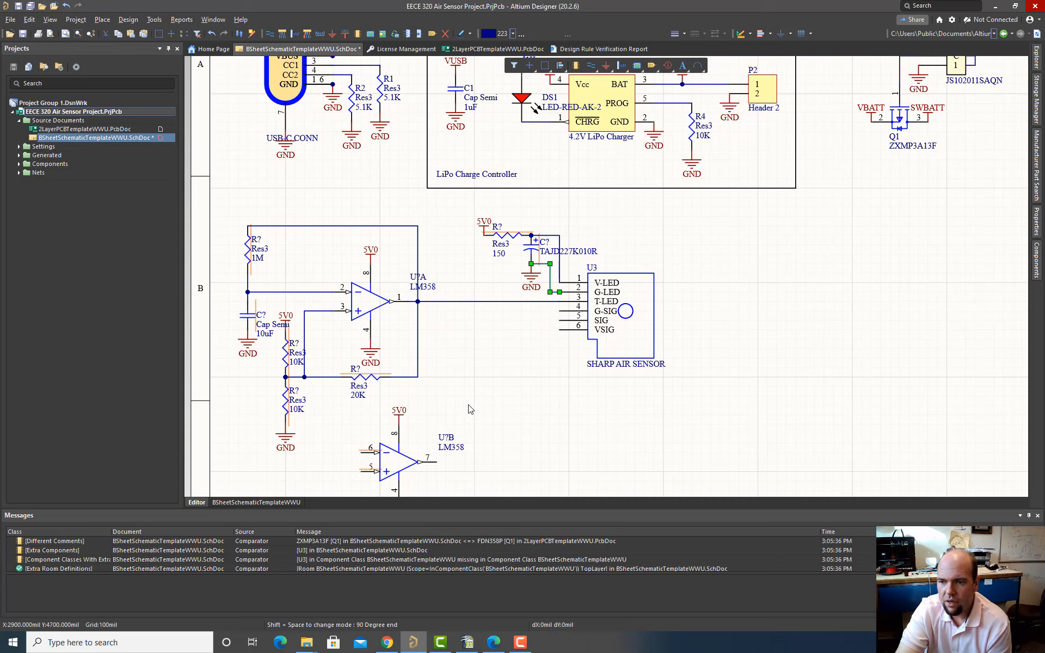
drag(393, 469, 573, 441)
click(505, 393)
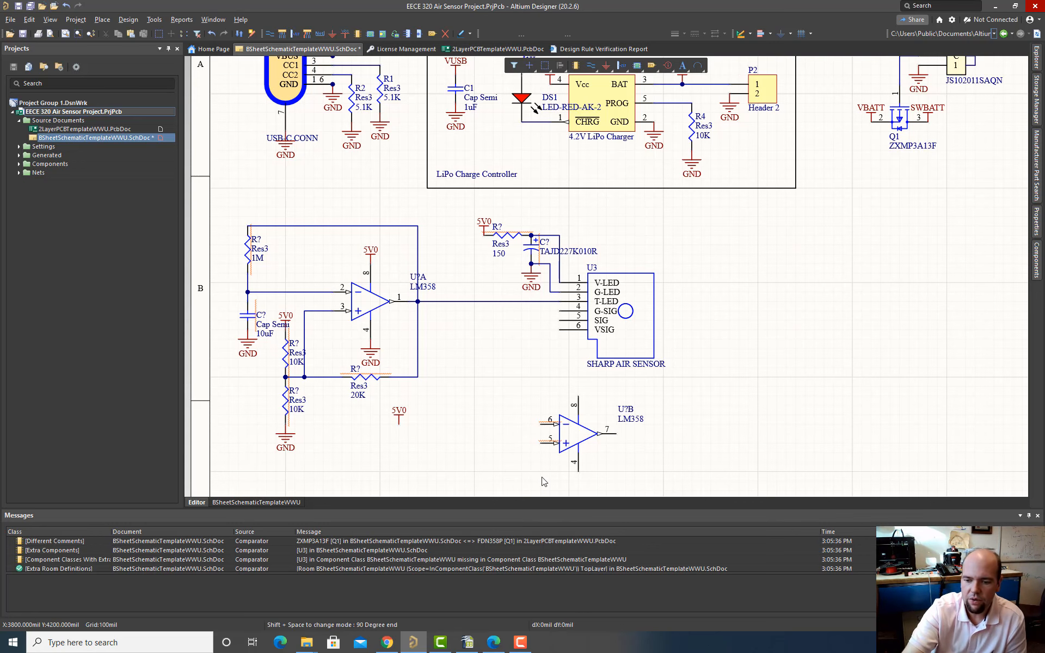
Step: Switch to Chrome and examine the GP2Y1014AU0F datasheet's pin diagram, electro-optical characteristics, LED drive circuit and output pulse timing
click(387, 642)
scroll(460, 429, up, 5)
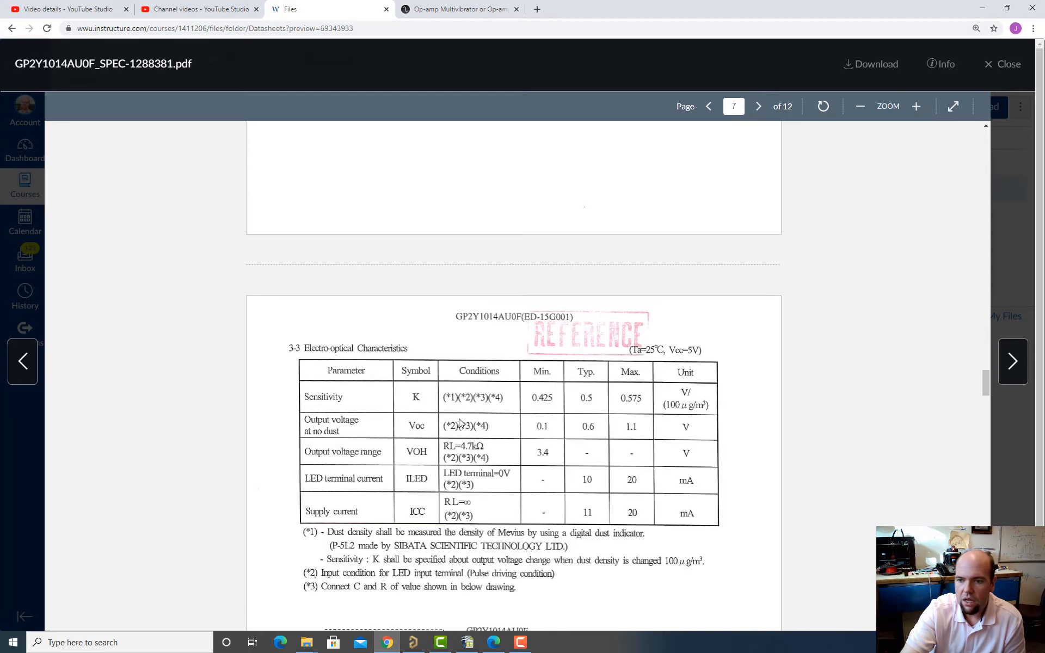
scroll(460, 429, up, 20)
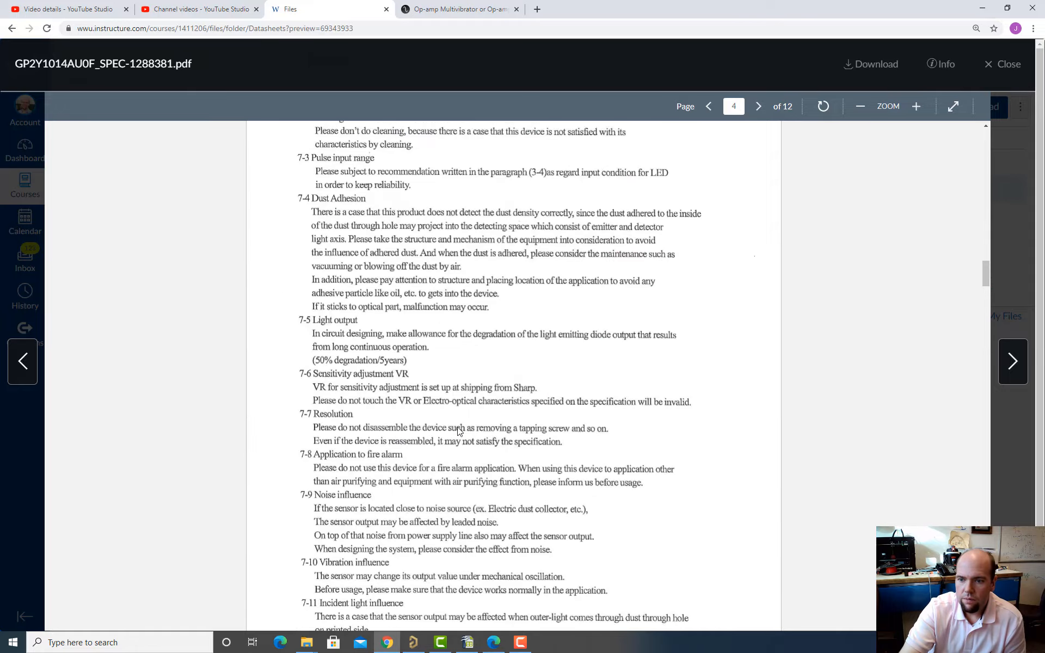
scroll(460, 430, up, 20)
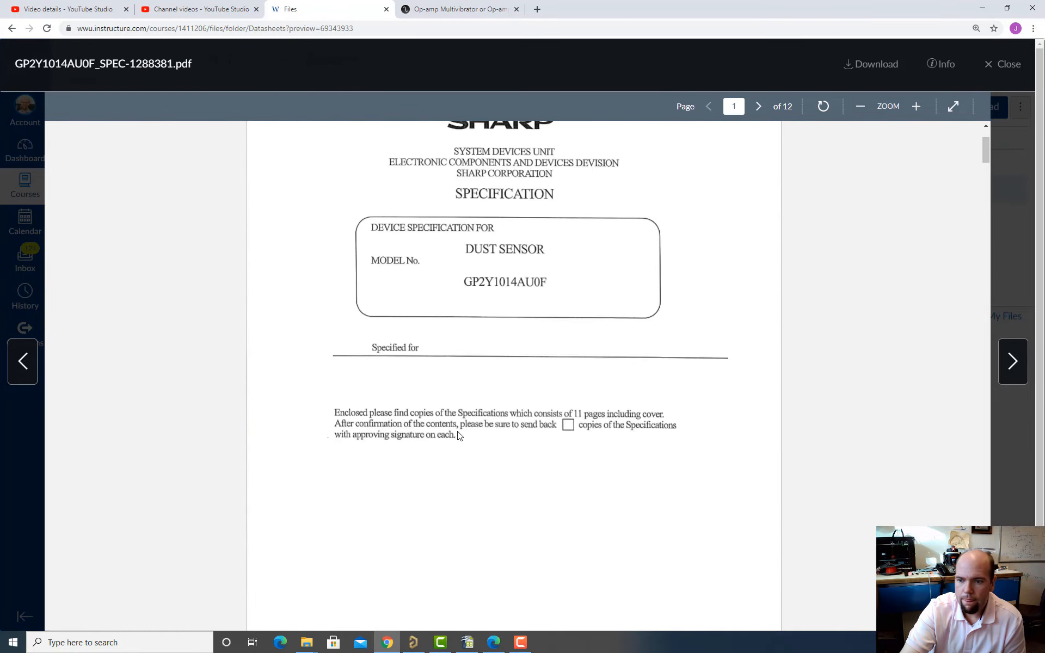
middle_click(445, 436)
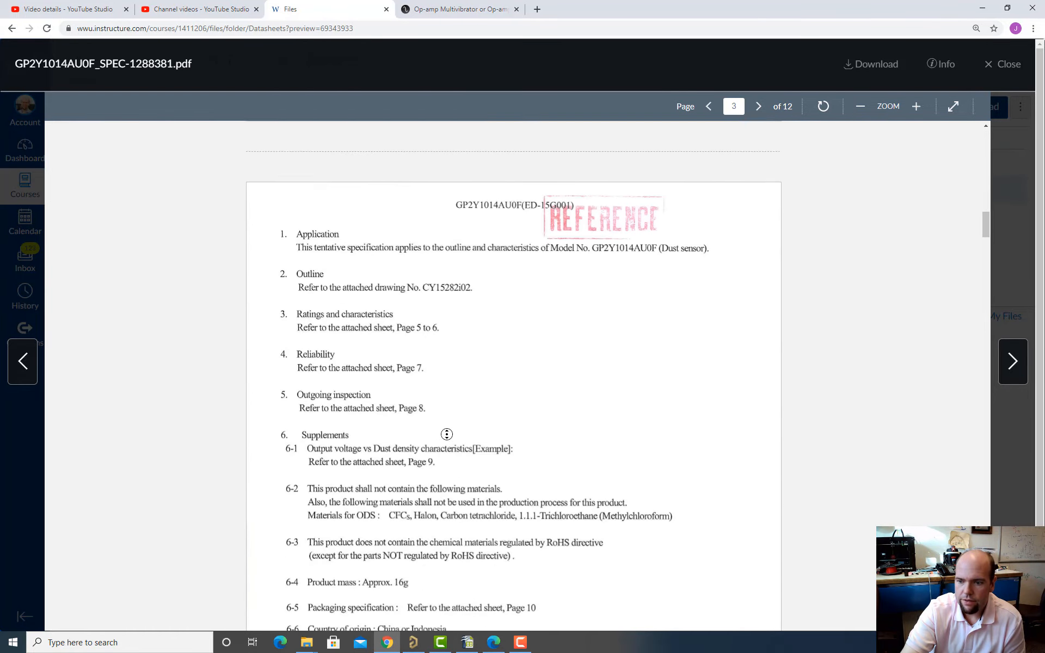
scroll(446, 436, down, 20)
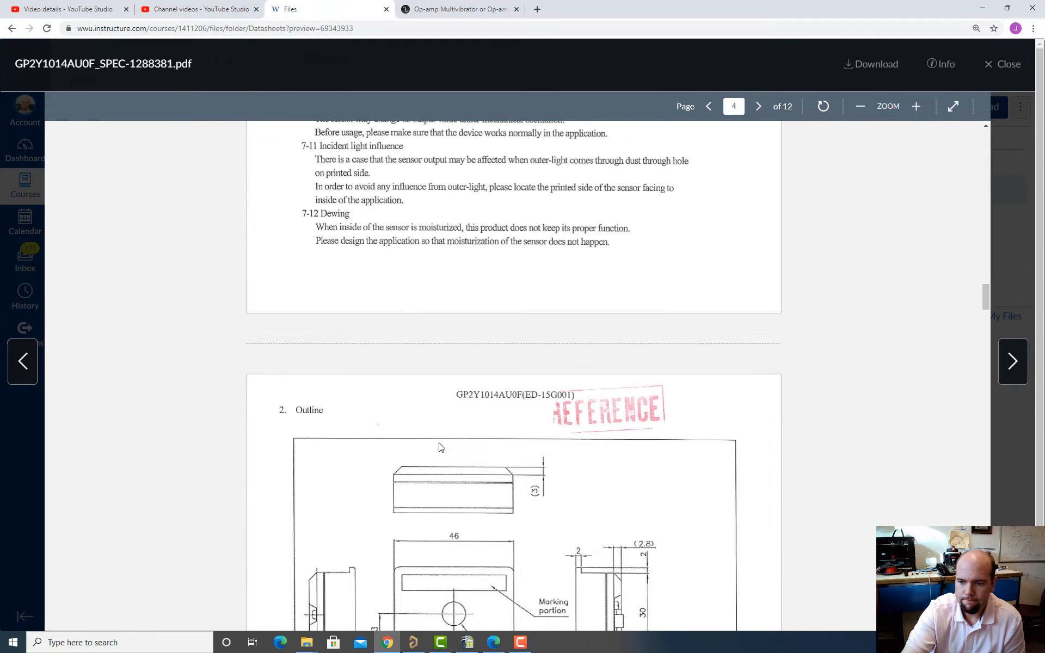
scroll(441, 448, down, 15)
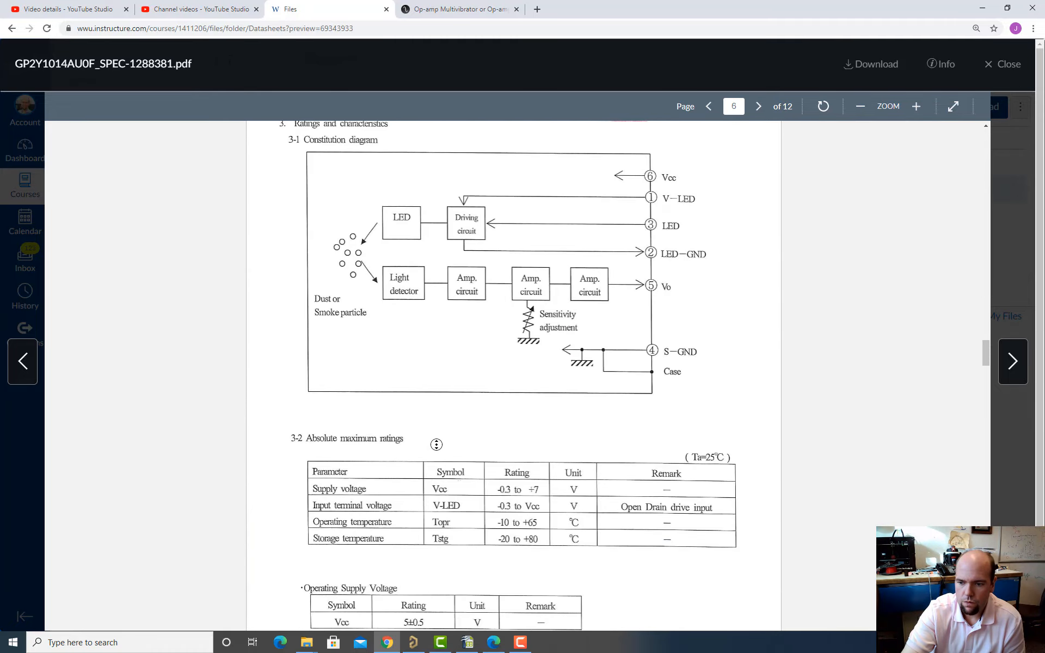
scroll(562, 483, down, 15)
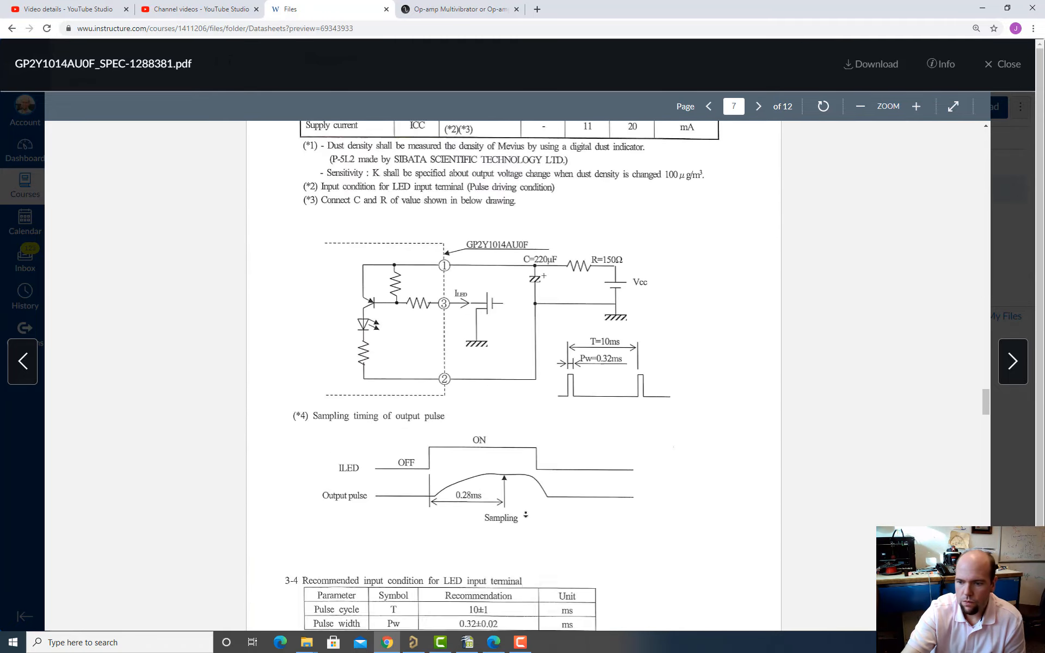
scroll(528, 463, down, 1)
scroll(524, 455, up, 15)
scroll(488, 449, down, 7)
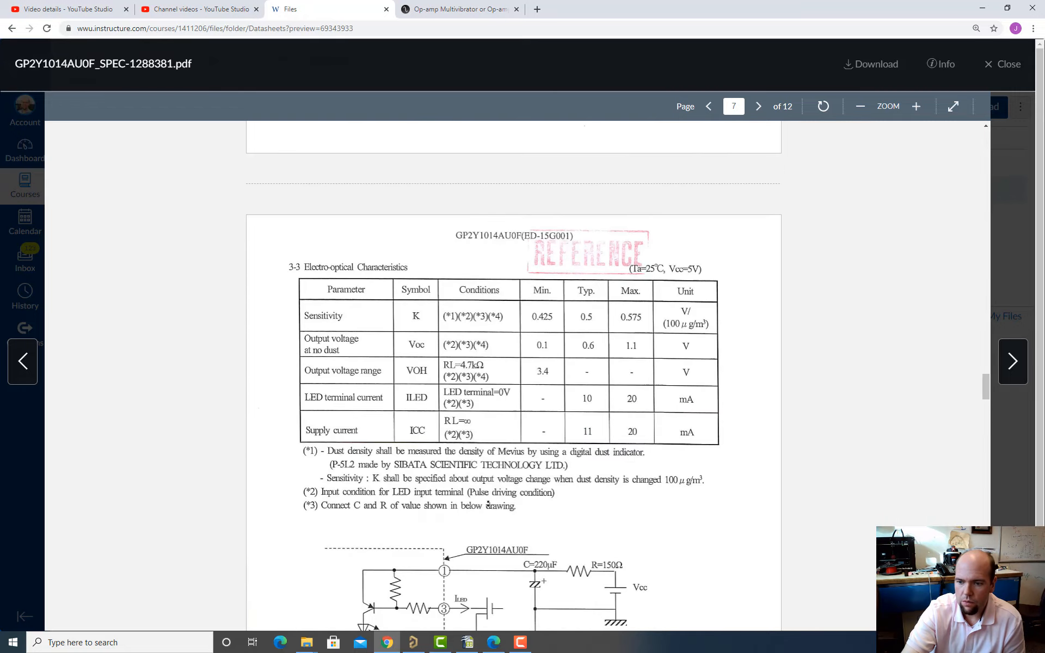
scroll(488, 452, down, 4)
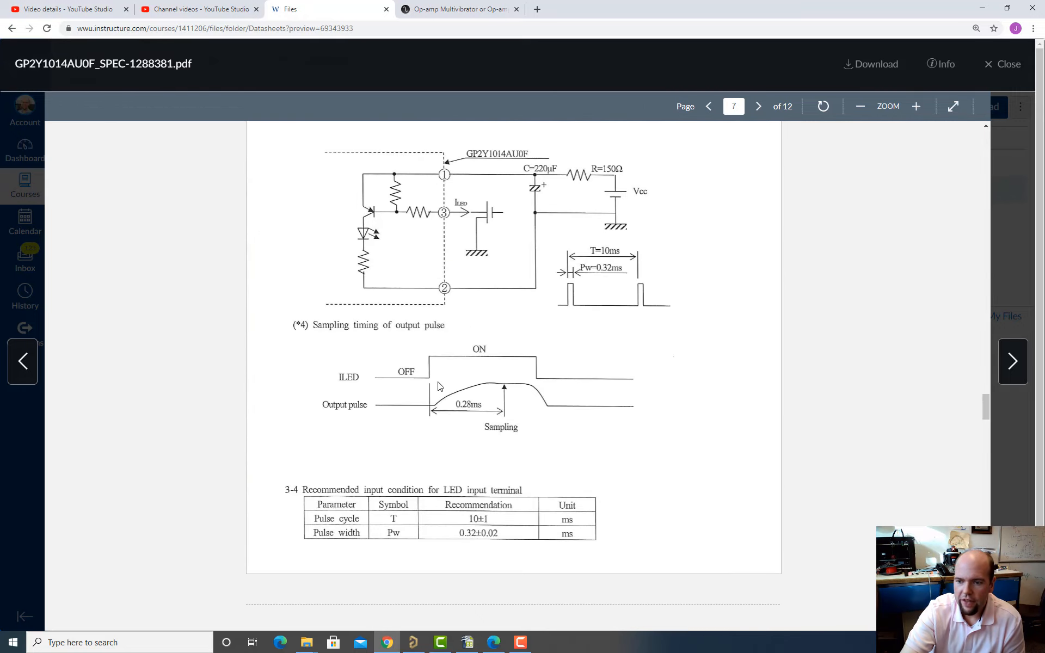
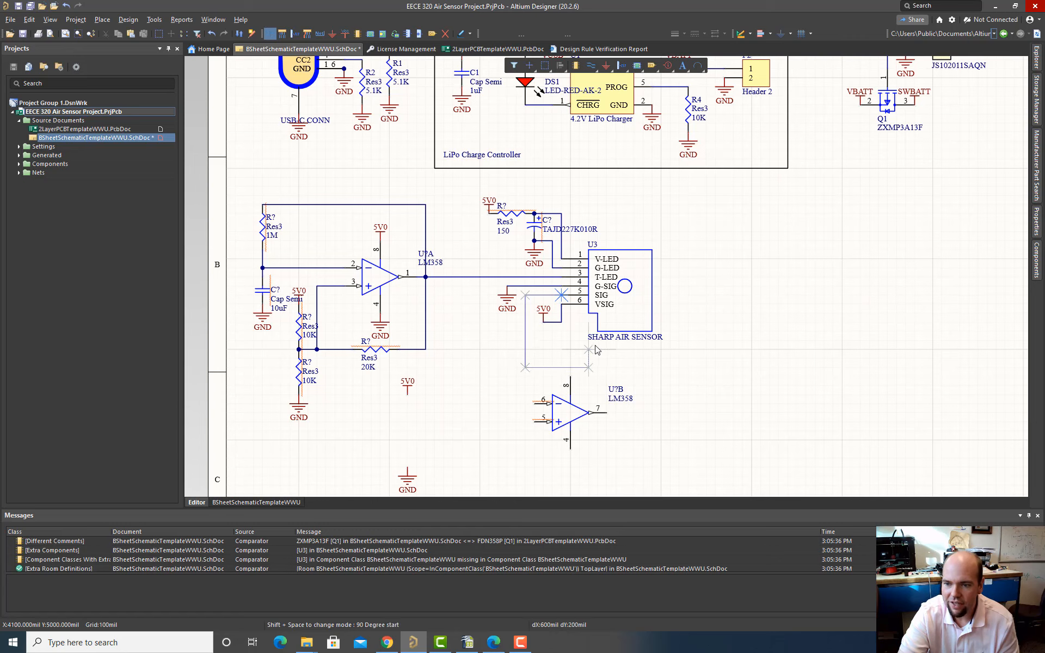
Step: Finish the wire running down from the SIG pin, then move LM358 part B and the loose 5V0 port farther from it
key(Escape)
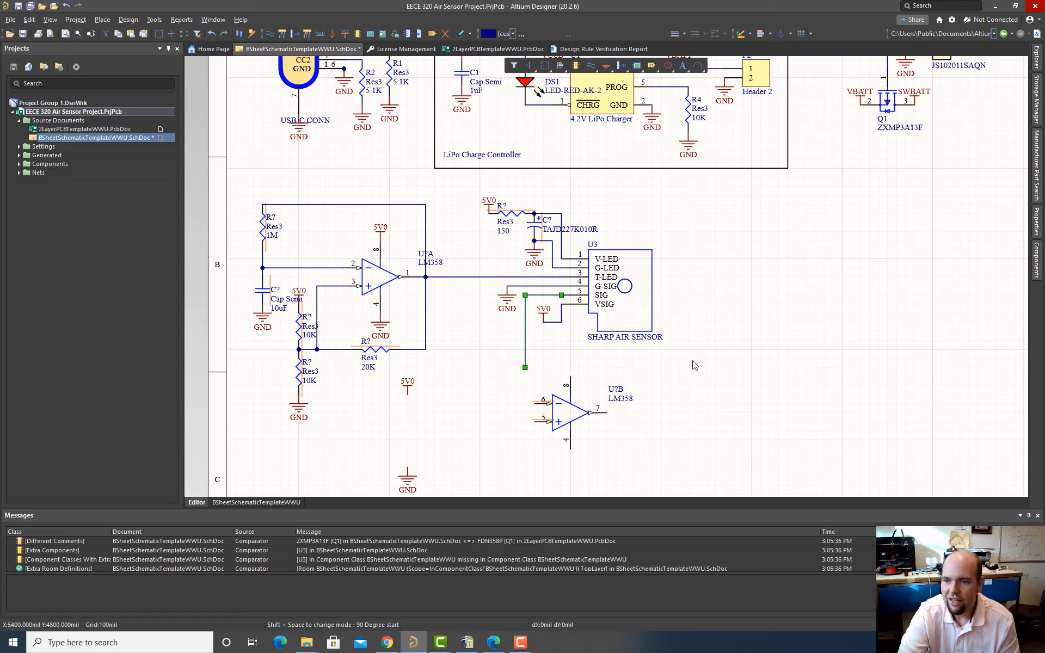
drag(569, 420, 719, 443)
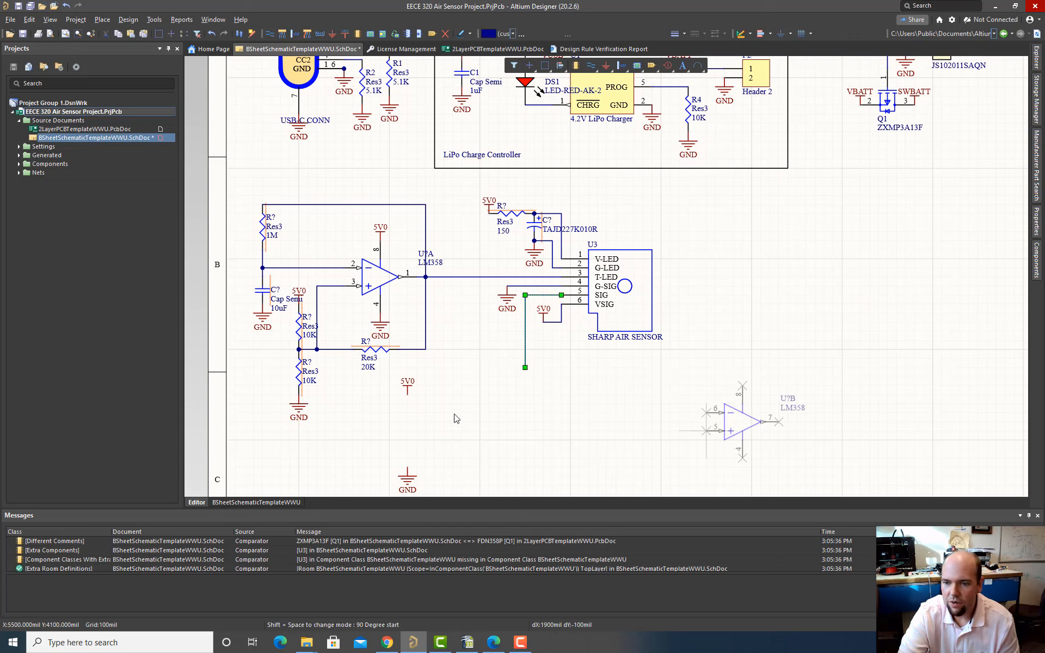
drag(407, 388, 371, 434)
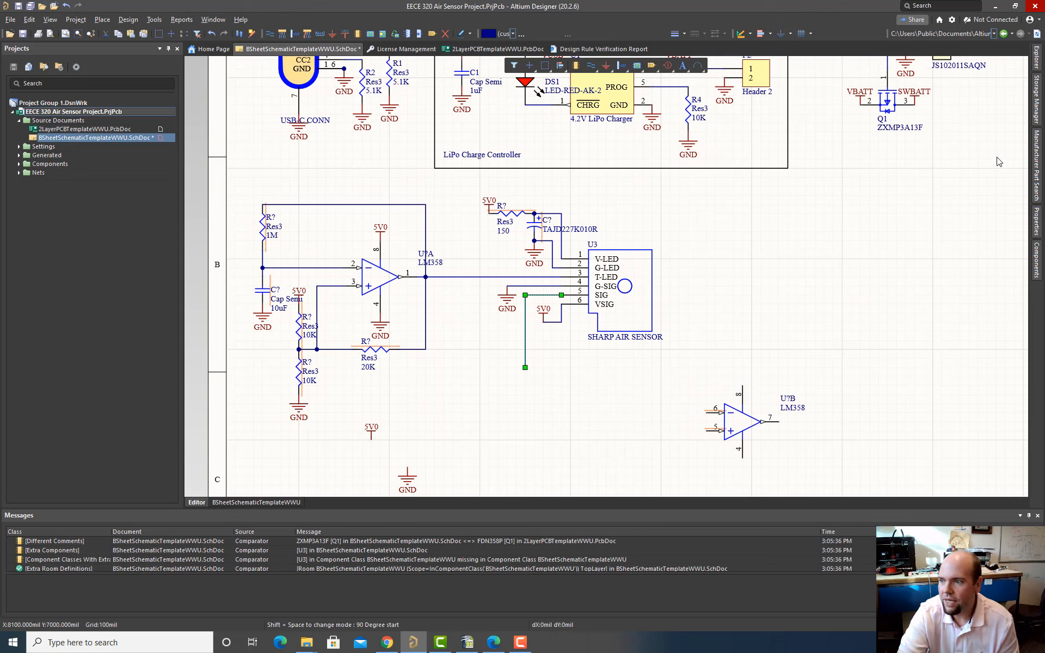
Step: Switch the component library to Miscellaneous Devices.IntLib and bring up the Diode 1N4001 entry
click(1036, 257)
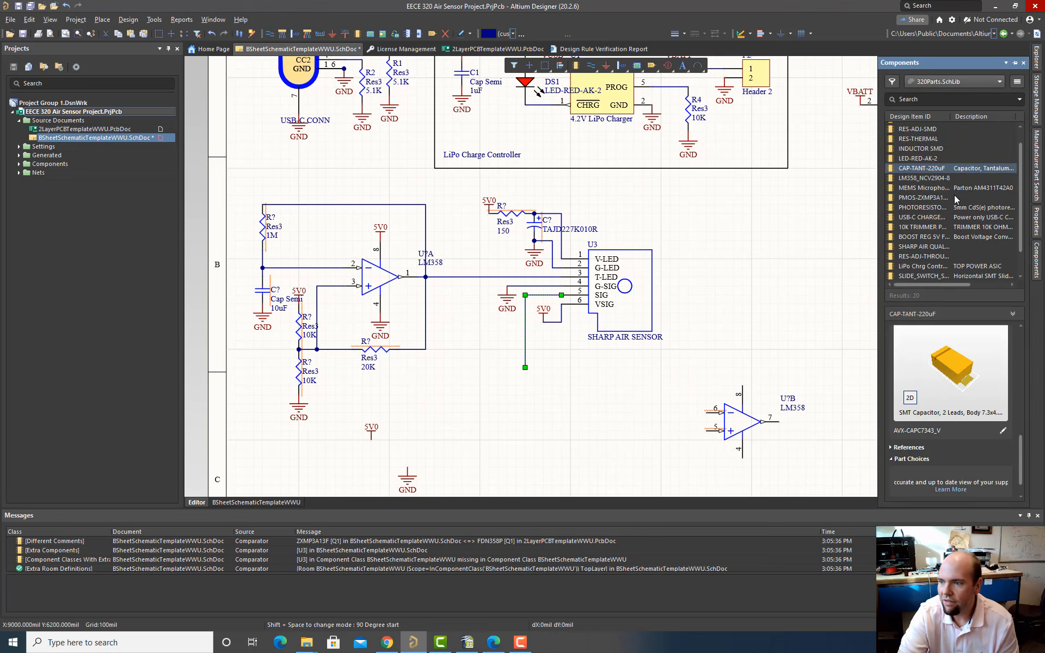
click(992, 85)
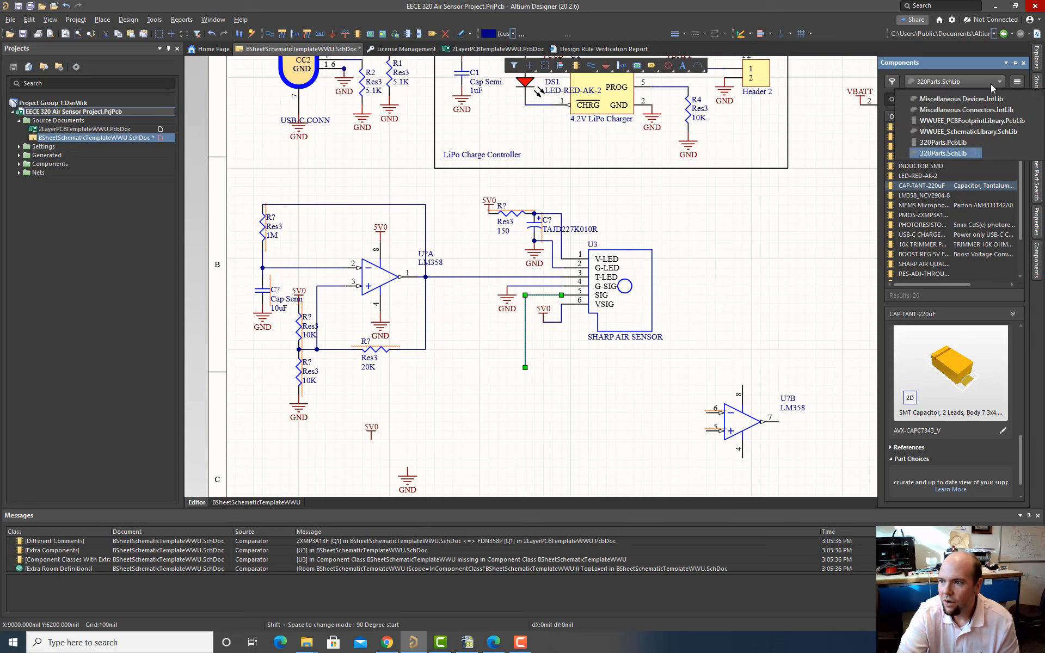
click(956, 99)
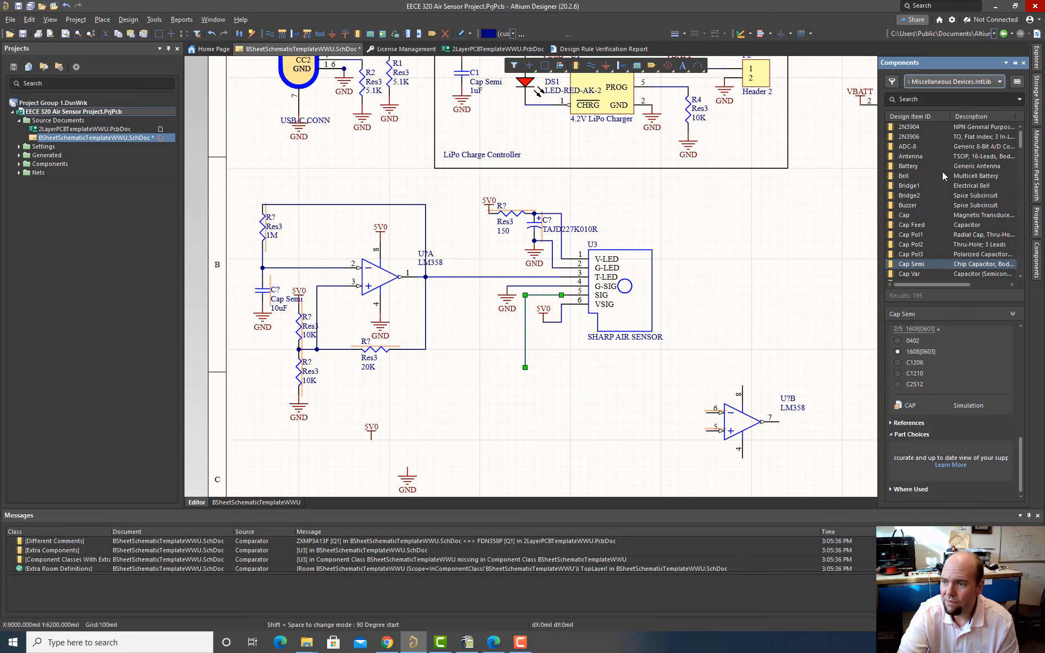
scroll(945, 176, down, 6)
click(924, 234)
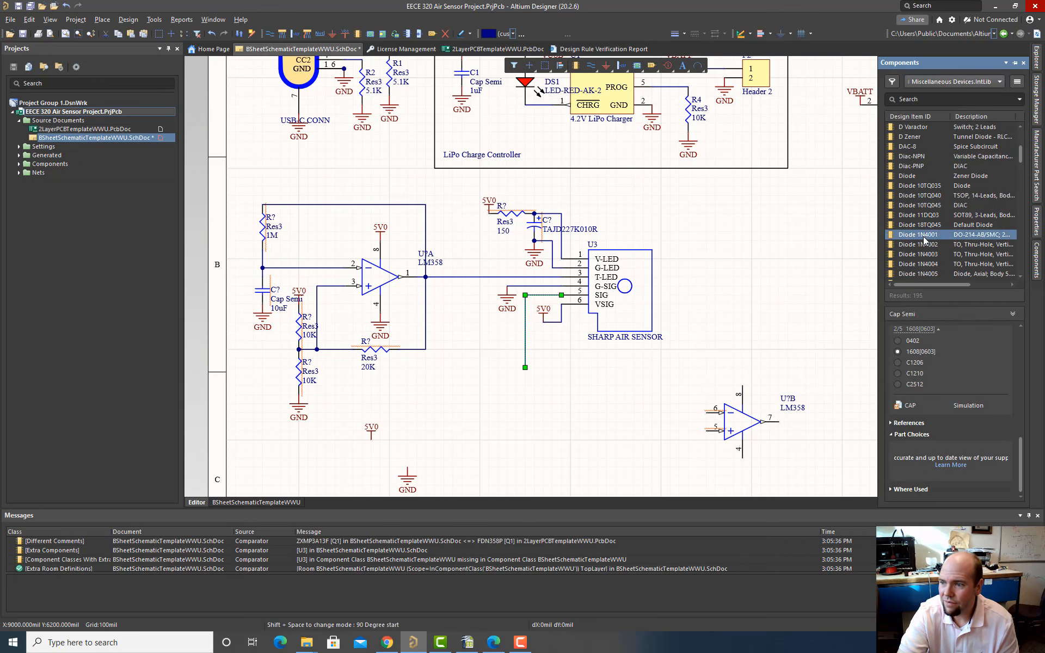
scroll(924, 240, down, 1)
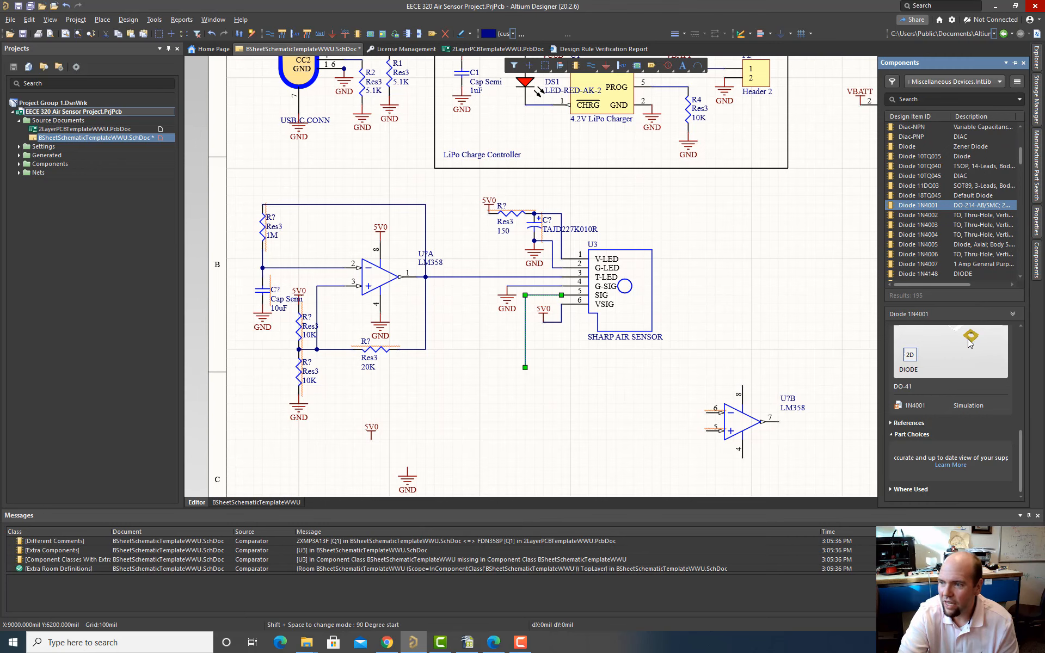
Step: Compare the previews and footprints of the 1N400x, 1N4148 and 1N4149 diodes in the library
click(936, 226)
scroll(938, 252, down, 1)
click(932, 246)
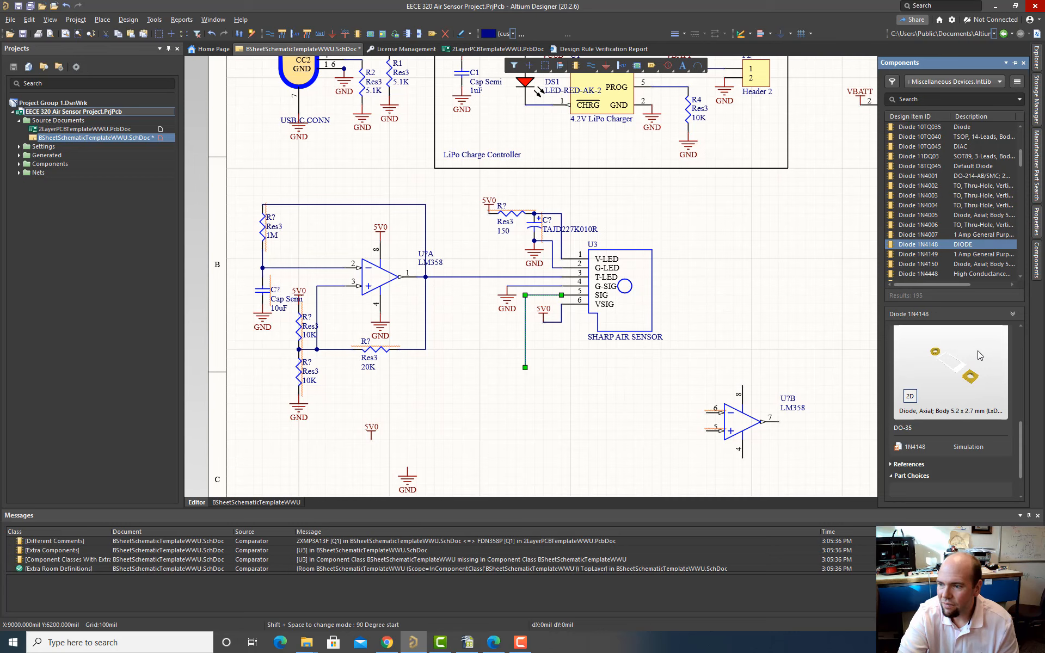
click(920, 254)
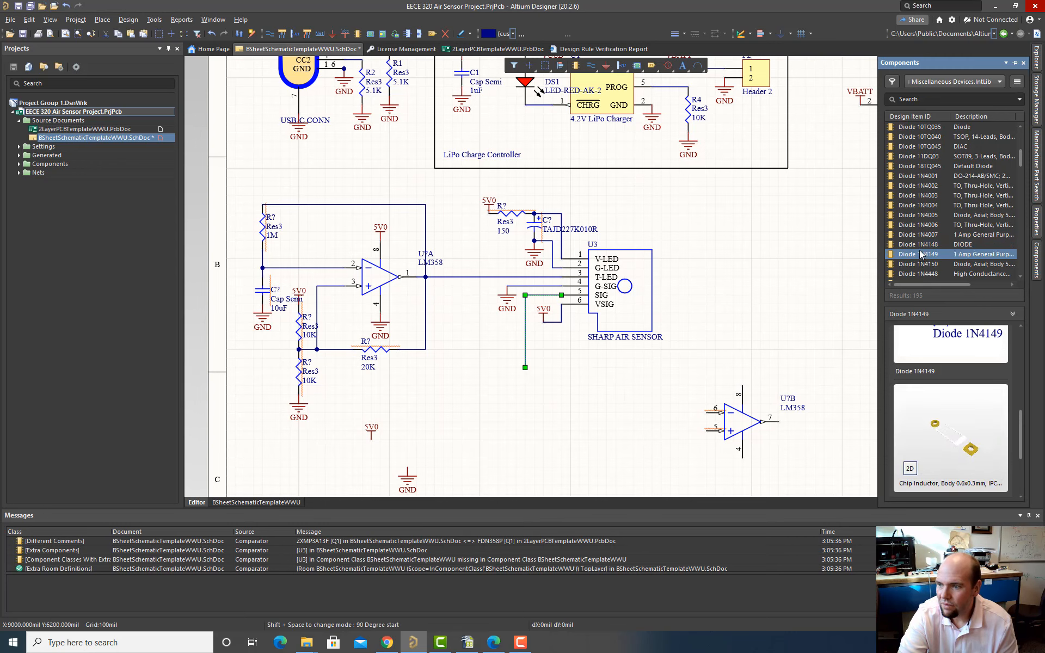
click(919, 247)
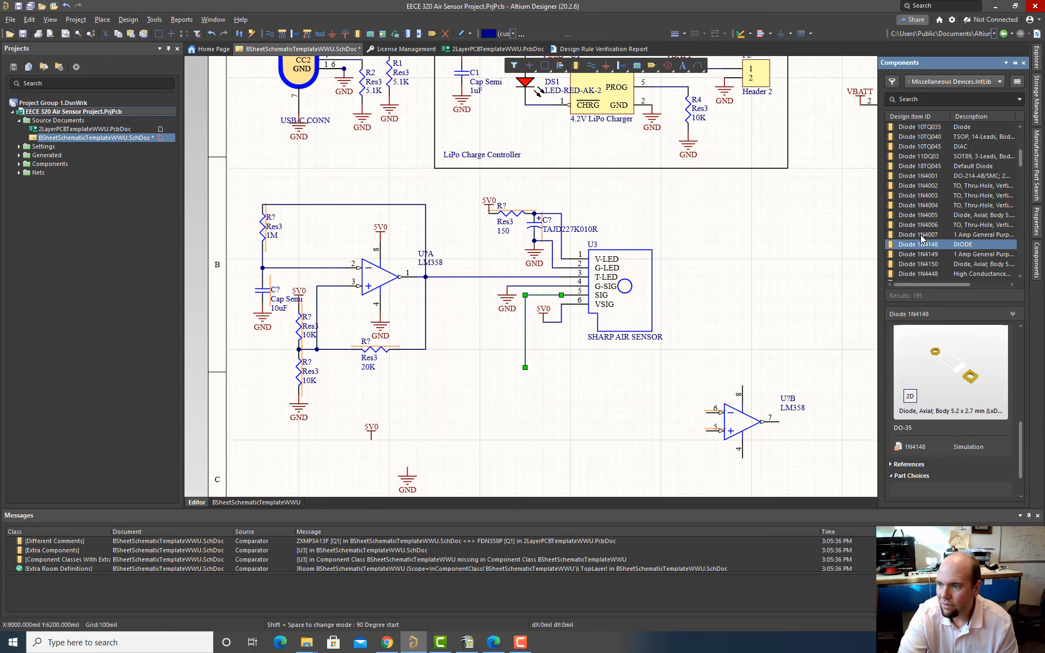
click(920, 234)
click(920, 226)
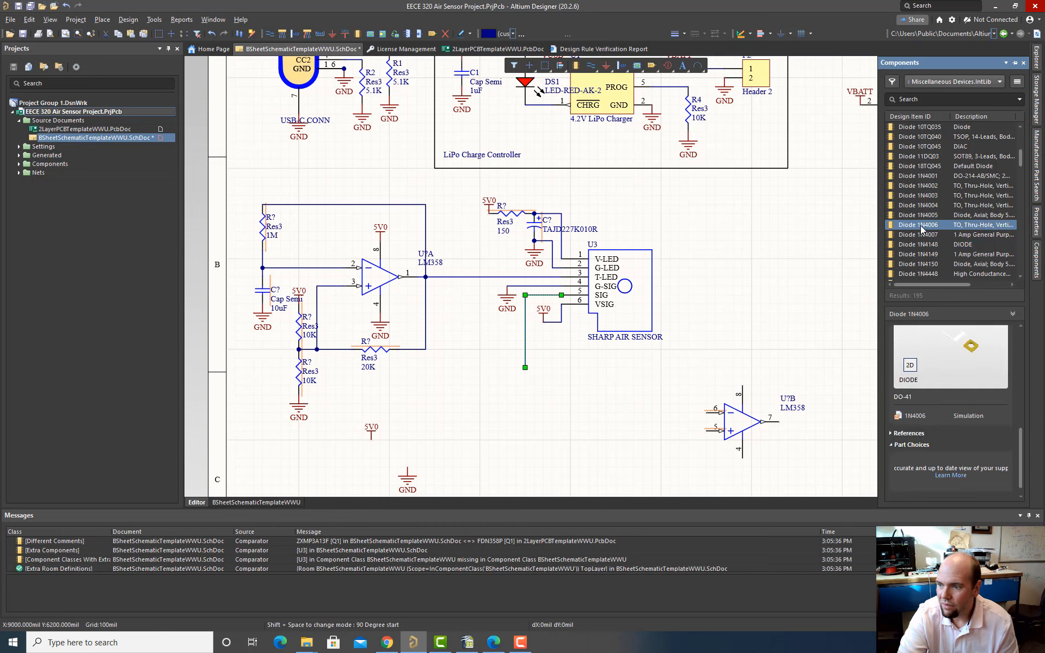
click(921, 217)
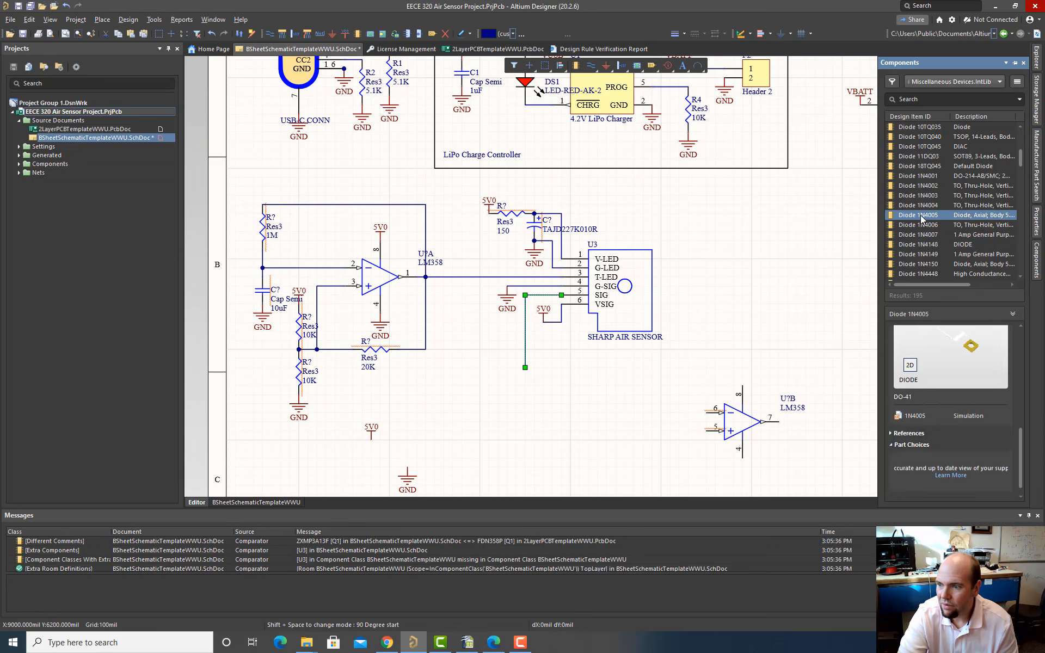
click(927, 206)
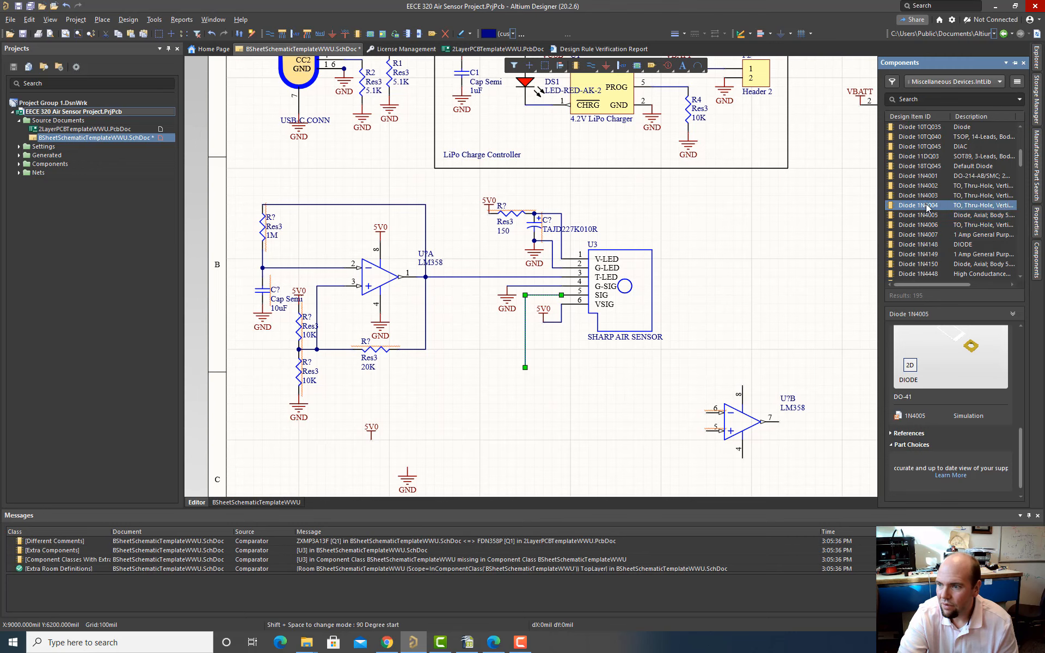
Step: Place a Diode 1N4148 with its anode on the free end of the wire from the sensor's SIG pin
click(928, 235)
click(929, 245)
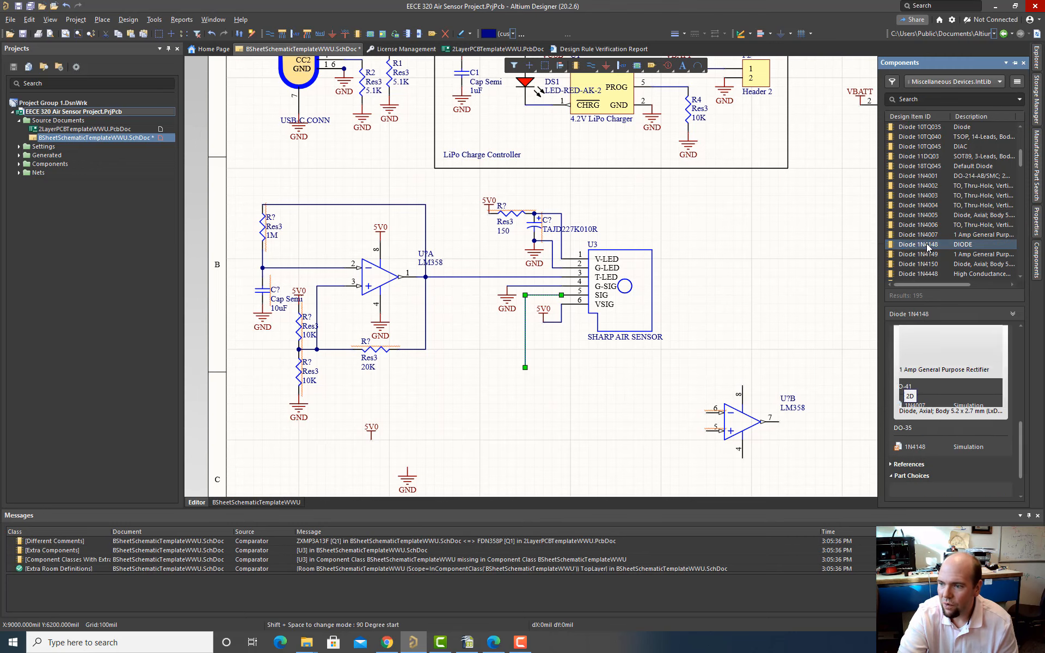
right_click(929, 247)
click(882, 251)
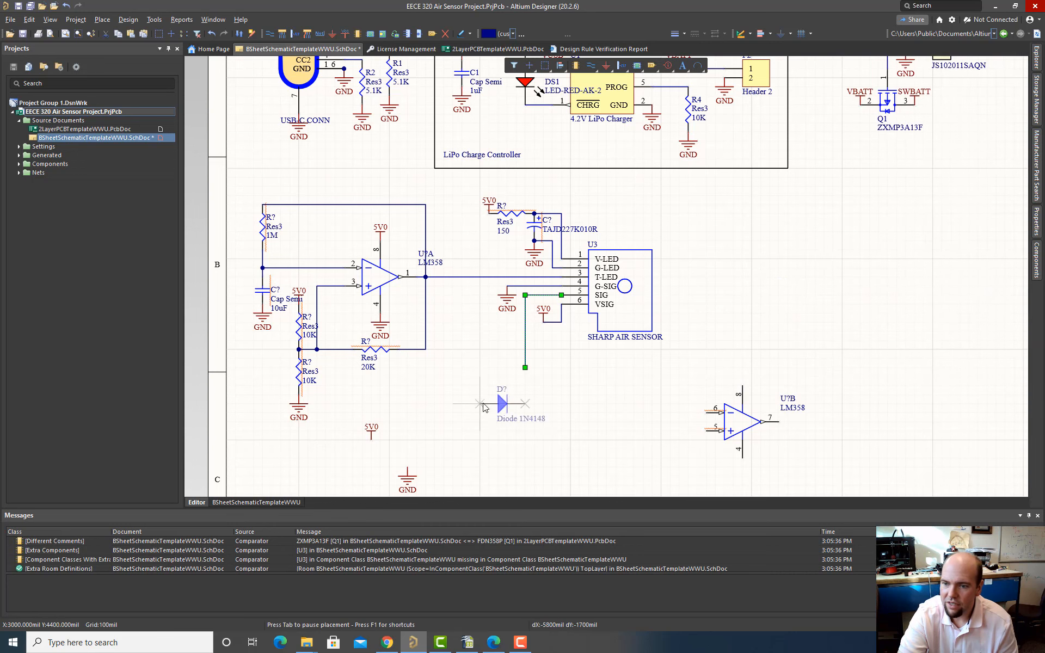
click(525, 367)
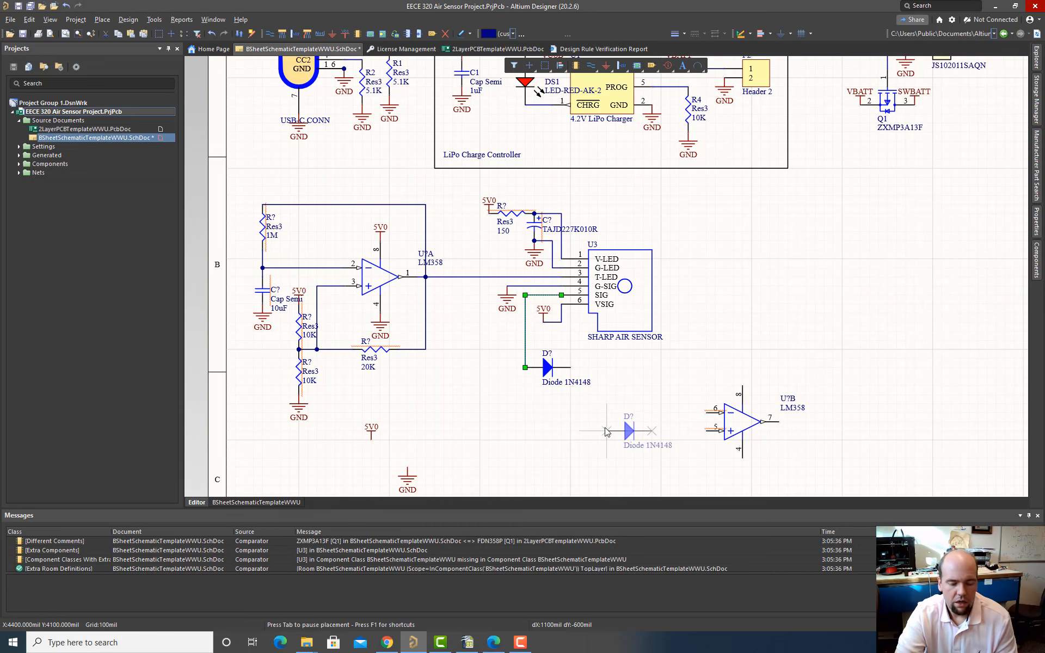
key(Escape)
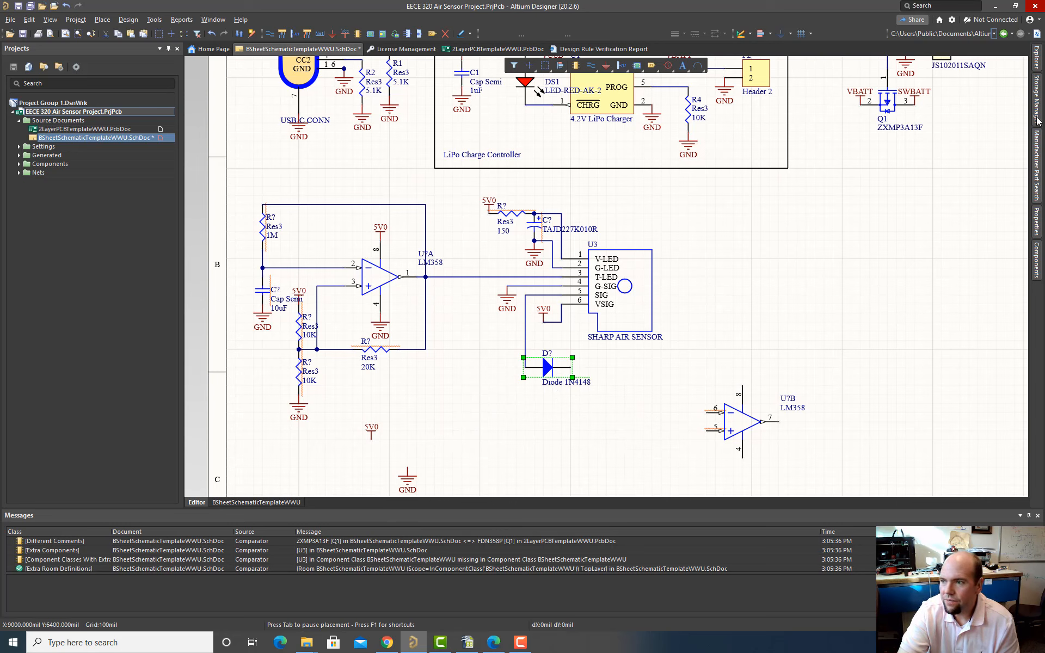
mouse_move(1038, 226)
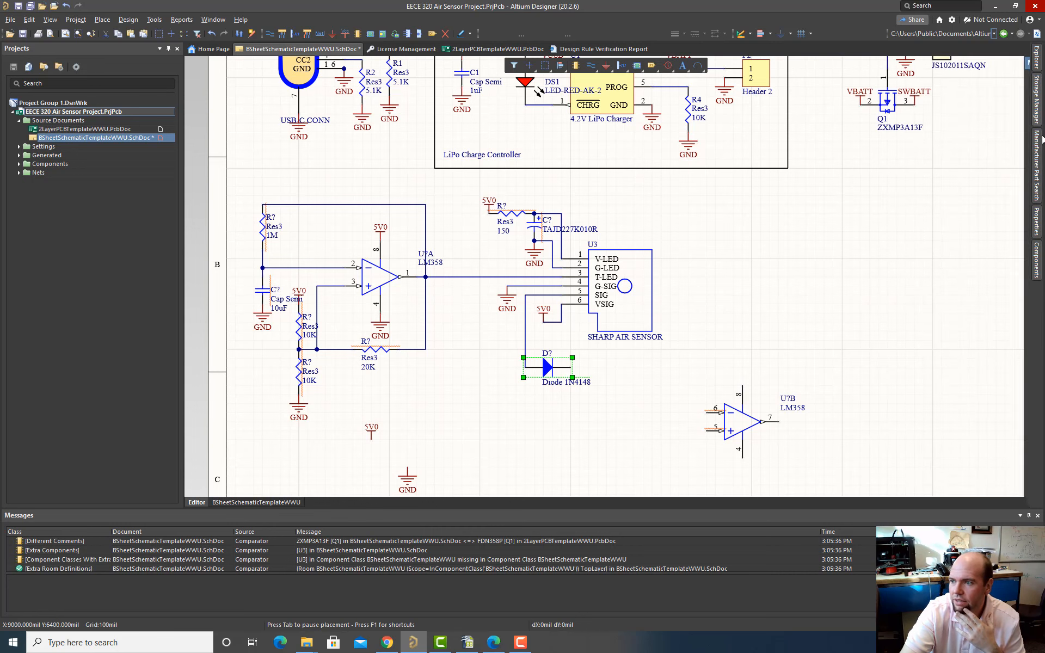
mouse_move(1038, 263)
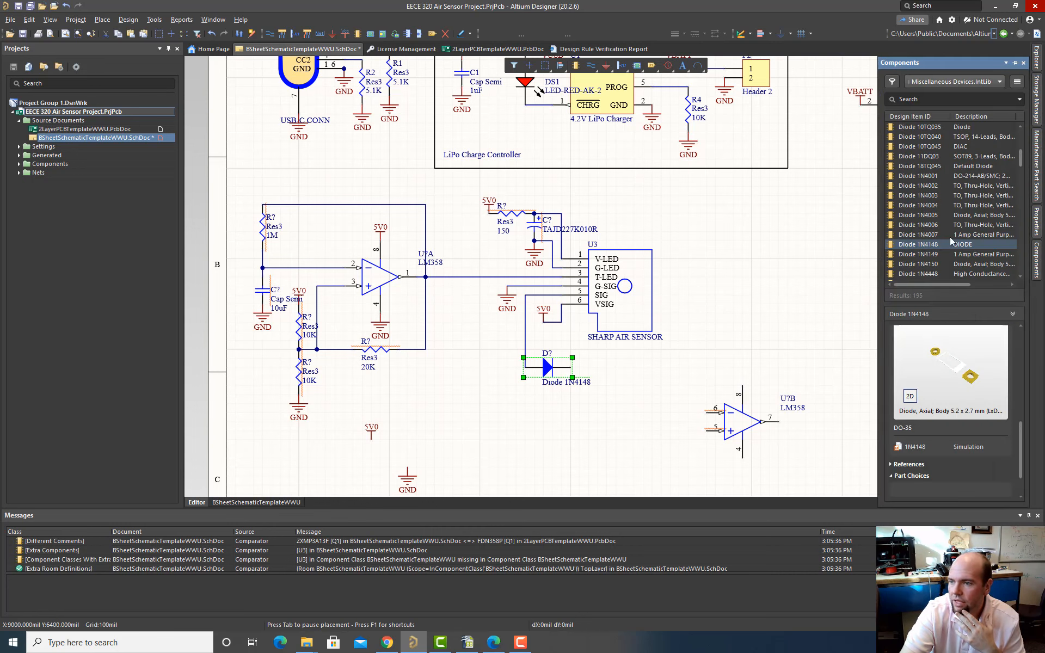
scroll(949, 236, up, 10)
scroll(949, 236, down, 1)
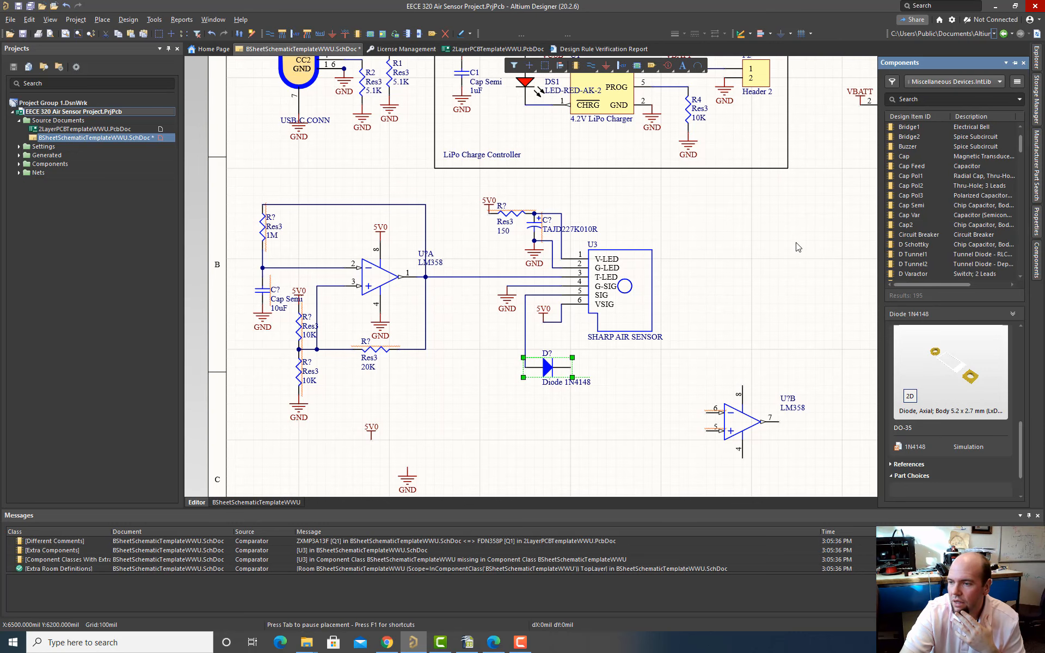
Step: Copy tantalum capacitor C4 and the 10uF Cap Semi C5 from the boost regulator input into the free area below Q1
scroll(796, 242, up, 3)
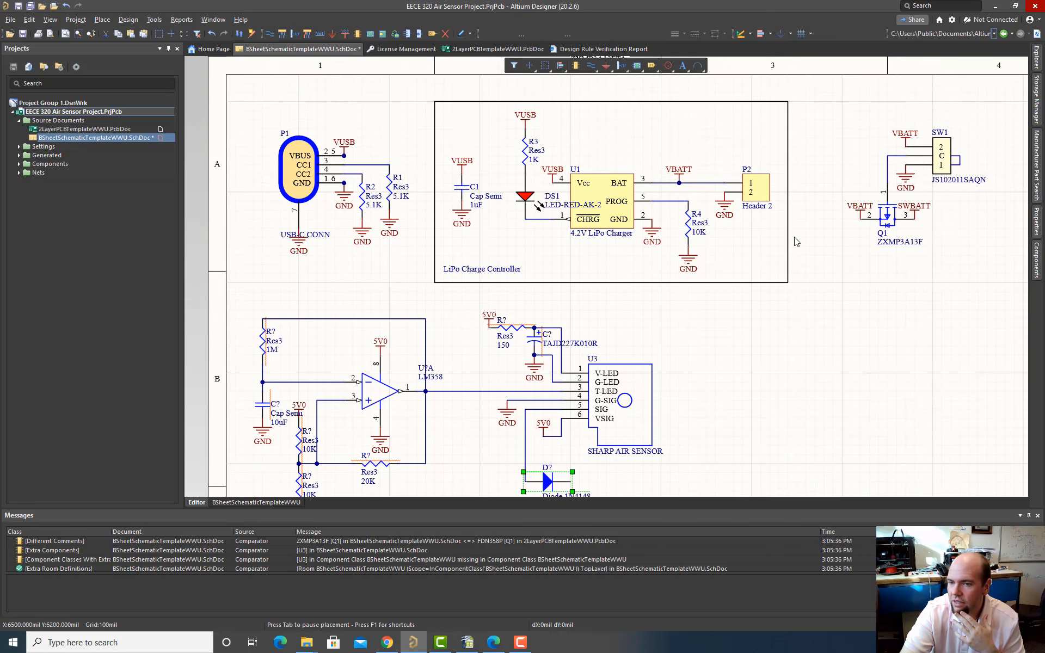
scroll(476, 192, down, 2)
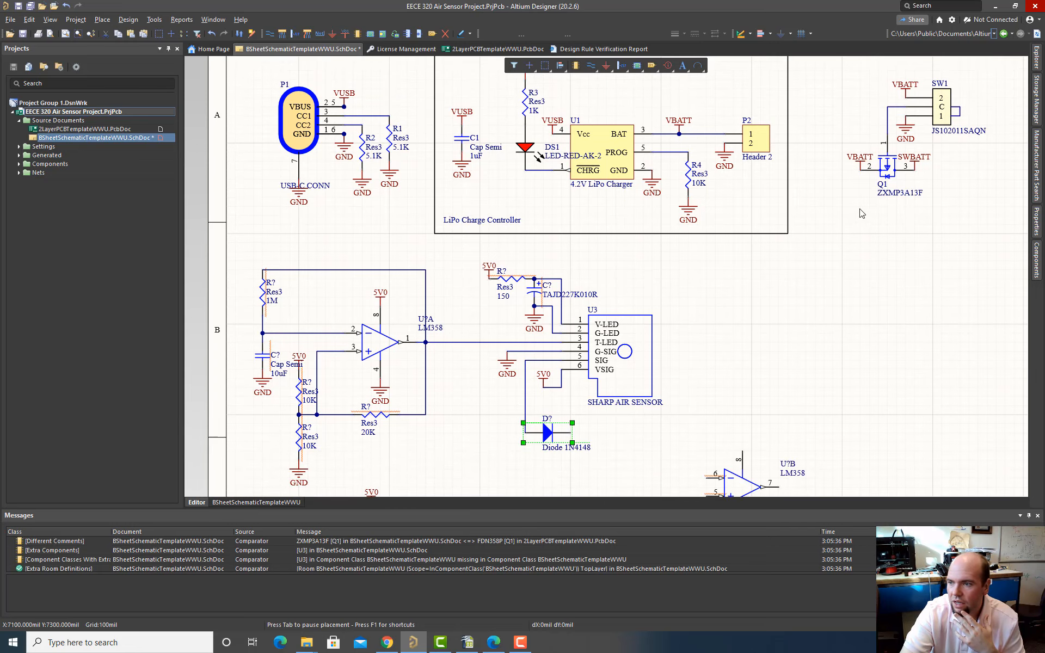
right_drag(862, 212, 560, 256)
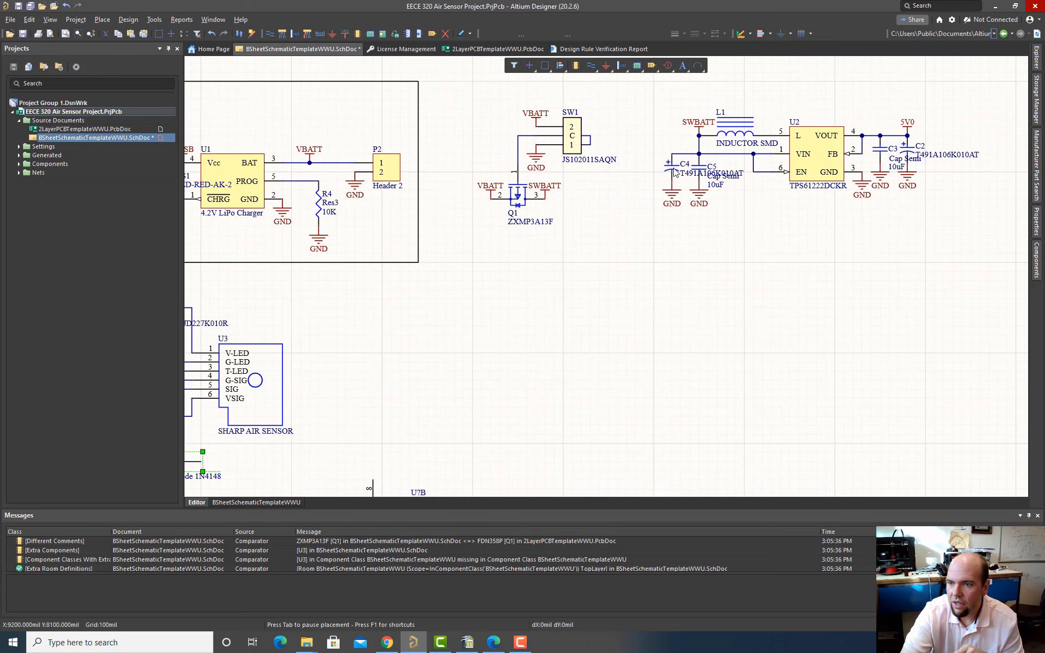
click(675, 171)
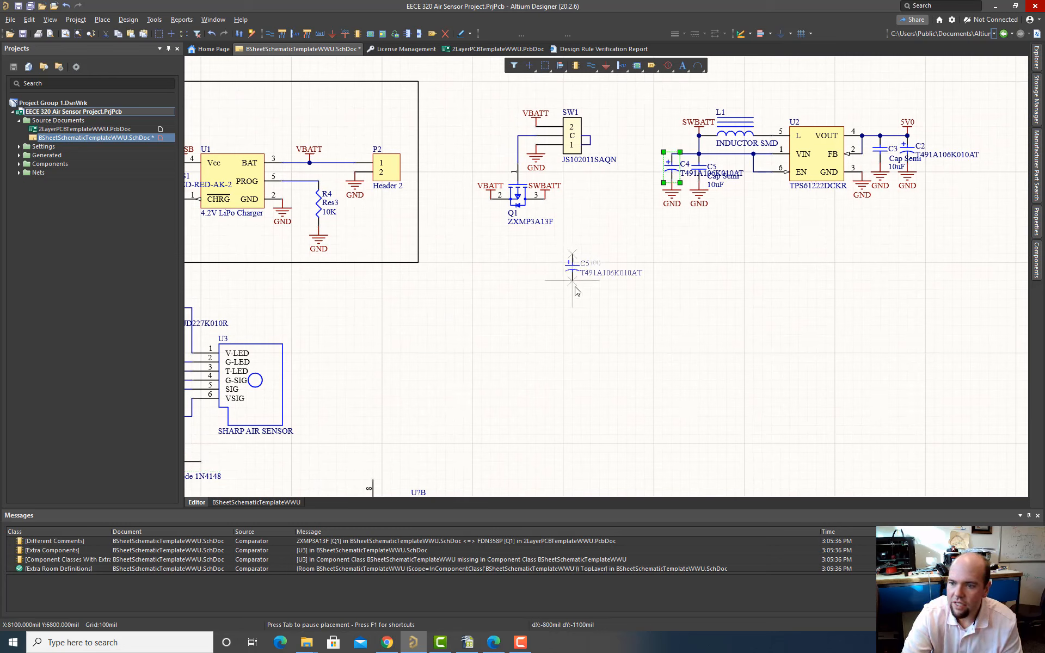
key(Escape)
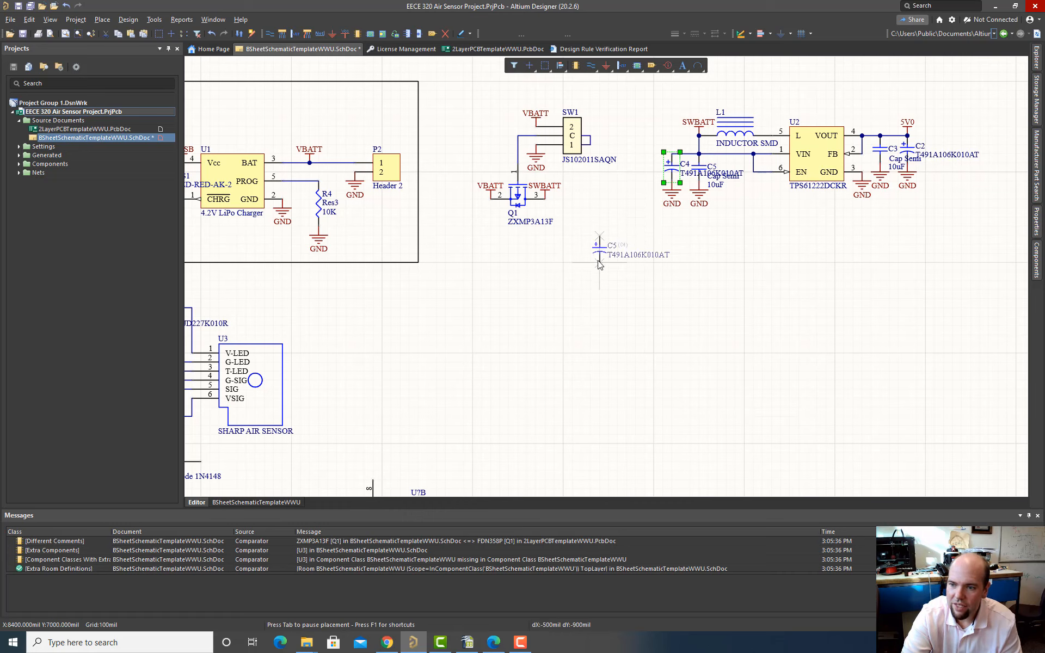
click(599, 264)
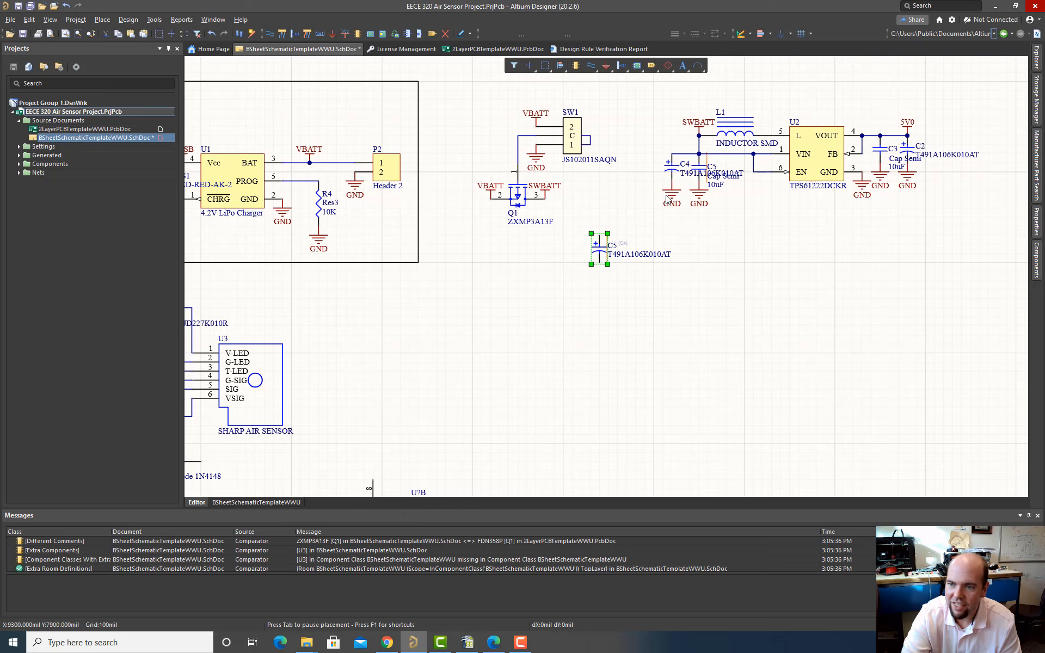
click(703, 169)
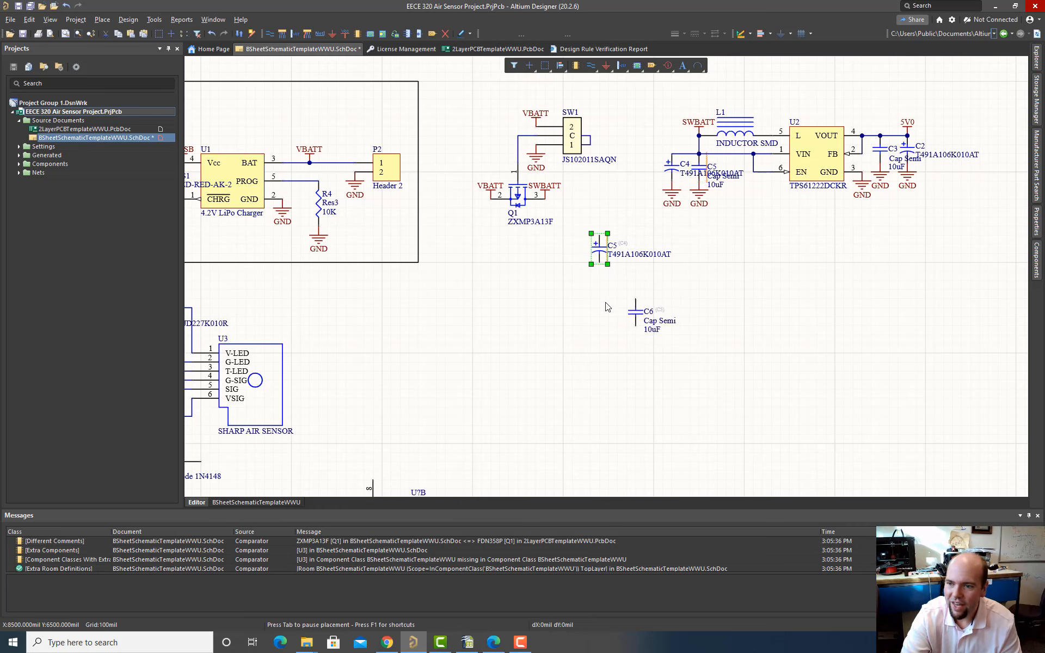
Step: Move both copied capacitors below the sensor, the tantalum onto the diode's cathode and the Cap Semi beside it
drag(575, 222, 679, 359)
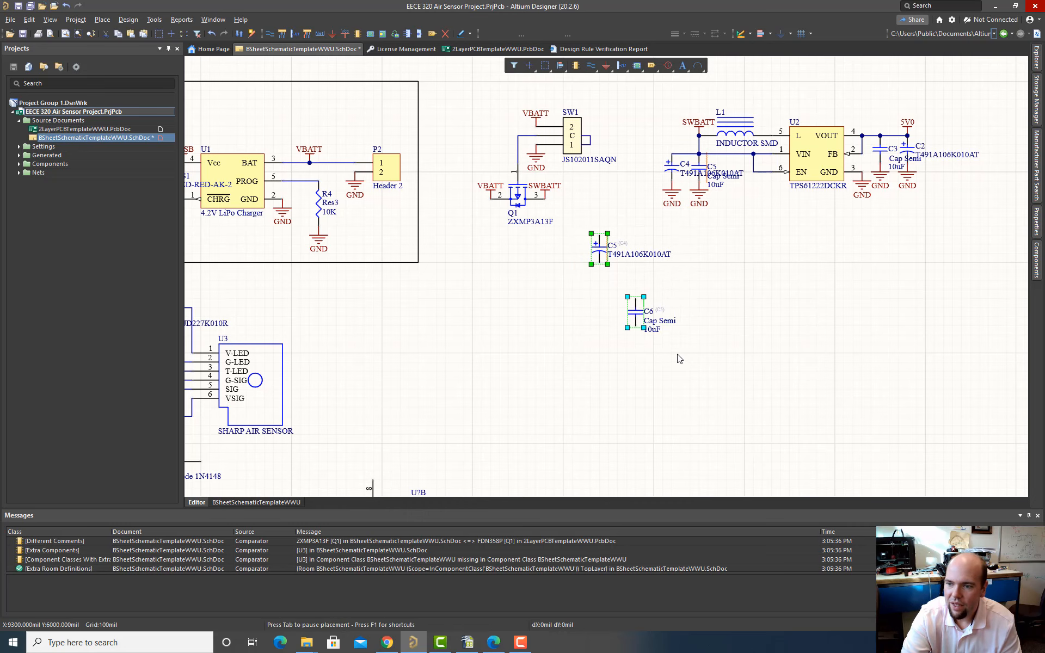
drag(637, 320, 369, 296)
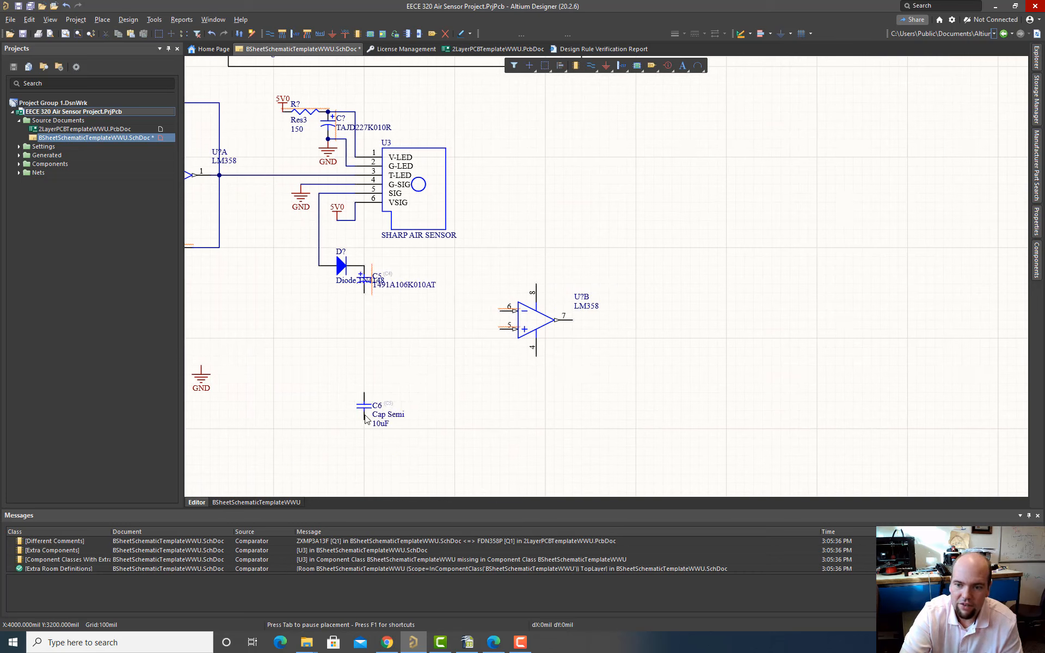
drag(366, 411, 390, 275)
Step: Reset the designators of the copied Cap Semi and tantalum capacitors to C?
ctrl+scroll(390, 275, up, 3)
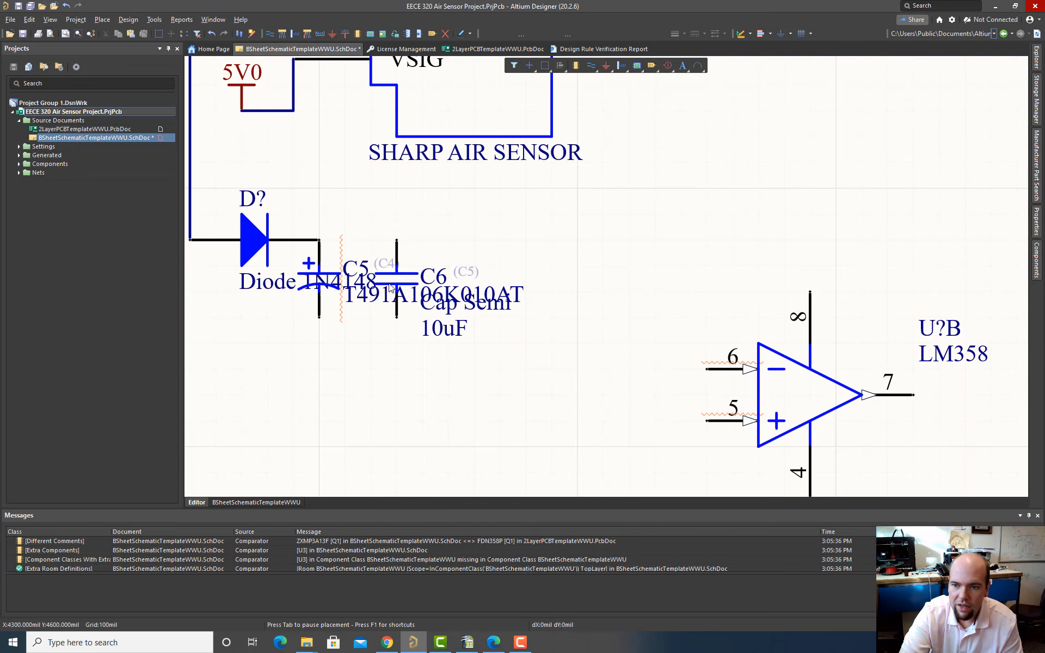
double_click(441, 280)
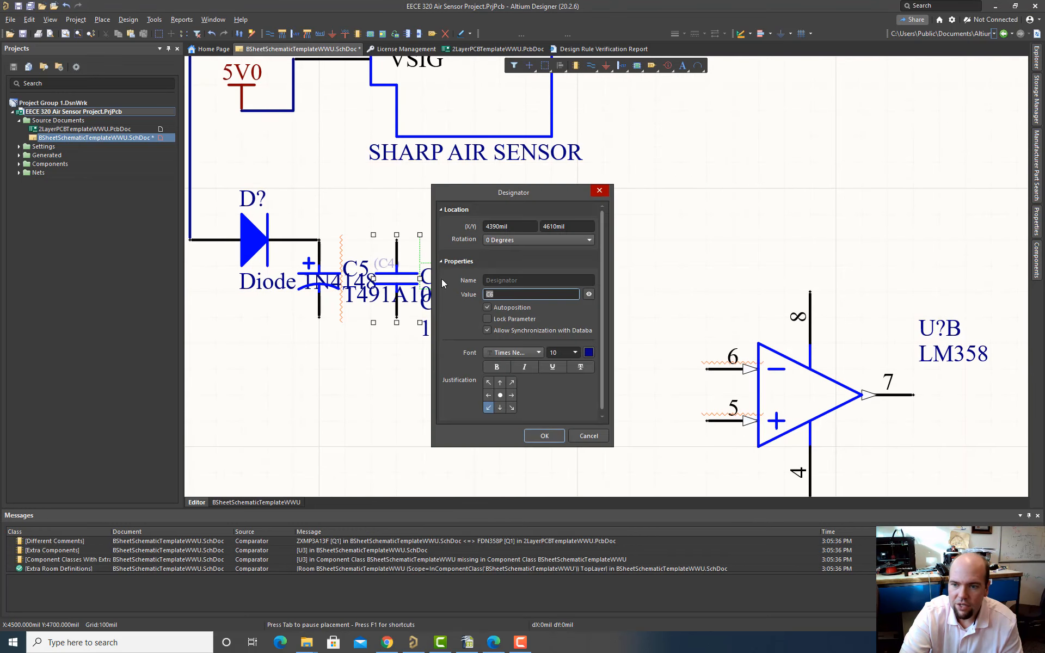
click(496, 293)
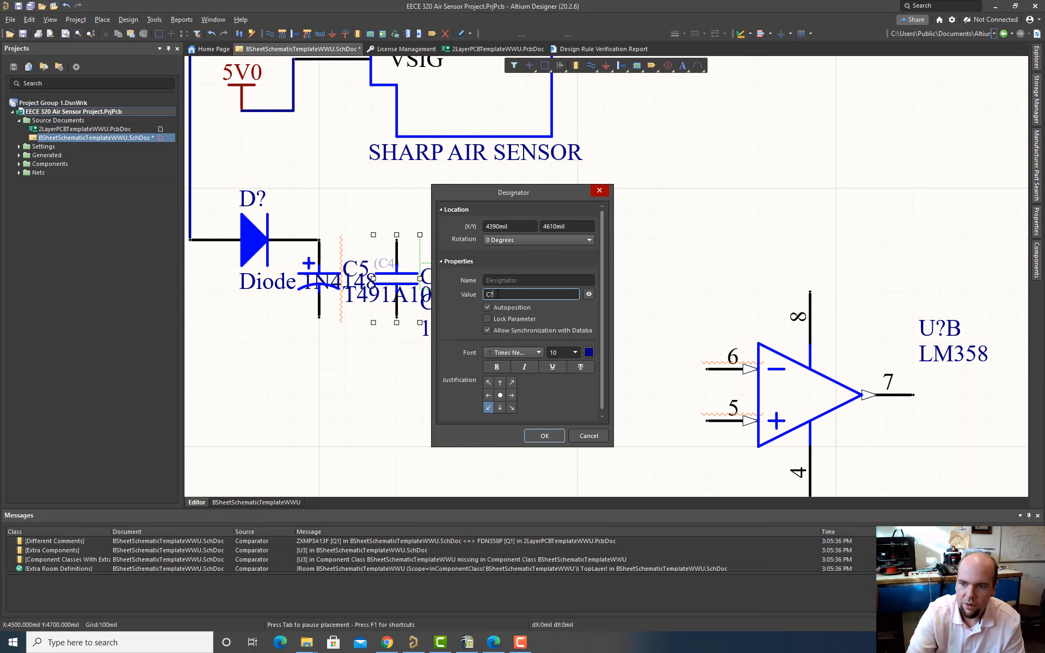
click(553, 436)
double_click(361, 270)
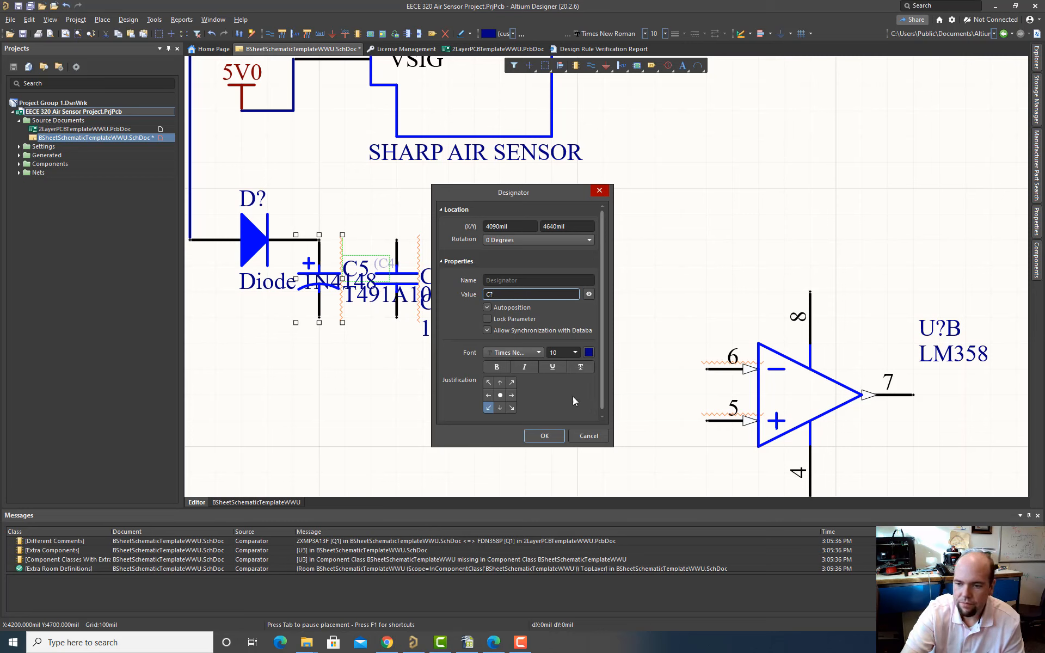
text(C?)
click(544, 436)
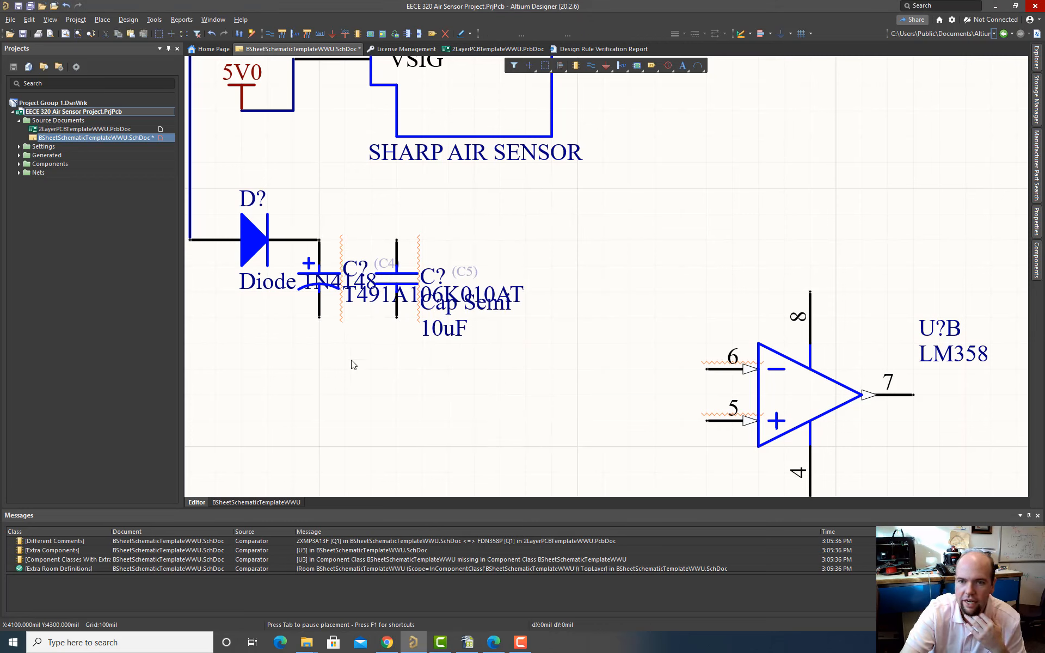
Step: Place GND ports on the lower pins of the copied tantalum and Cap Semi capacitors
click(332, 34)
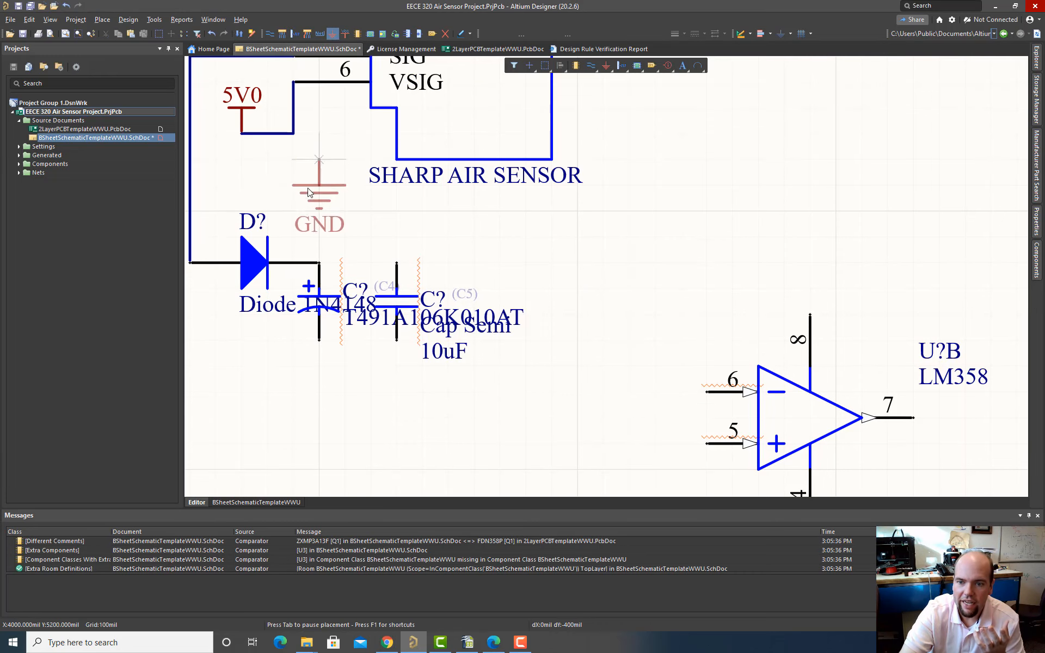
click(320, 341)
click(398, 340)
key(Escape)
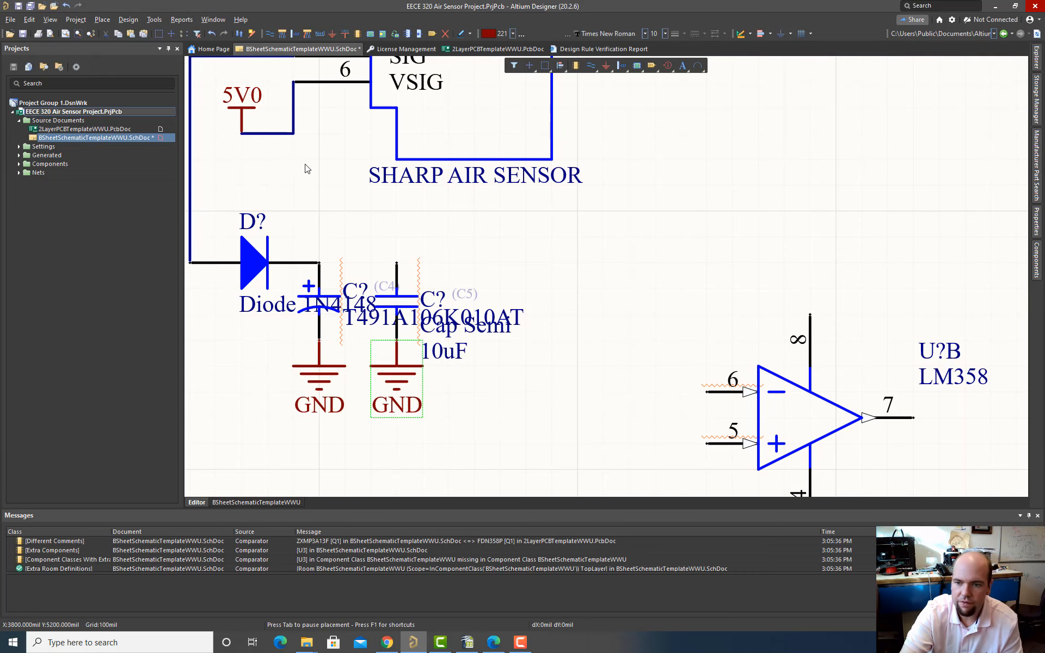
Step: Wire the upper pin of the tantalum capacitor at the diode's cathode to the upper pin of the Cap Semi
ctrl+scroll(506, 276, down, 4)
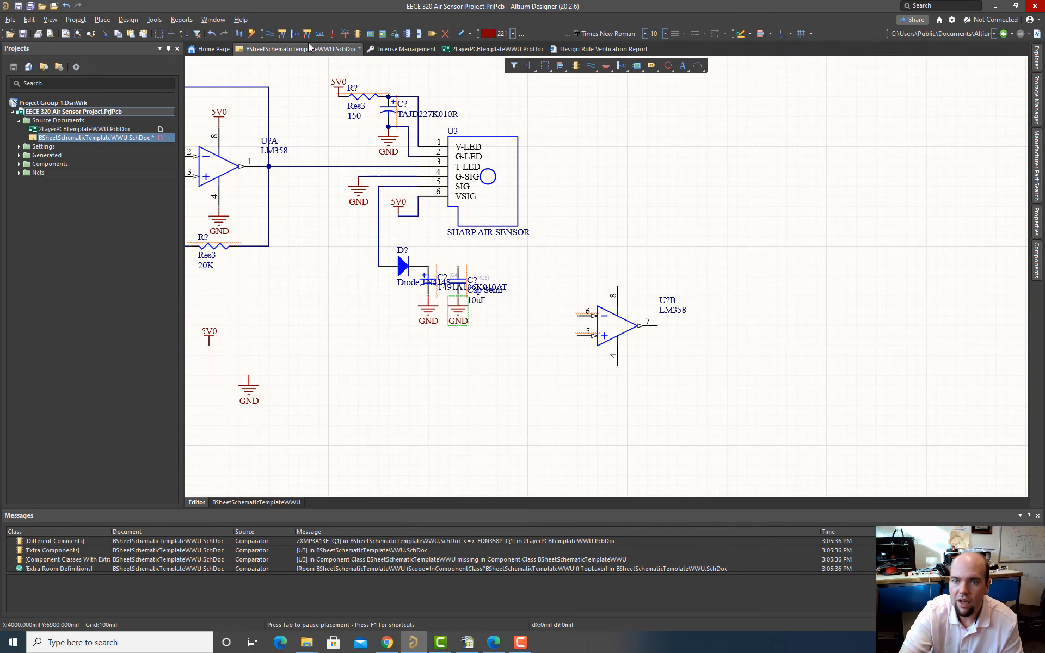
click(428, 266)
click(458, 266)
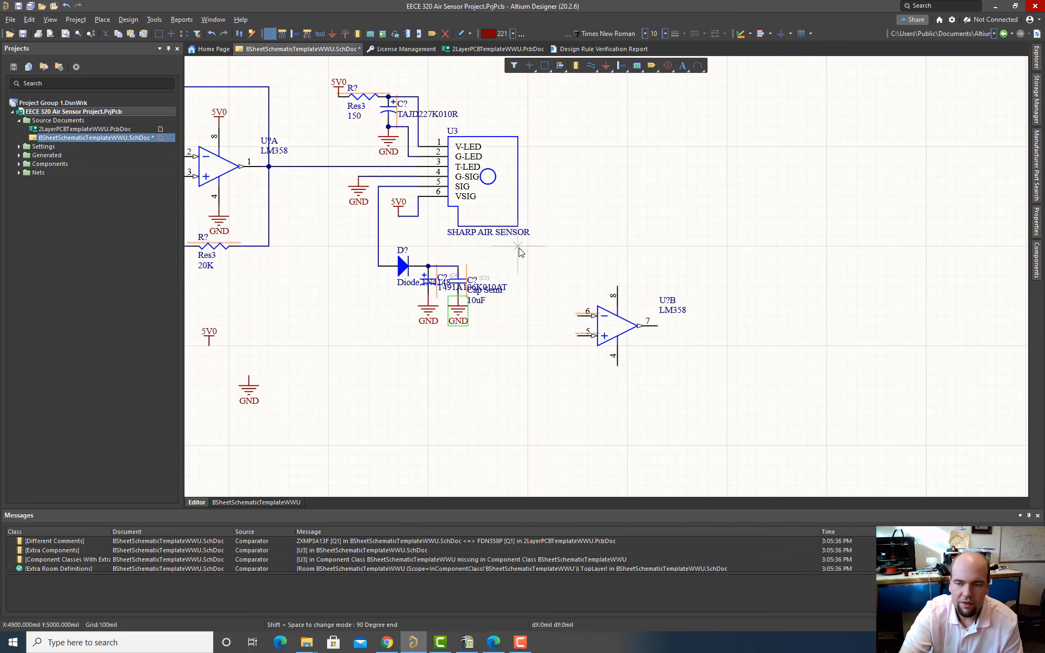
key(Escape)
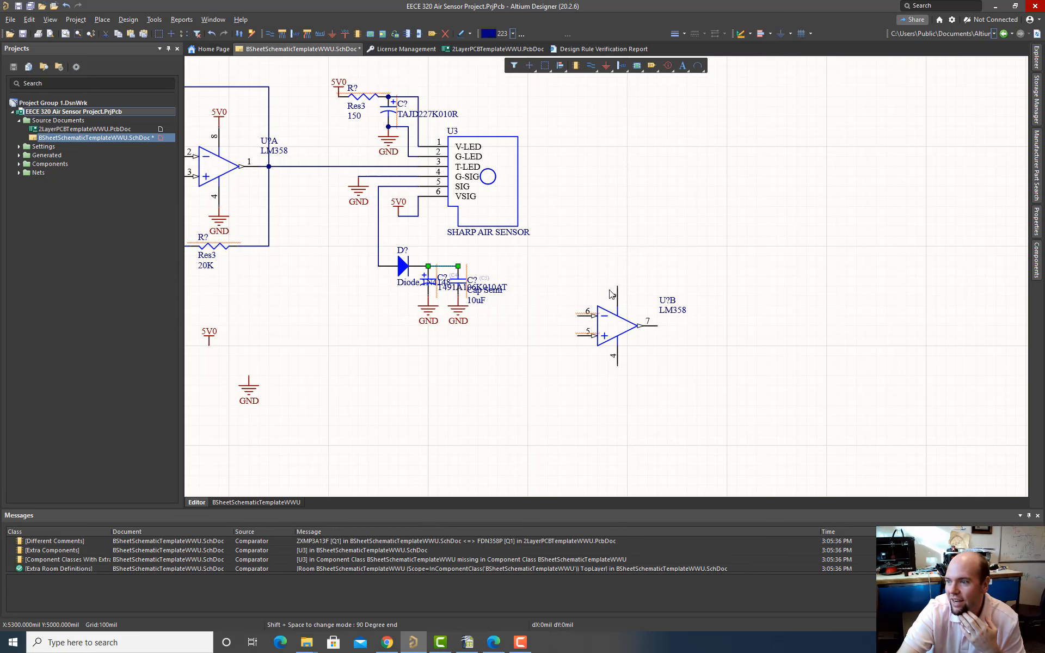
Step: Copy the oscillator's 1M resistor to the free side of the 10uF Cap Semi and ground its lower pin
right_drag(361, 308, 498, 318)
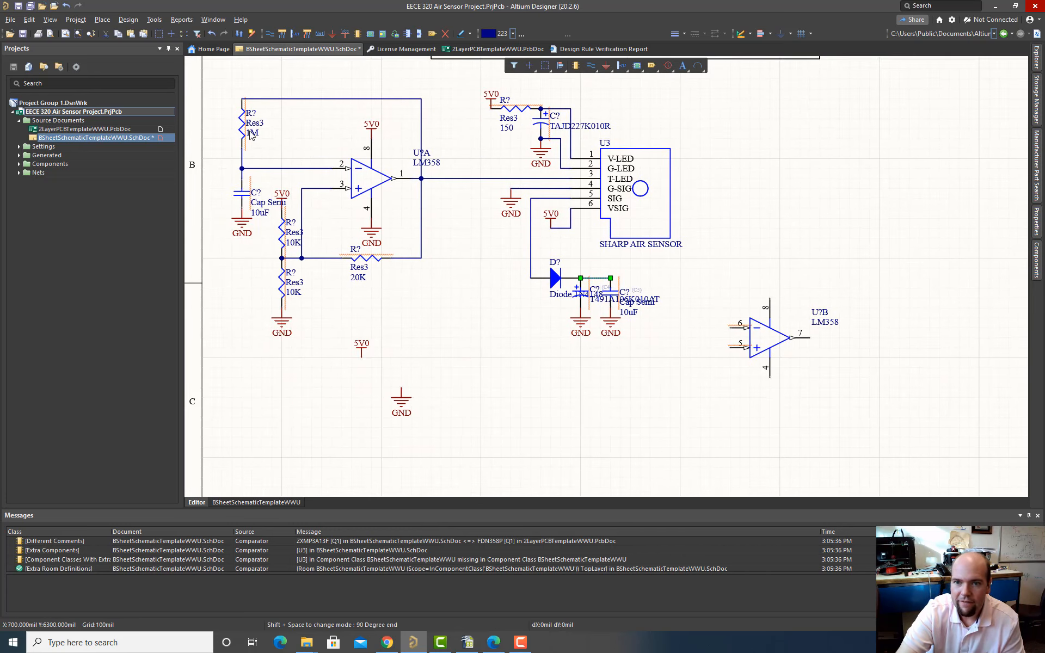
drag(244, 126, 665, 333)
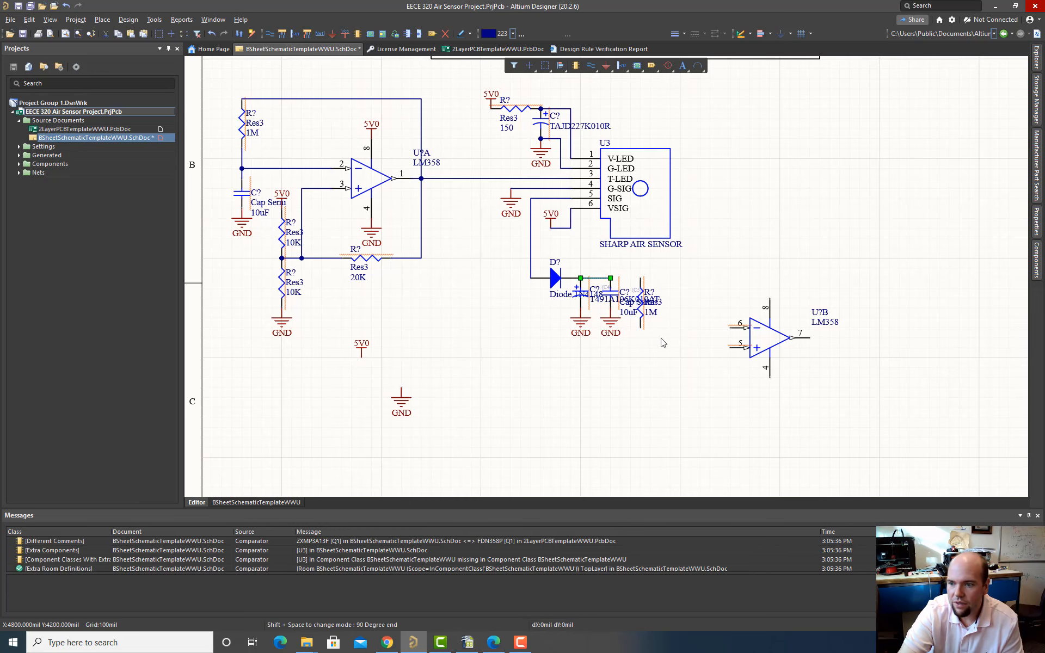
ctrl+scroll(662, 342, up, 3)
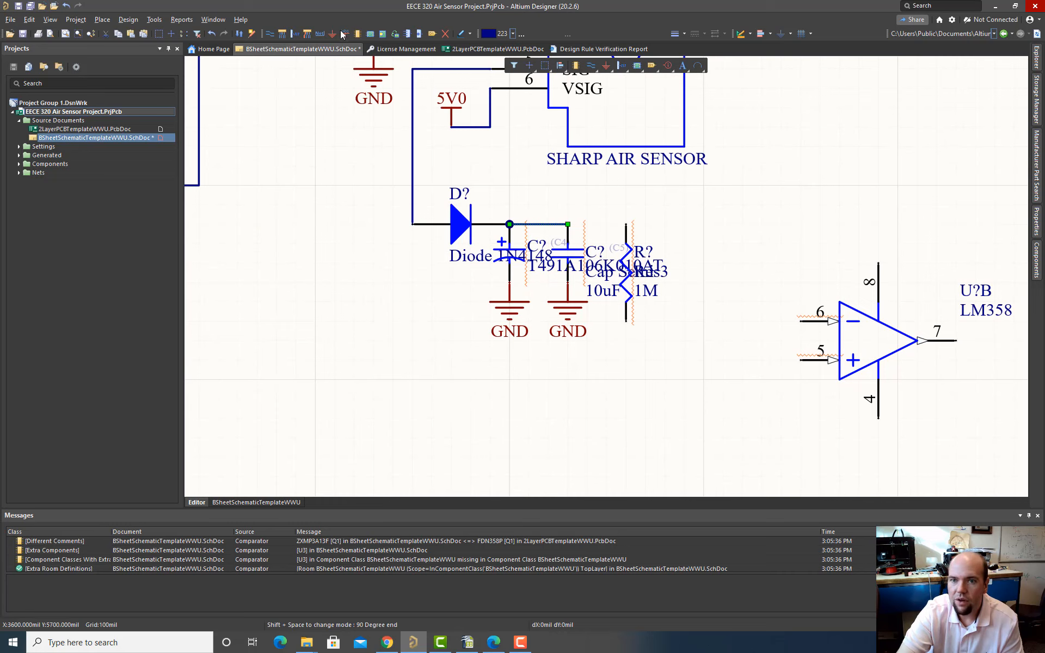
click(625, 323)
key(Escape)
Step: Wire the upper pin of the copied 1M resistor to the Cap Semi's upper pin
click(270, 34)
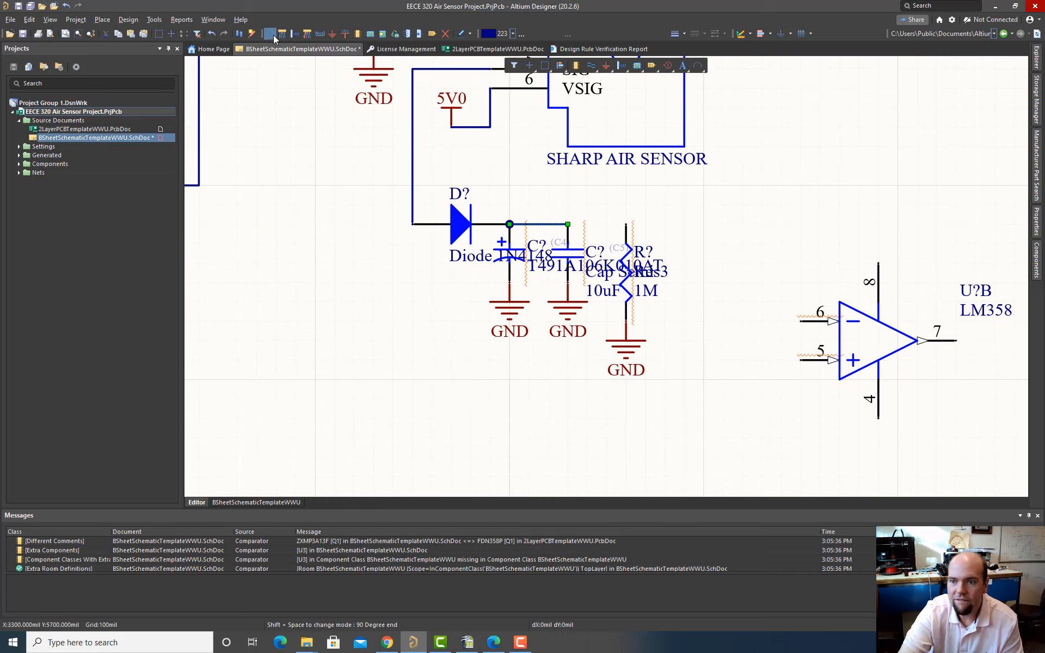
click(626, 225)
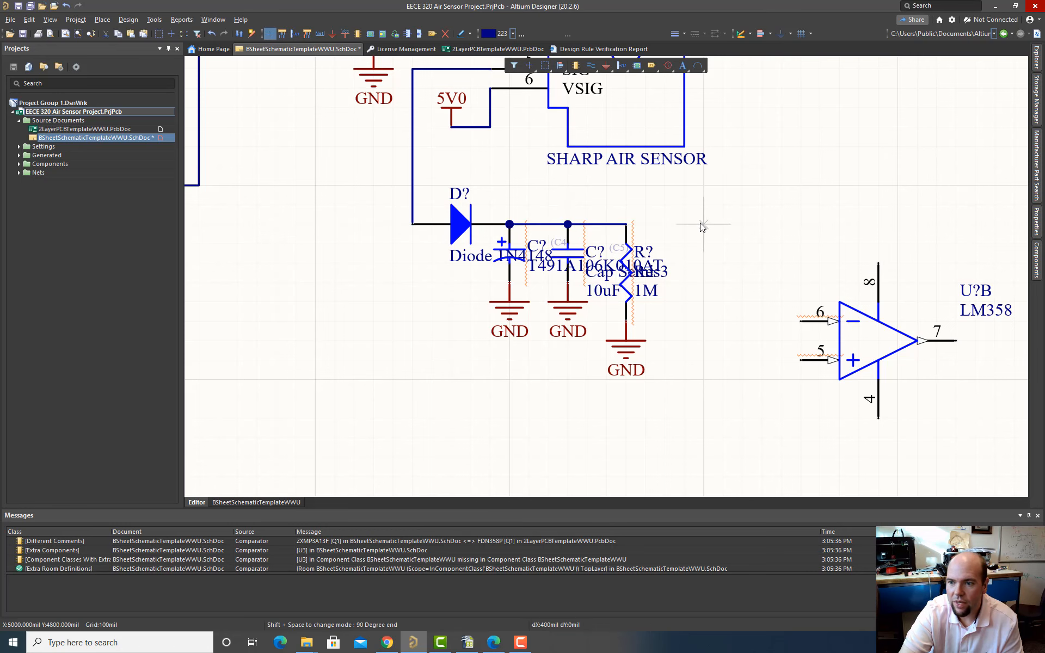
key(Escape)
Step: Move LM358 U?B so pin 5 lines up with the diode's output wire, and put the loose 5V0 and GND ports on pins 8 and 4
ctrl+scroll(710, 241, down, 2)
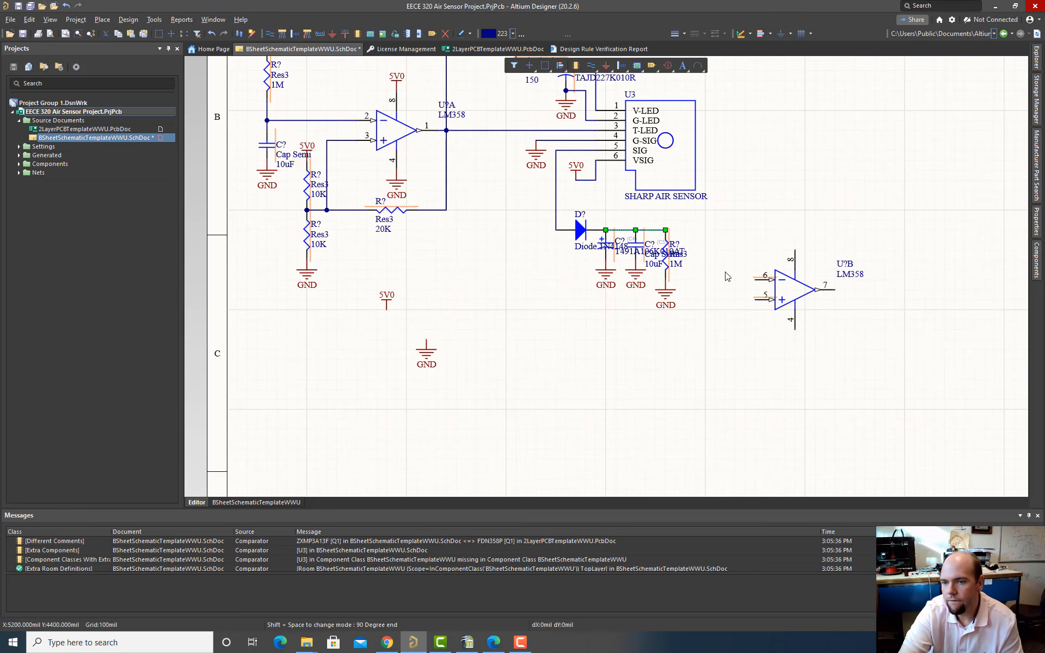
right_drag(726, 275, 649, 328)
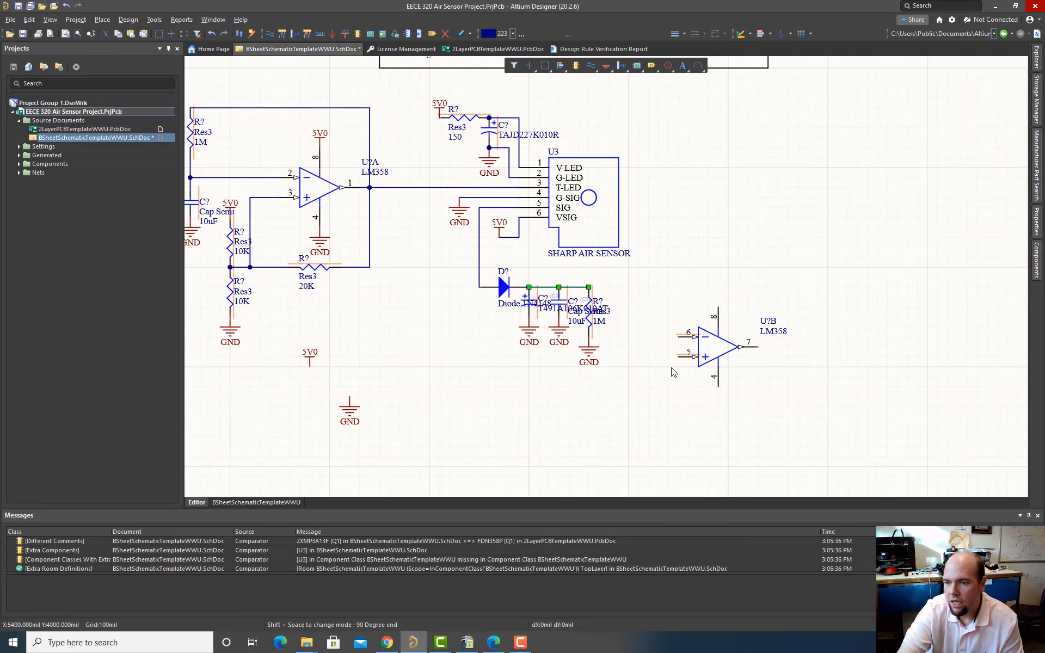
drag(721, 347, 701, 287)
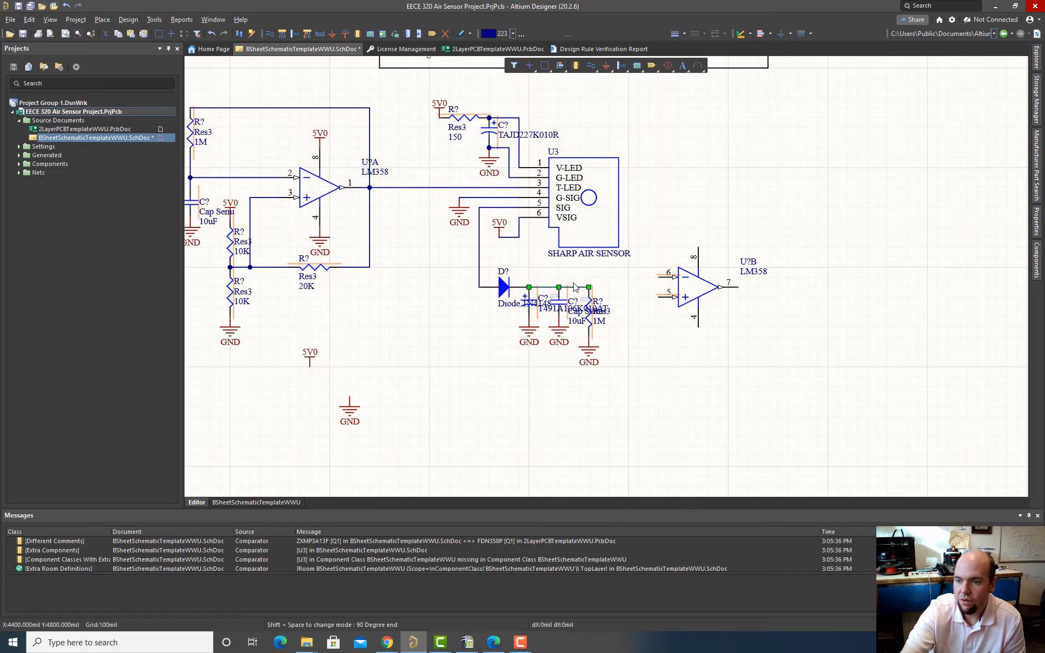
drag(658, 298, 656, 288)
click(619, 312)
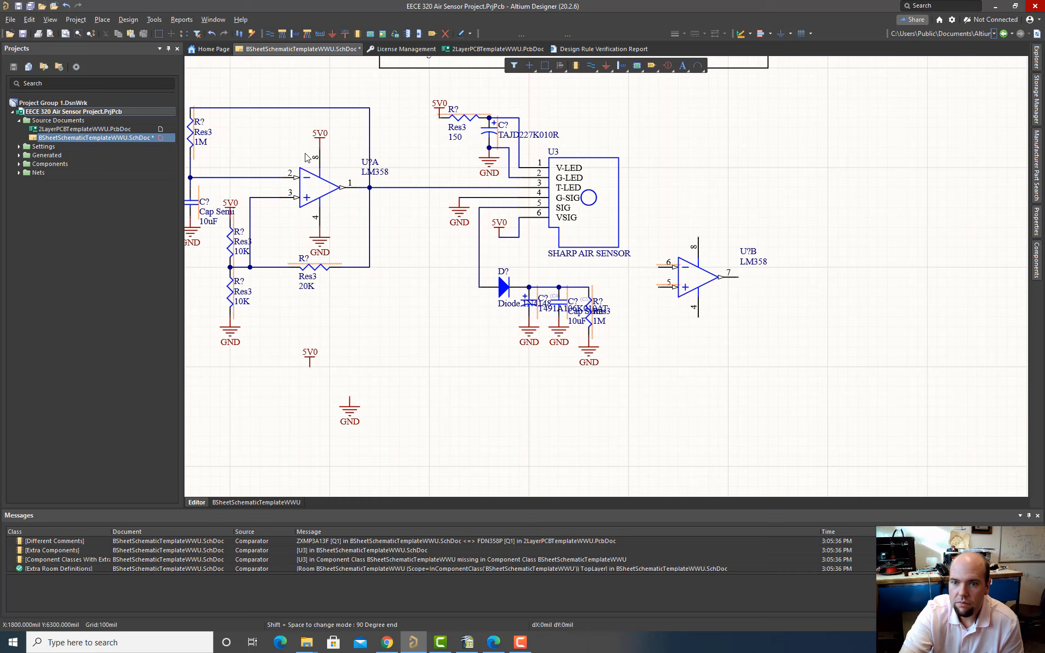
drag(313, 356, 701, 241)
drag(353, 415, 702, 335)
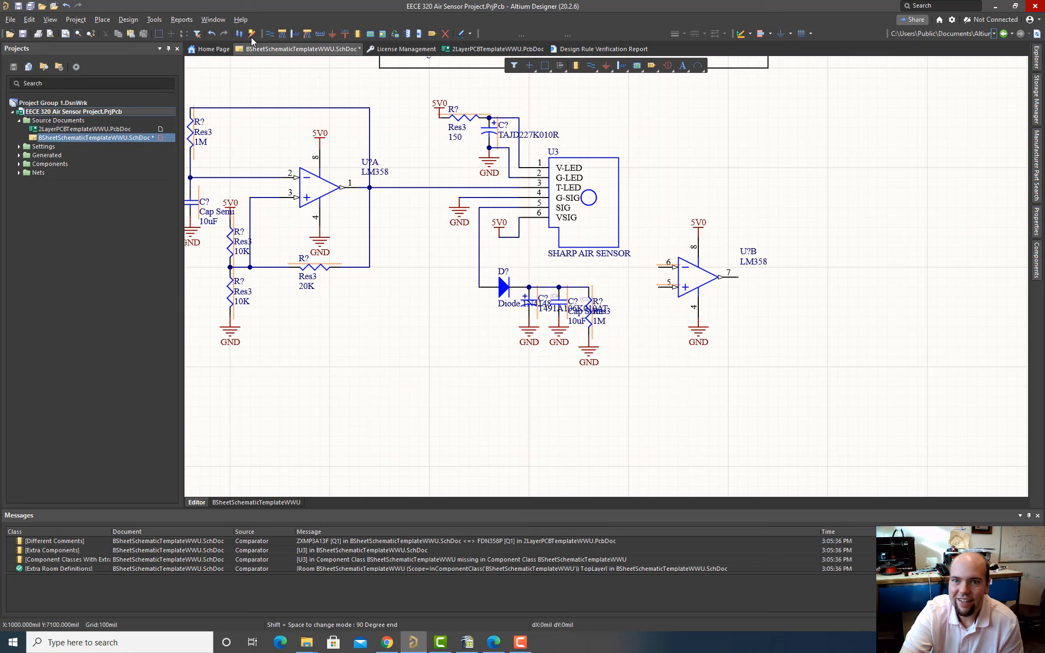
Step: Wire the 1M resistor's upper node to pin 5 of the LM358 U?B
click(270, 33)
click(589, 287)
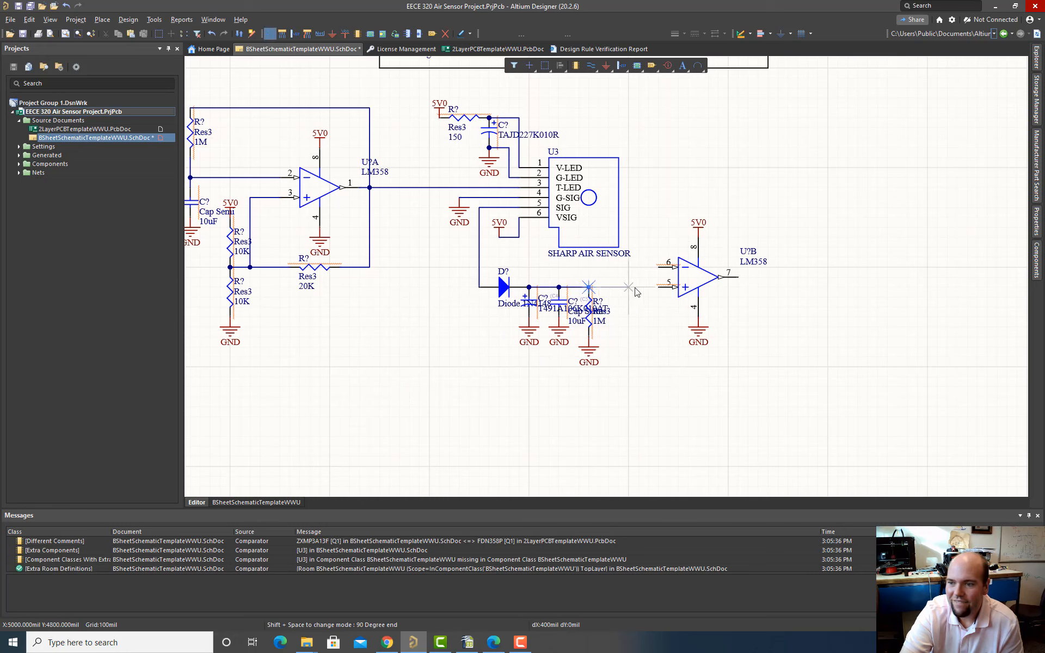
click(658, 287)
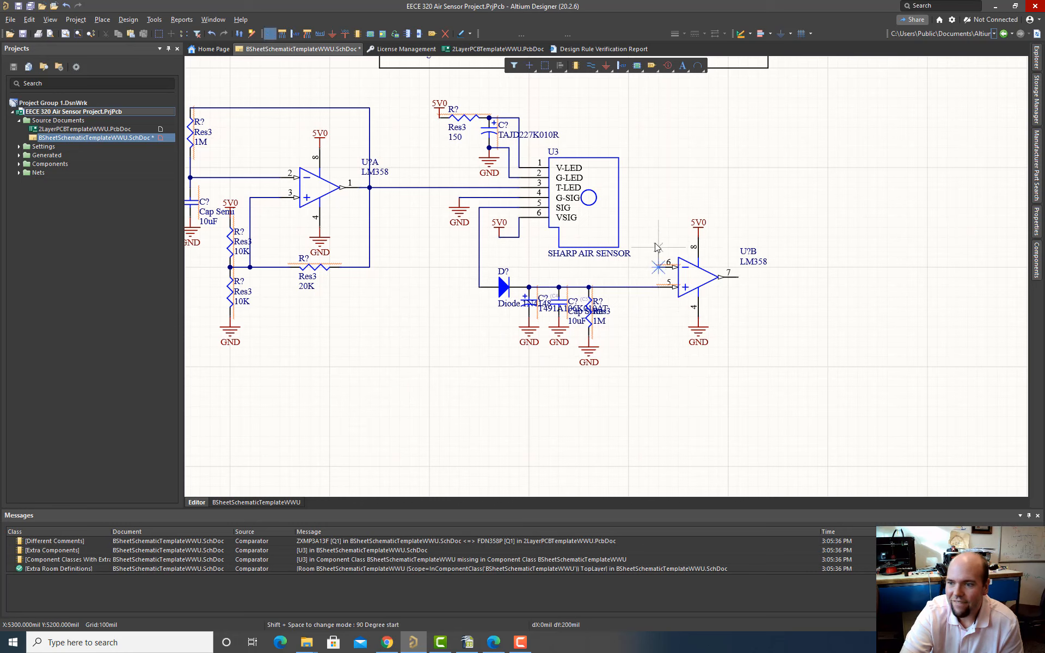
Step: Wire a feedback loop over U?B from pin 6 to output pin 7, with its vertical segment at the end of pin 6
click(668, 198)
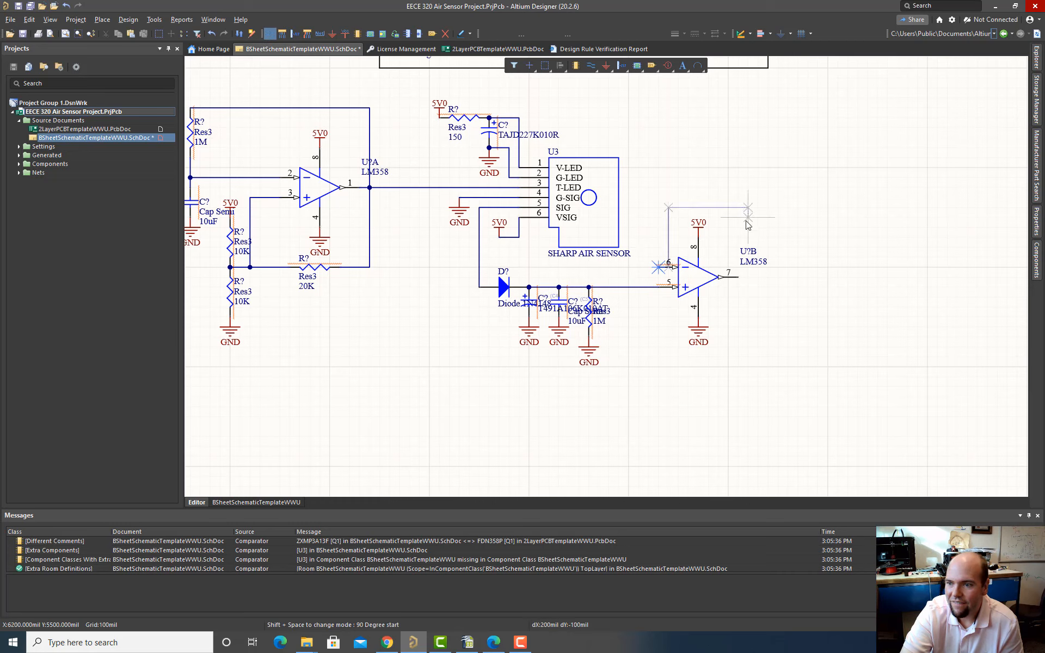
click(737, 278)
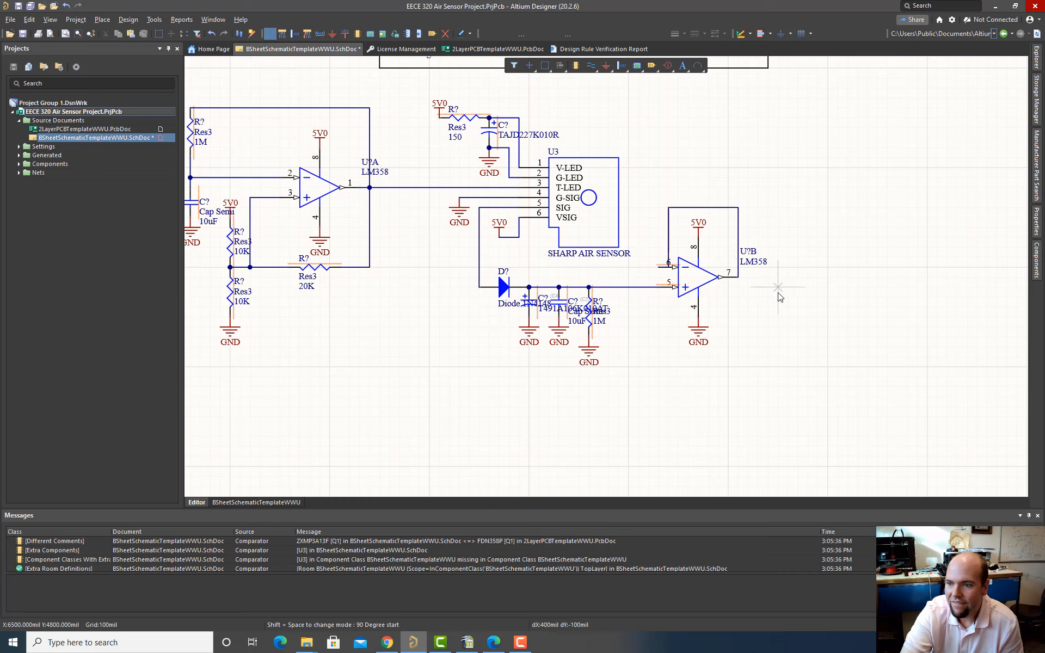
key(Escape)
click(670, 245)
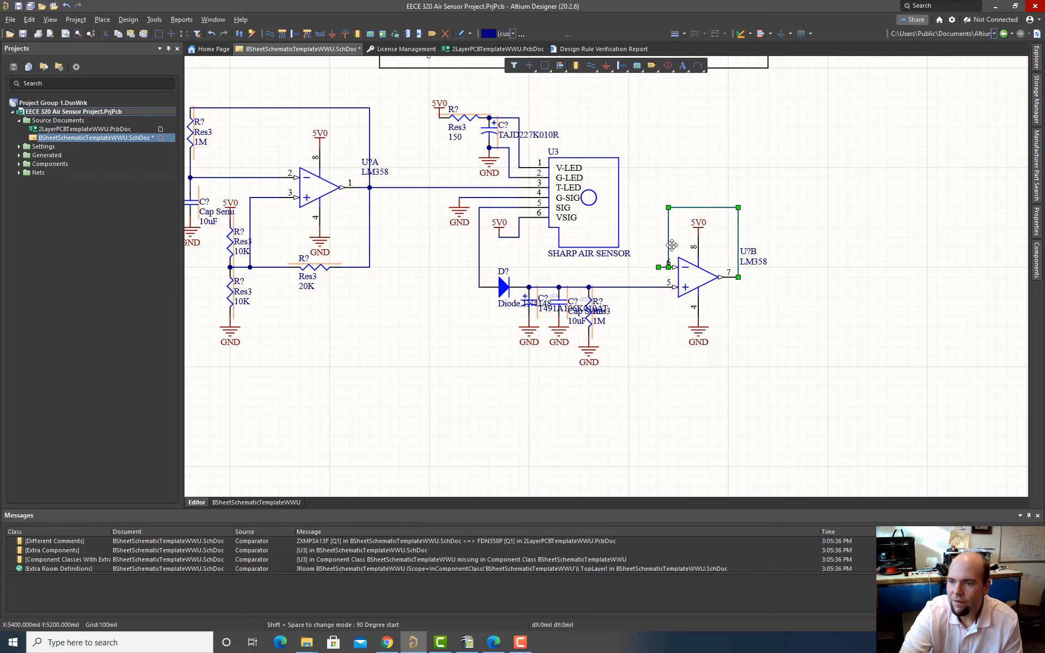
drag(669, 242, 658, 241)
click(631, 254)
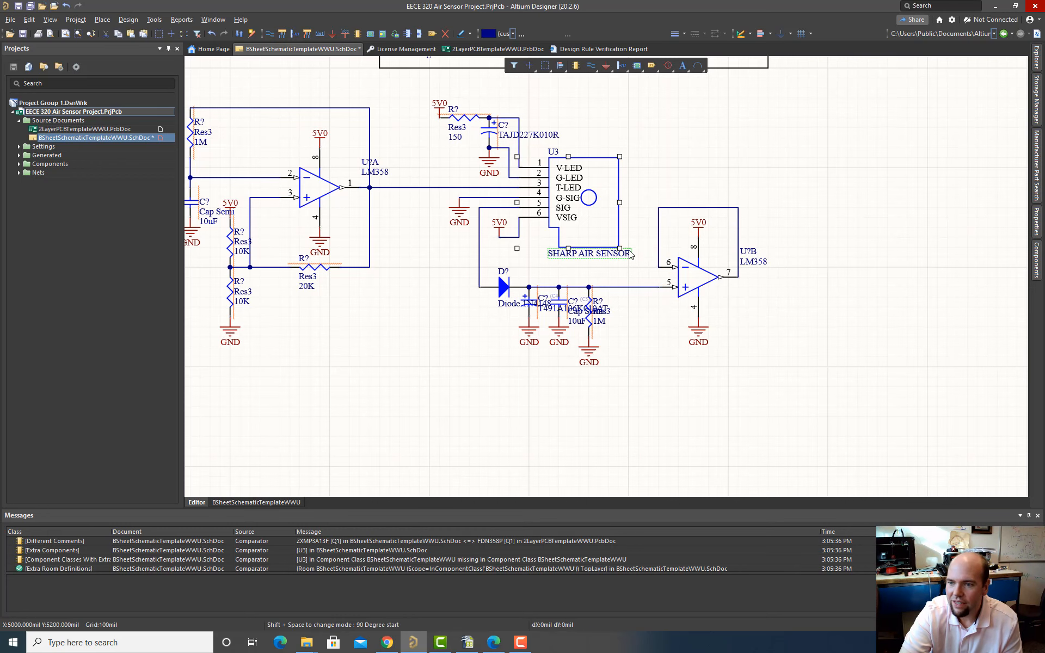
Step: Save the schematic document
ctrl+scroll(750, 329, down, 3)
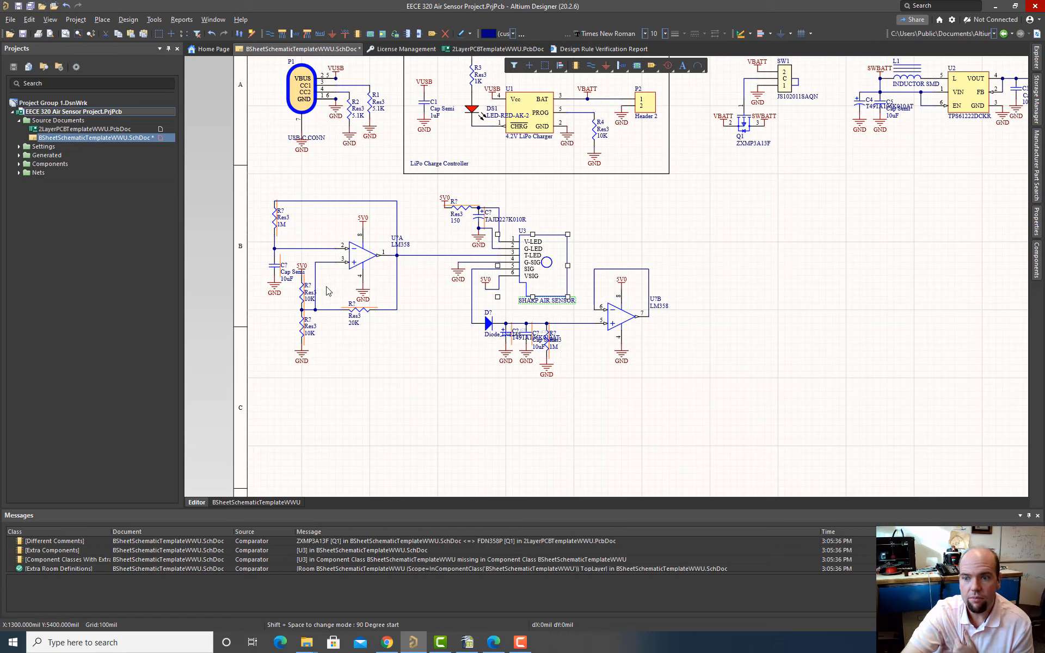
click(154, 20)
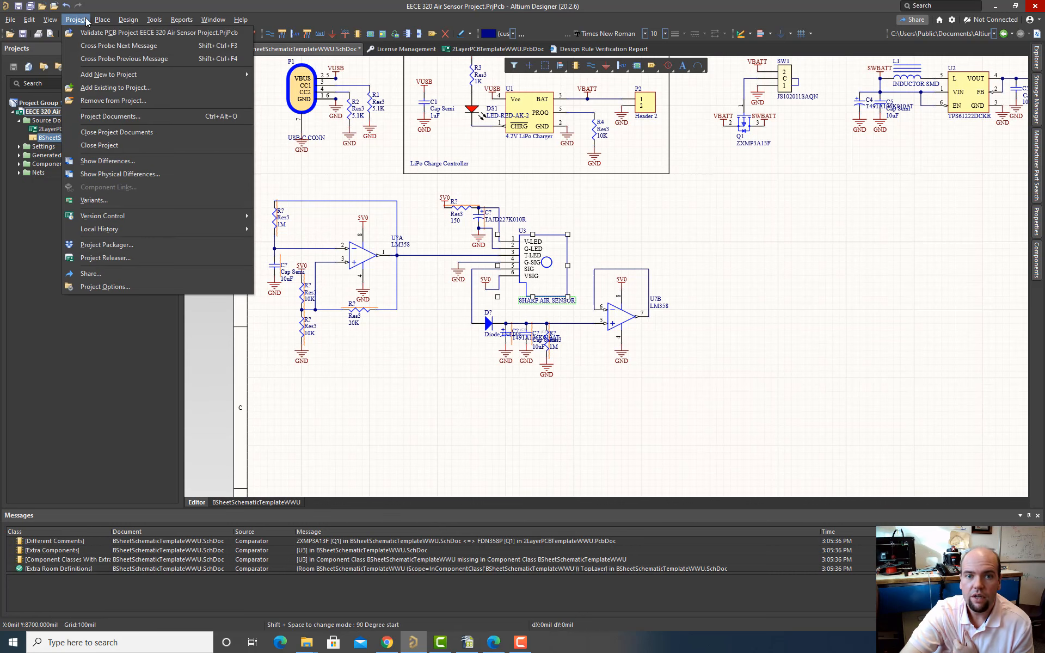
click(31, 142)
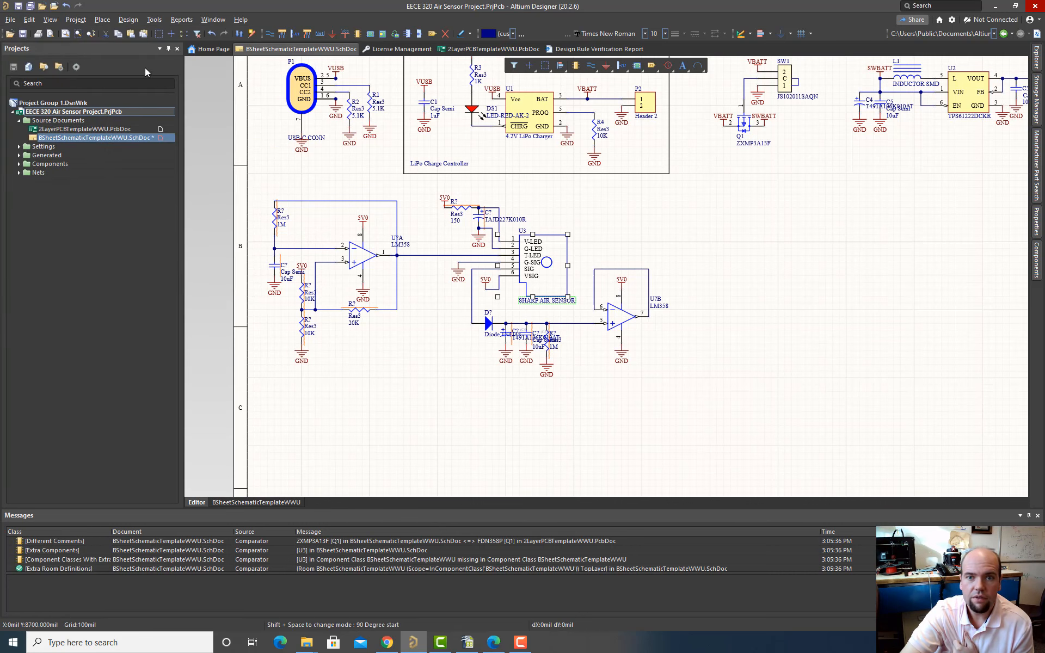
click(154, 19)
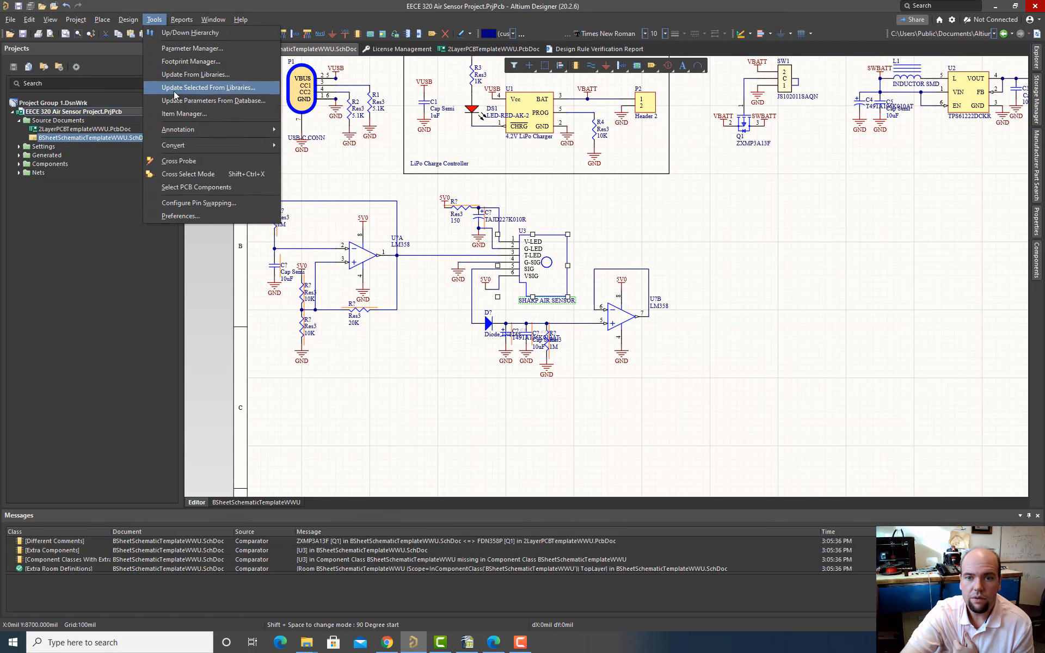
click(193, 116)
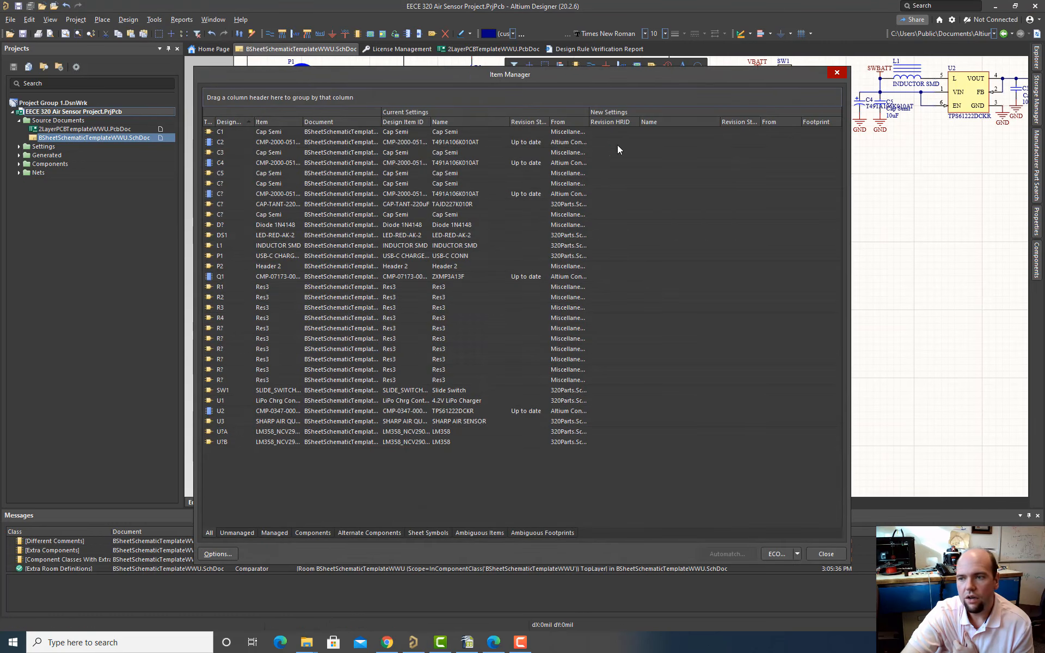
click(835, 73)
Step: Annotate the schematic quietly to number all unassigned designators and accept the proposed changes
click(154, 20)
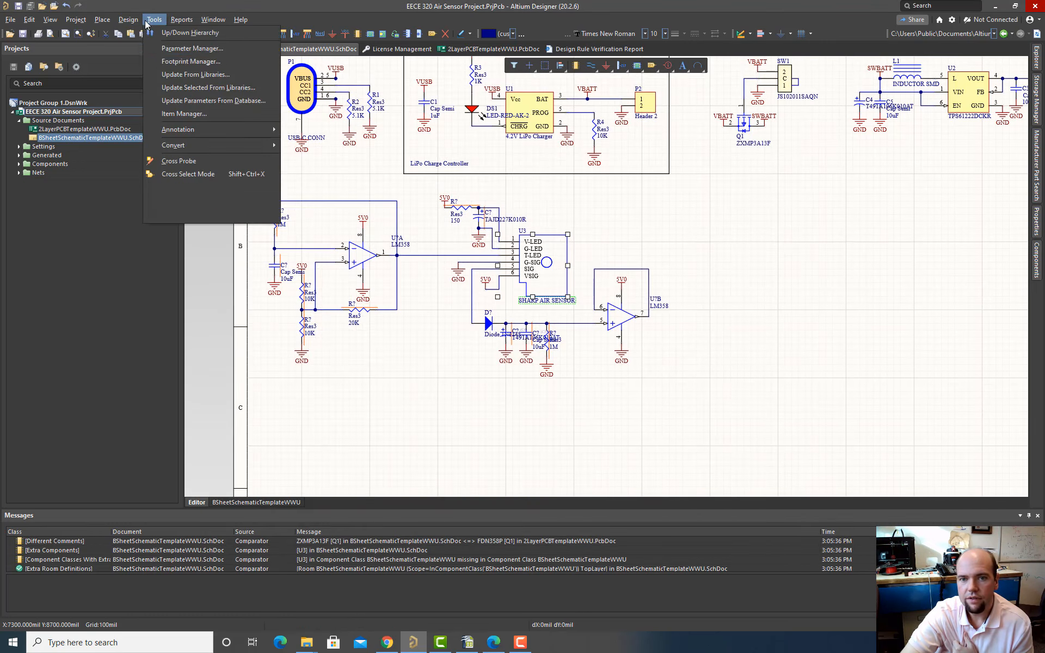
mouse_move(218, 131)
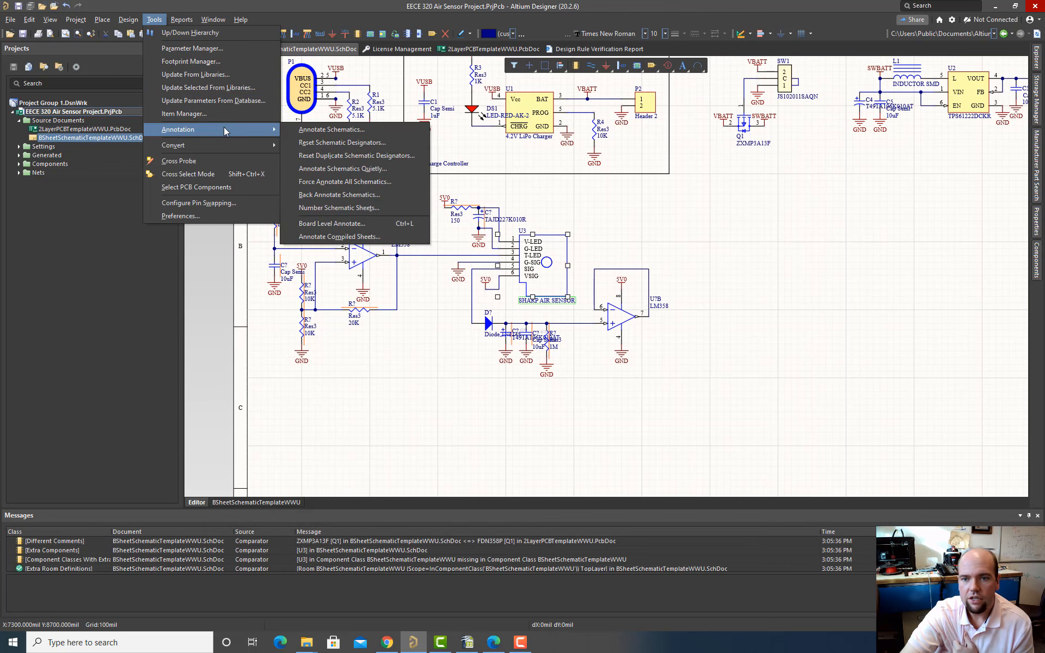
click(316, 170)
click(539, 344)
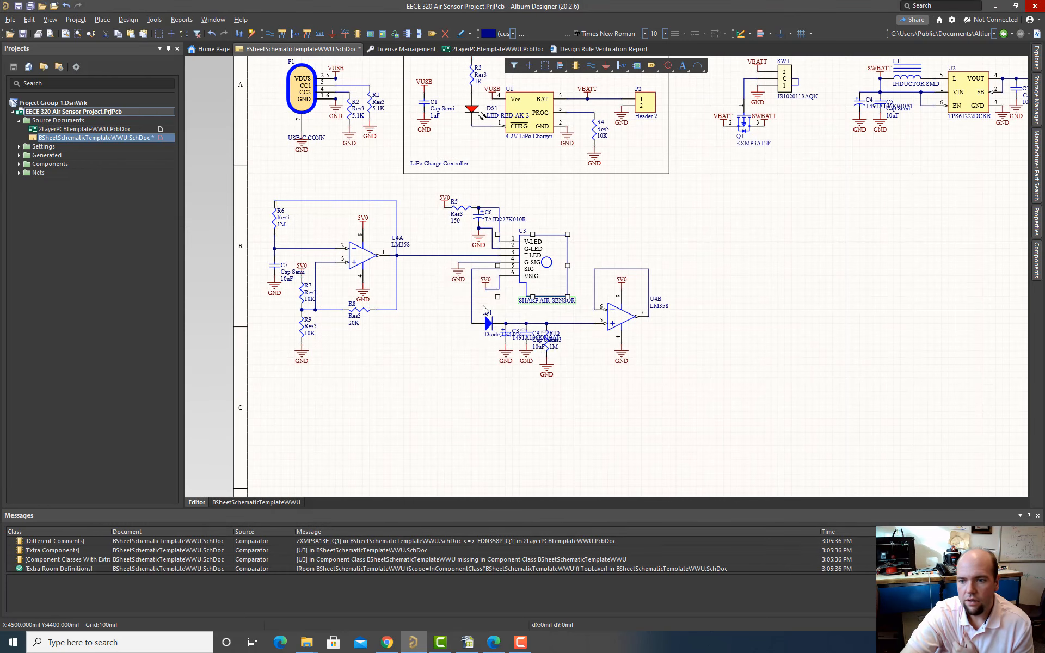
Step: Update 2LayerPCBTemplateWWU.PcbDoc from the schematic by executing the engineering change order, and close it
click(155, 19)
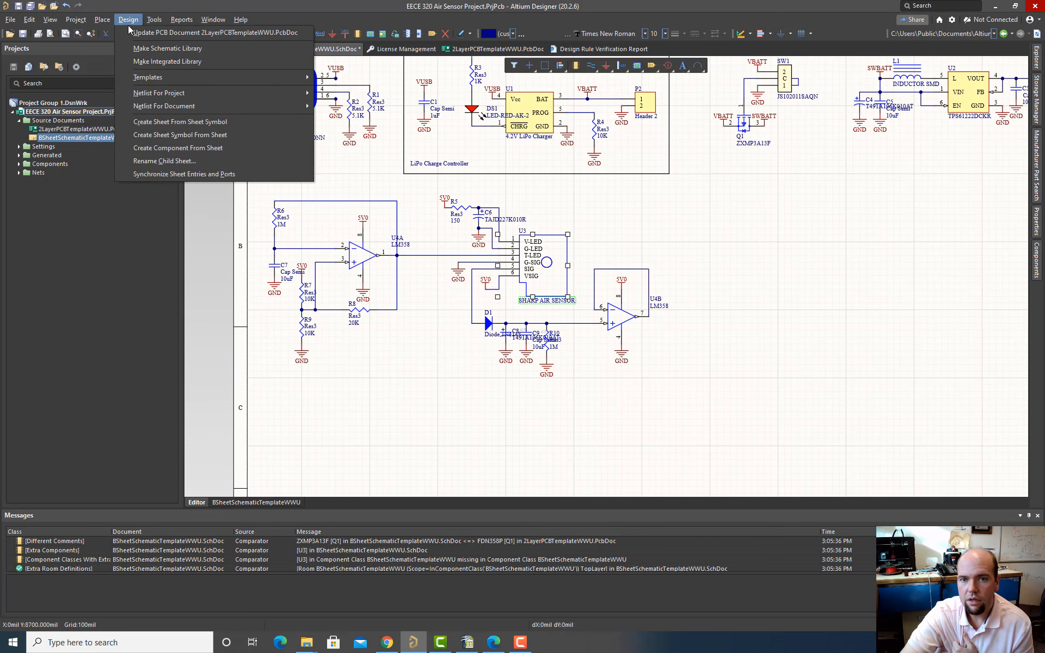
click(185, 33)
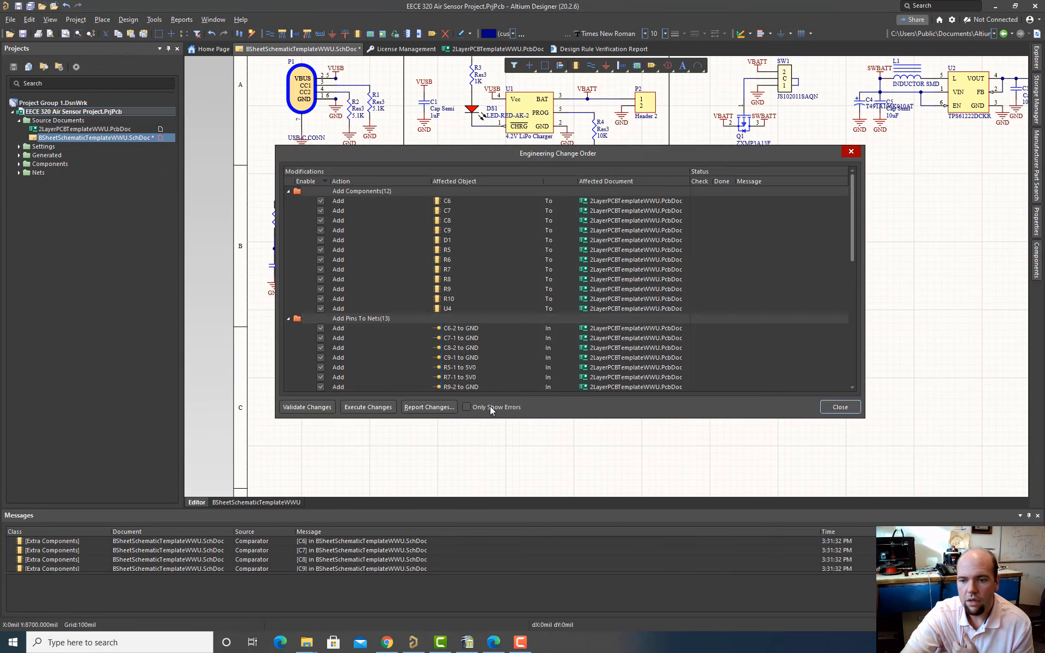
click(383, 408)
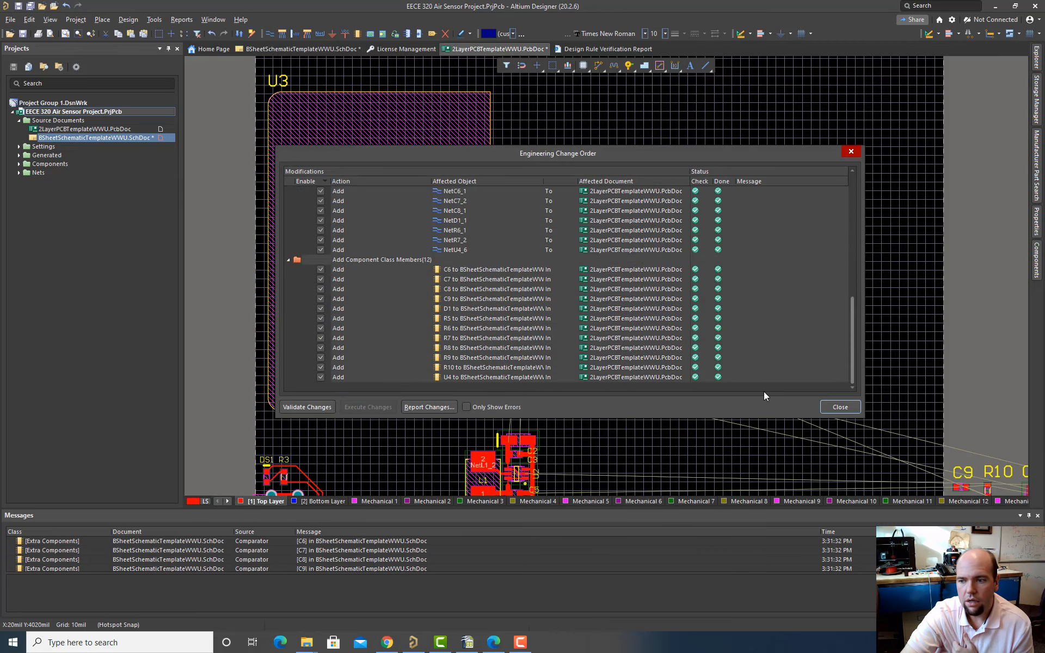
click(844, 408)
Step: Find and select all similar text objects whose string type is Designator and text height is 60mil, starting from R10's designator
right_drag(907, 378, 513, 186)
click(603, 281)
right_click(604, 282)
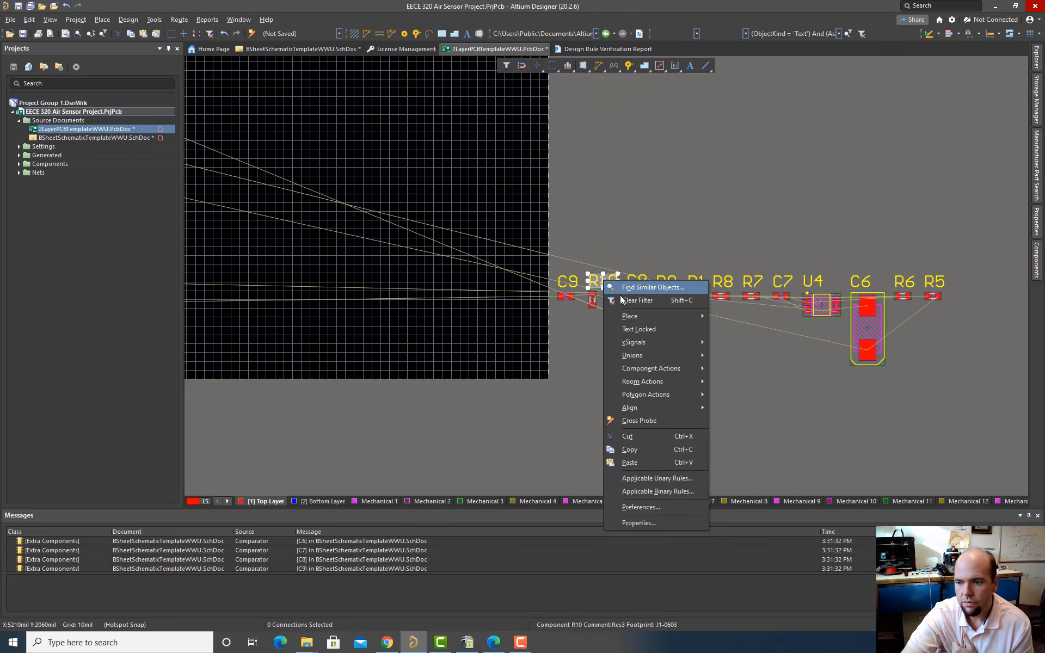
click(641, 287)
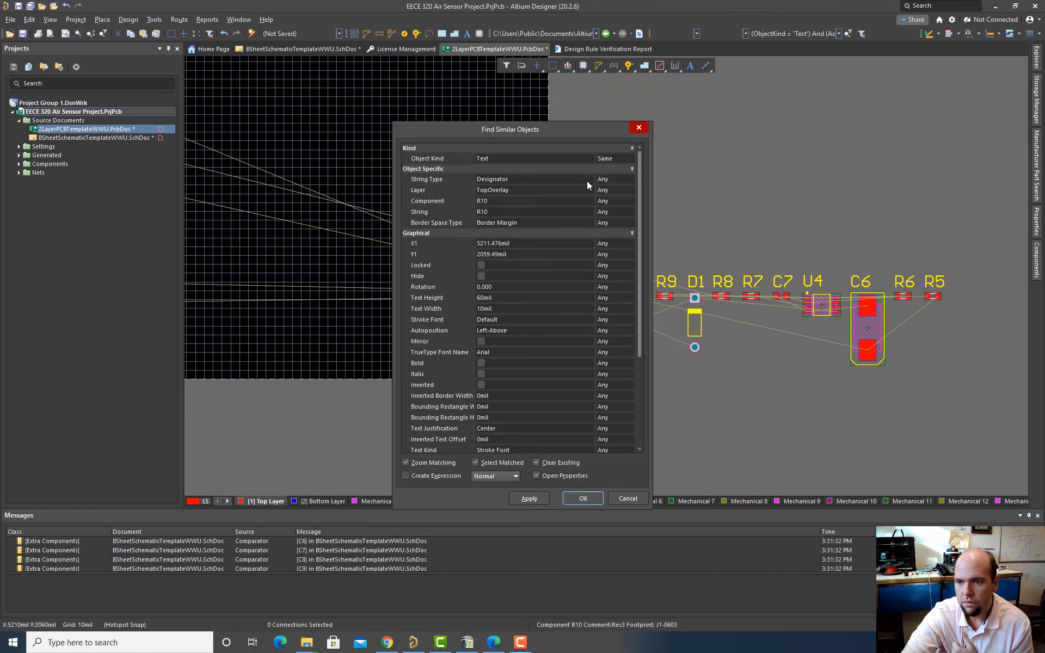
click(616, 180)
click(631, 179)
click(609, 201)
scroll(526, 293, down, 1)
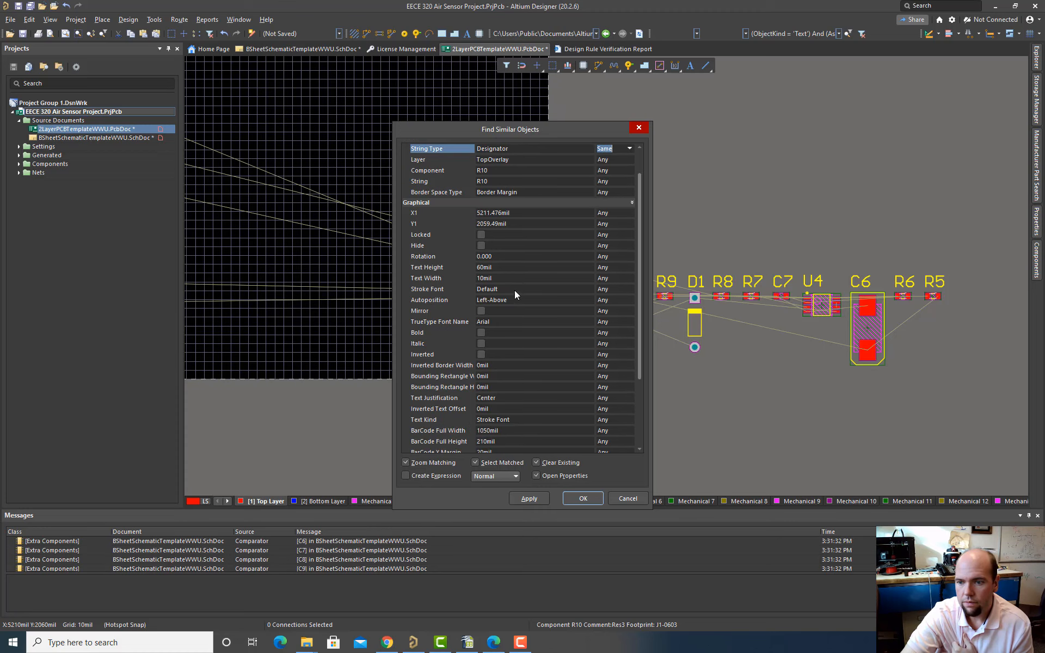
click(487, 267)
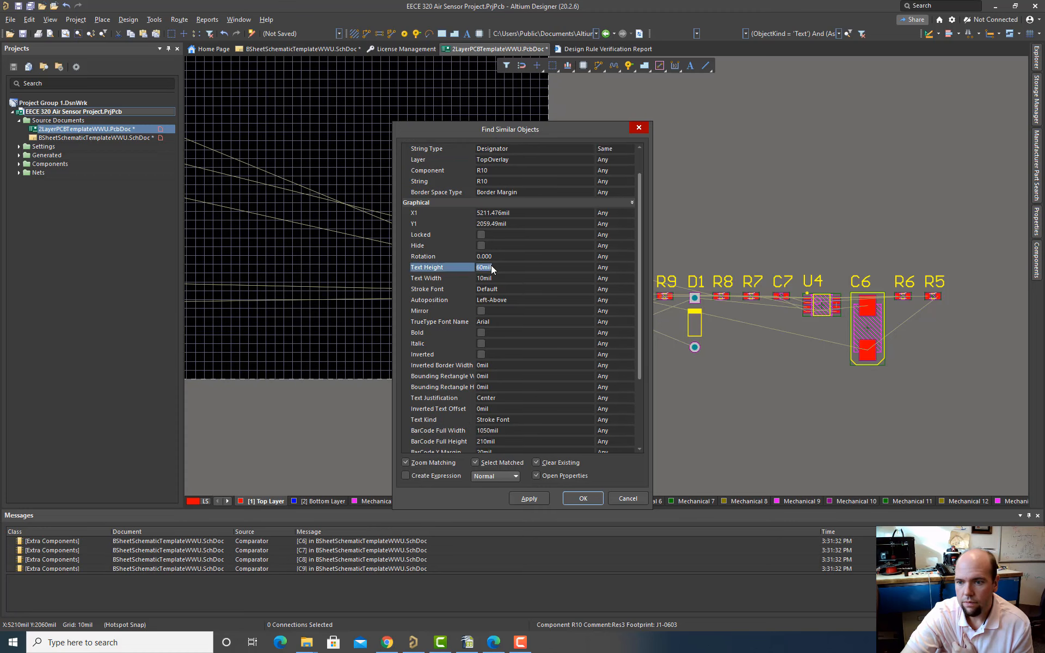
click(628, 267)
click(610, 289)
click(576, 499)
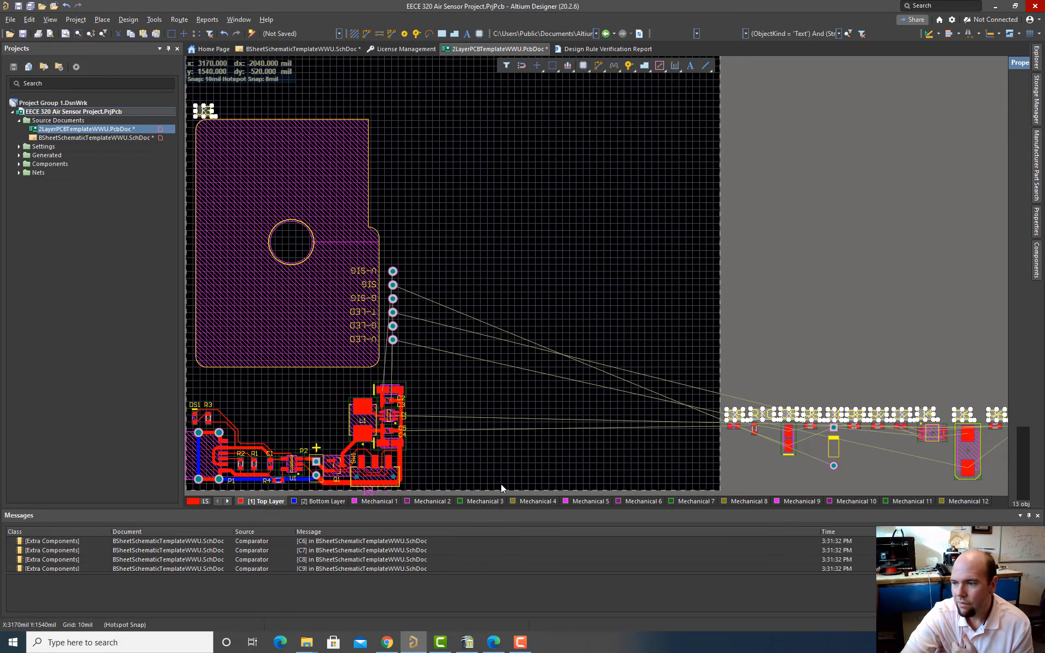
Step: Set the selected designators to a text height of 30mil and a stroke width of 6mil
click(1036, 223)
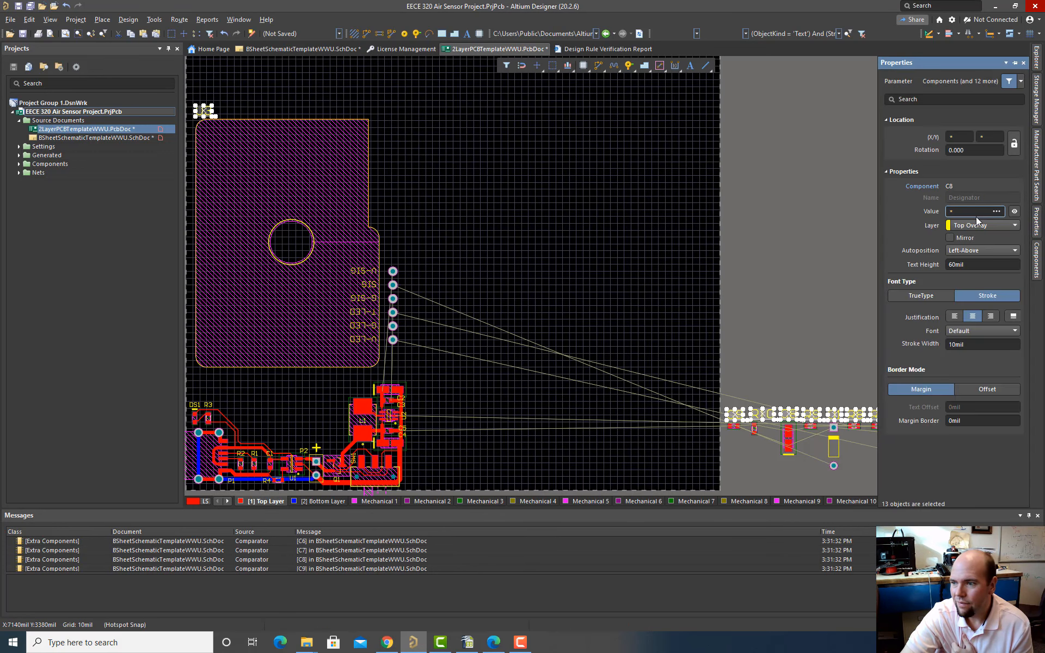
click(969, 264)
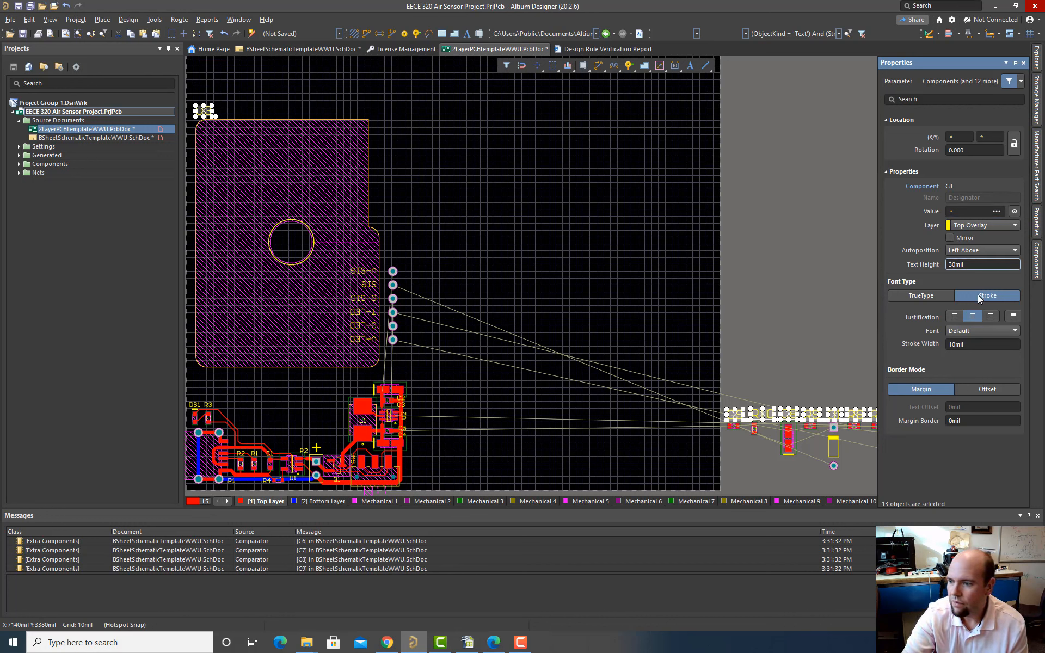
click(978, 345)
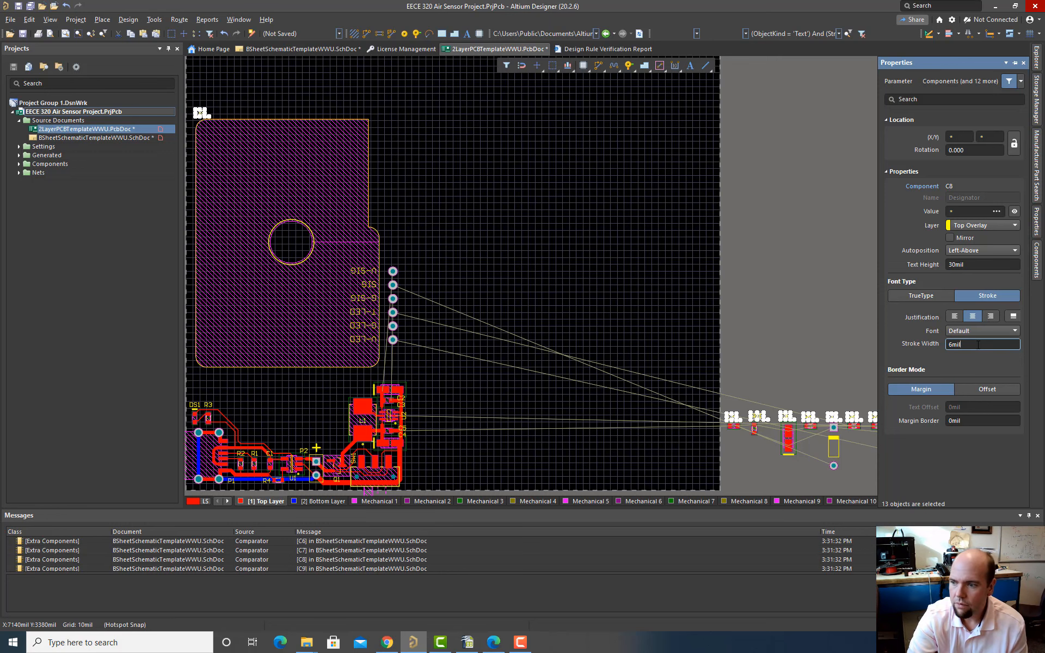
key(Return)
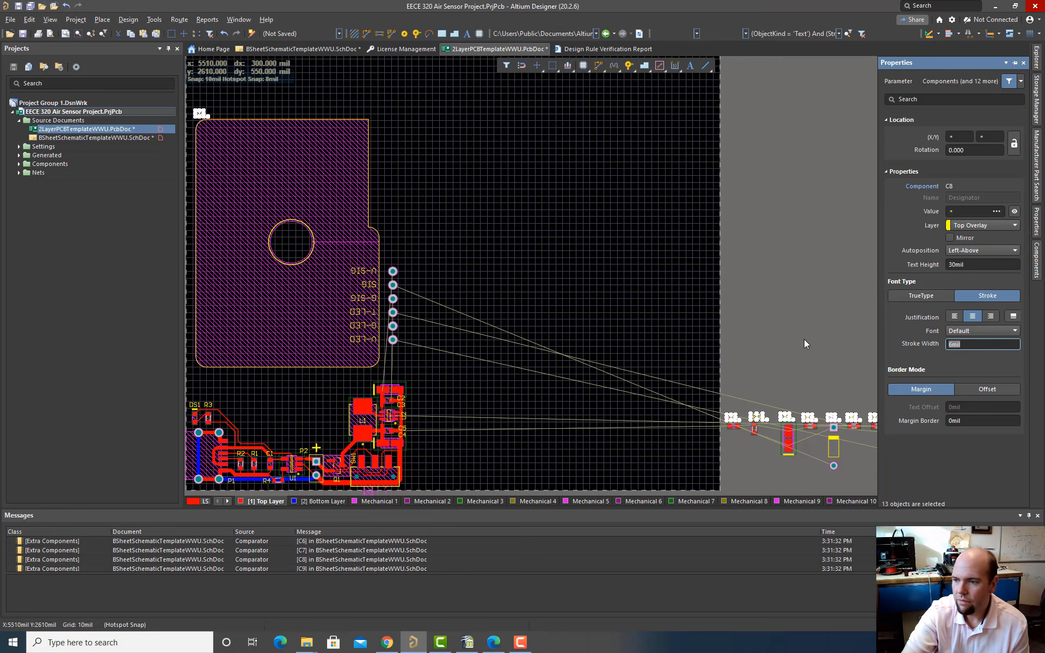
Step: Select all the newly imported components beside the board by area and move the row leftward toward the sensor U3
ctrl+scroll(756, 289, down, 5)
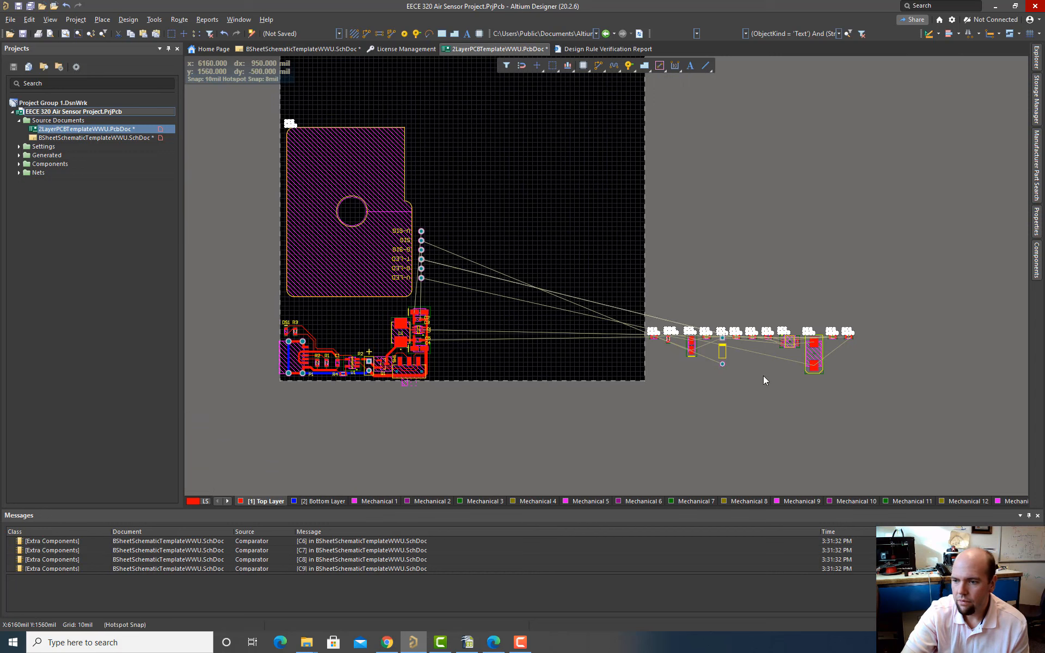
key(s)
key(i)
click(894, 304)
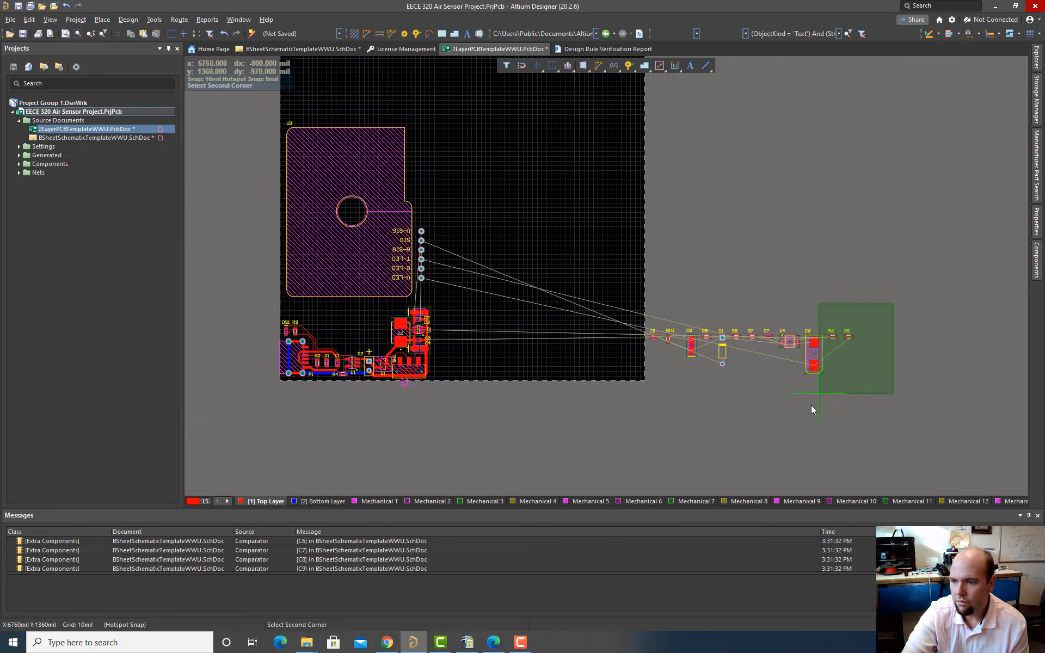
click(663, 419)
drag(814, 354, 666, 298)
ctrl+scroll(588, 300, up, 5)
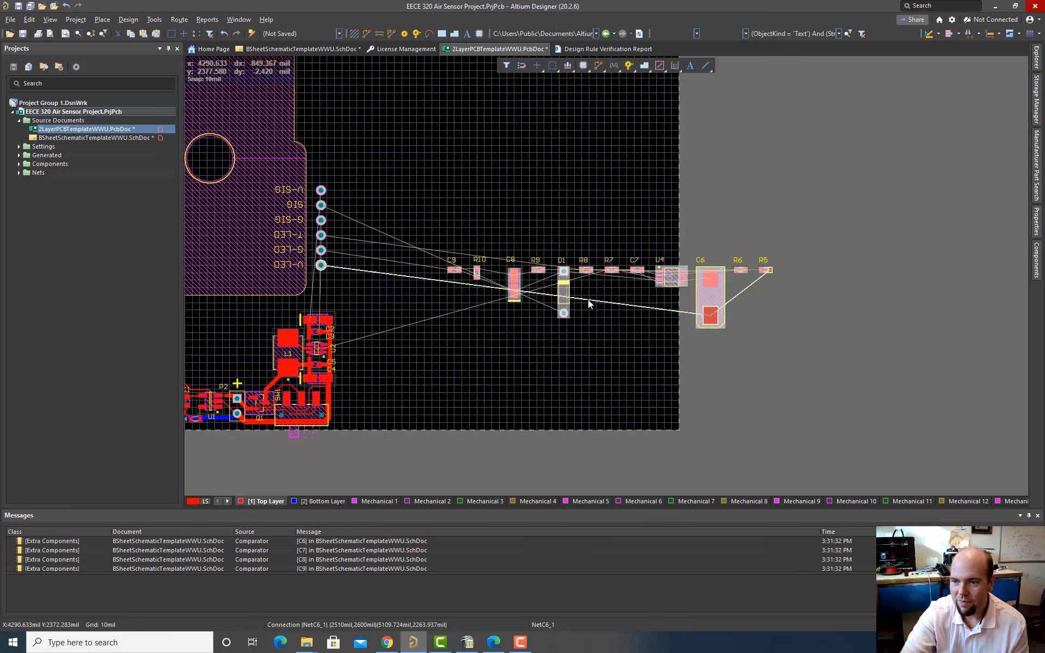
Step: Check the U4 op-amp connections in the schematic and the sensor datasheet's LED drive circuit, and return to the PCB layout
click(782, 291)
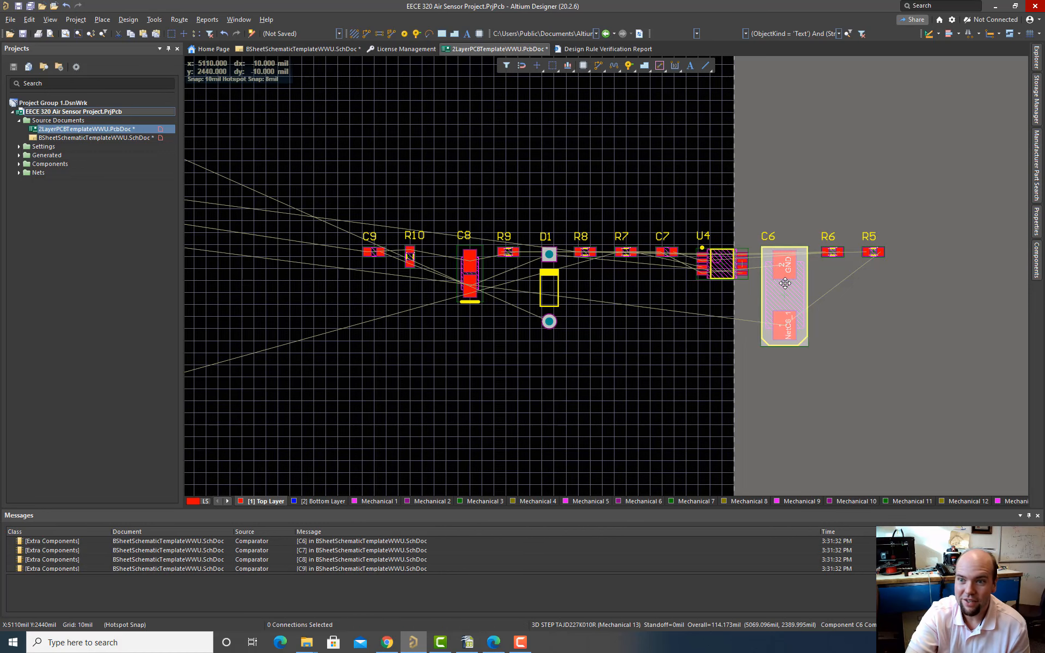
ctrl+scroll(712, 324, down, 3)
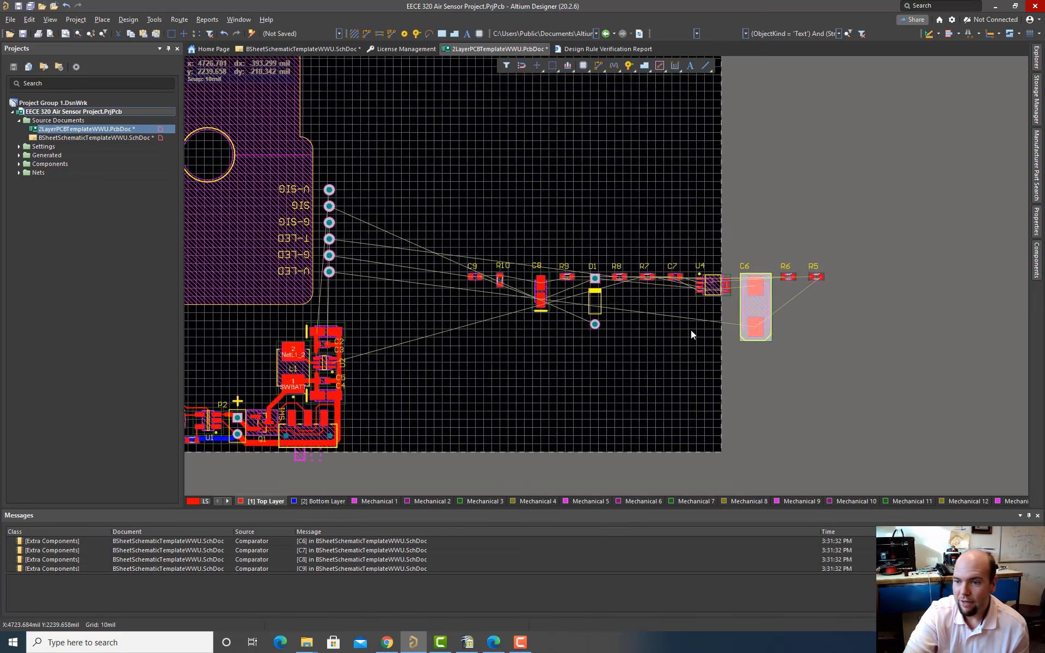
ctrl+scroll(710, 338, up, 1)
ctrl+scroll(778, 340, down, 1)
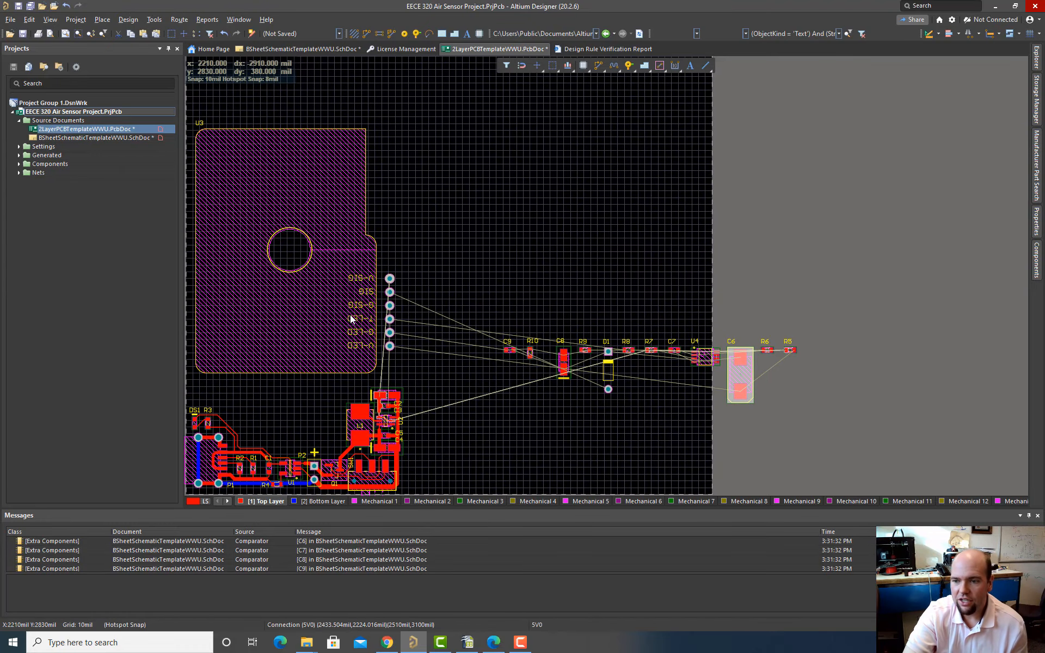
double_click(122, 139)
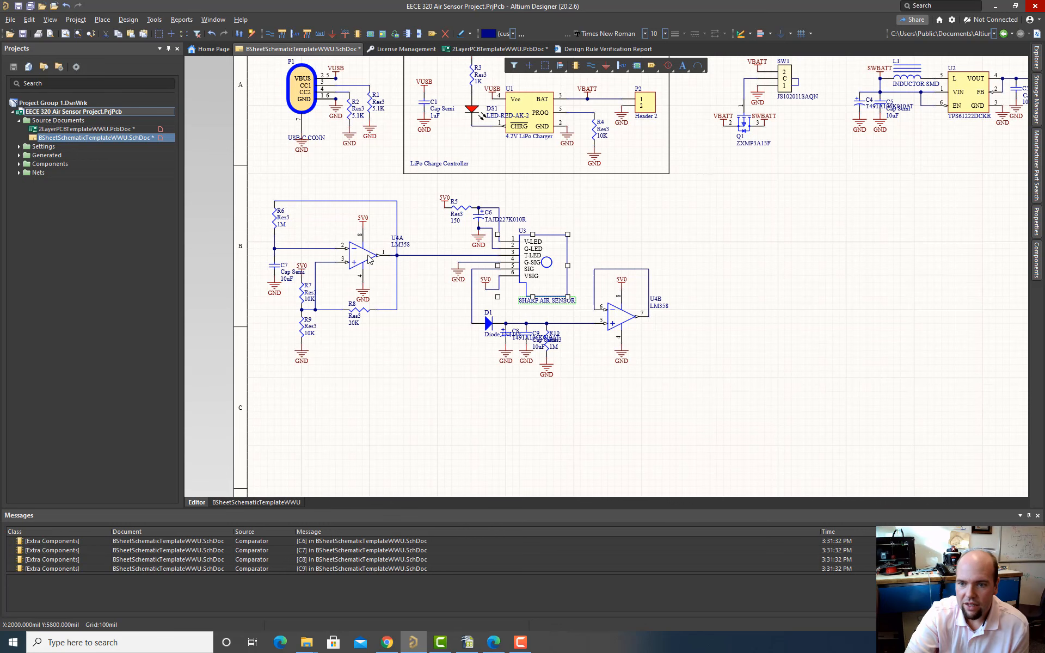
key(alt+Tab)
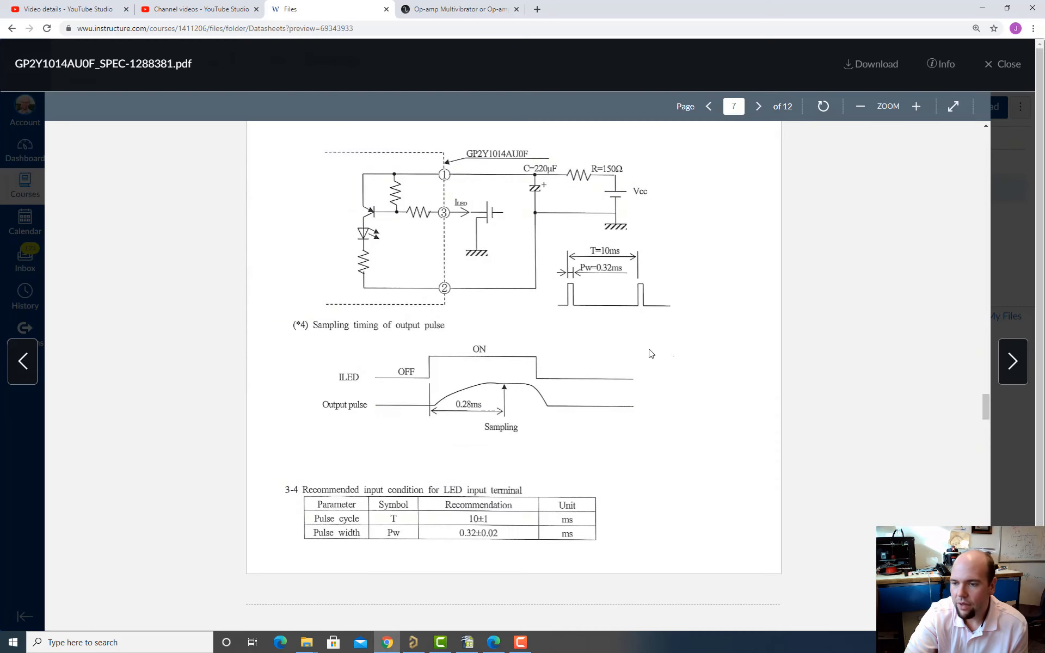
key(alt+Tab)
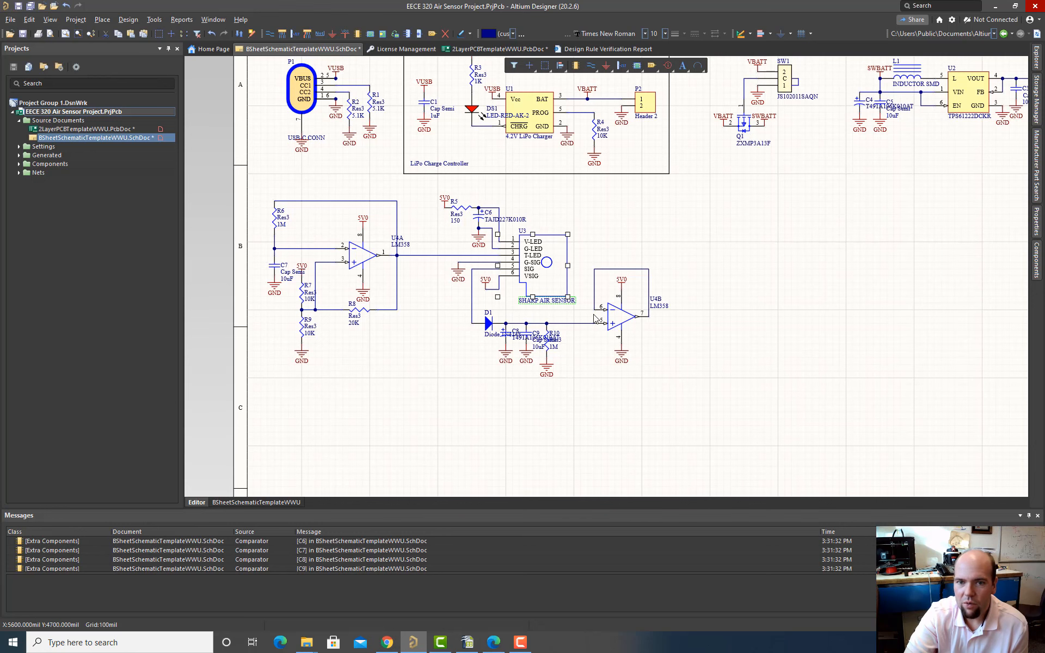
click(129, 131)
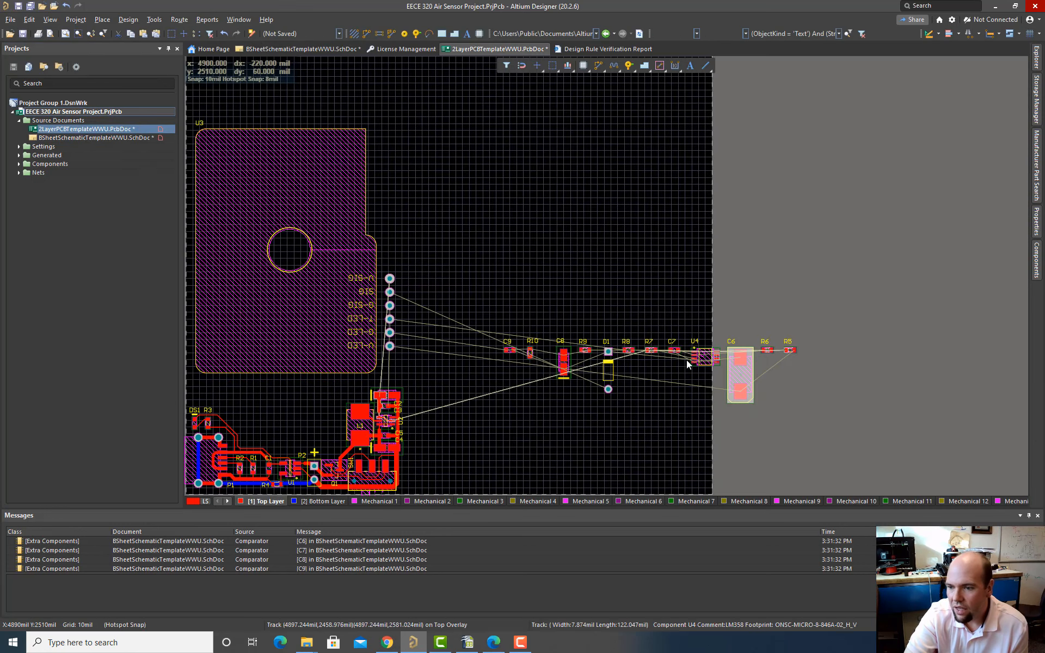
Step: Move U4 up into the open board area beside U3, and place R6 upright to the left of U4's upper pins
drag(703, 357, 567, 202)
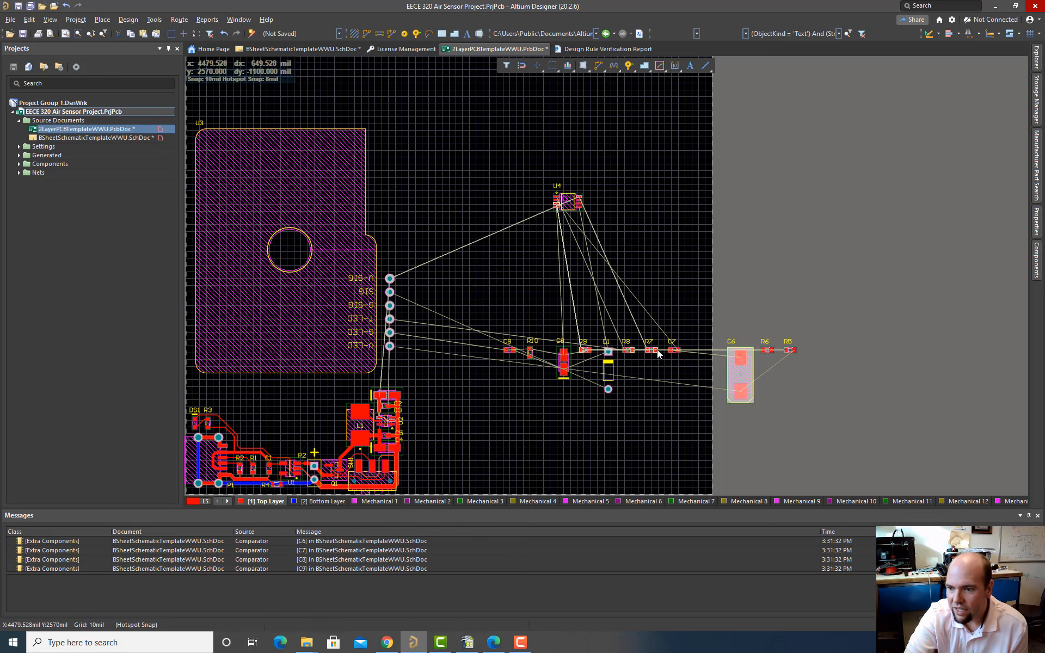
drag(770, 351, 540, 180)
ctrl+scroll(541, 201, up, 5)
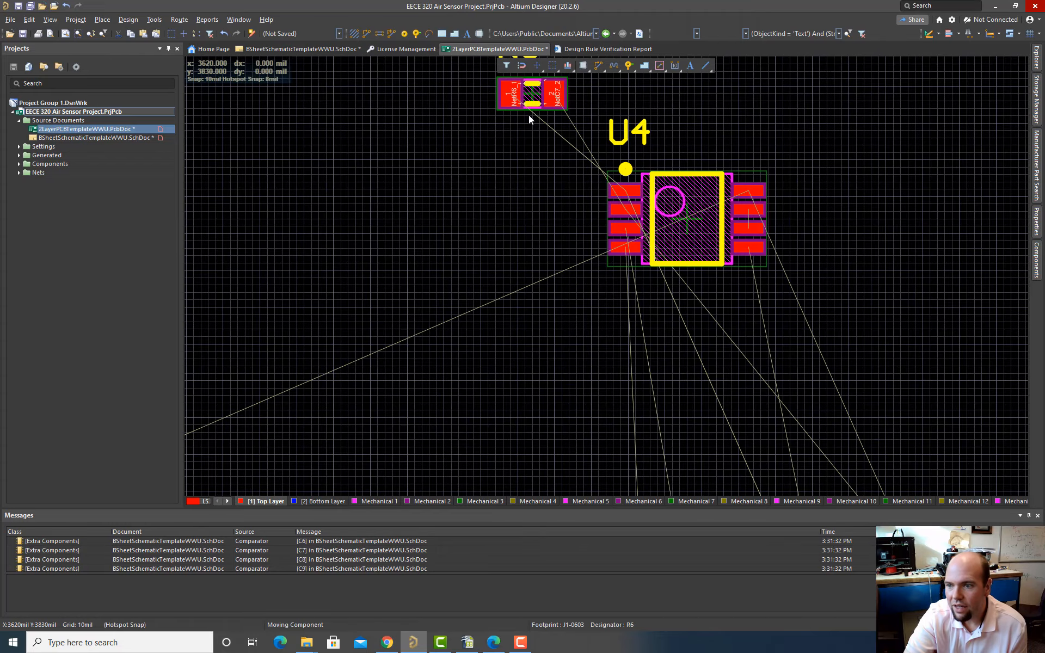
drag(529, 116, 548, 179)
key(space)
ctrl+scroll(632, 302, down, 3)
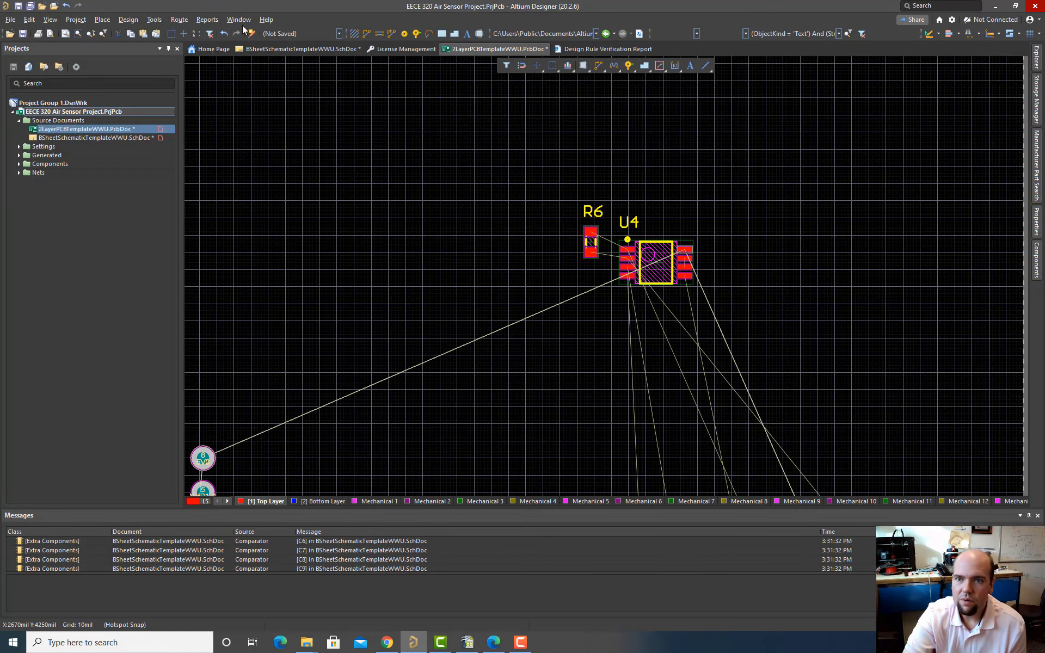
Step: Examine the U4A oscillator resistors in the schematic and the datasheet's pulse timing, and return to the PCB layout
double_click(96, 138)
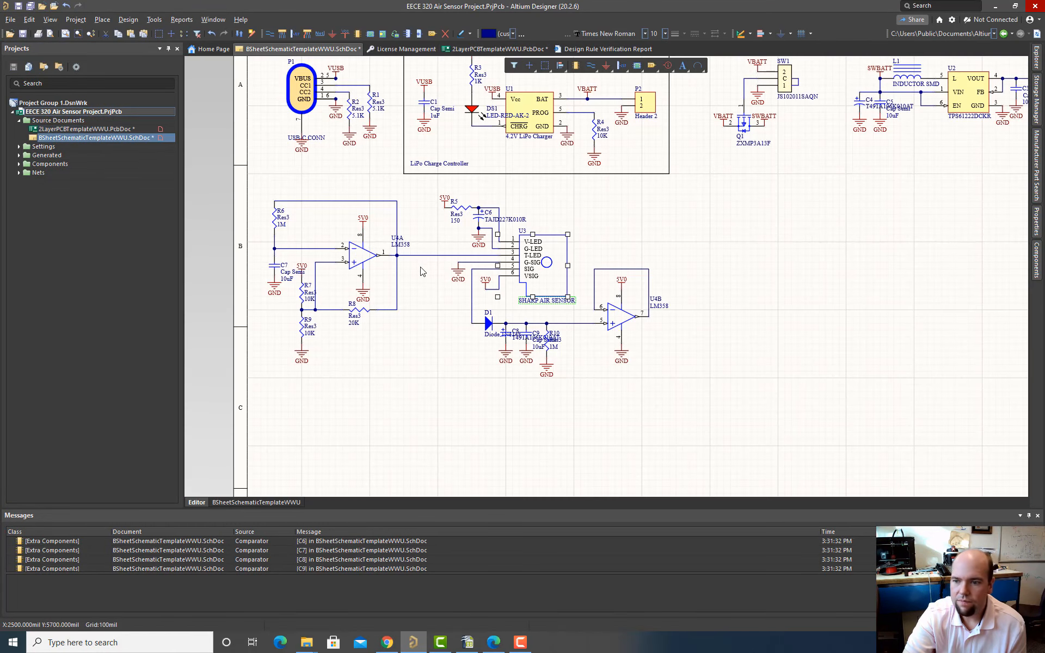
ctrl+scroll(504, 268, up, 2)
ctrl+scroll(401, 268, down, 2)
right_drag(375, 324, 428, 319)
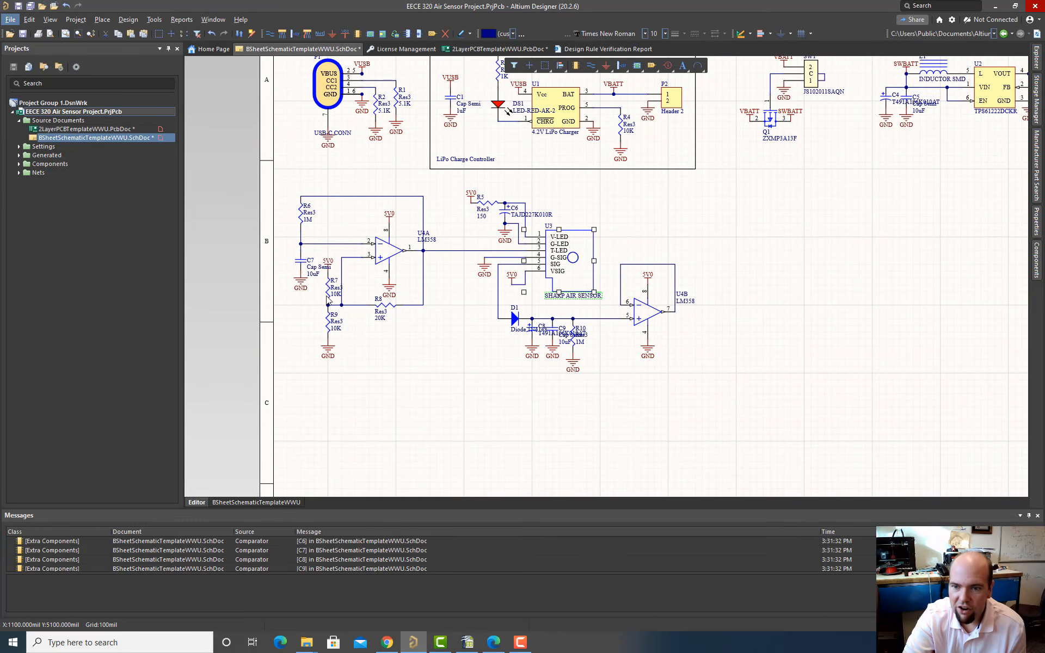
key(alt+Tab)
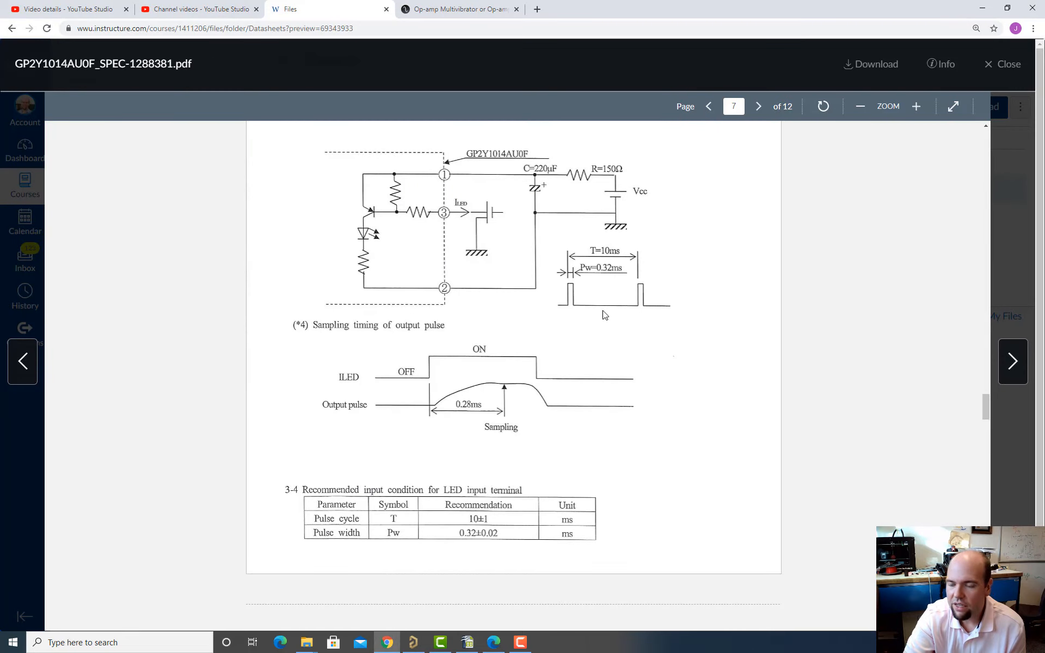
key(alt+Tab)
double_click(140, 129)
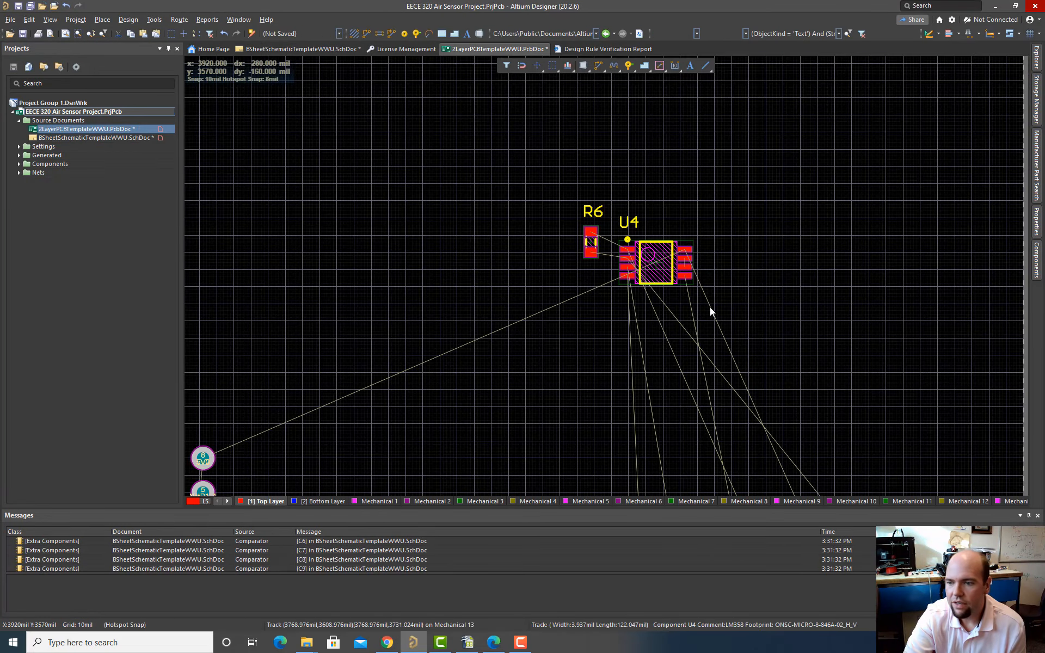
Step: Move resistors R7, R8 and R9 out of the component row into the open area below U4
ctrl+scroll(716, 279, down, 2)
right_drag(716, 280, 617, 206)
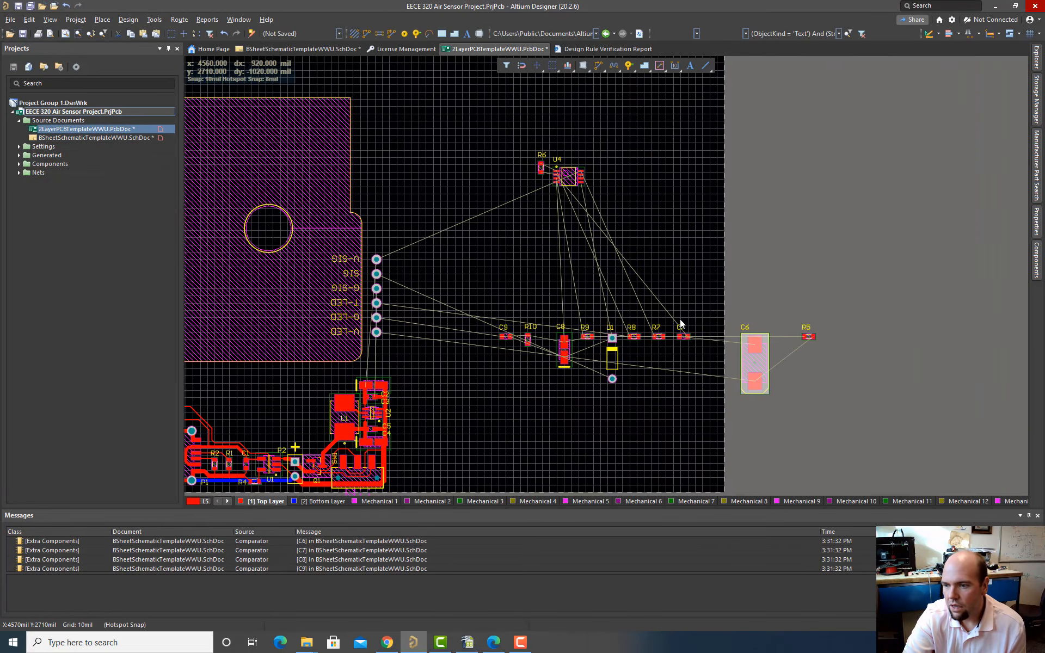
ctrl+scroll(681, 320, up, 4)
drag(643, 352, 515, 163)
drag(587, 345, 533, 216)
drag(506, 351, 462, 200)
ctrl+scroll(463, 200, up, 5)
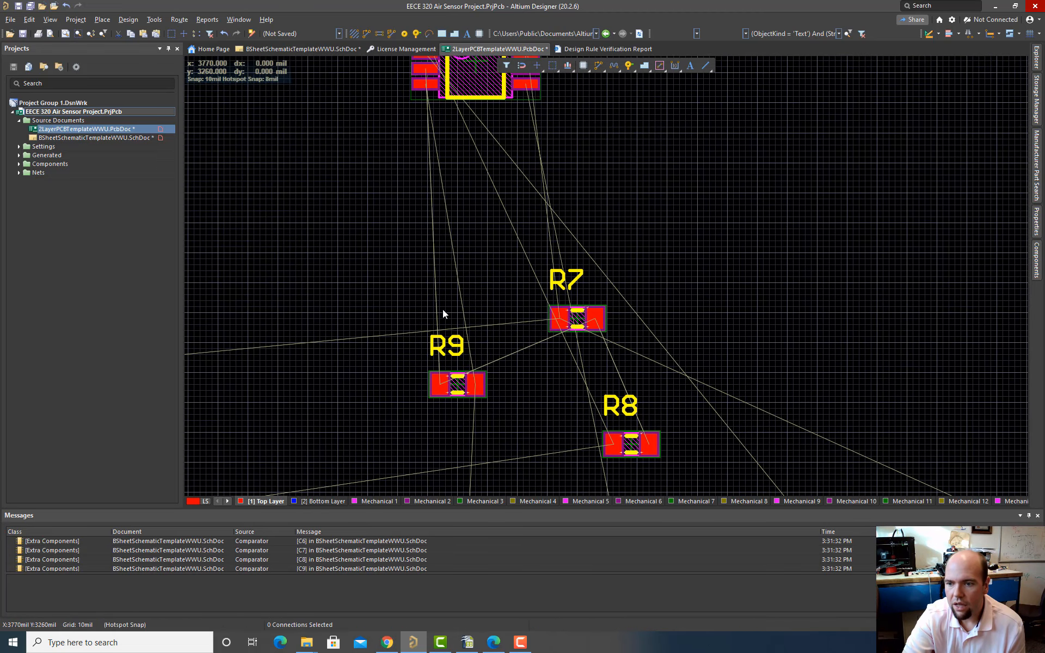
drag(373, 226, 671, 466)
drag(624, 438, 440, 312)
Step: Rotate R7 upright and place it directly below R6, left of U4
ctrl+scroll(428, 267, up, 2)
ctrl+scroll(428, 269, down, 2)
right_drag(469, 254, 513, 381)
drag(439, 344, 399, 294)
click(472, 326)
click(400, 294)
drag(400, 294, 420, 278)
key(space)
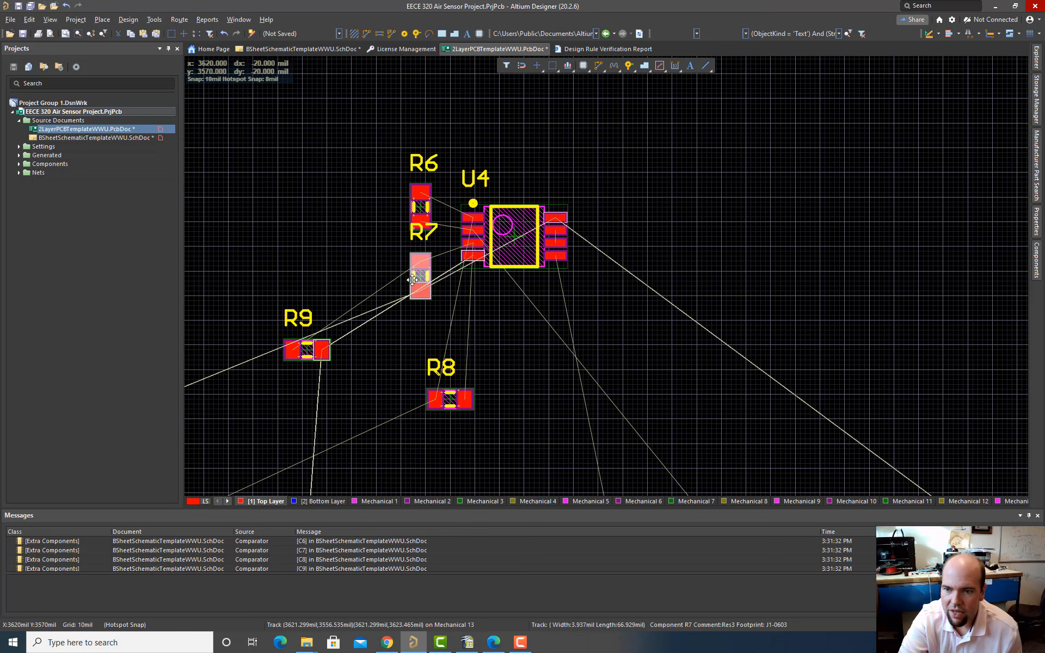
Step: Rotate R9 upright, shift R7 slightly down, and align R9 to the left of R7
drag(307, 350, 456, 323)
key(space)
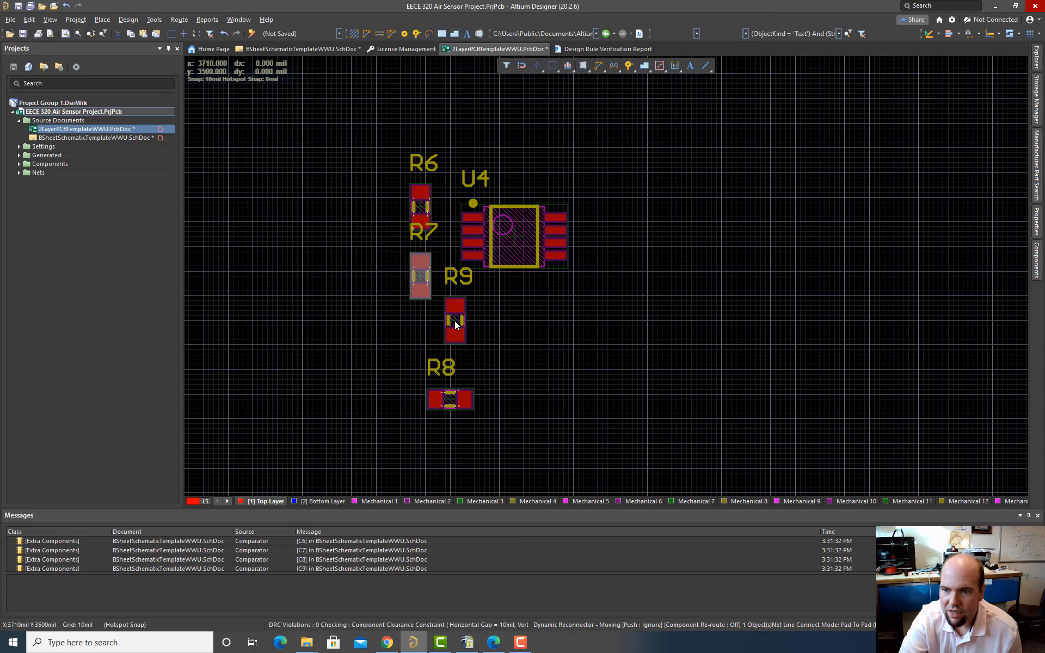
ctrl+scroll(443, 285, up, 4)
drag(381, 268, 378, 321)
drag(478, 381, 273, 326)
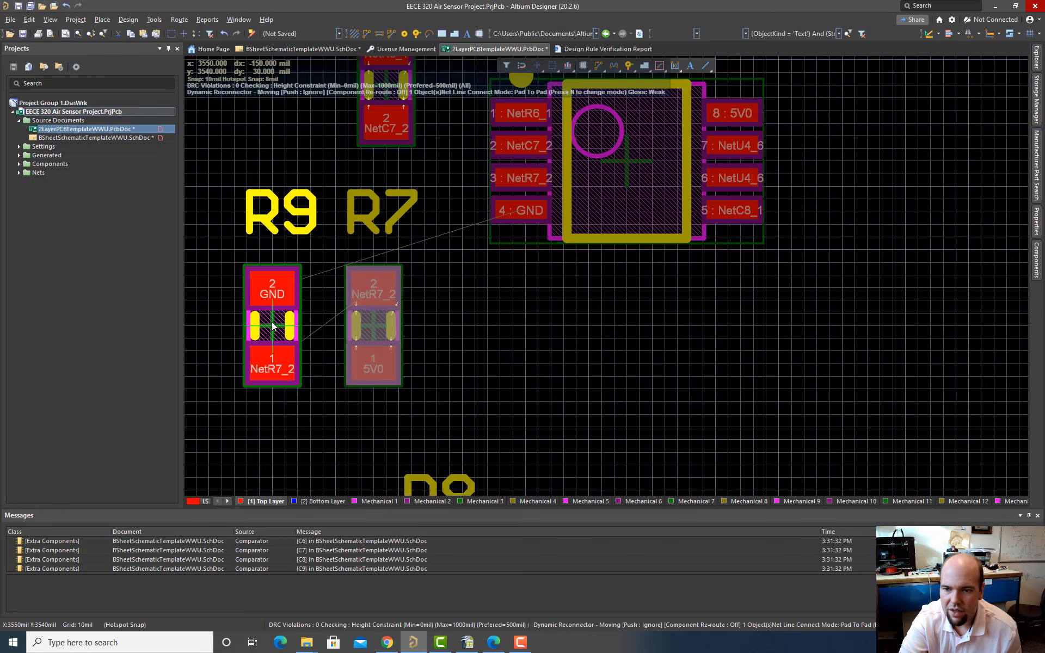
click(273, 325)
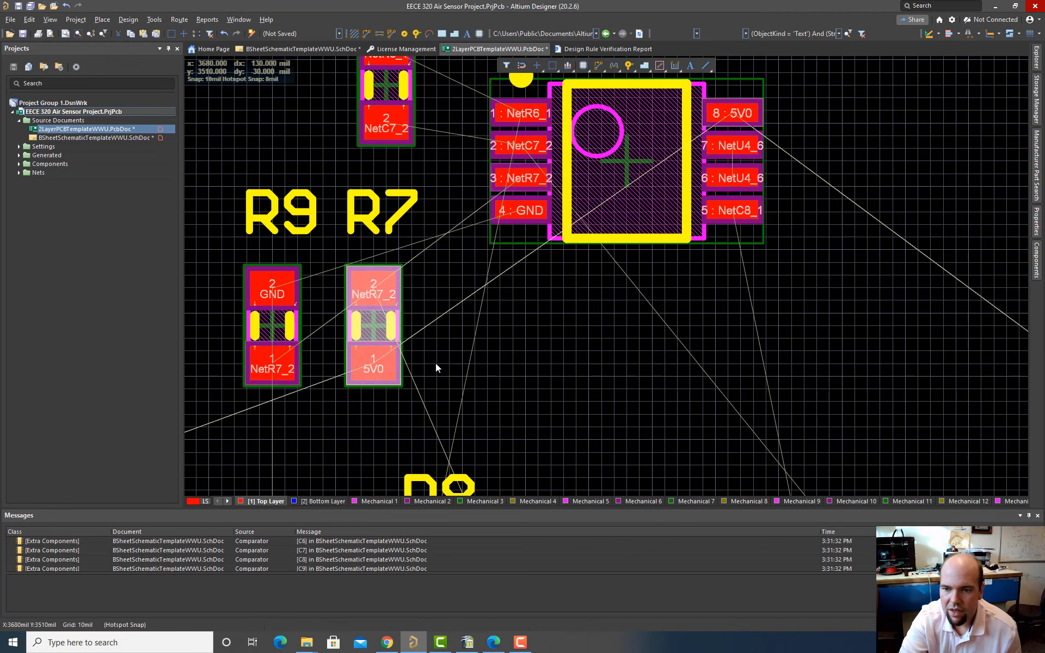
Step: Rotate R8 upright and align it to the right of R7, below U4's left pins
ctrl+scroll(443, 365, down, 1)
ctrl+scroll(444, 365, down, 2)
drag(459, 453, 447, 327)
ctrl+scroll(476, 375, up, 3)
key(space)
ctrl+scroll(501, 372, down, 3)
ctrl+scroll(569, 414, up, 1)
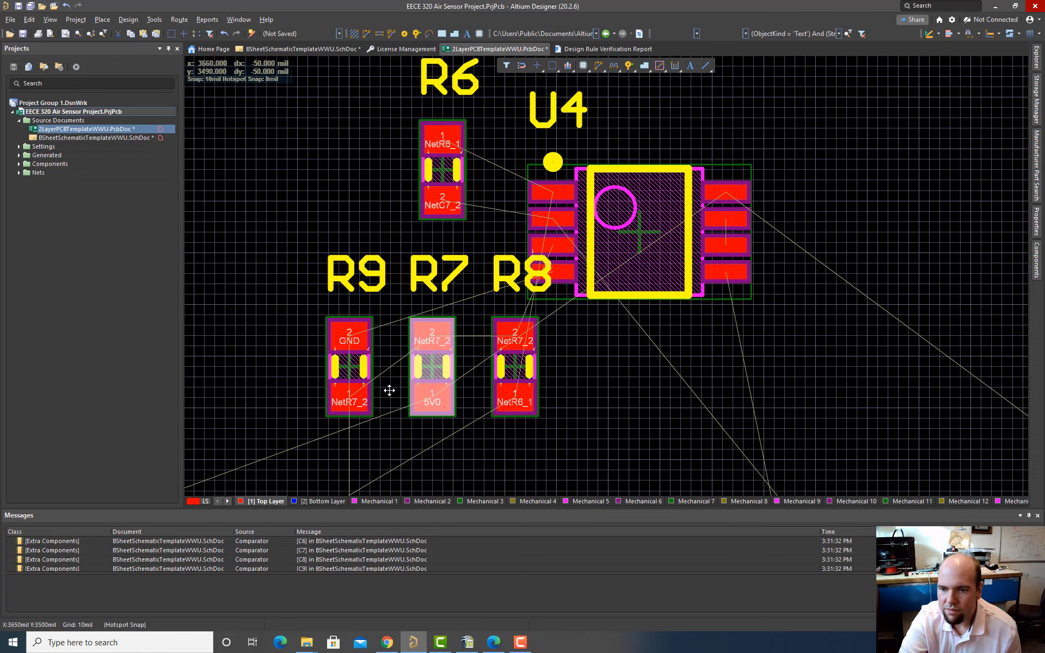
Step: Select R7 and R9 together, rotate the pair 180 degrees, and move it up to the lower left of R6
drag(298, 324, 475, 439)
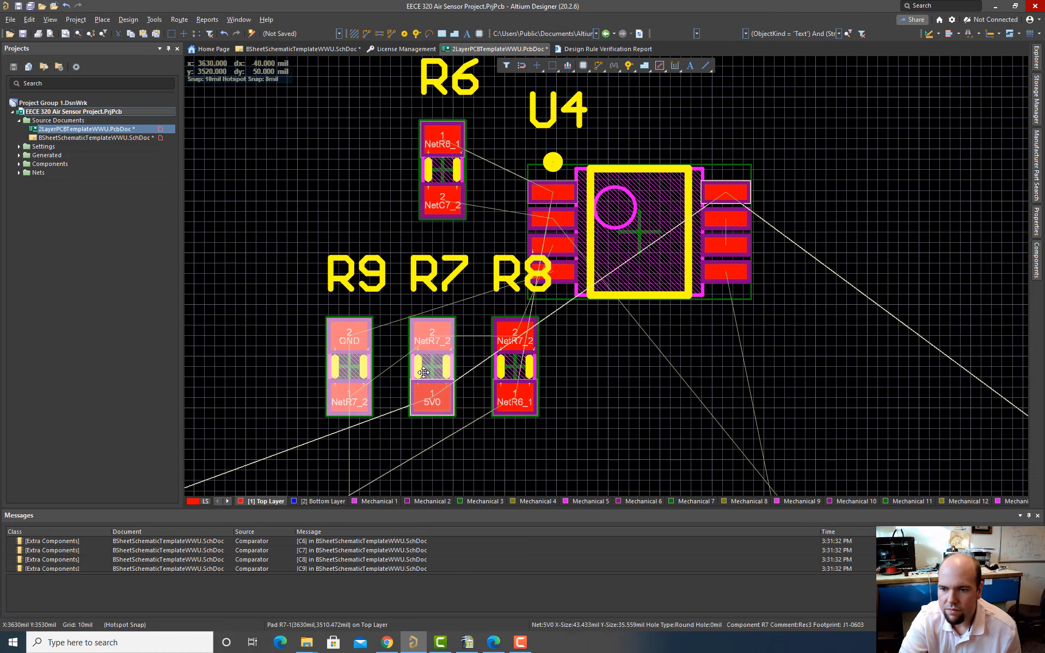
drag(432, 367, 301, 282)
key(space)
key(space)
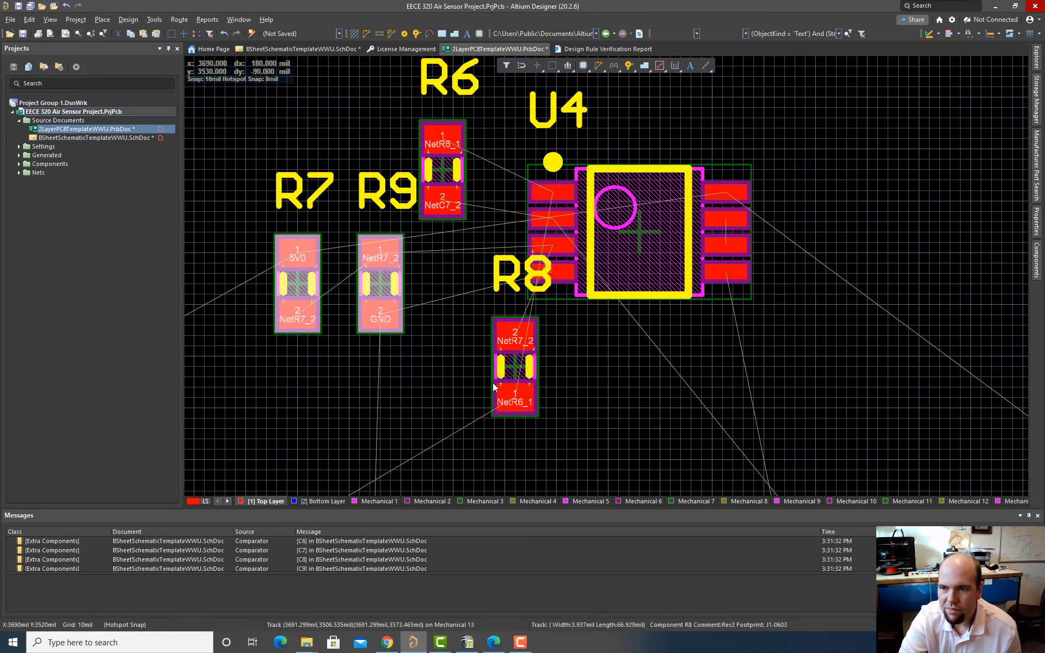
Step: Rotate R8 180 degrees and place it beside R9, in line with the R7 and R9 row
drag(492, 382, 461, 283)
key(space)
key(space)
ctrl+scroll(499, 297, up, 3)
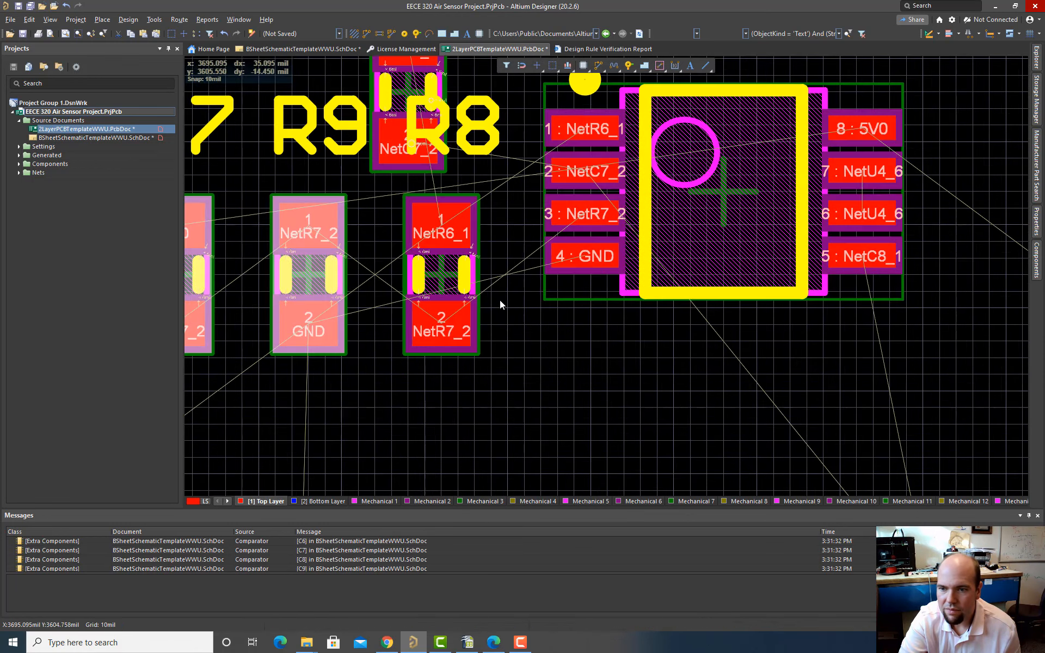
right_drag(537, 357, 601, 376)
ctrl+scroll(601, 375, down, 3)
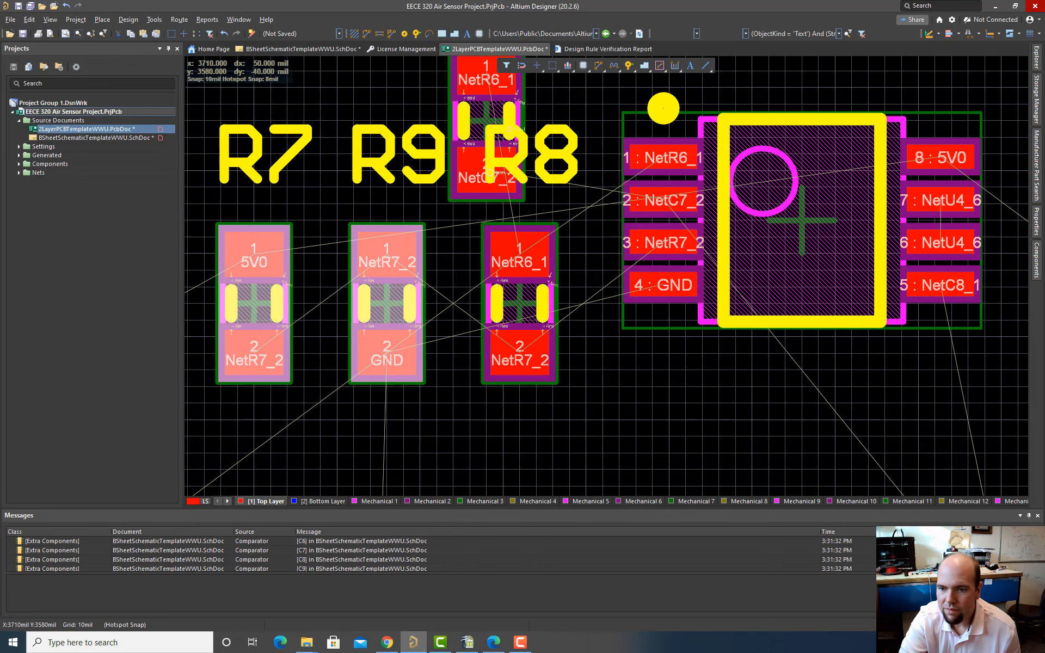
ctrl+scroll(589, 377, up, 2)
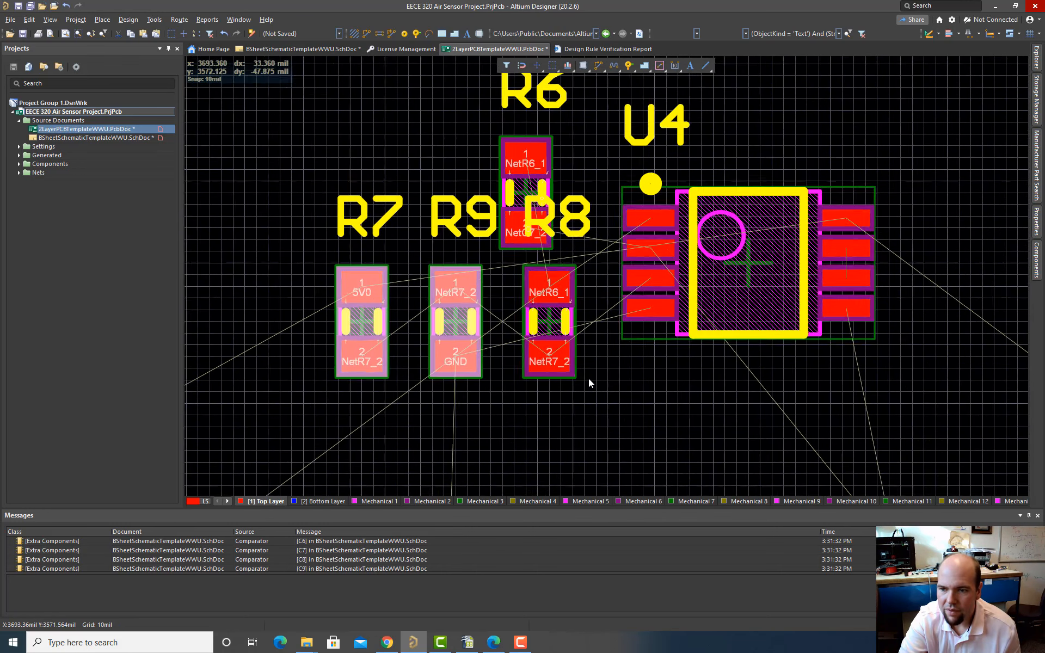
Step: Move R6 so it sits directly above R8, aligned vertically with it
drag(512, 154, 540, 140)
ctrl+scroll(547, 243, down, 1)
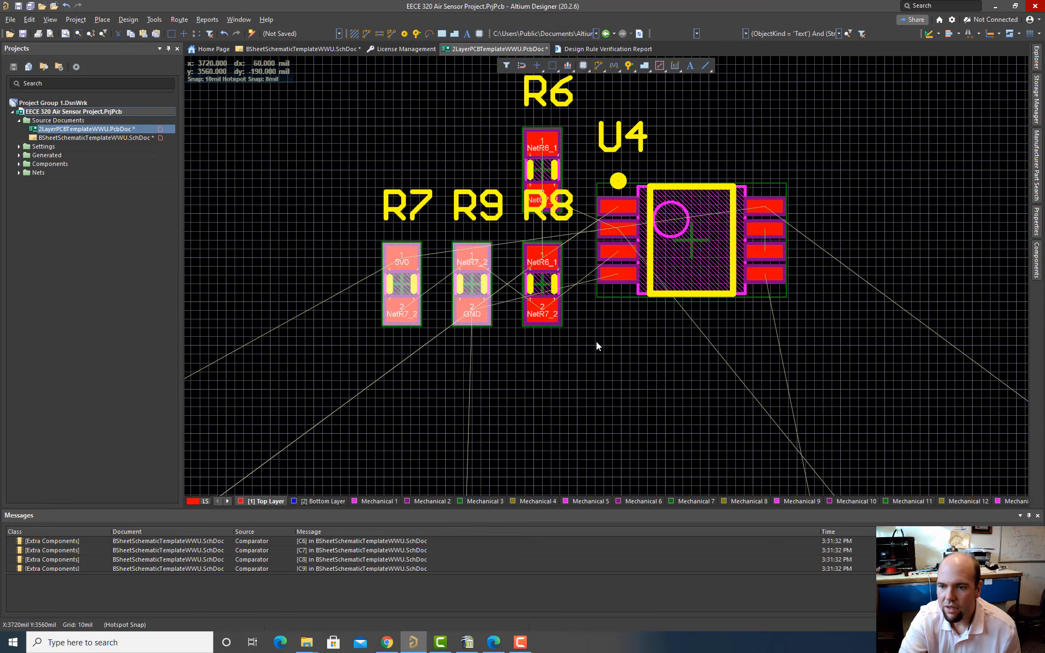
ctrl+scroll(593, 345, down, 1)
ctrl+scroll(592, 345, up, 3)
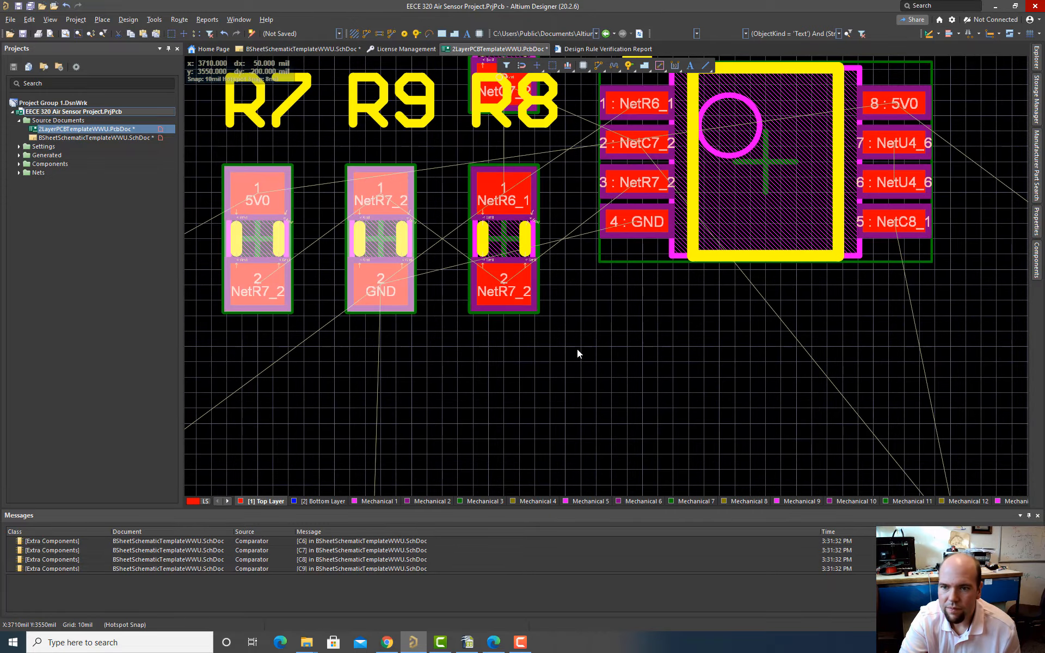
Step: Move R7 directly above R9, level with R6, so the four resistors form a two-by-two block
right_drag(488, 374, 494, 431)
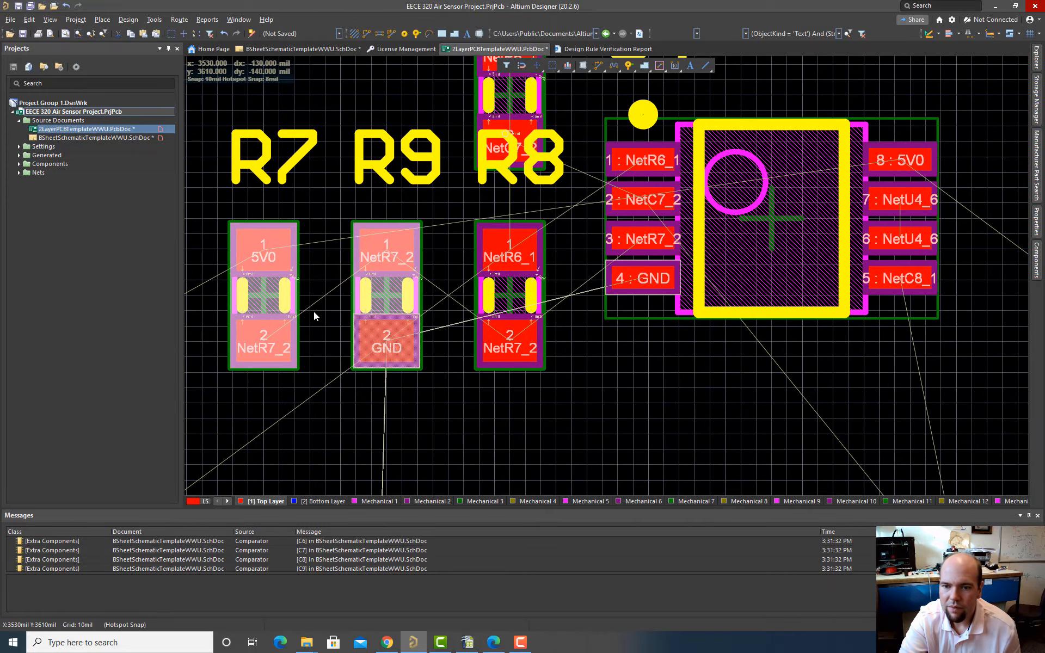
drag(261, 322, 386, 93)
ctrl+scroll(423, 157, down, 3)
right_drag(532, 286, 504, 347)
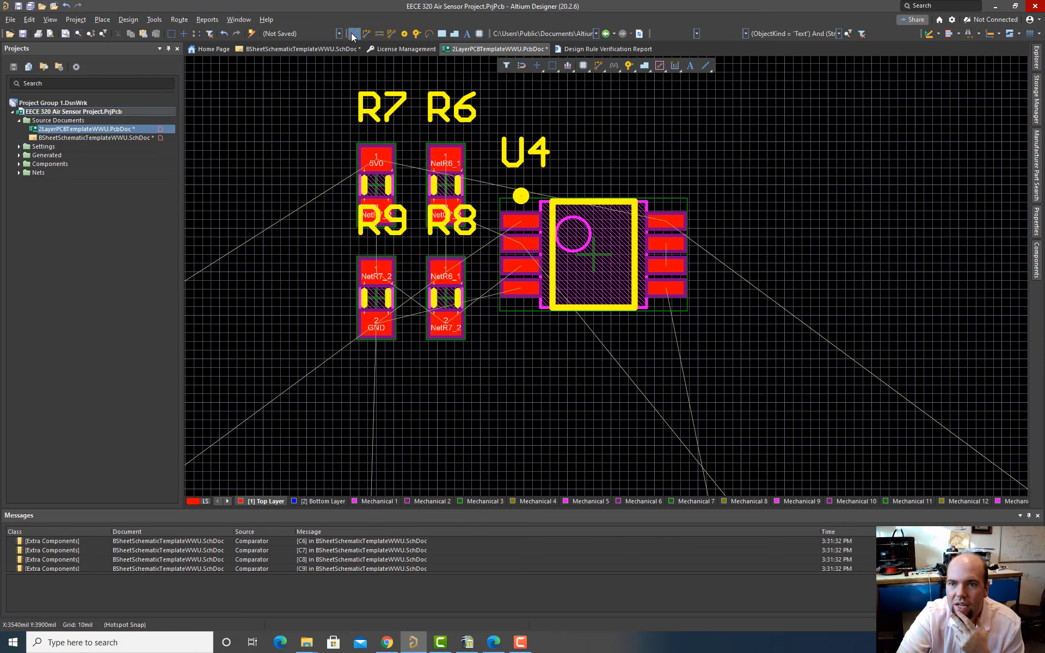
Step: Route the NetR7_2 trace on the Top Layer from R7 pad 2 through R9 pad 1 to R8 pad 2
click(368, 34)
click(376, 215)
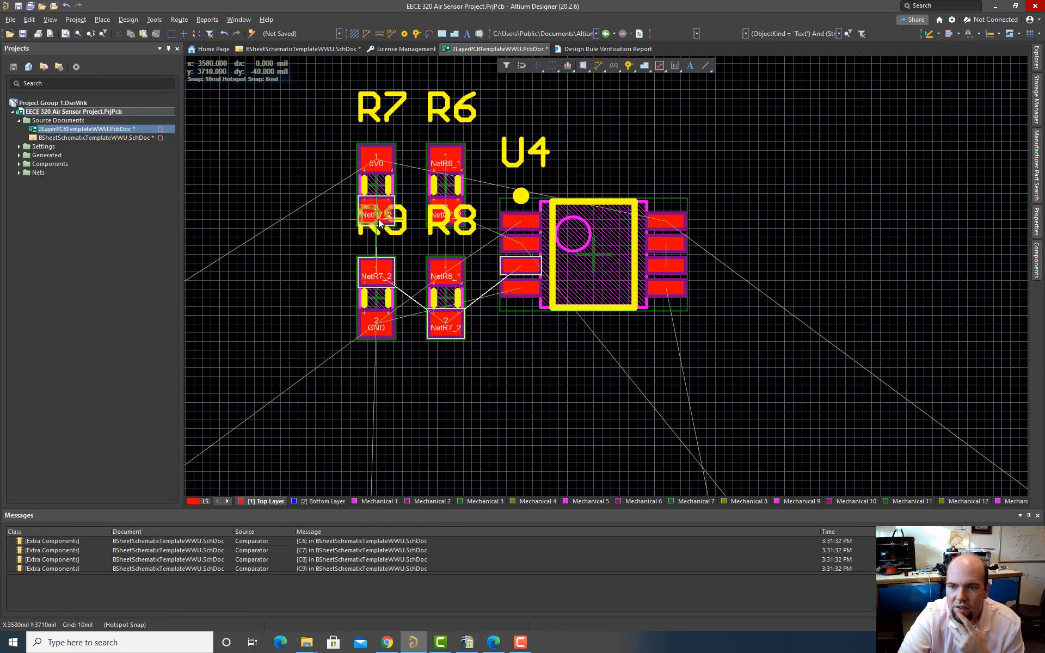
click(380, 274)
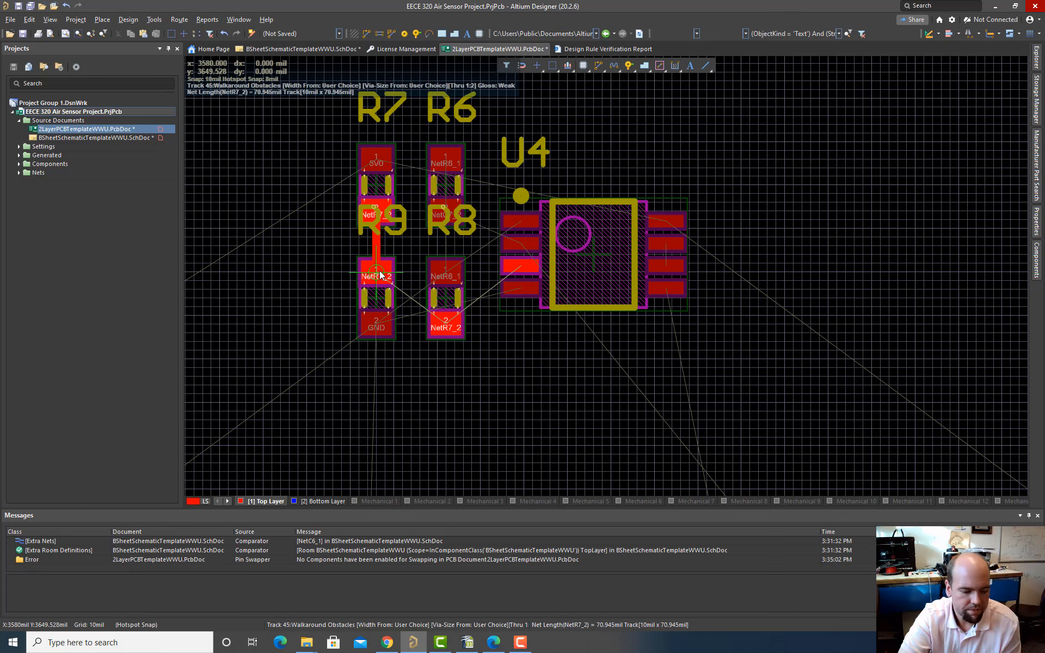
click(377, 277)
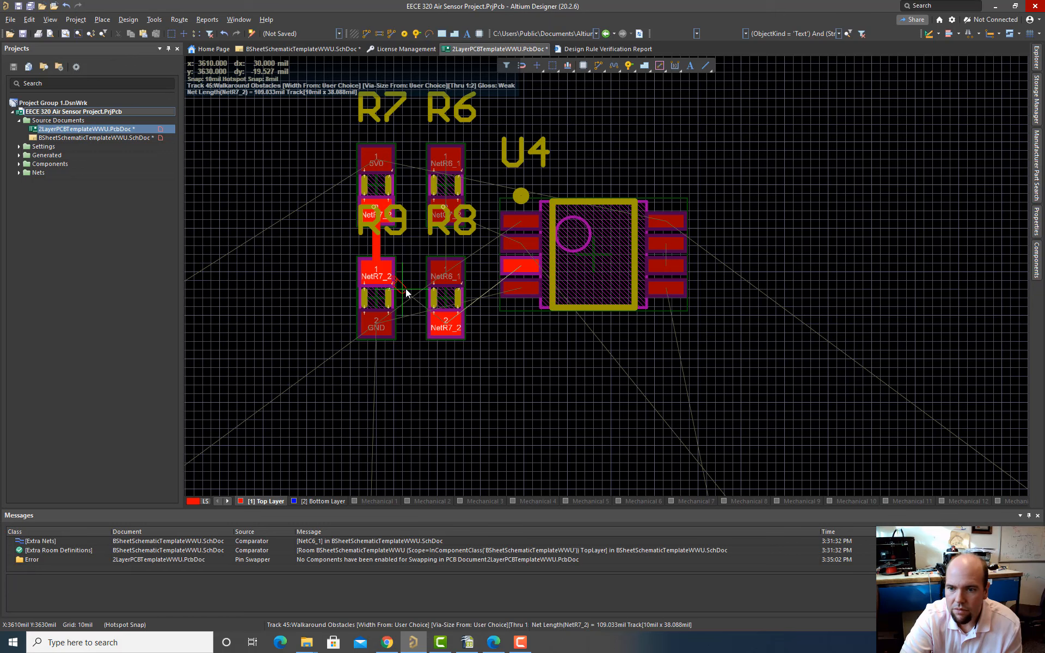
click(445, 322)
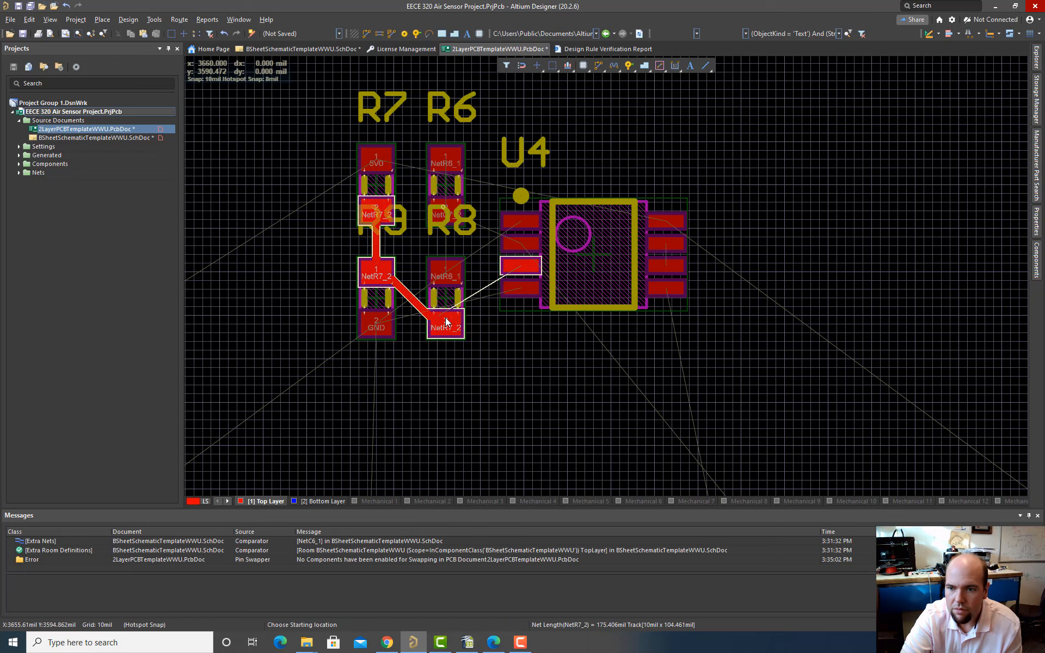
scroll(437, 302, up, 3)
scroll(445, 305, down, 2)
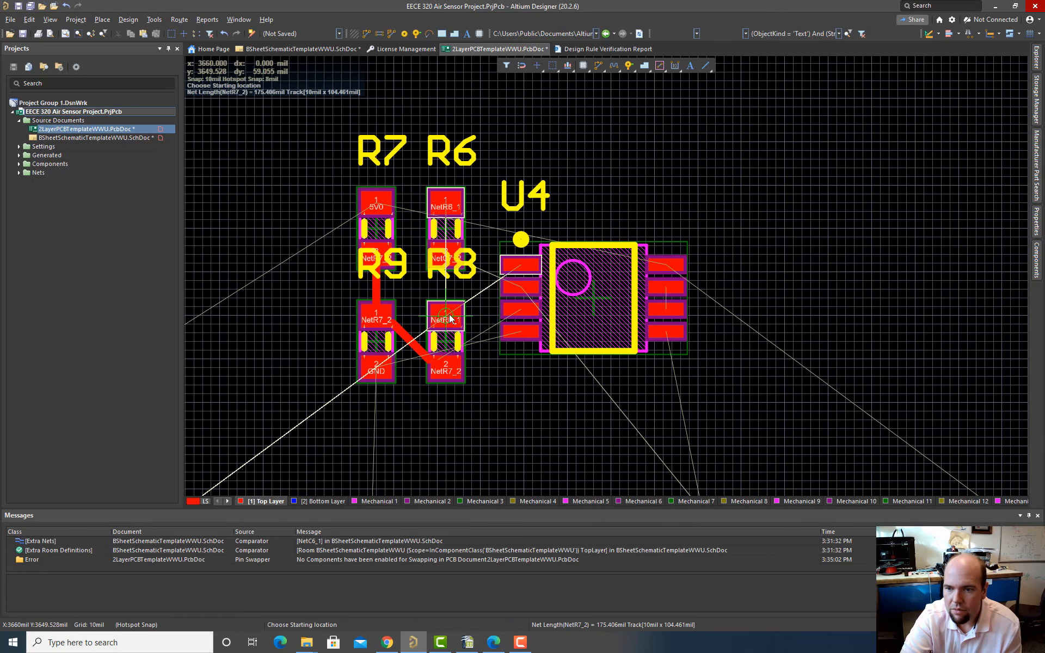
Step: Leave routing and rotate R6 180 degrees in place so its NetR6_1 pad faces R8
ctrl+scroll(450, 318, up, 2)
ctrl+scroll(448, 316, up, 1)
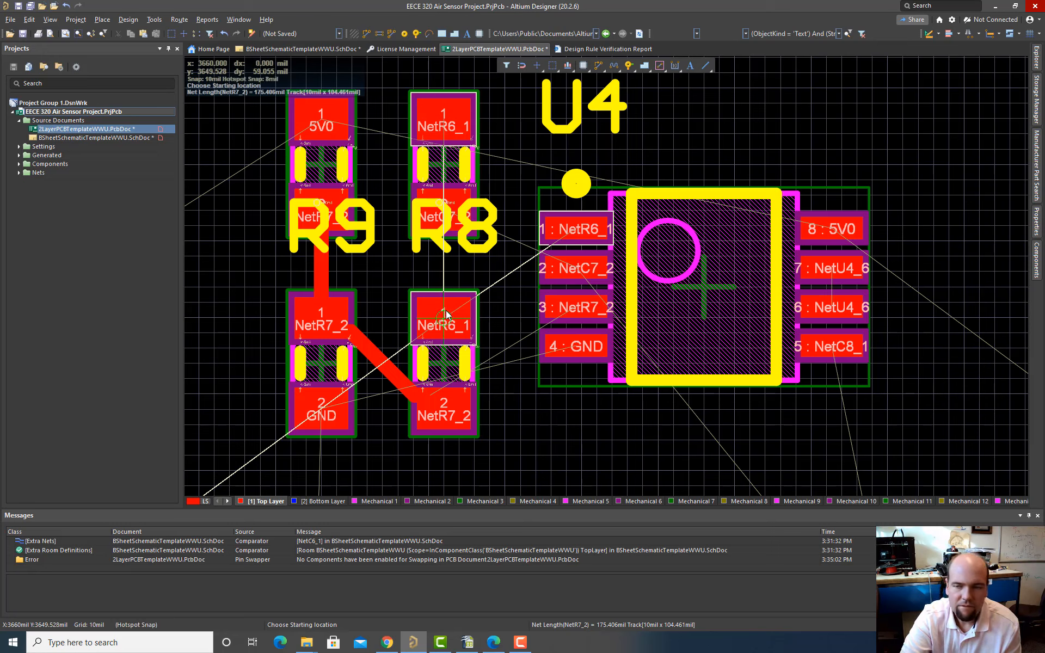
key(Escape)
drag(460, 166, 451, 166)
key(space)
key(space)
click(452, 166)
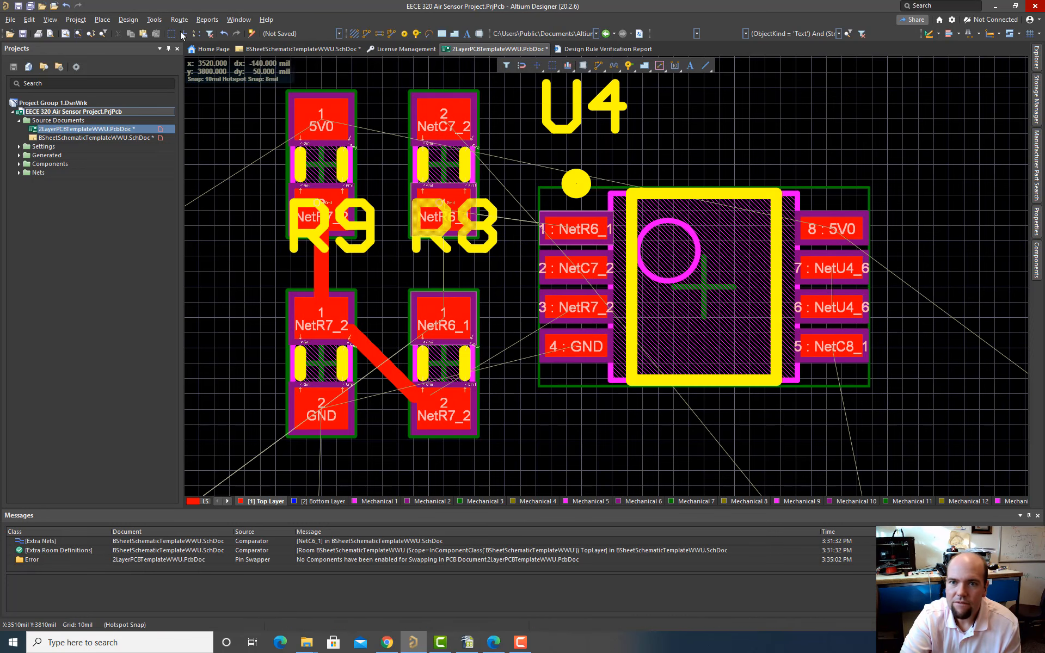
Step: Route a straight NetR6_1 trace on the Top Layer from R6 pad 1 to R8 pad 1
click(444, 211)
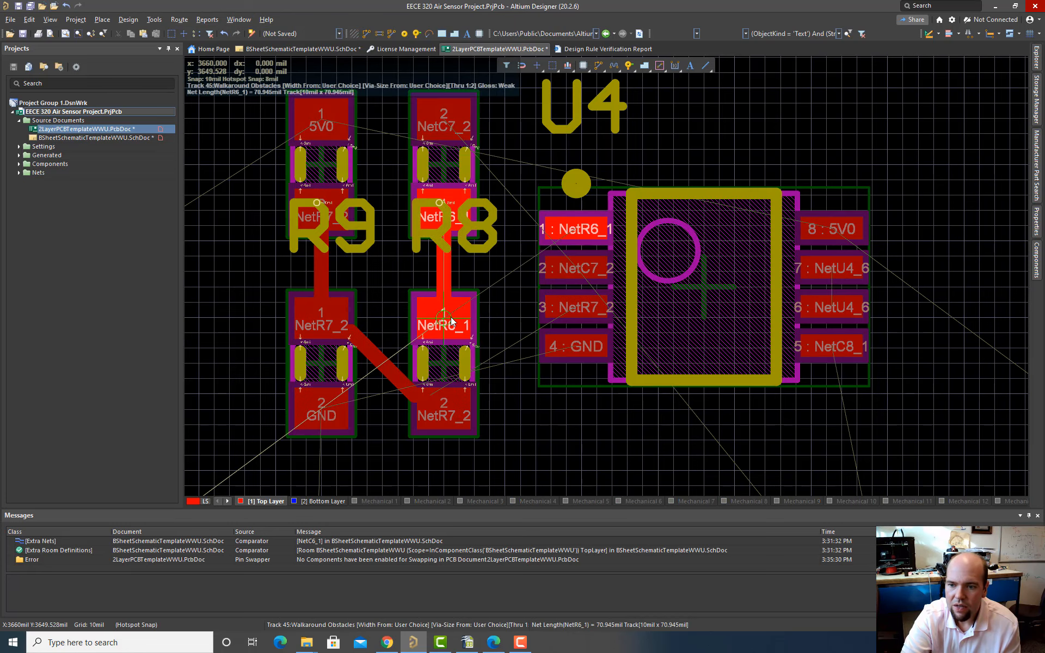
click(445, 320)
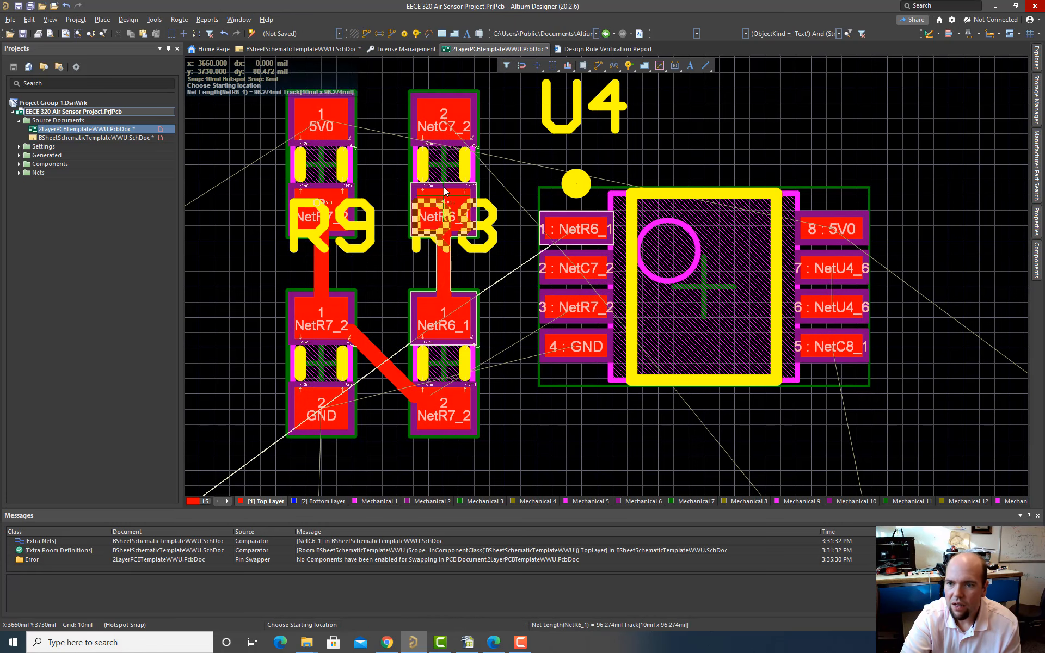
ctrl+scroll(425, 172, down, 1)
ctrl+scroll(425, 172, up, 1)
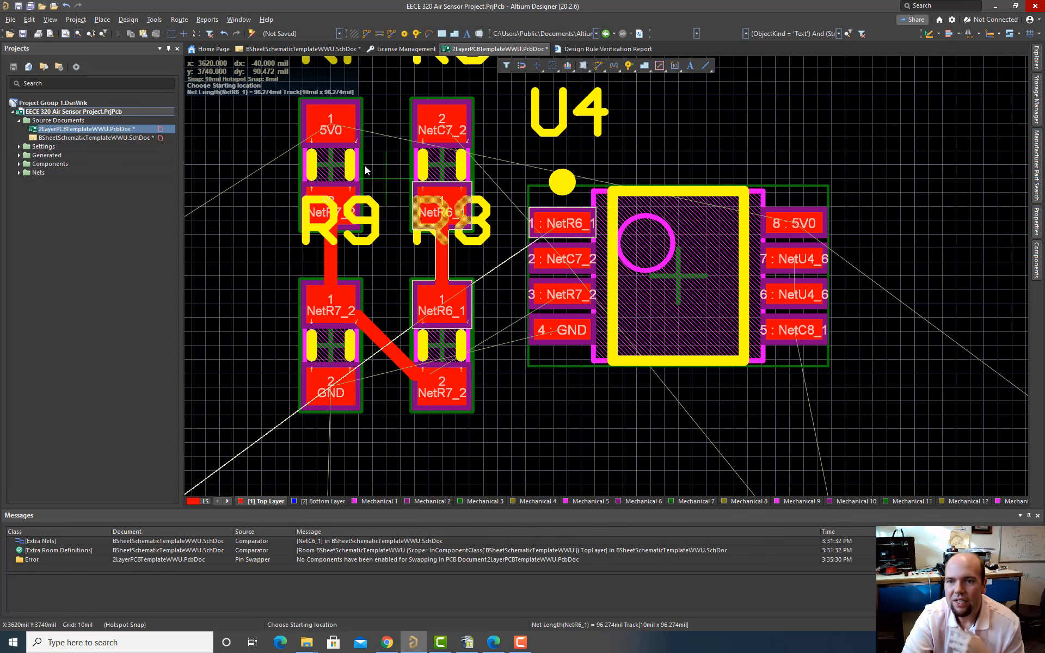
Step: Route a NetR6_1 branch from the trace between R6 and R8 to pin 1 of U4
scroll(404, 202, down, 2)
scroll(403, 202, up, 1)
ctrl+scroll(400, 201, down, 3)
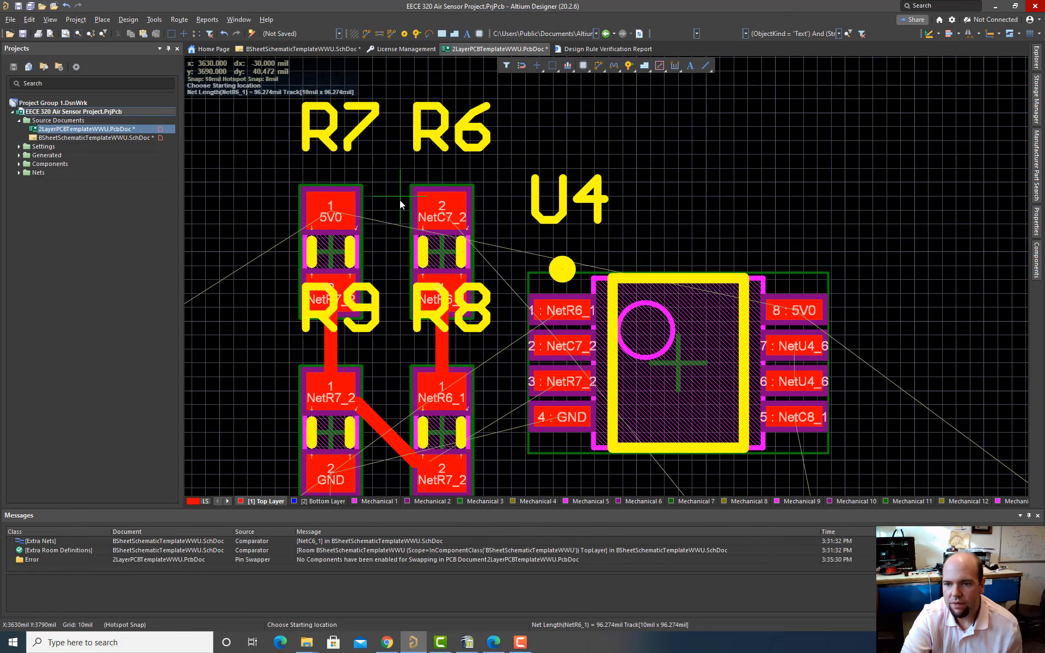
key(super)
key(super)
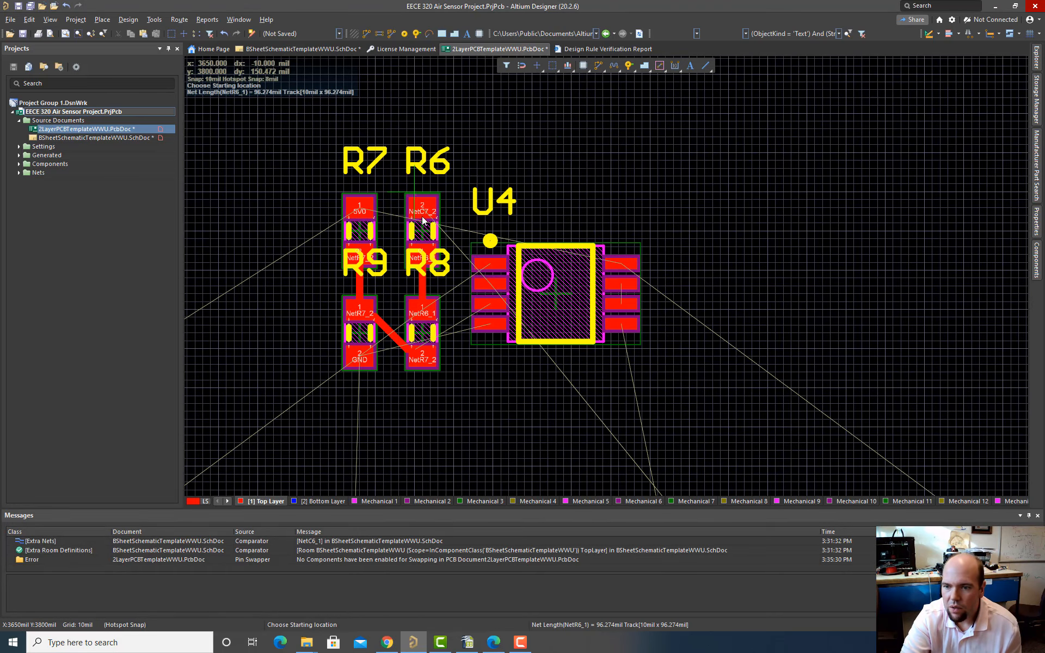
ctrl+scroll(422, 224, down, 3)
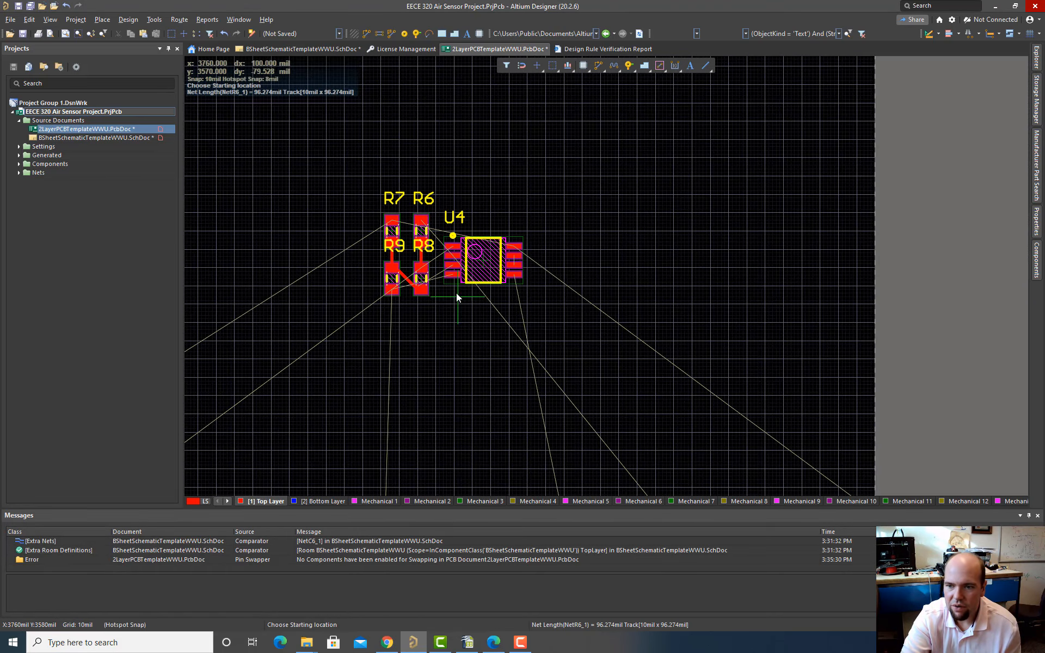
ctrl+scroll(430, 280, up, 4)
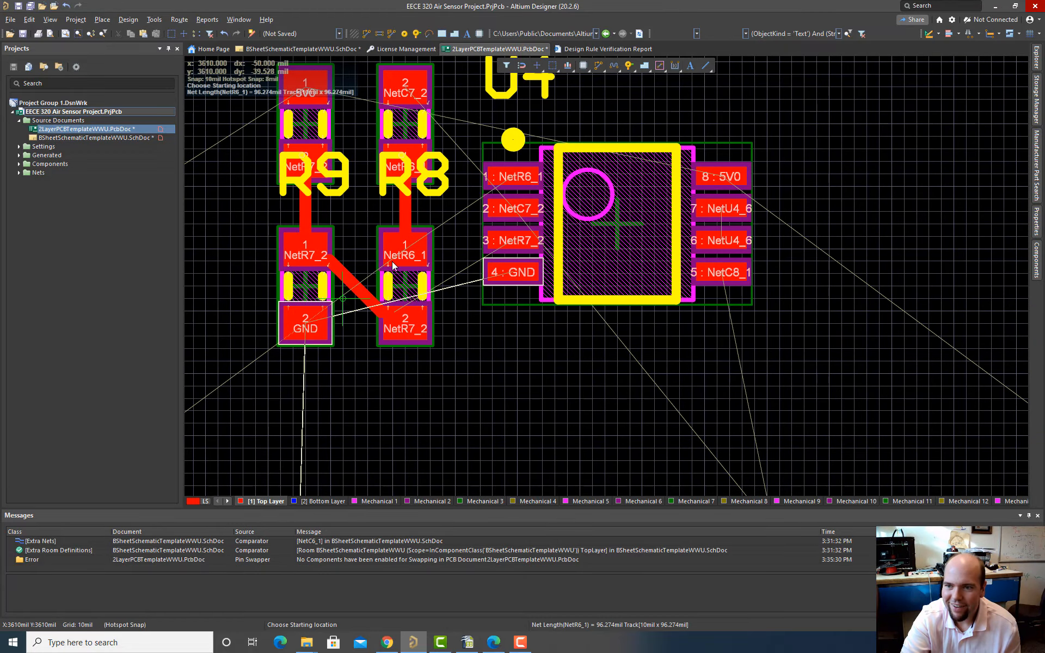
click(406, 207)
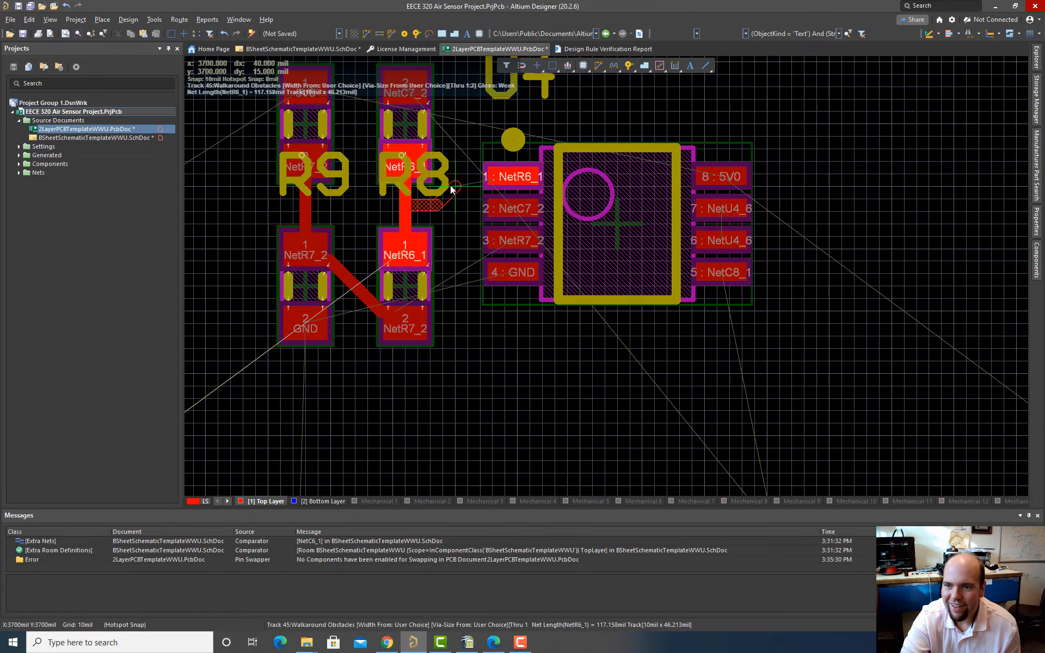
click(511, 177)
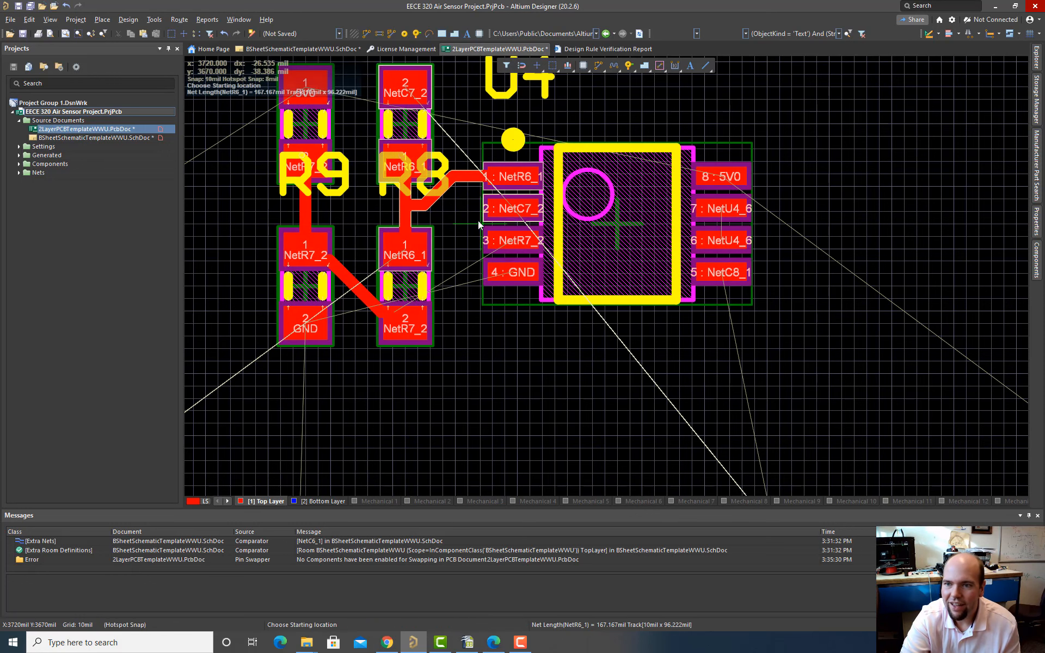
Step: Route NetC7_2 from U4 pin 2 under the chip body and around pin 1 to R6 pad 2, then end routing
click(521, 211)
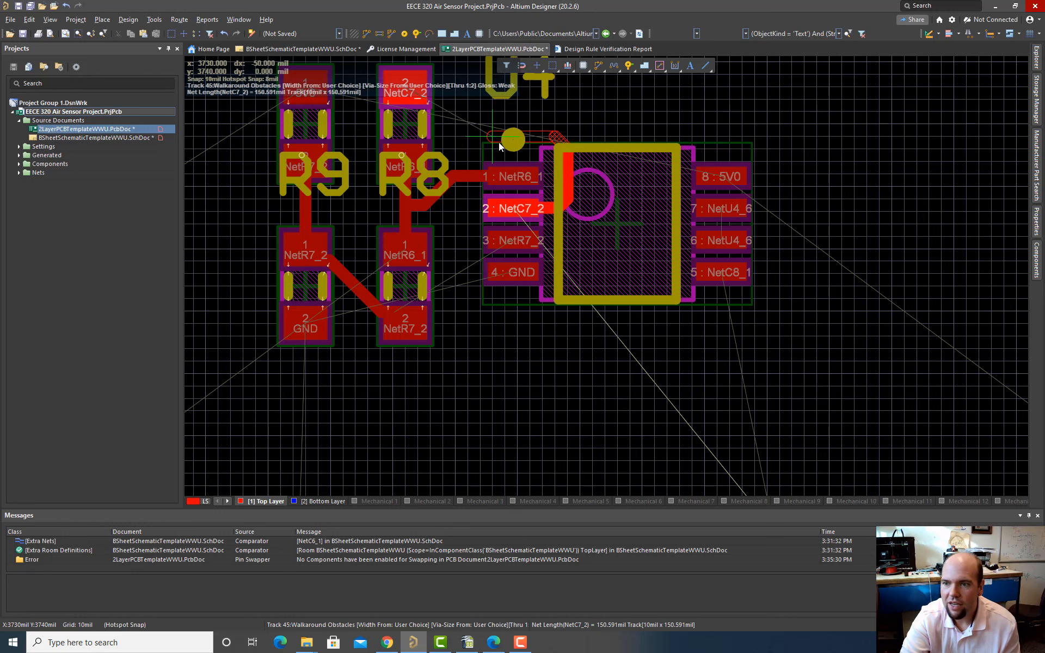
click(410, 86)
scroll(469, 185, up, 3)
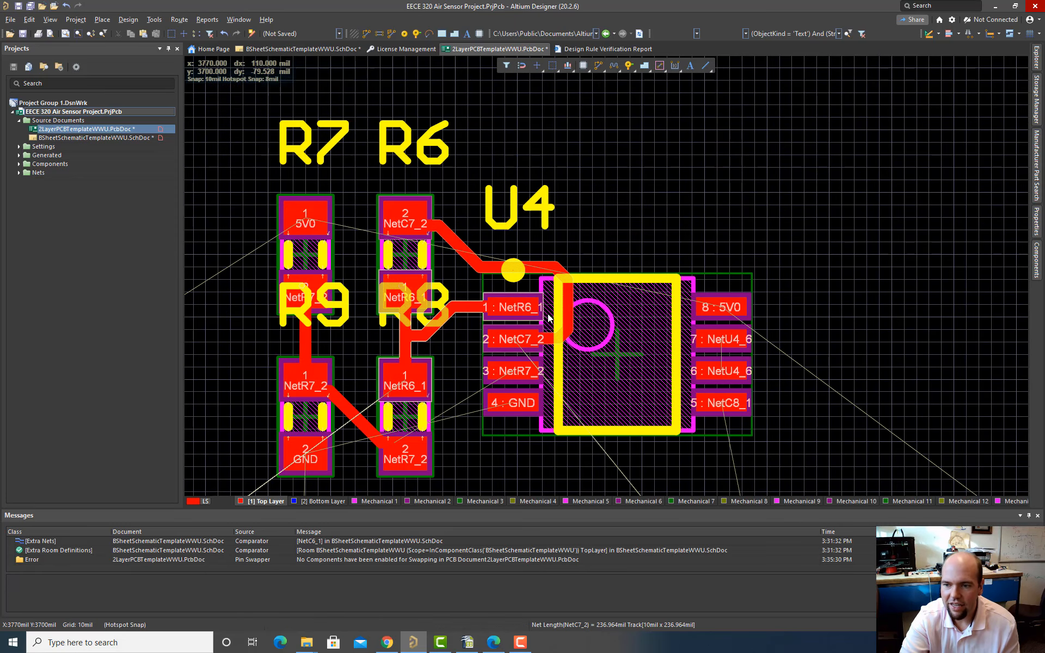
right_click(548, 318)
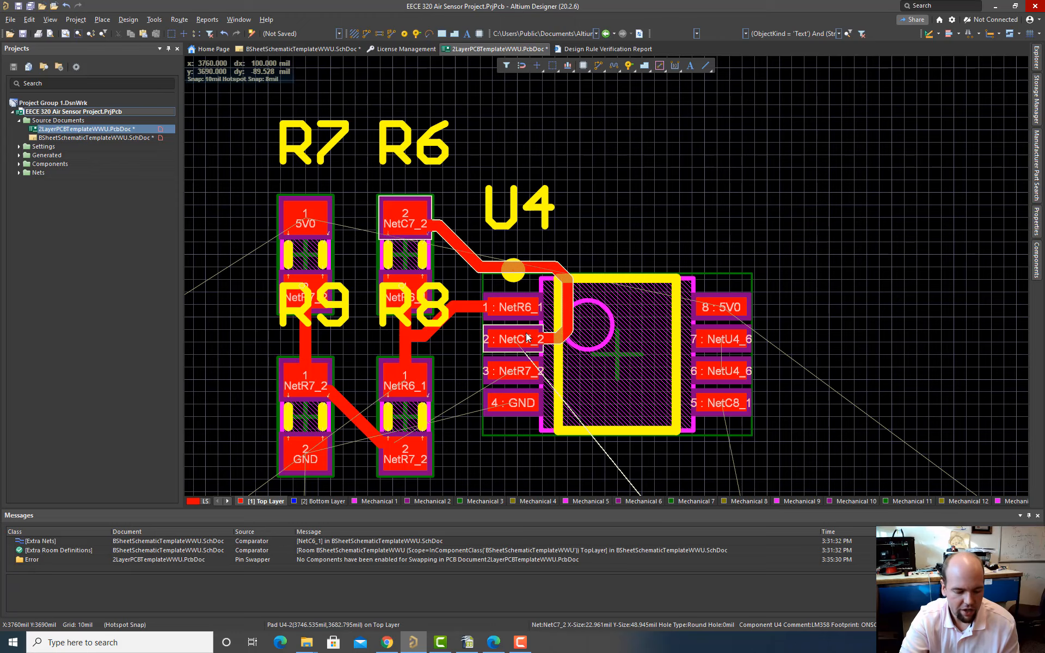
Step: Inspect the routed resistors and U4 in the 3D board view, then return to the 2D layout
key(3)
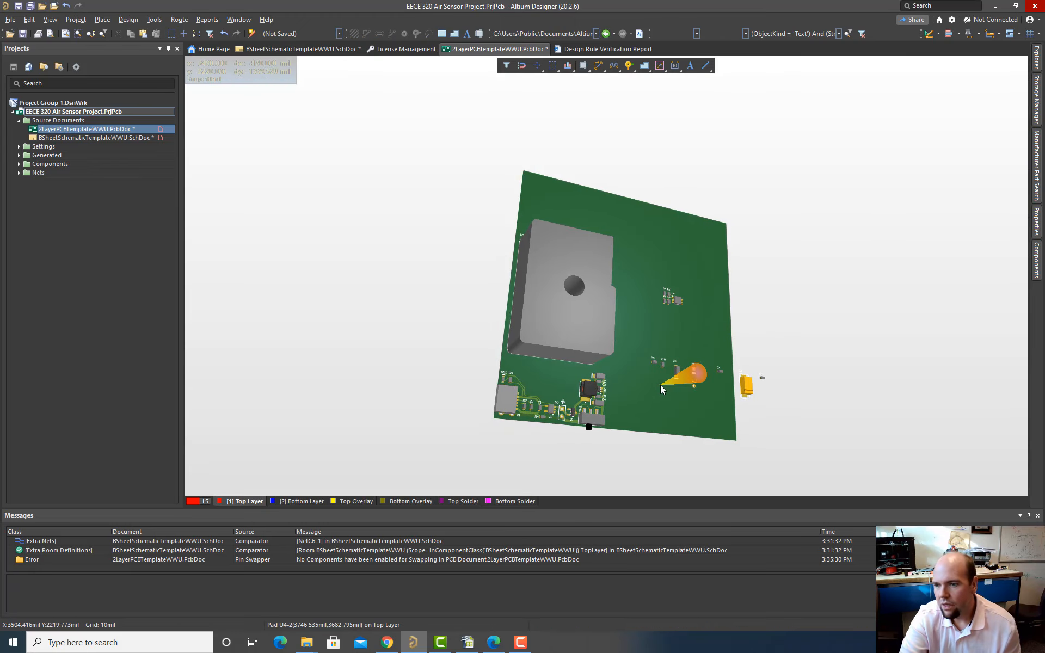
ctrl+scroll(661, 384, up, 10)
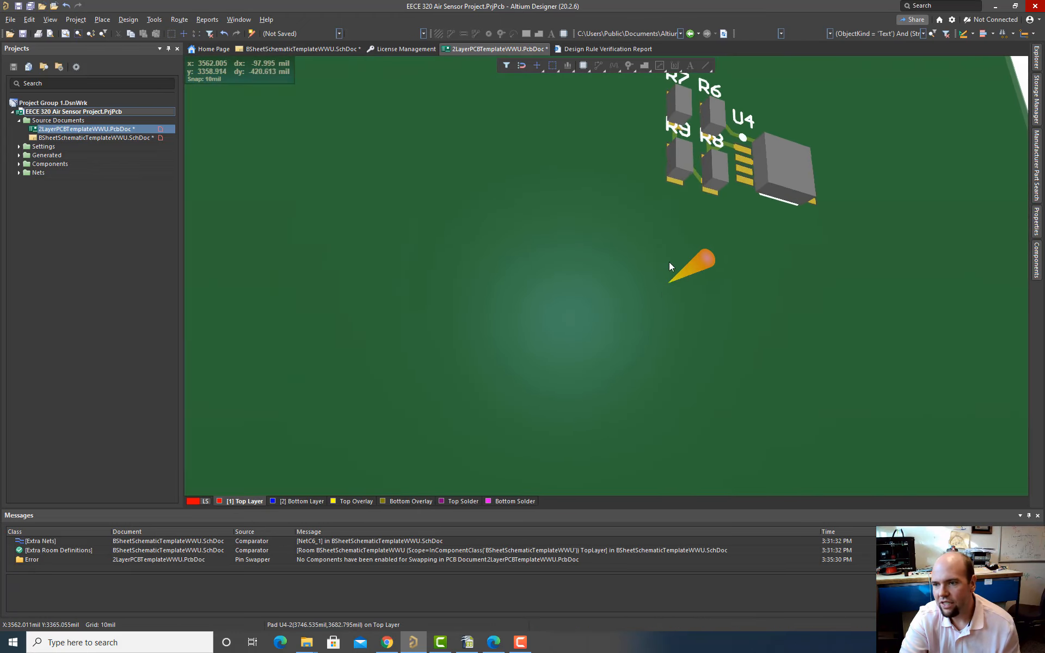
right_drag(670, 263, 518, 391)
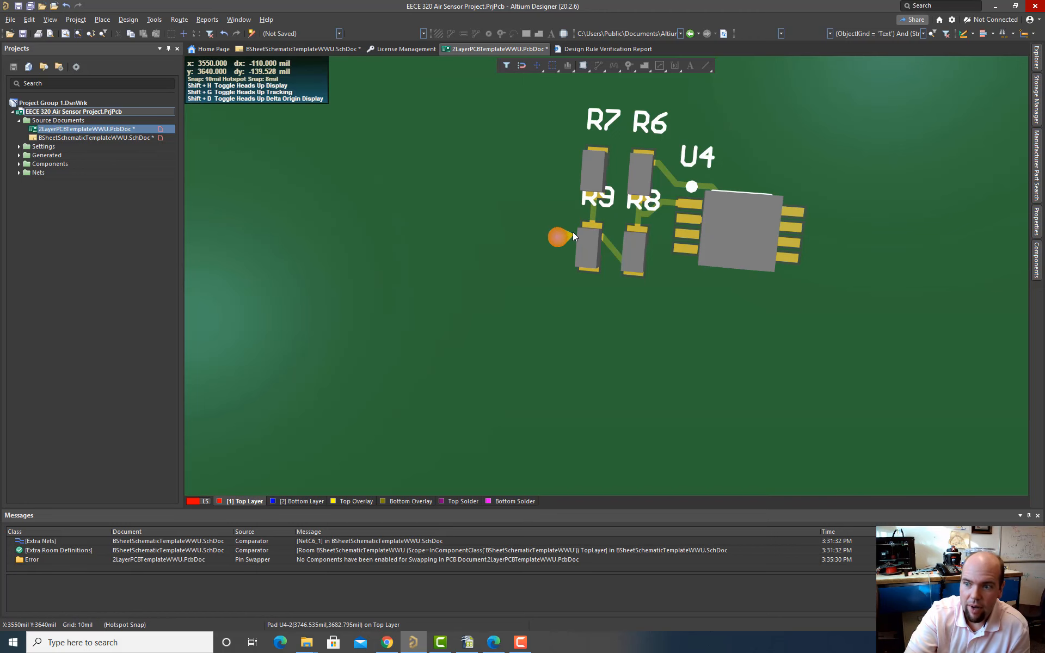
key(2)
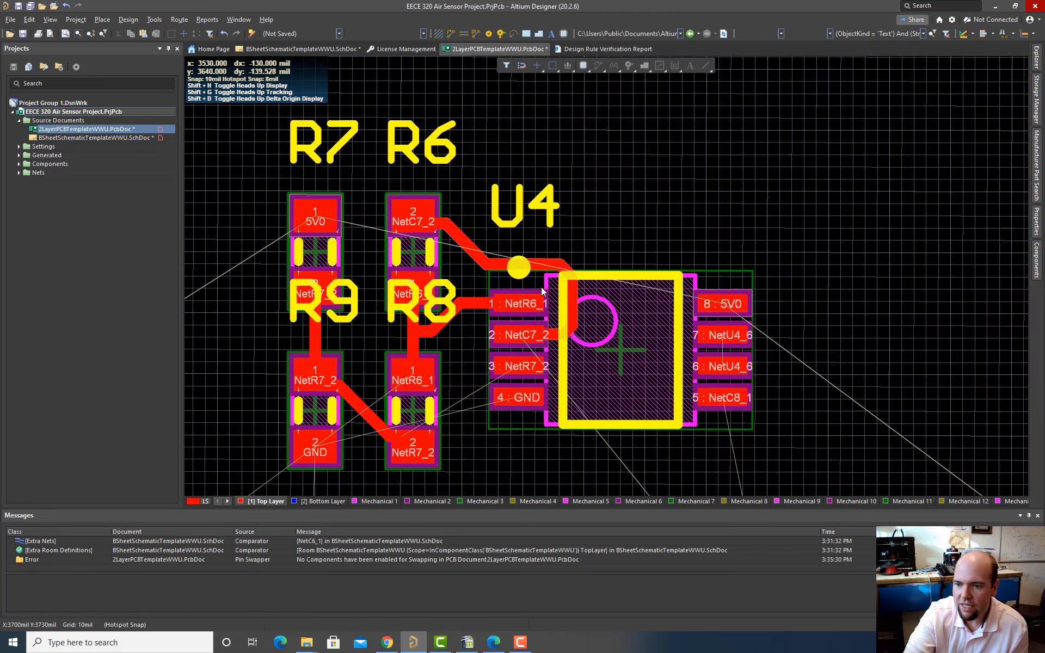
Step: Bring the Top Solder layer to the front to examine the solder mask openings around the resistors and U4
click(227, 501)
click(227, 501)
click(227, 501)
click(227, 501)
click(228, 501)
click(228, 501)
click(228, 501)
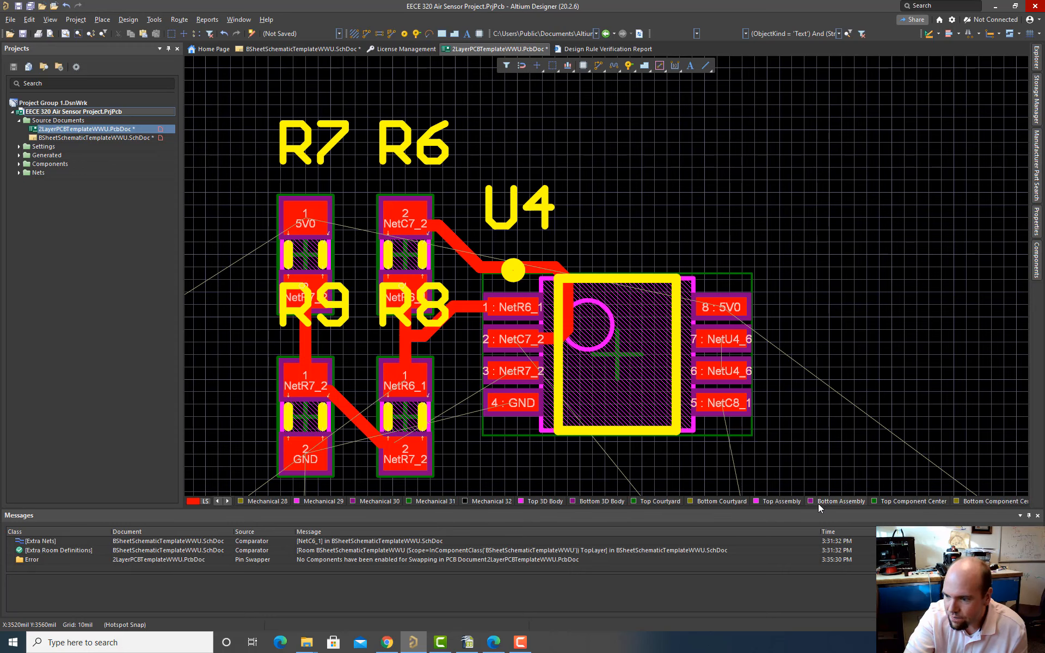
click(228, 501)
click(228, 501)
click(228, 502)
click(228, 501)
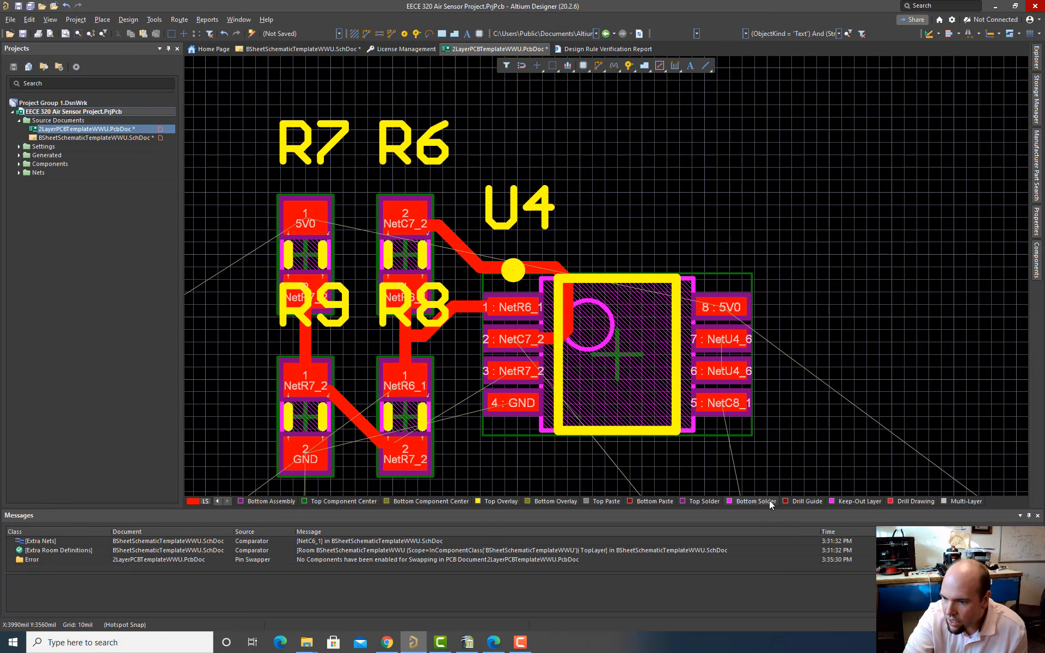
click(700, 501)
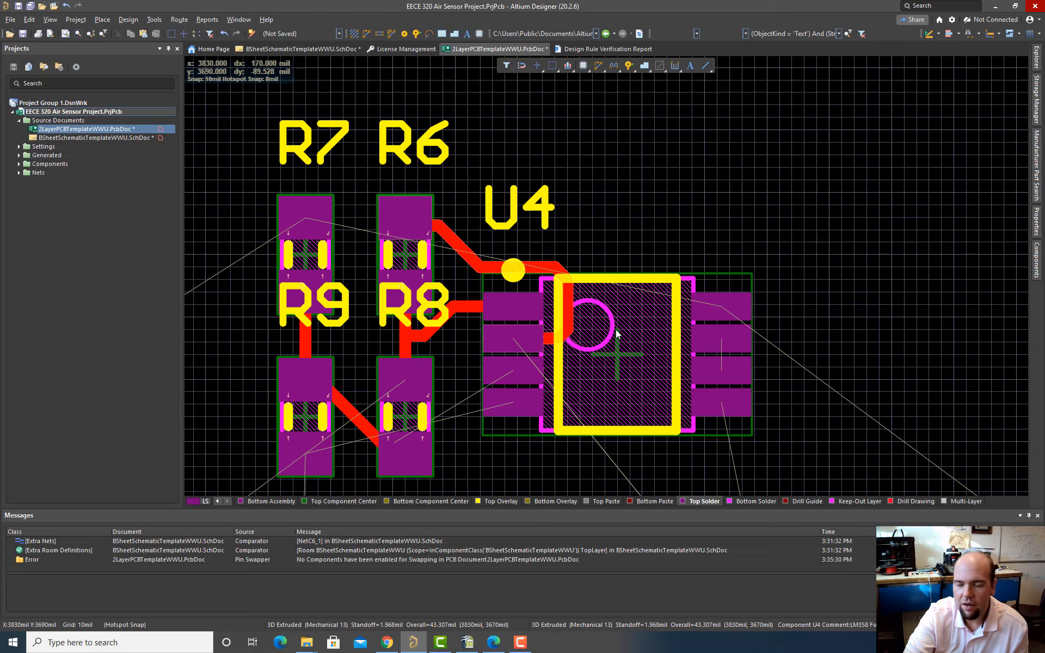
Step: Make the Top Layer the active layer again
click(217, 499)
click(217, 499)
click(217, 500)
click(256, 501)
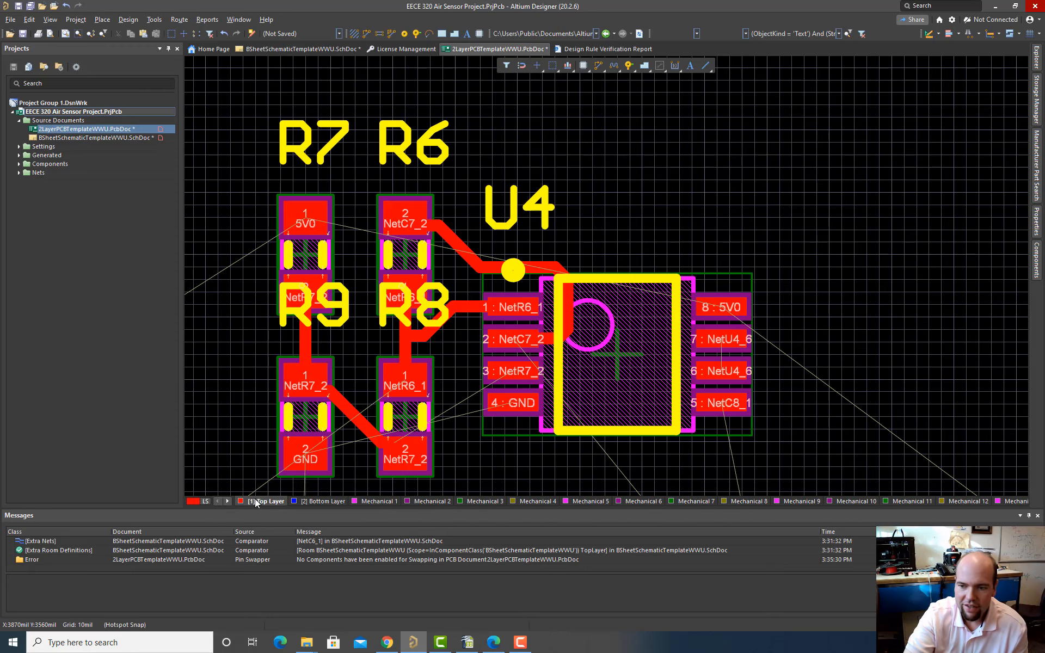
ctrl+scroll(543, 421, down, 2)
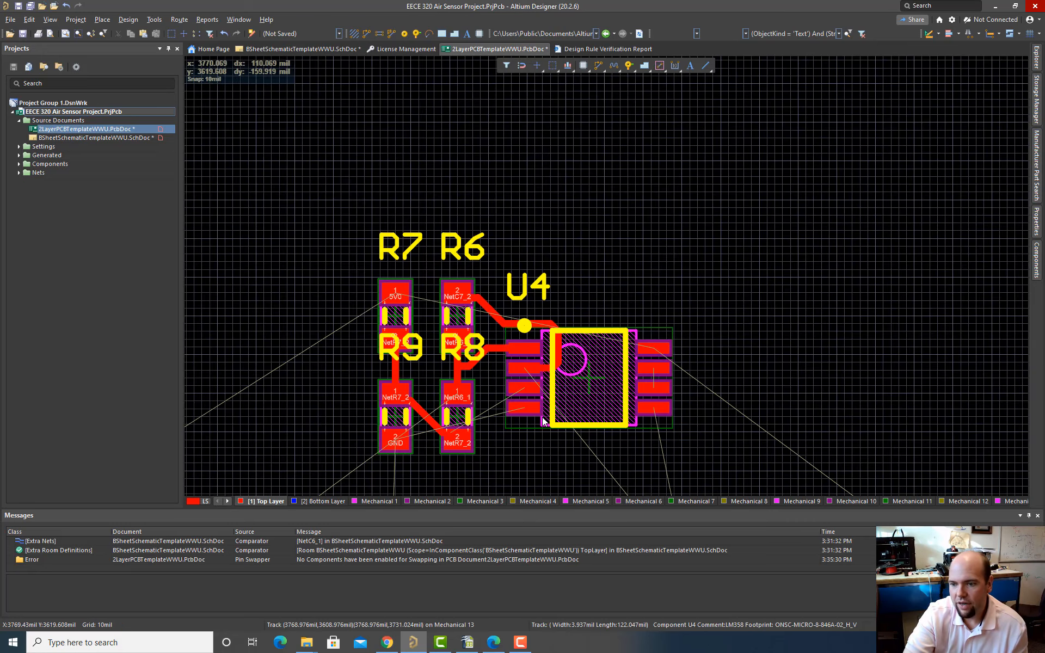
Step: Examine the routed NetR6_1, NetR7_2 and NetC7_2 traces between resistors R6 to R9 and the left-side pins of U4
ctrl+scroll(528, 406, up, 2)
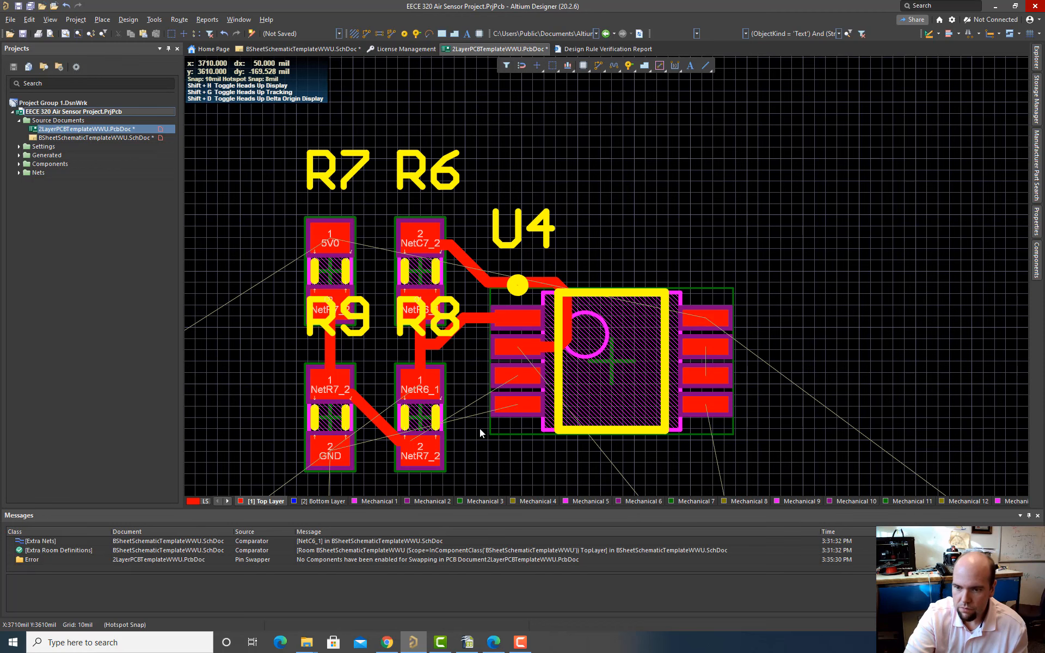
ctrl+scroll(425, 450, up, 2)
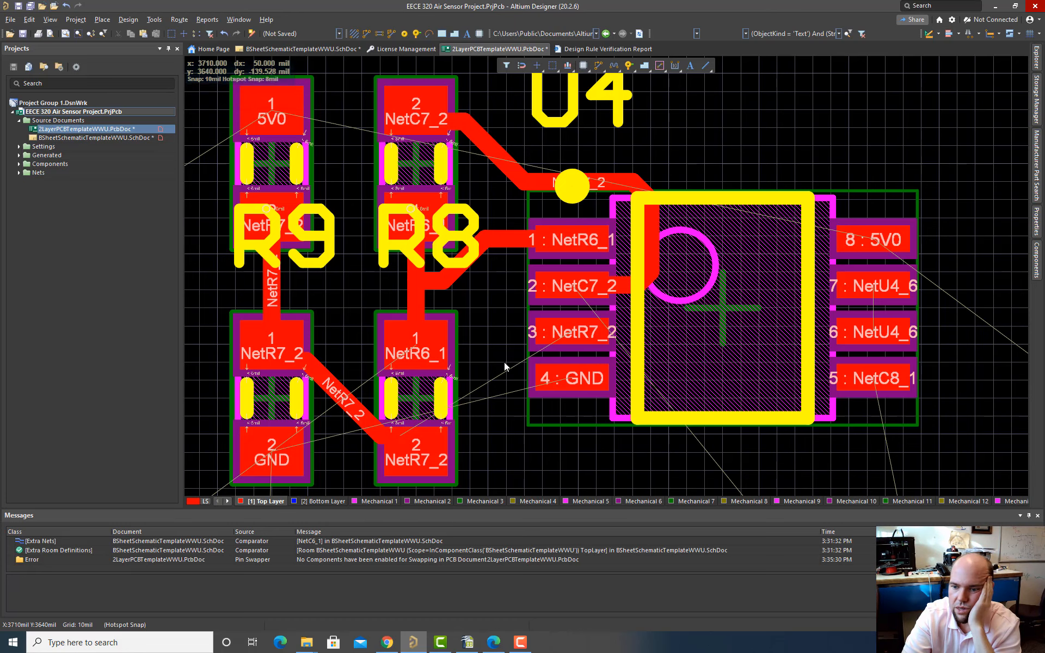
scroll(484, 321, up, 2)
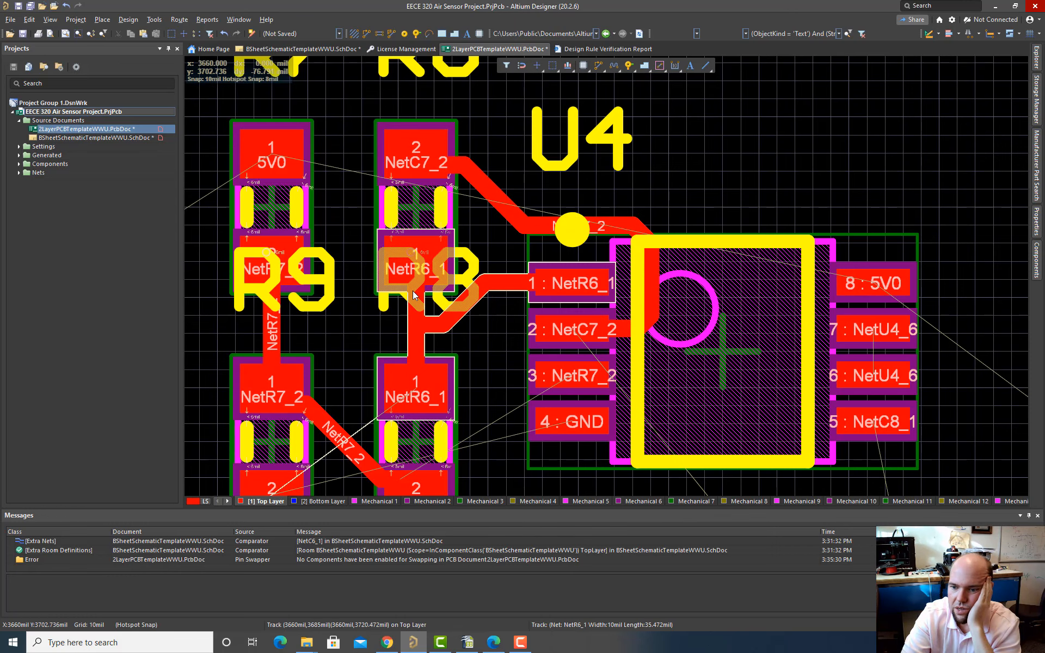
scroll(412, 292, down, 2)
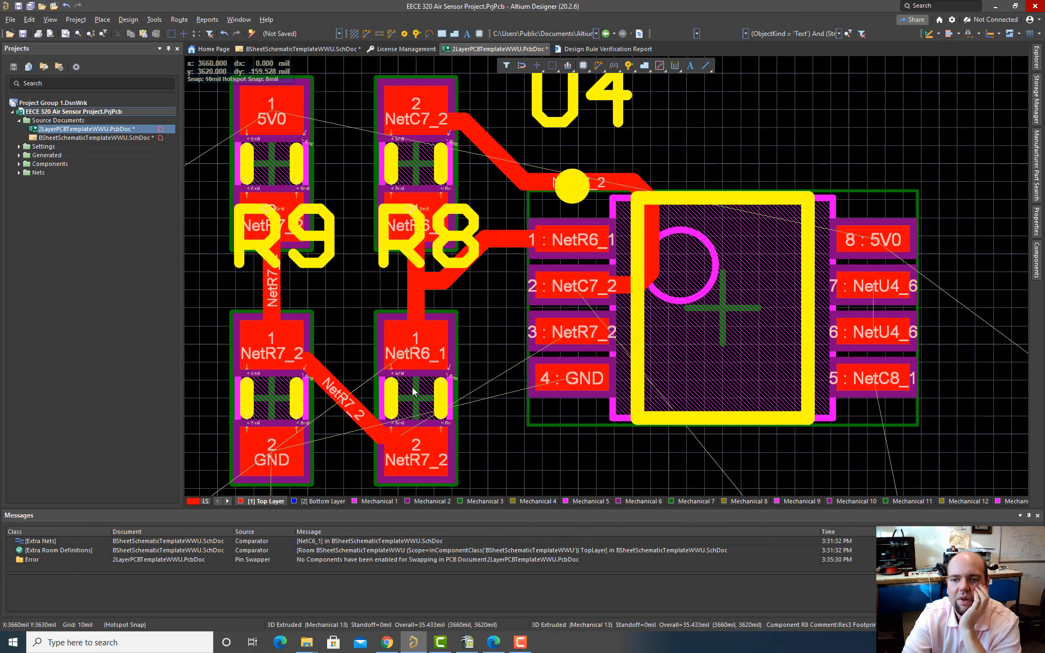
scroll(415, 371, up, 4)
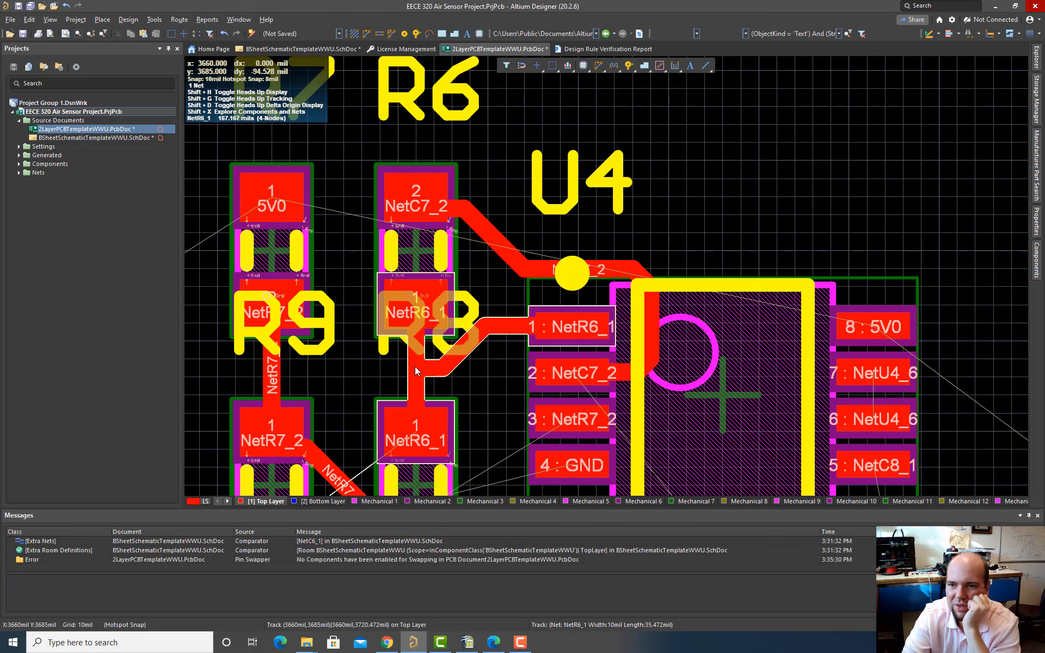
scroll(415, 367, down, 6)
scroll(415, 367, up, 4)
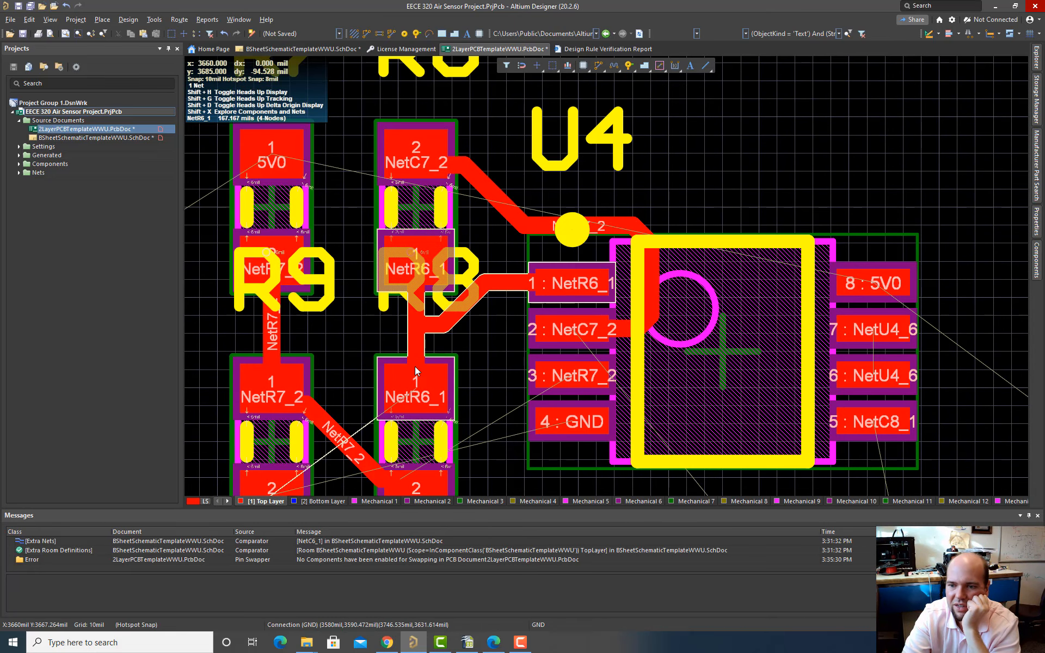
scroll(415, 367, down, 2)
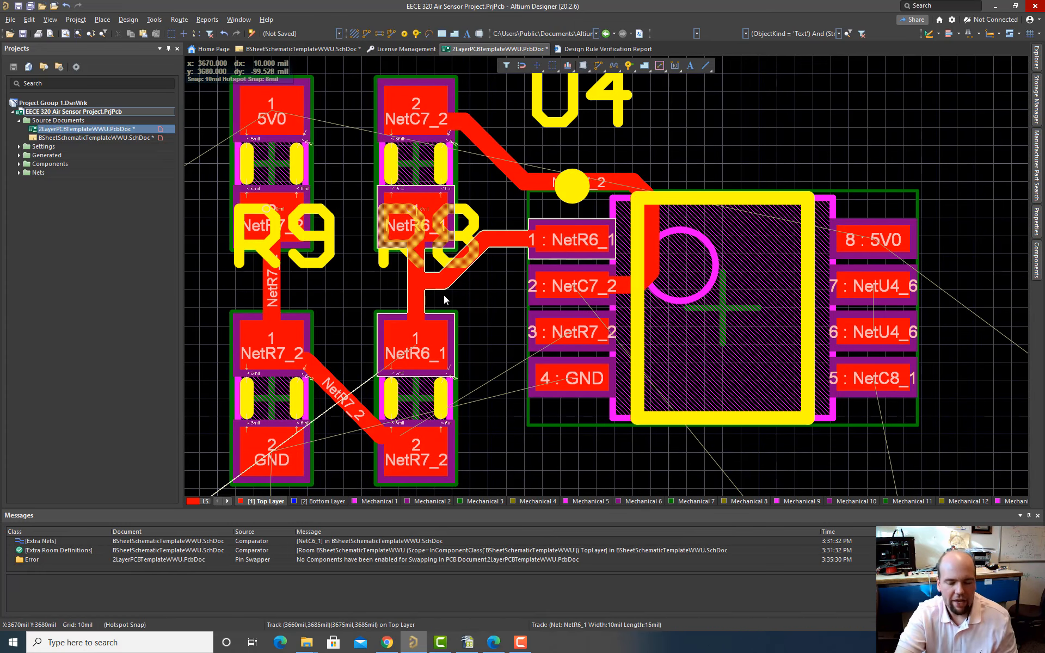
Step: Move capacitor C7 from the row of unplaced components to just above U4
ctrl+scroll(452, 293, down, 4)
right_drag(730, 420, 488, 228)
ctrl+scroll(604, 314, down, 3)
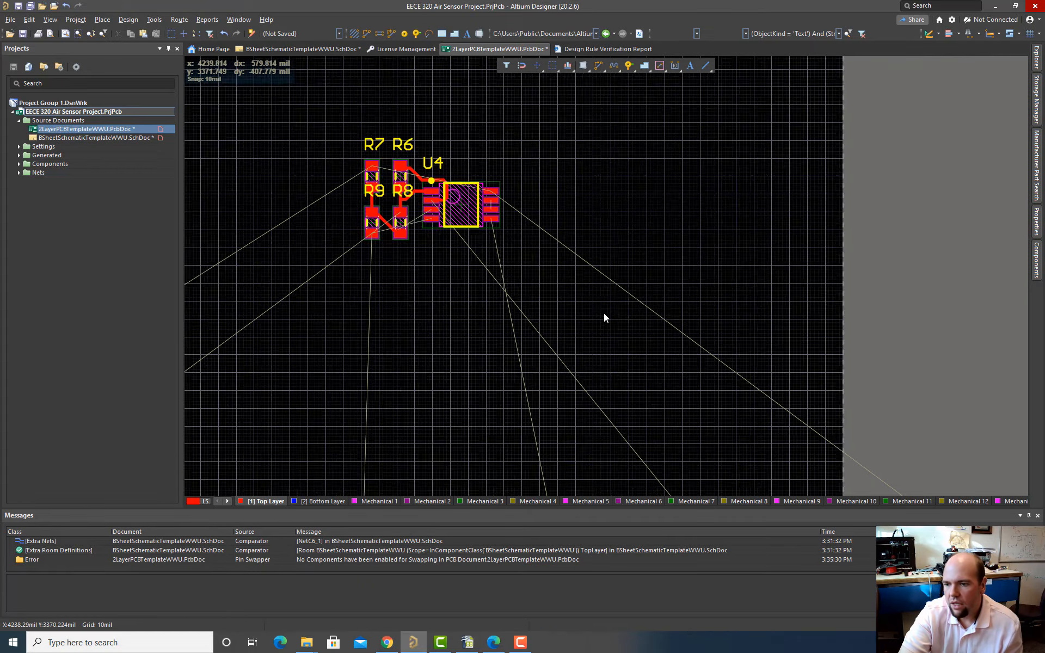
ctrl+scroll(603, 315, down, 3)
scroll(630, 319, down, 1)
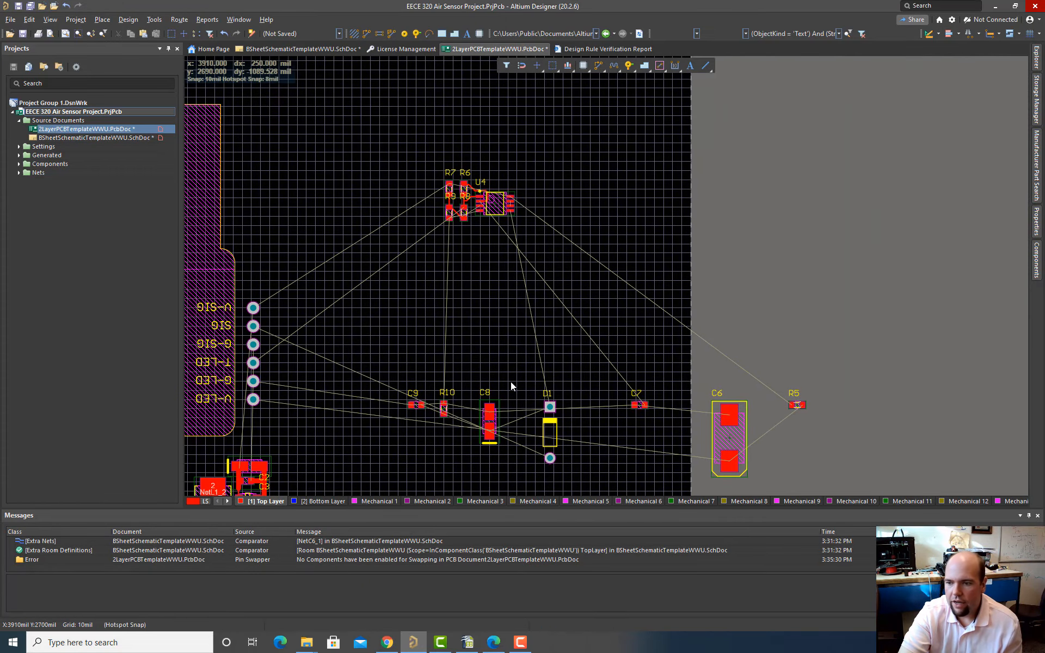
drag(636, 406, 484, 154)
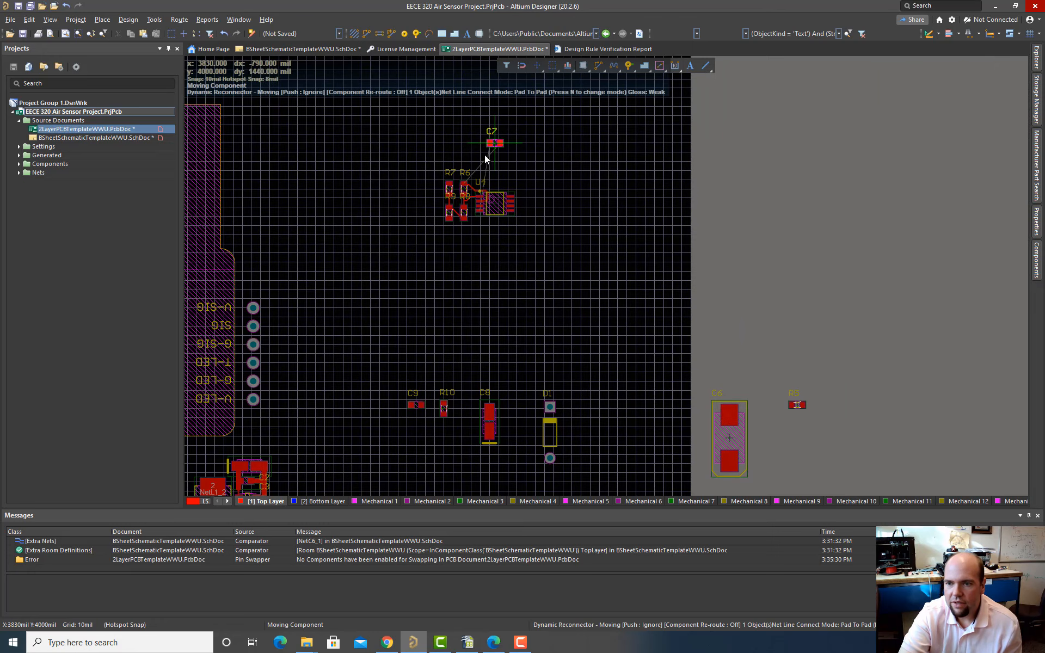
click(483, 163)
Step: Bring C7 closer to U4 and rotate it to a vertical orientation with the GND pad facing U4
ctrl+scroll(485, 180, up, 8)
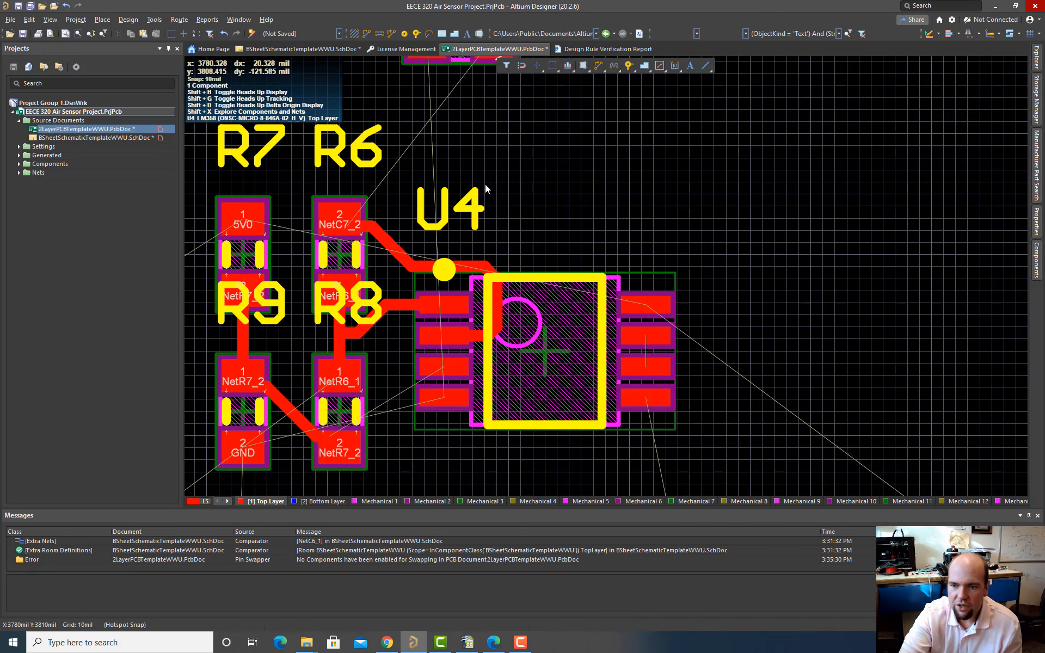
ctrl+scroll(485, 184, down, 3)
drag(475, 82, 515, 146)
key(space)
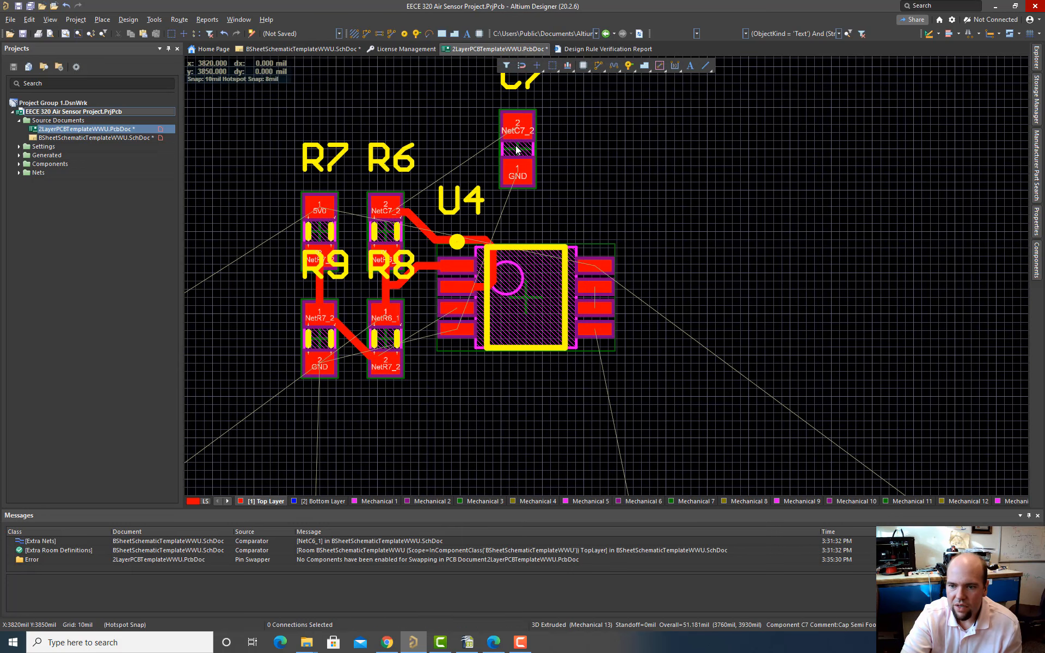
Step: Study the connection lines and existing traces between C7, resistors R6 to R9 and U4's pins
ctrl+scroll(406, 288, up, 1)
ctrl+scroll(407, 288, up, 2)
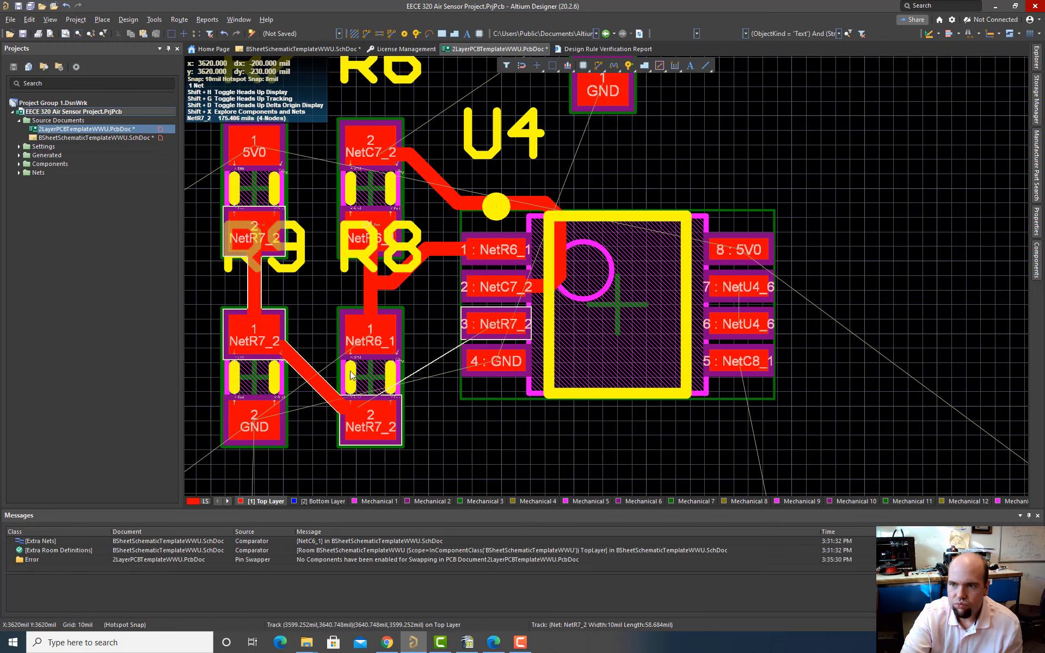
scroll(434, 283, up, 4)
scroll(434, 287, down, 2)
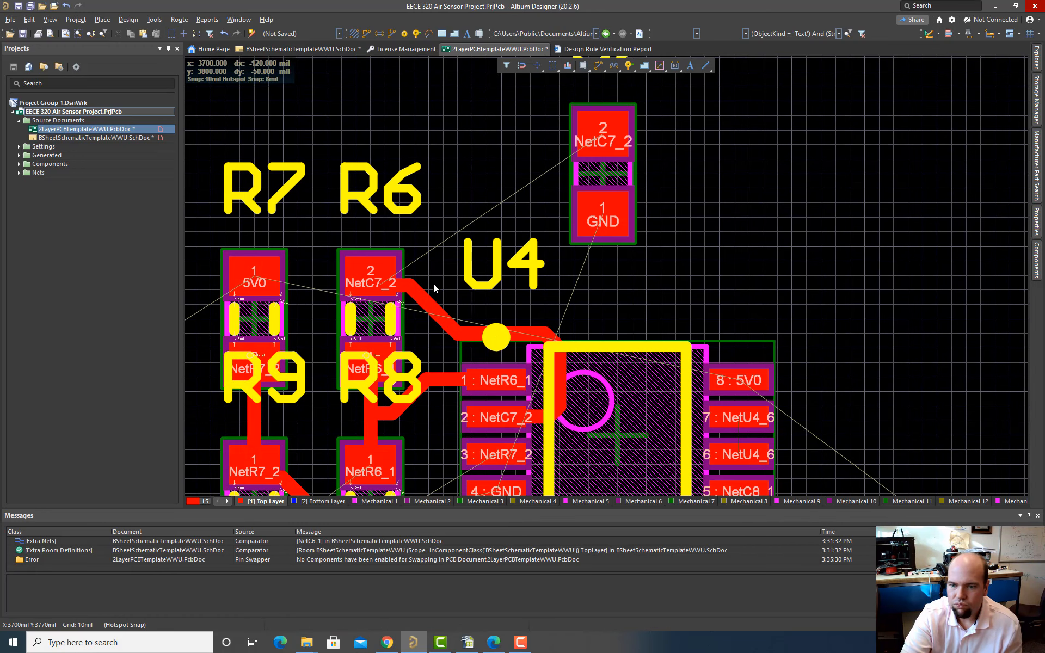
scroll(430, 290, down, 2)
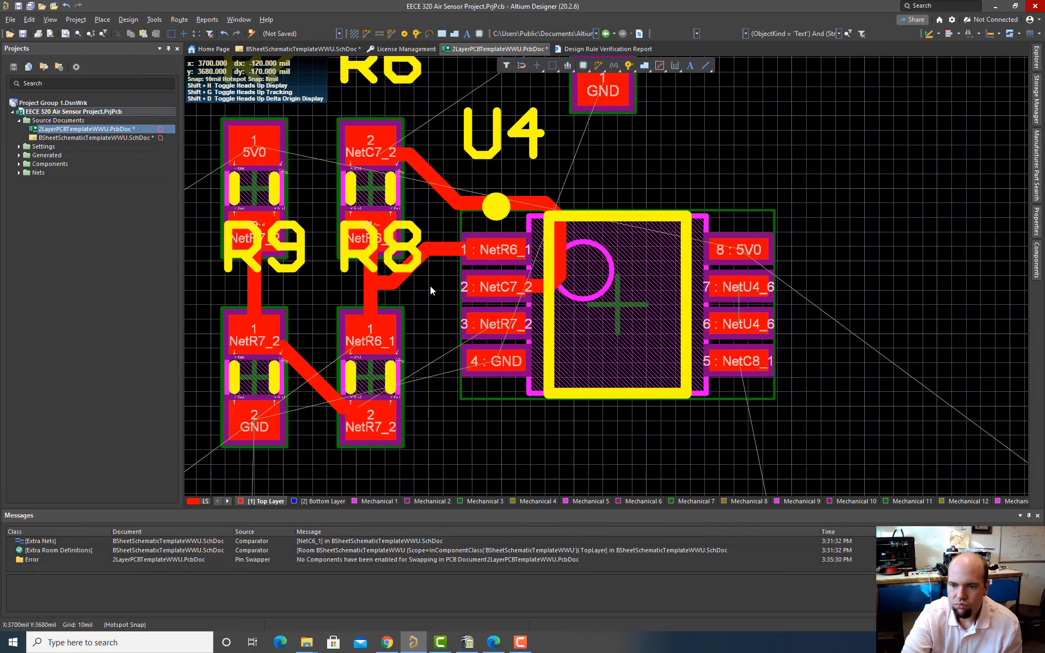
scroll(430, 287, up, 3)
scroll(430, 287, down, 3)
scroll(430, 289, up, 2)
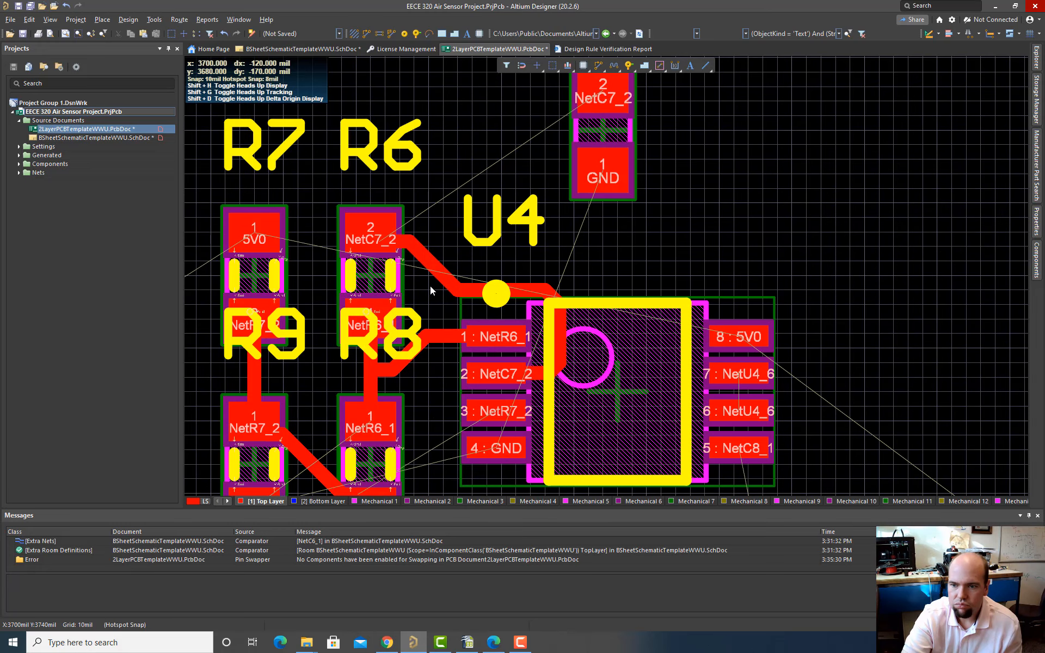
scroll(430, 290, up, 1)
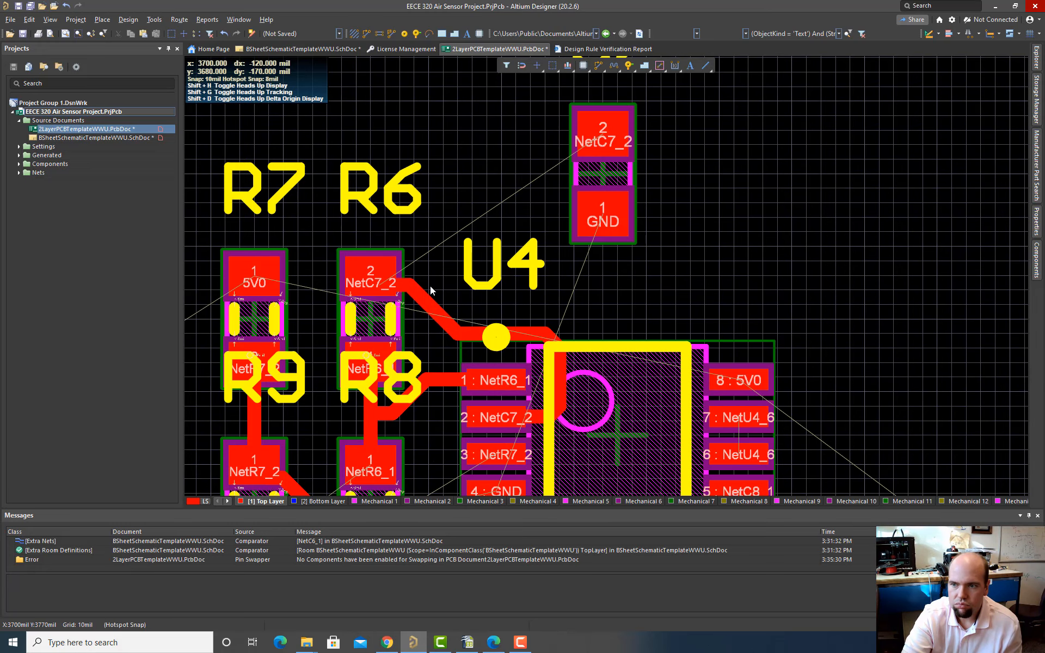
scroll(430, 290, down, 3)
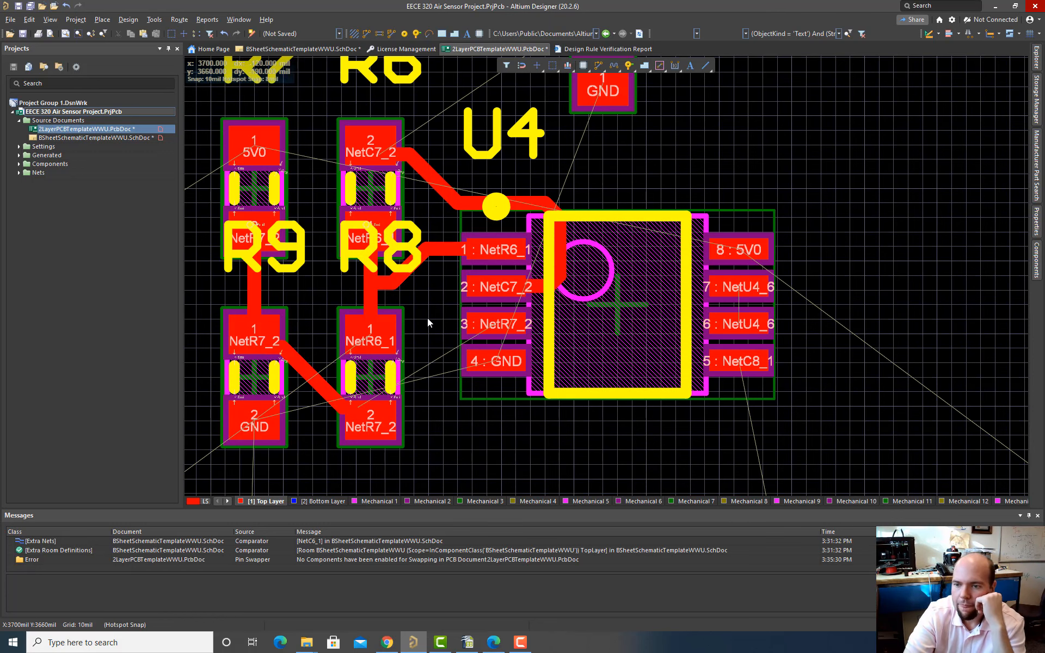
scroll(426, 317, up, 3)
scroll(425, 315, down, 3)
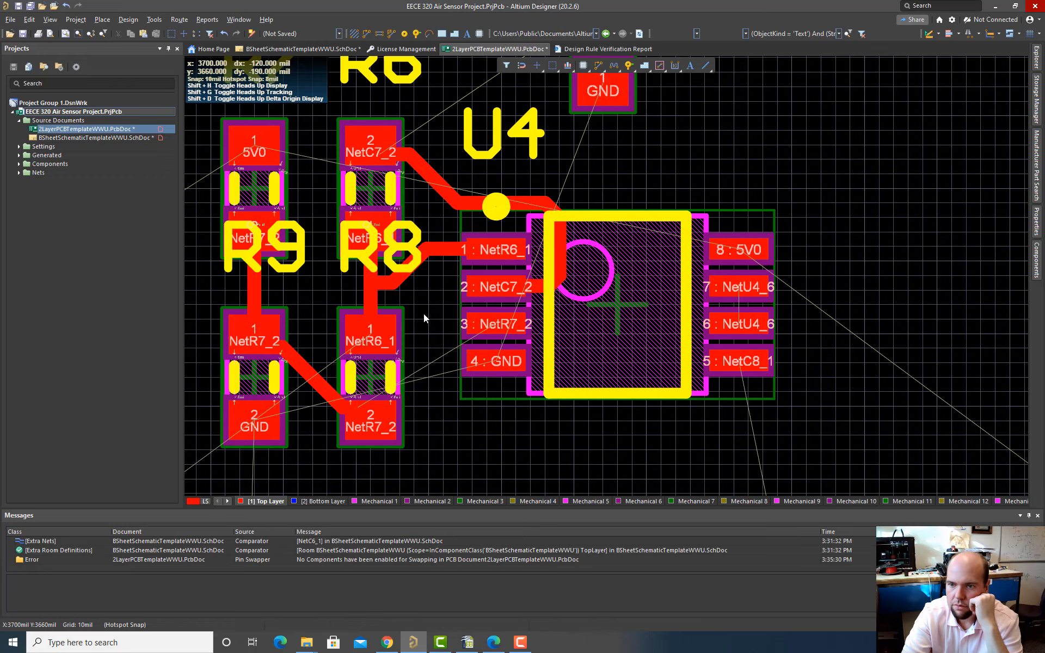
scroll(424, 314, up, 1)
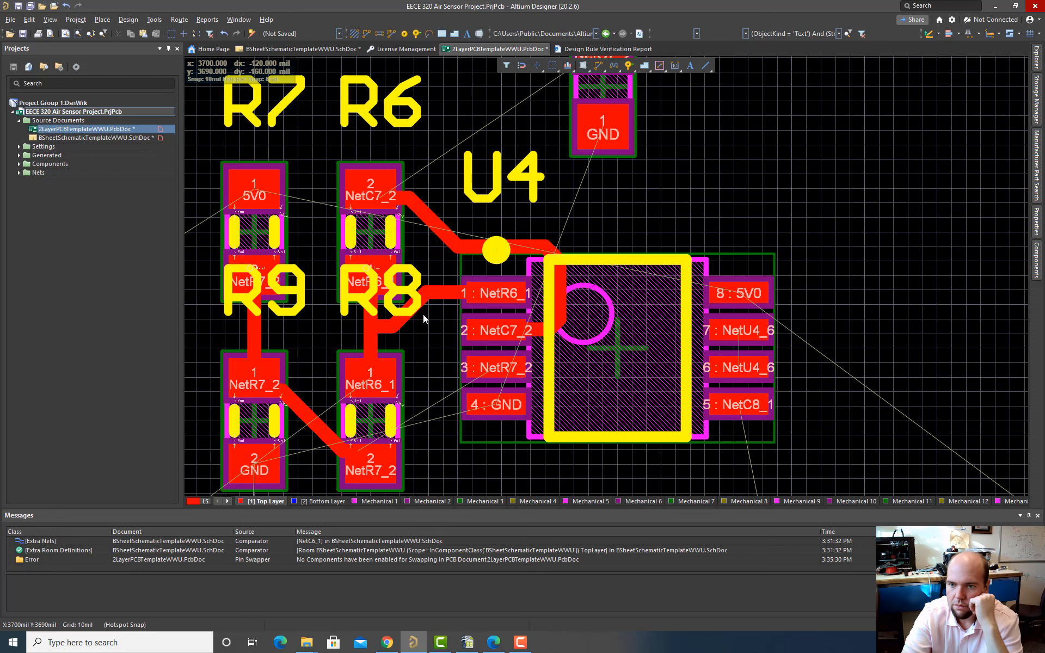
scroll(423, 315, up, 2)
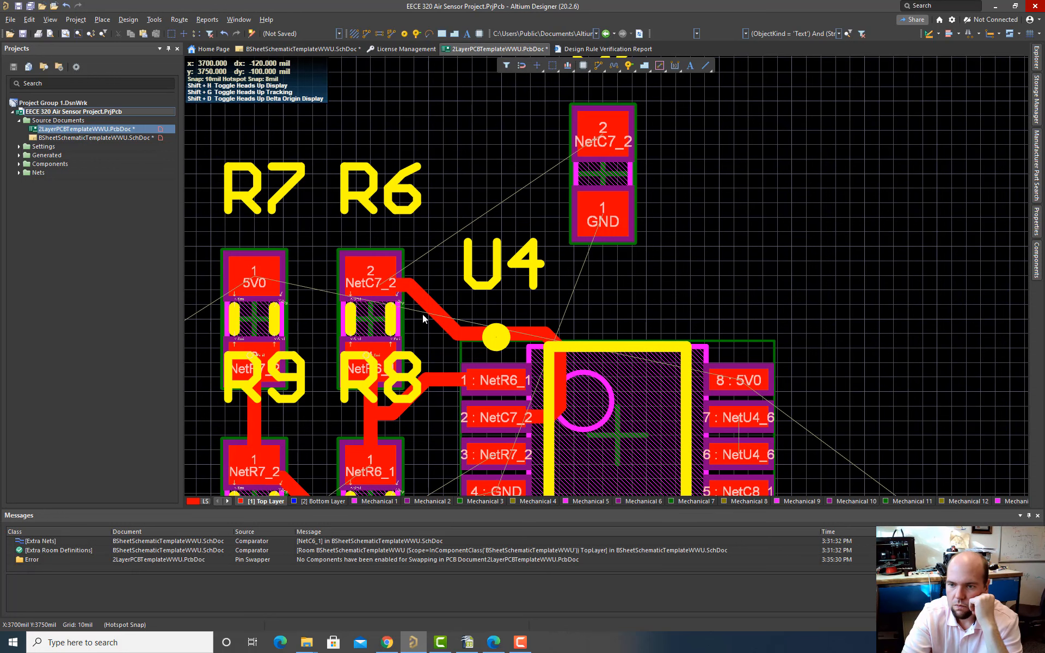
scroll(422, 314, down, 1)
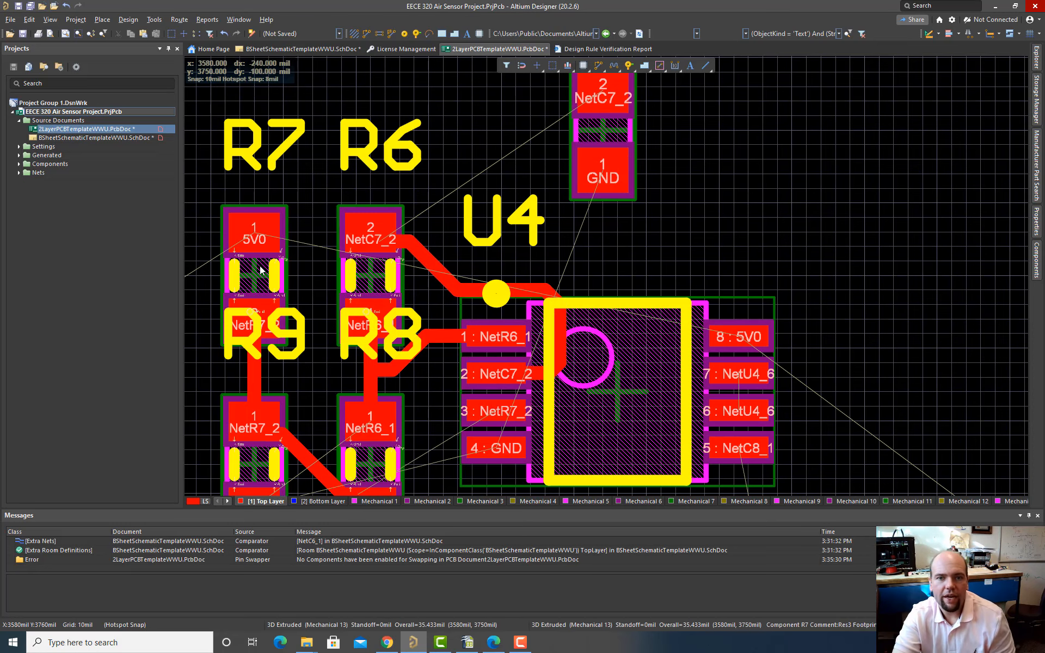
Step: Check the air sensor schematic and glance at the sensor datasheet in the browser, then return to the PCB layout
click(96, 138)
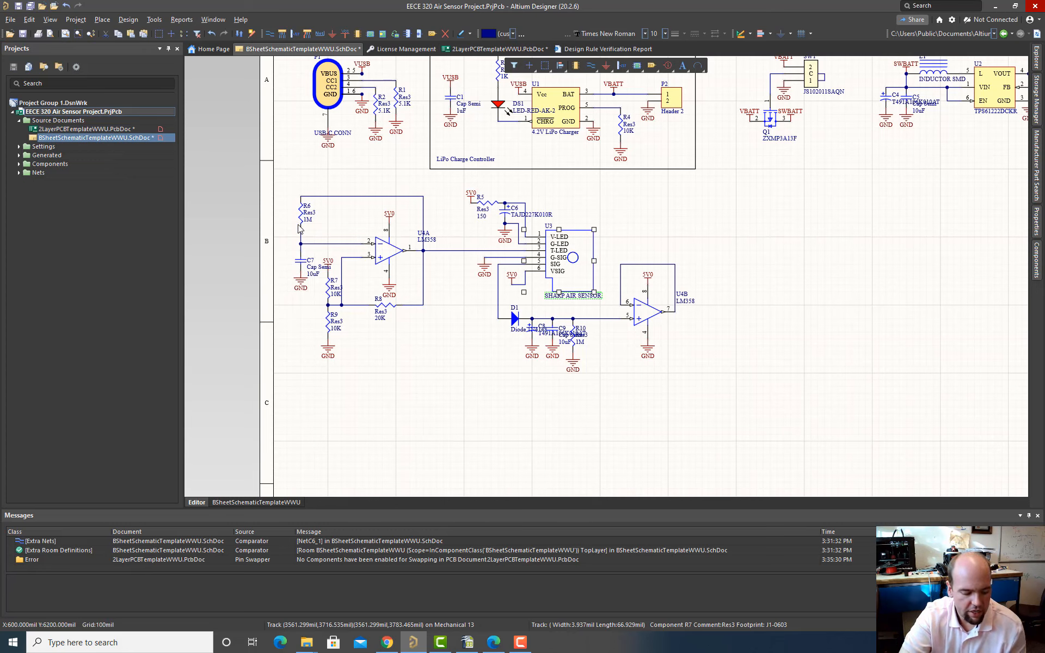
key(alt+Tab)
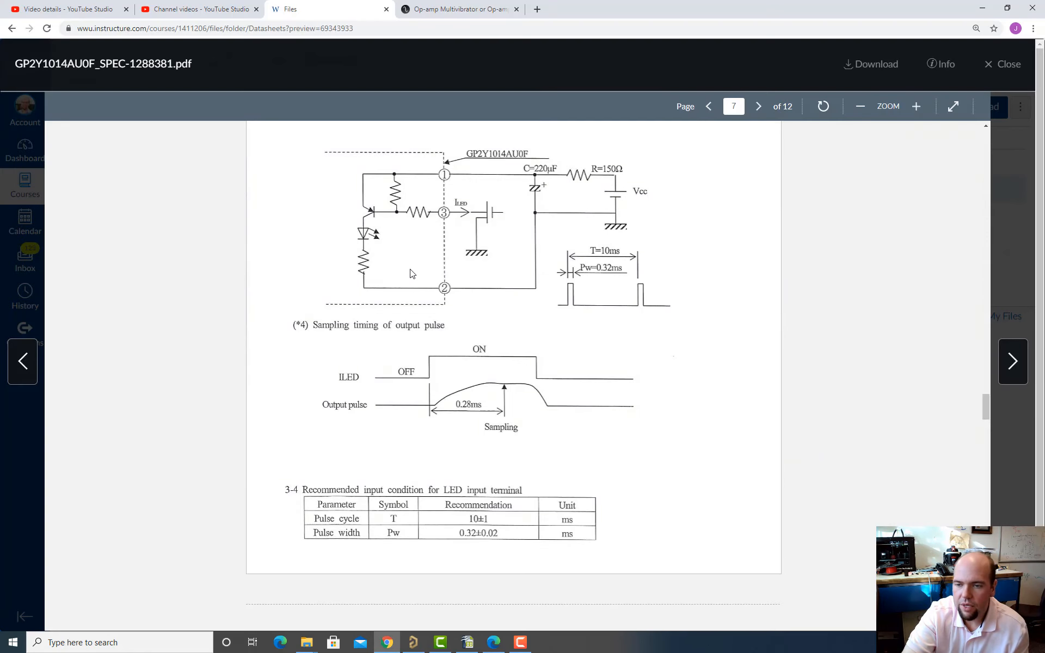
key(alt+Tab)
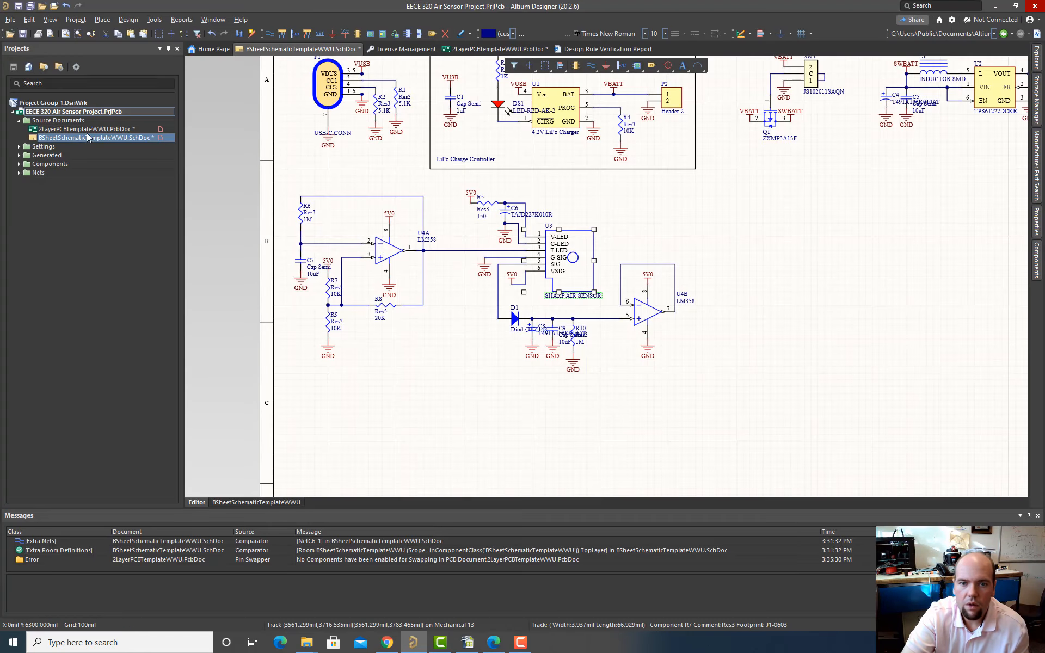
double_click(84, 129)
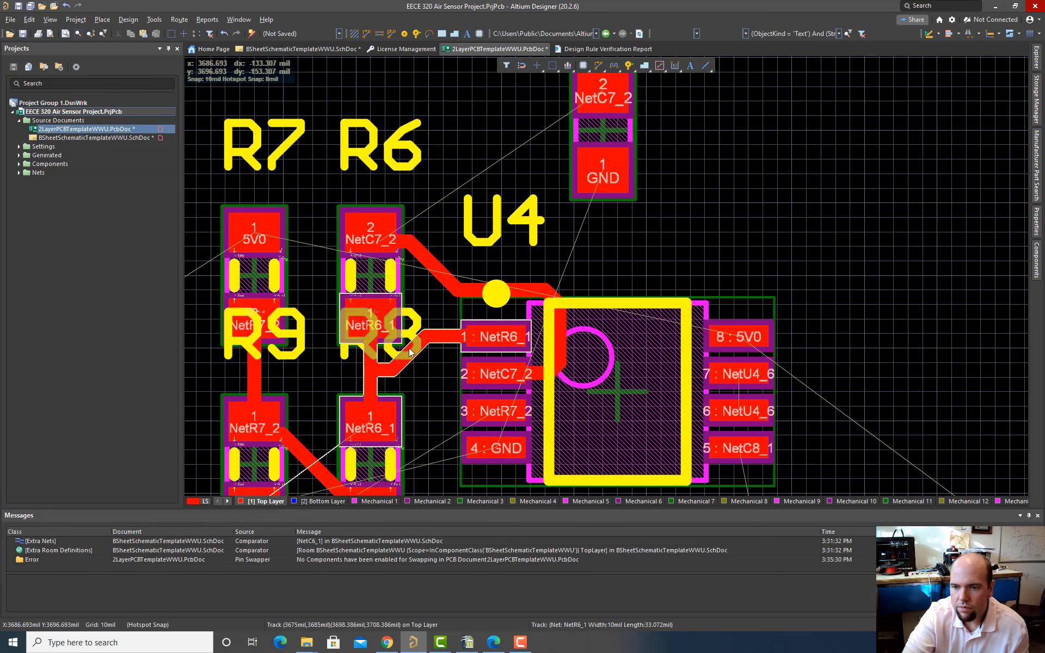
Step: Delete the NetR7_2 trace between R9 pad 1 and R8 pad 2, including the short stub on R8's pad
scroll(399, 337, down, 1)
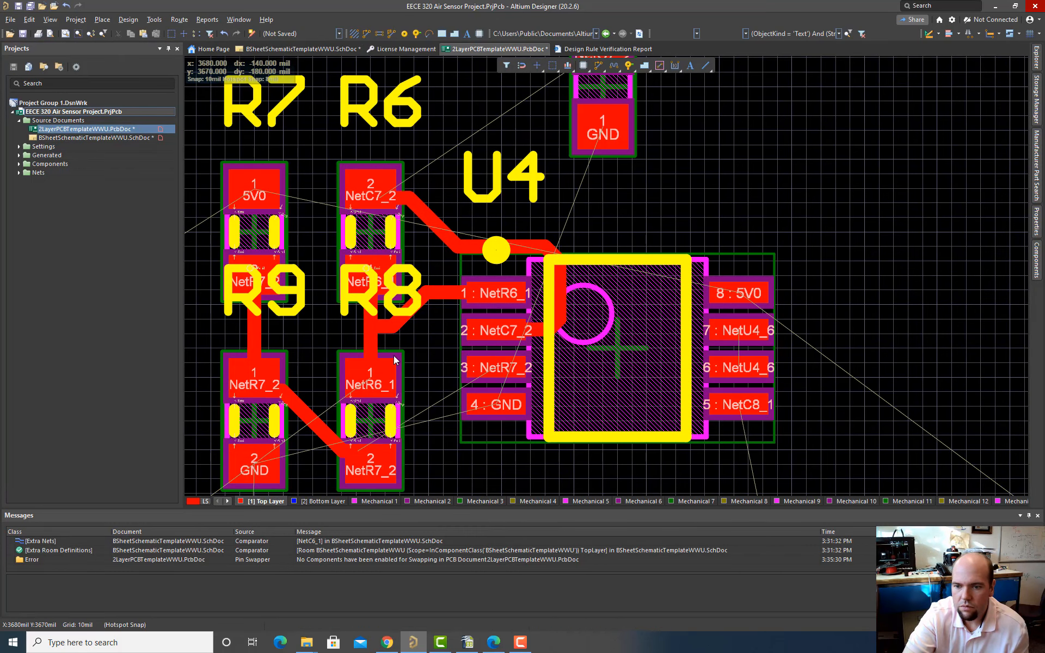
click(313, 434)
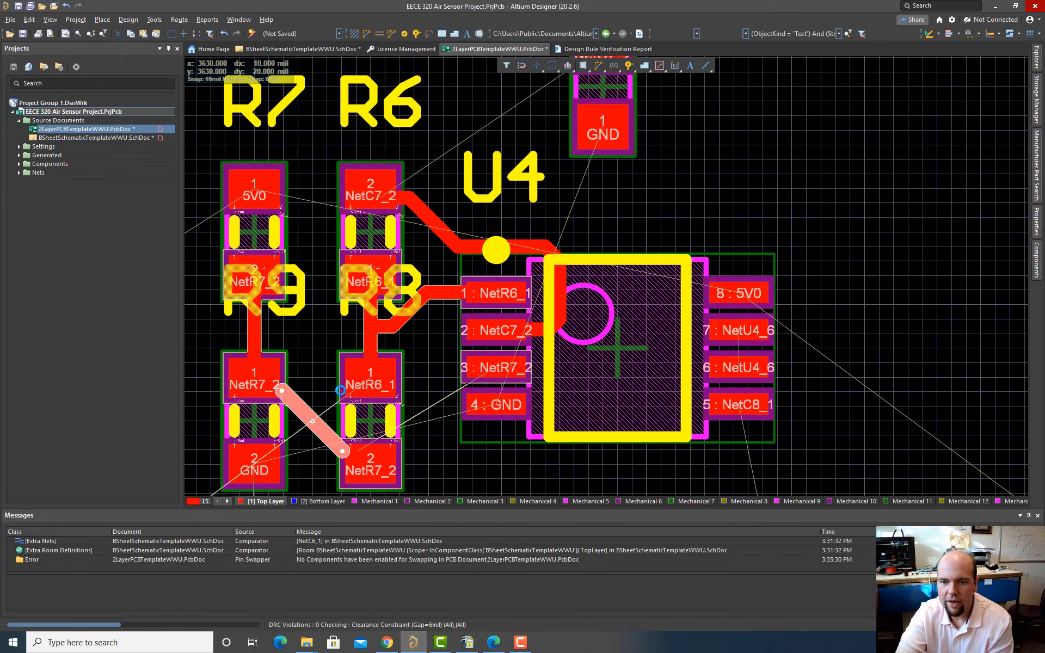
key(Delete)
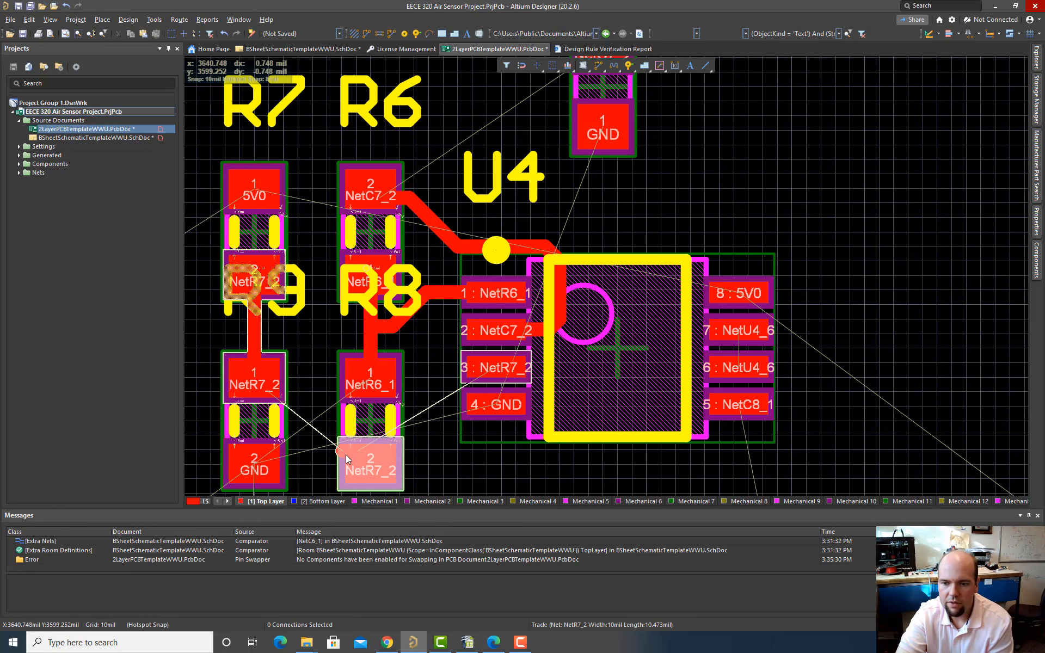
click(345, 452)
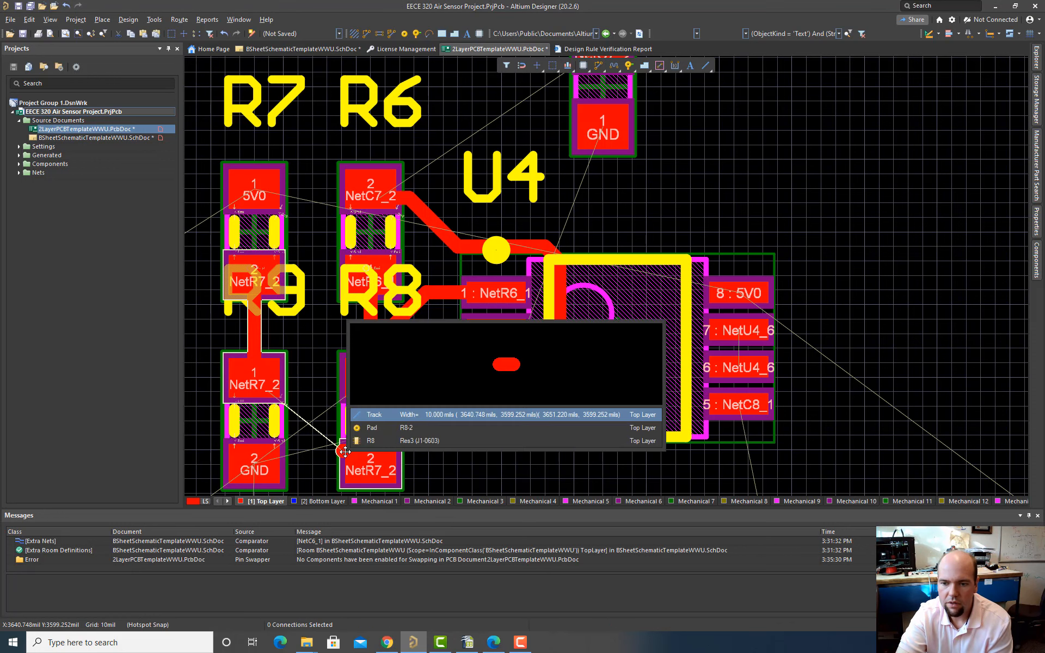
click(374, 415)
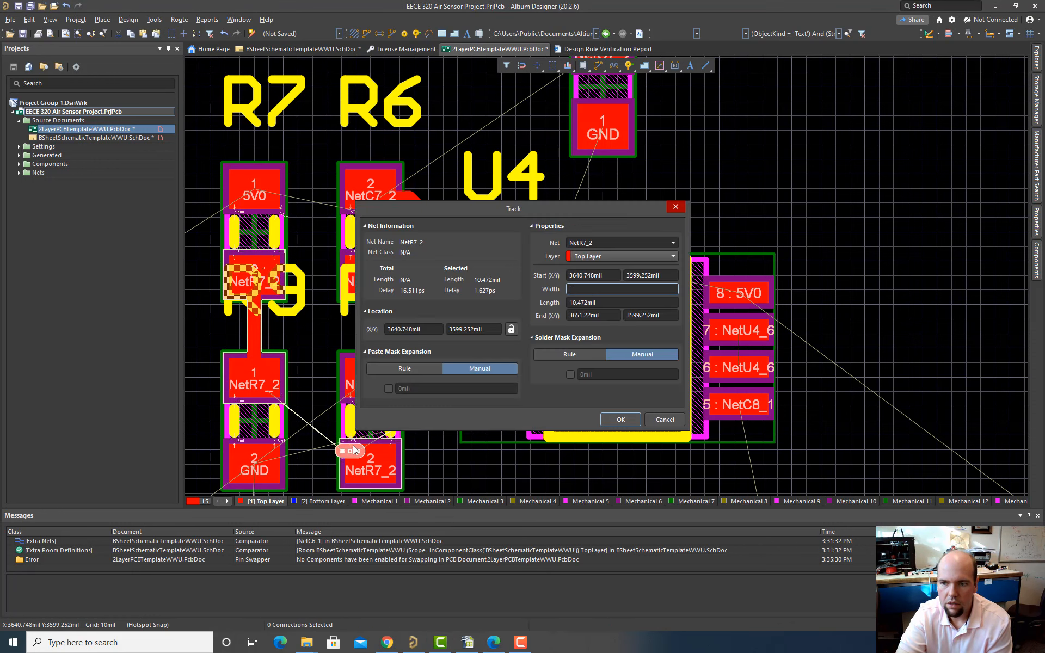
click(673, 422)
key(Delete)
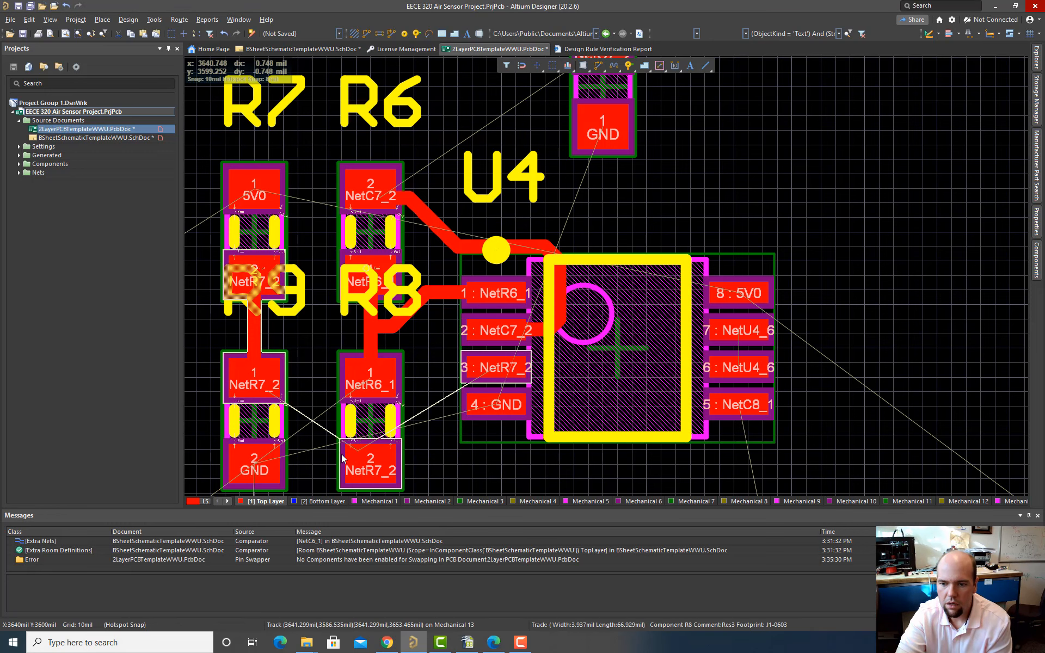
Step: Delete all NetR6_1 trace segments connecting R6 pad 1, R8 pad 1 and U4 pin 1
click(370, 330)
key(Delete)
click(370, 336)
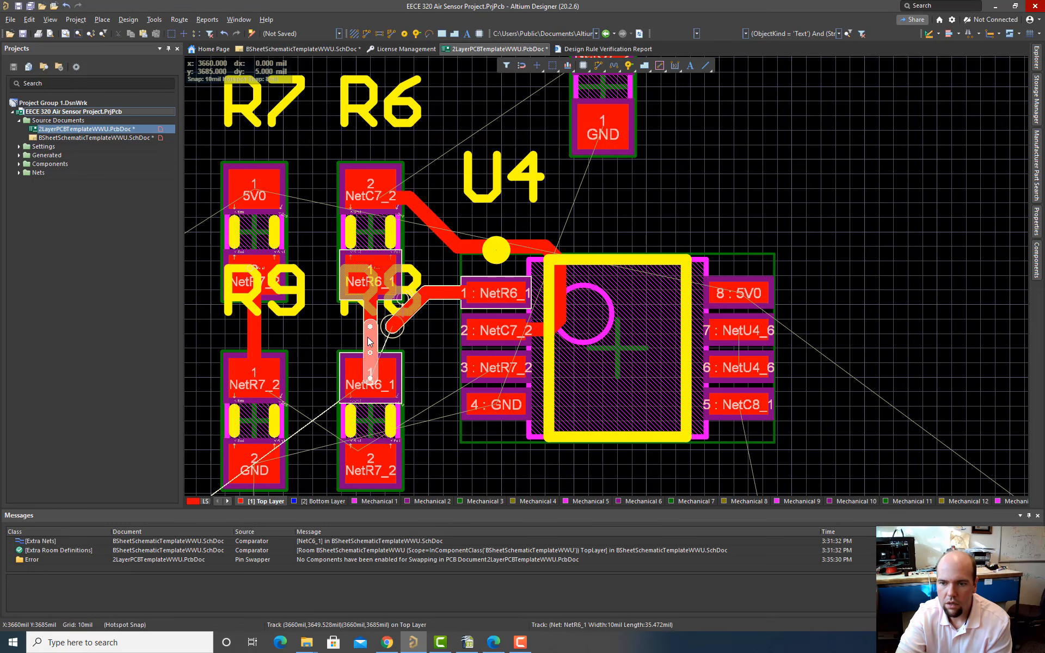
key(Delete)
click(370, 324)
key(Delete)
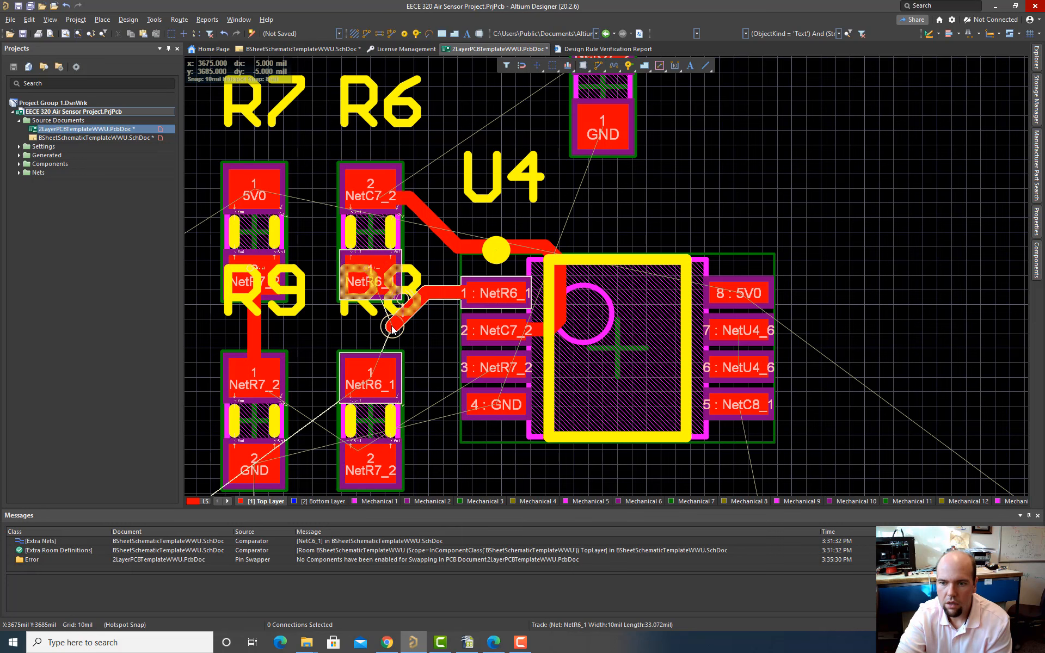
click(393, 327)
key(Delete)
click(434, 293)
key(Delete)
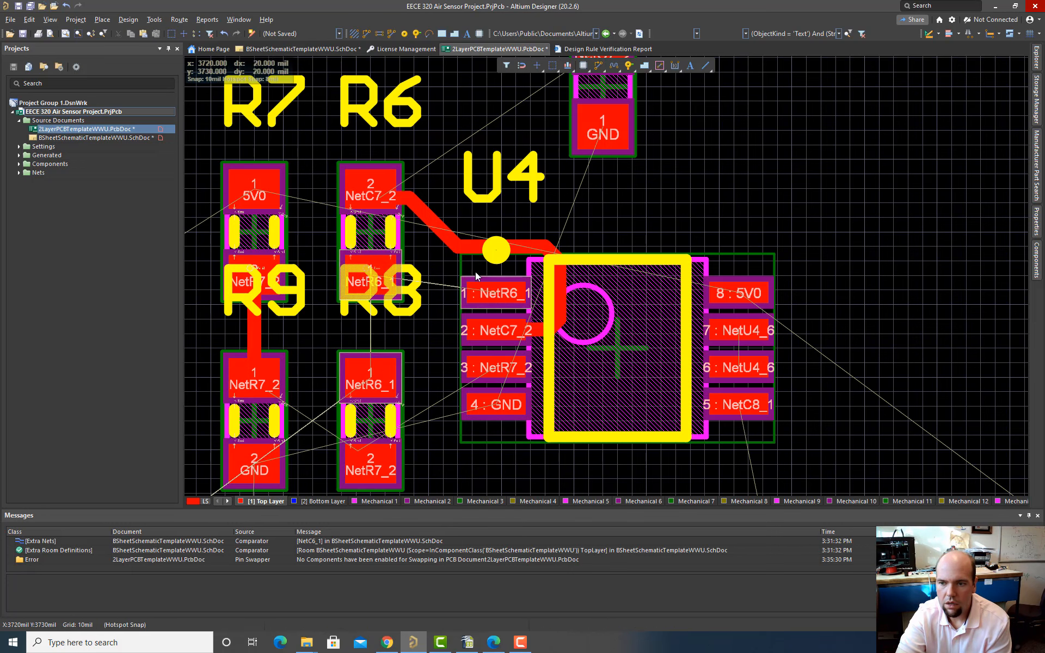
Step: Delete the NetC7_2 trace segments running from R6 pad 2 around U4 pin 1
click(430, 218)
key(Delete)
click(476, 253)
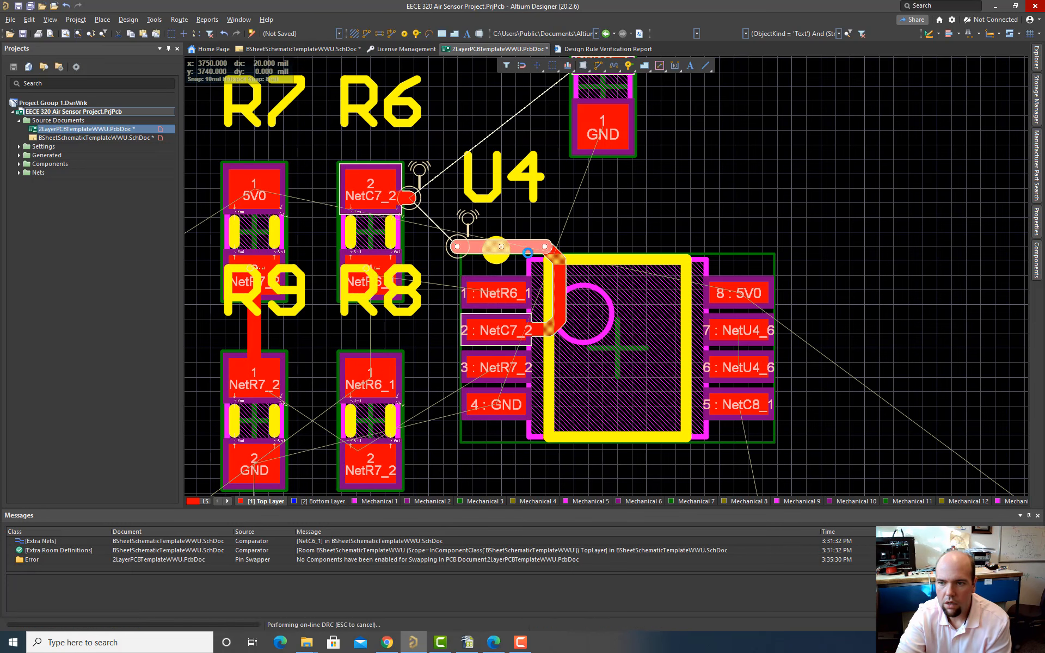
key(Delete)
click(559, 256)
key(Delete)
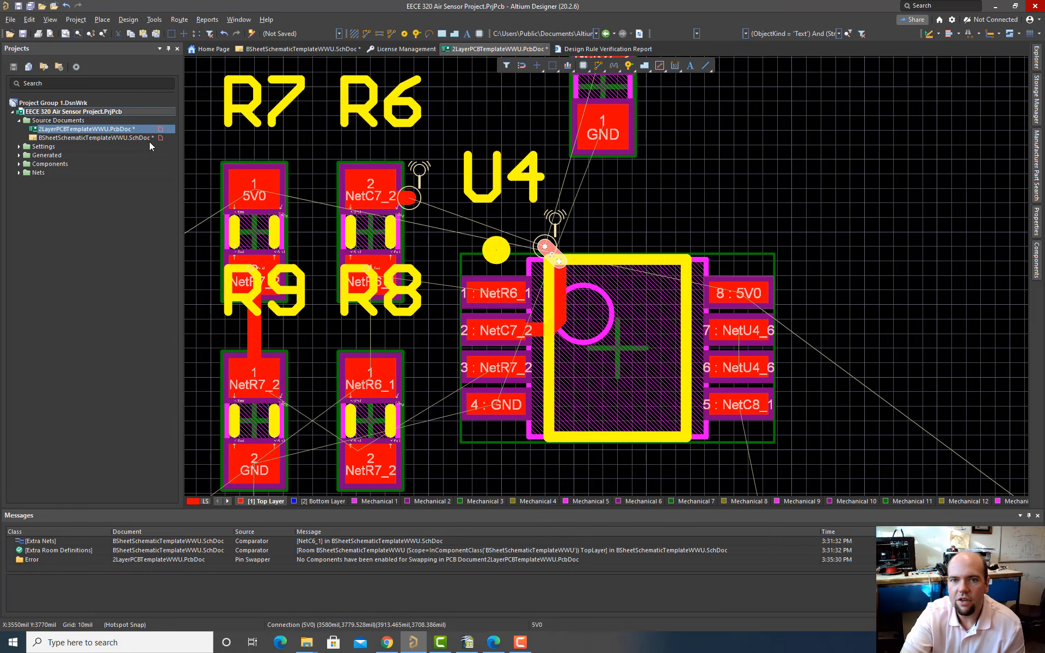
click(153, 22)
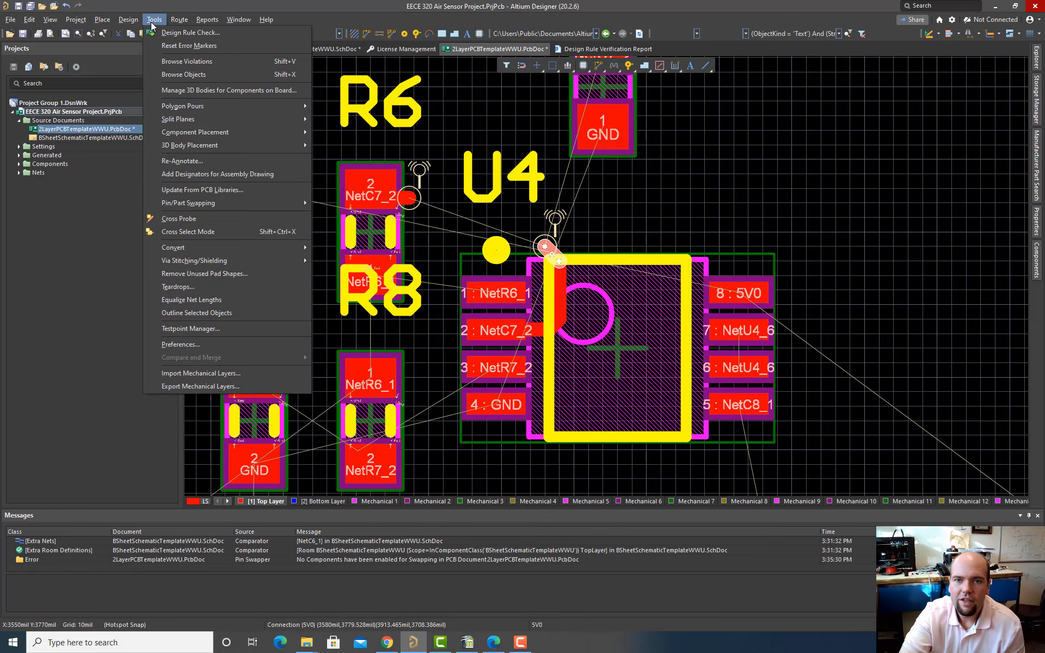
Step: Un-route components R6 and R9 to remove the traces attached to them
click(615, 324)
click(179, 19)
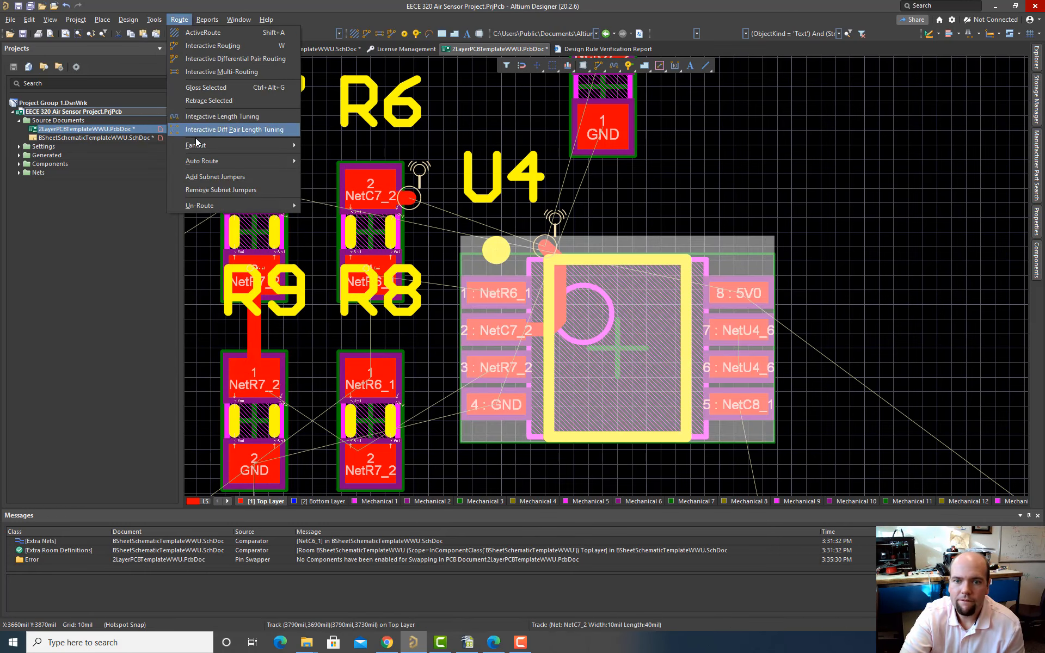
mouse_move(225, 205)
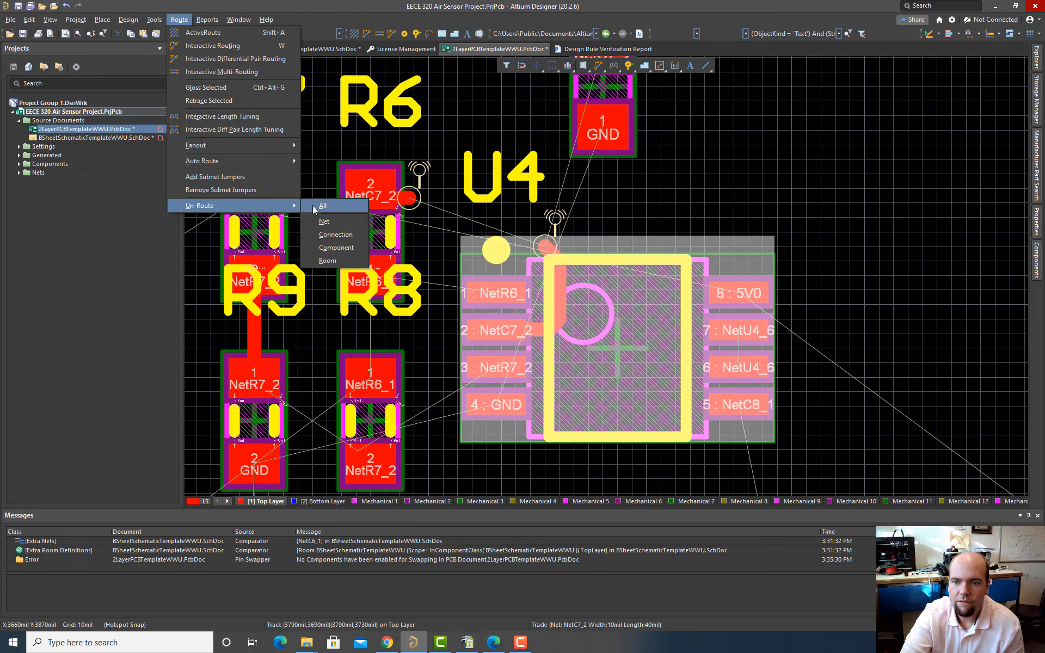
click(335, 248)
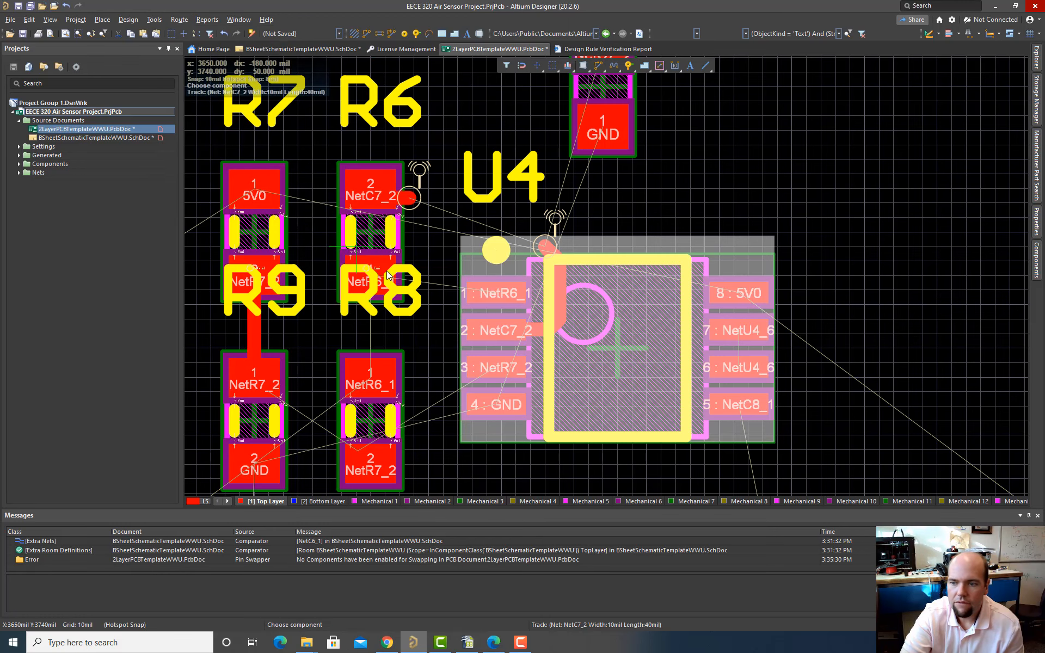
click(362, 225)
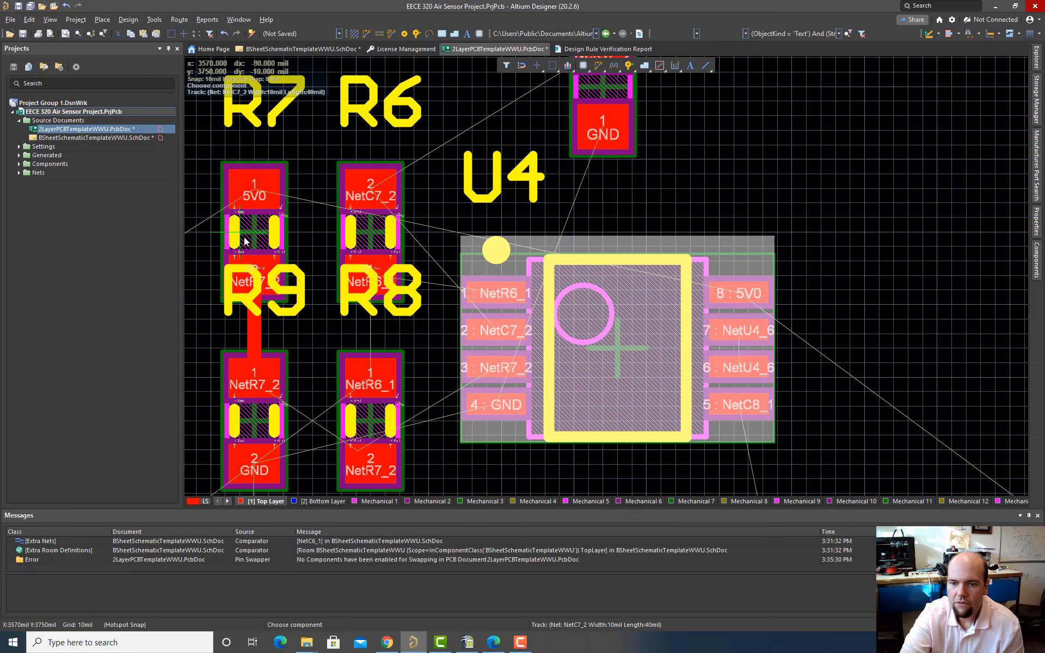
click(260, 418)
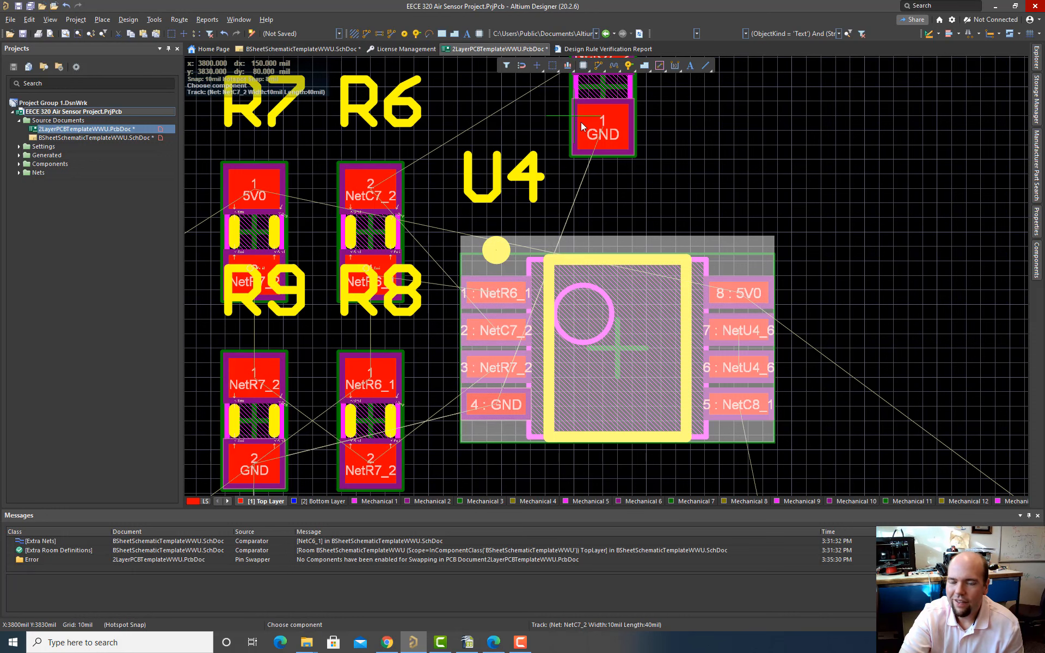
right_click(411, 193)
Step: Move resistor R8 downward to clear the space beneath R6
ctrl+scroll(391, 240, down, 2)
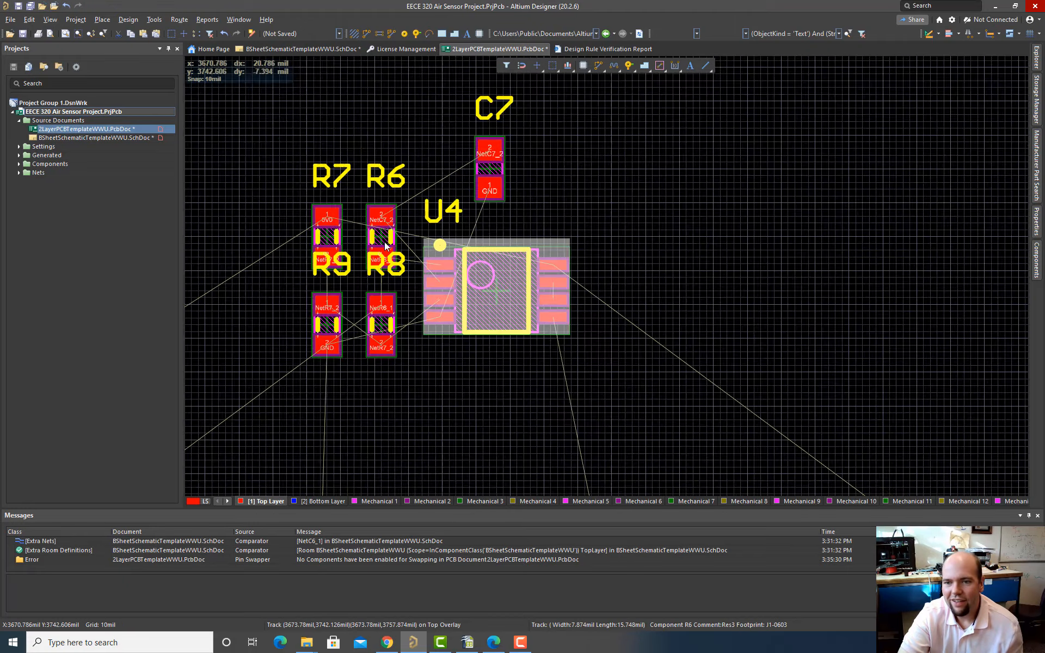
ctrl+scroll(367, 310, down, 3)
ctrl+scroll(373, 294, up, 3)
ctrl+scroll(374, 295, up, 2)
ctrl+scroll(413, 305, down, 2)
drag(414, 276, 423, 357)
key(Escape)
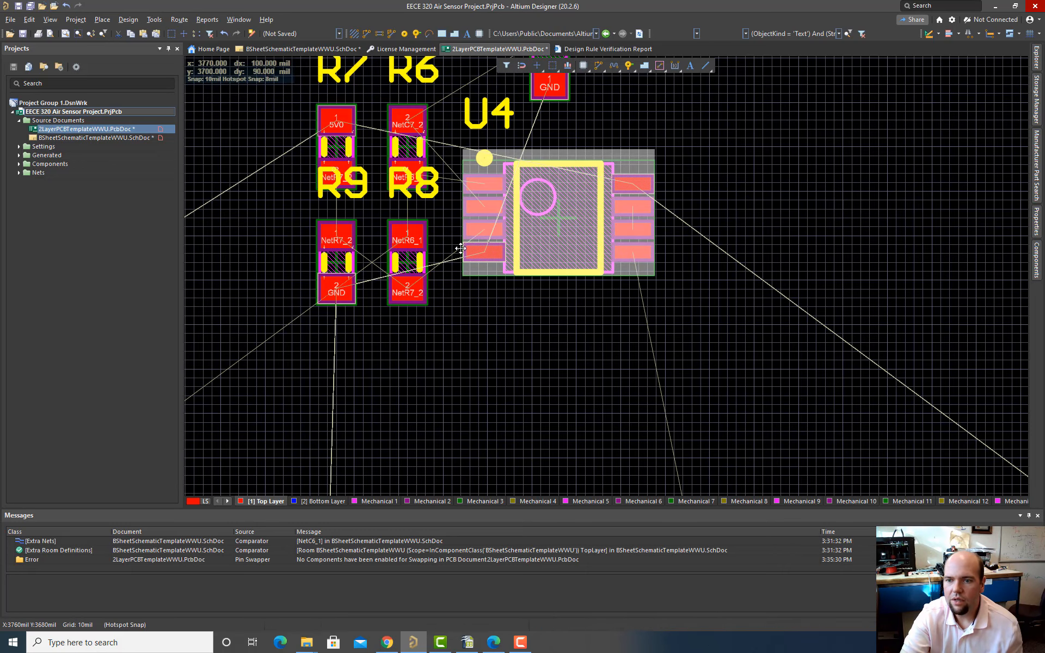
drag(407, 262, 425, 369)
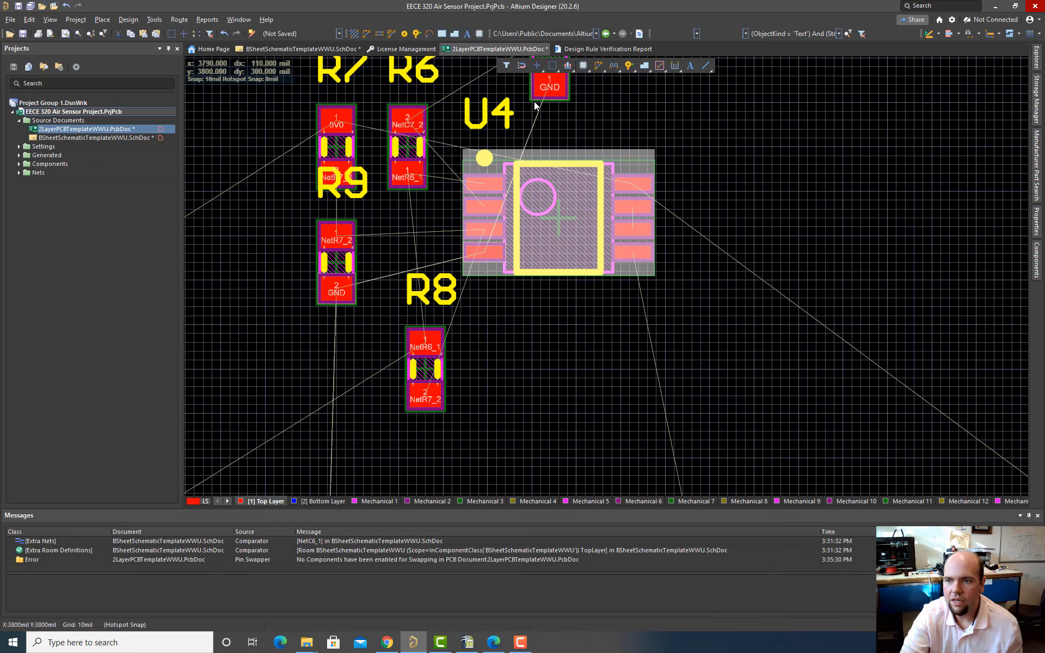
Step: Place capacitor C7 beneath R6 and rotate R6 by 180 degrees so its NetC7_2 pad faces C7
drag(534, 100, 433, 243)
drag(416, 240, 411, 237)
ctrl+scroll(427, 198, up, 2)
drag(401, 142, 401, 110)
key(space)
key(space)
ctrl+scroll(433, 168, down, 4)
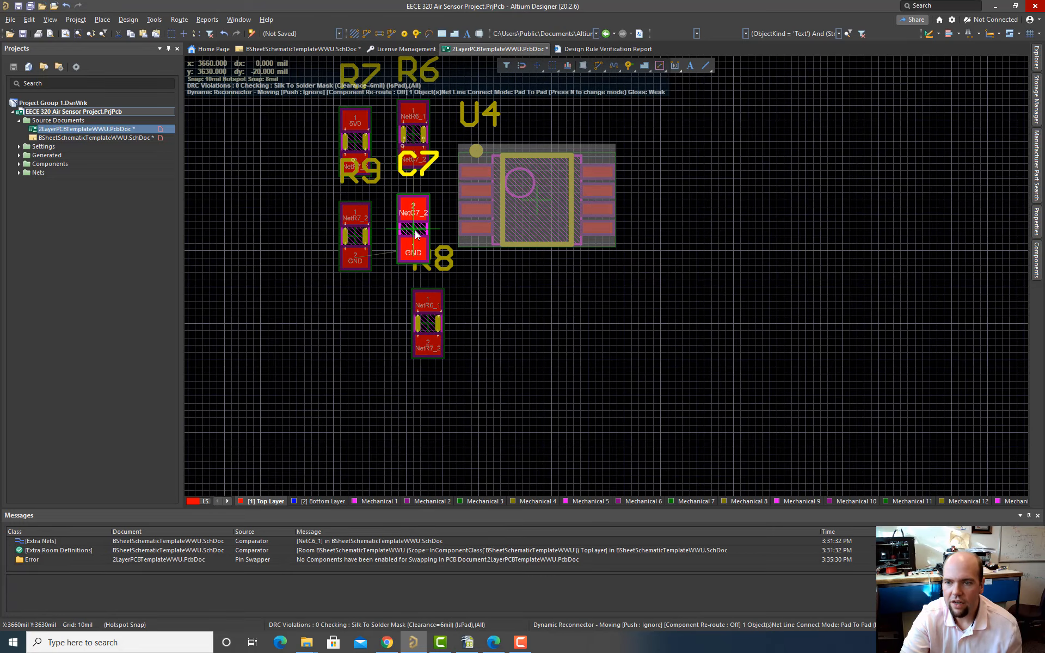
ctrl+scroll(442, 196, up, 2)
ctrl+scroll(455, 215, up, 2)
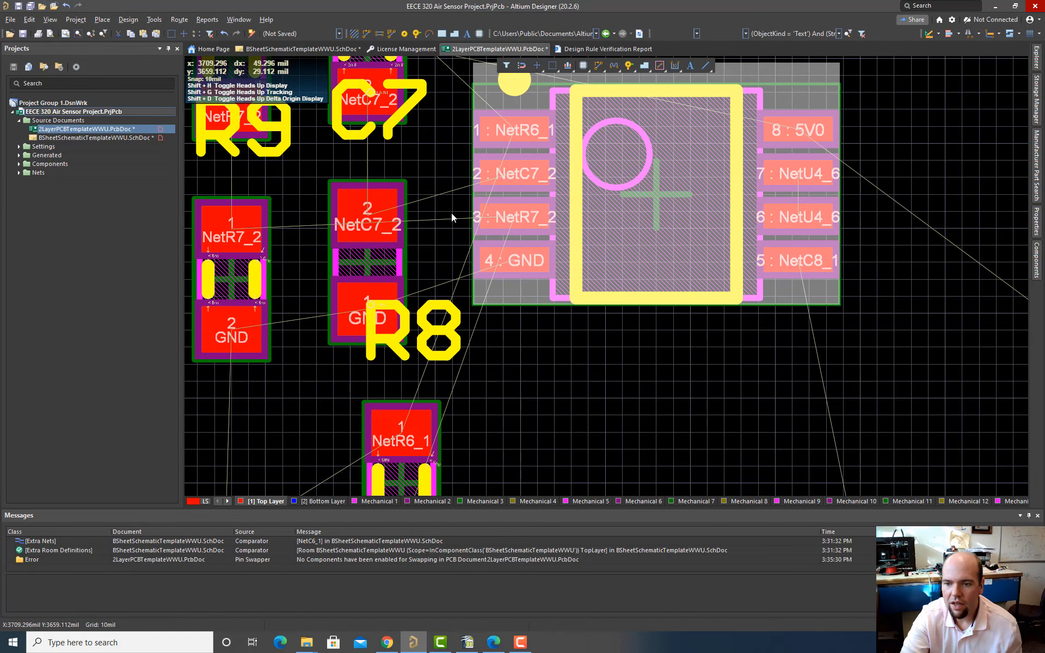
Step: Move R6 and C7 to the left of R7 and R9, keeping C7 beneath R6
ctrl+scroll(449, 211, up, 1)
ctrl+scroll(444, 209, down, 1)
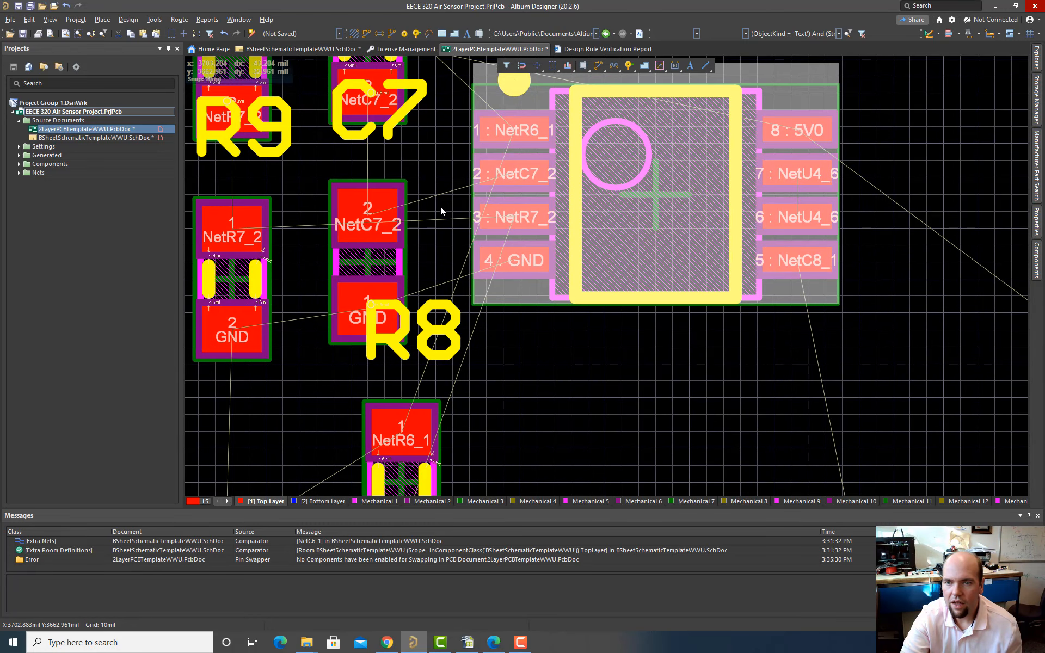
ctrl+scroll(439, 208, down, 1)
scroll(438, 207, up, 4)
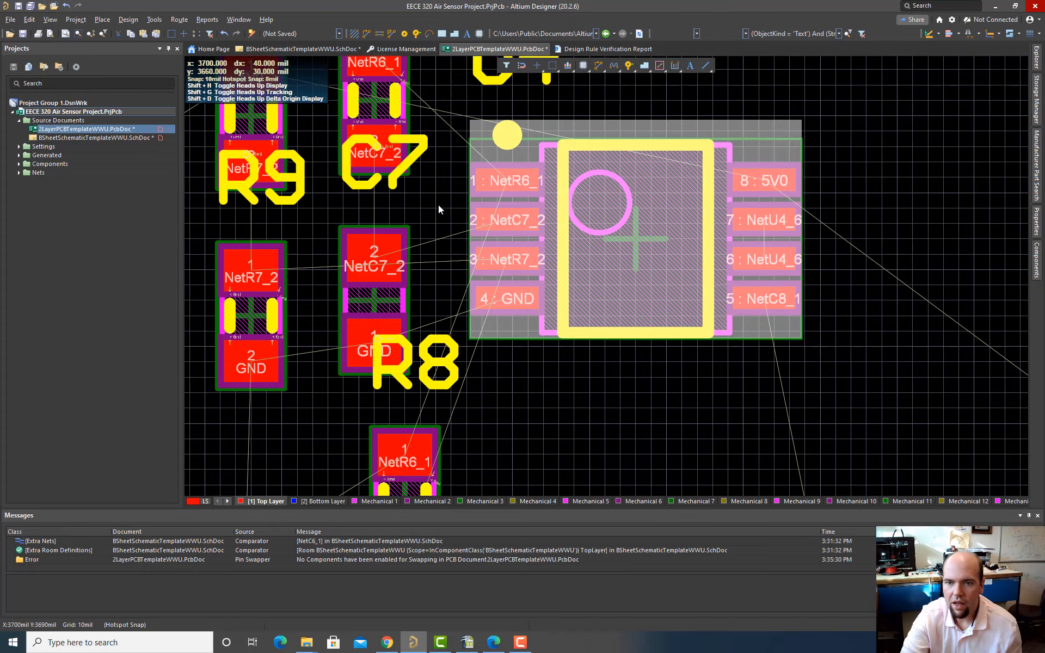
scroll(439, 206, down, 2)
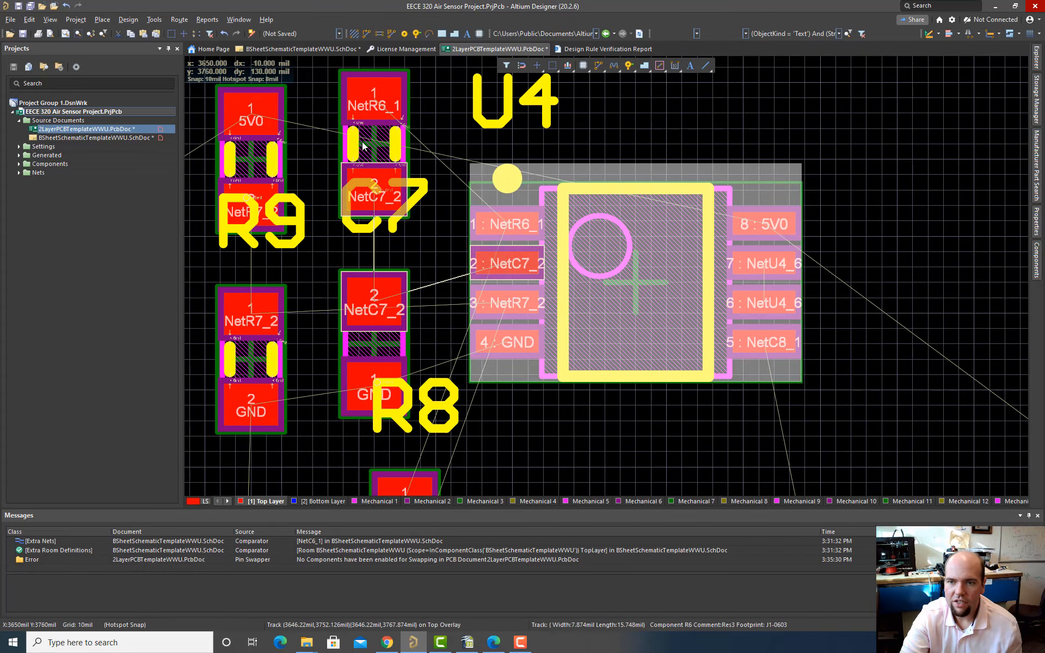
drag(416, 197, 261, 156)
drag(404, 326, 293, 368)
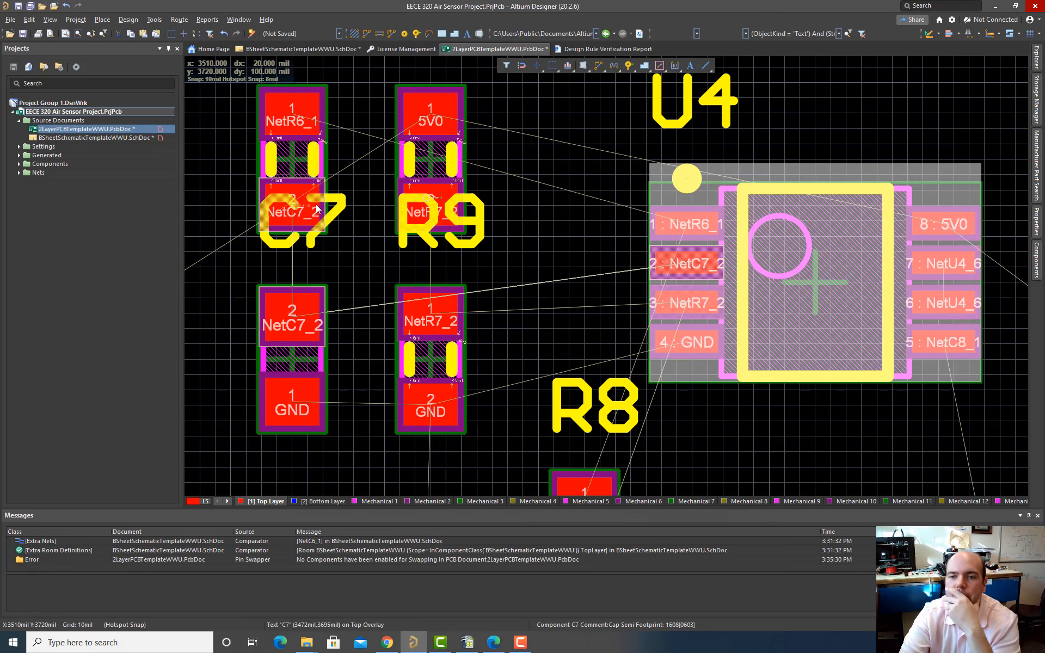
Step: Move R6 and C7 between the R7/R9 column and U4, with R6 level with R7 and C7 level with R9
drag(324, 163, 612, 150)
drag(297, 372, 556, 361)
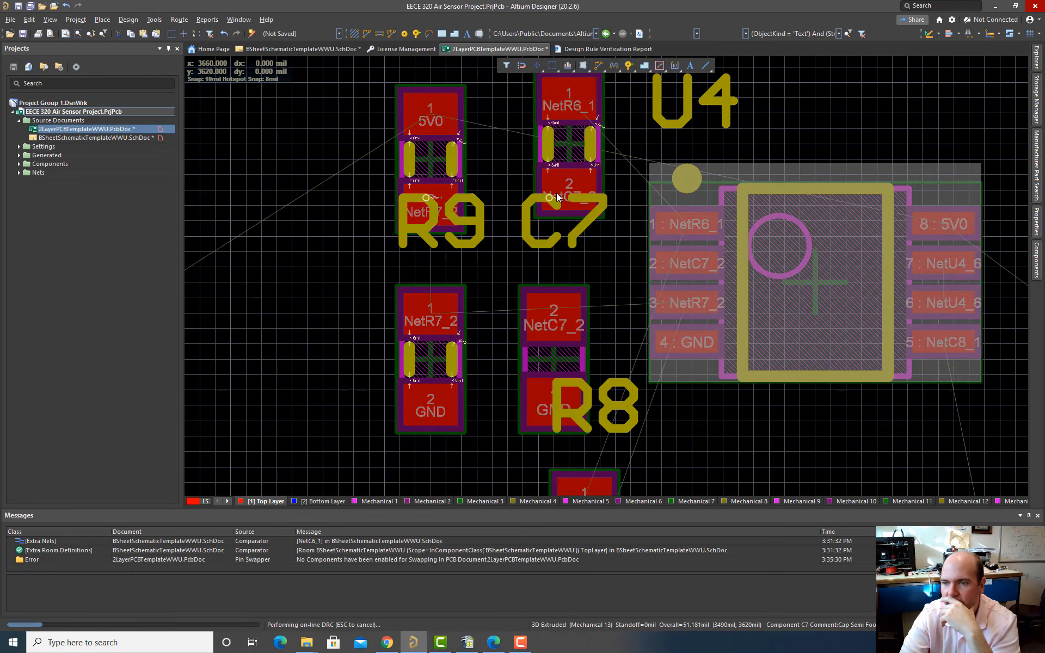
drag(566, 155, 551, 171)
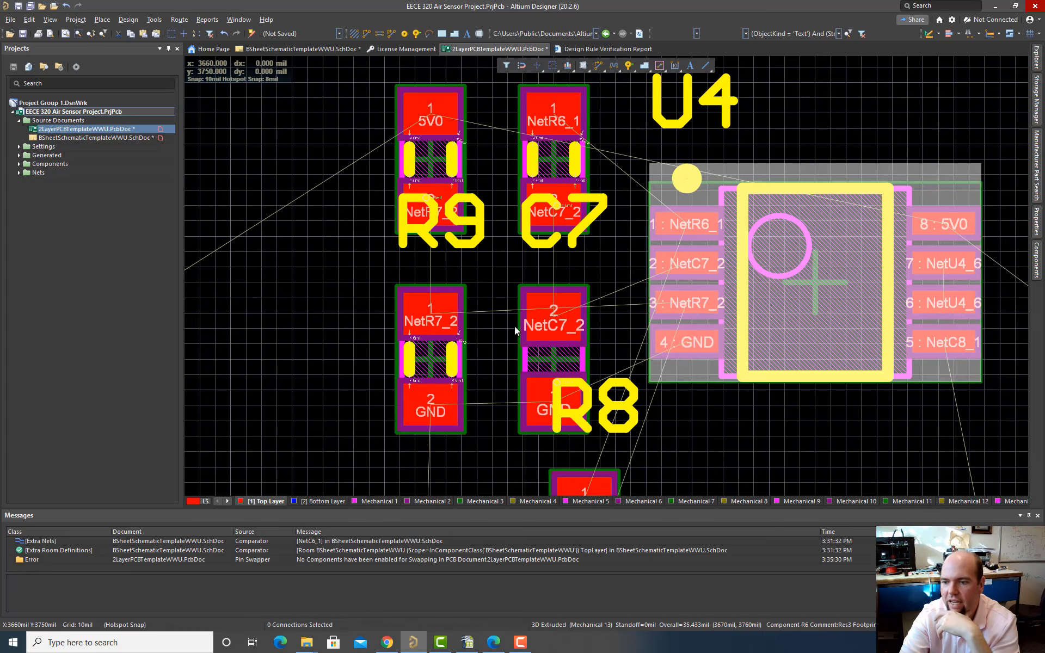
Step: Move resistor R8 to the left of R7
scroll(562, 423, down, 4)
drag(584, 370, 670, 383)
scroll(653, 377, up, 3)
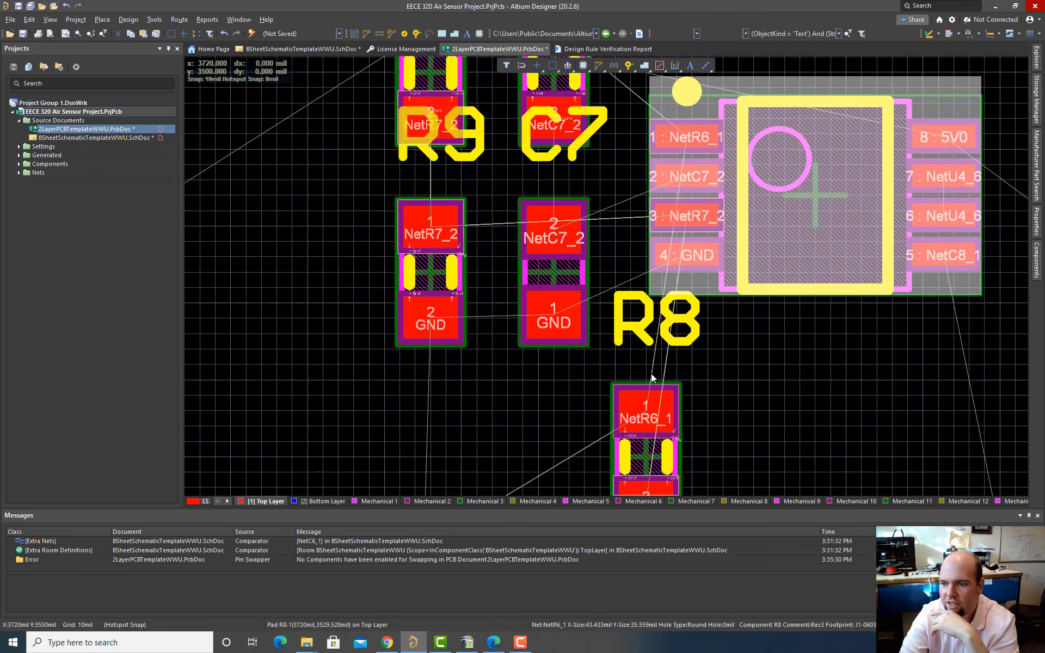
drag(638, 456, 273, 265)
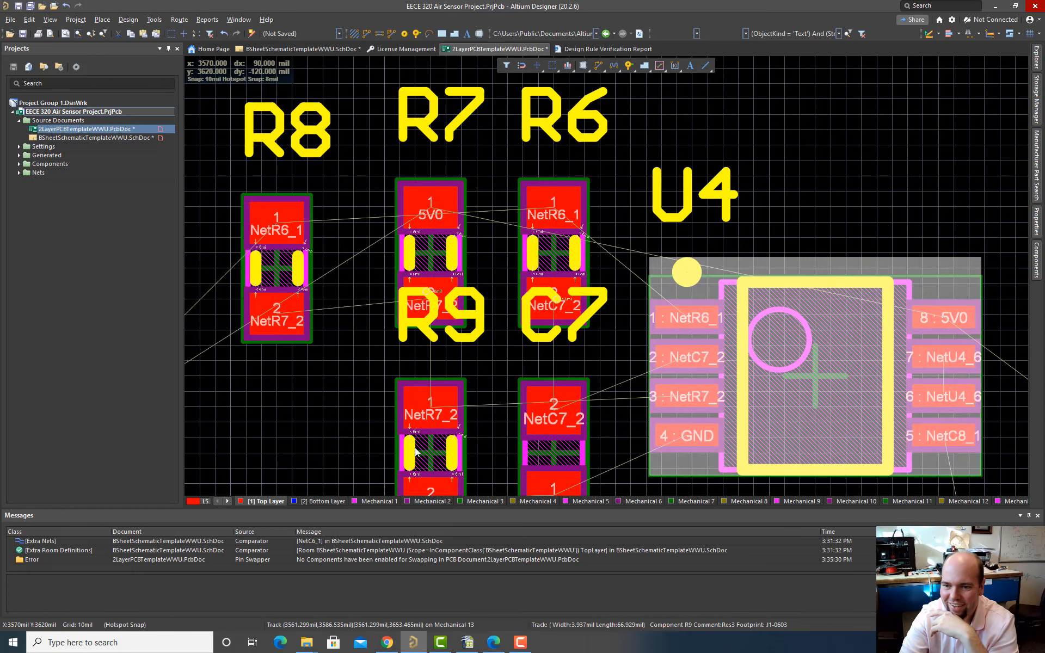
Step: Shift R9 to the left and put R8 in its place beneath R7
drag(416, 451, 298, 458)
drag(293, 287, 446, 457)
scroll(385, 408, down, 3)
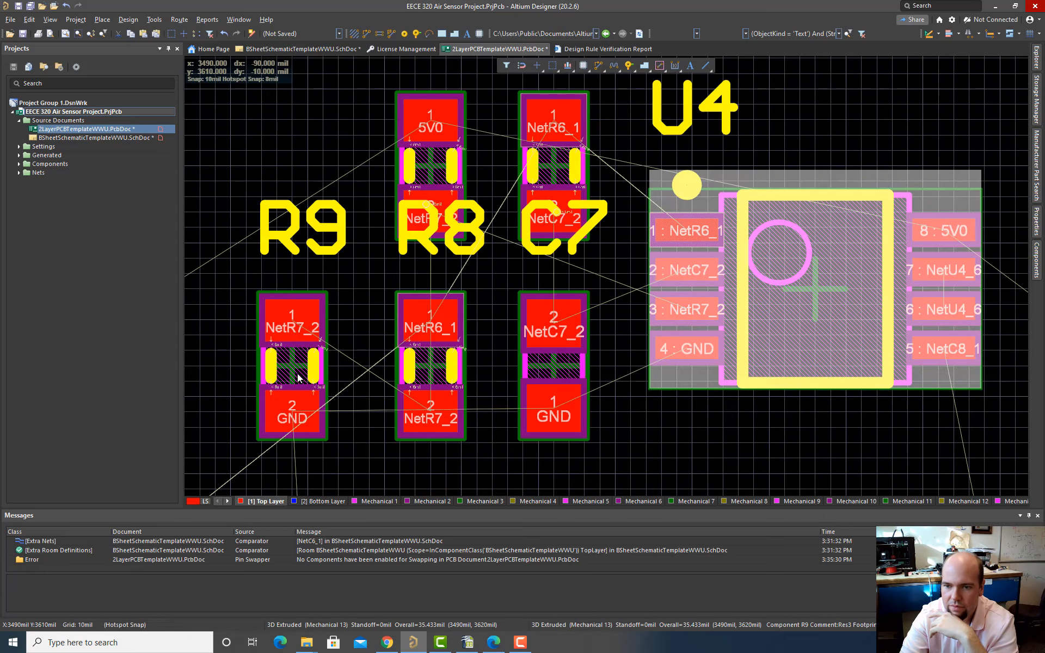
drag(298, 377, 306, 370)
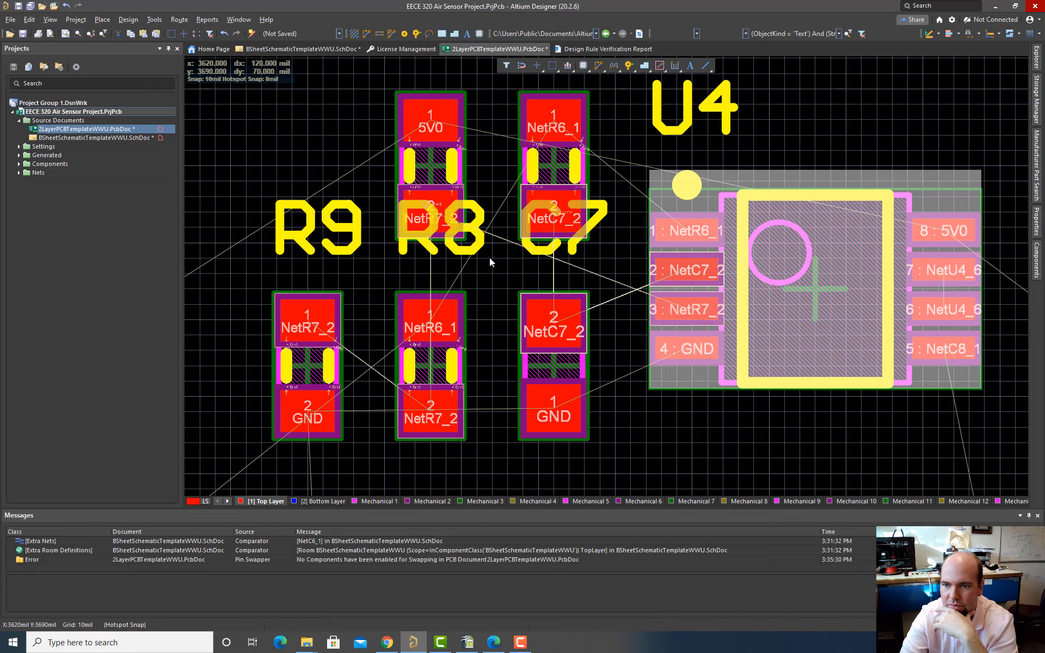
Step: Shift R7 left, place R8 between R7 and R6 in the upper row, and move R9 beneath R8
drag(415, 169, 335, 170)
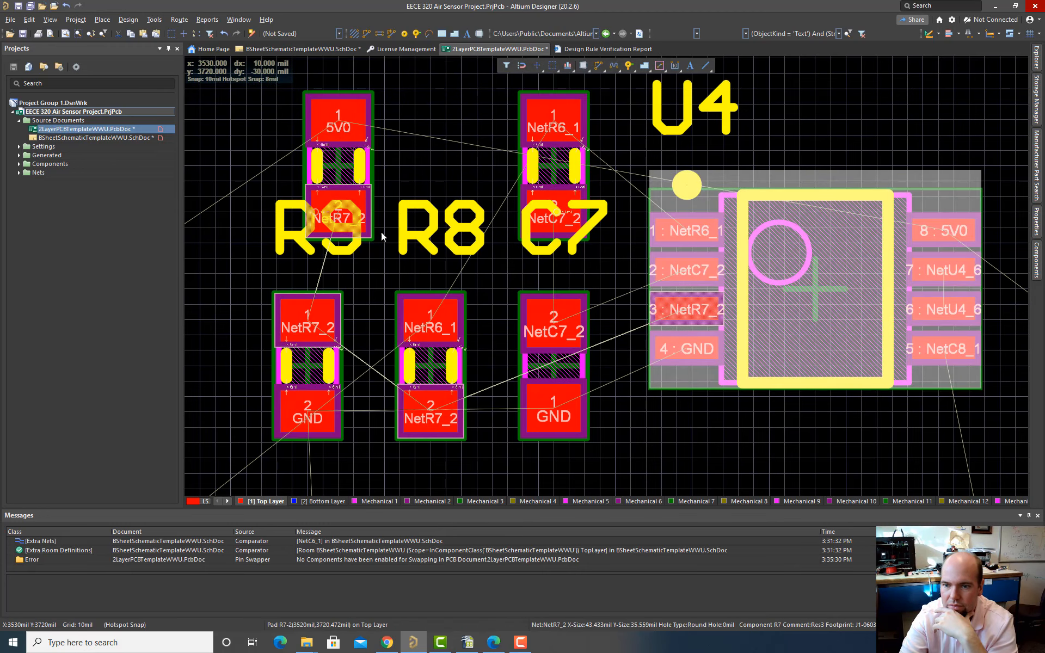
drag(434, 371, 436, 175)
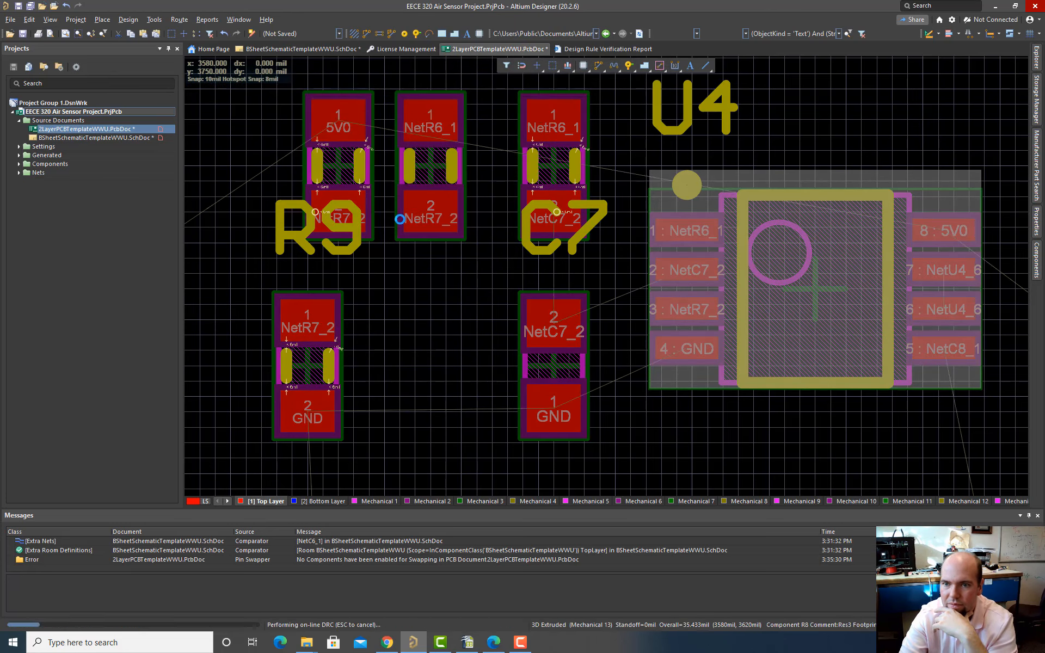
ctrl+scroll(413, 280, up, 2)
ctrl+scroll(412, 280, down, 2)
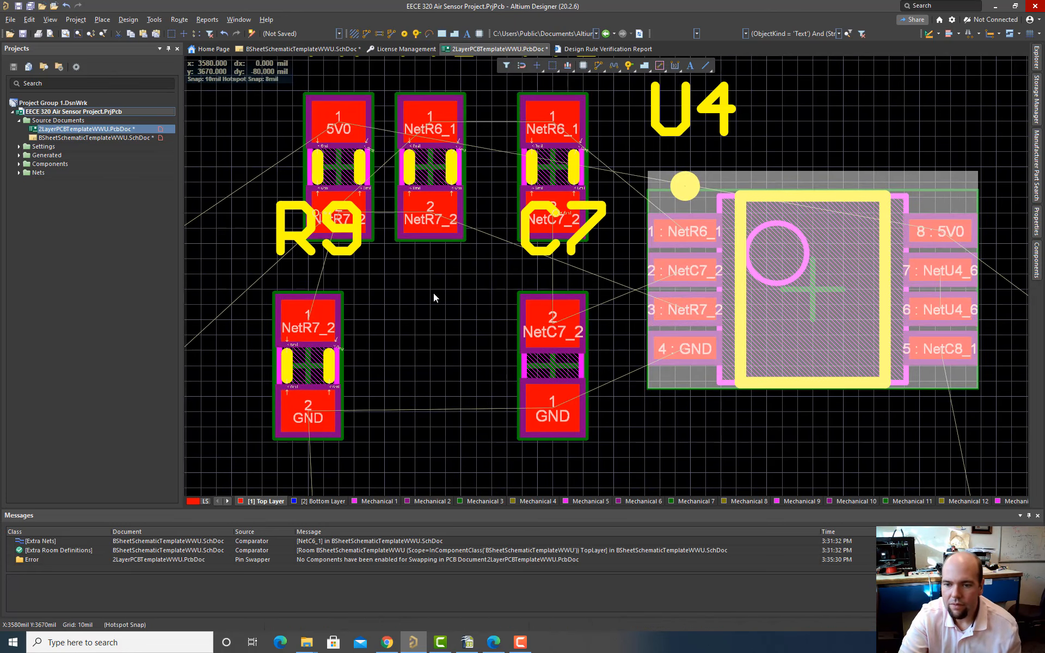
ctrl+scroll(433, 293, up, 1)
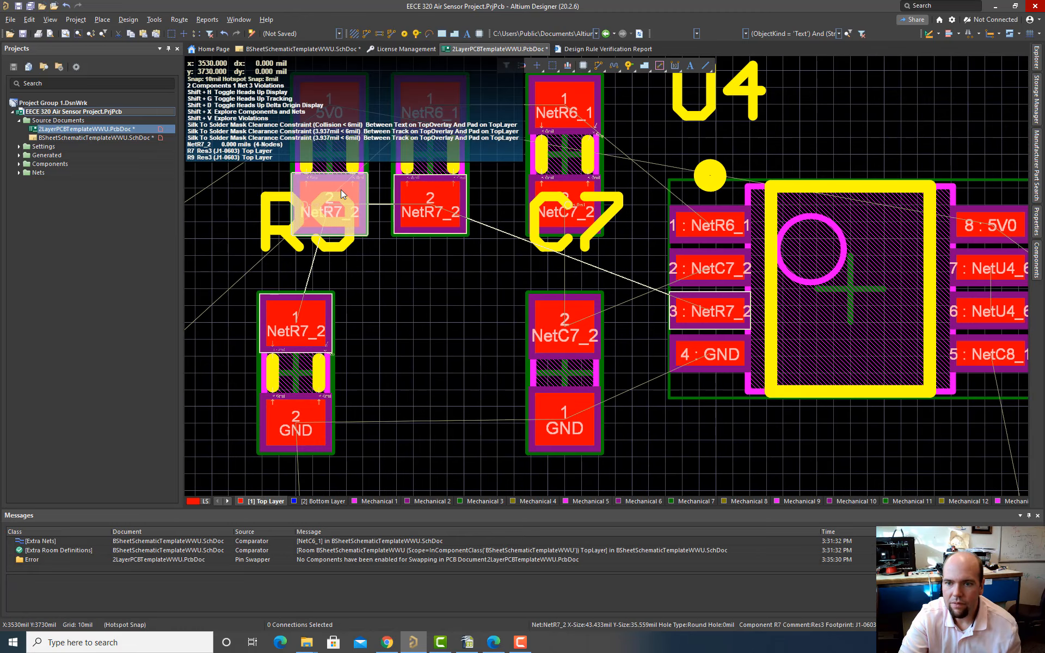
drag(334, 177, 297, 165)
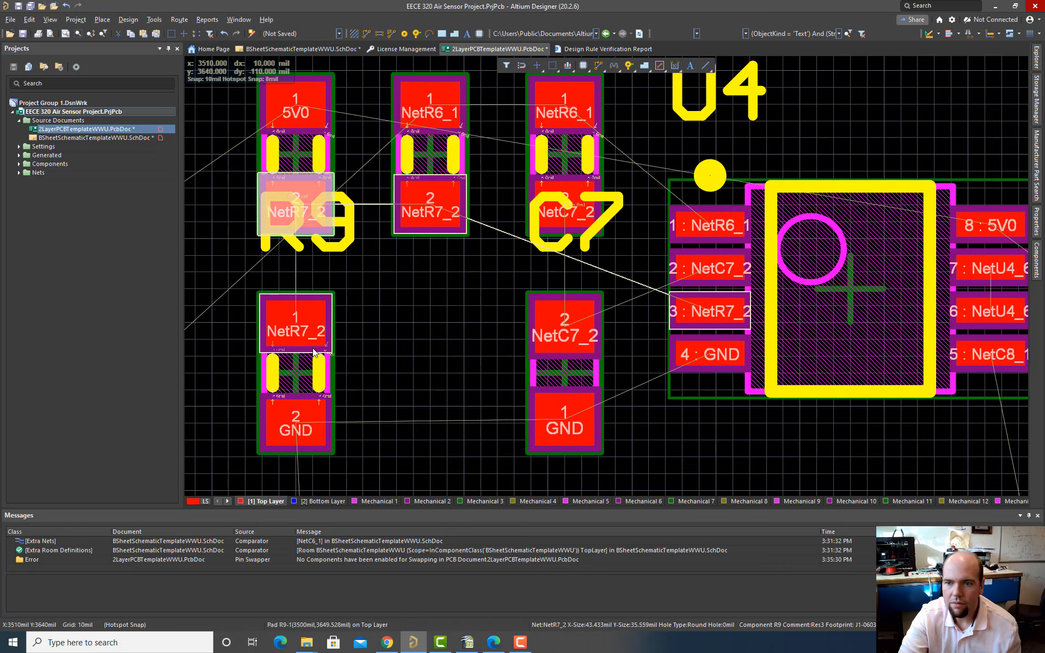
drag(305, 376, 438, 376)
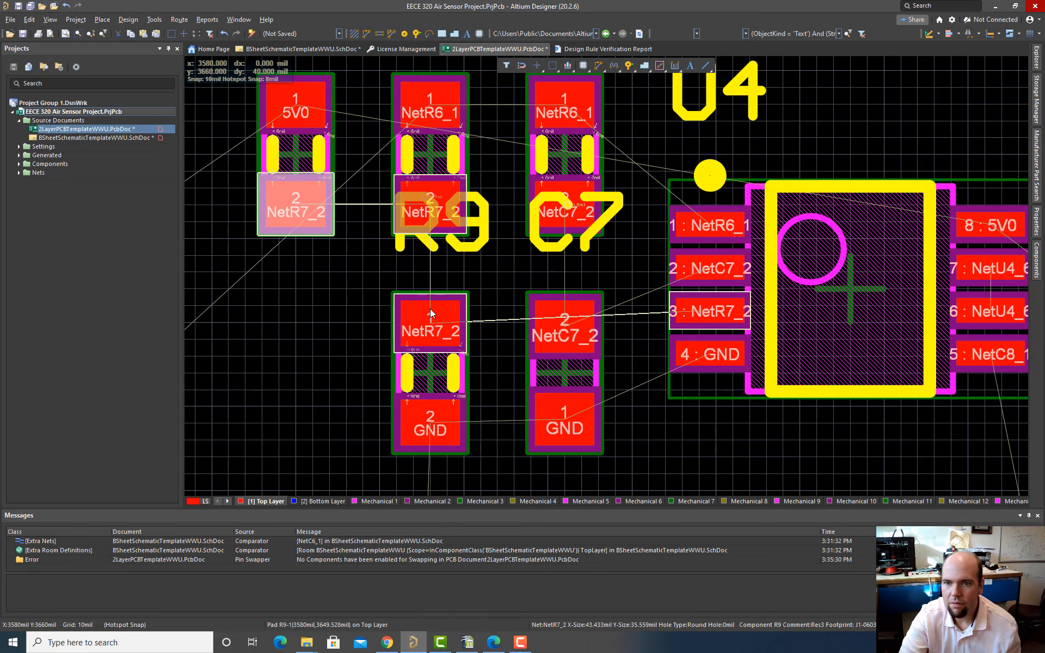
Step: Route a top-layer NetR7_2 track from pad 2 of R8 to pad 1 of R9
scroll(430, 309, up, 2)
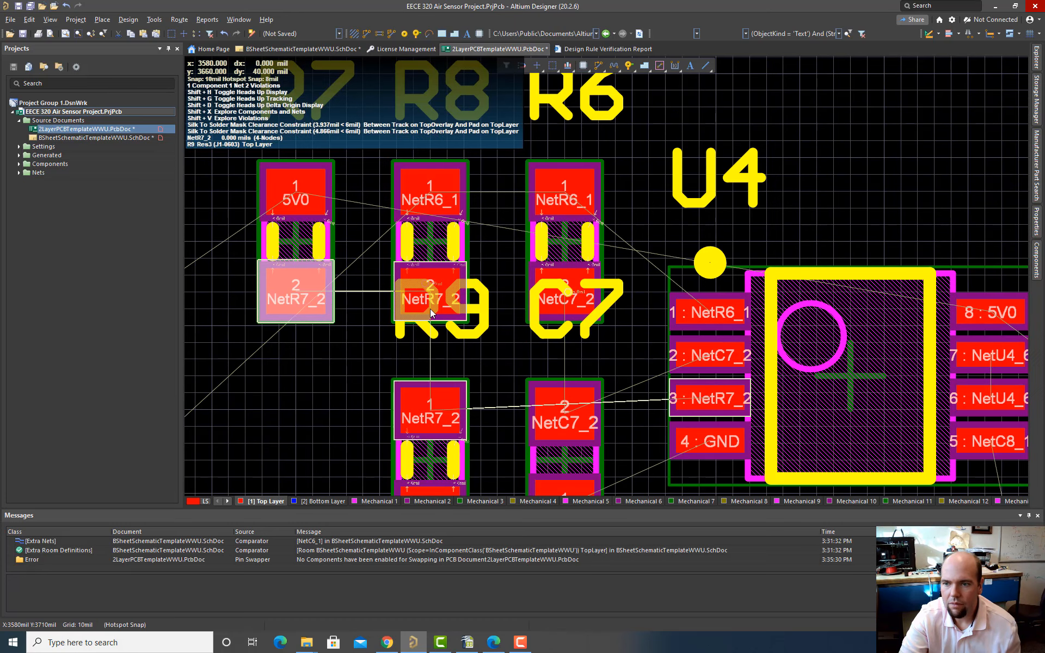
ctrl+scroll(488, 370, down, 4)
ctrl+scroll(488, 370, up, 3)
ctrl+scroll(488, 370, up, 1)
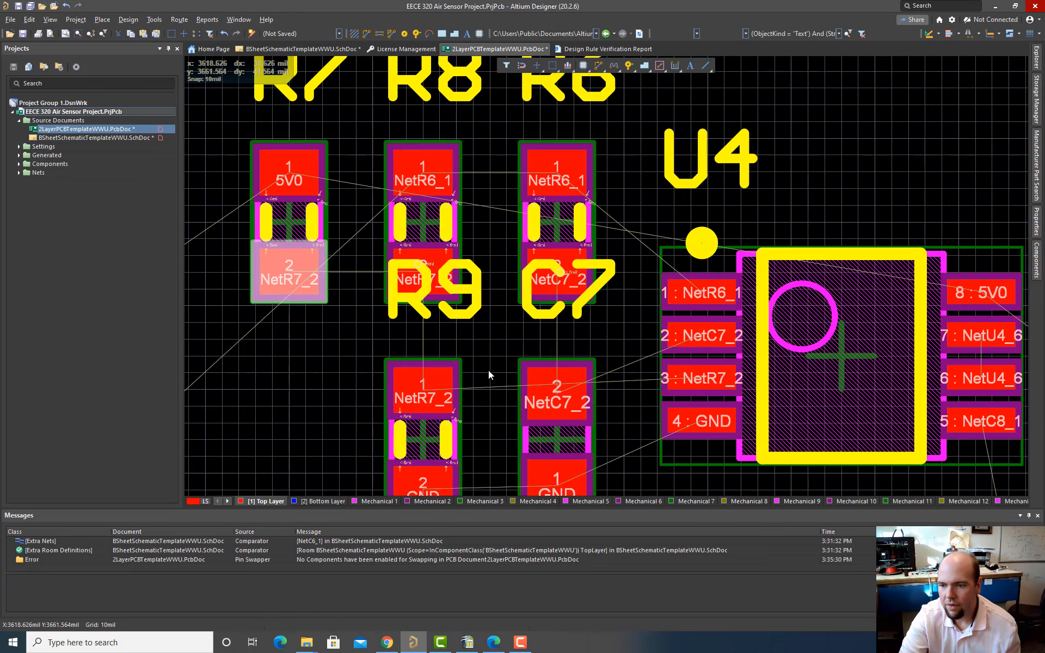
scroll(485, 374, down, 2)
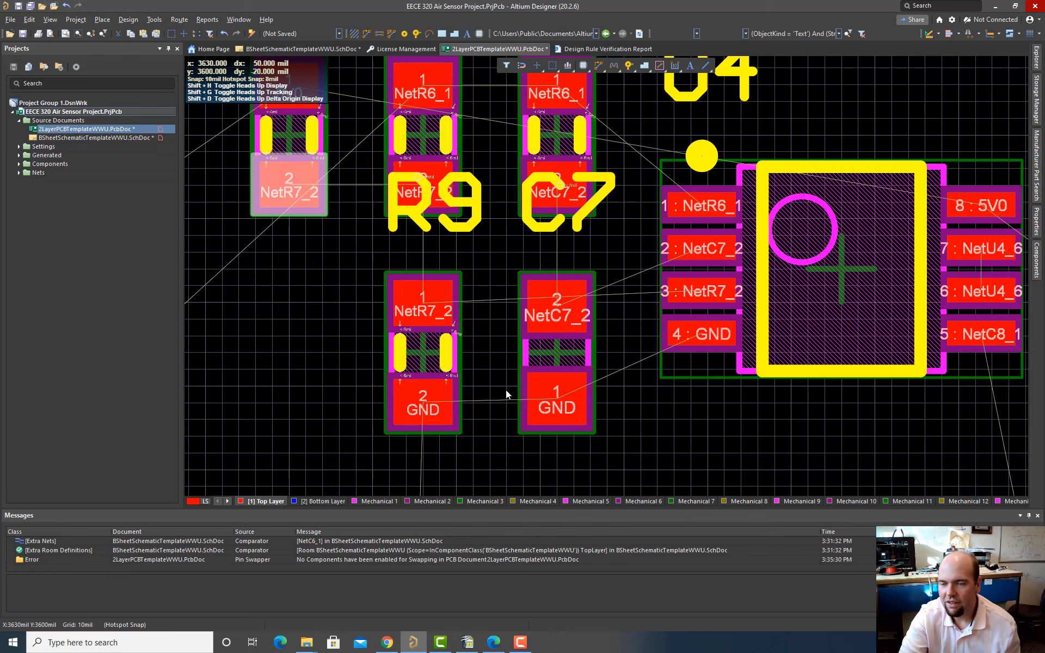
ctrl+scroll(522, 364, down, 1)
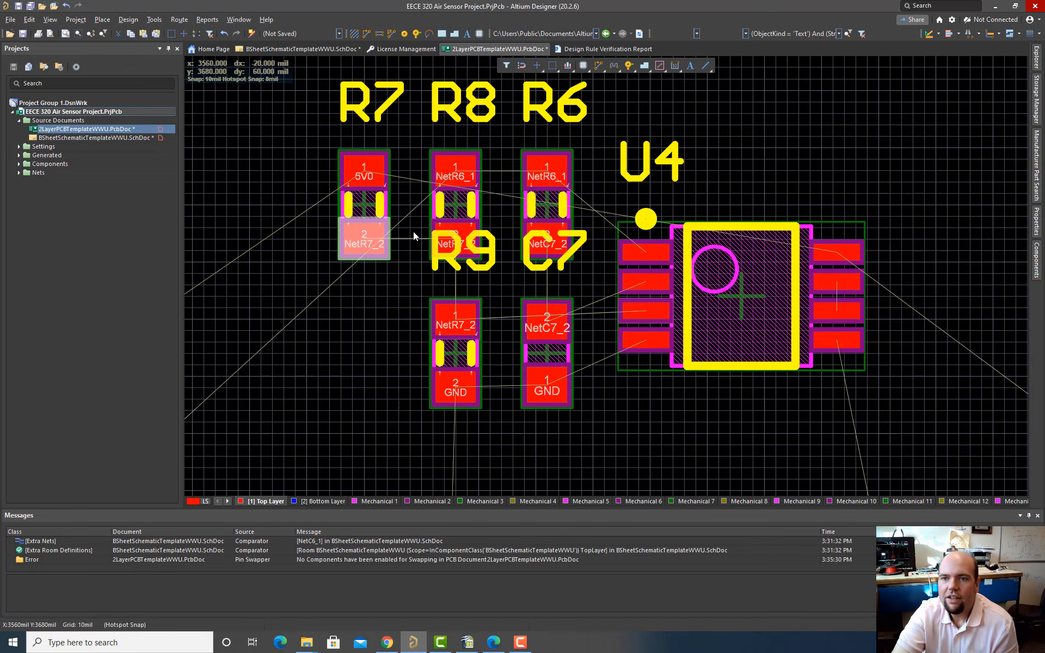
click(365, 33)
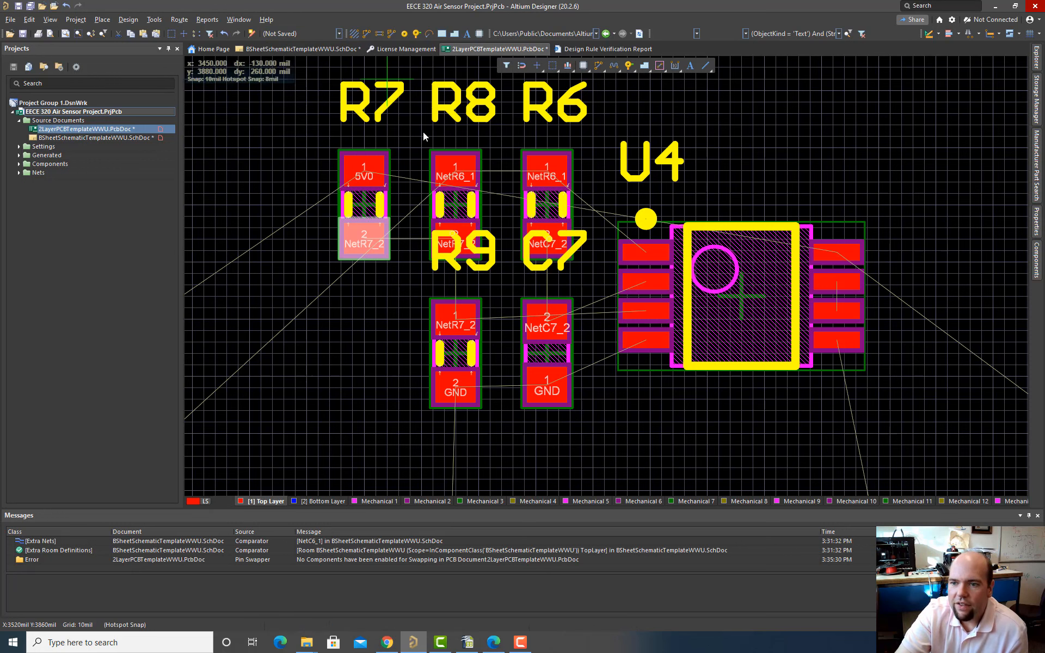
click(457, 245)
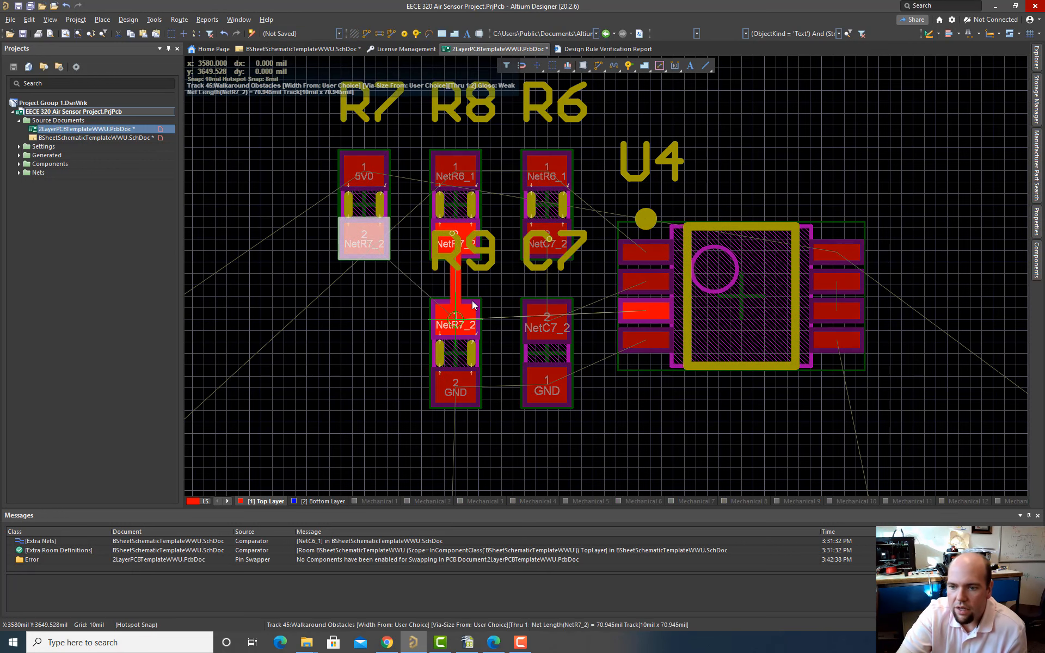
click(457, 315)
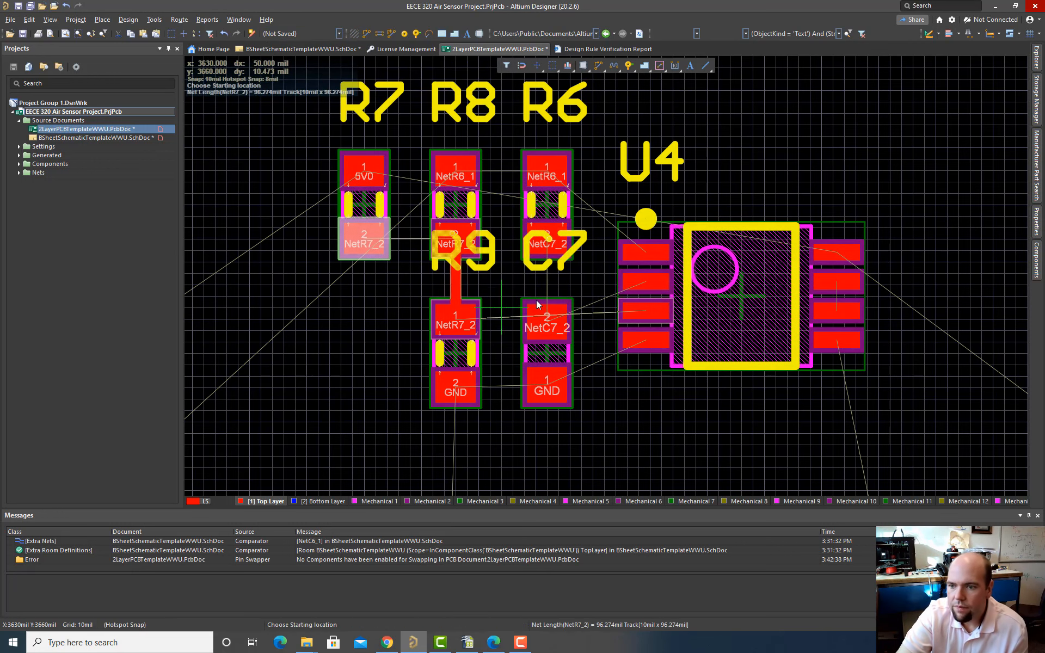
Step: Route a top-layer NetC7_2 track from pad 2 of R6 to pad 2 of C7
click(544, 245)
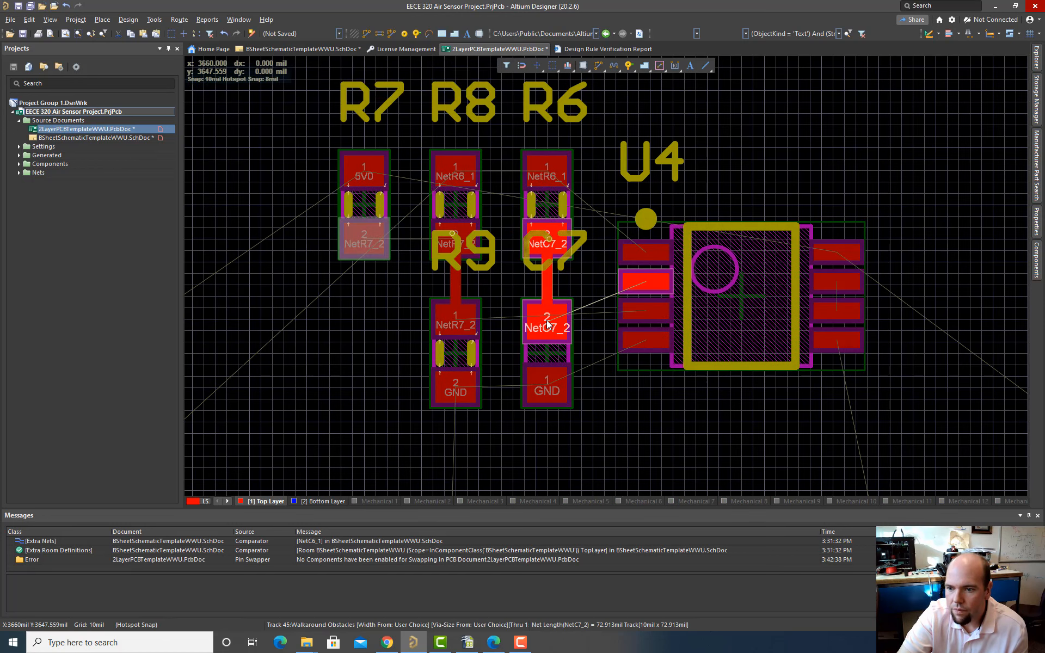
click(548, 325)
scroll(504, 335, up, 1)
scroll(504, 336, down, 2)
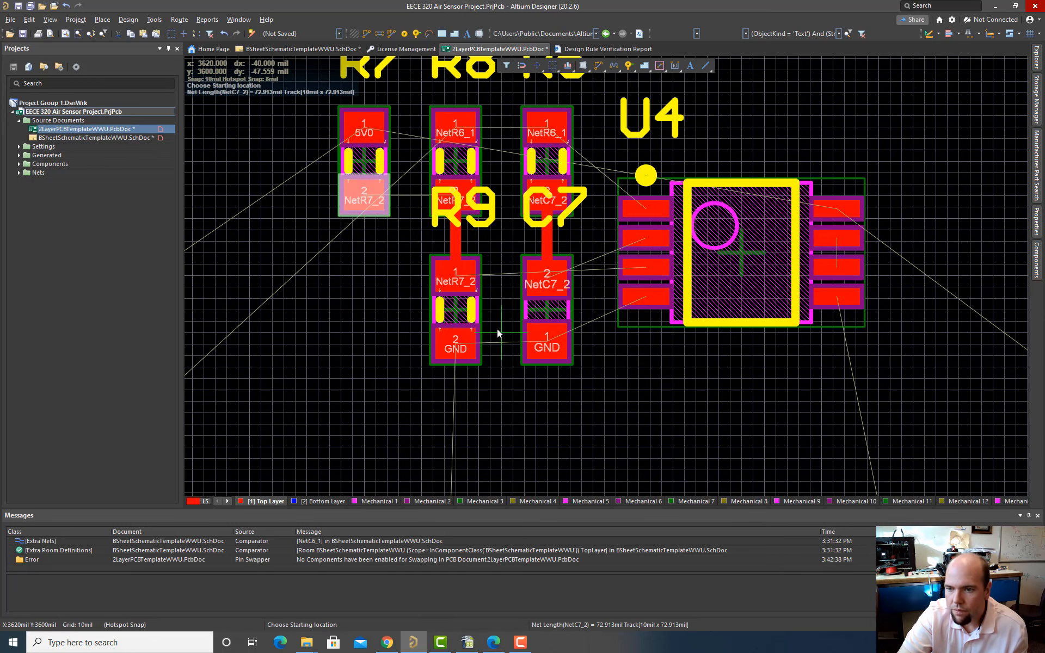
Step: Route a top-layer NetR6_1 track from pad 1 of R8 through pad 1 of R6 to pin 1 of U4
ctrl+scroll(500, 264, up, 4)
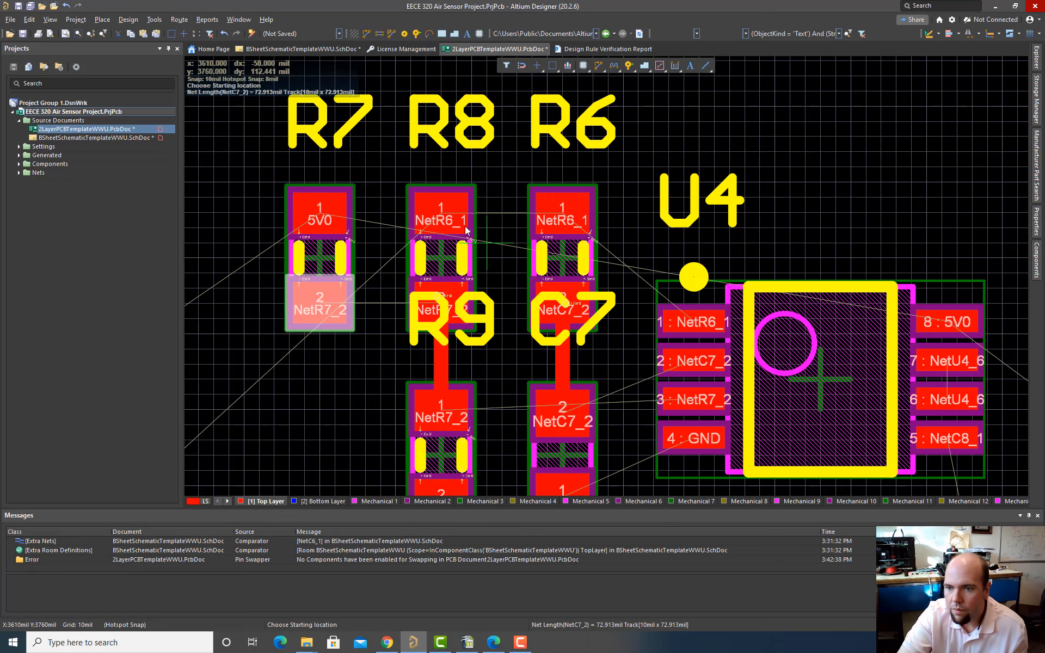
click(442, 215)
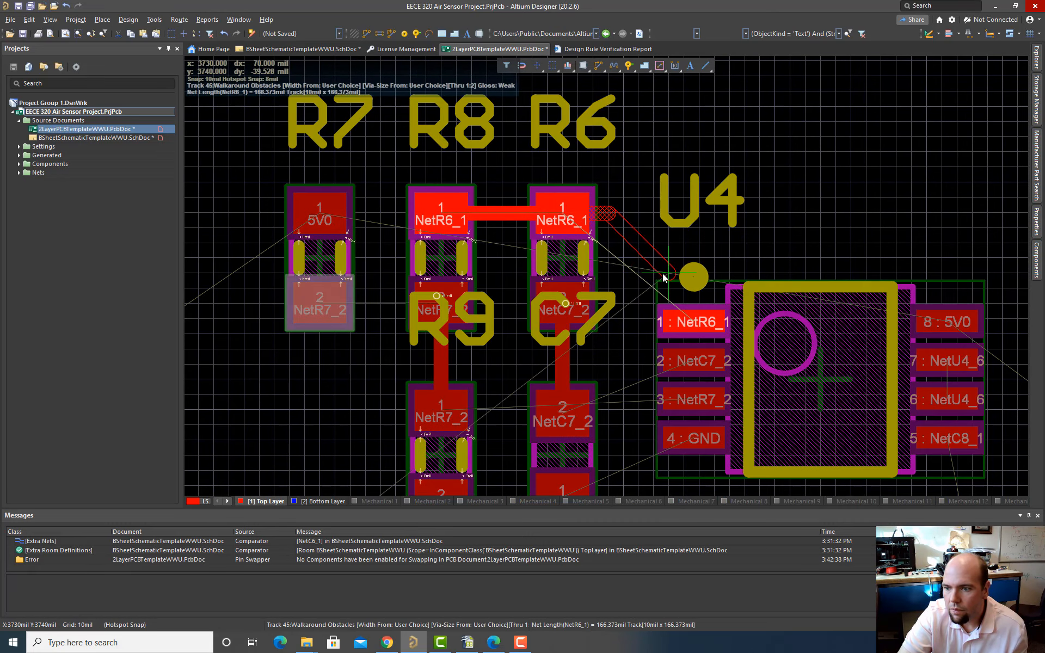
click(691, 321)
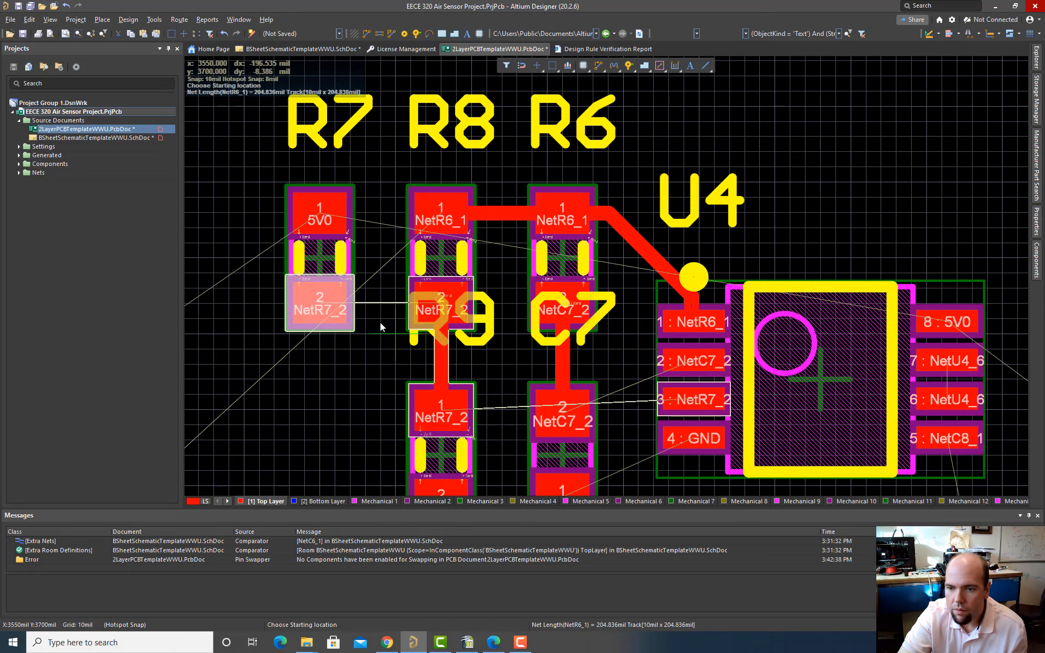
Step: Route top-layer tracks joining pad 2 of R7 to pad 2 of R8, and the R6–C7 trace to pin 2 of U4
click(323, 308)
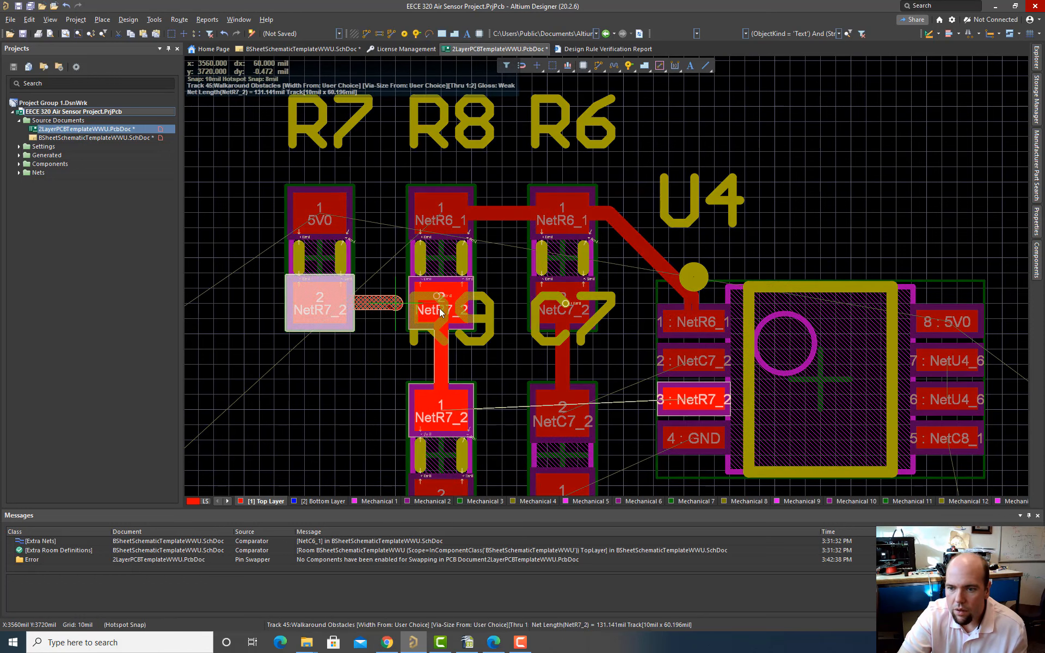
click(449, 310)
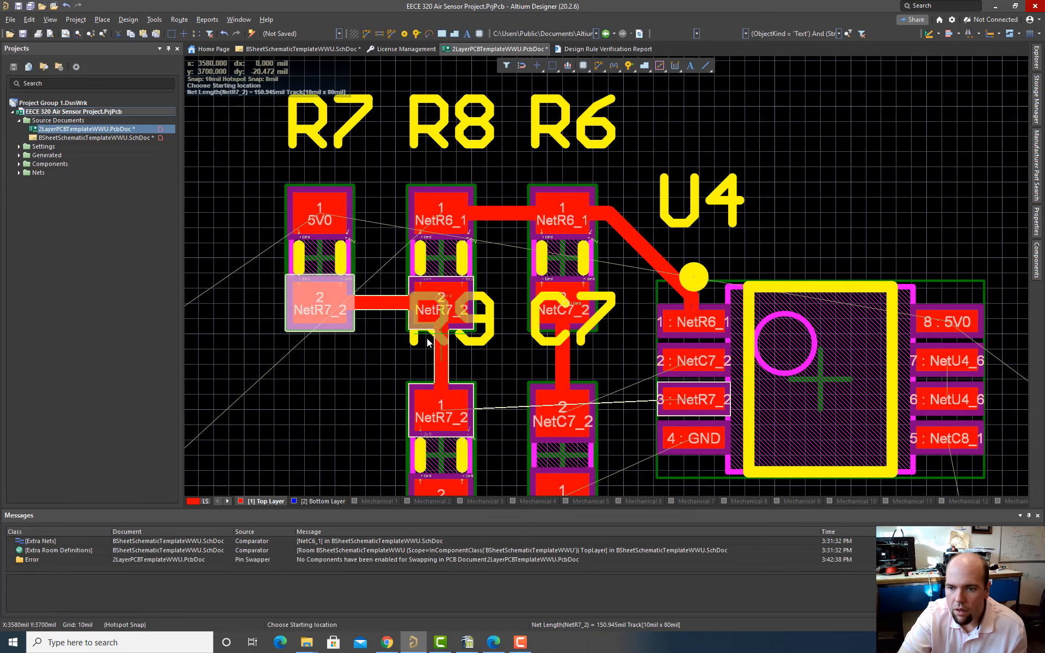
right_click(366, 359)
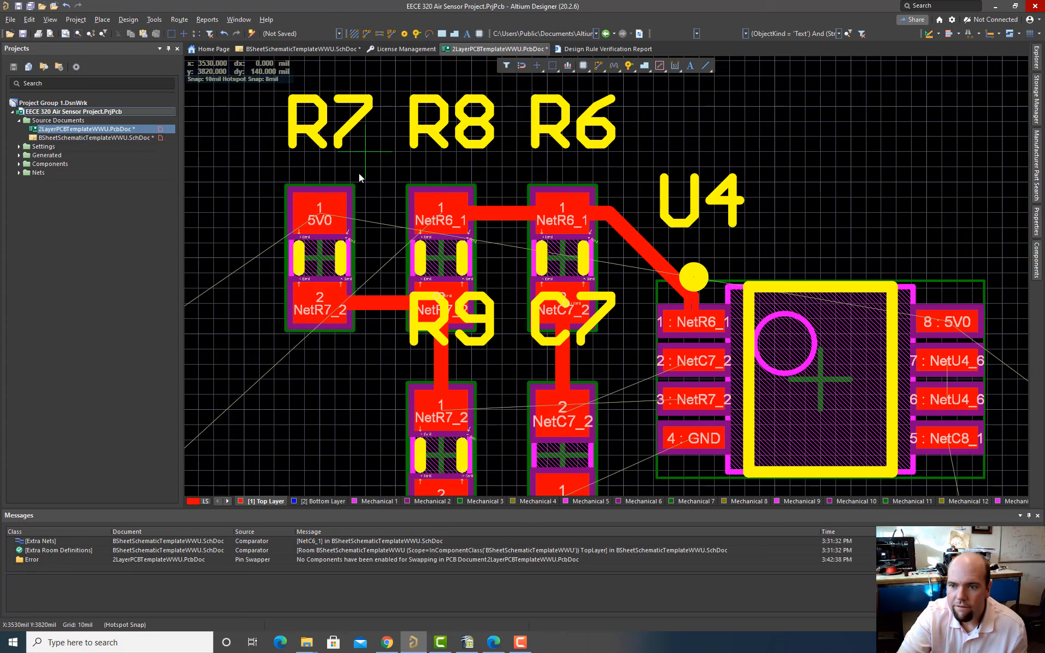
scroll(380, 270, down, 2)
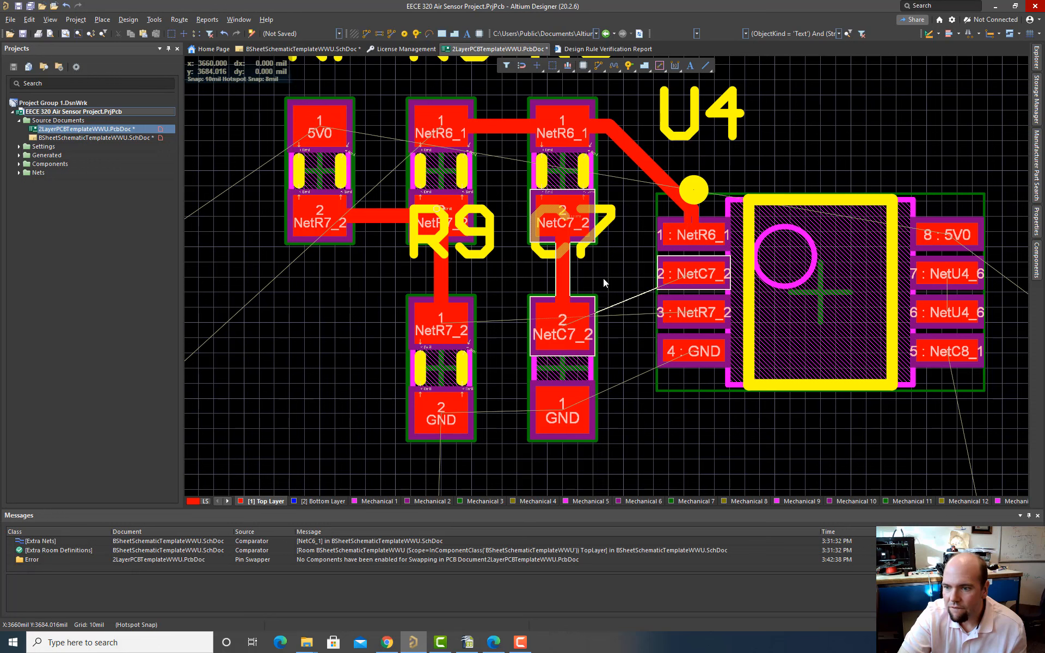
click(694, 273)
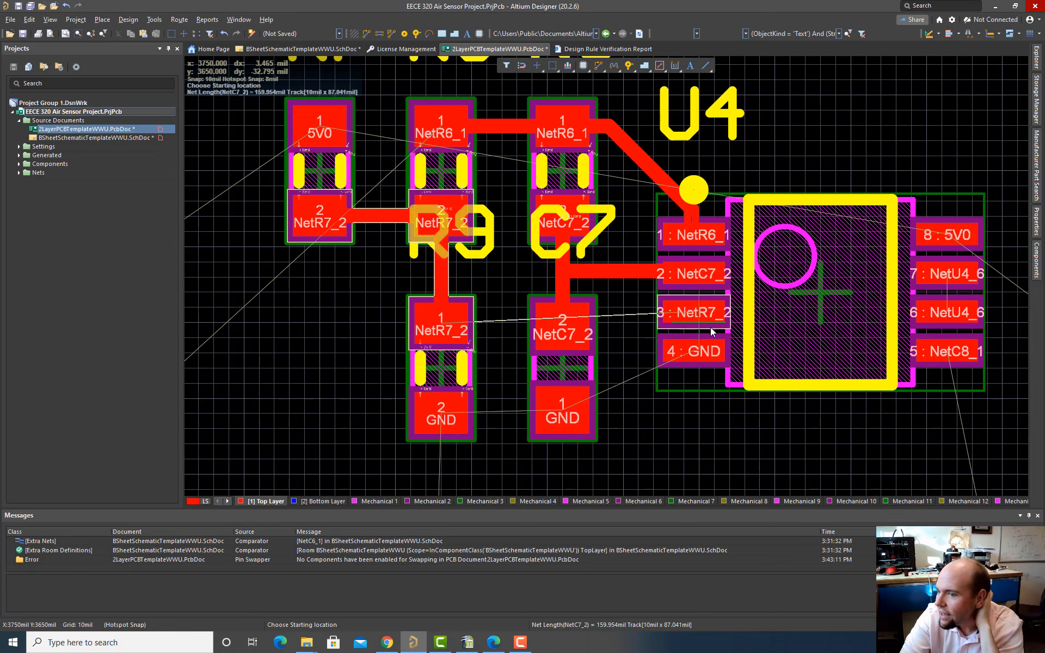
Step: Route NetR7_2 from pin 3 of U4 under the chip, above R6 and R8, and down to the R7–R8 trace
click(699, 317)
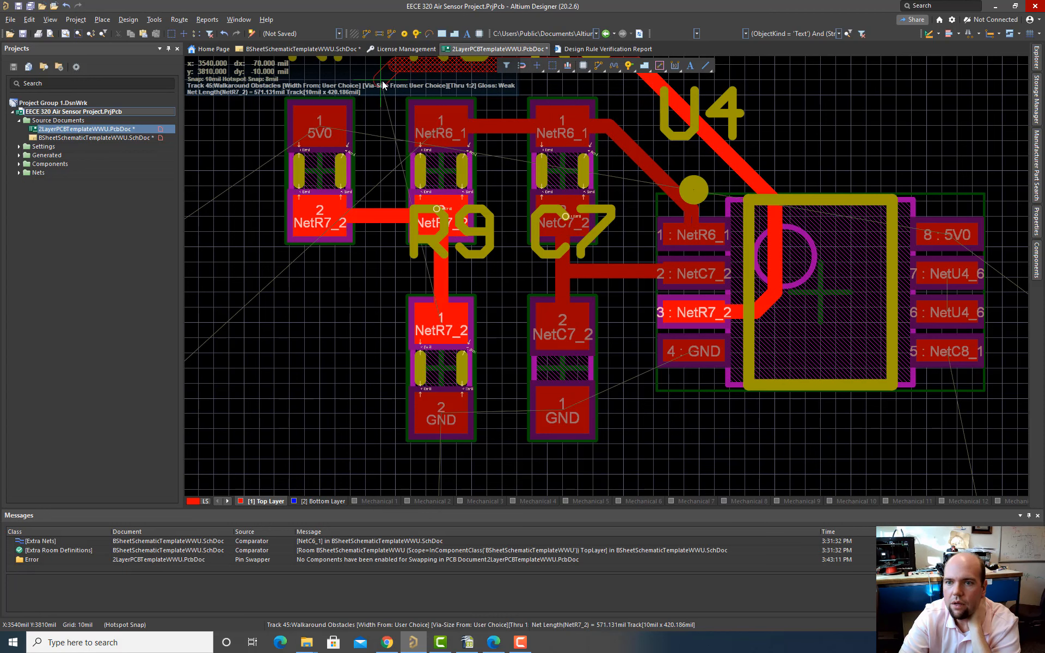
click(380, 101)
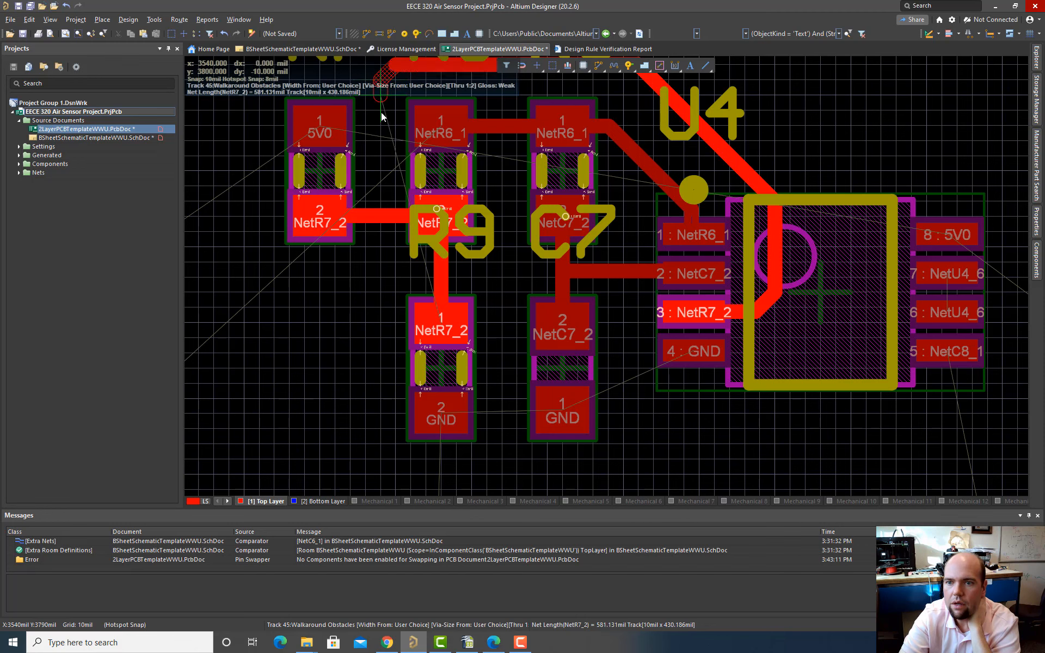
click(381, 208)
right_click(385, 208)
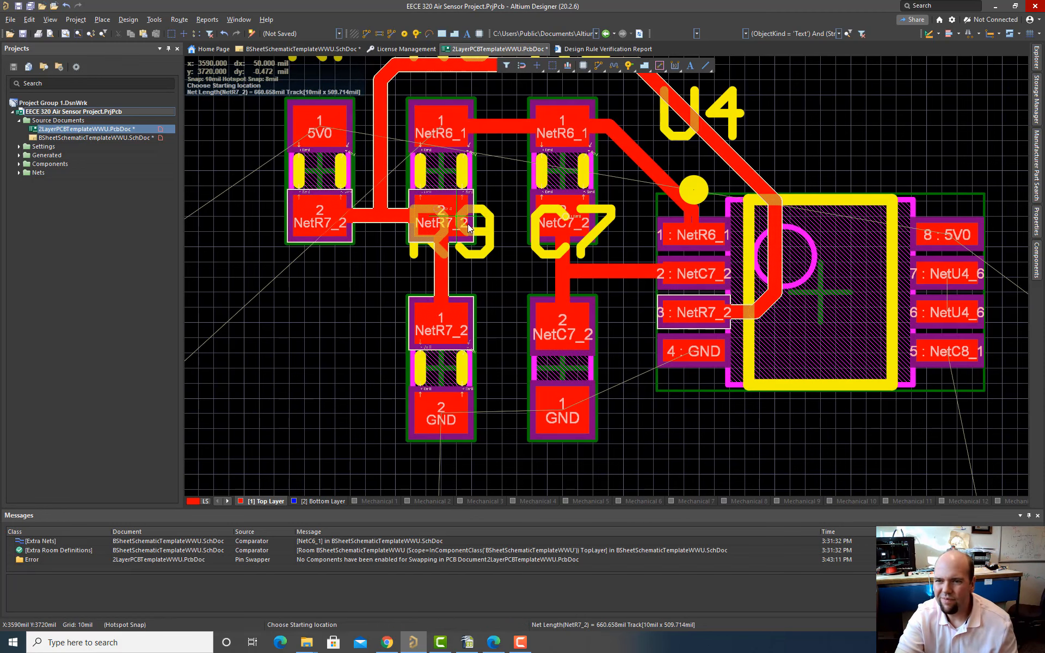
Step: Route a 10 mil top-layer 5V0 track from pad 1 of R7, outside the NetR7_2 loop, to pin 8 of U4
ctrl+scroll(502, 242, up, 1)
ctrl+scroll(501, 242, down, 1)
scroll(498, 240, up, 2)
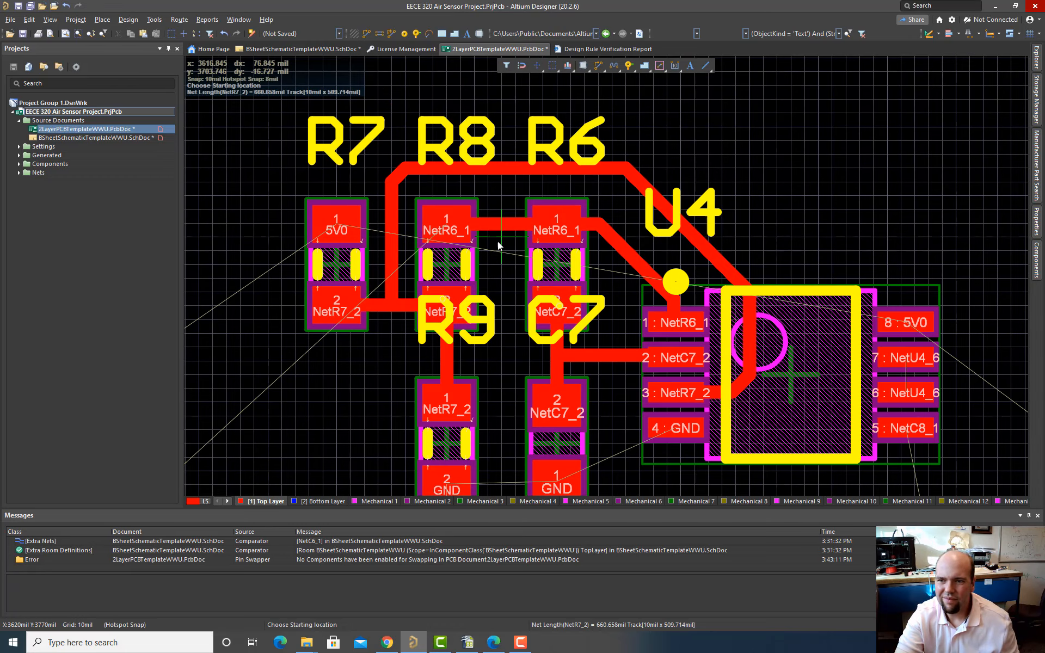
ctrl+scroll(488, 273, up, 2)
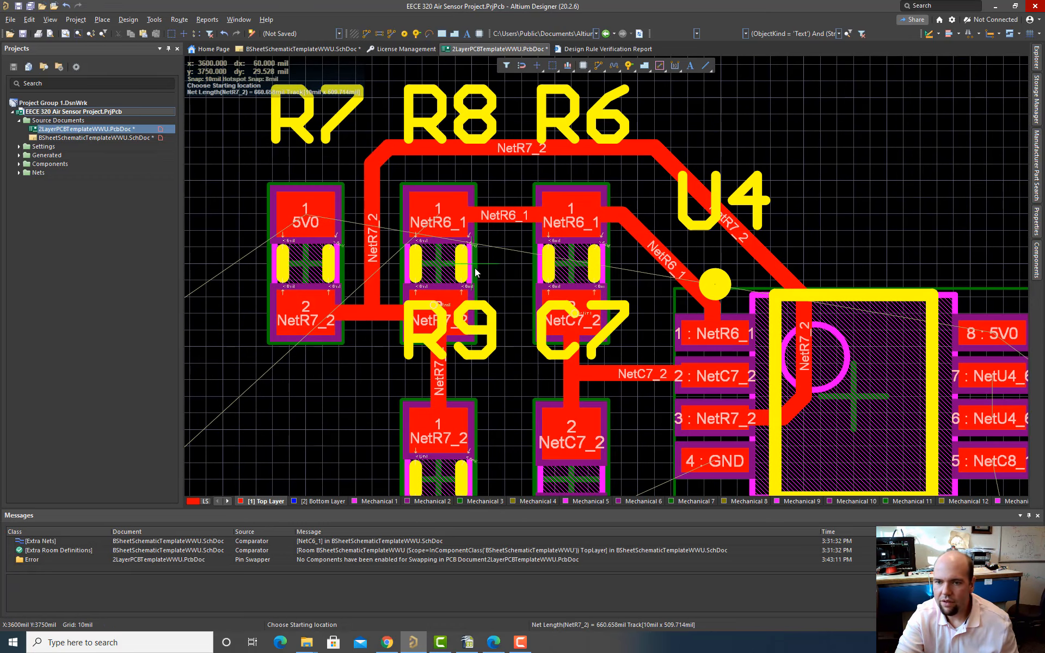
ctrl+scroll(479, 272, down, 2)
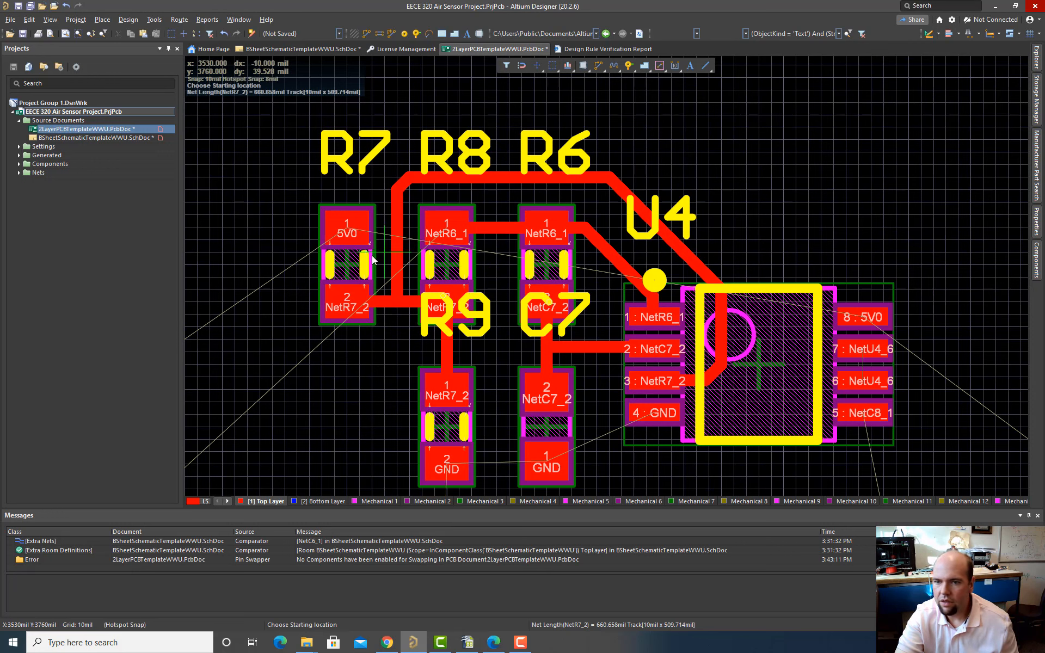
click(351, 211)
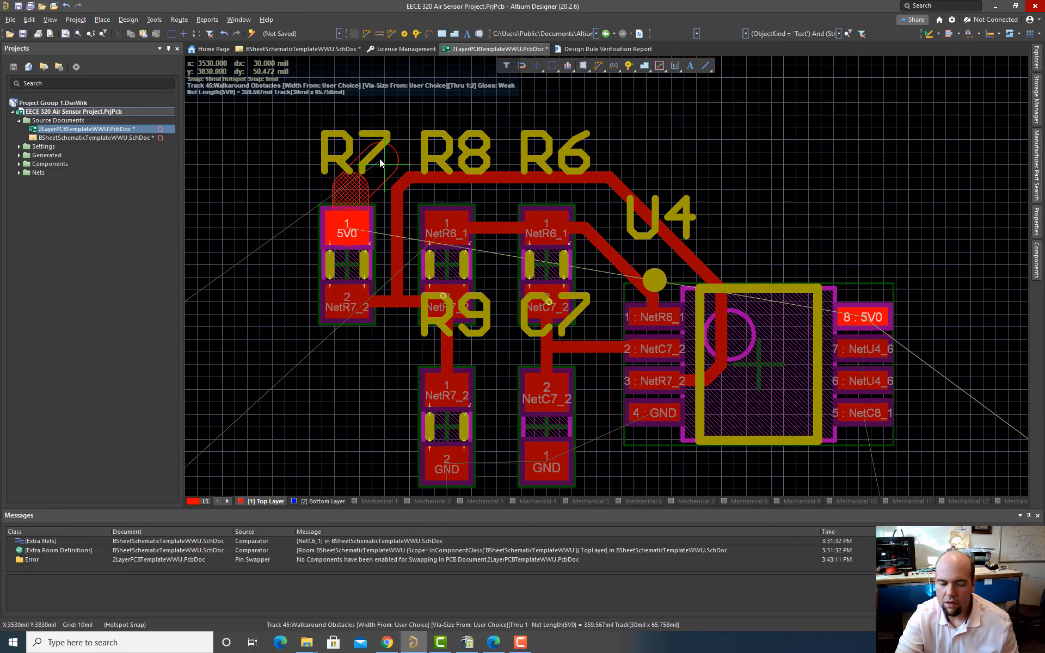
key(Tab)
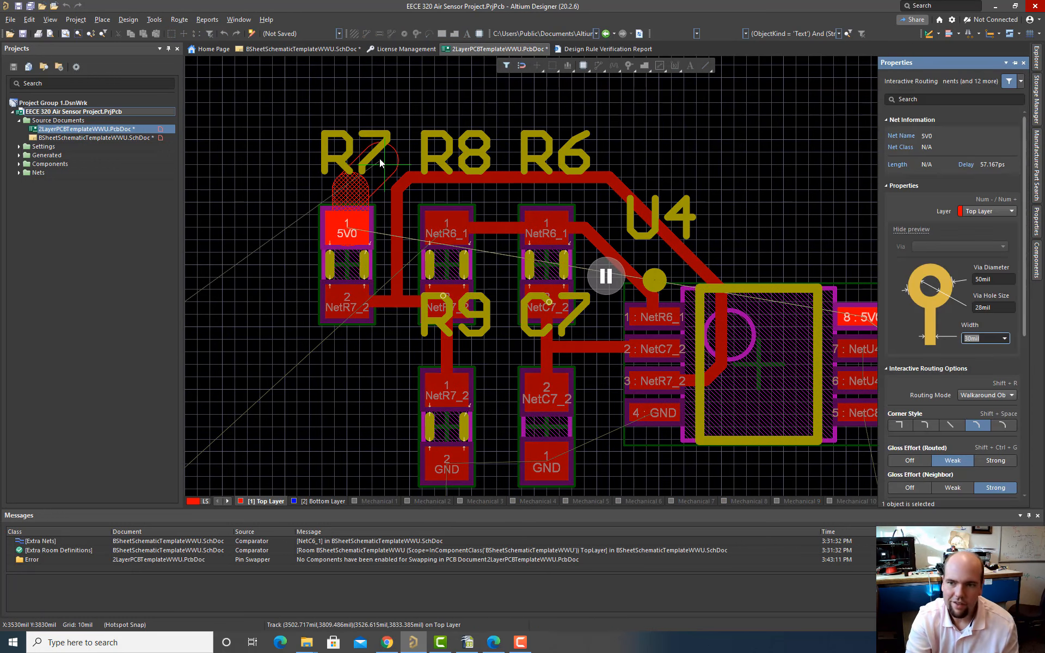
text(10mil)
key(Return)
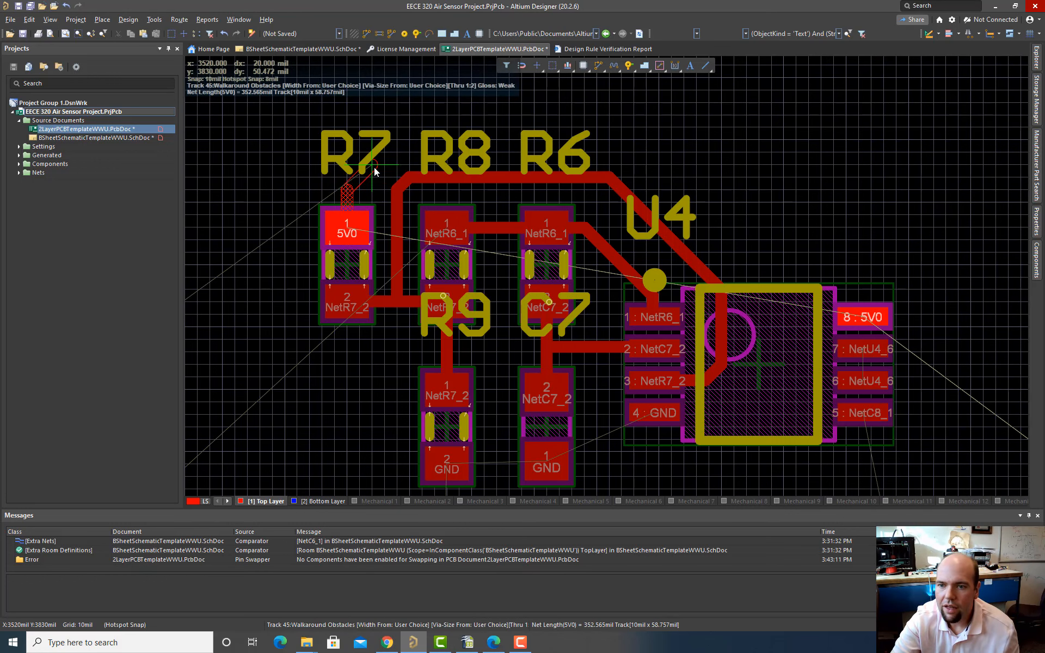
click(428, 151)
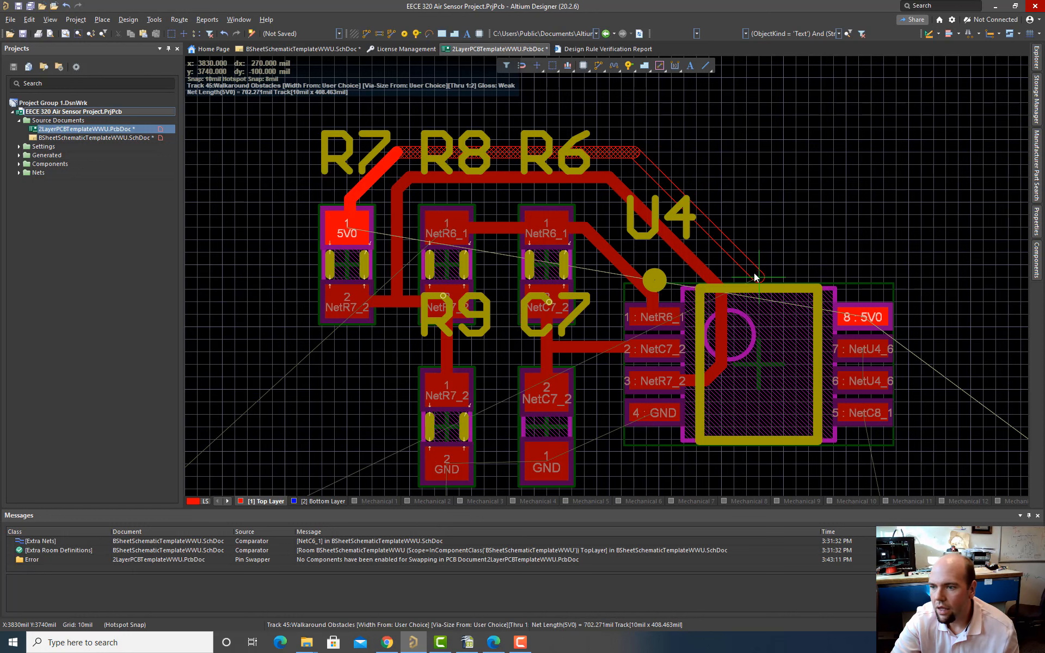
click(778, 285)
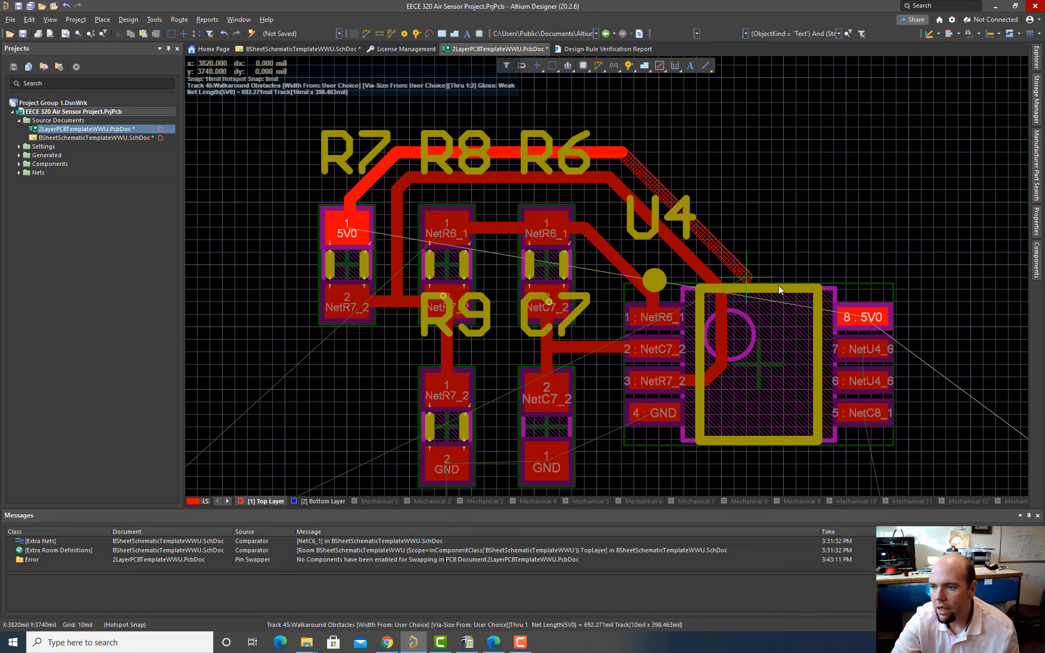
click(840, 288)
click(864, 318)
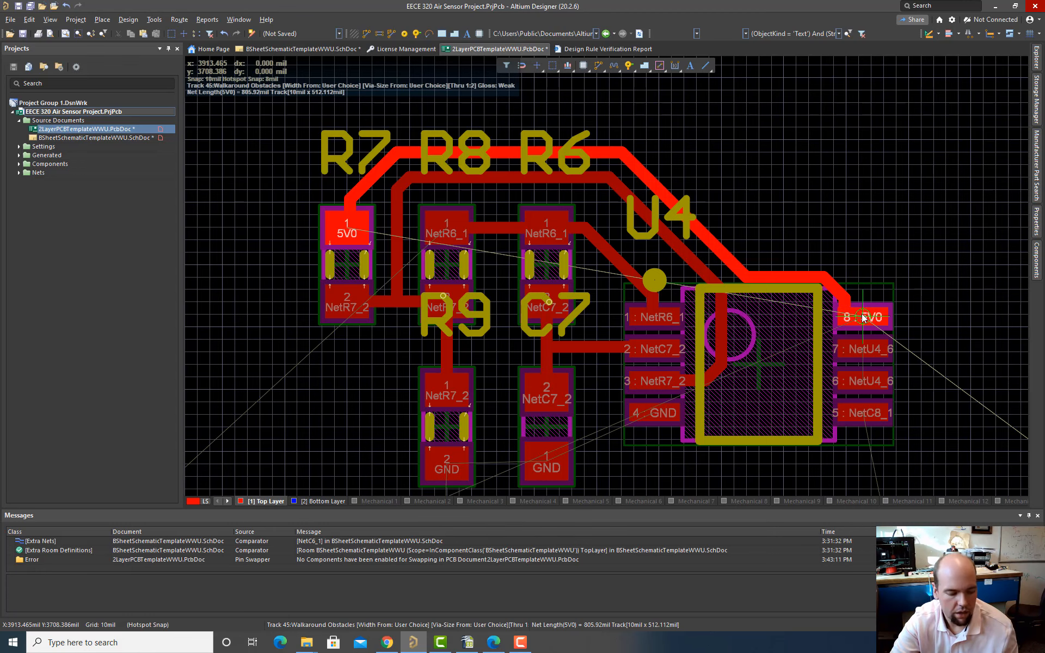
Step: Connect pin 7 of U4 to pin 6 with a short top-layer NetU4_6 track
ctrl+scroll(742, 334, down, 1)
ctrl+scroll(832, 383, up, 3)
click(855, 329)
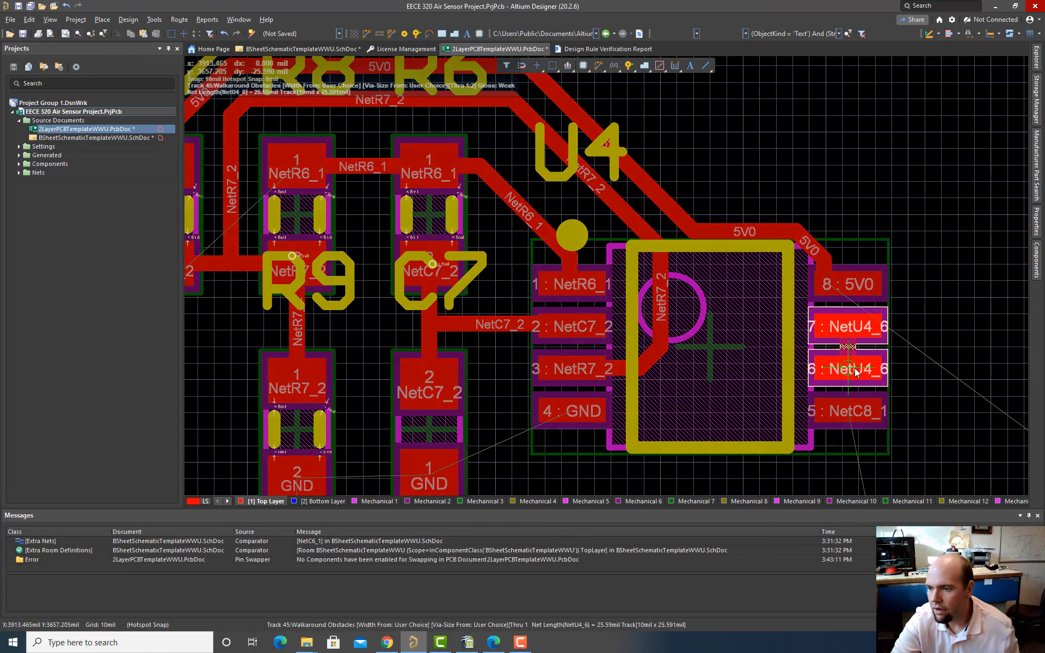
click(855, 373)
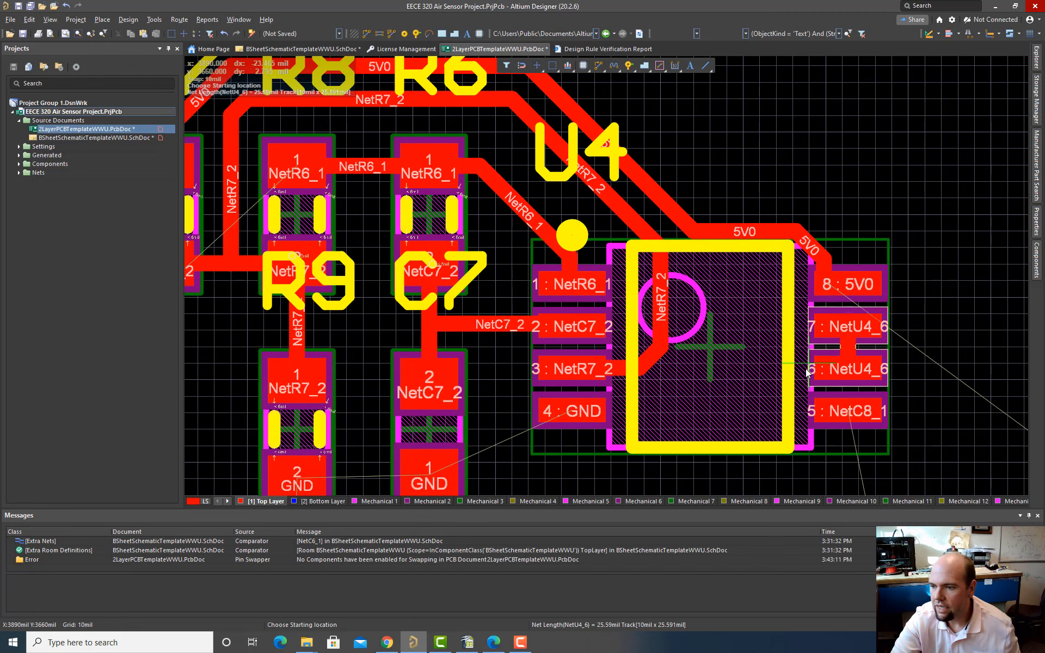
Step: Route a top-layer GND track from pad 2 of R9 through pad 1 of C7 to pin 4 of U4
ctrl+scroll(807, 372, down, 1)
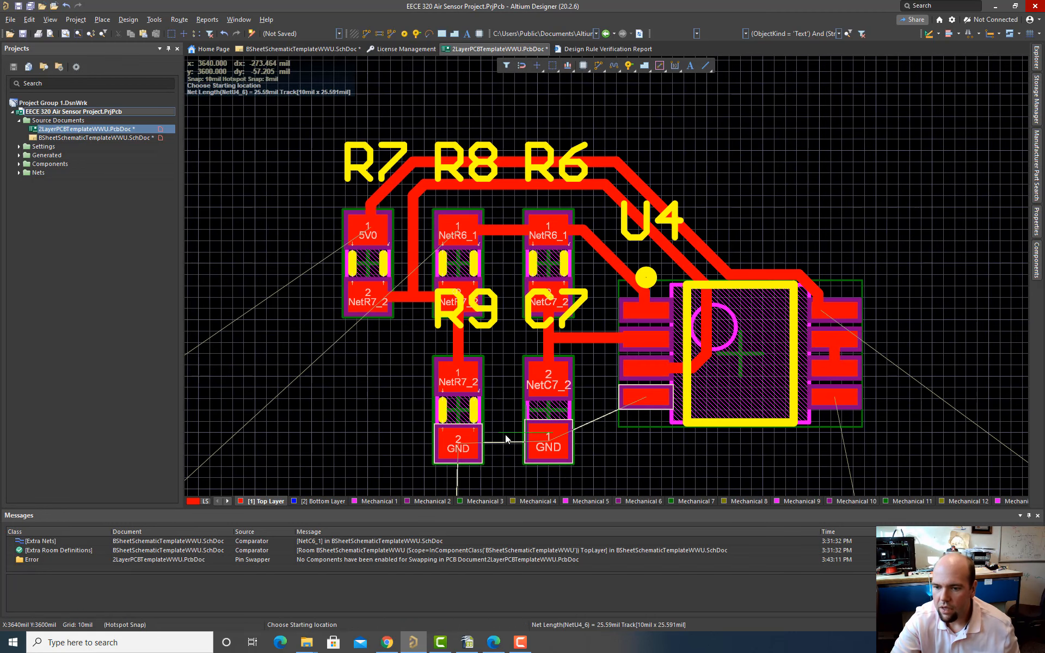
click(469, 444)
click(545, 446)
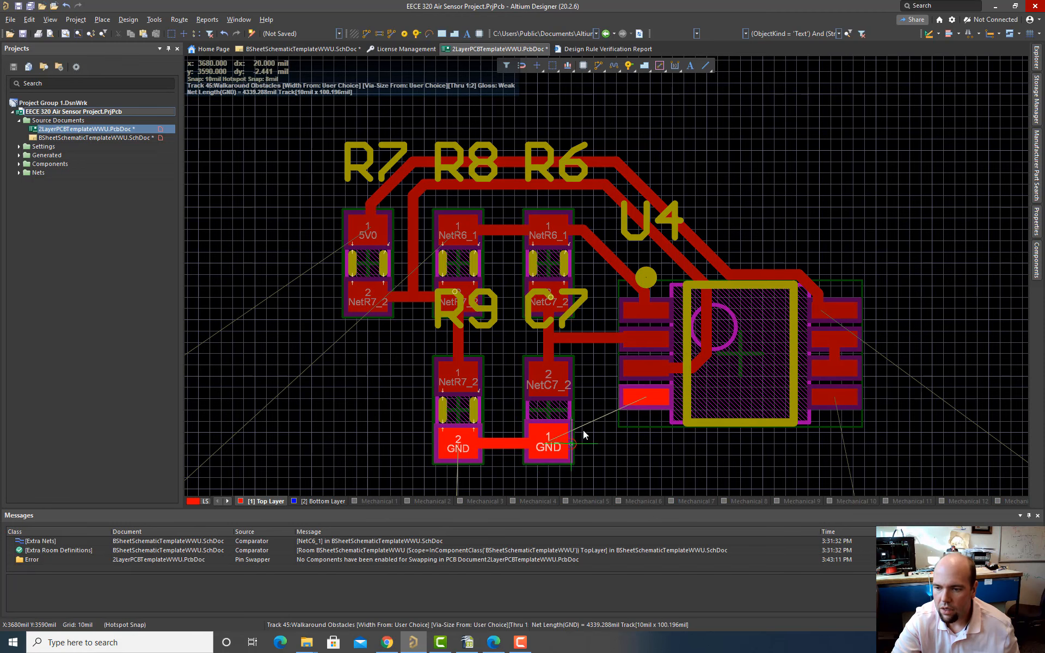
click(644, 401)
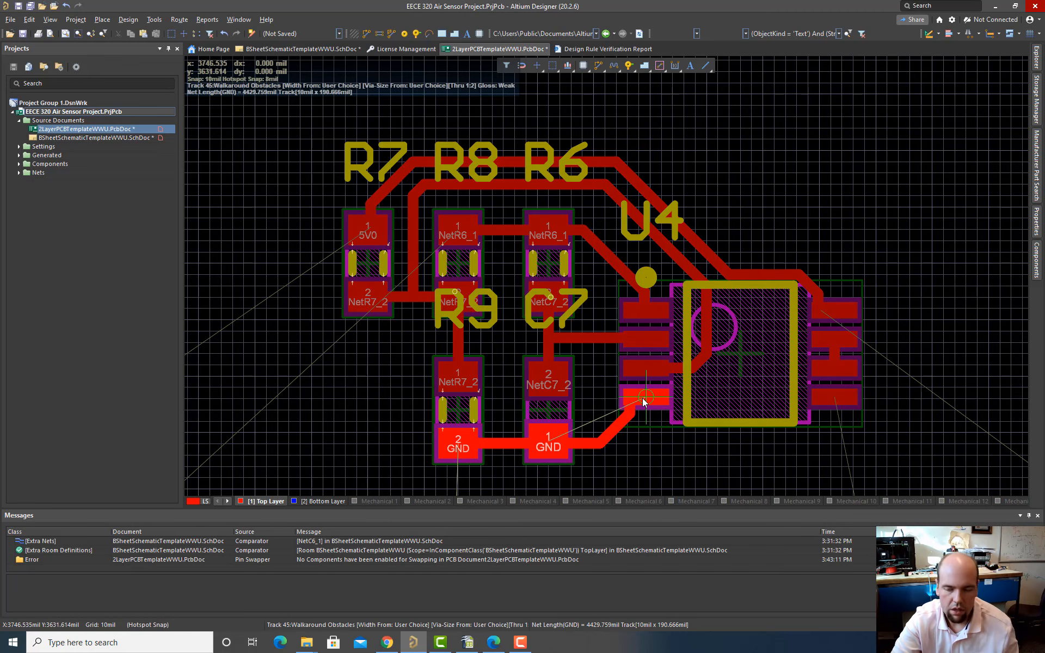
right_click(644, 402)
Step: Leave routing and examine the unrouted connections from the U4 circuit to sensor U3, D1, C8, C9, R10 and R5
ctrl+scroll(593, 395, down, 2)
ctrl+scroll(590, 395, up, 4)
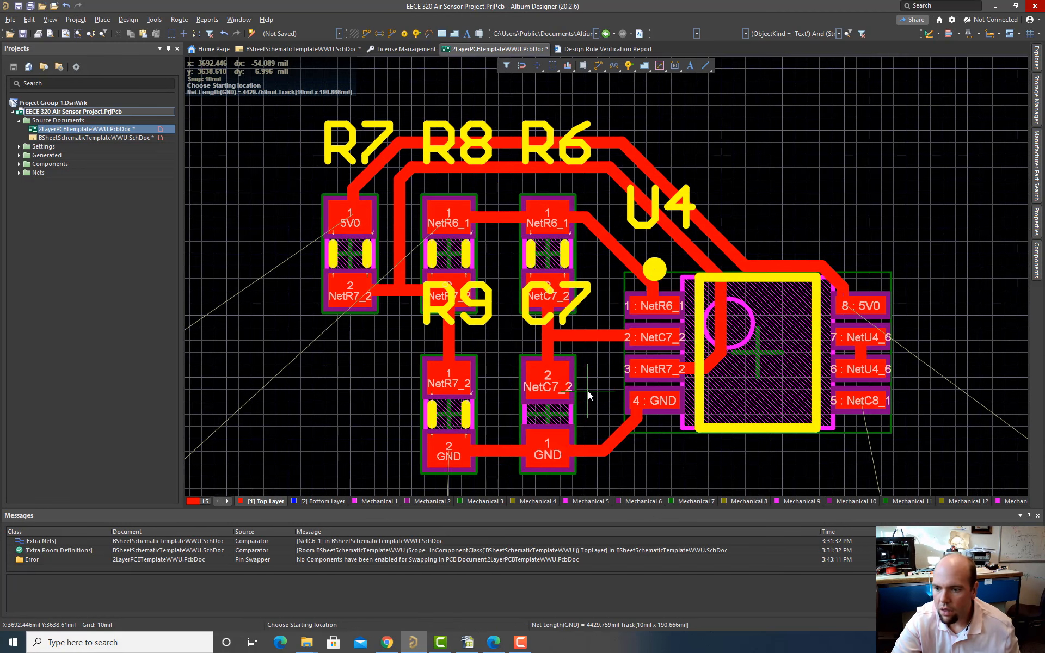
ctrl+scroll(589, 394, up, 2)
ctrl+scroll(583, 370, down, 2)
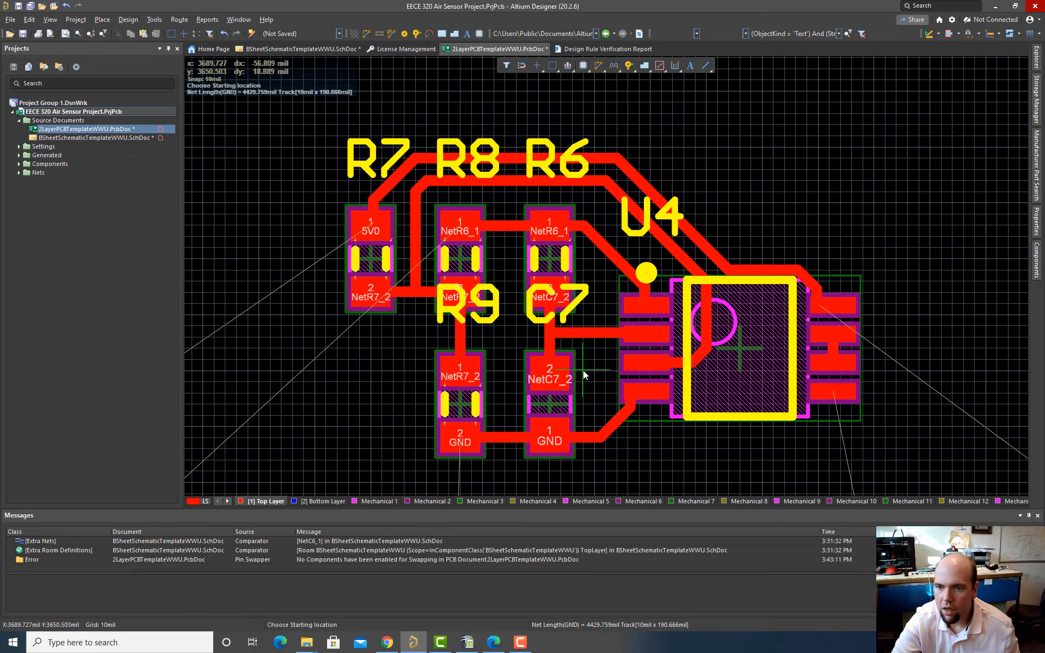
ctrl+scroll(583, 370, down, 1)
ctrl+scroll(583, 370, down, 1)
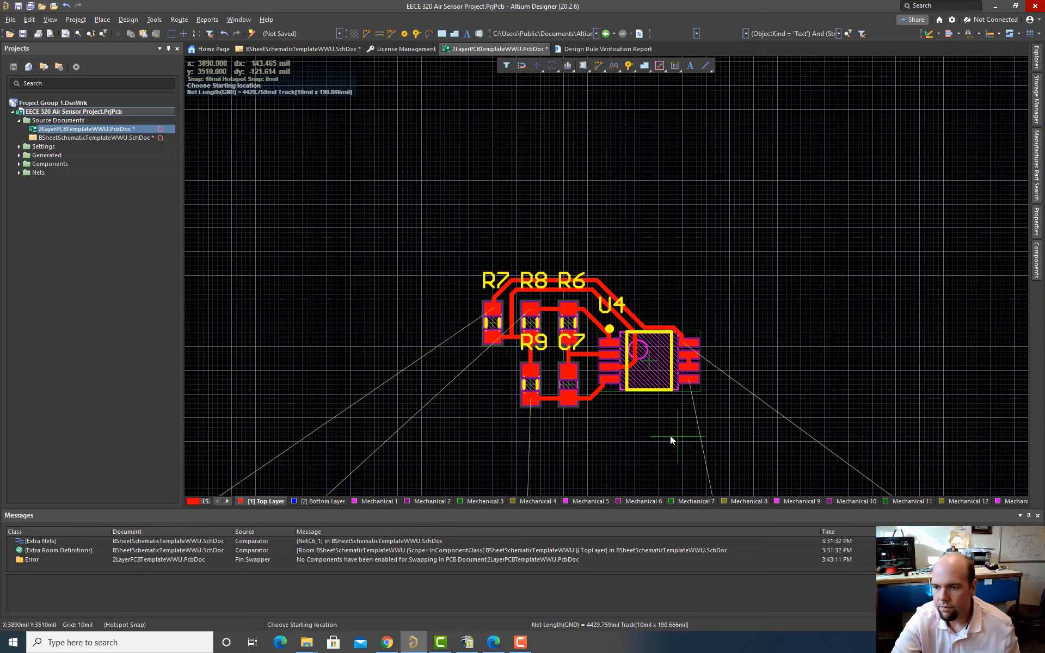
scroll(649, 401, down, 3)
ctrl+scroll(646, 392, down, 1)
ctrl+scroll(688, 387, down, 1)
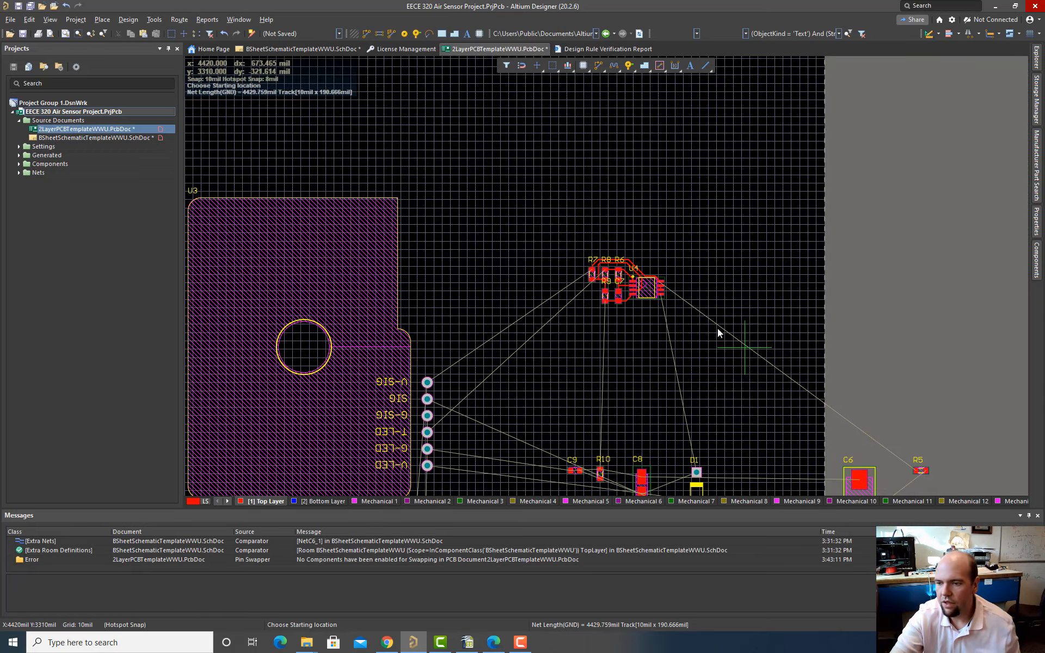
ctrl+scroll(766, 331, down, 1)
key(Escape)
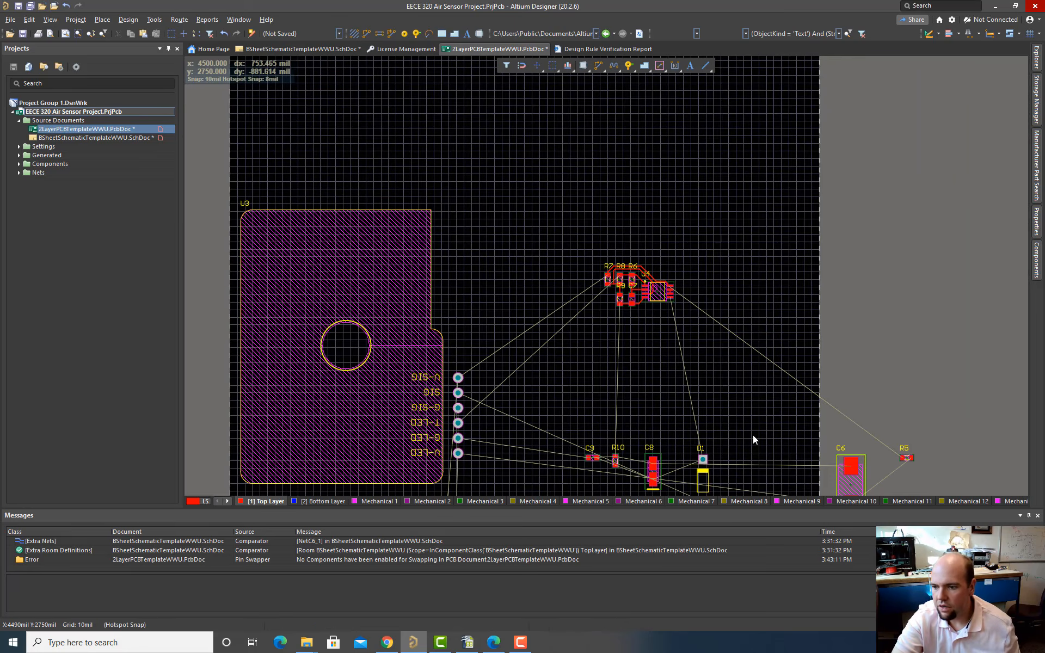
ctrl+scroll(746, 434, down, 1)
ctrl+scroll(763, 439, up, 2)
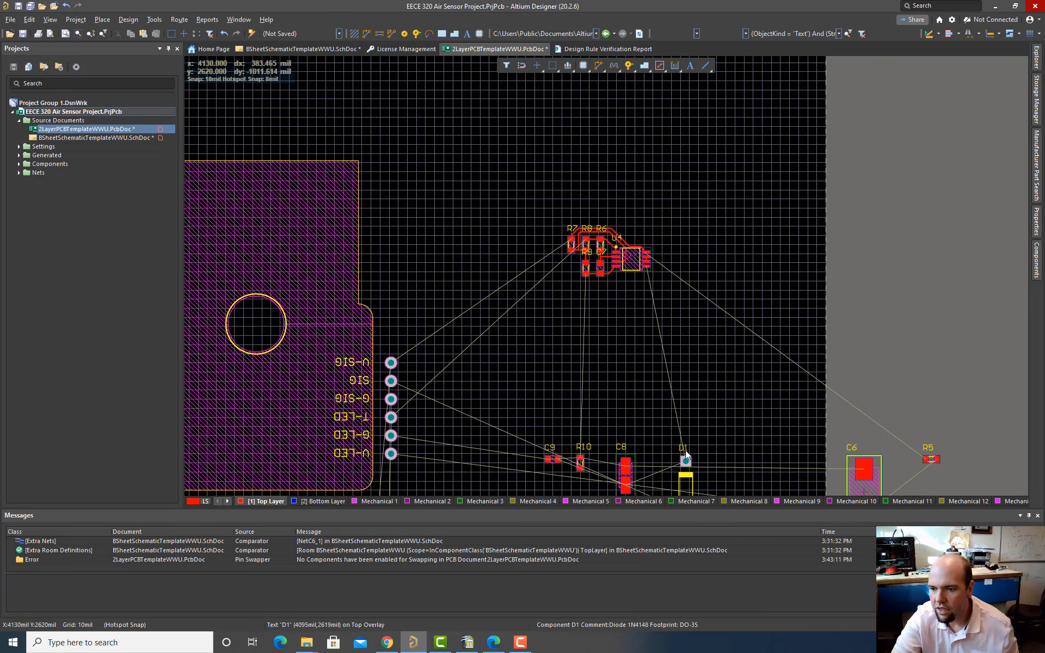
Step: Open the schematic BSheetSchematicTemplateWWU.SchDoc and examine the D1, C8, C9 and R10 circuit feeding U4B
key(alt+Tab)
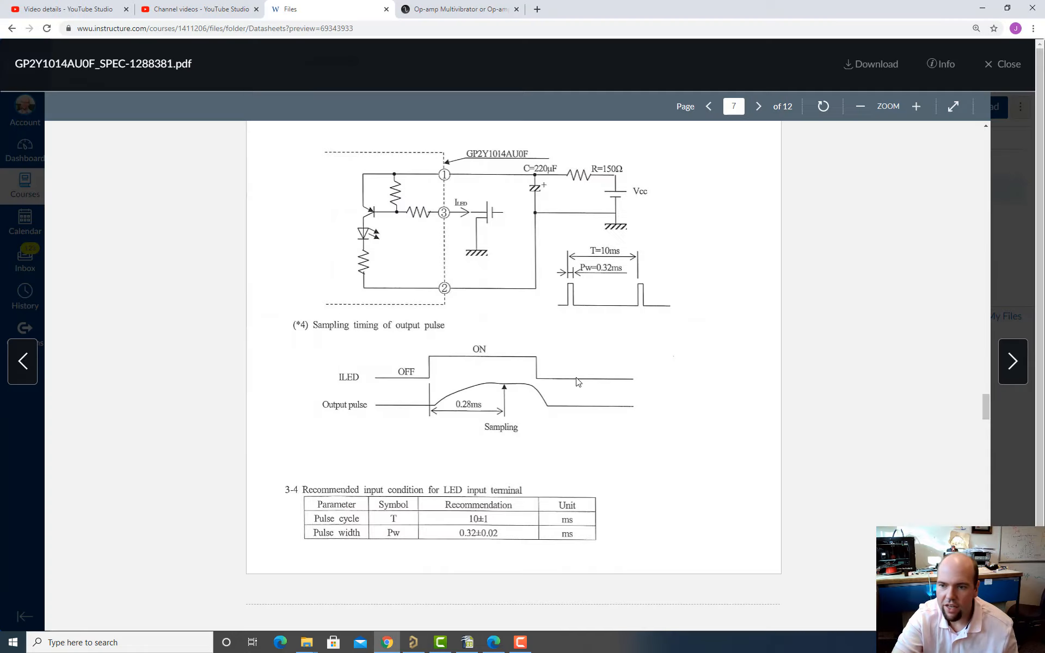
key(alt+Tab)
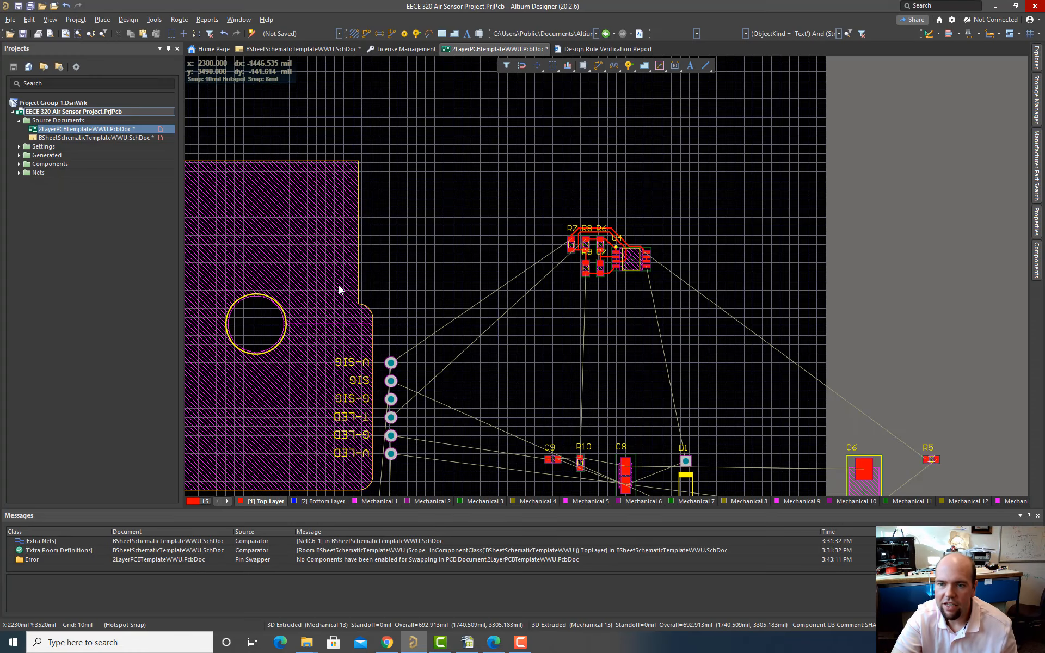
click(107, 139)
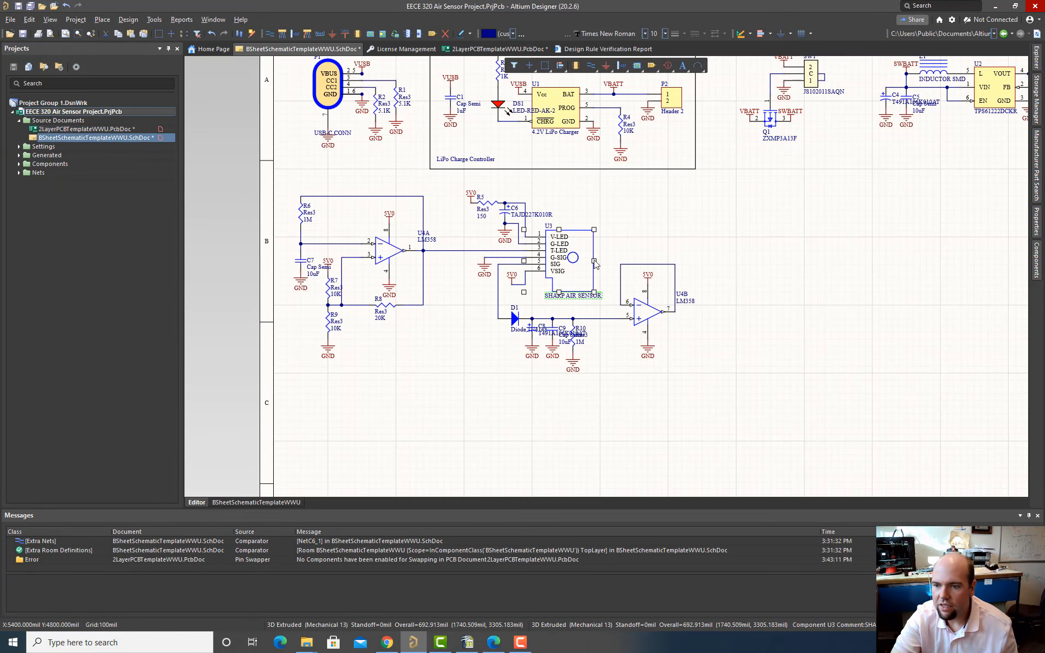
ctrl+scroll(569, 347, up, 3)
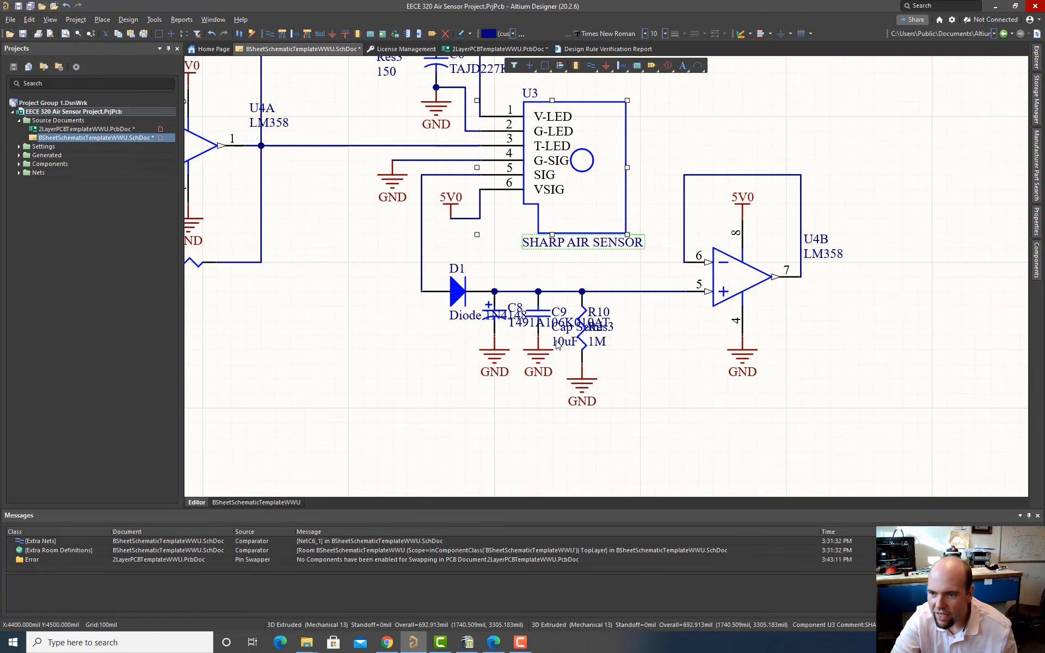
Step: Return to the PCB document 2LayerPCBTemplateWWU.PcbDoc and move diode D1 up beside op-amp U4
key(alt+Tab)
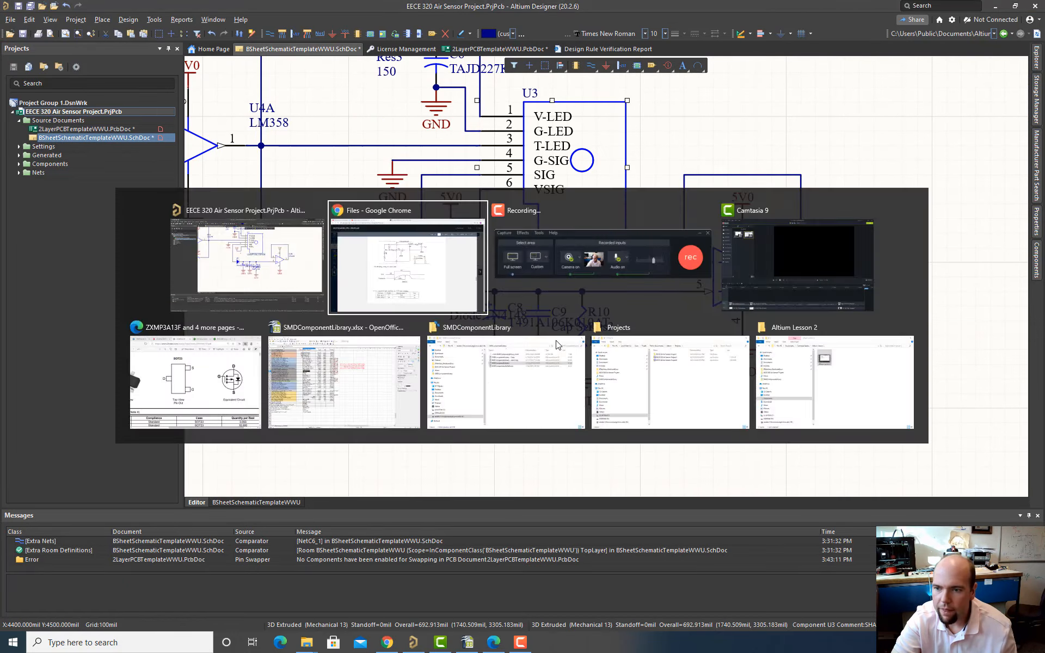
key(alt+Tab)
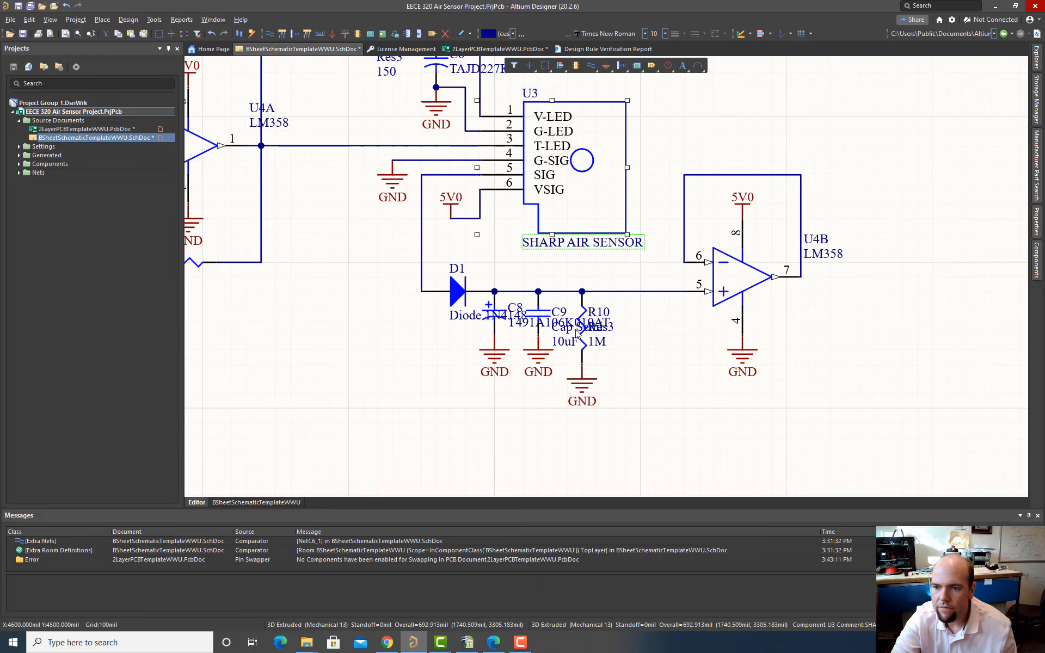
click(121, 131)
ctrl+scroll(697, 403, up, 4)
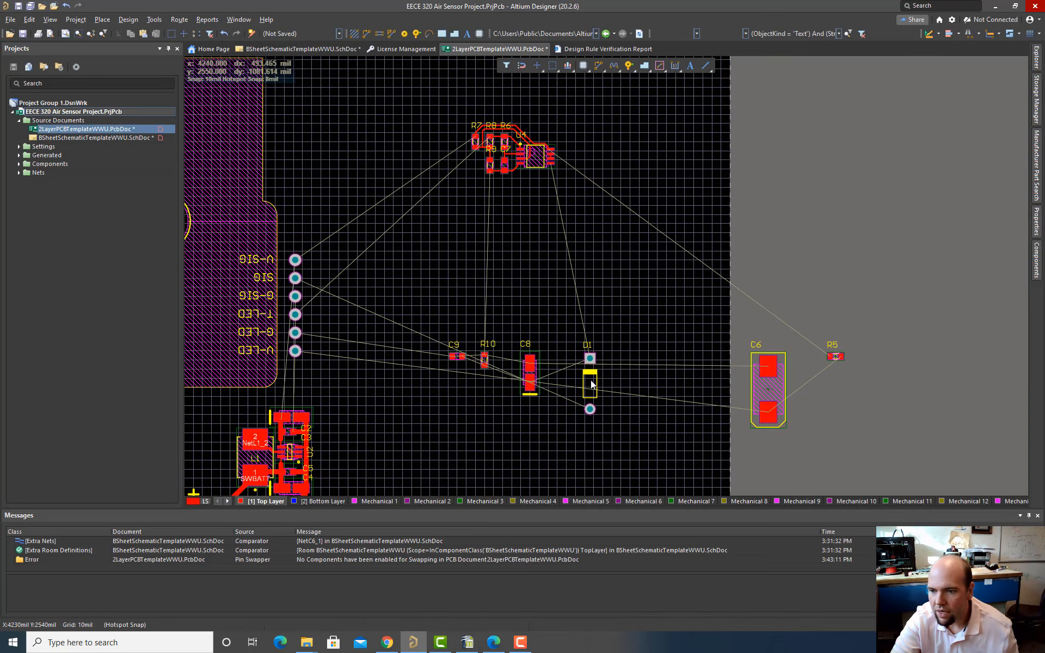
drag(592, 384, 593, 199)
ctrl+scroll(604, 252, up, 1)
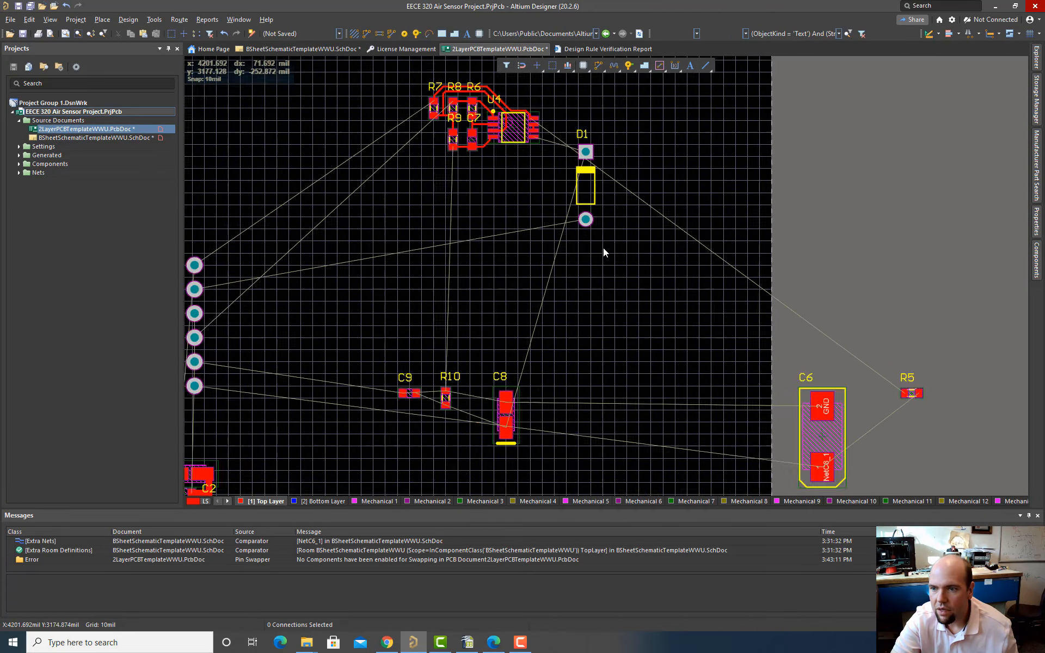
ctrl+scroll(603, 249, up, 1)
Step: Arrange R10, C9 and C8 upright side by side below D1, with GND pads aligned upward and a small gap between R10 and C9
scroll(791, 363, down, 2)
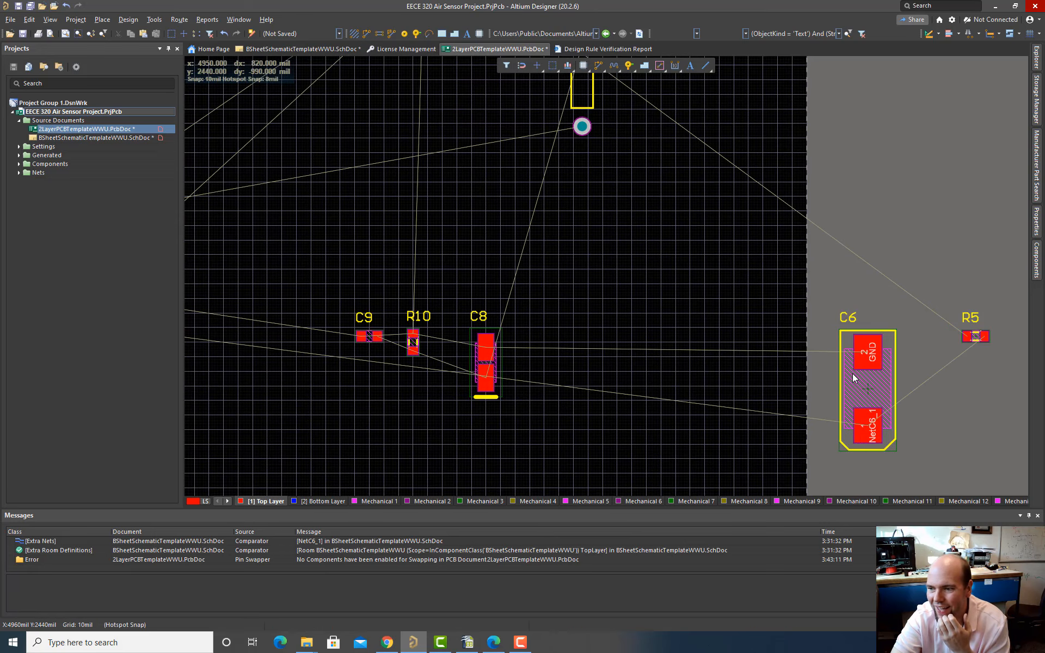
drag(482, 369, 561, 251)
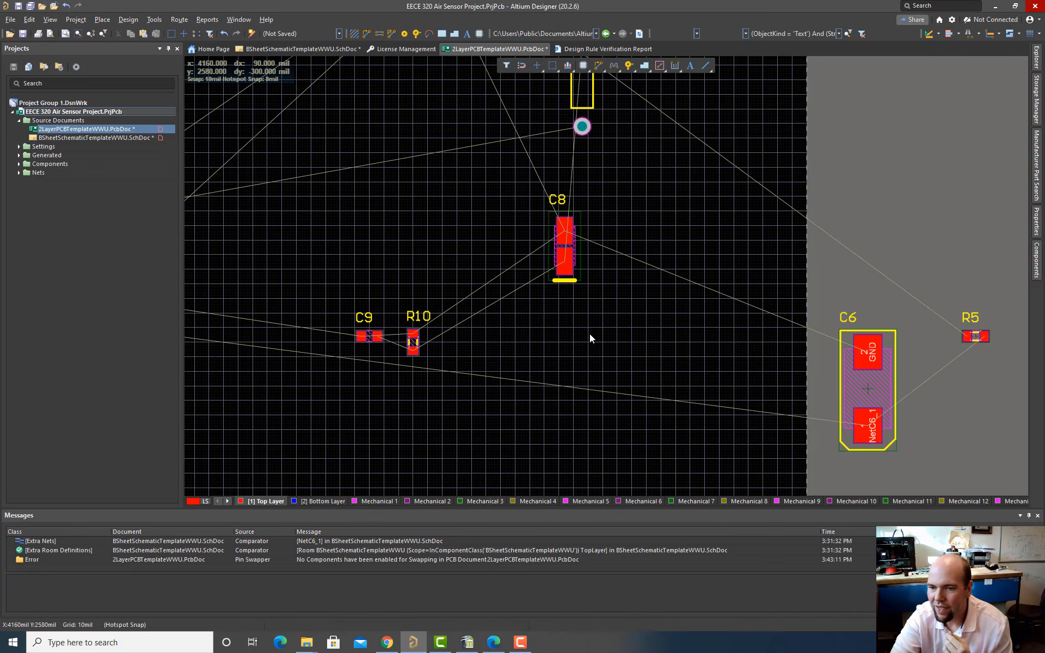
drag(413, 342, 508, 256)
drag(369, 335, 562, 264)
drag(503, 262, 517, 260)
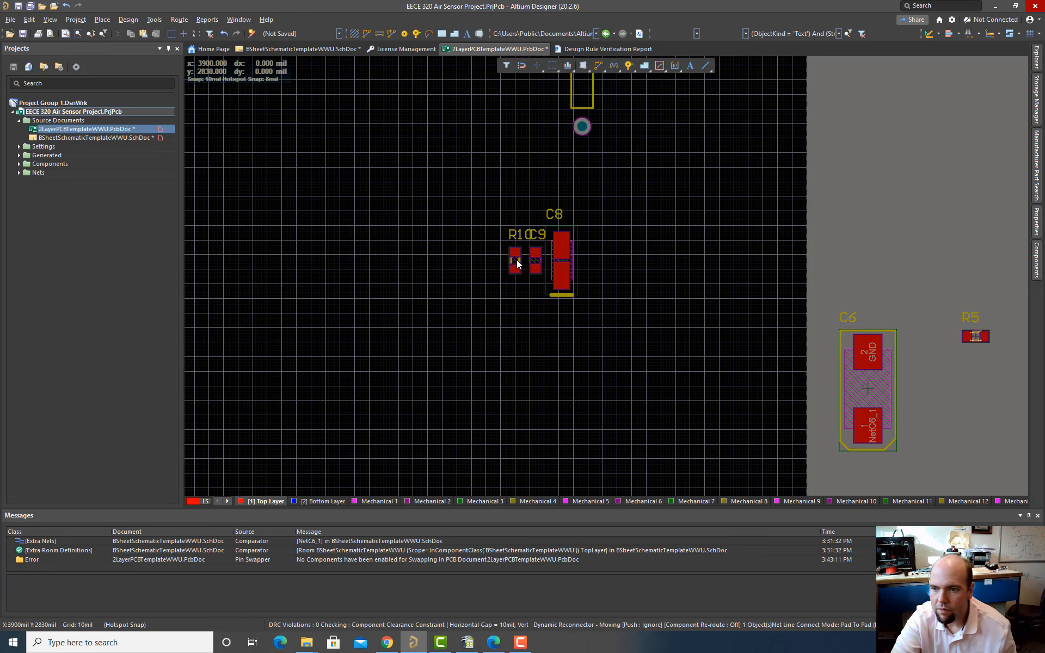
ctrl+scroll(535, 260, up, 3)
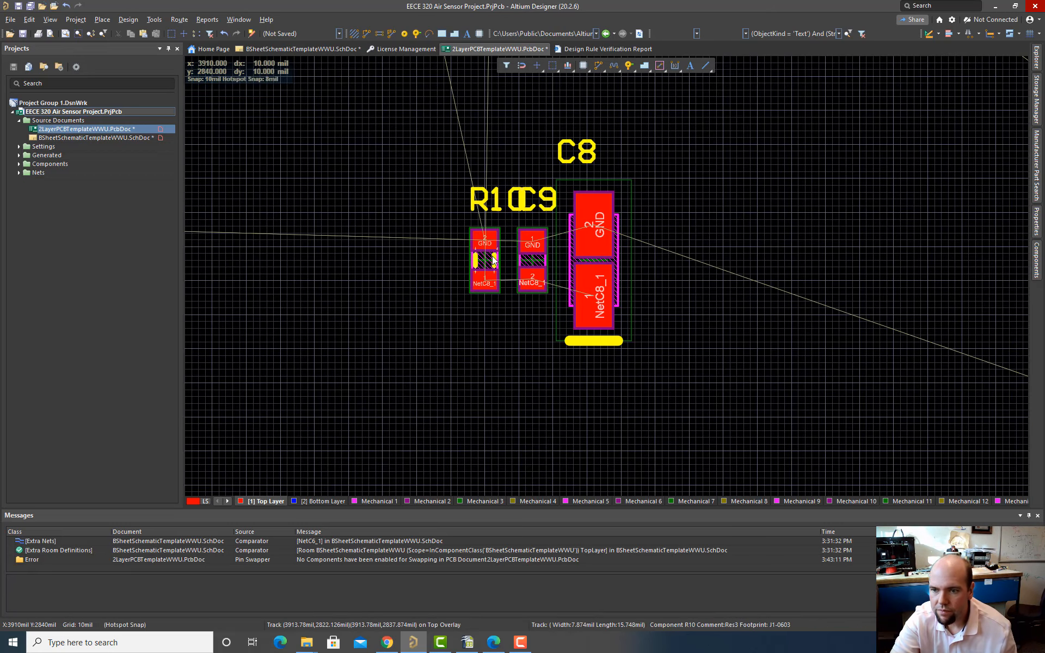
drag(485, 259, 478, 260)
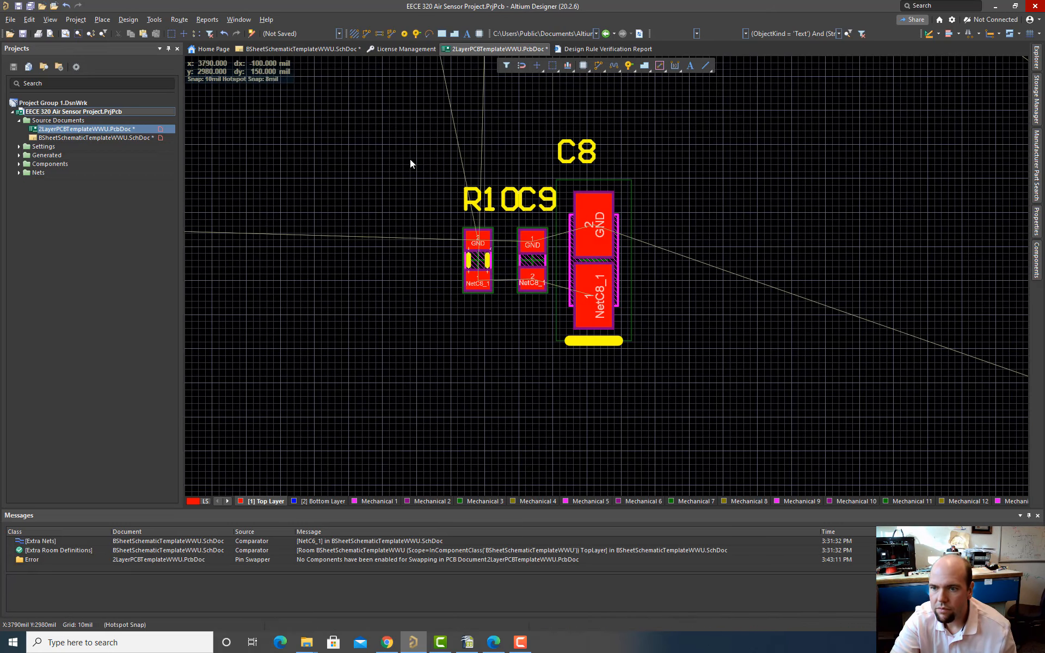
Step: Select R10, C9 and C8 together, rotate the group 180 degrees and place it to the right of U4
drag(410, 163, 695, 422)
drag(593, 272, 575, 301)
key(space)
key(space)
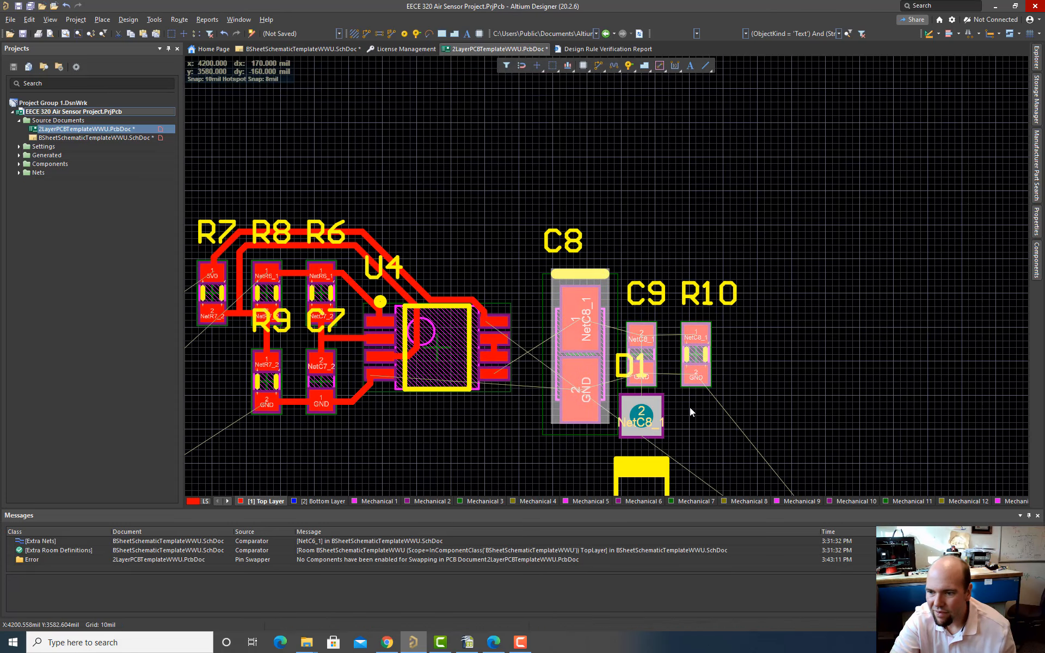
Step: Move D1 away from C9 to a clear spot below pin 5 of U4
ctrl+scroll(687, 410, down, 2)
ctrl+scroll(687, 410, up, 2)
right_drag(682, 430, 730, 381)
ctrl+scroll(730, 382, up, 3)
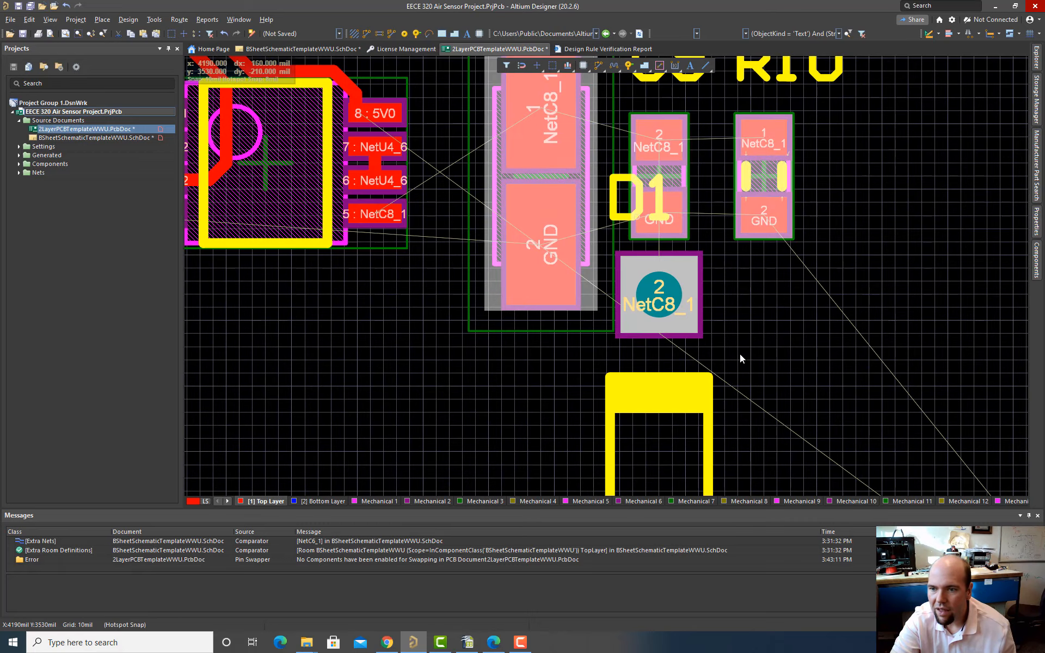
right_drag(759, 350, 795, 350)
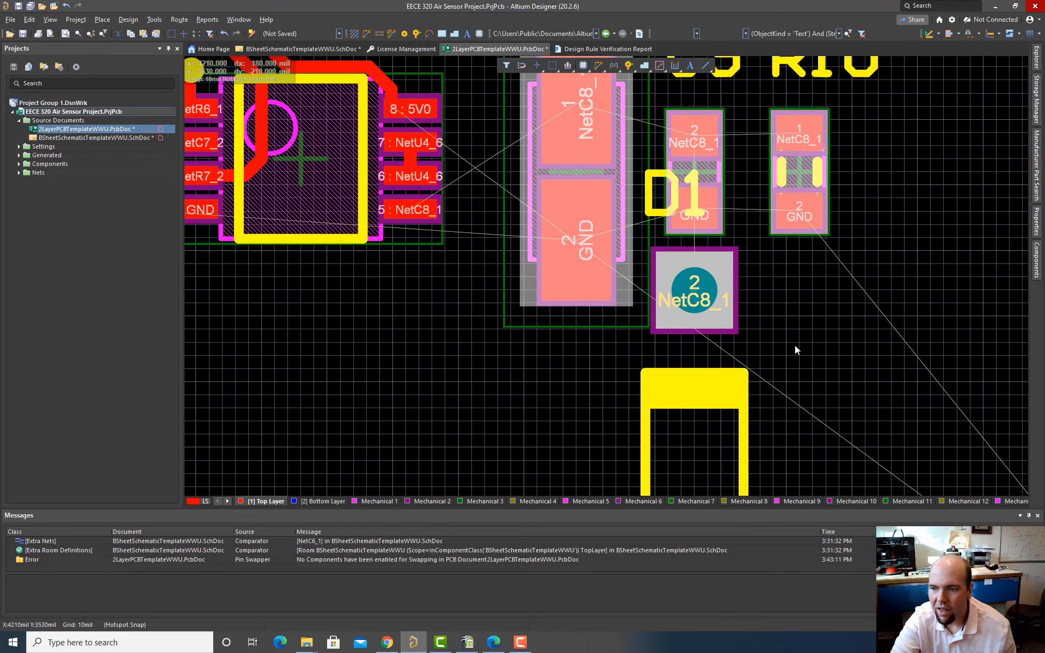
drag(698, 453, 475, 391)
ctrl+scroll(478, 397, up, 2)
ctrl+scroll(479, 397, down, 3)
right_drag(553, 358, 545, 444)
ctrl+scroll(537, 372, up, 1)
scroll(536, 374, down, 6)
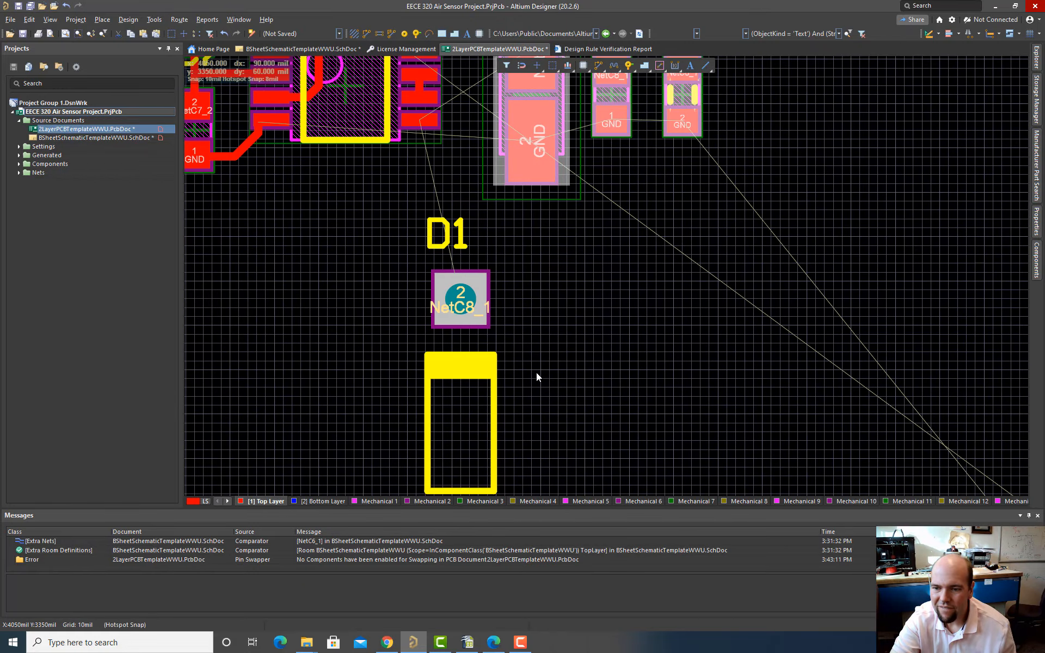
Step: Rotate D1 to horizontal and place it directly beneath U4, with pad 2 toward C8
scroll(500, 343, up, 4)
ctrl+scroll(522, 354, down, 5)
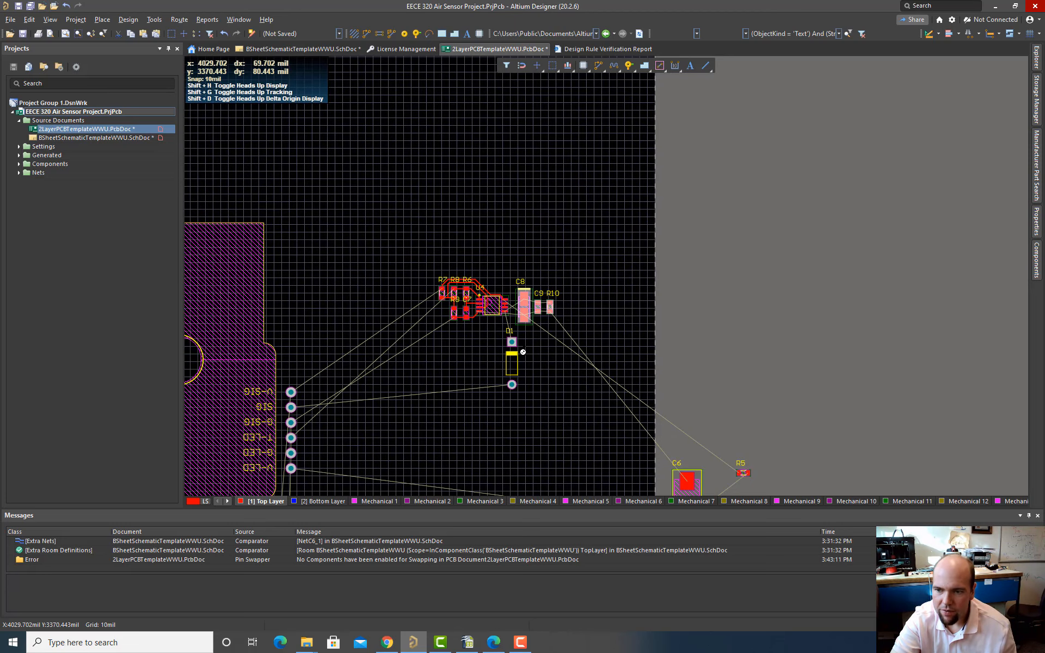
ctrl+scroll(523, 352, up, 8)
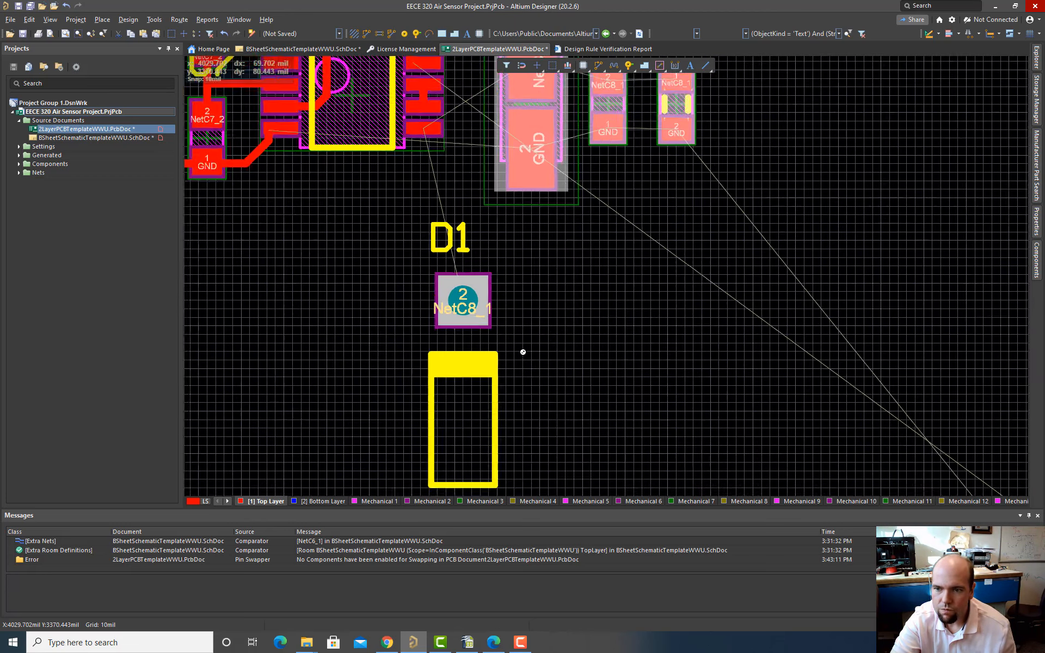
ctrl+scroll(524, 353, down, 2)
right_drag(540, 349, 562, 385)
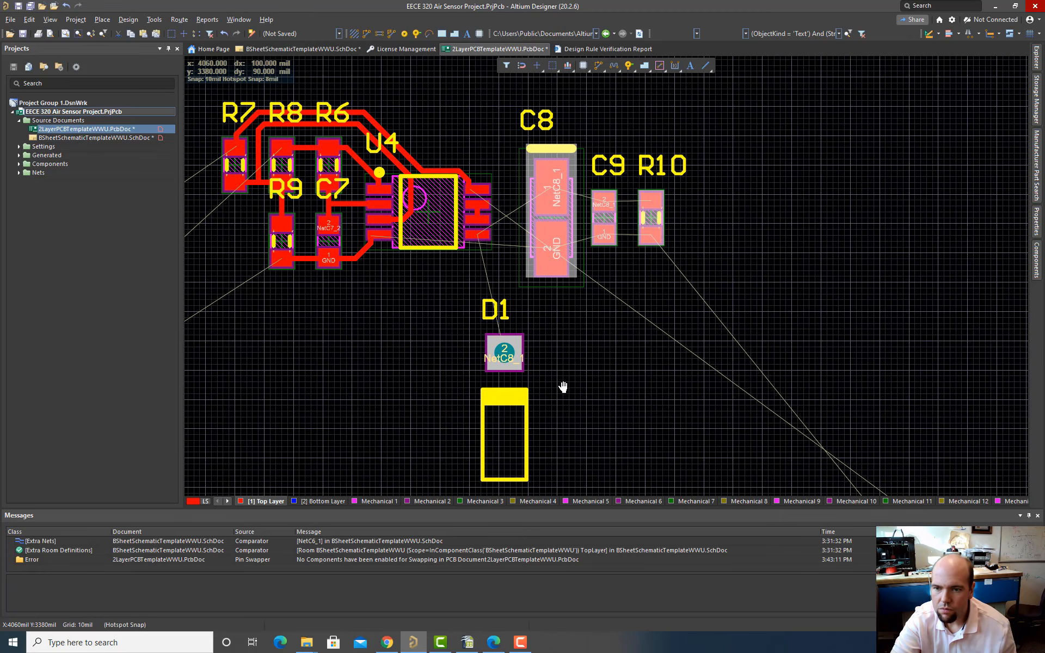
drag(514, 406, 426, 315)
key(space)
key(space)
key(space)
key(space)
key(space)
key(space)
key(space)
Step: Move capacitor C6 closer to the circuit, onto the right edge of the board
ctrl+scroll(456, 368, down, 10)
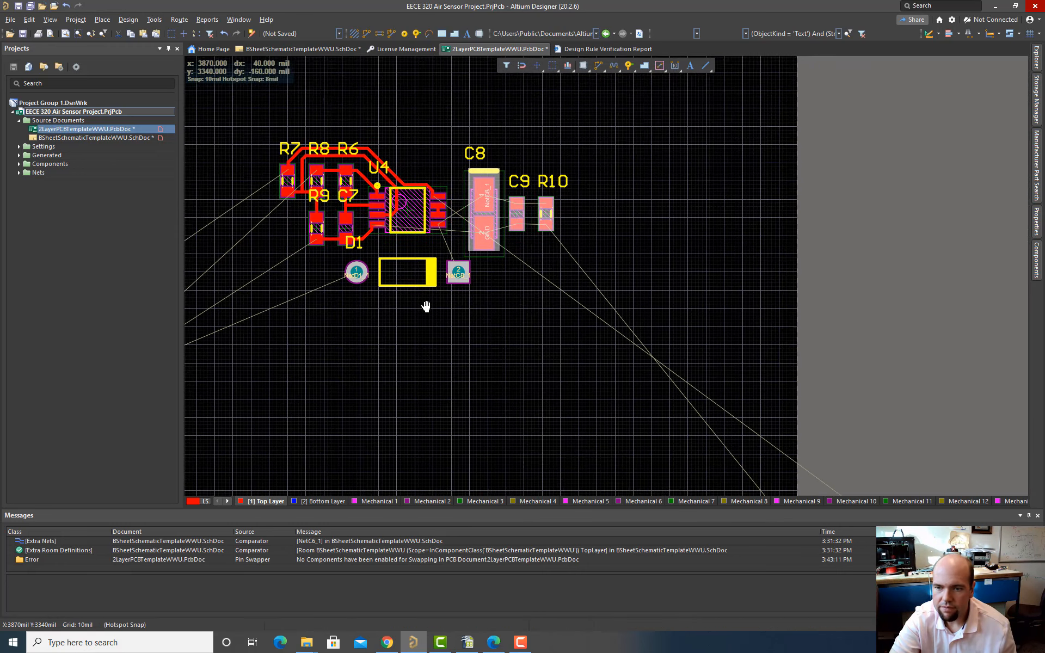
ctrl+scroll(445, 329, down, 1)
right_drag(446, 347, 562, 318)
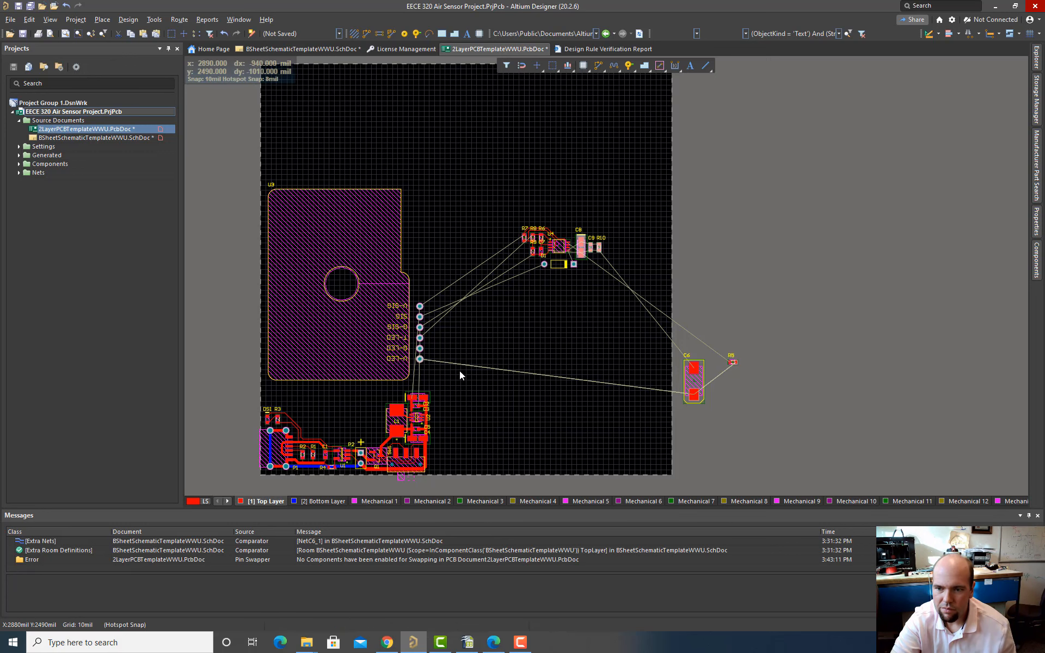
ctrl+scroll(558, 316, up, 2)
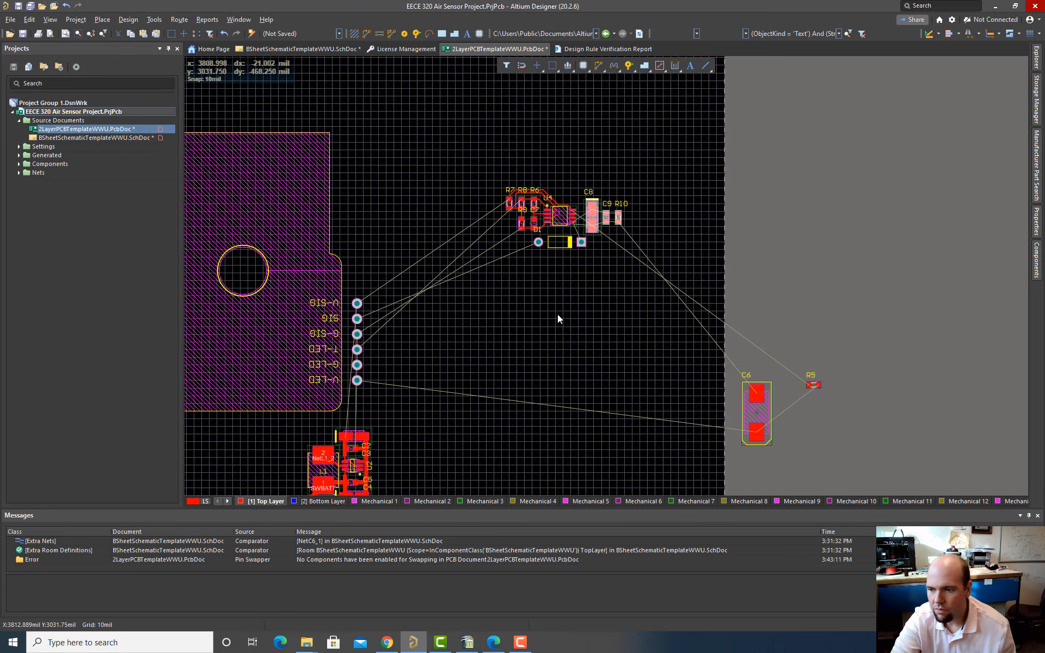
drag(759, 414, 717, 371)
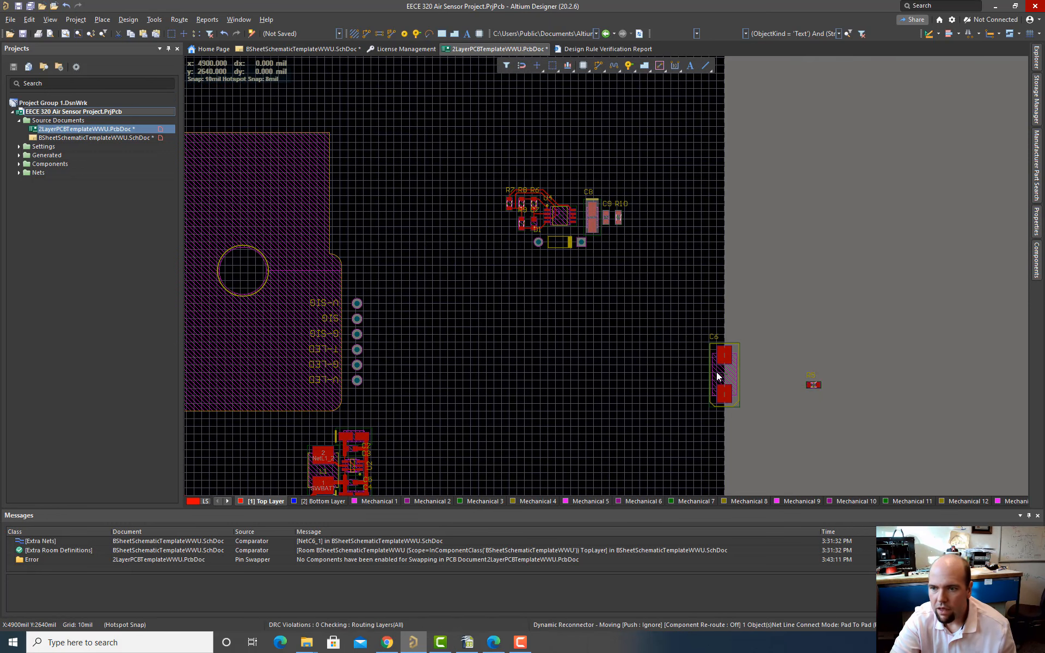
Step: Select the routed U4 circuit with D1, C8, C9 and R10 and move it next to the pins of sensor U3
ctrl+scroll(558, 272, up, 5)
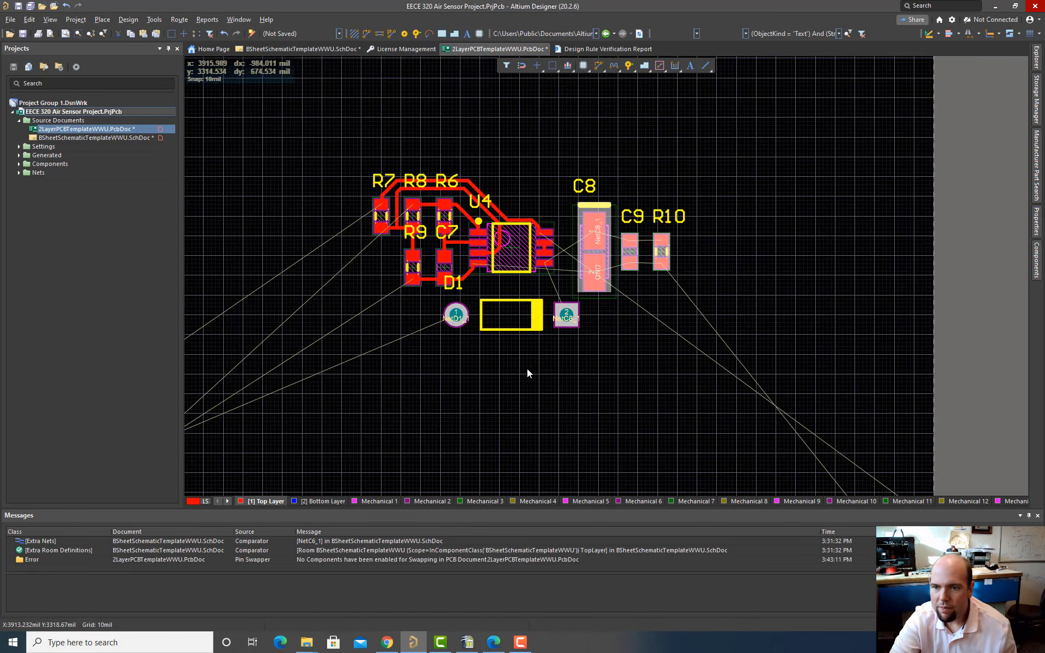
ctrl+scroll(735, 393, down, 5)
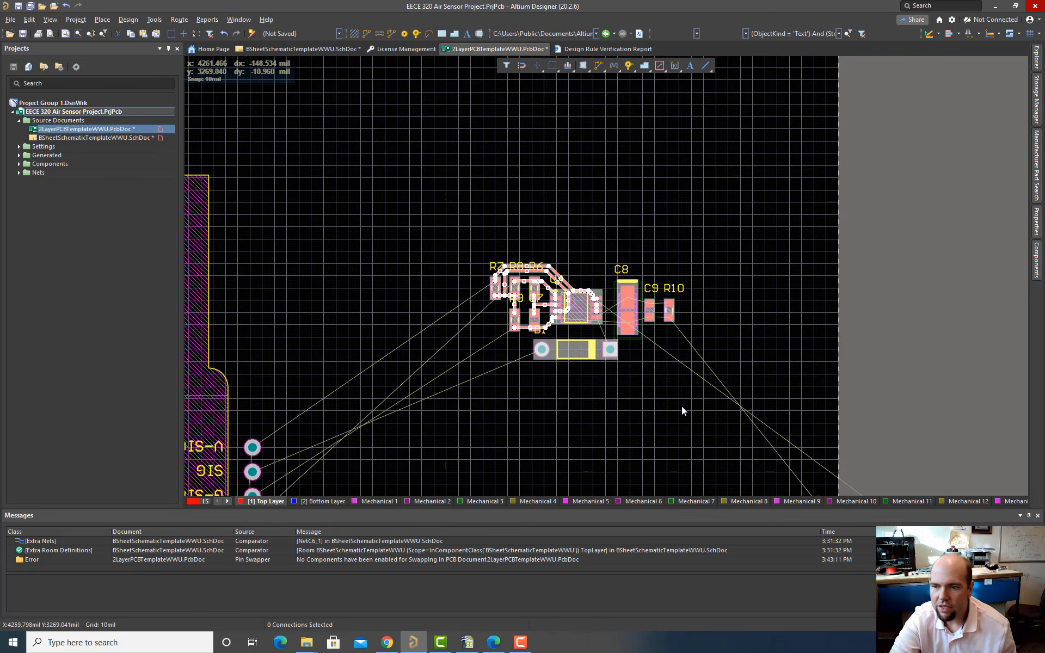
drag(607, 313, 466, 337)
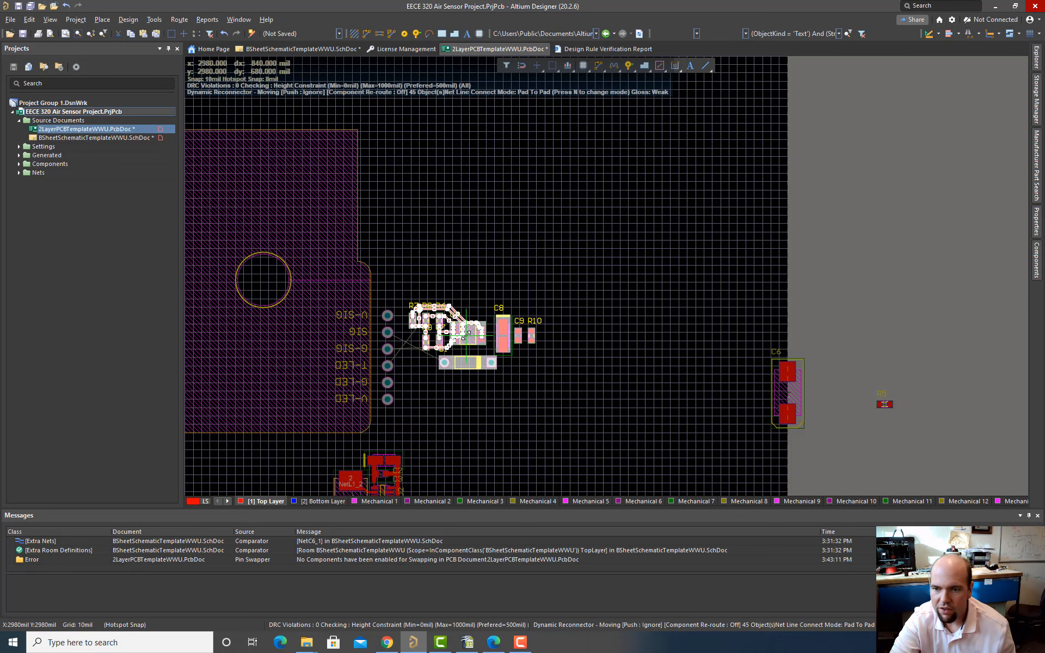
Step: Add U3 to the selected group, rotate everything 90 degrees clockwise and place it at the board's left edge above the power circuitry
ctrl+scroll(561, 359, down, 3)
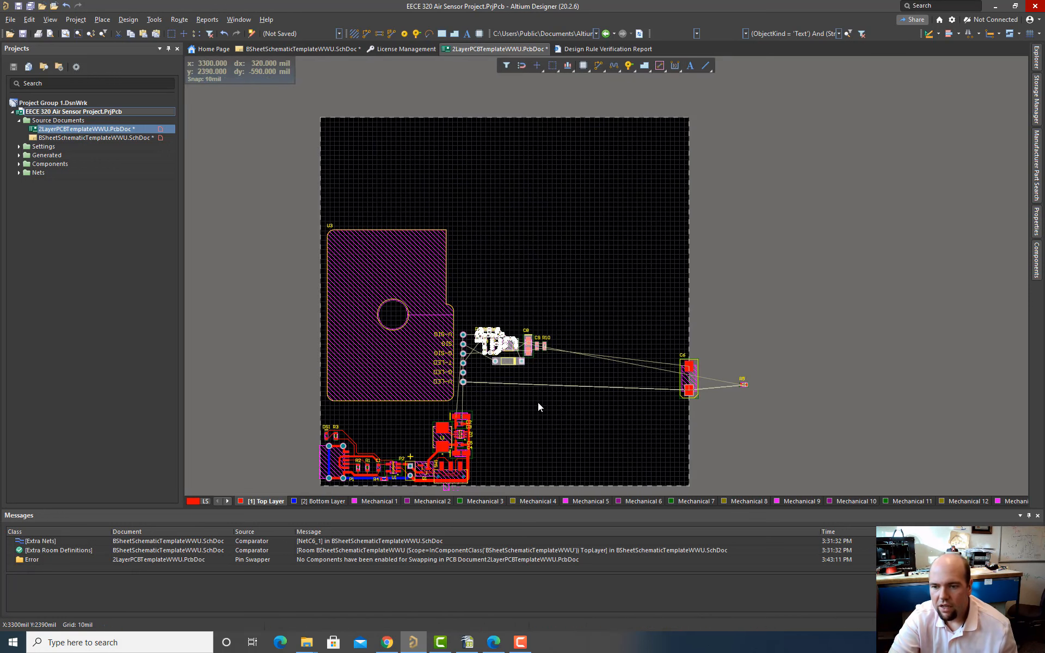
ctrl+scroll(538, 403, down, 1)
ctrl+scroll(538, 403, up, 2)
ctrl+scroll(537, 407, up, 2)
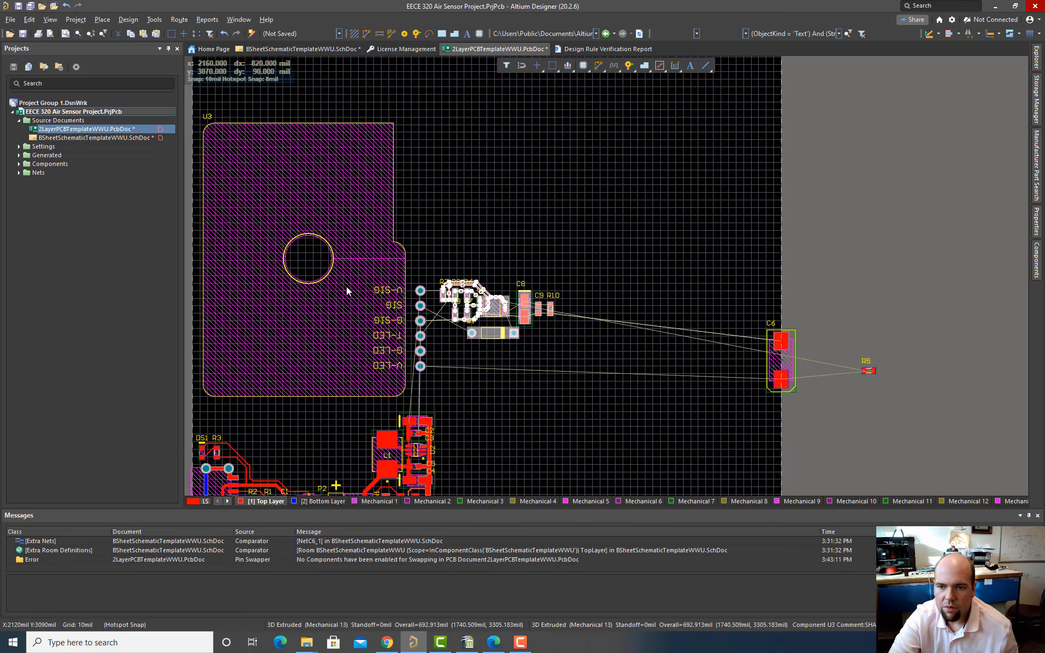
ctrl+scroll(544, 309, down, 3)
drag(575, 201, 338, 360)
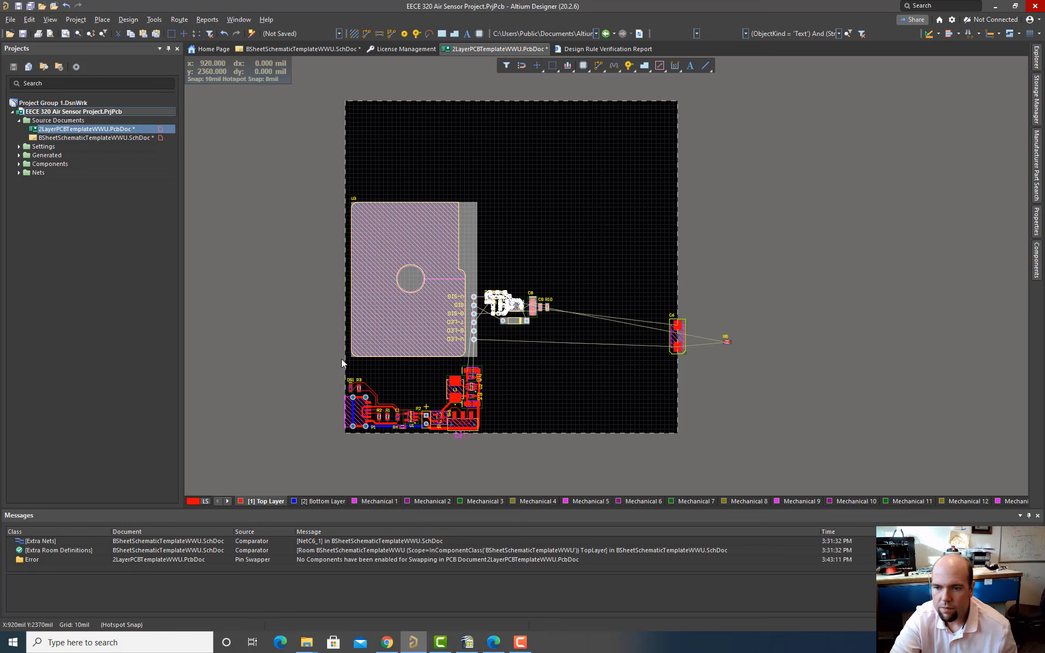
drag(438, 308, 394, 291)
key(space)
key(space)
key(space)
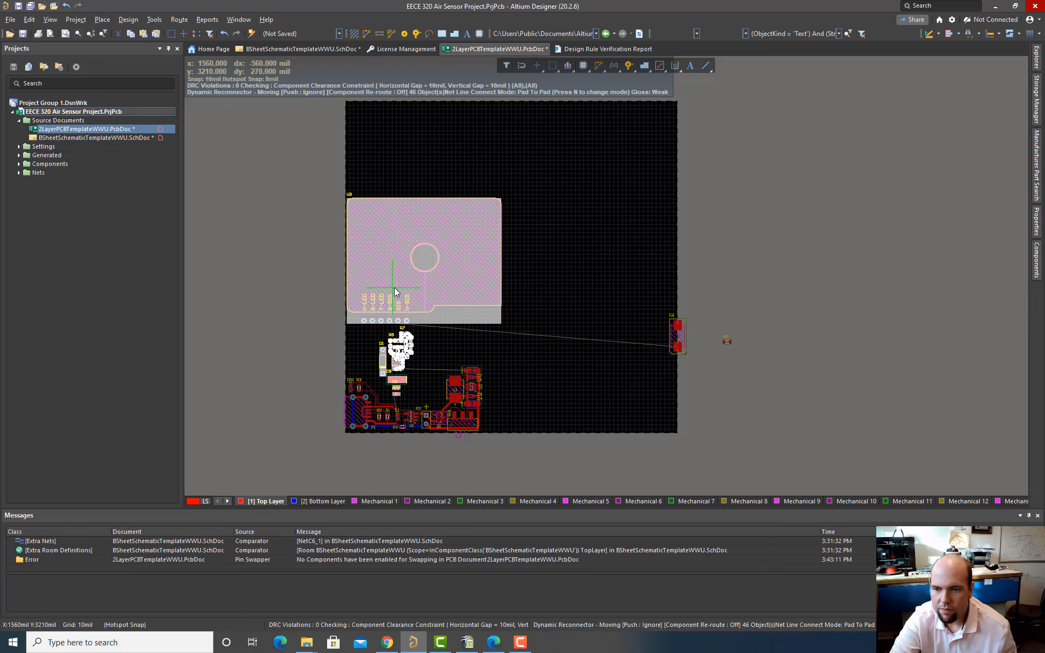
drag(394, 291, 394, 292)
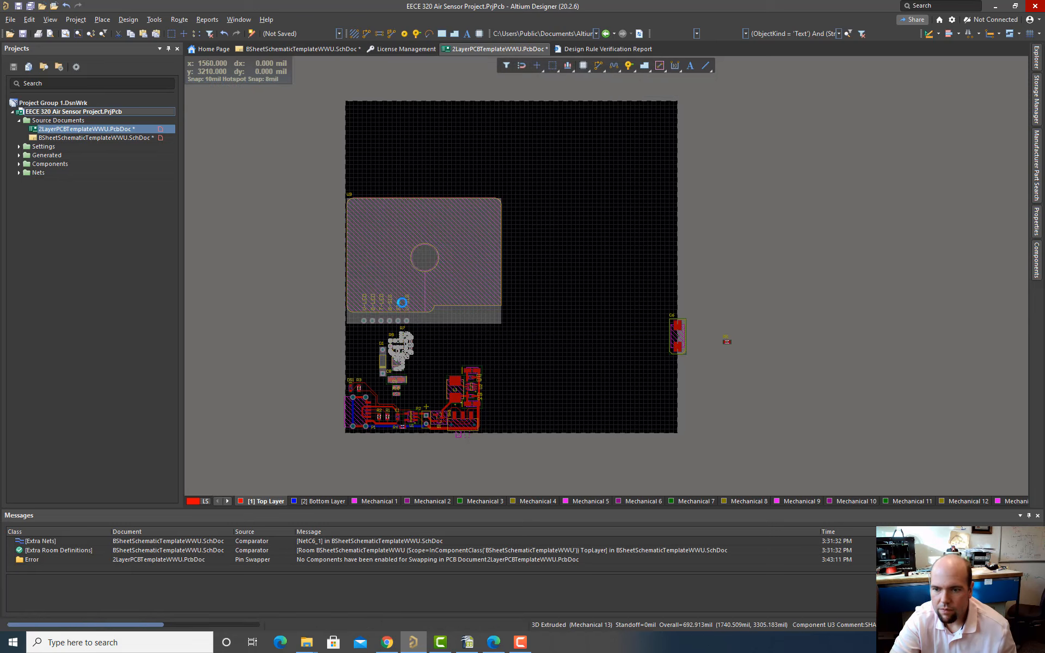
Step: Examine the new placement of U3 and the op-amp group and the unrouted connections to C6, R5 and the power circuitry
ctrl+scroll(420, 351, up, 2)
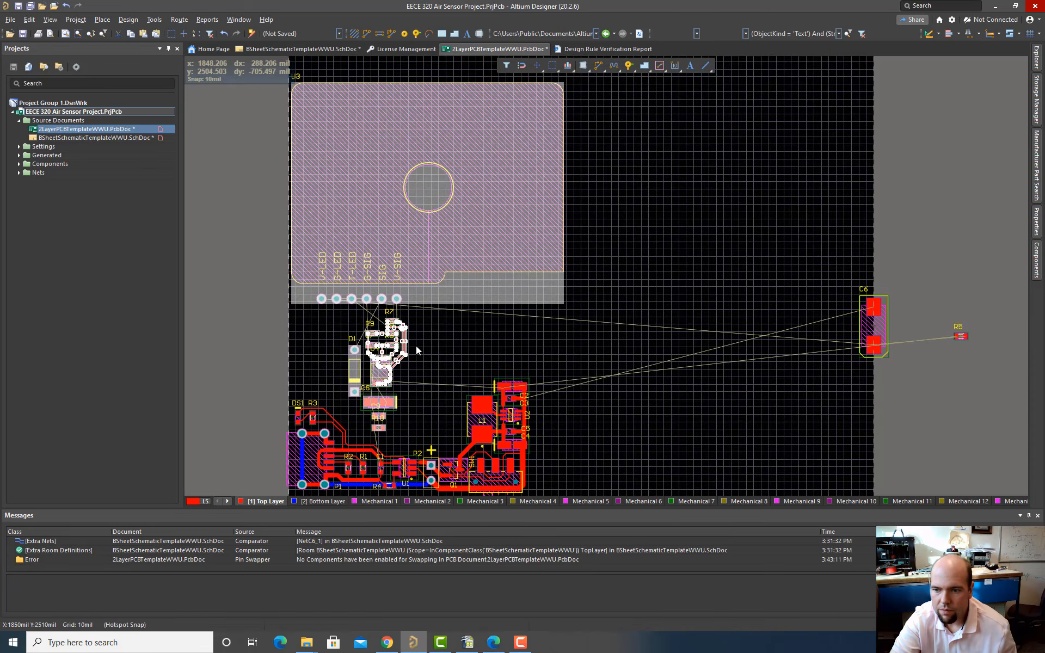
ctrl+scroll(429, 361, down, 1)
ctrl+scroll(429, 362, up, 2)
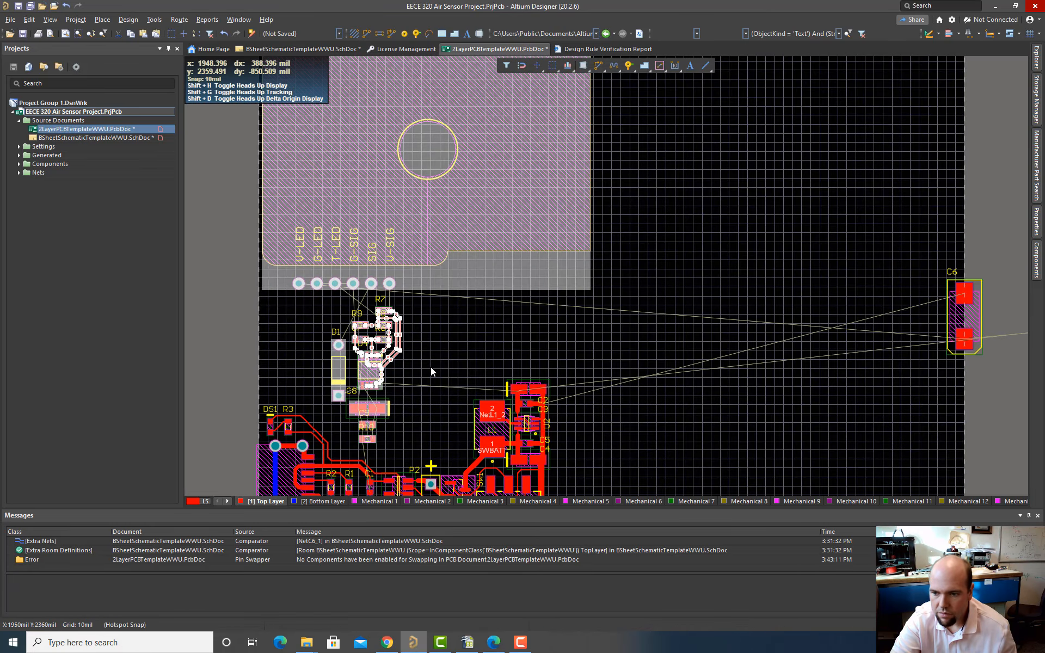
scroll(430, 367, down, 3)
scroll(432, 367, up, 2)
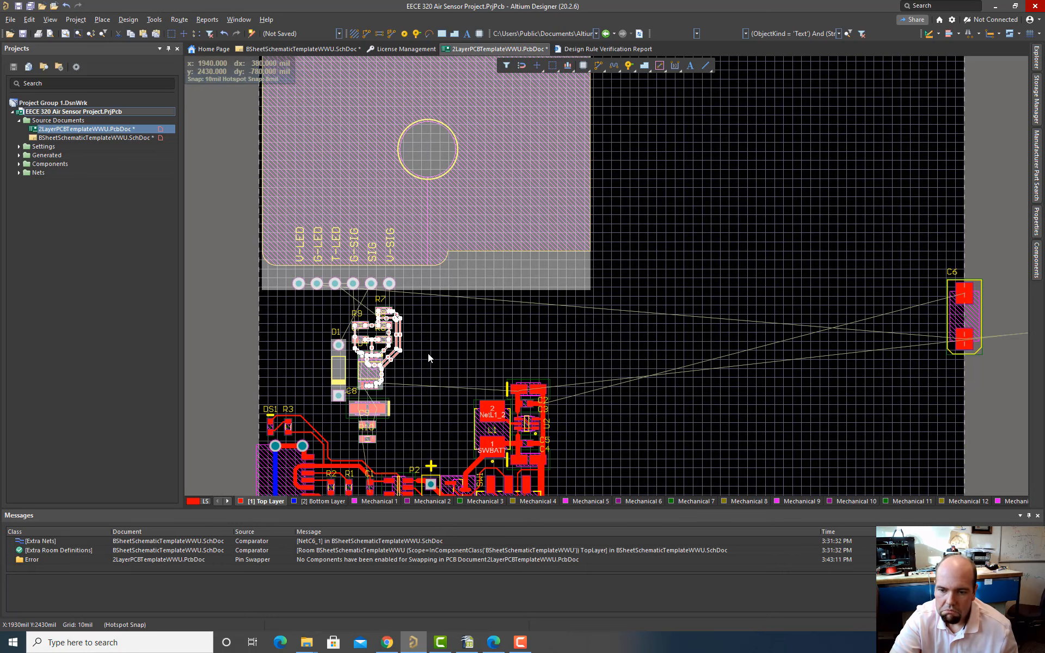
ctrl+scroll(427, 356, up, 2)
ctrl+scroll(427, 357, down, 3)
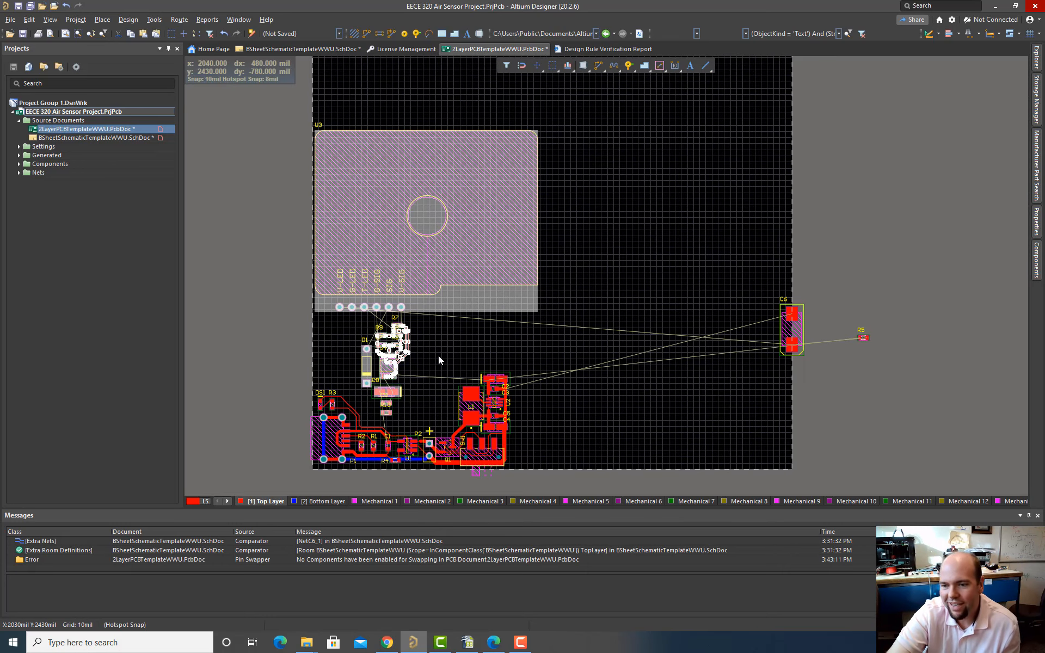
ctrl+scroll(413, 376, up, 2)
ctrl+scroll(414, 377, down, 3)
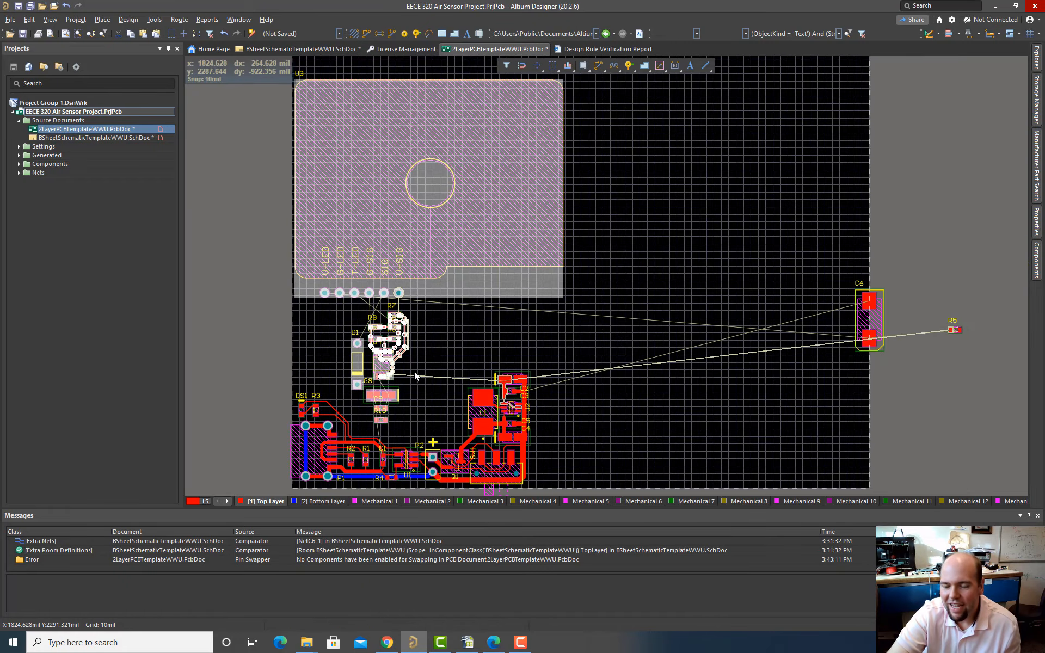
ctrl+scroll(426, 374, down, 1)
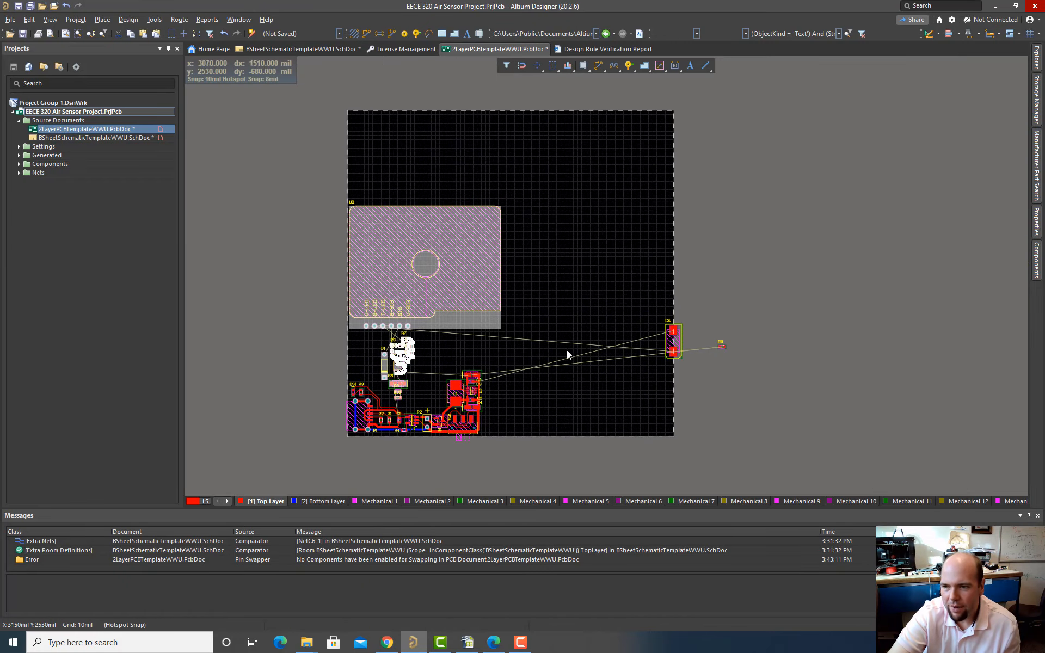
ctrl+scroll(704, 381, up, 2)
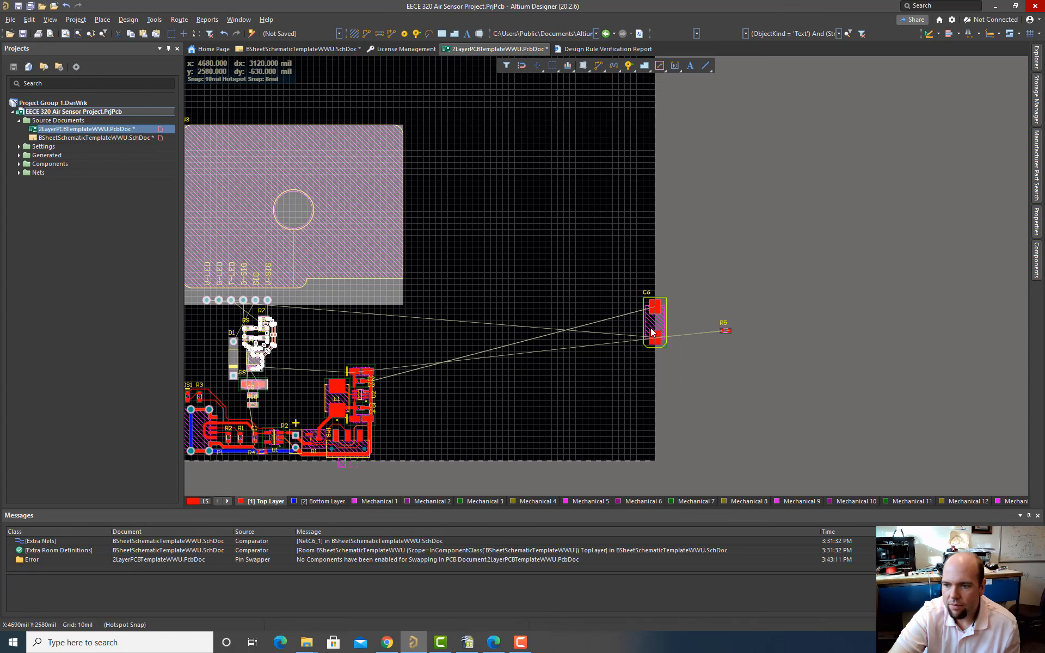
Step: Move capacitor C6 and resistor R5 from the board's right side to the area beside the U4 circuit
drag(656, 326, 332, 331)
ctrl+scroll(339, 335, up, 1)
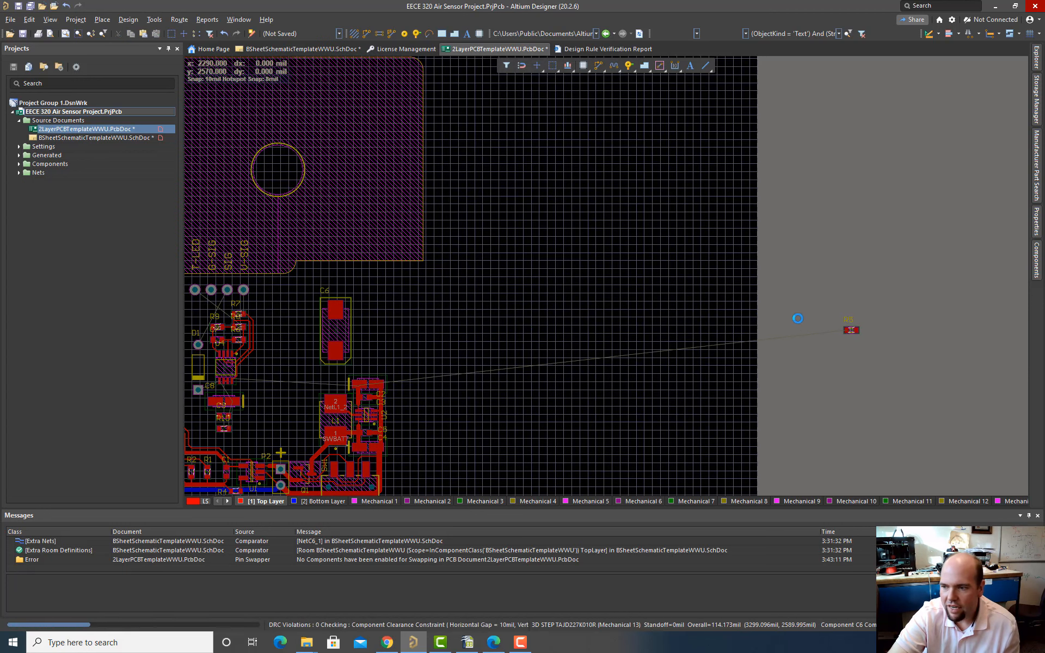
drag(852, 335, 381, 336)
ctrl+scroll(404, 344, up, 4)
Step: Rotate C6 to lie horizontally and place it directly below pins 1 and 2 of sensor U3 at the board's left edge
drag(879, 320, 352, 250)
key(space)
key(space)
key(space)
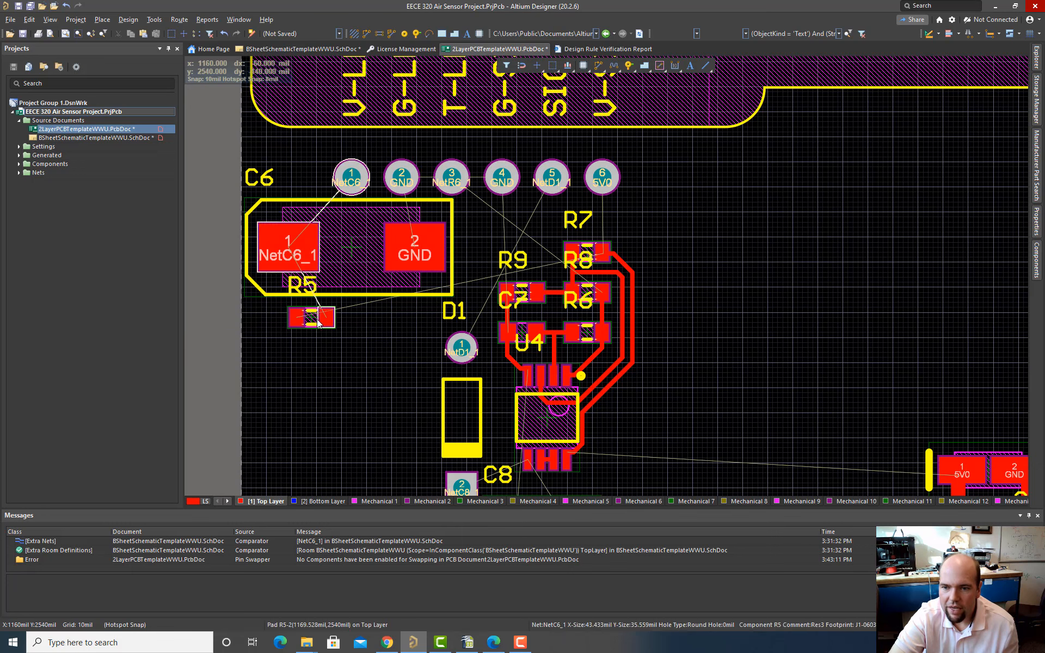
Step: Rotate R5 so its NetC6_1 pad faces the board's left edge and place it just below pad 1 of C6
key(space)
drag(311, 322, 291, 325)
key(space)
click(292, 326)
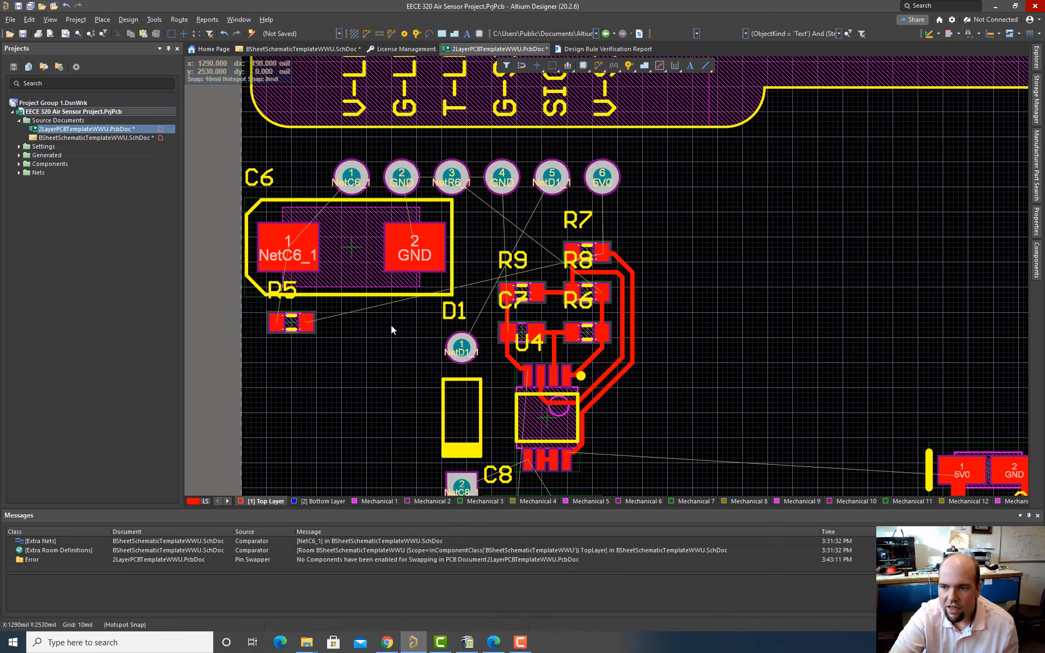
ctrl+scroll(466, 342, down, 1)
ctrl+scroll(467, 342, down, 1)
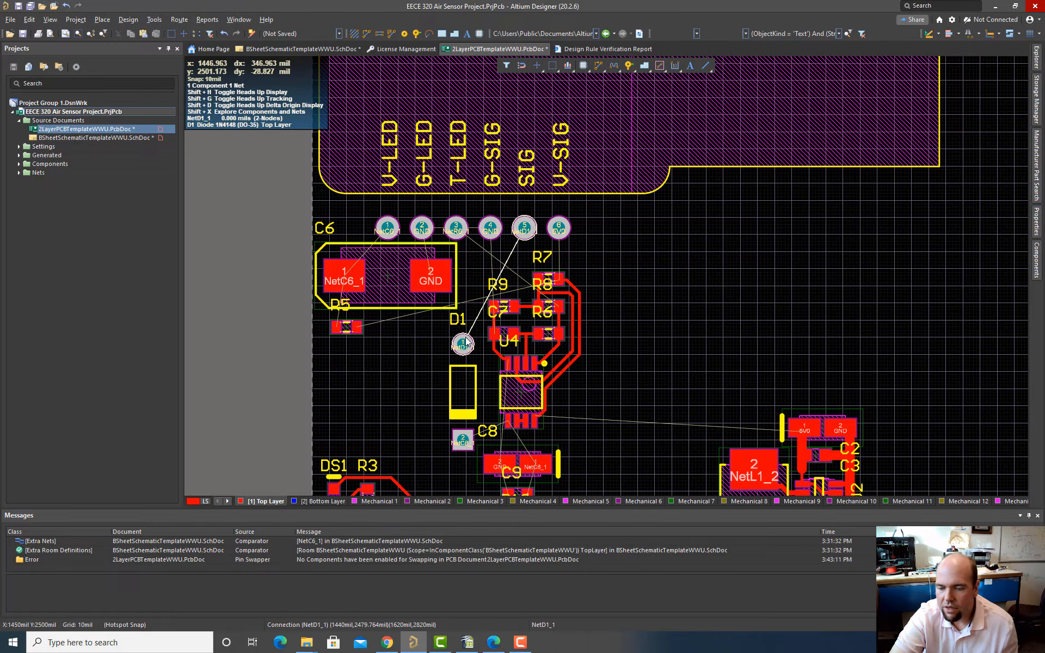
Step: Select the U4 circuit with D1, C8, C9 and R10, rotate it 90 degrees counter-clockwise and place it beside C6 below the U3 pins
ctrl+scroll(466, 342, down, 2)
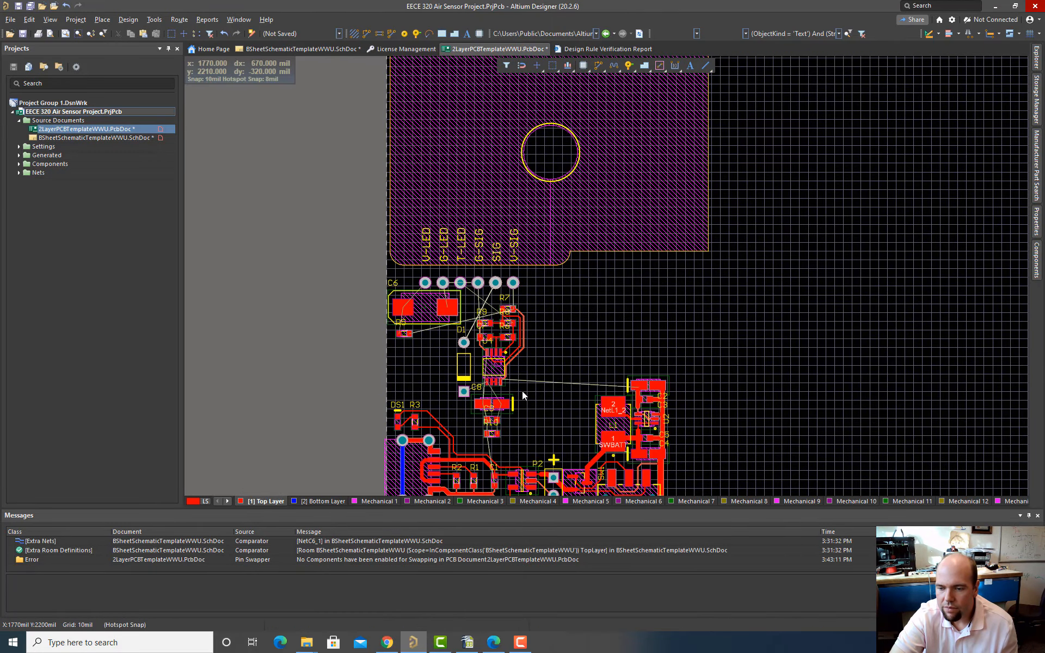
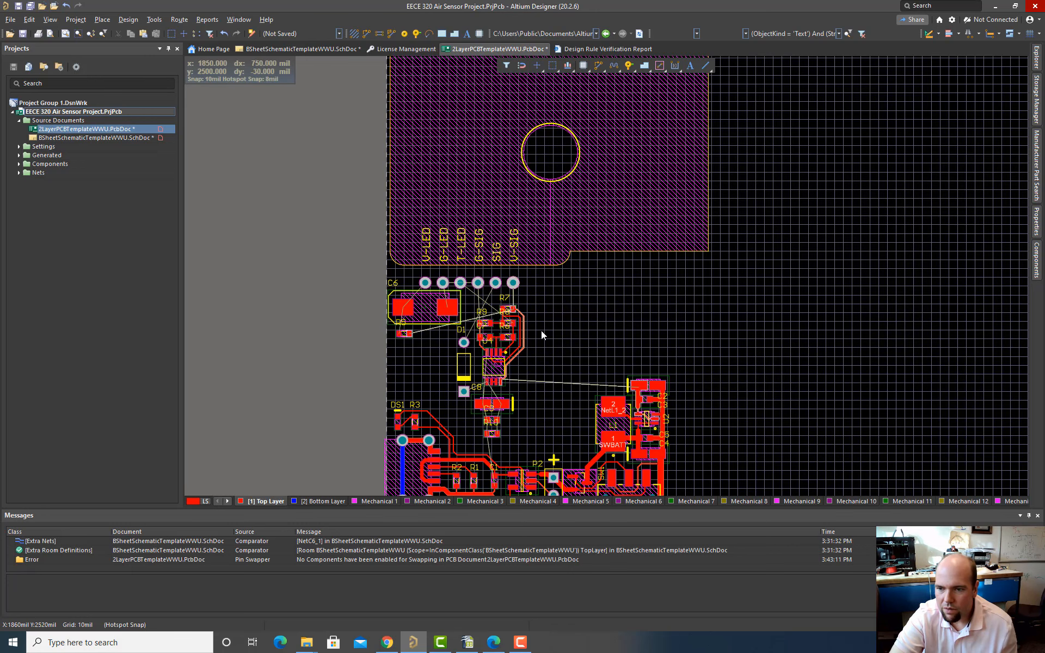
drag(545, 305, 462, 442)
drag(484, 379, 531, 333)
ctrl+scroll(533, 360, up, 2)
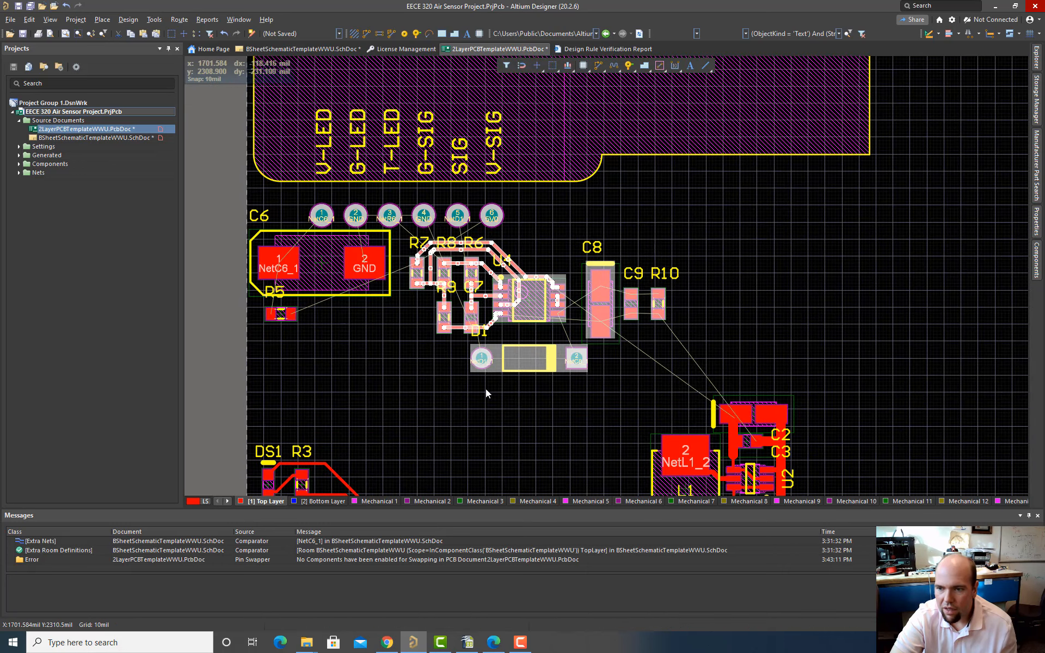
ctrl+scroll(486, 389, down, 2)
ctrl+scroll(527, 430, up, 3)
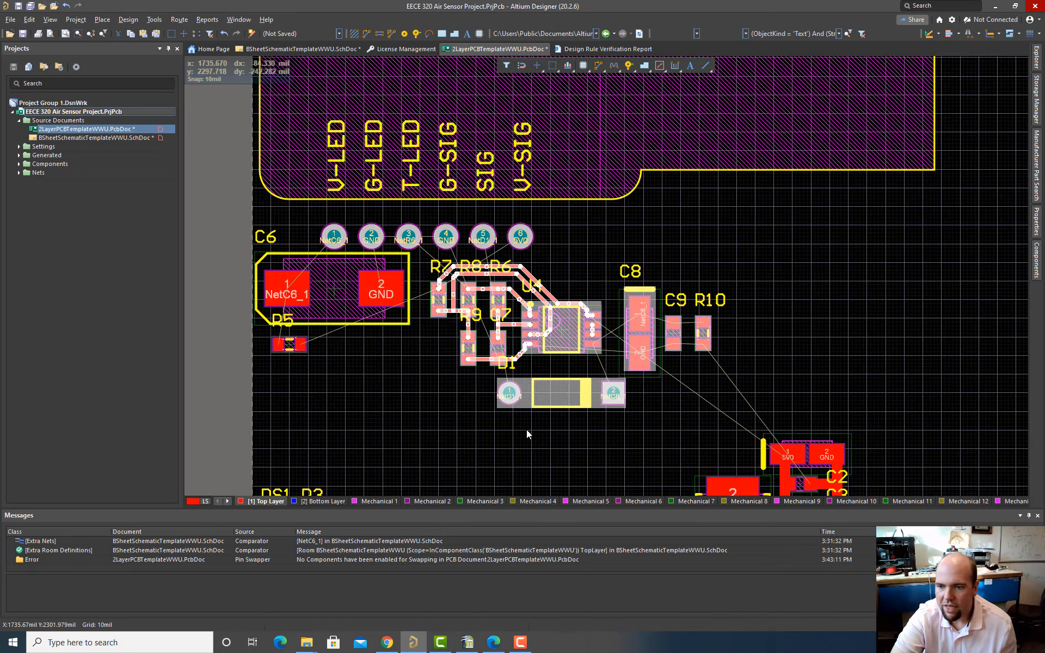
click(484, 426)
Step: Examine the rotated U4 circuit and its unrouted connections to the U3 pins, C6, R5, D1, C8 and the power circuitry
ctrl+scroll(456, 375, up, 2)
right_drag(454, 363, 426, 445)
ctrl+scroll(437, 384, up, 2)
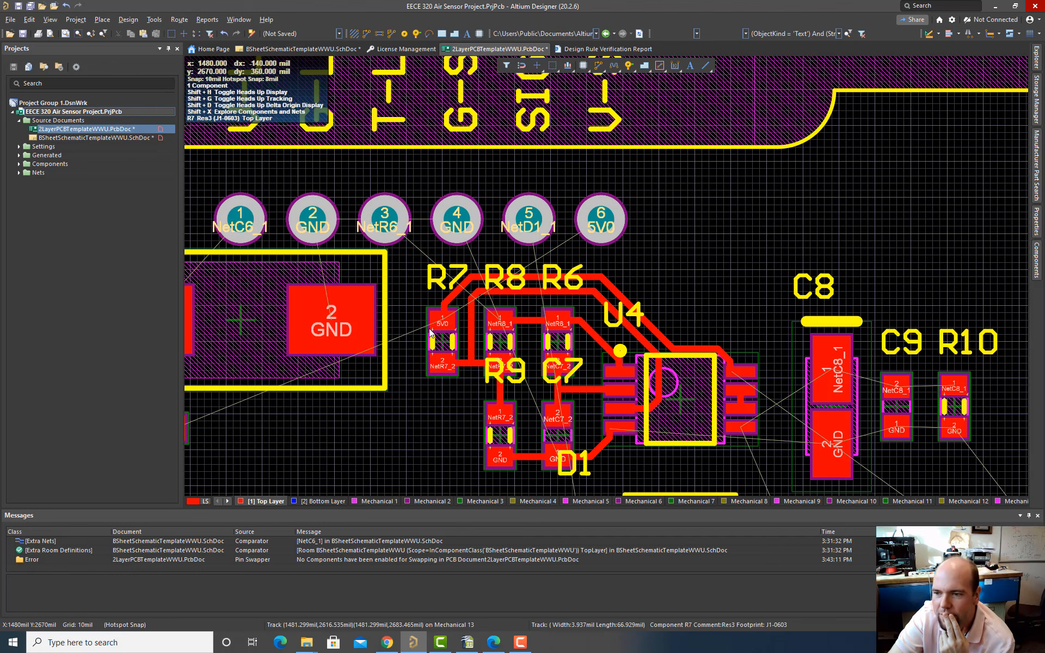
scroll(638, 348, down, 2)
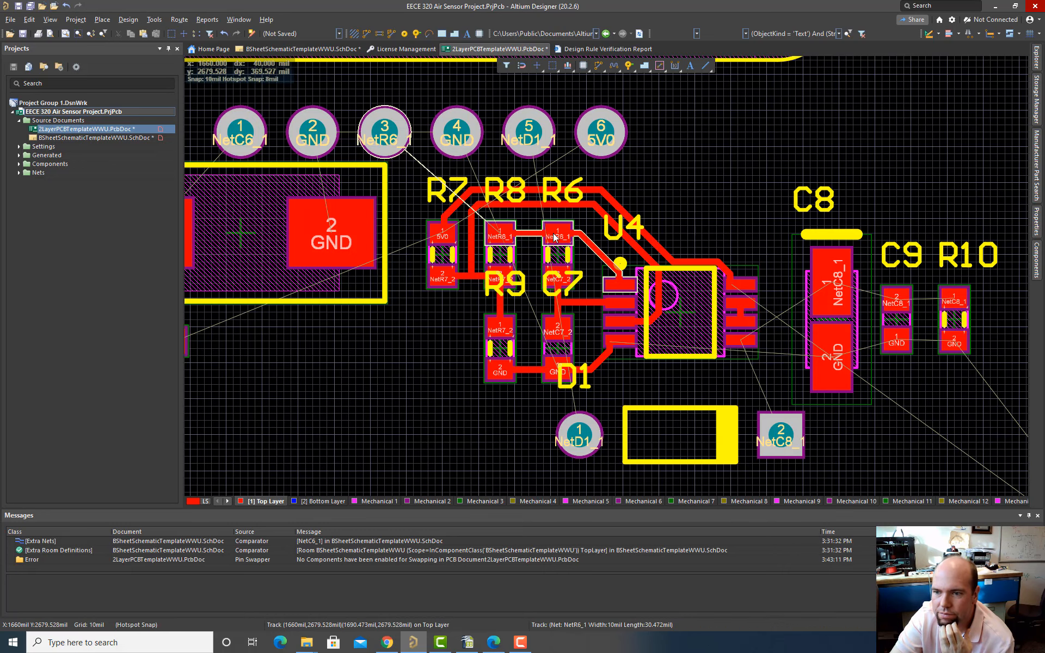
mouse_move(561, 237)
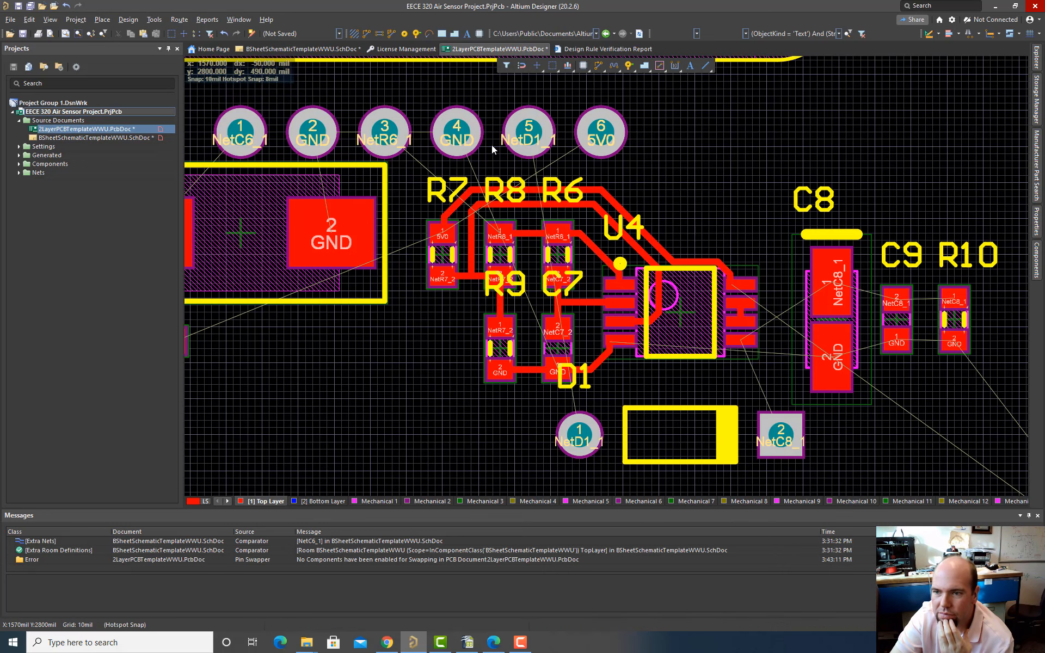
mouse_move(509, 235)
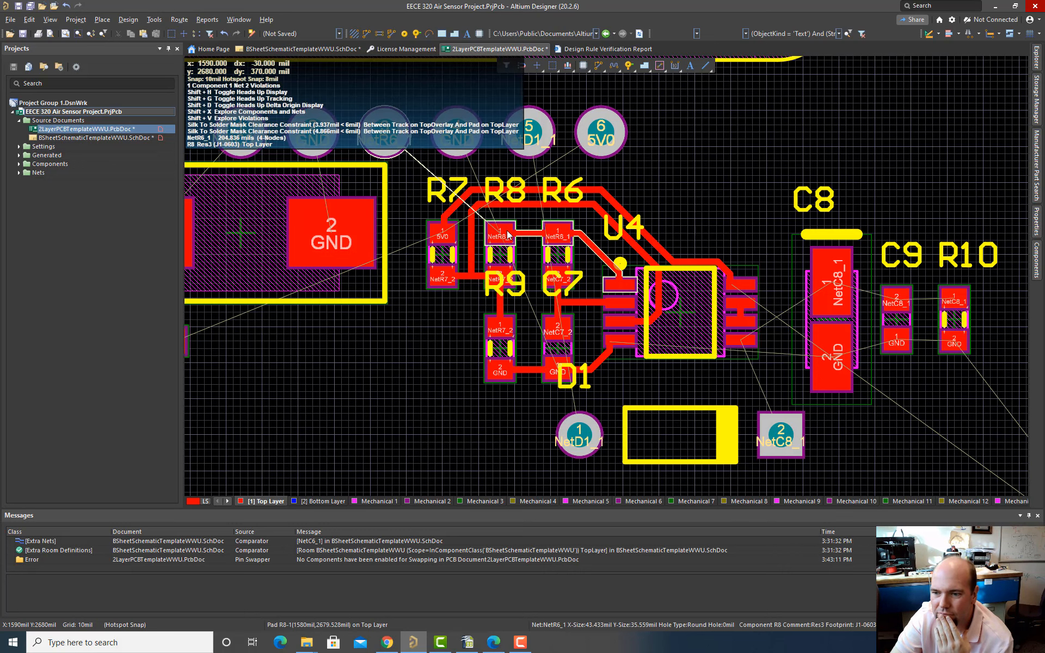
scroll(604, 297, down, 2)
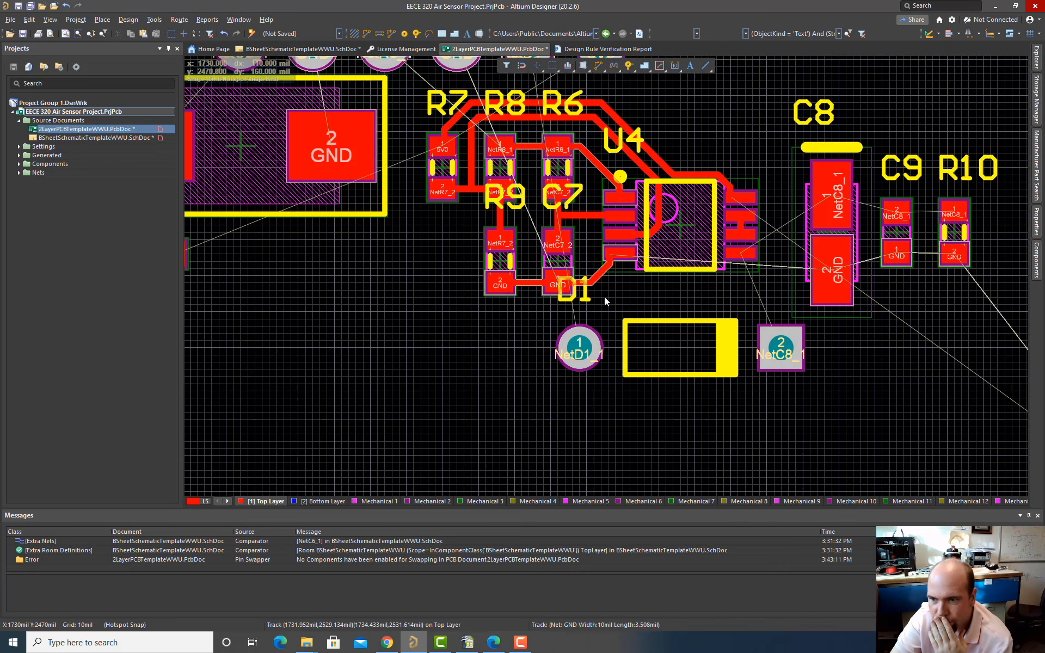
scroll(605, 296, up, 3)
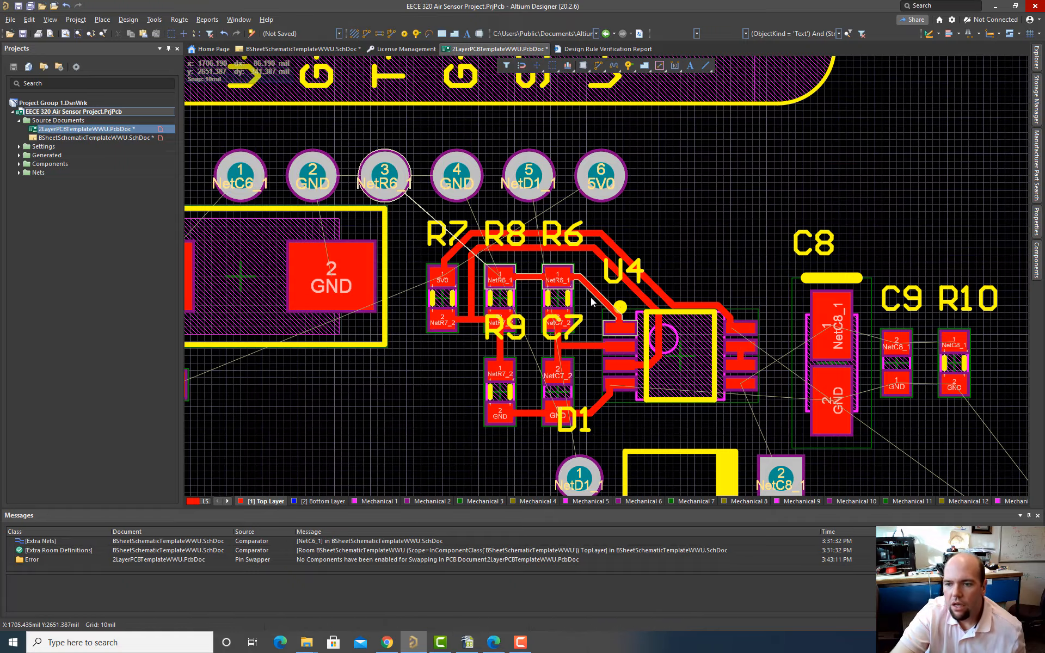
ctrl+scroll(594, 299, down, 4)
ctrl+scroll(584, 299, up, 3)
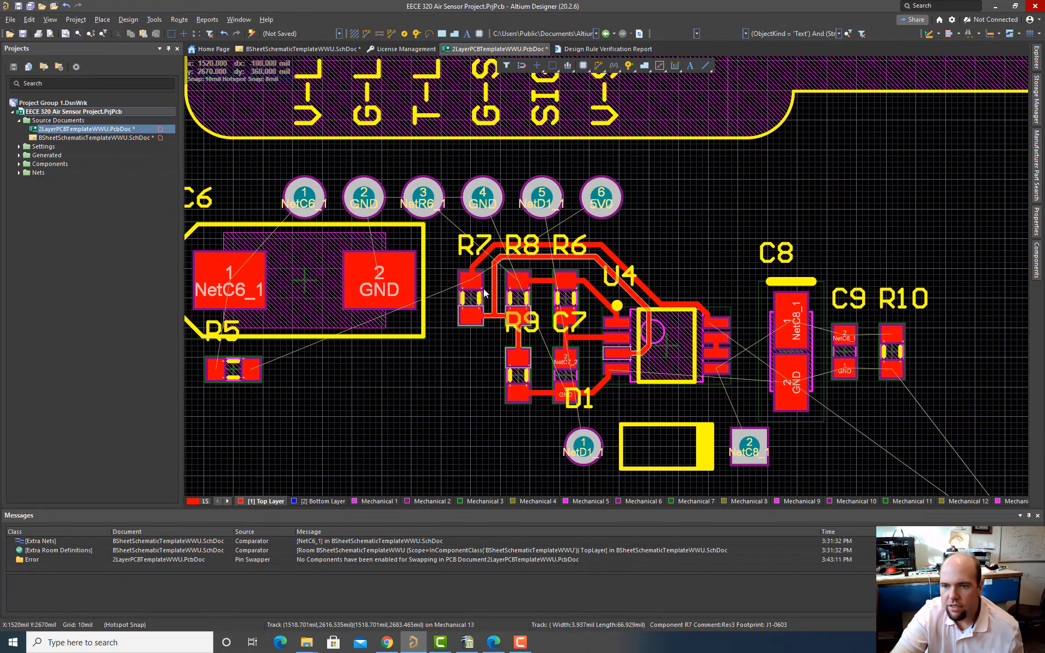
ctrl+scroll(485, 293, down, 2)
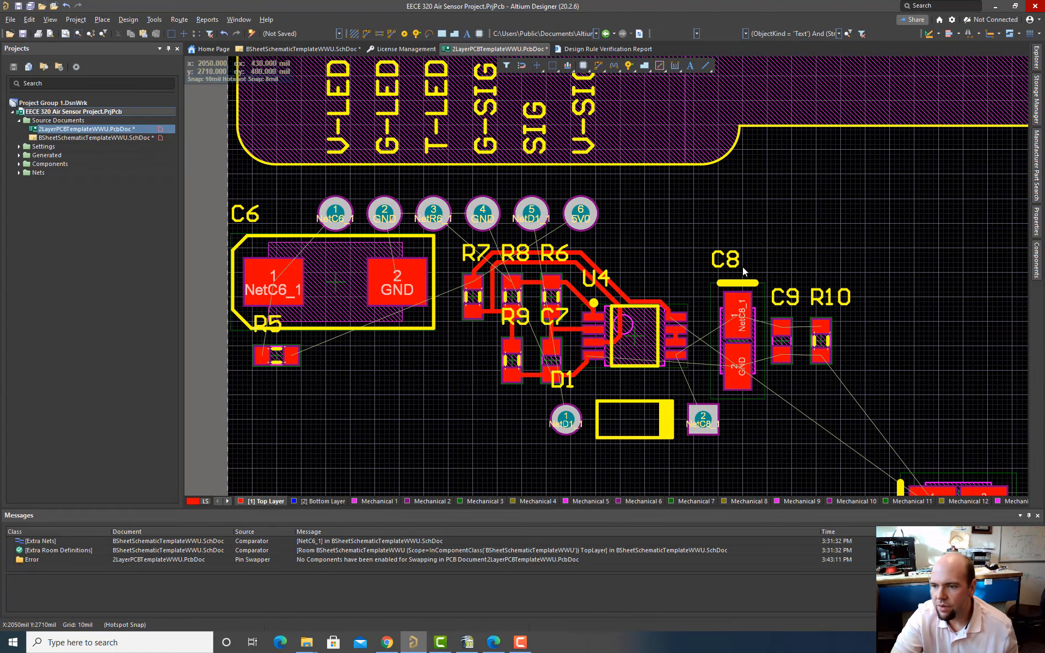
ctrl+scroll(764, 315, down, 2)
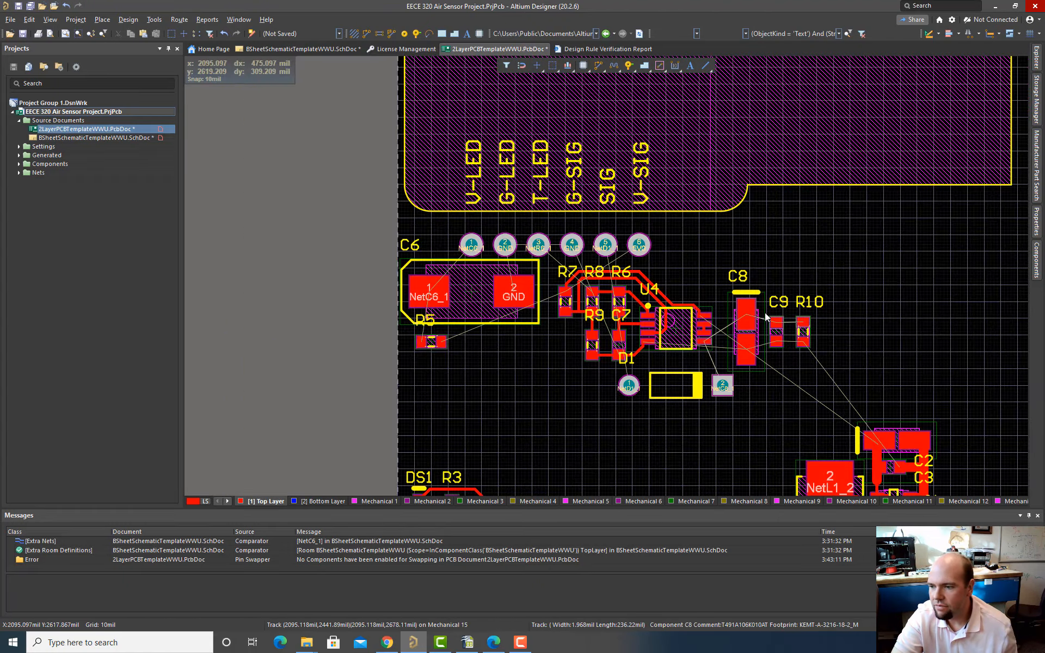
ctrl+scroll(776, 334, up, 2)
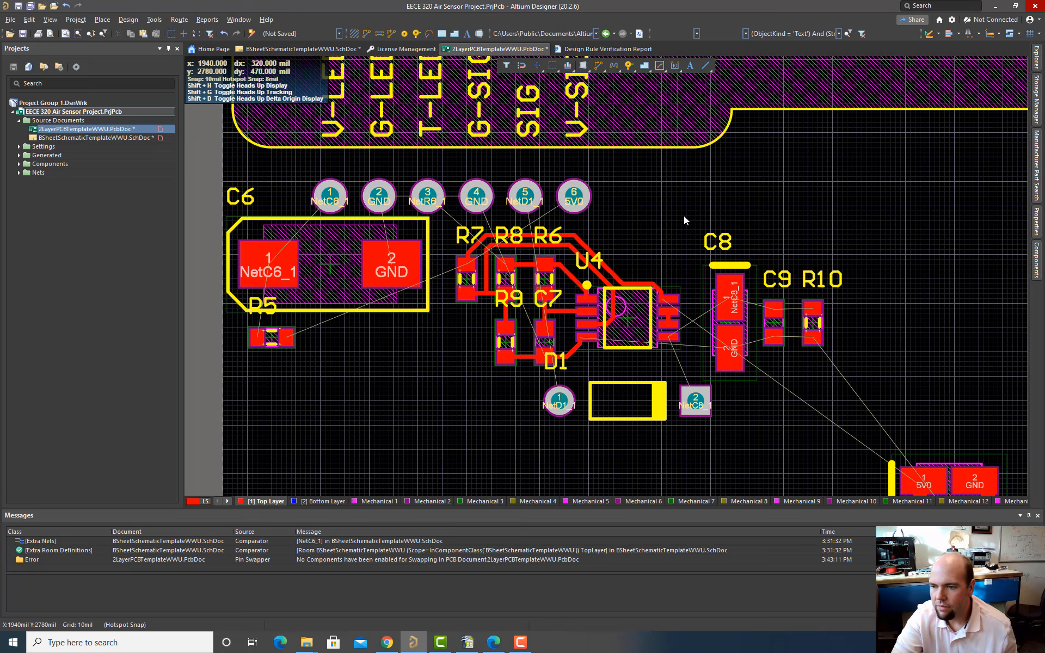
ctrl+scroll(700, 269, down, 5)
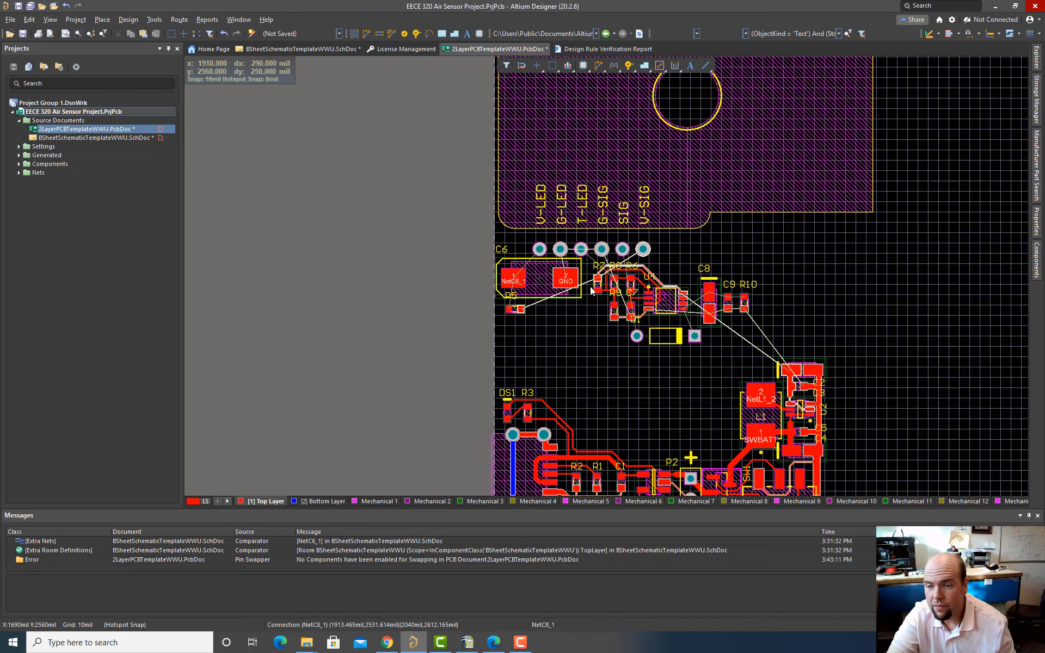
ctrl+scroll(549, 295, up, 2)
ctrl+scroll(550, 294, up, 2)
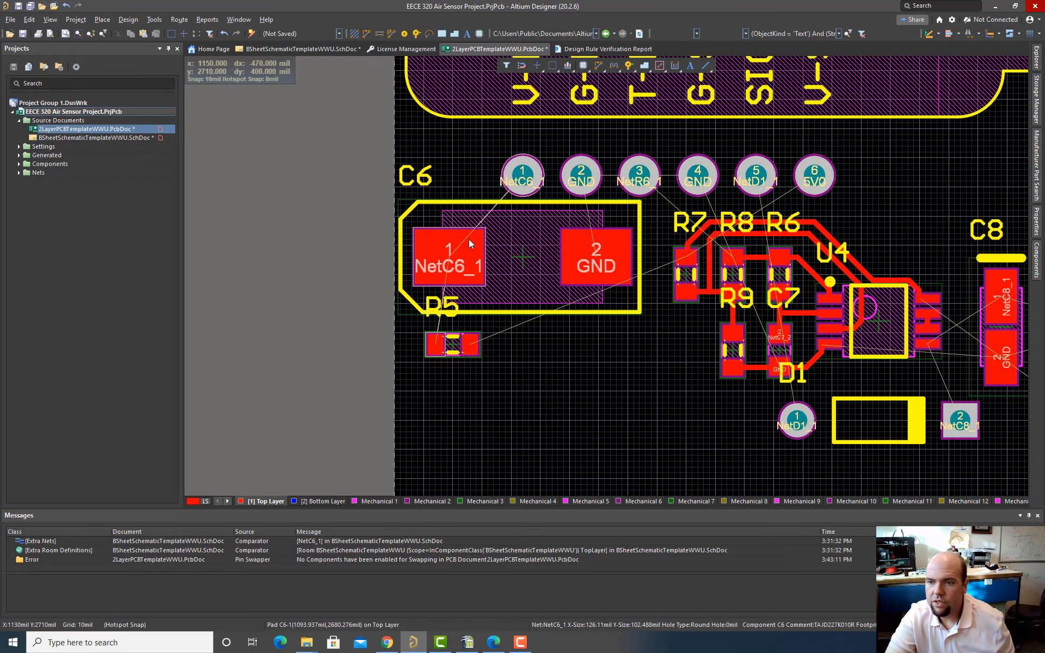
click(355, 35)
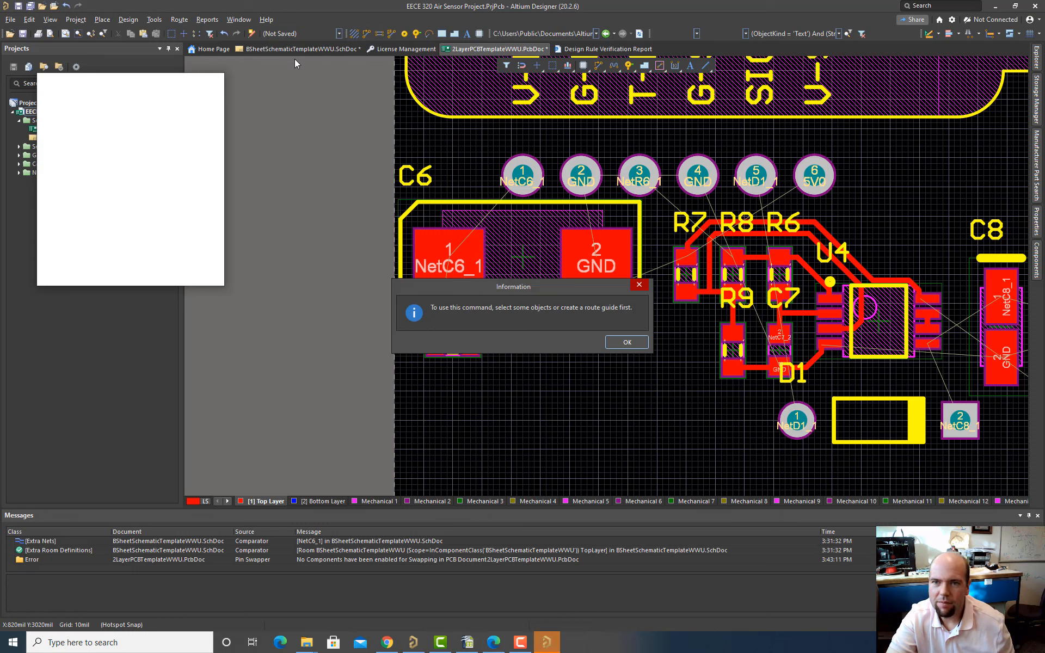
click(627, 342)
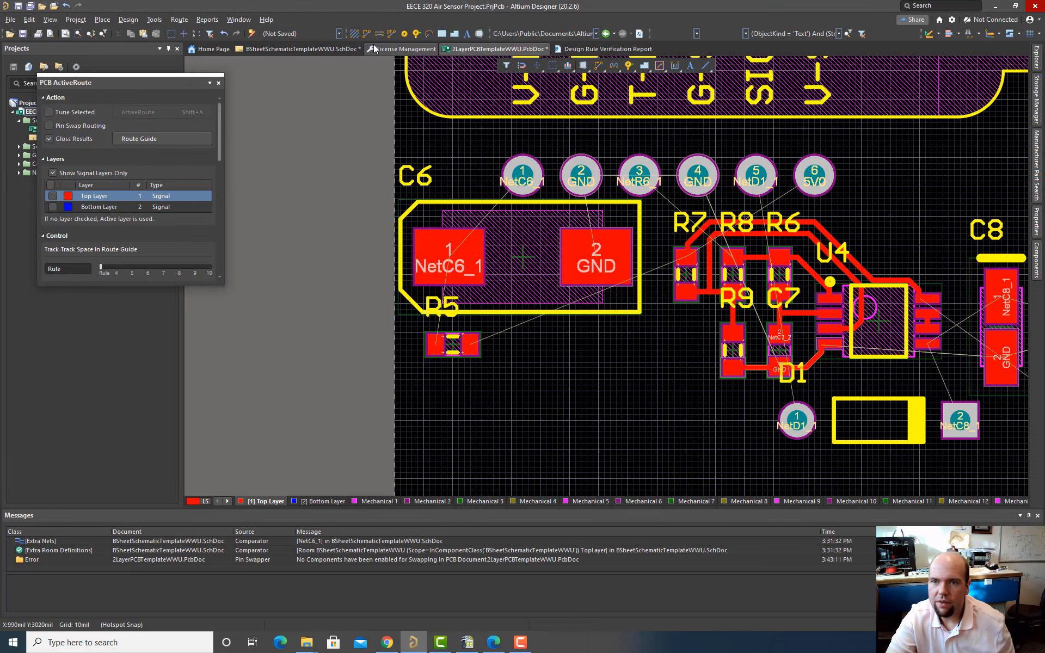
click(218, 83)
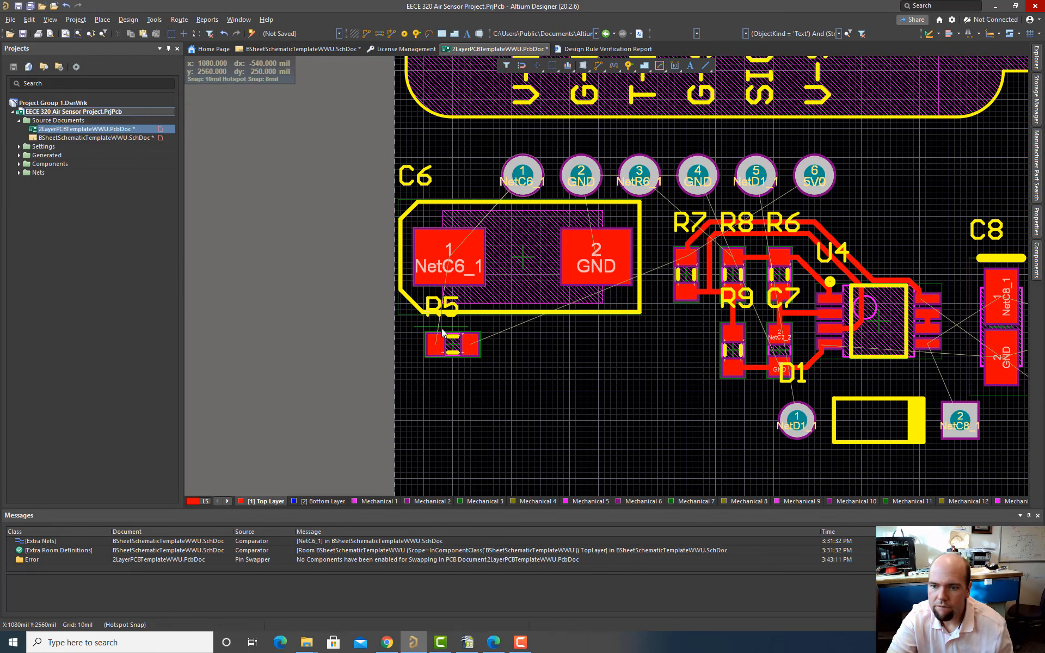
Step: Route NetC6_1 on the top layer from R5 through pad 1 of C6 to pin 1 of U3 with a 24 mil track
key(ctrl+w)
click(441, 297)
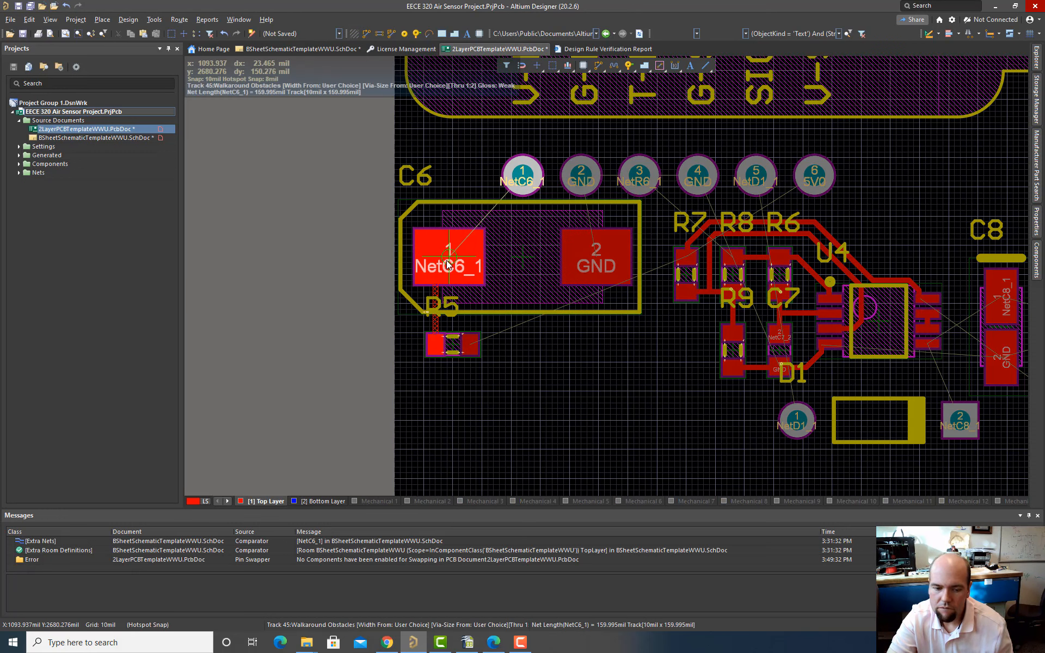
key(Tab)
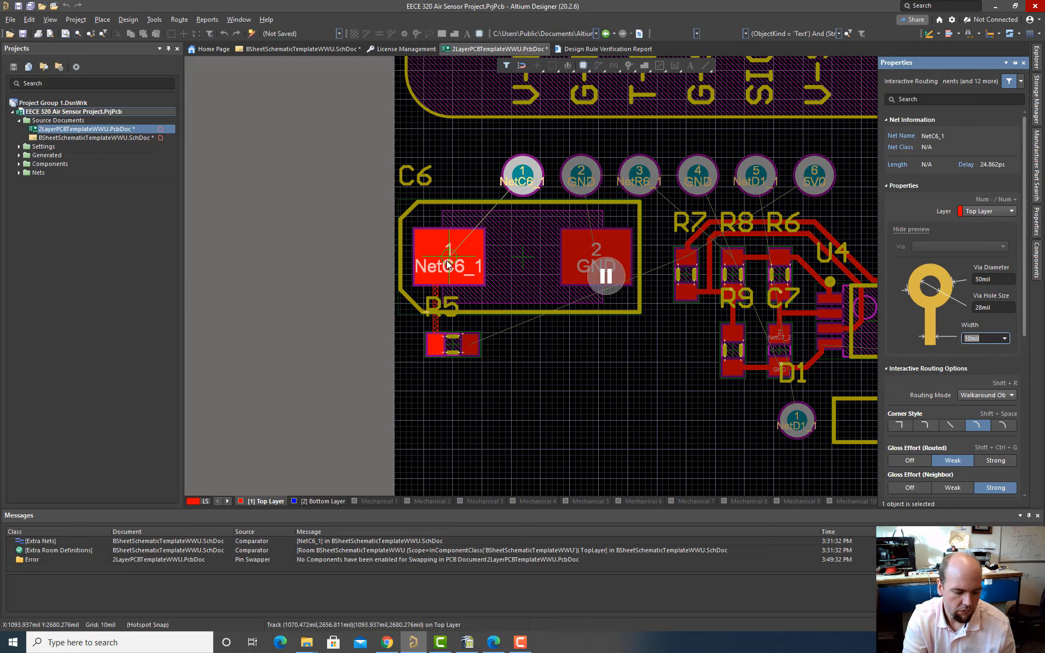
key(Return)
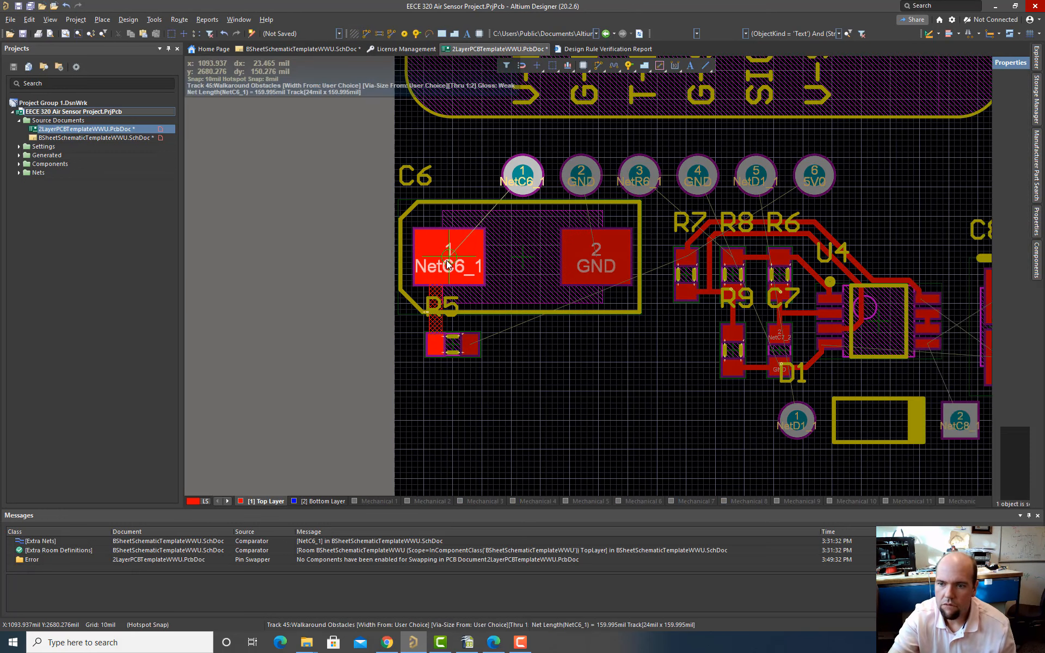
click(458, 252)
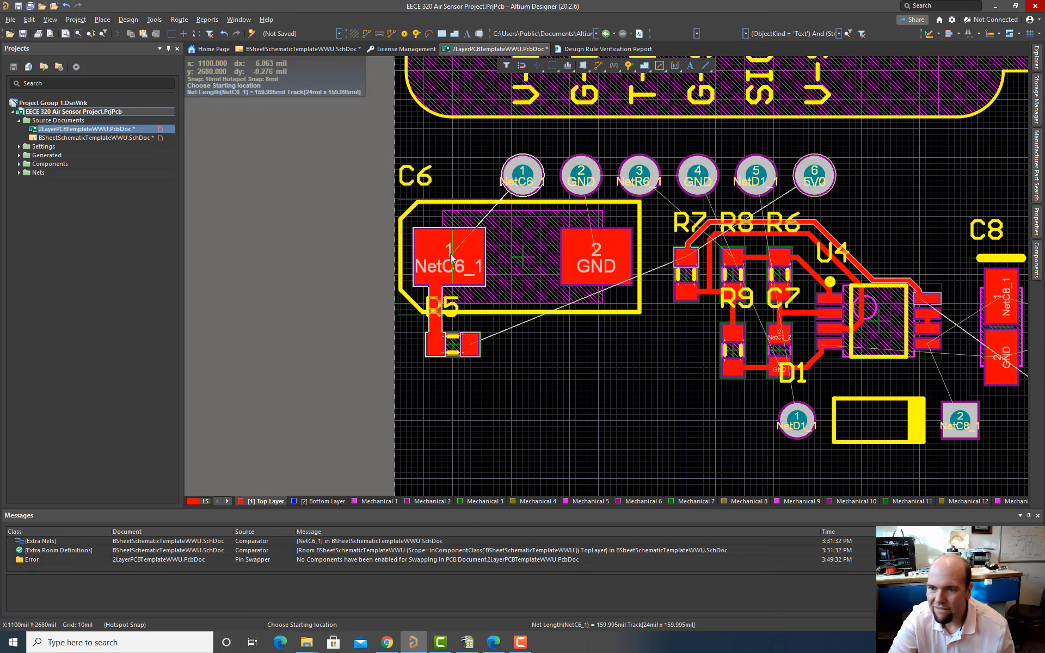
click(476, 220)
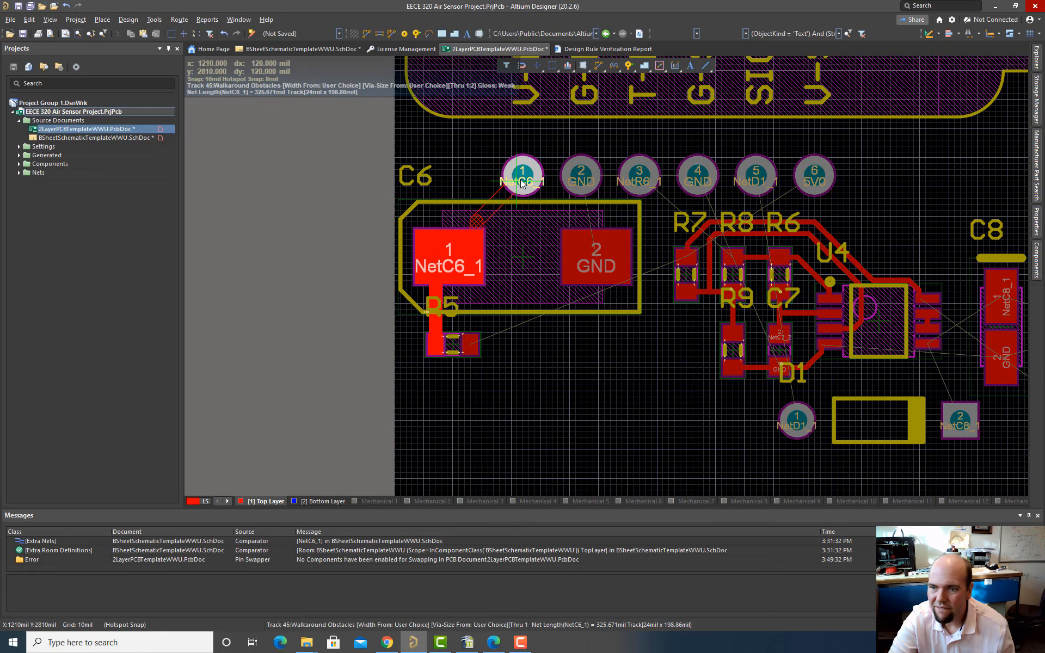
click(520, 179)
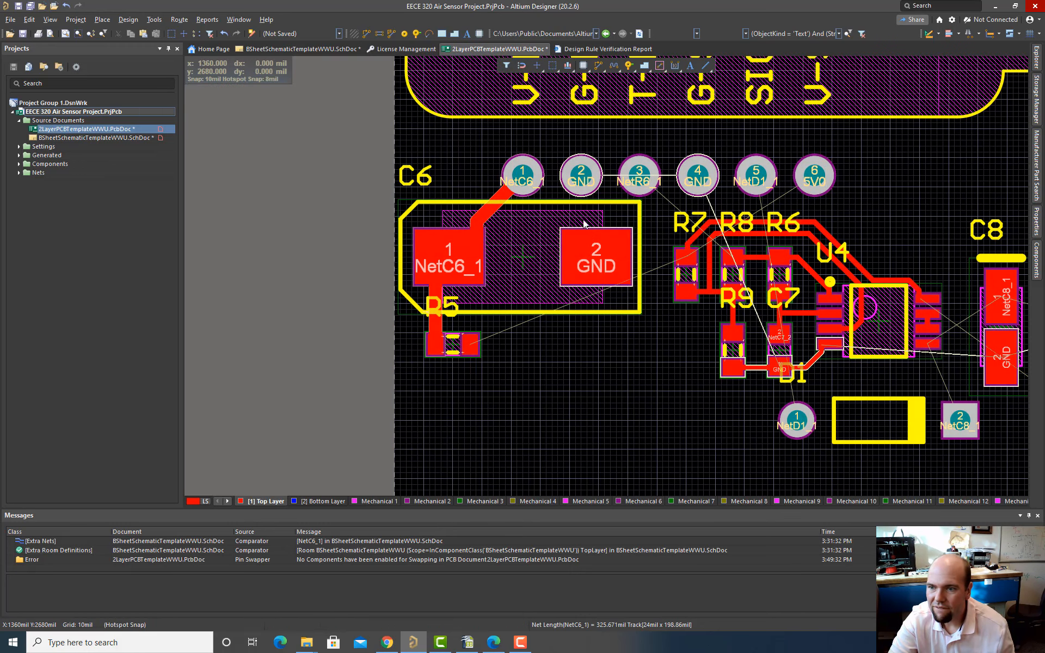
Step: Route the GND pad of C6 to pin 2 of U3 with a 24 mil track and end routing
click(603, 257)
key(Tab)
text(24)
key(Return)
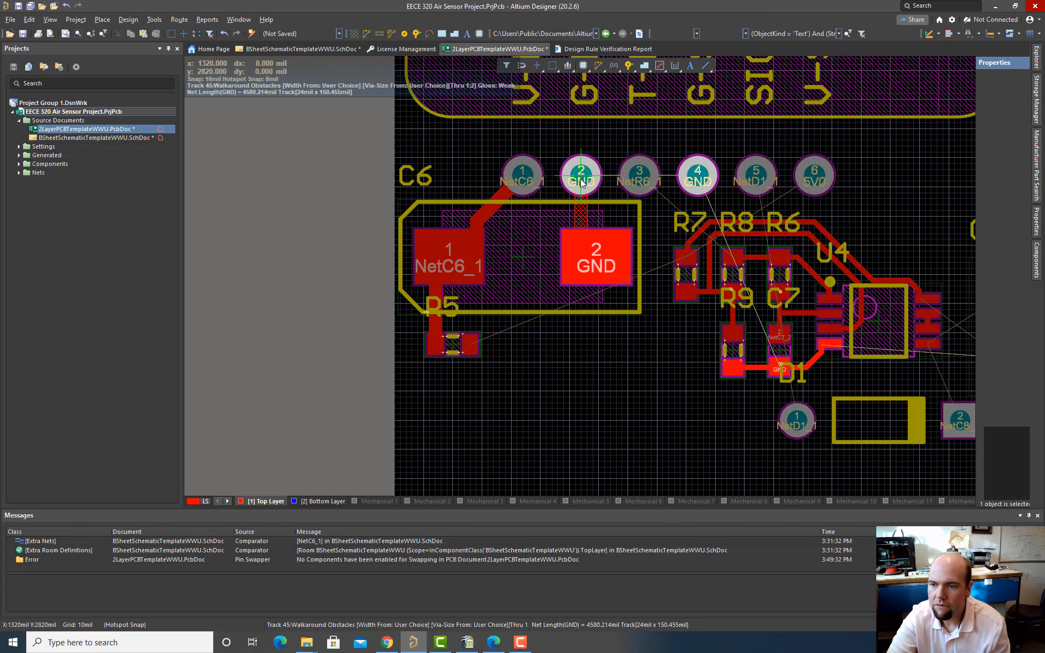
click(581, 182)
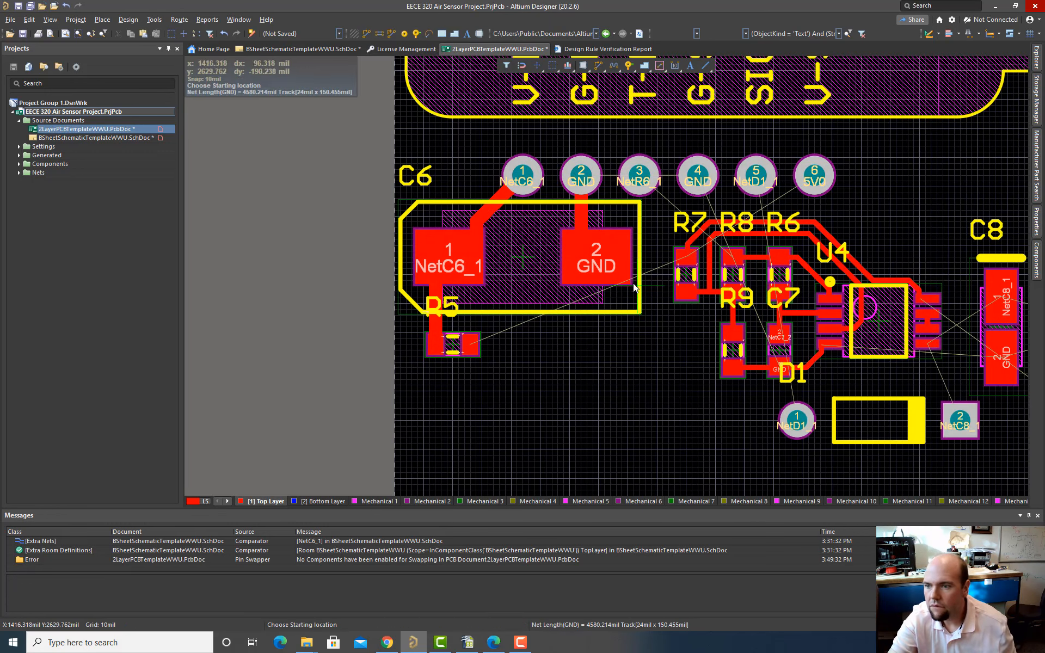
ctrl+scroll(644, 291, up, 2)
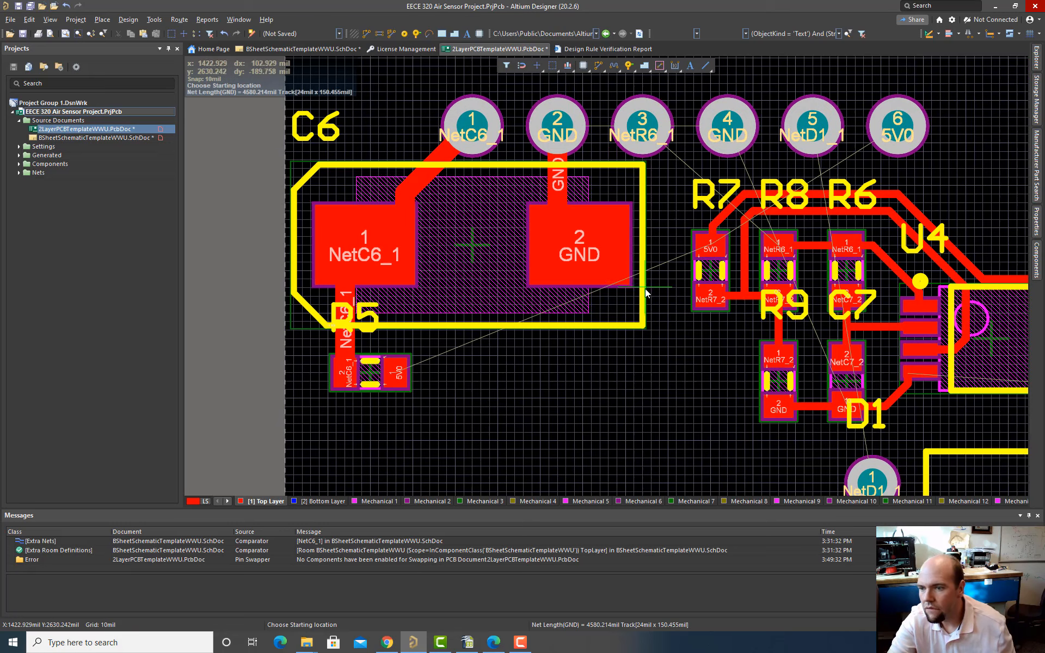
right_click(612, 374)
right_drag(640, 378, 448, 398)
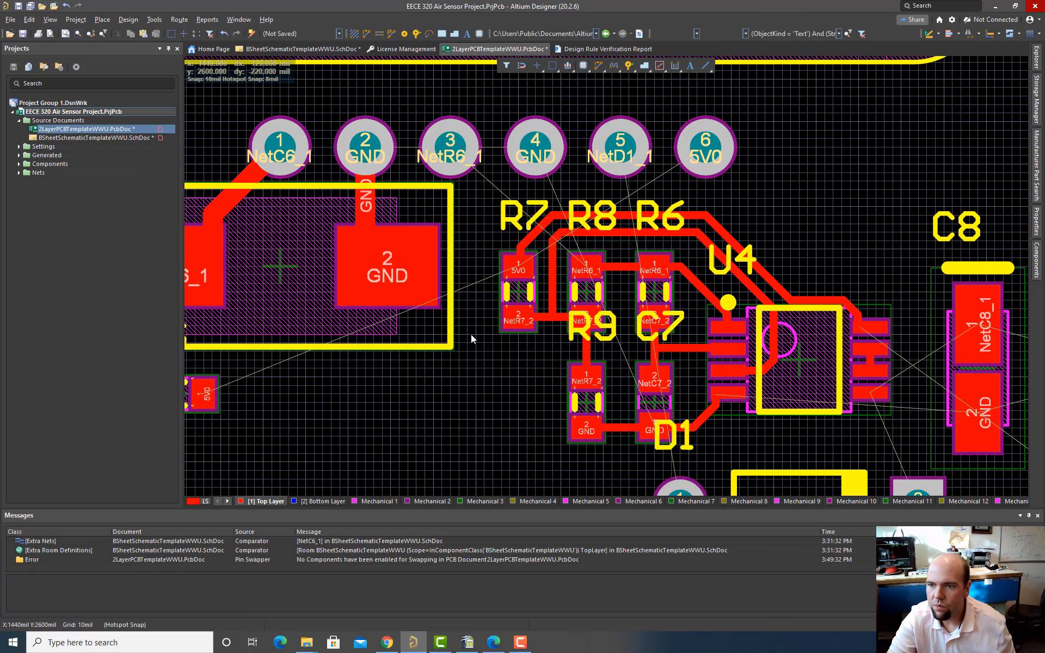
scroll(471, 334, up, 1)
scroll(461, 330, down, 1)
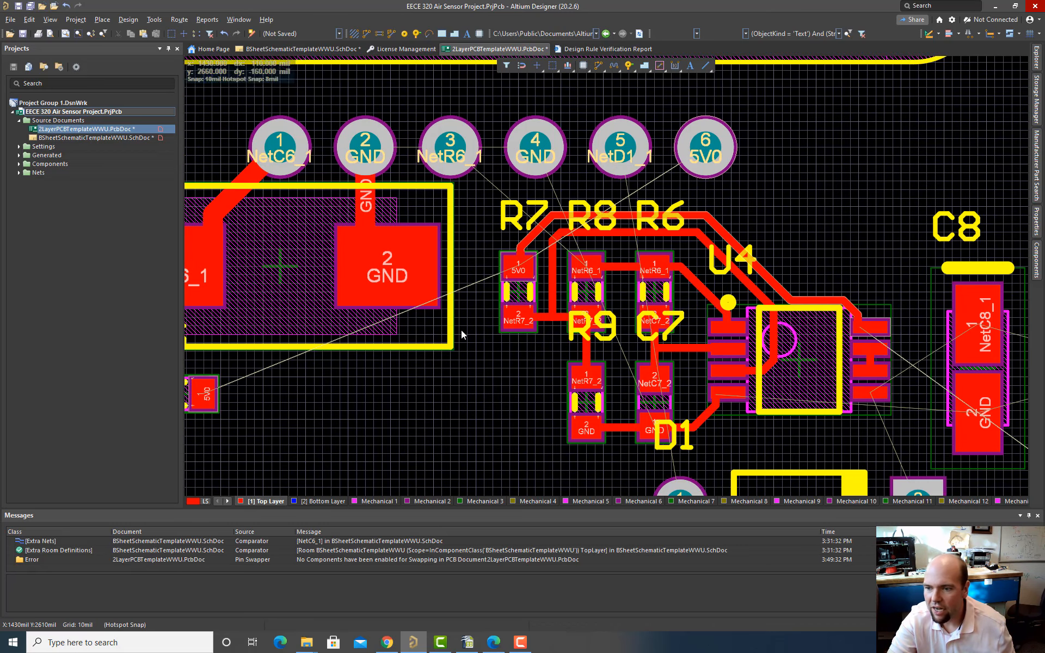
scroll(460, 329, down, 2)
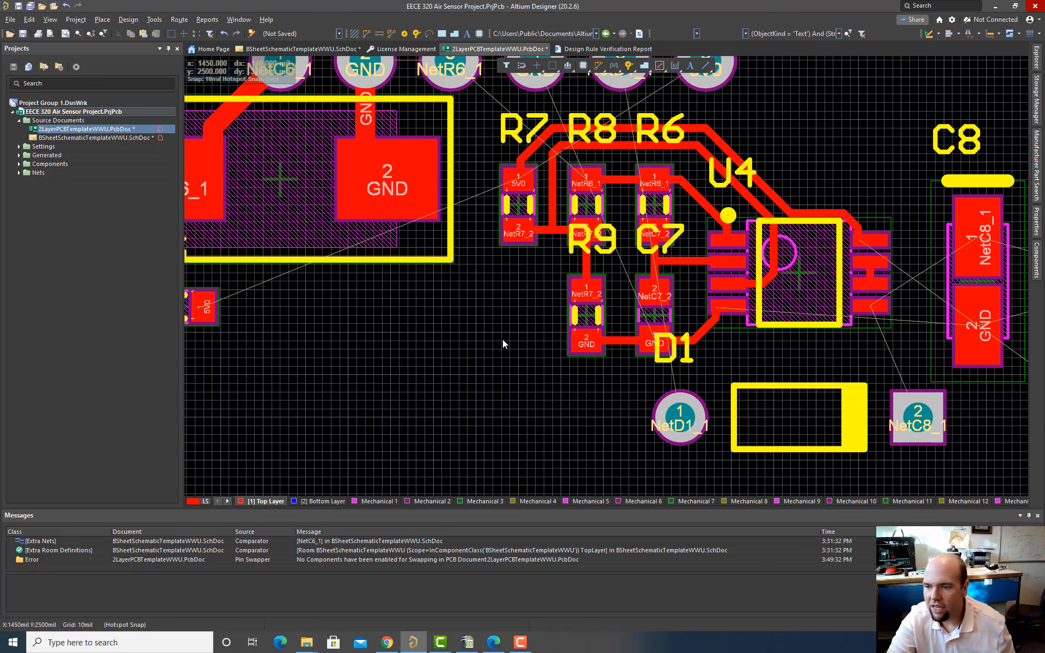
Step: Start a NetR6_1 track from the trace beside pin 1 of U4, switch to the bottom layer and reduce the via diameter
ctrl+scroll(699, 409, up, 1)
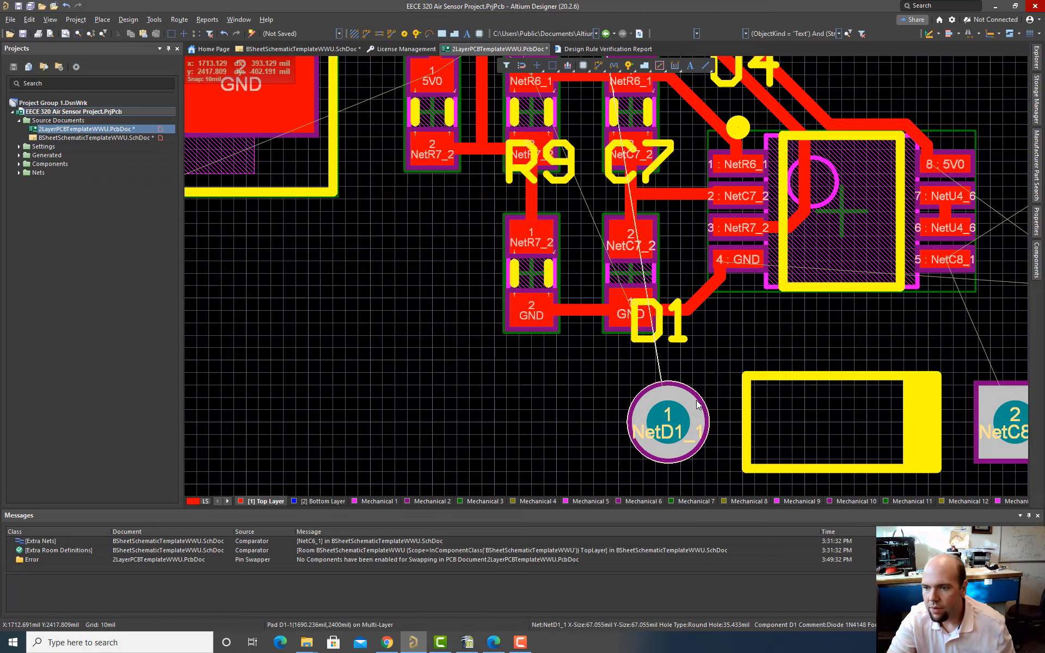
ctrl+scroll(687, 395, down, 1)
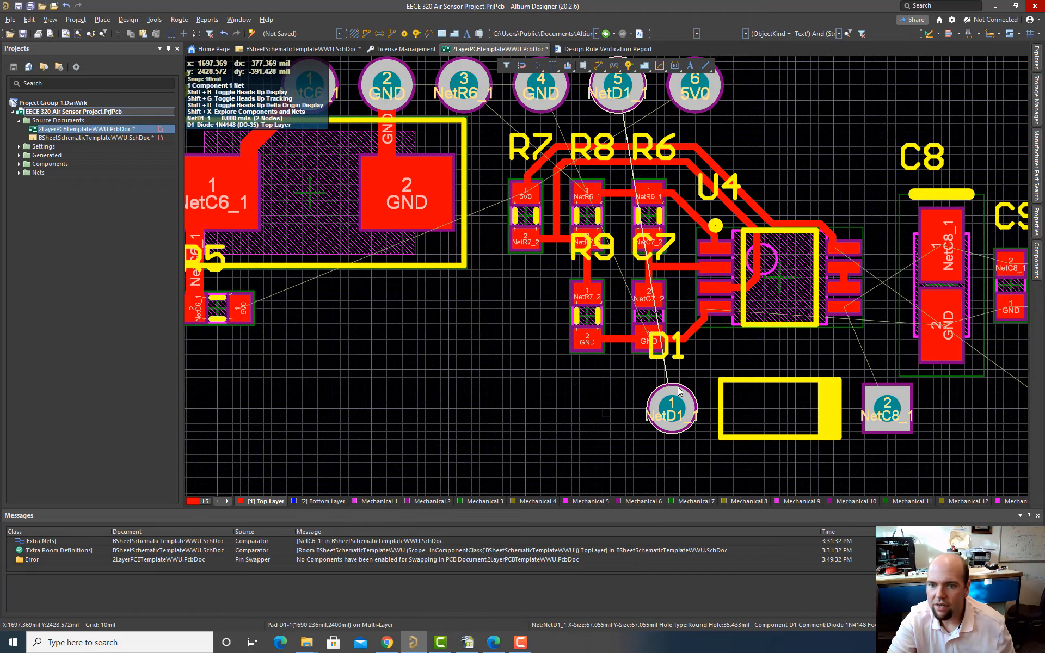
scroll(603, 362, up, 1)
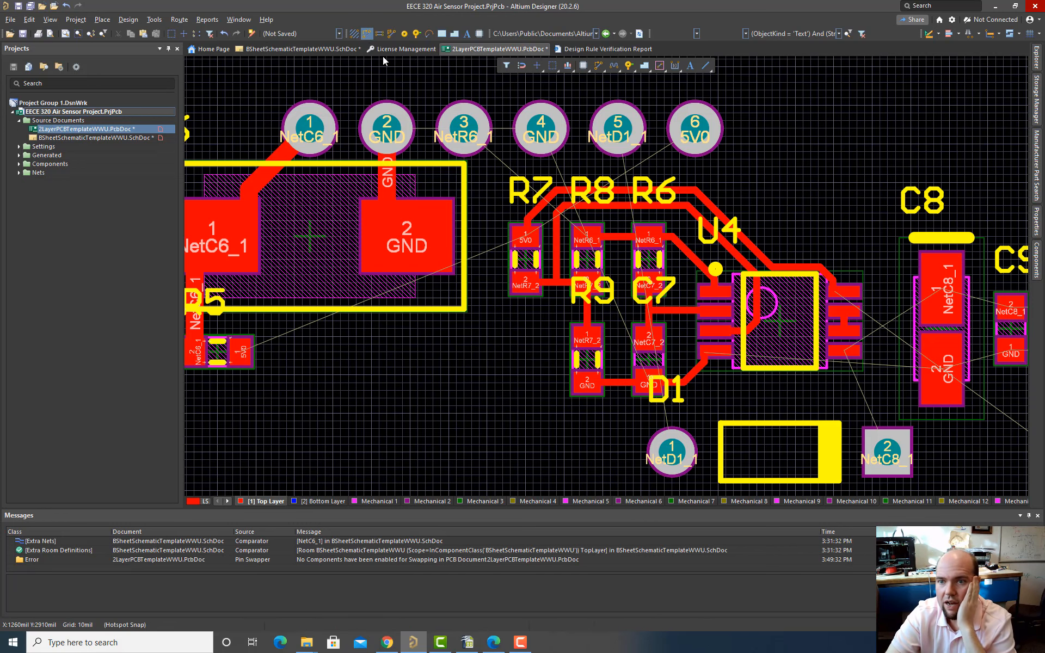
click(694, 264)
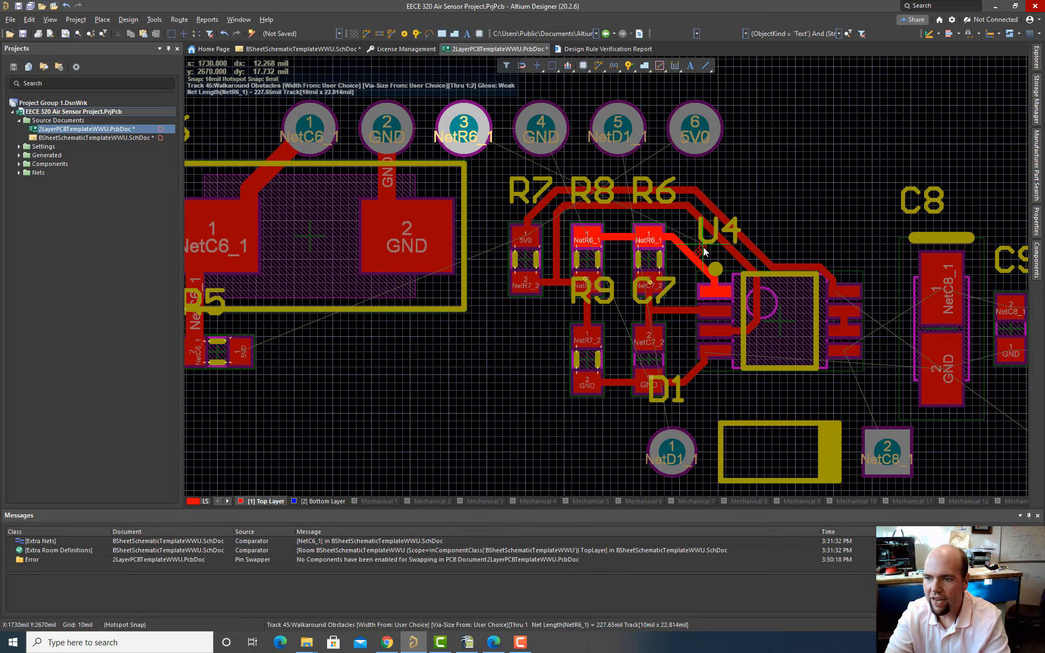
key(KP_Multiply)
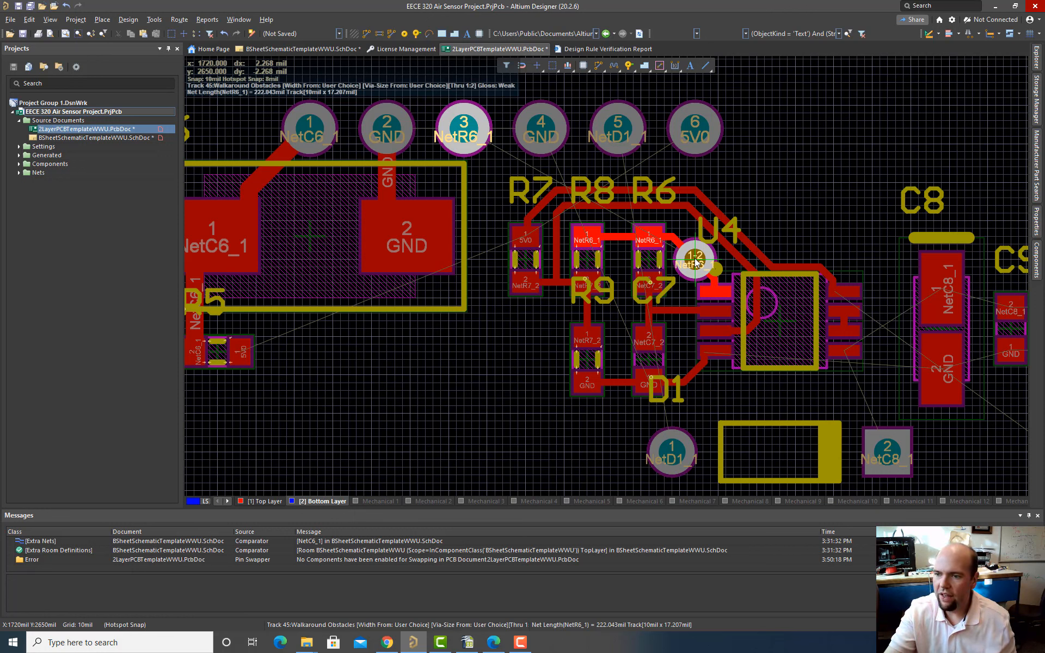
key(Tab)
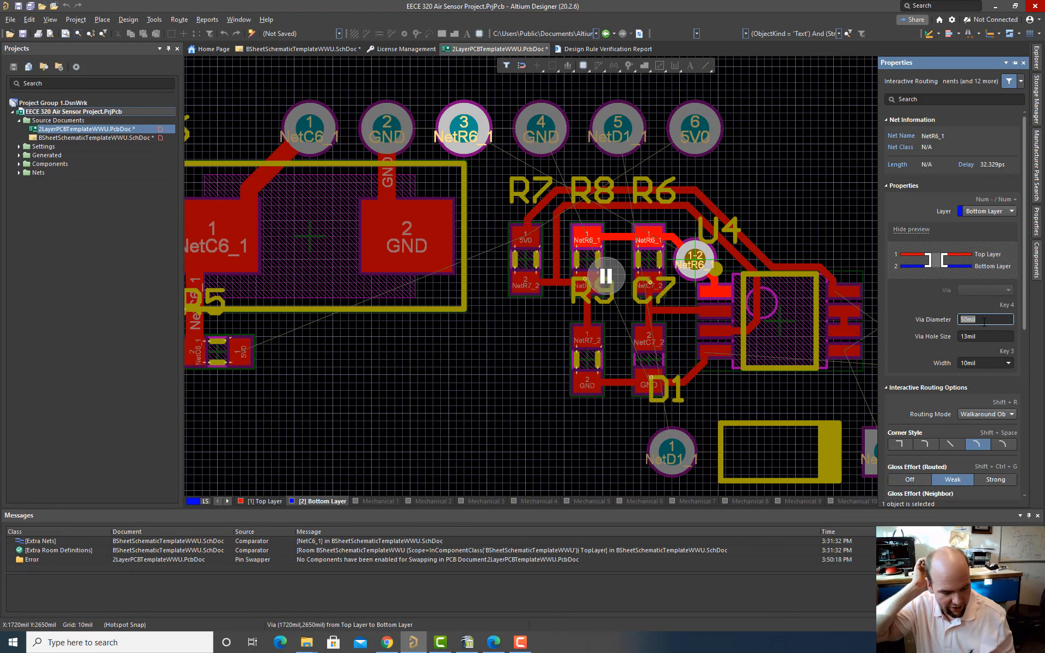
key(Return)
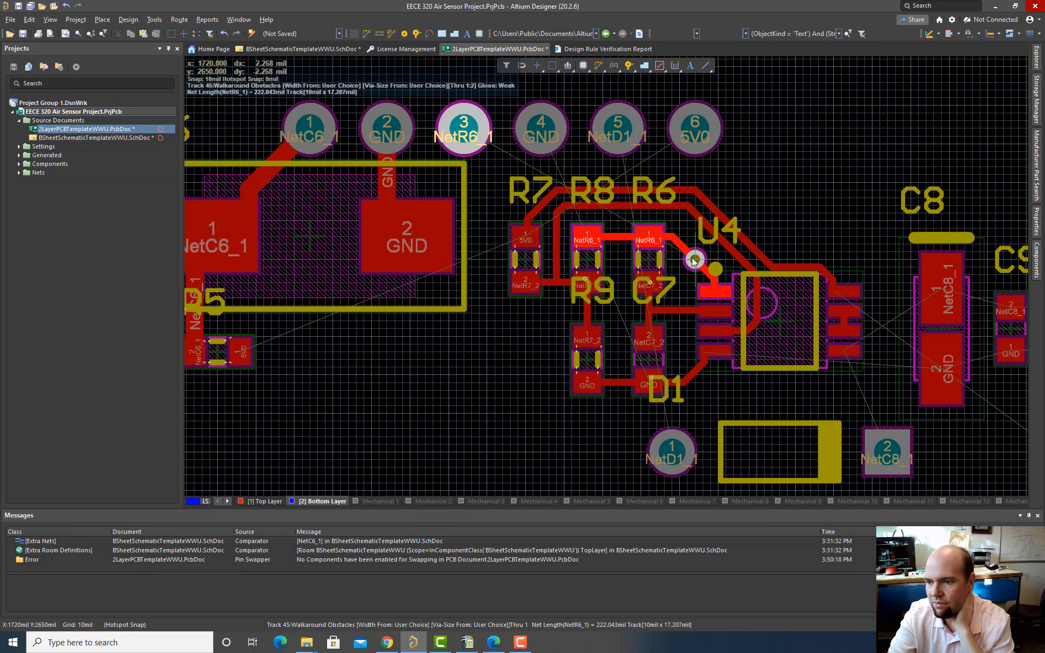
Step: Place the via and route NetR6_1 on the bottom layer beneath R6, R8 and R7 to pin 3 of U3 with a 10 mil track
click(694, 260)
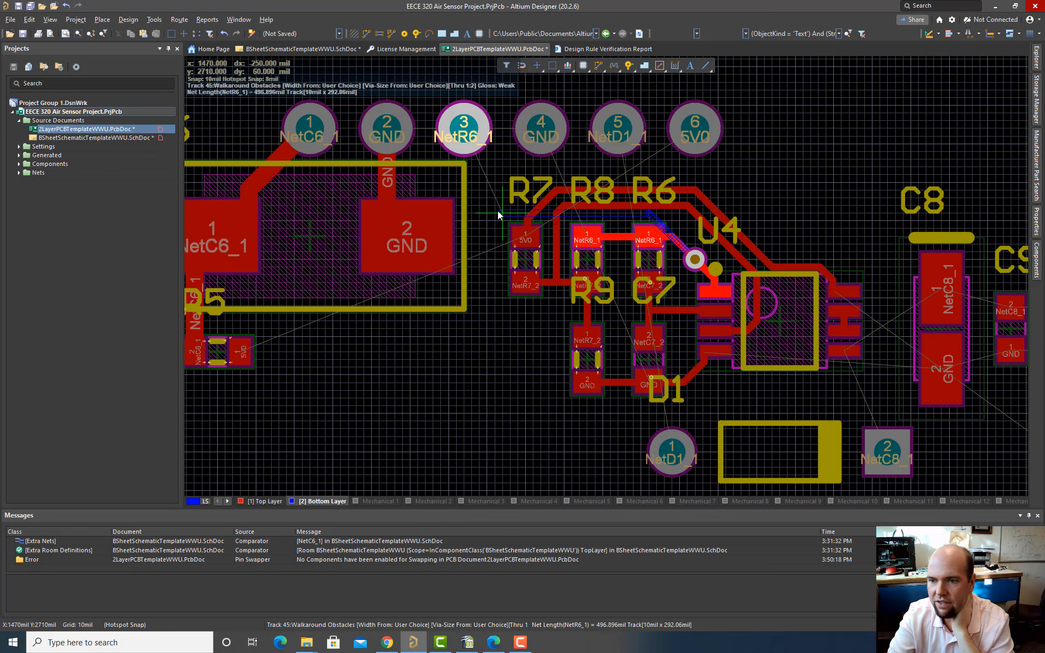
click(508, 239)
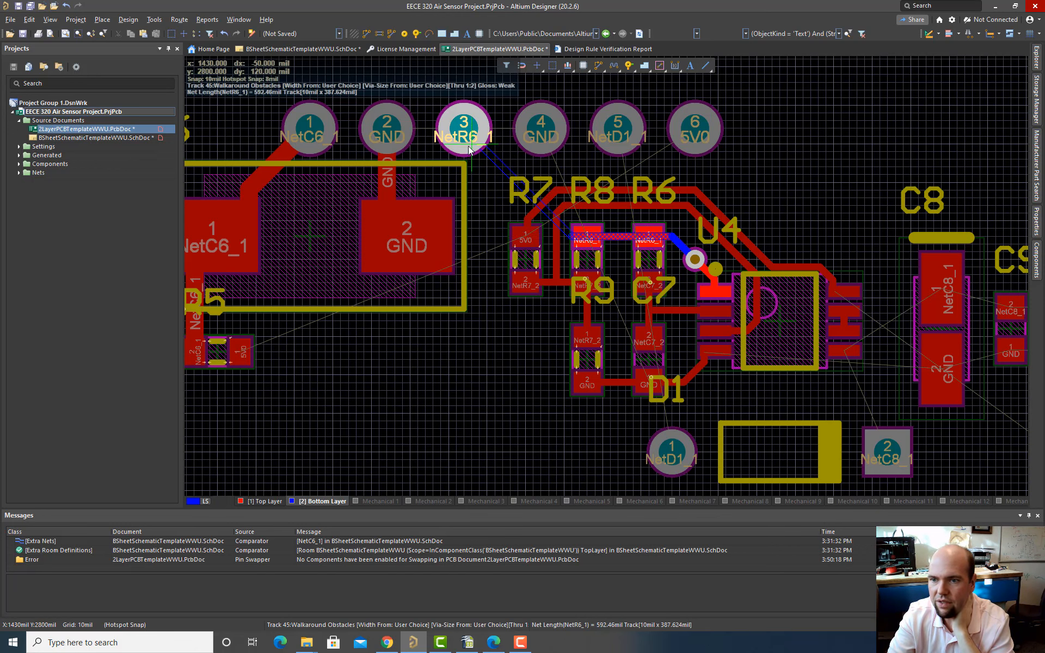
click(465, 188)
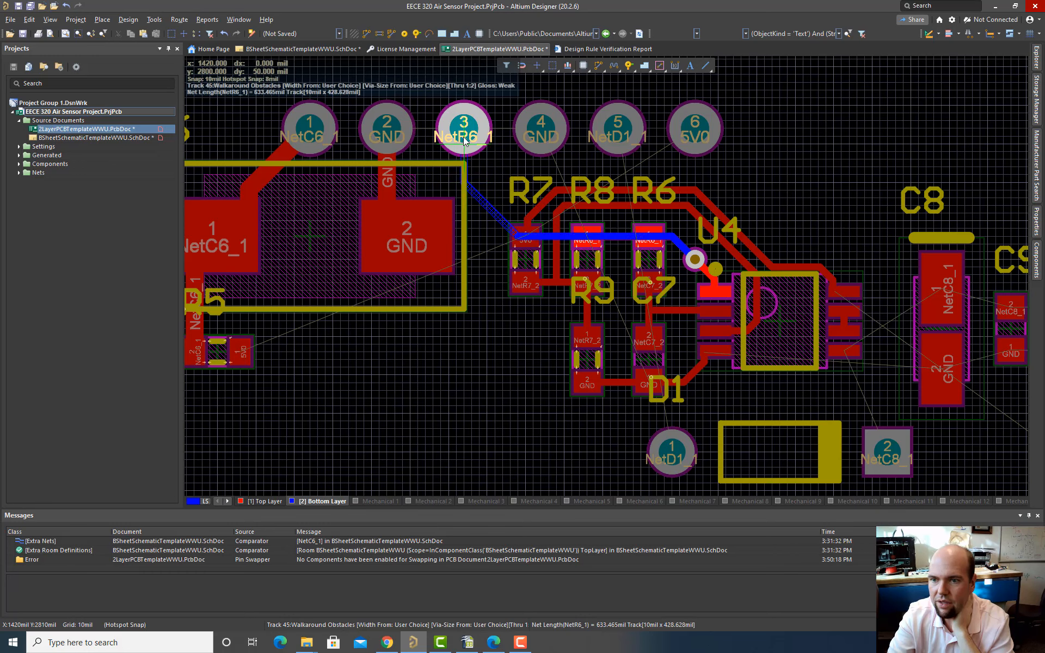
click(465, 133)
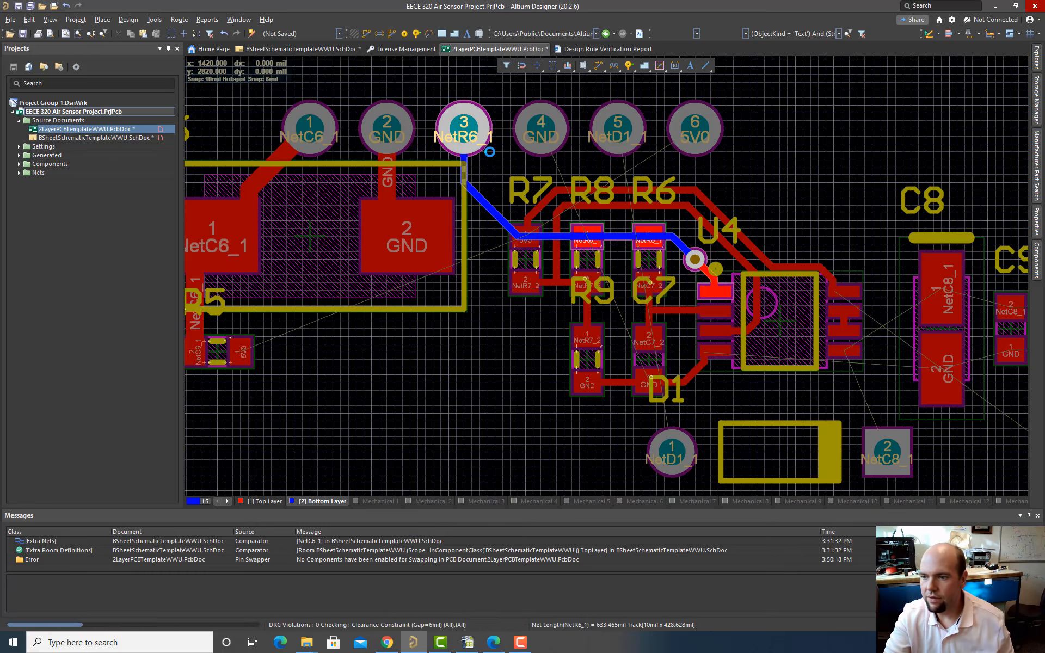
right_click(466, 134)
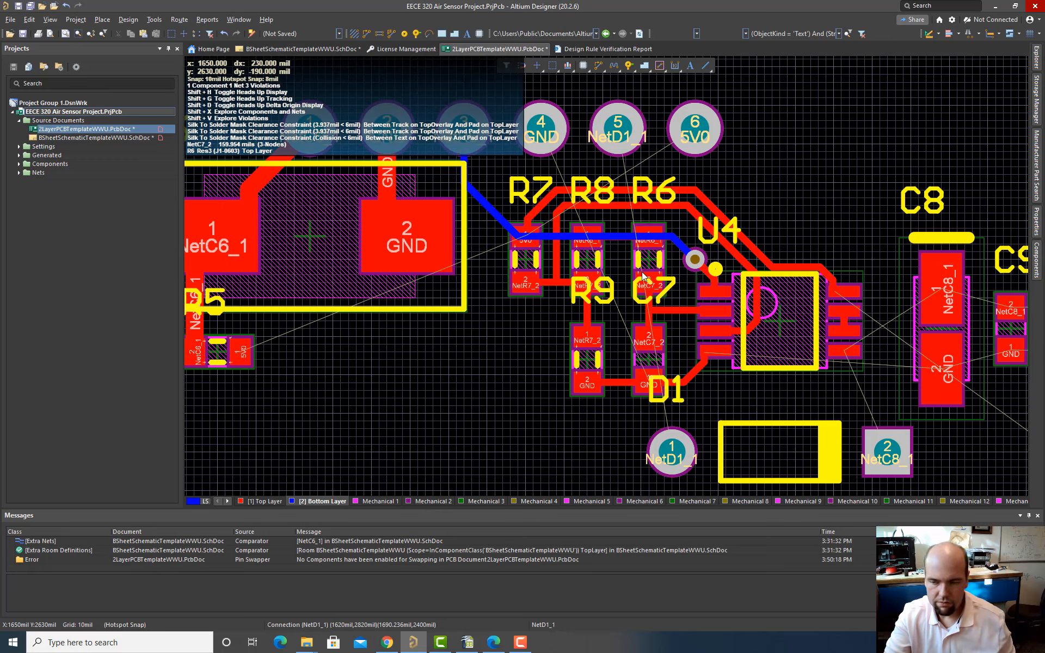
Step: Examine the new via and the parts around U4 in the 3D view and return to the 2D layout
key(3)
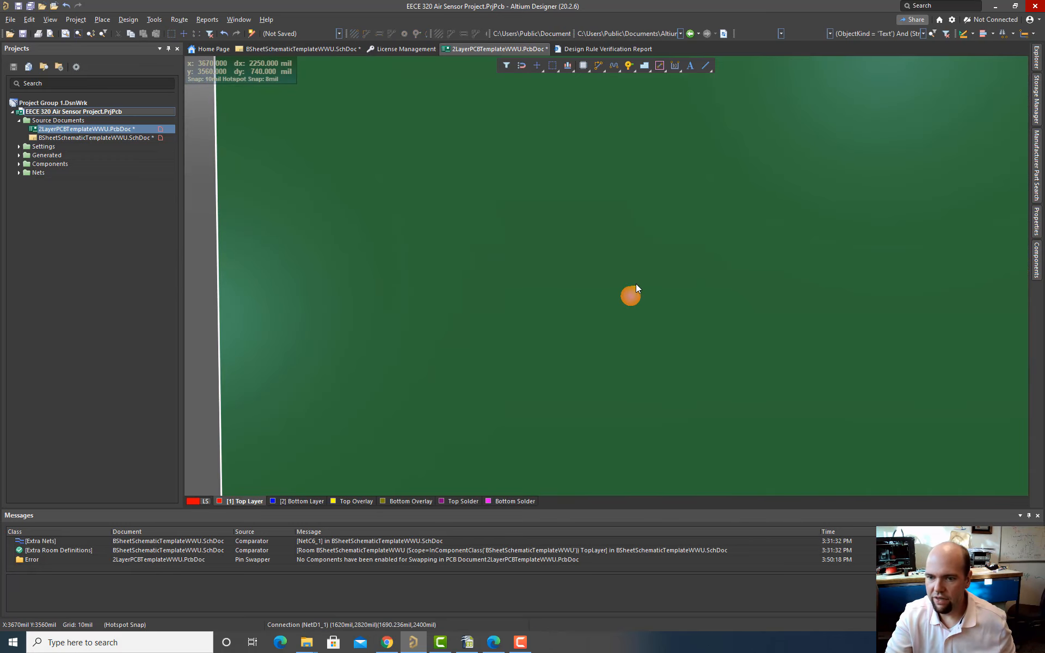
ctrl+scroll(632, 285, down, 7)
right_drag(592, 322, 556, 256)
shift+scroll(529, 282, up, 1)
shift+scroll(643, 280, down, 1)
ctrl+scroll(577, 280, up, 8)
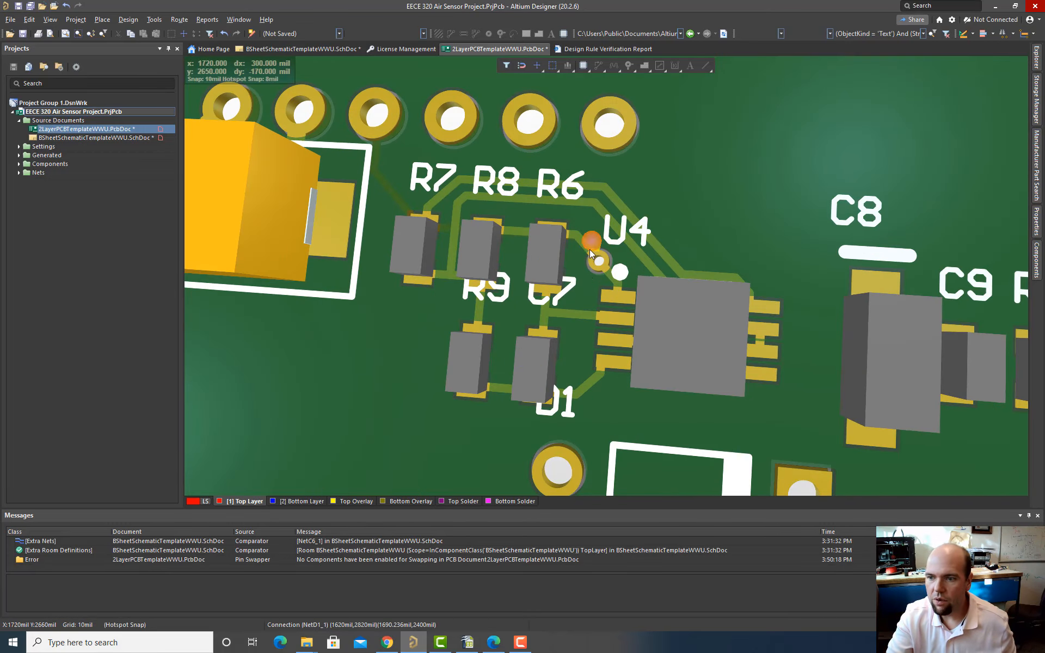
key(2)
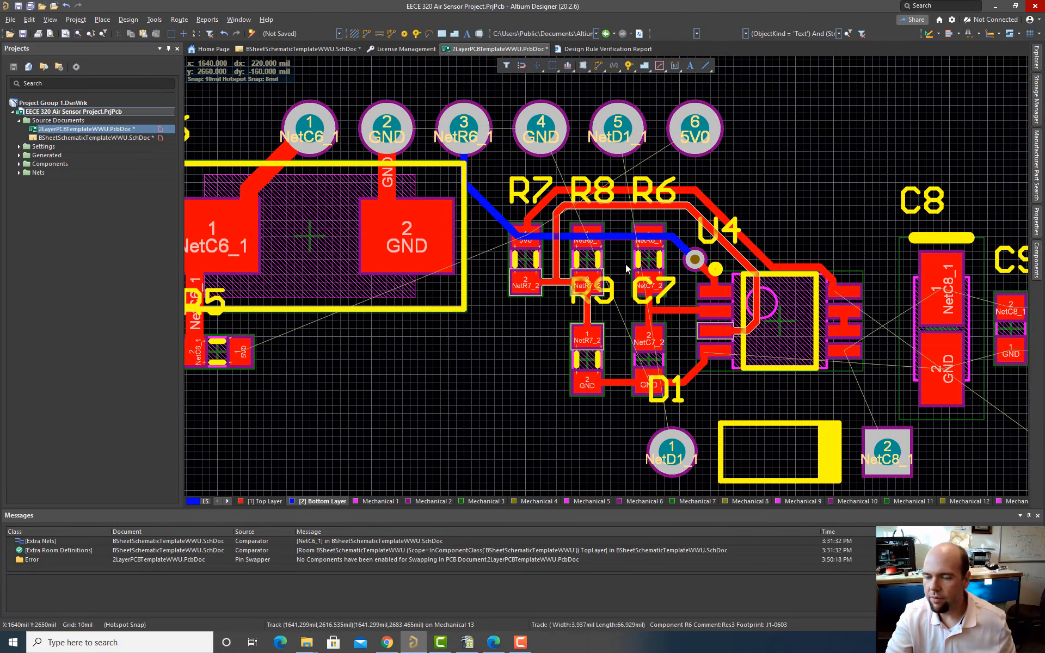
Step: Route NetD1_1 on the bottom layer from pad 1 of D1 around the via to pin 5 of U3 with a 10 mil track
ctrl+scroll(509, 269, down, 1)
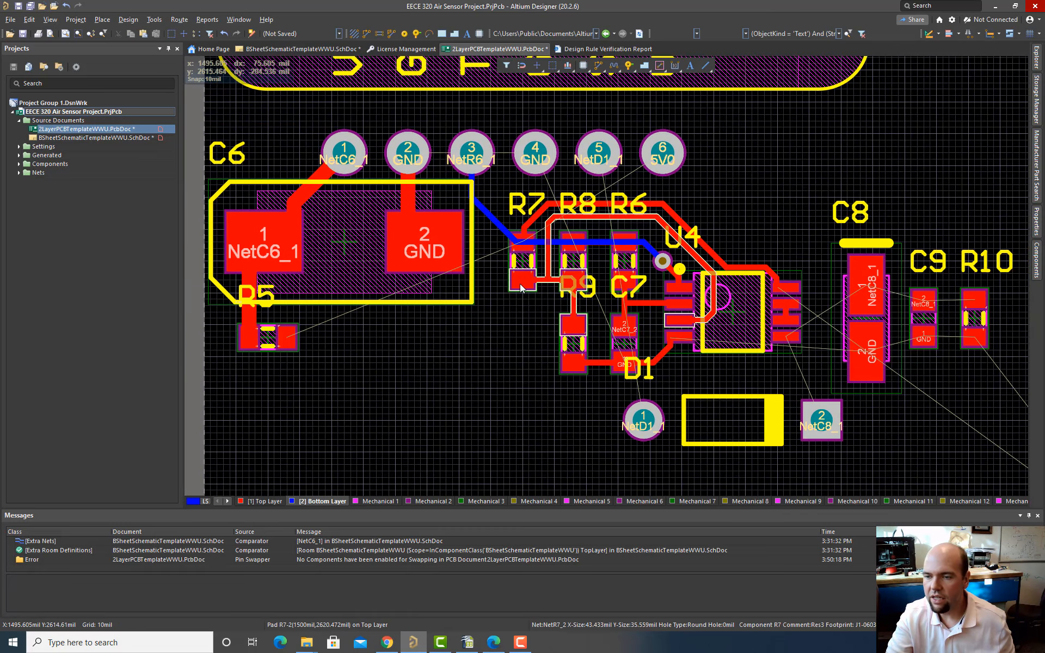
ctrl+scroll(553, 328, up, 2)
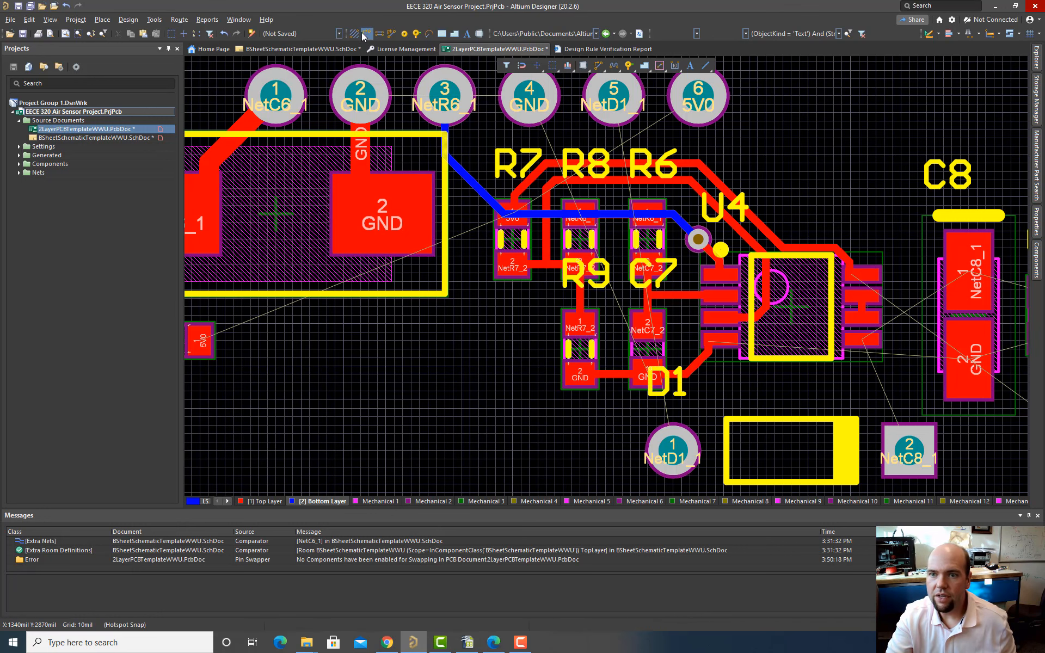
click(664, 327)
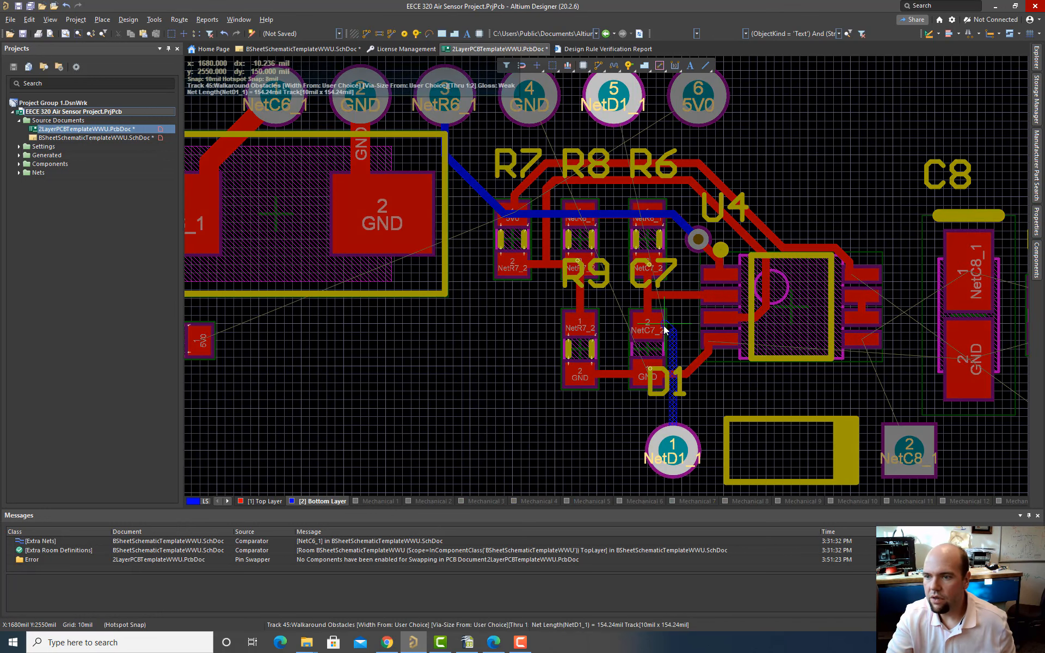
click(730, 274)
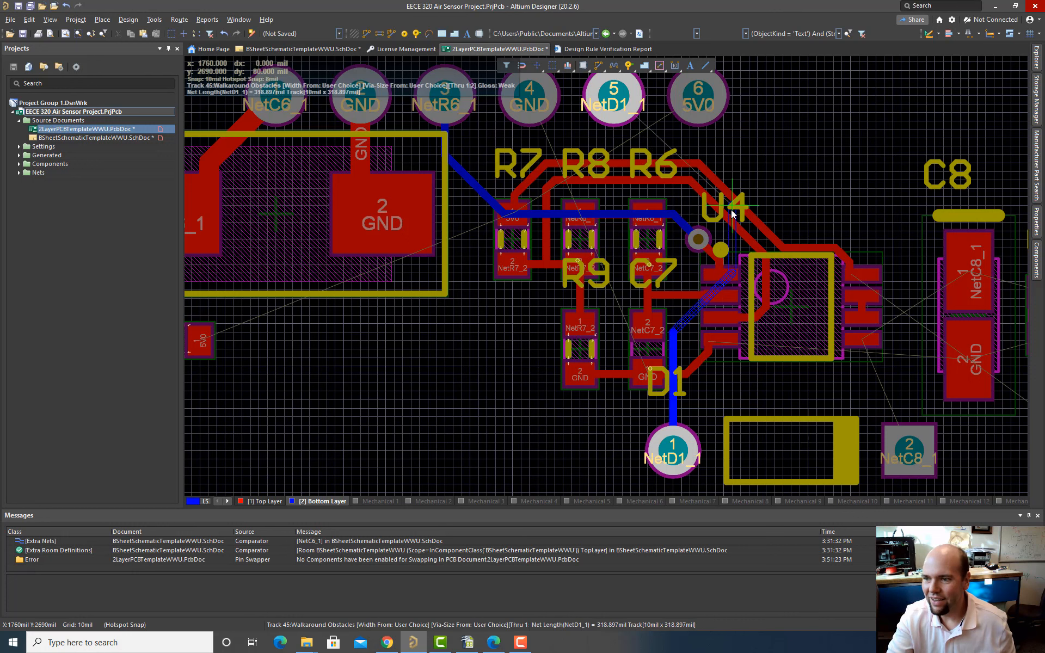
click(731, 210)
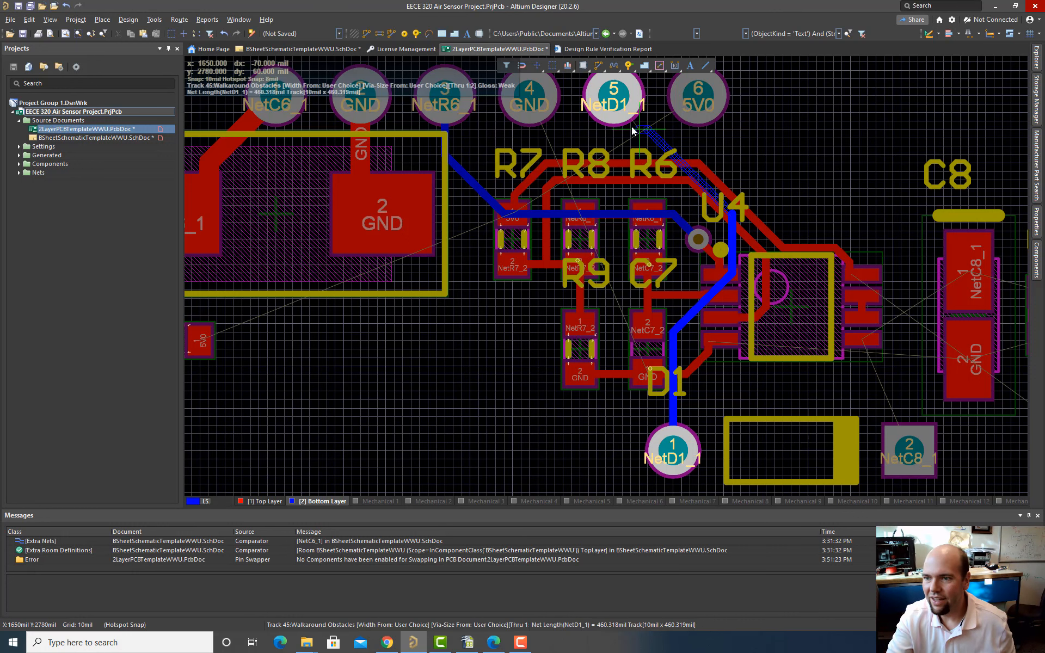
click(610, 99)
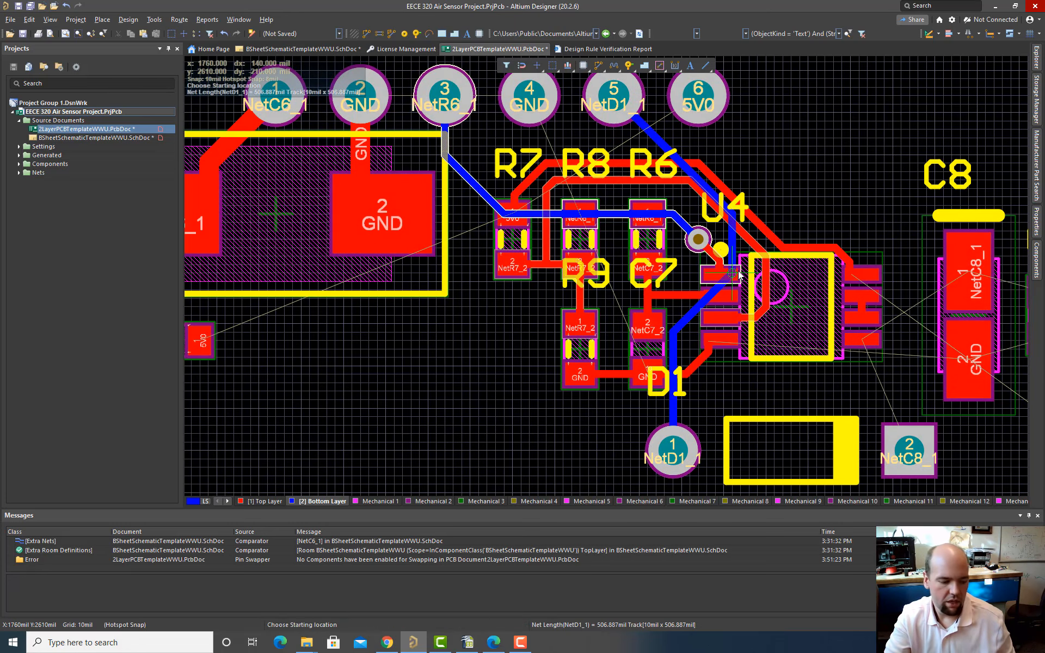
right_click(776, 220)
ctrl+scroll(776, 221, up, 2)
ctrl+scroll(773, 221, down, 3)
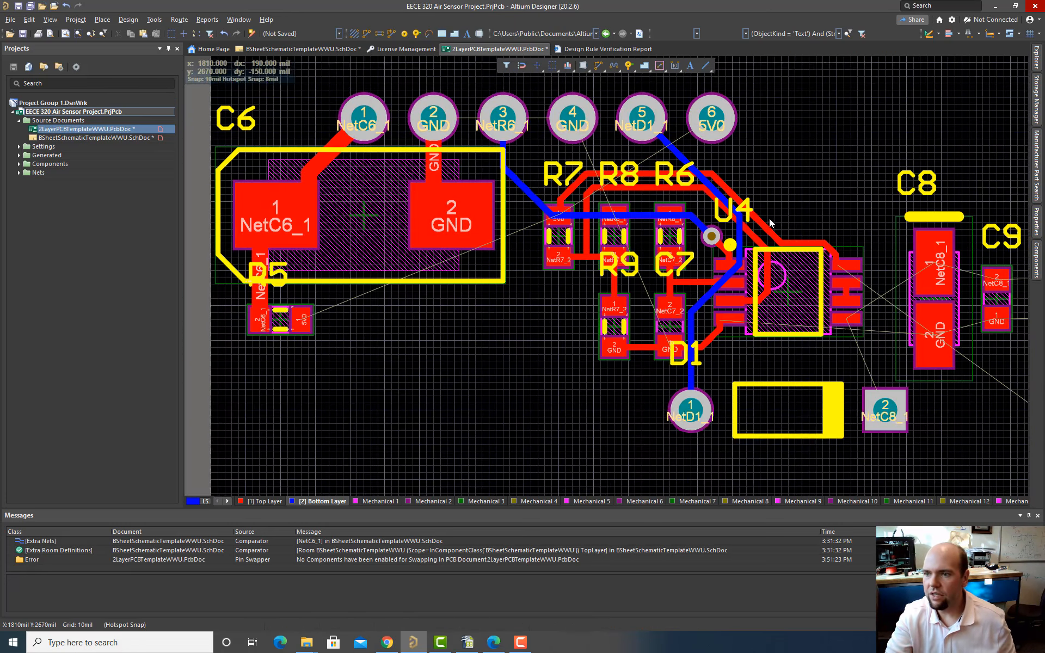
scroll(769, 218, up, 3)
scroll(765, 220, down, 3)
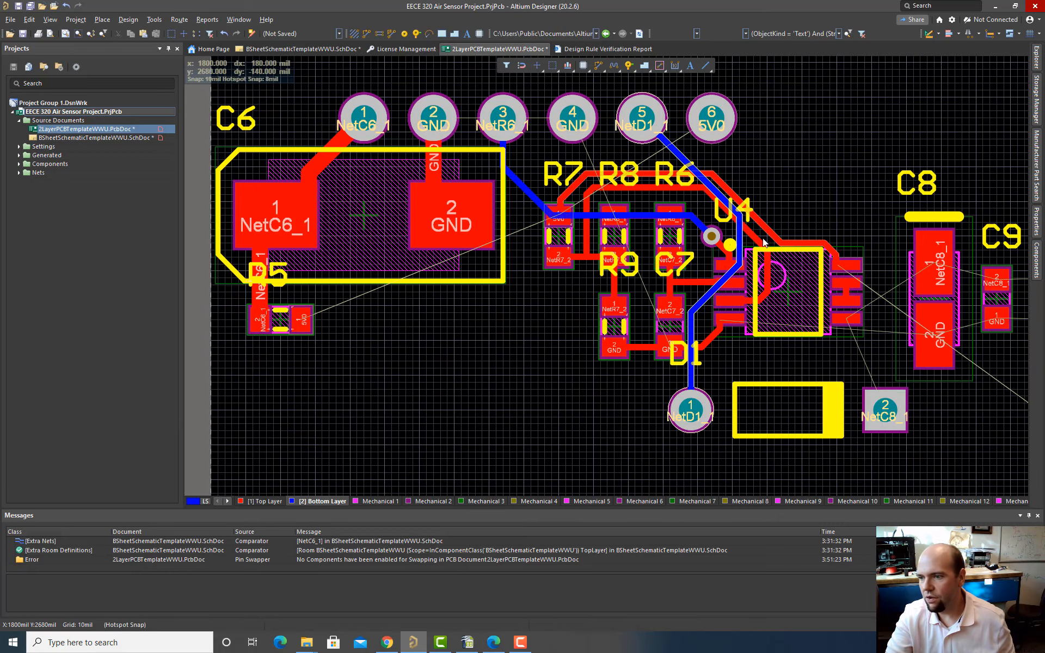
click(392, 34)
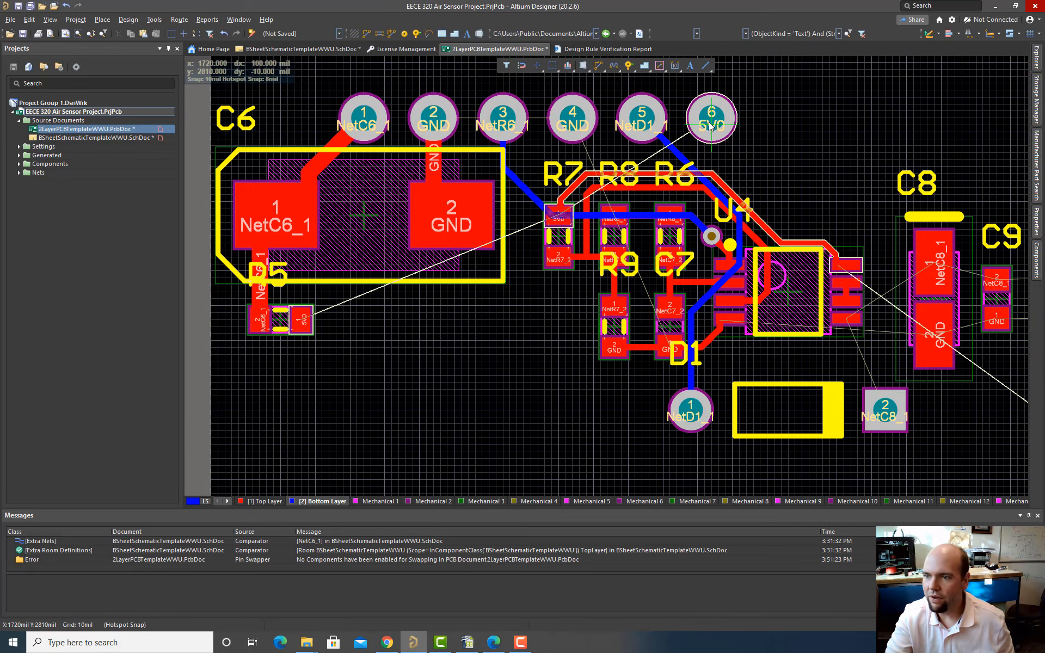
click(724, 130)
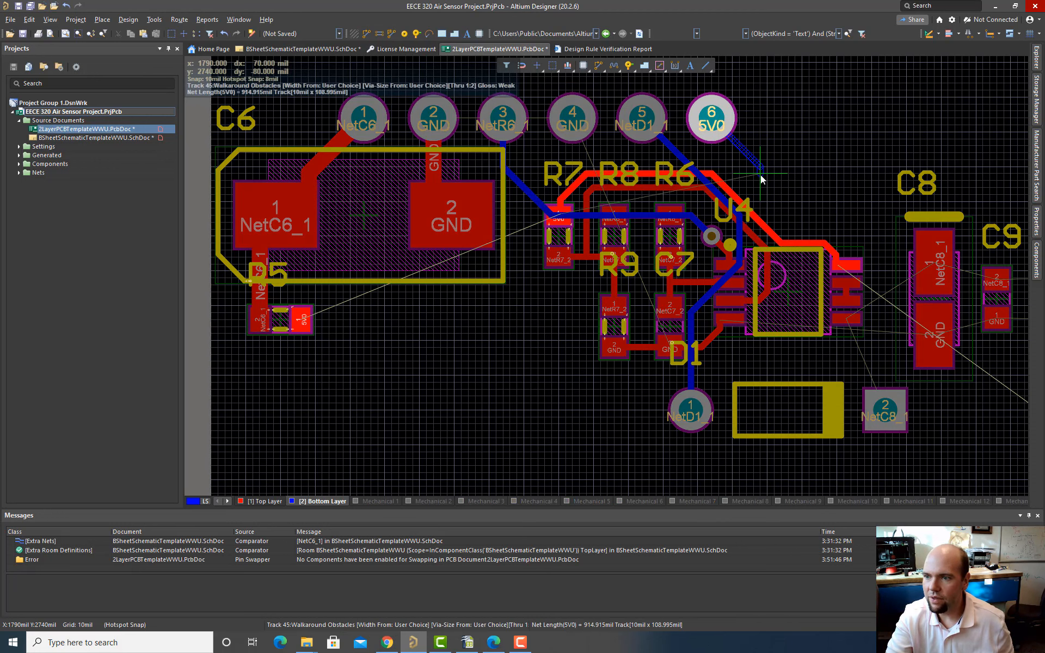
key(KP_Multiply)
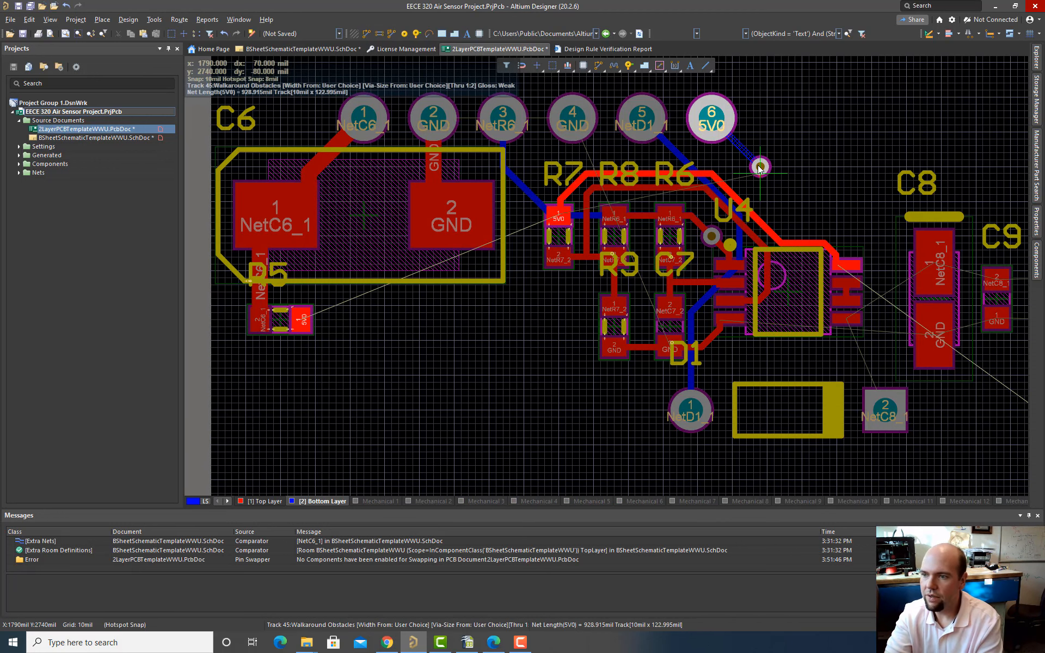
key(Escape)
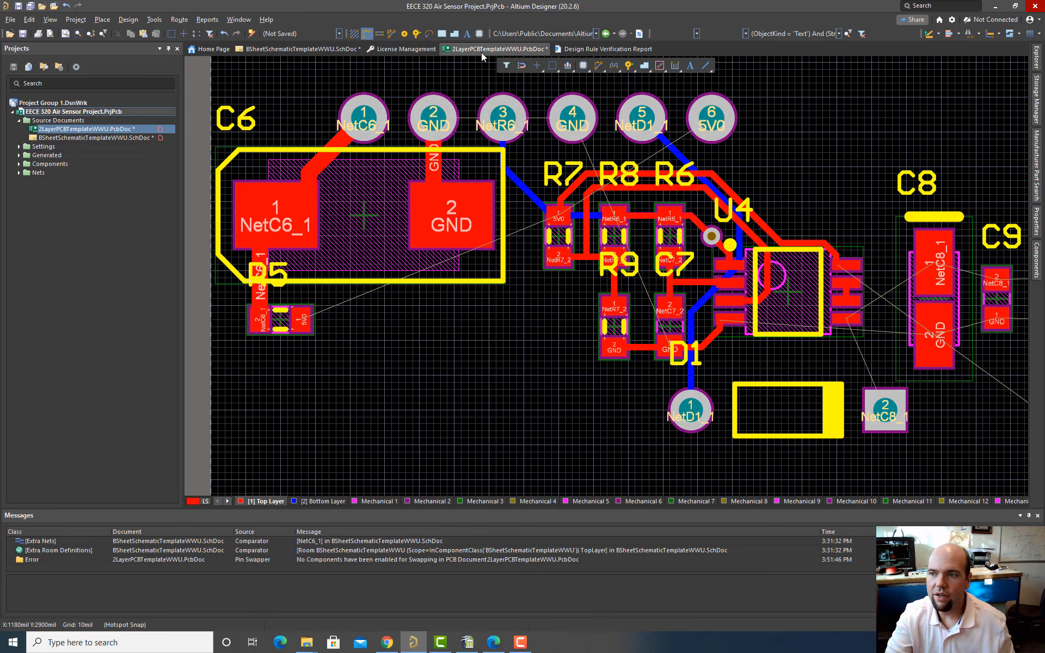
Step: Route pin 6 of U3 on the top layer straight down to the 5V0 trace above R6 with a 10 mil track
click(704, 121)
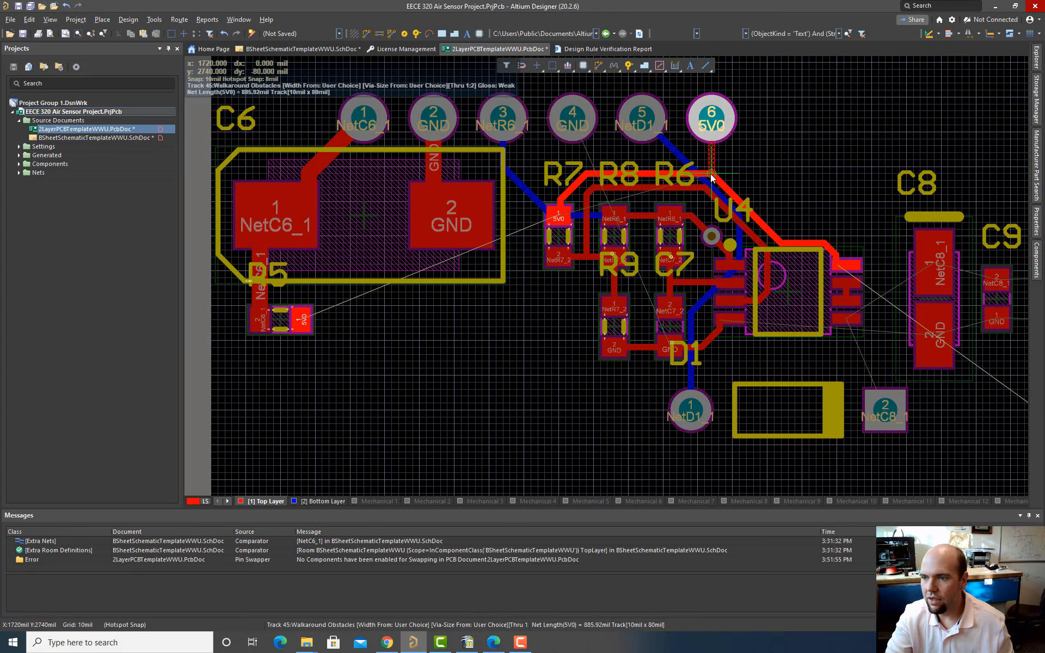
key(Escape)
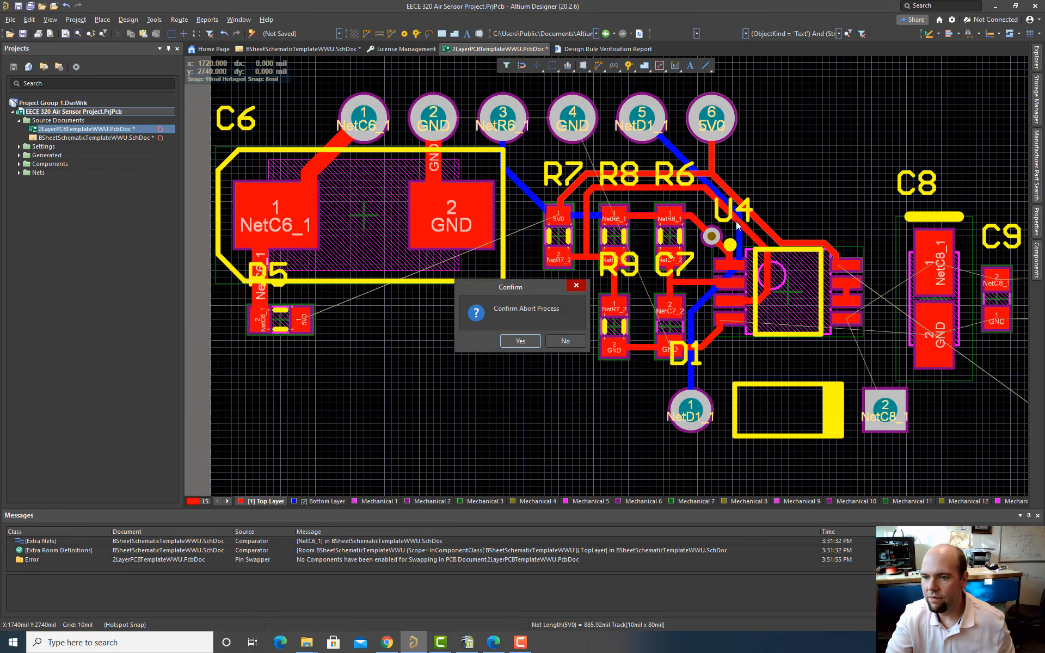
click(561, 342)
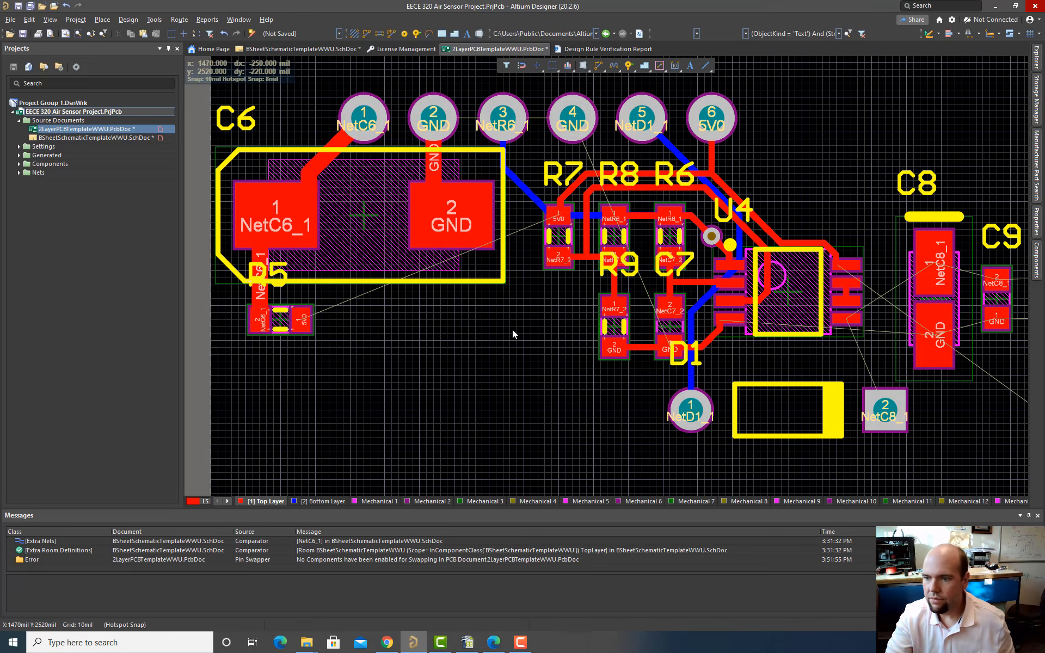
Step: Examine the remaining unrouted GND and 5V0 connections around the U3 pins, R5, R7, R9 and C7
ctrl+scroll(622, 343, up, 1)
ctrl+scroll(622, 343, down, 3)
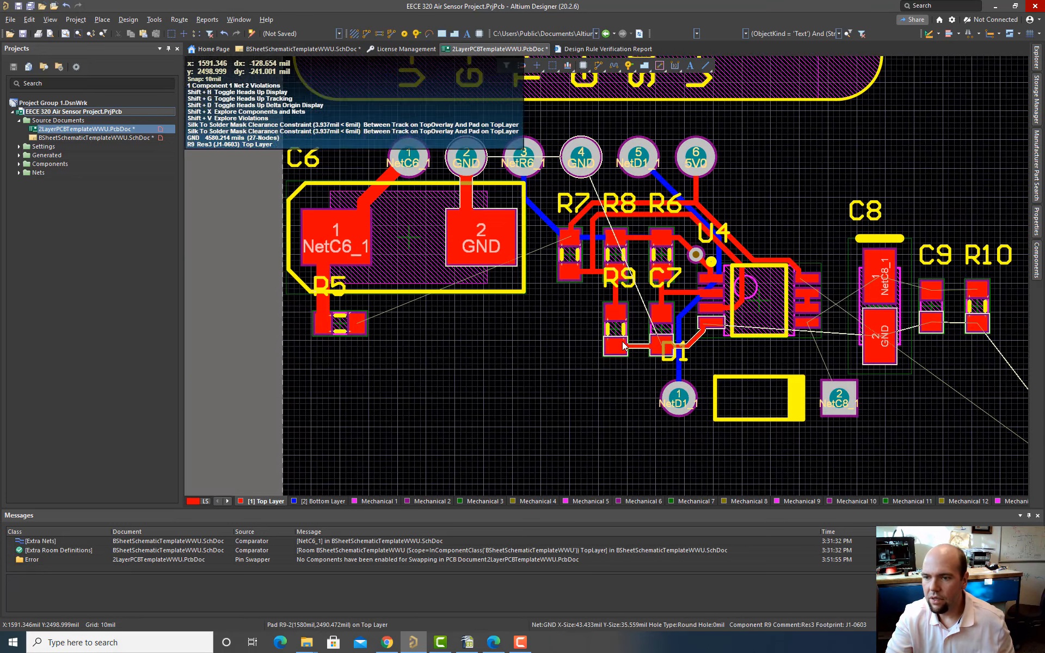
mouse_move(619, 345)
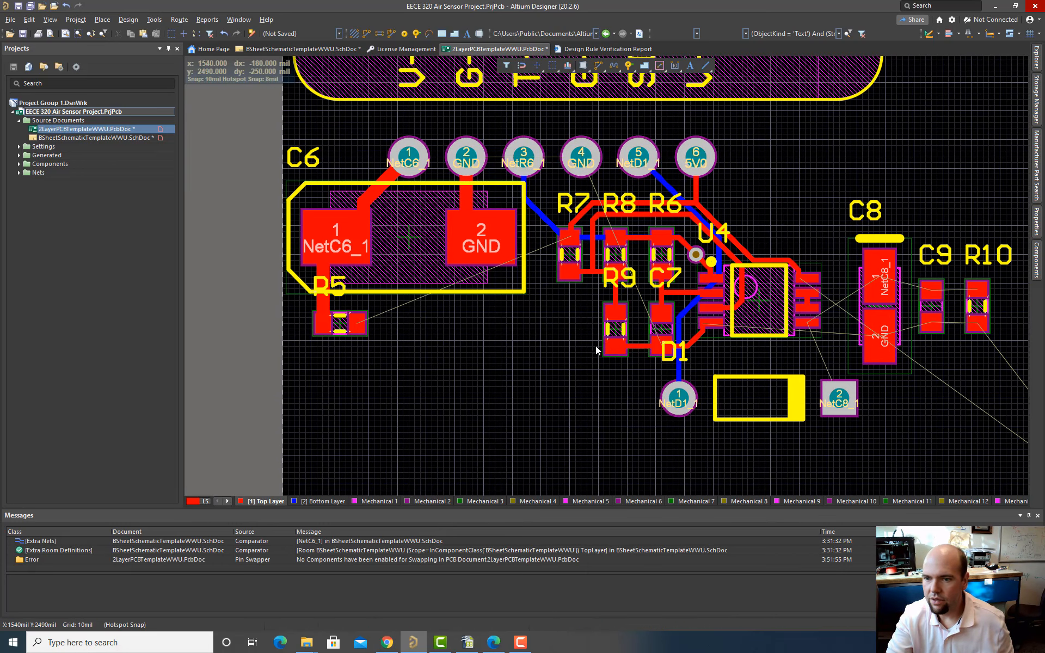
ctrl+scroll(552, 259, up, 2)
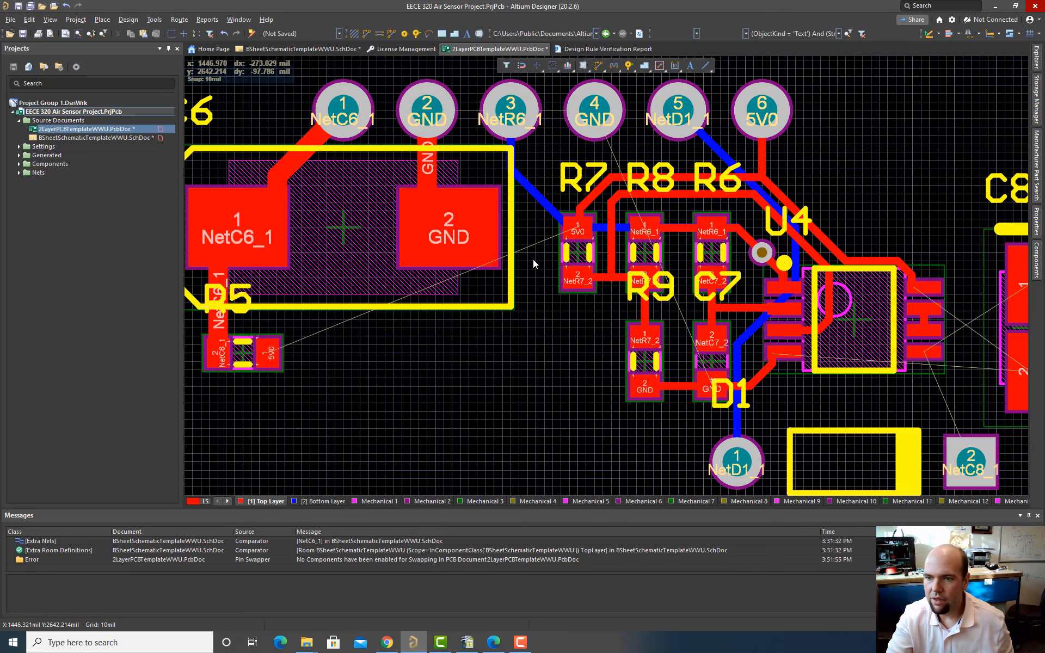
ctrl+scroll(525, 262, up, 1)
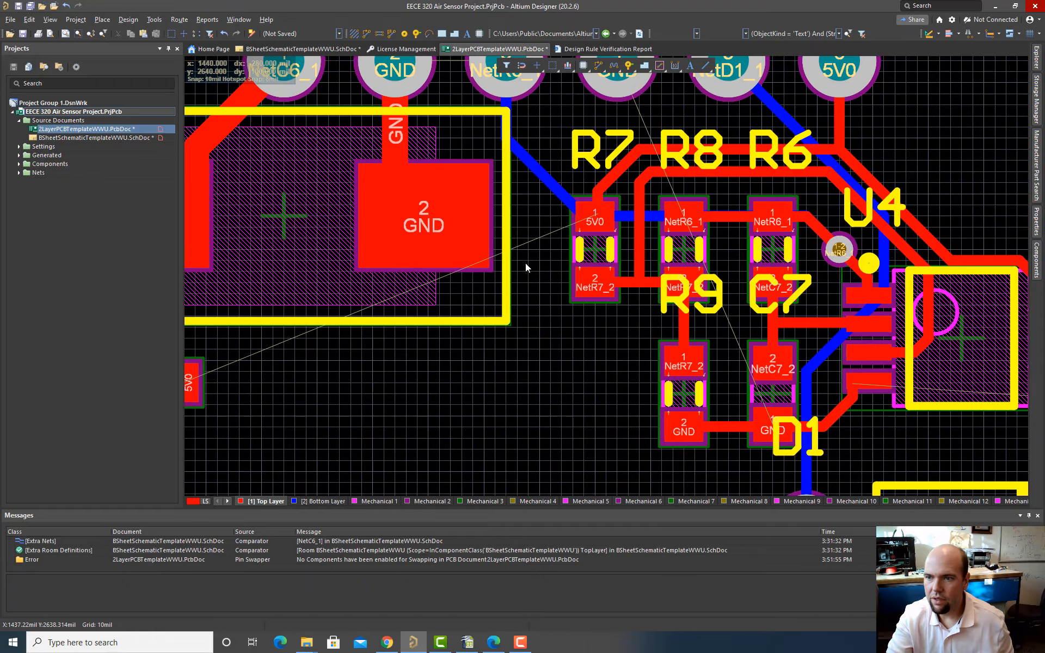
ctrl+scroll(524, 263, down, 2)
scroll(524, 264, up, 3)
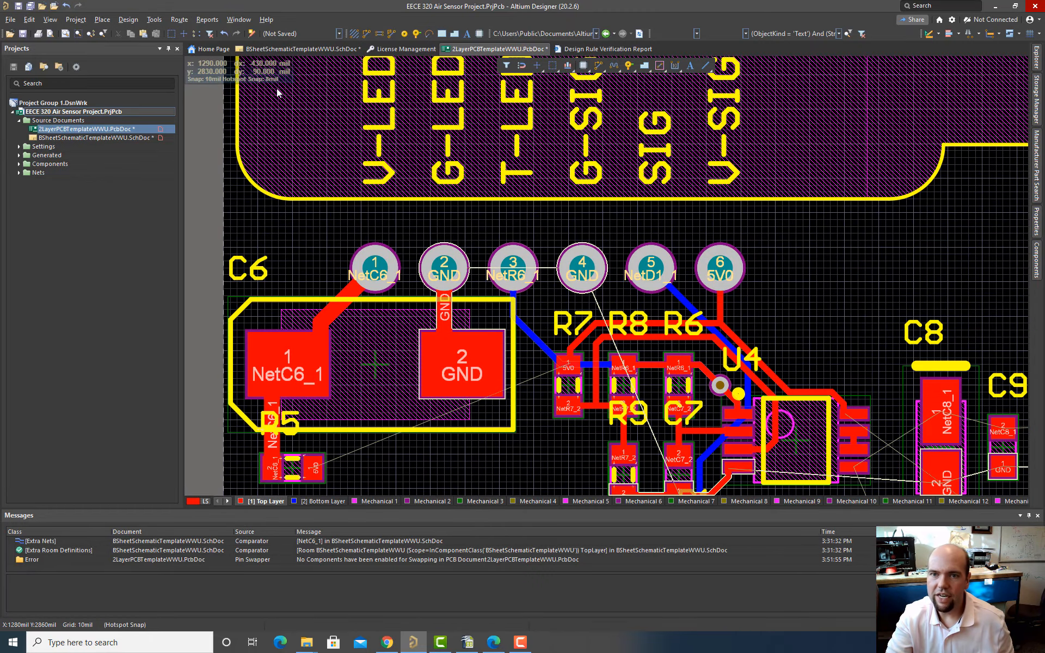
Step: Route GND on the top layer from pin 2 of U3 around the upper side of pin 3 to pin 4 with a 24 mil track
click(367, 35)
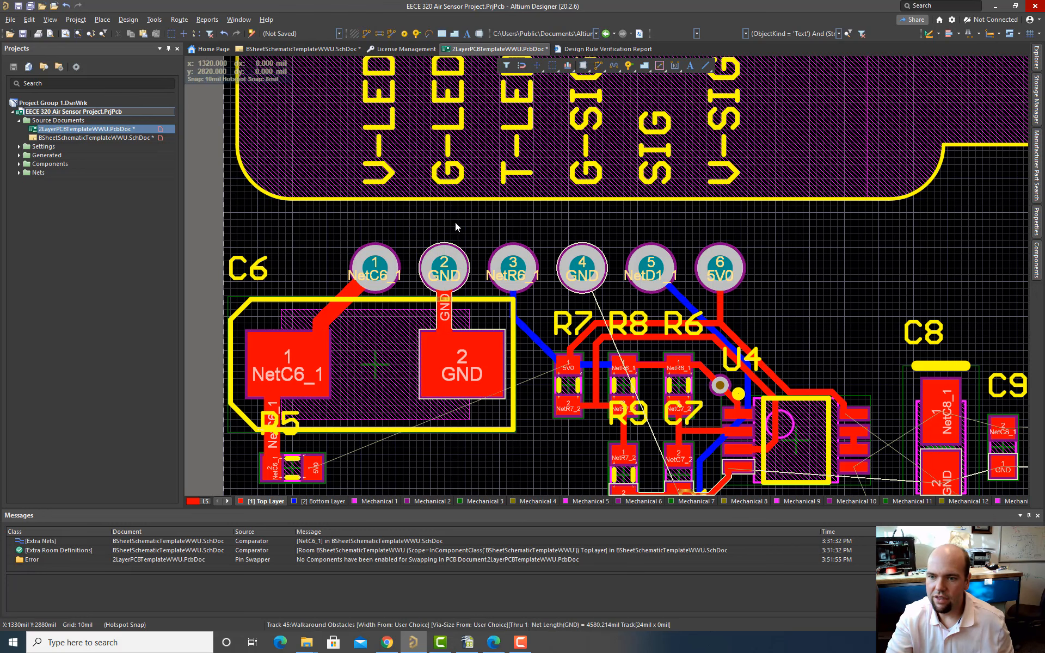
click(445, 273)
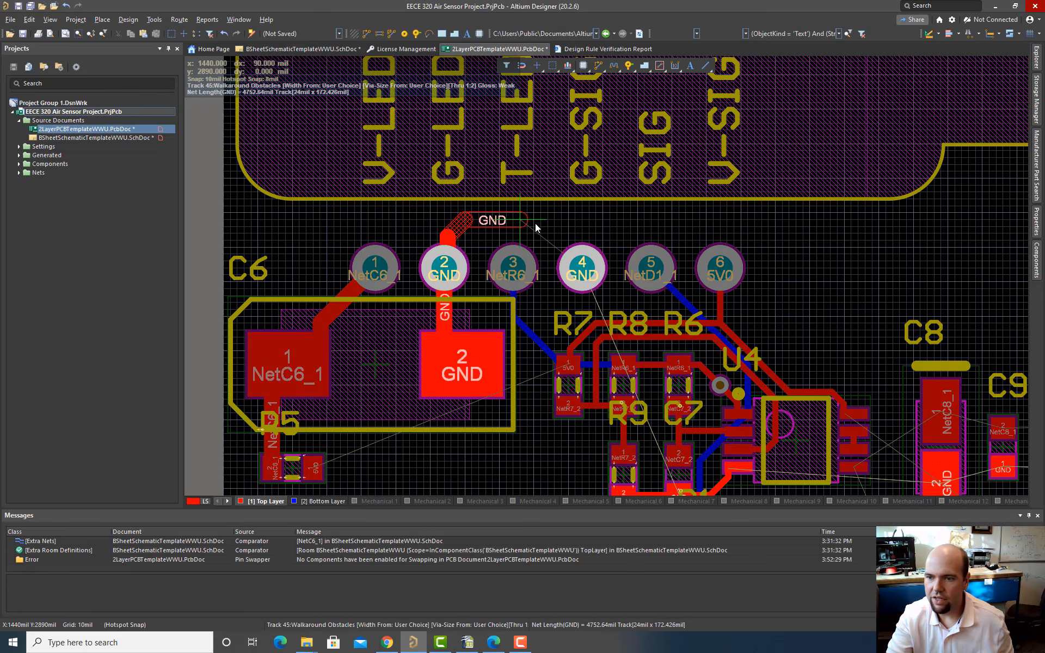
click(581, 243)
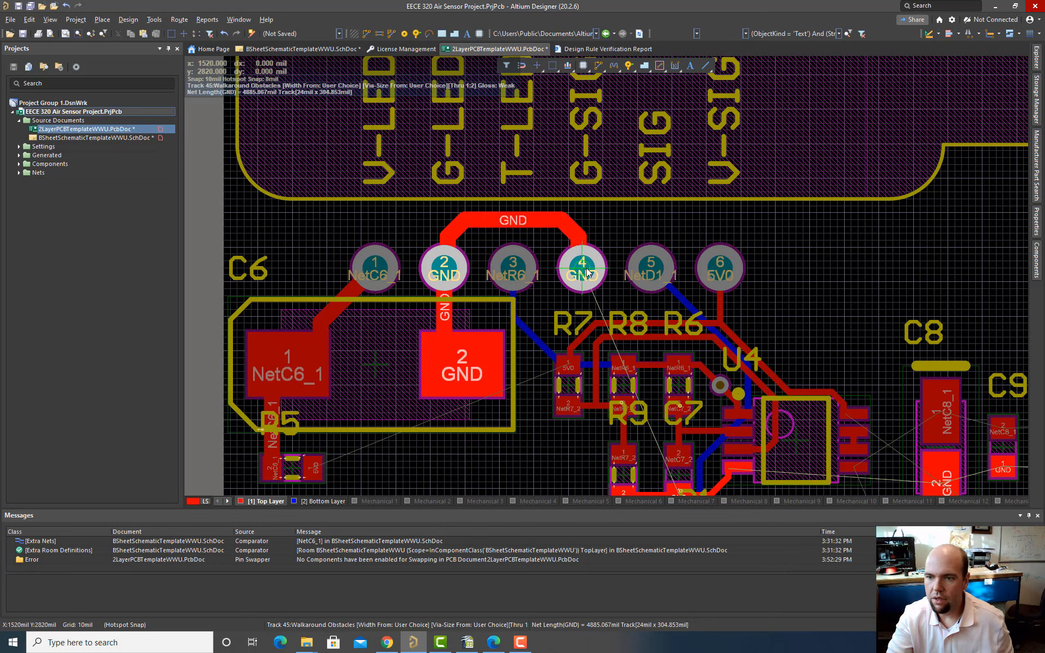
Step: Route GND on the top layer from pad 2 of R9 diagonally up to pad 2 of C6 with a 16 mil track
ctrl+scroll(587, 272, down, 3)
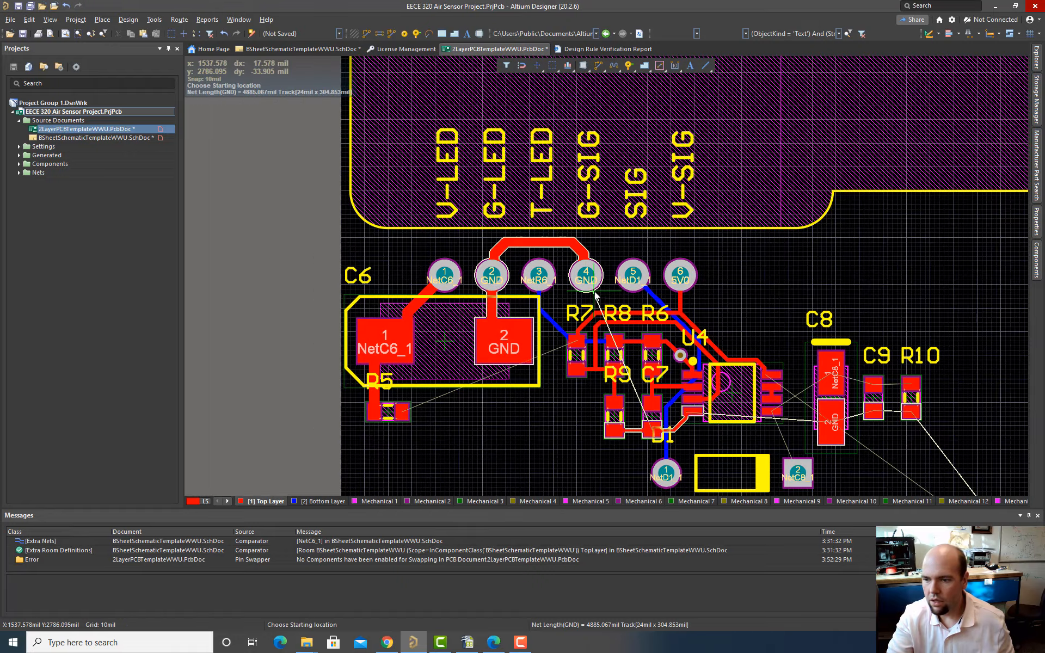
ctrl+scroll(652, 345, up, 3)
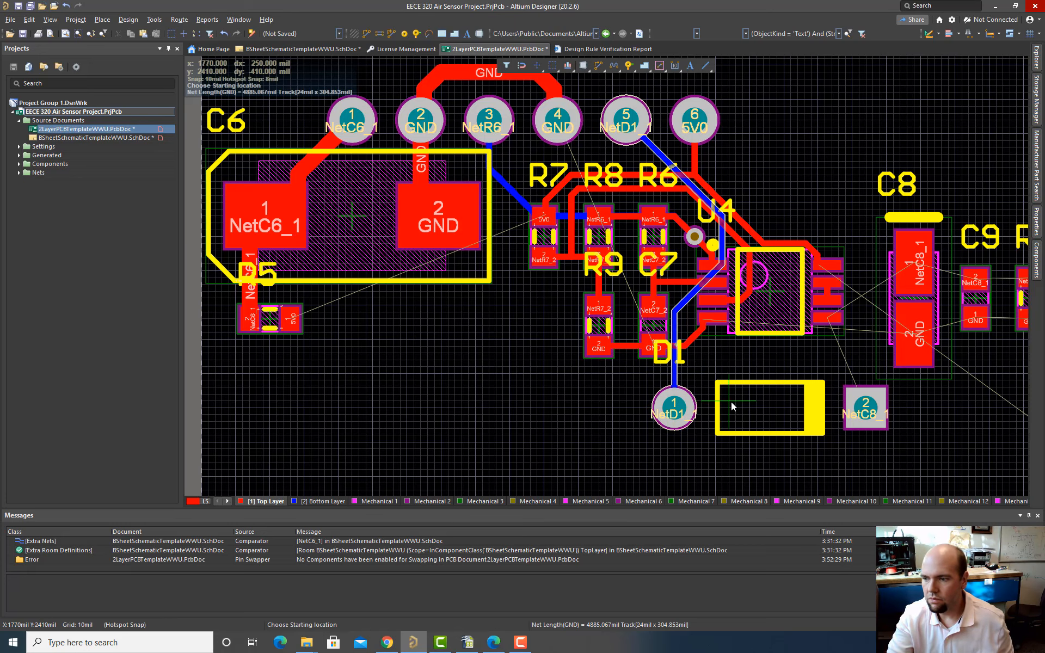
ctrl+scroll(825, 365, up, 3)
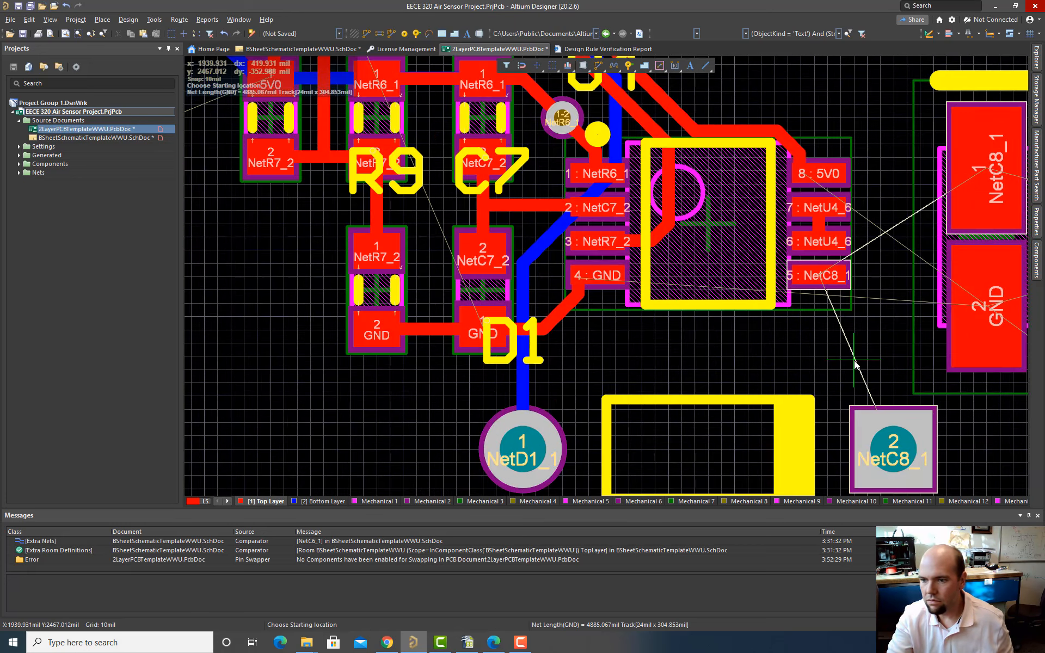
ctrl+scroll(752, 367, down, 2)
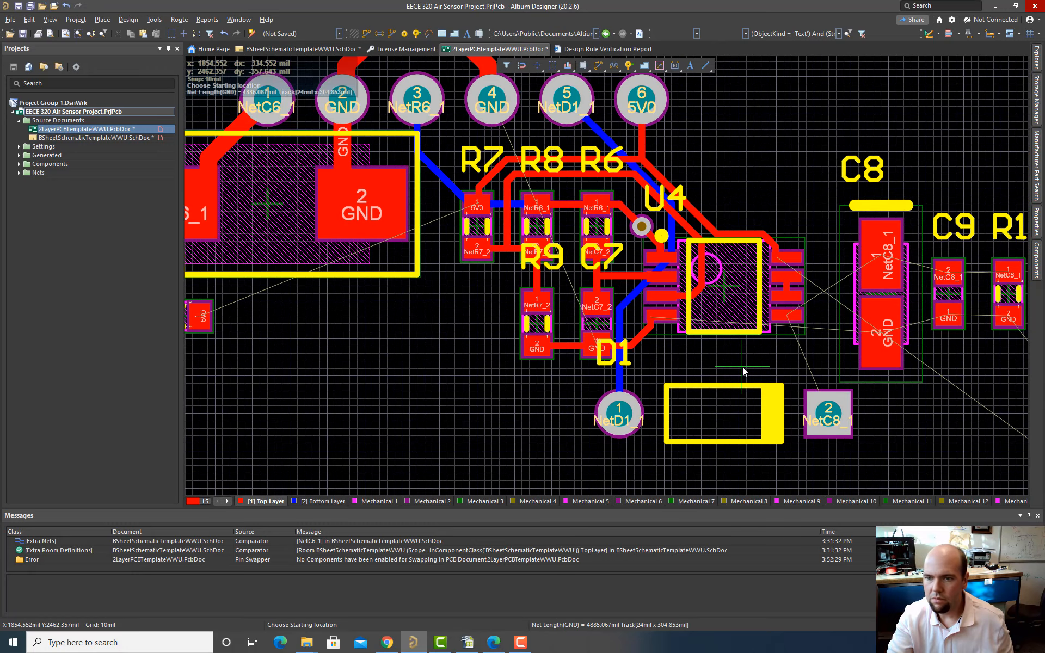
ctrl+scroll(742, 367, down, 1)
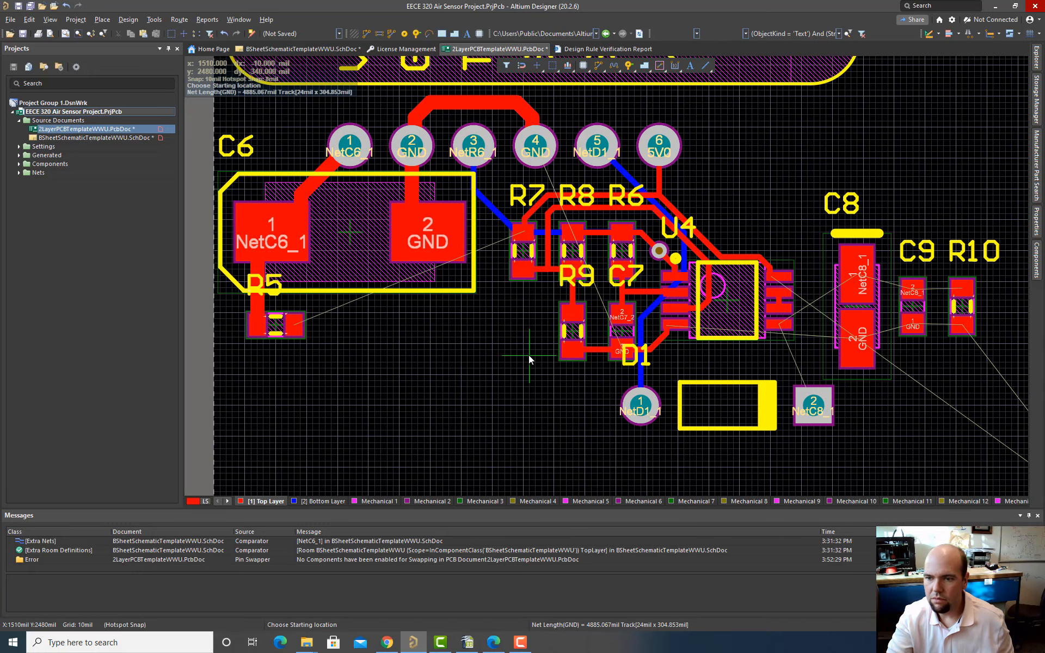
click(567, 356)
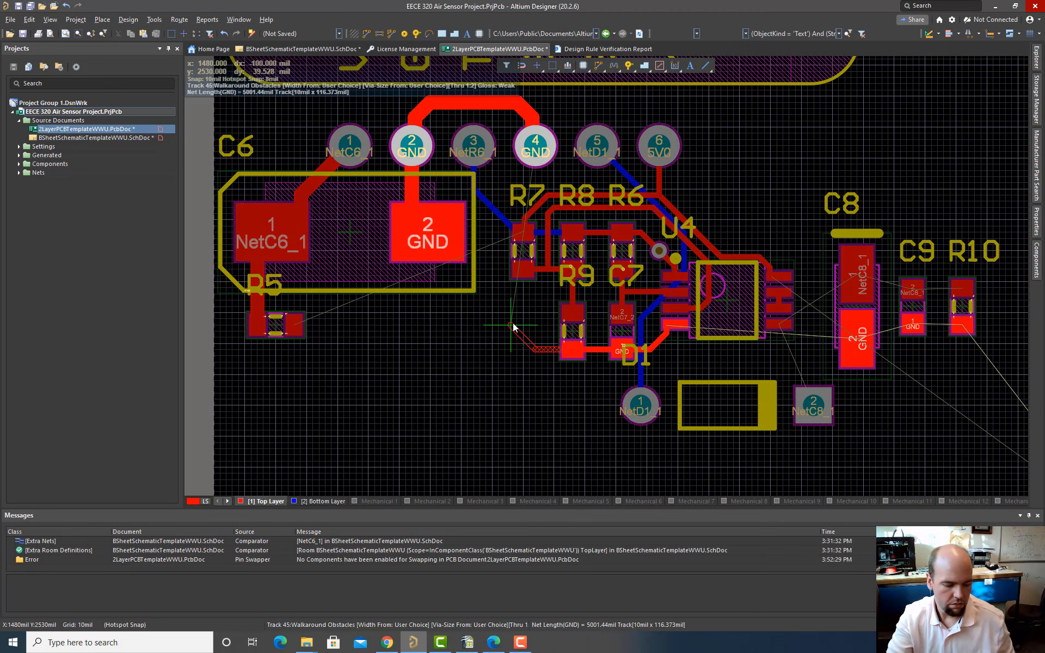
key(Tab)
text(16)
key(Return)
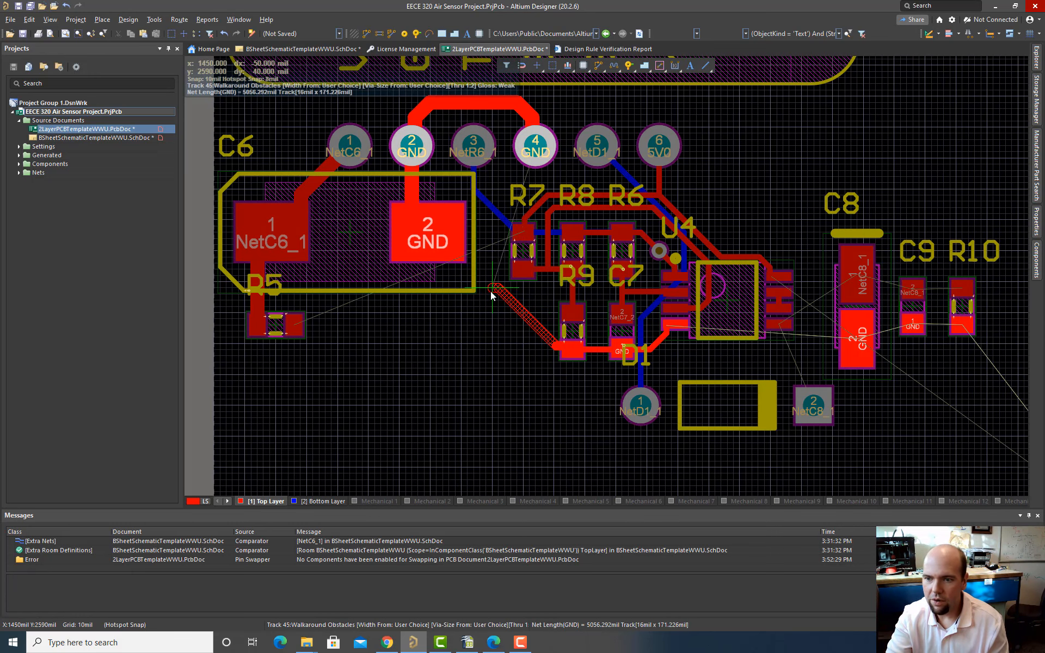
click(433, 233)
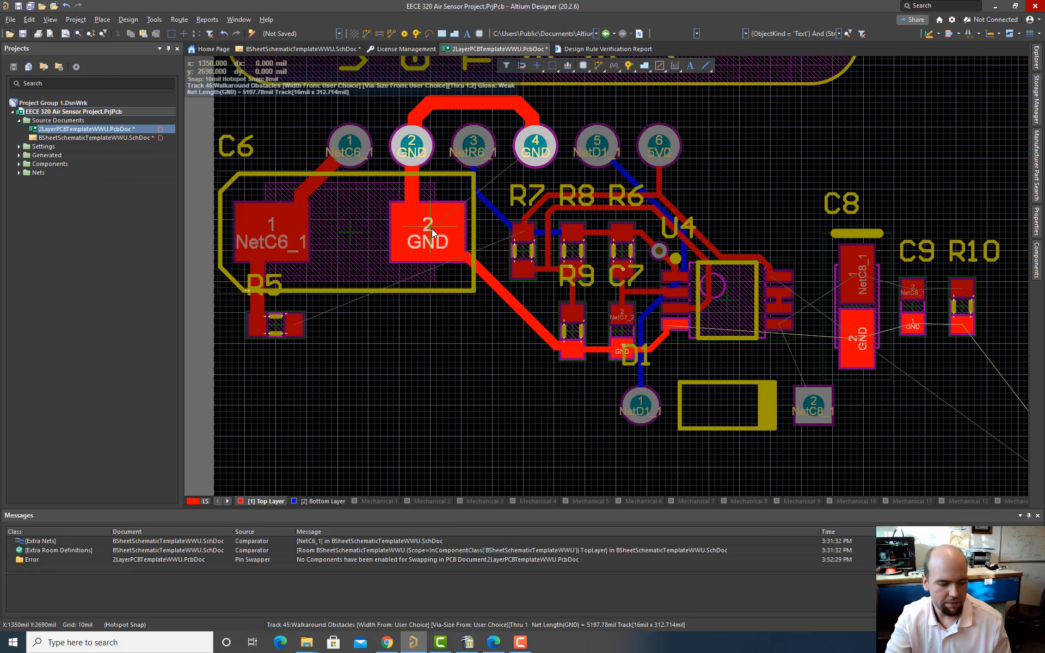
right_click(533, 340)
right_click(533, 340)
Step: Route NetC8_1 on the top layer from pad 2 of D1 to pin 5 of U4 with a 10 mil track
ctrl+scroll(529, 360, down, 5)
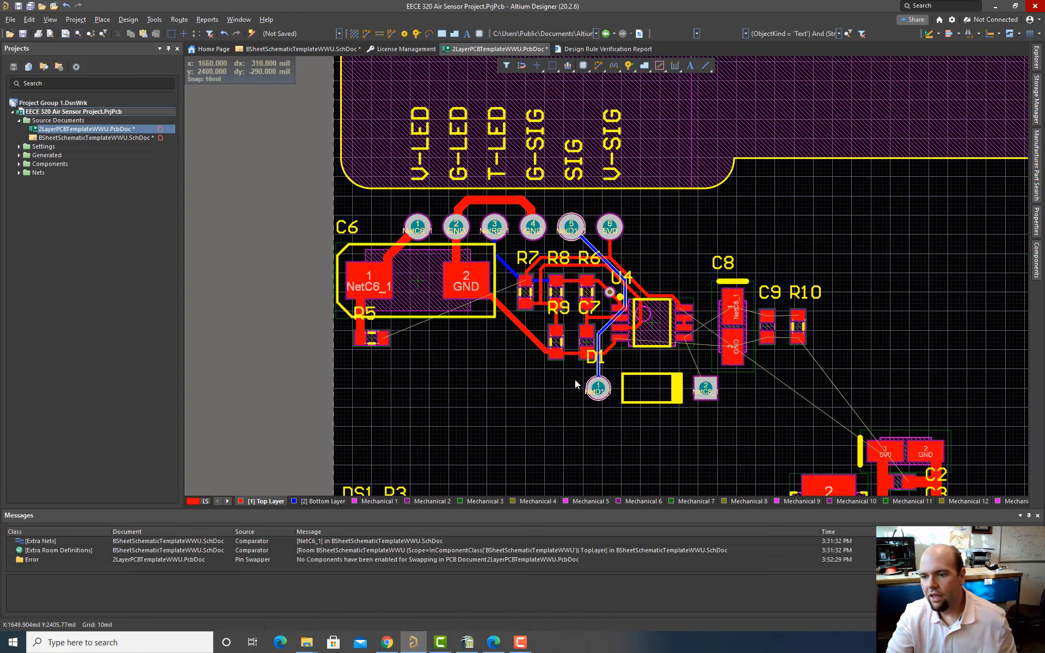
ctrl+scroll(576, 384, up, 2)
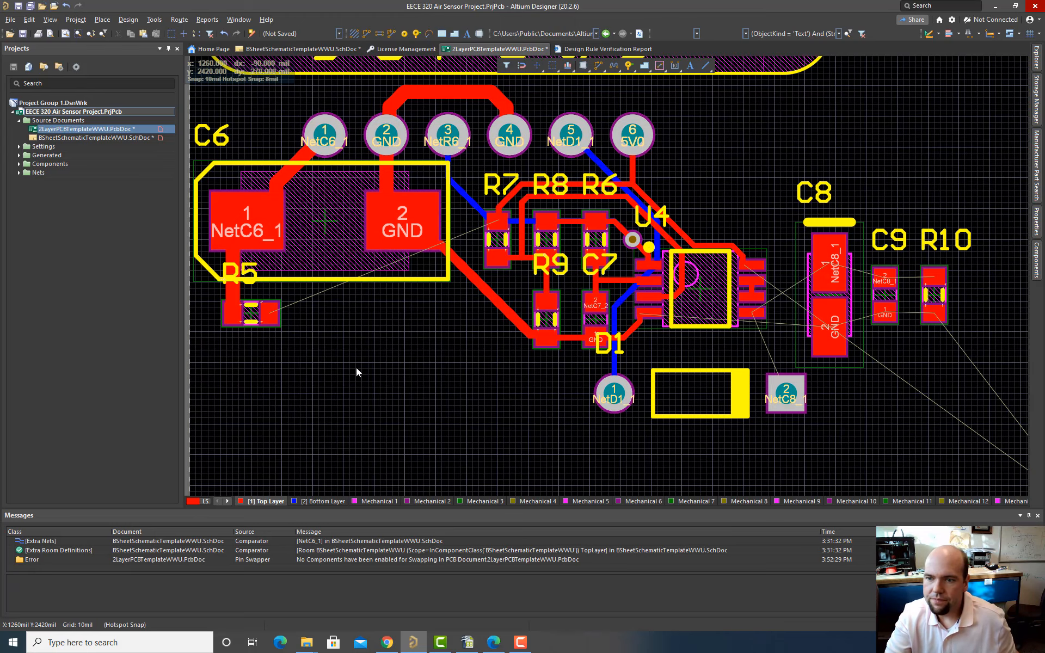
ctrl+scroll(417, 328, up, 1)
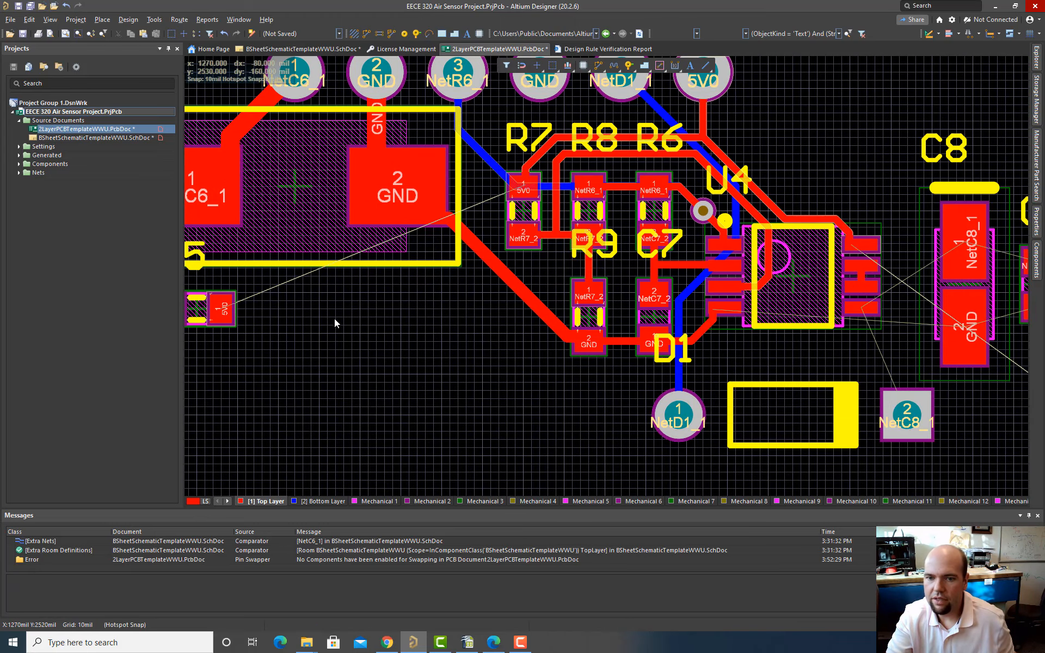
ctrl+scroll(334, 321, down, 3)
ctrl+scroll(332, 322, up, 1)
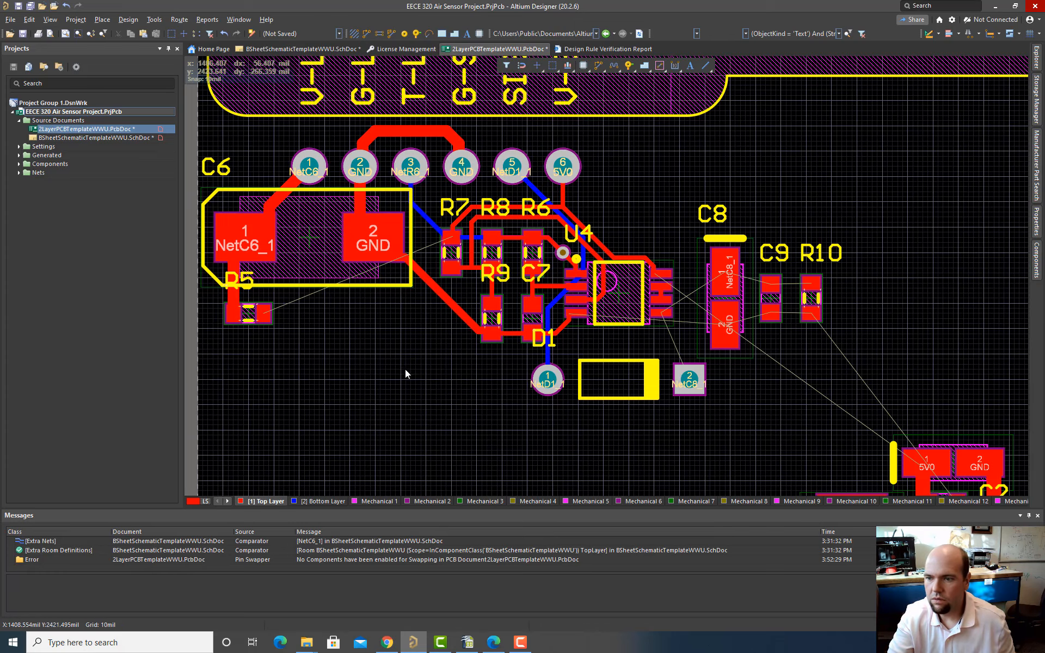
ctrl+scroll(405, 368, down, 1)
ctrl+scroll(613, 370, up, 3)
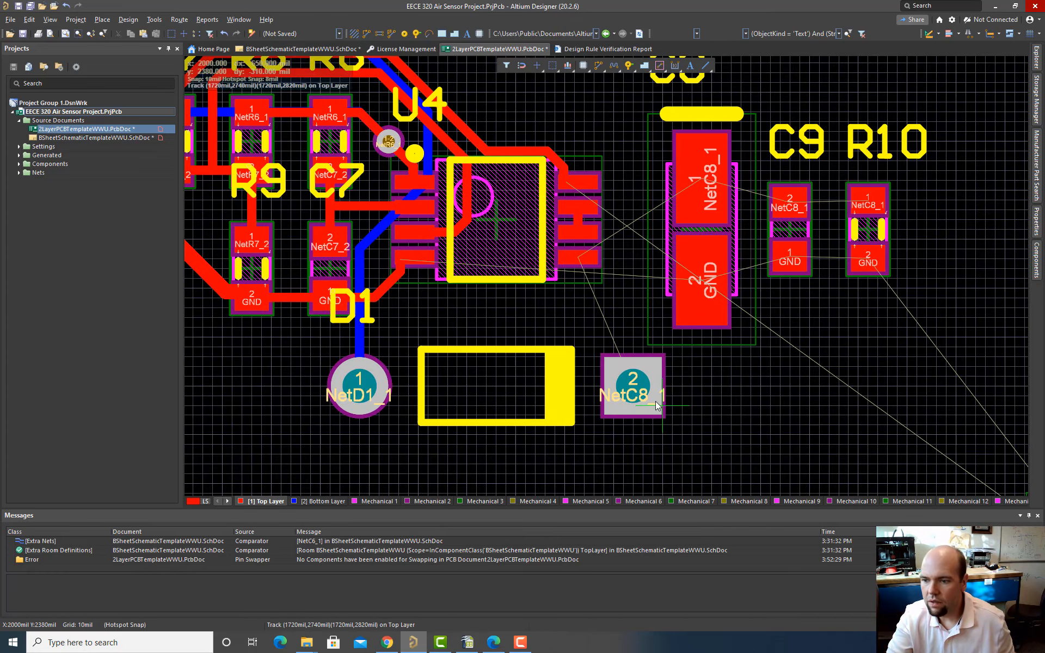
click(629, 386)
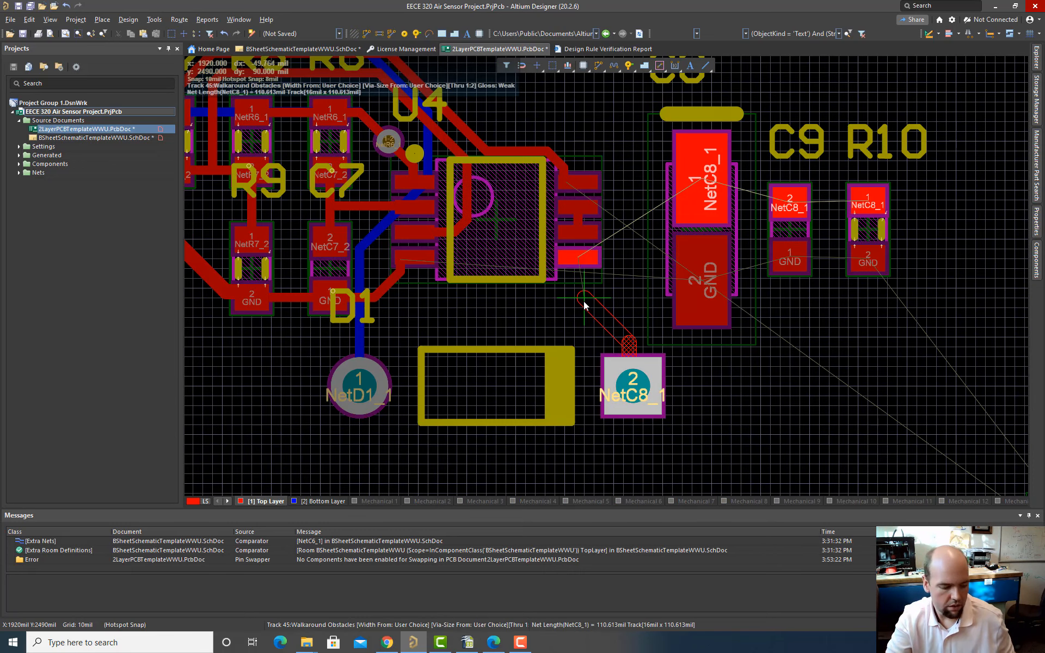
key(Tab)
text(1)
key(Return)
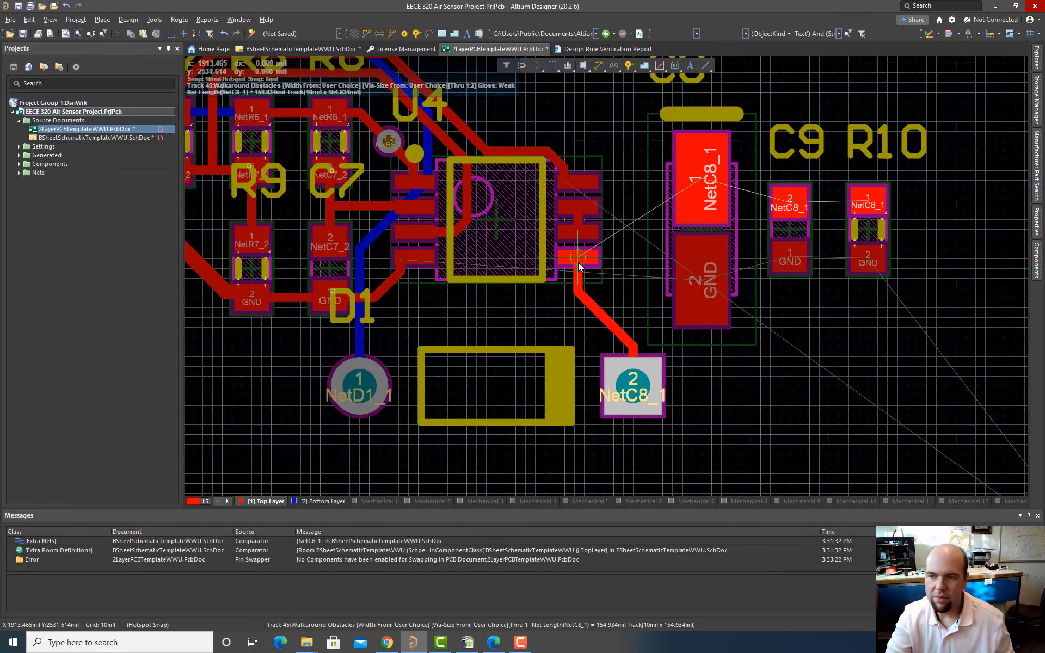
click(579, 265)
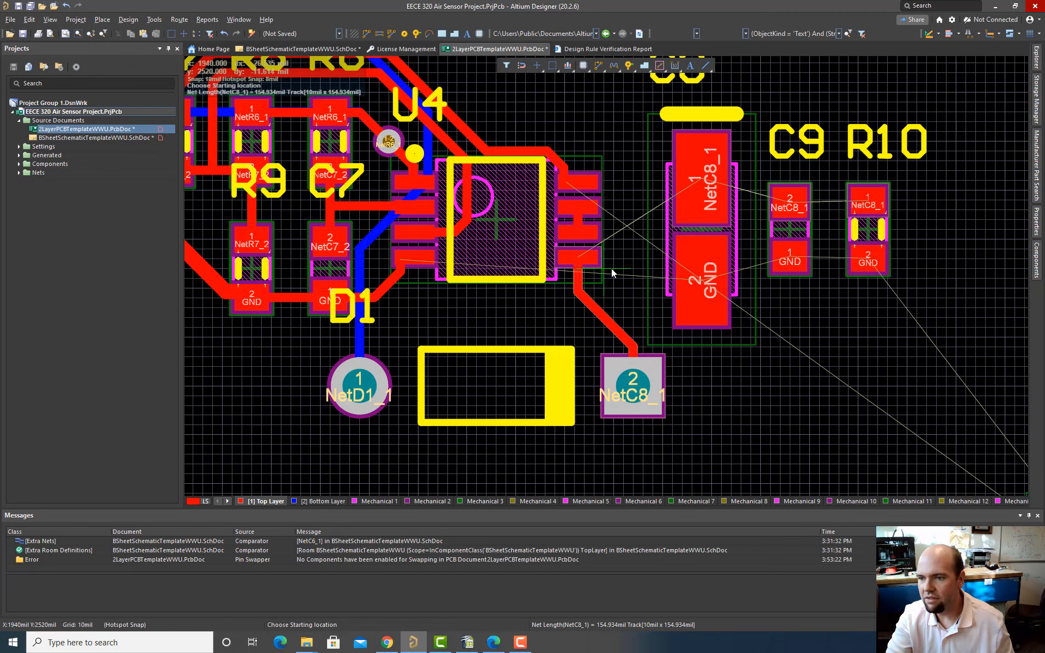
Step: Route NetC8_1 on the top layer from pin 5 of U4 to pad 1 of C8 with a 10 mil track
ctrl+scroll(648, 299, up, 1)
ctrl+scroll(647, 299, down, 1)
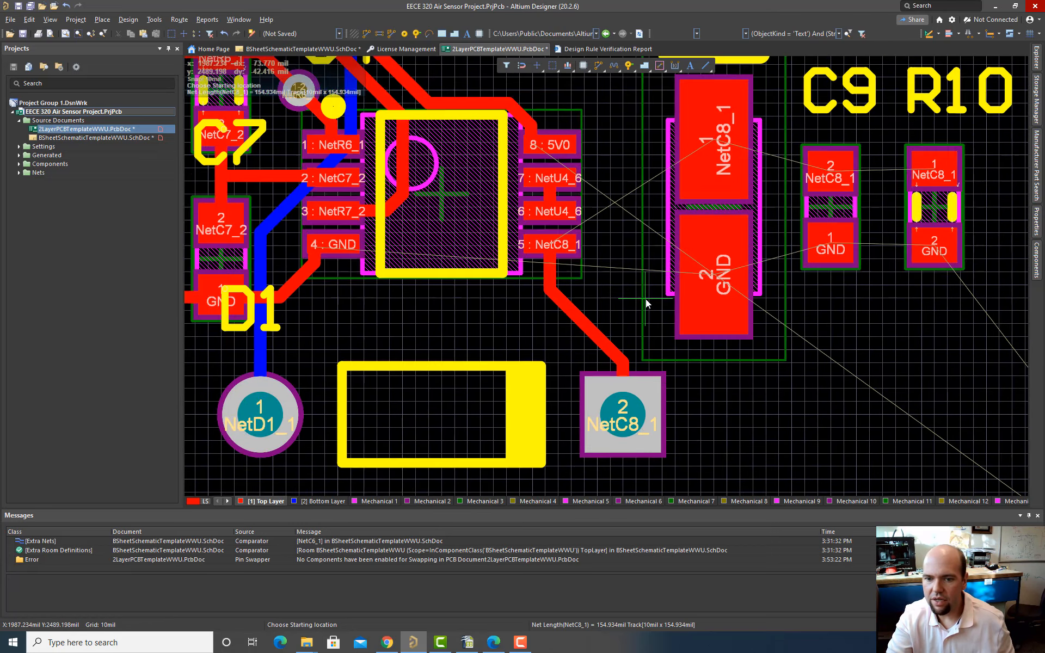
ctrl+scroll(646, 298, up, 1)
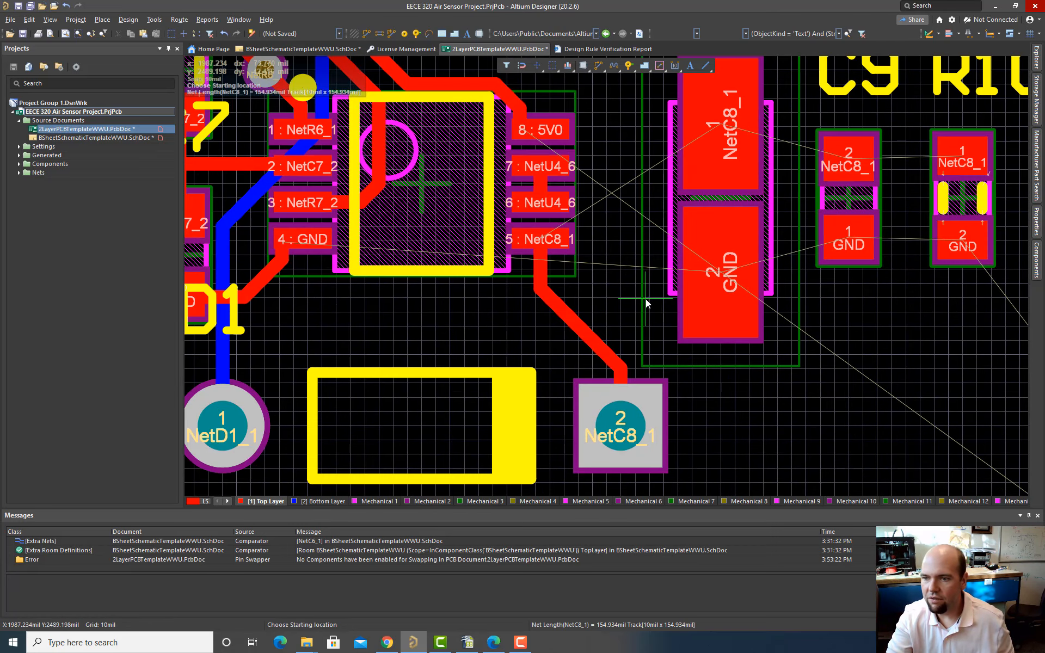
scroll(609, 263, up, 5)
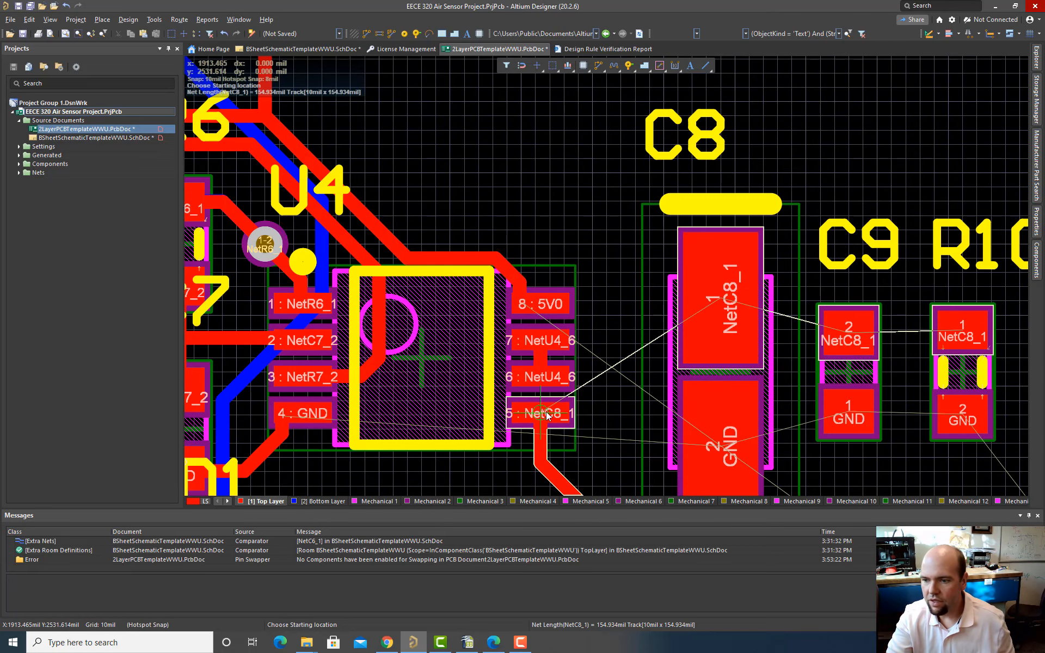
click(572, 413)
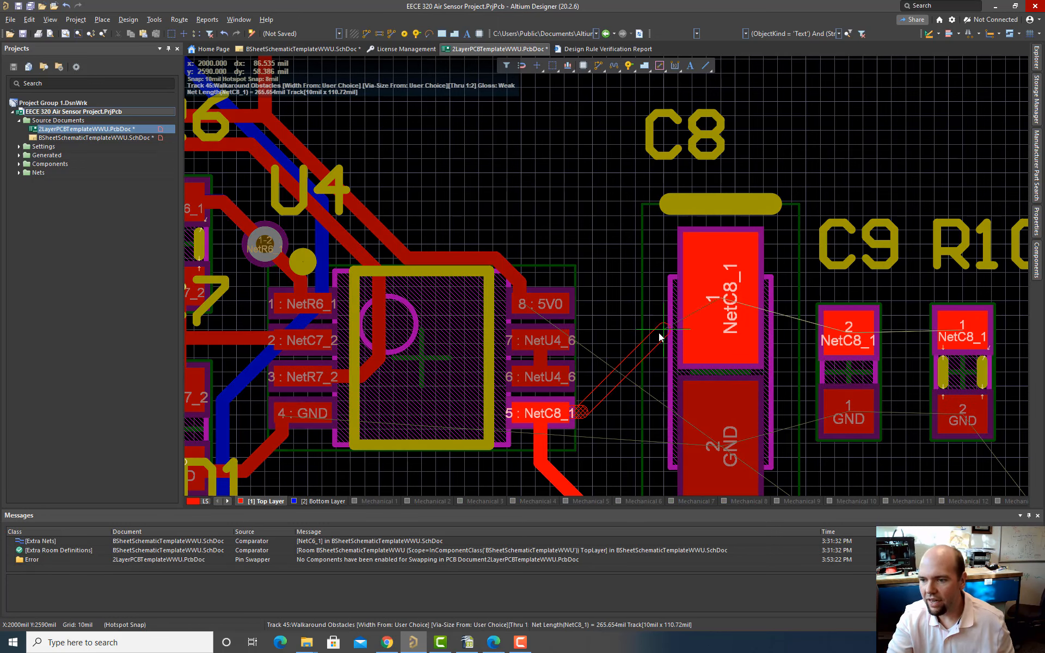
click(718, 301)
right_click(716, 299)
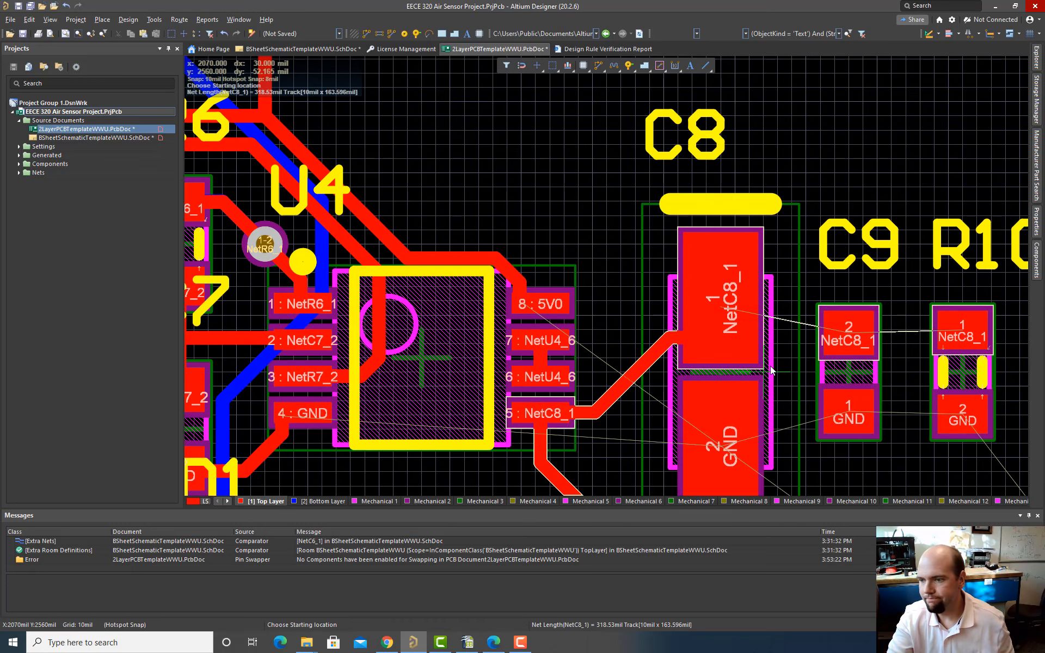
Step: Extend NetC8_1 from pad 1 of C8 through pad 2 of C9 to pad 1 of R10 with a 10 mil track
click(726, 311)
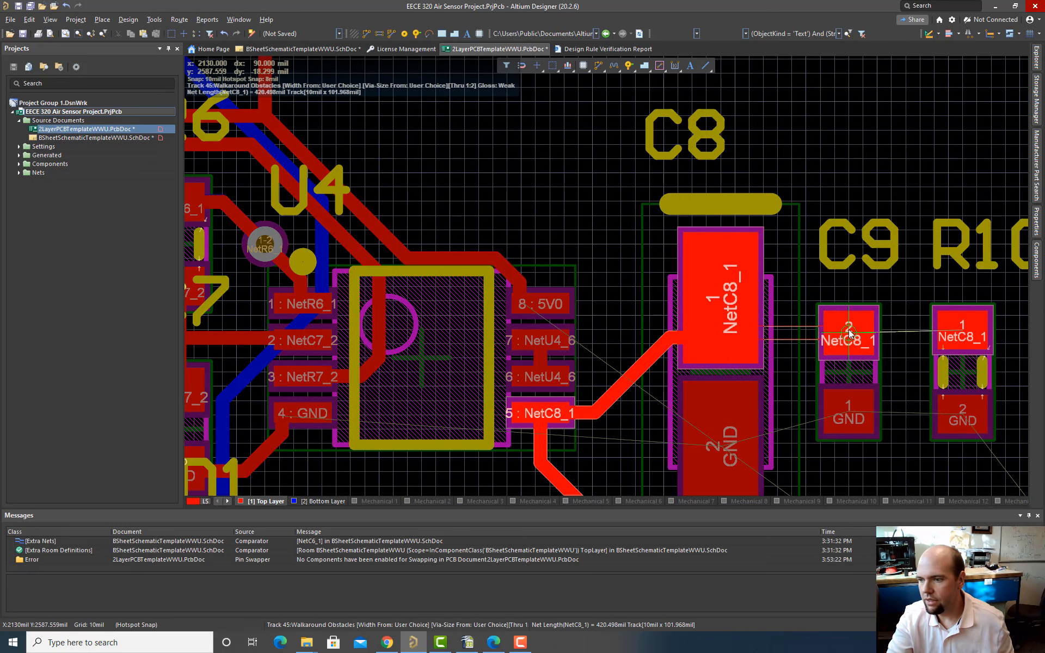
click(958, 325)
right_click(959, 327)
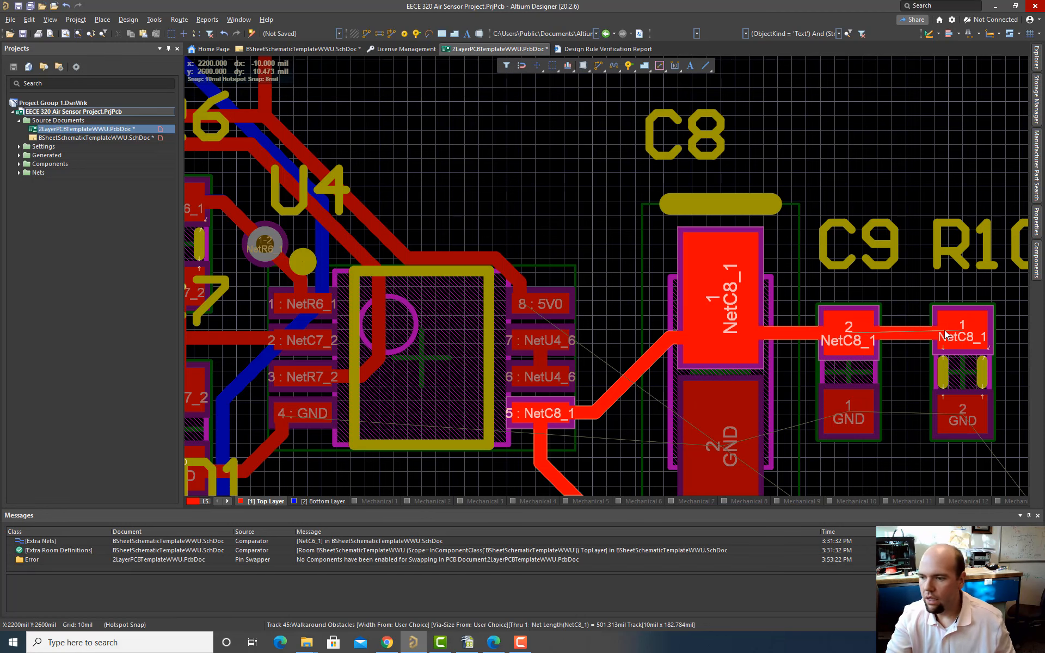
Step: Route GND on the top layer from pad 2 of R10 through pad 1 of C9 to pad 2 of C8 with a 16 mil track
ctrl+scroll(849, 421, down, 2)
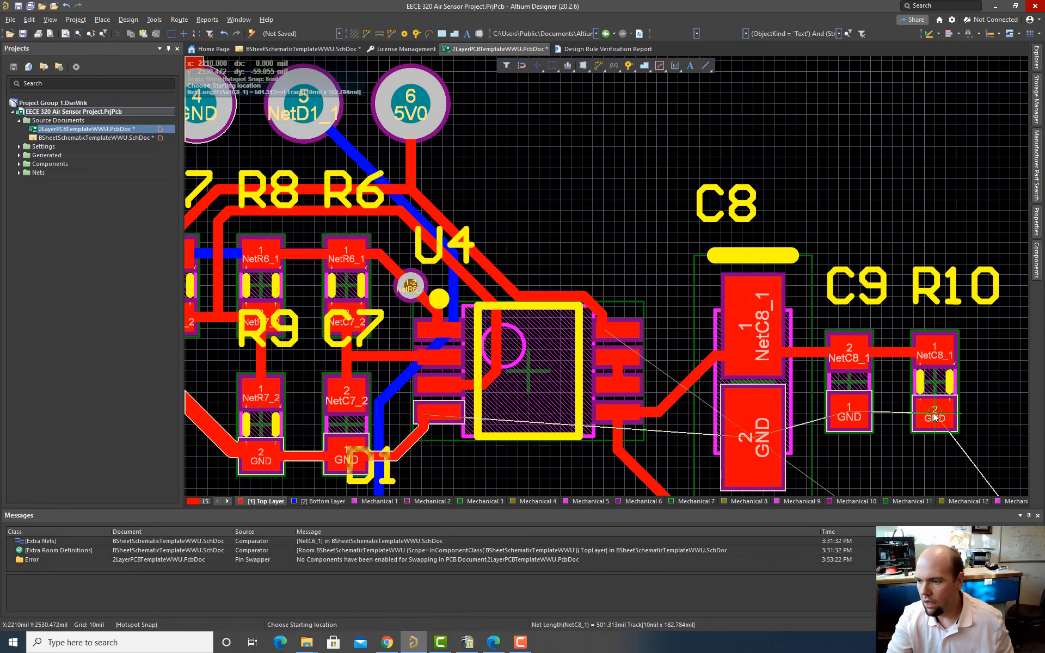
click(934, 416)
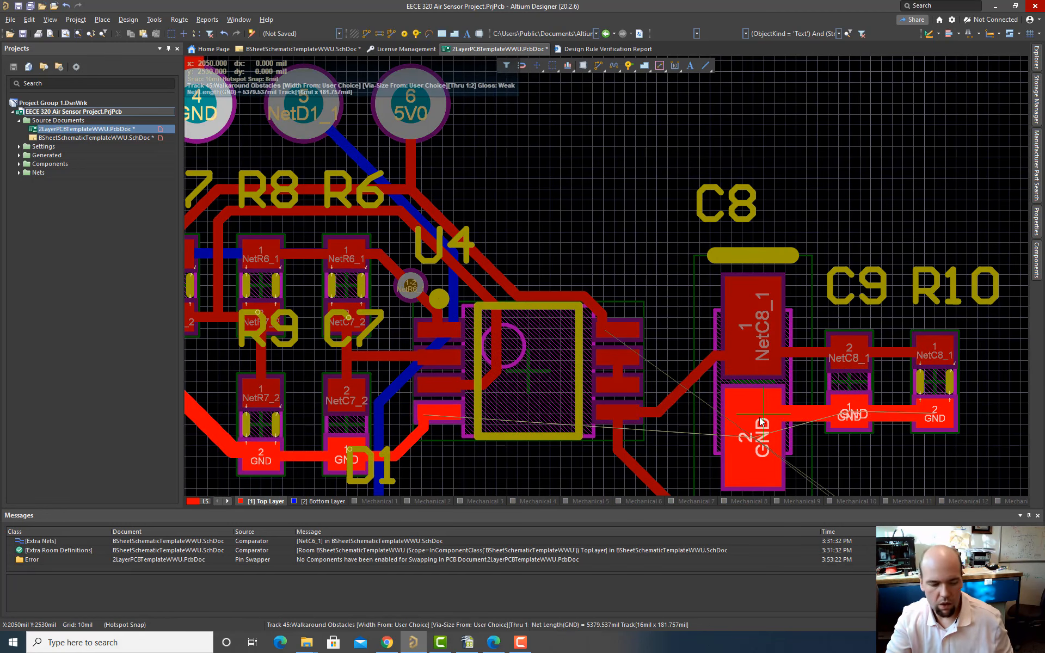
click(761, 422)
Step: Examine the remaining unrouted GND and 5V0 connections between U4, C8, C9 and the power supply parts
ctrl+scroll(697, 358, up, 2)
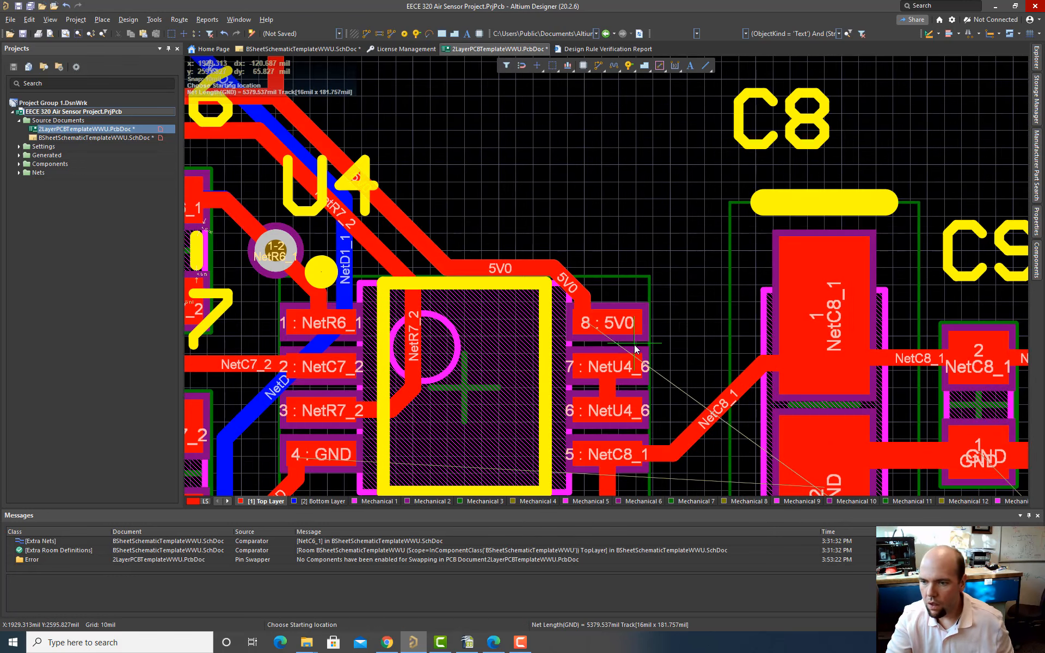
ctrl+scroll(698, 358, down, 1)
right_drag(671, 347, 463, 225)
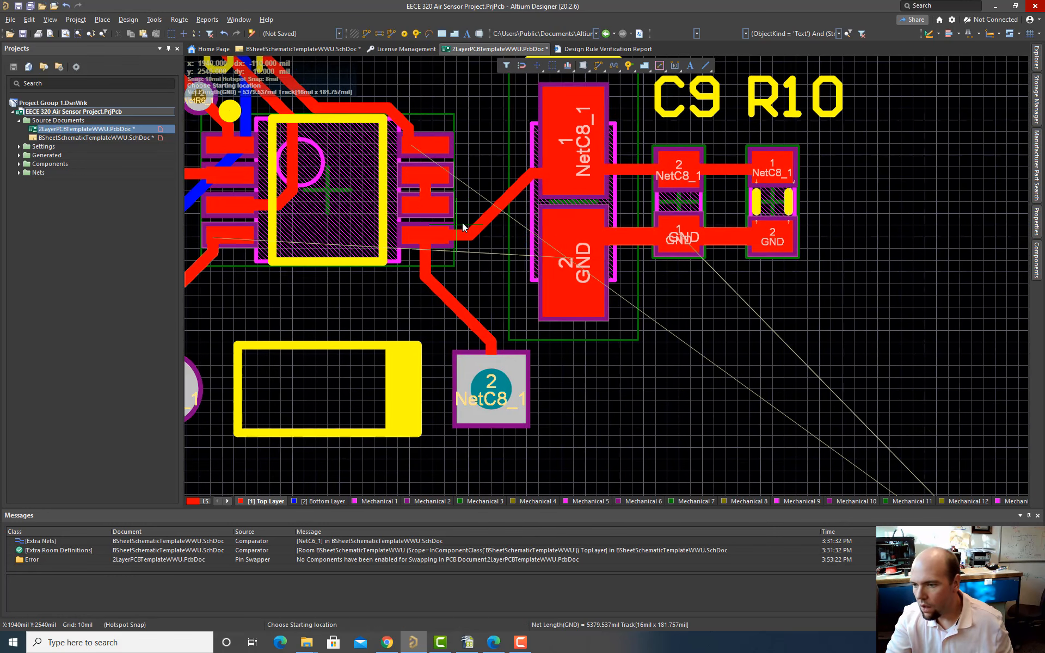
right_drag(550, 271, 527, 226)
ctrl+scroll(632, 324, down, 2)
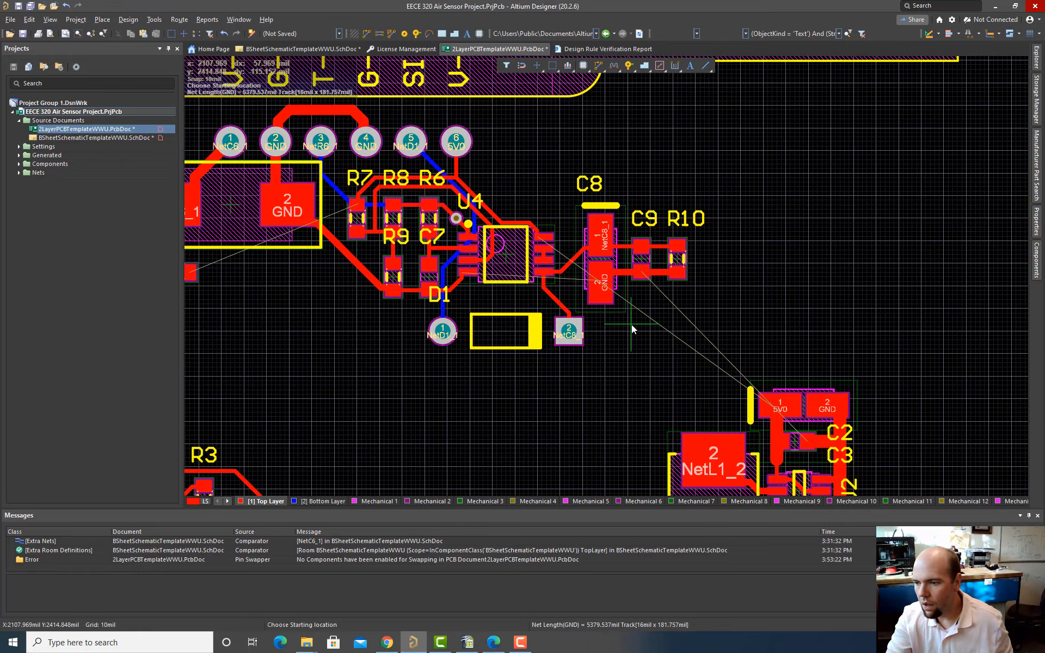
ctrl+scroll(590, 334, up, 3)
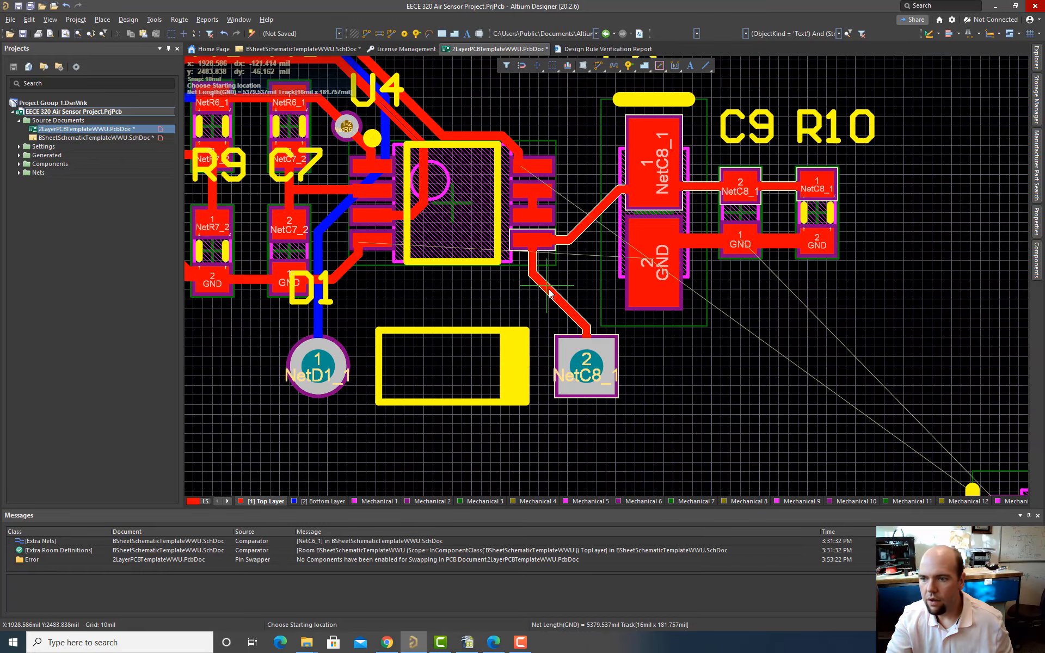
ctrl+scroll(551, 267, up, 2)
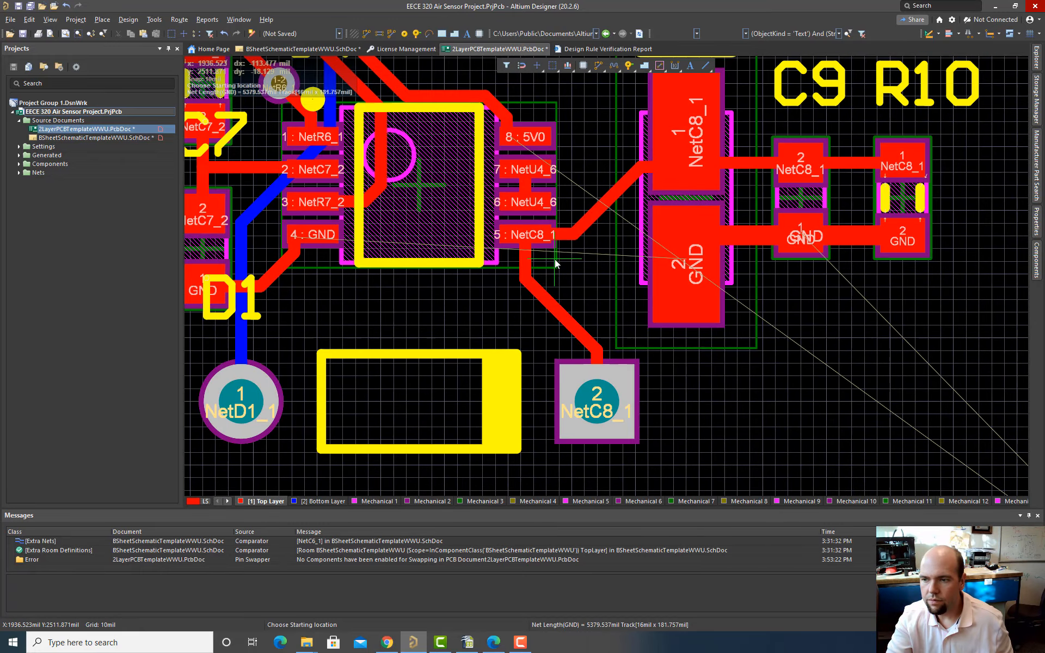
ctrl+scroll(555, 260, down, 1)
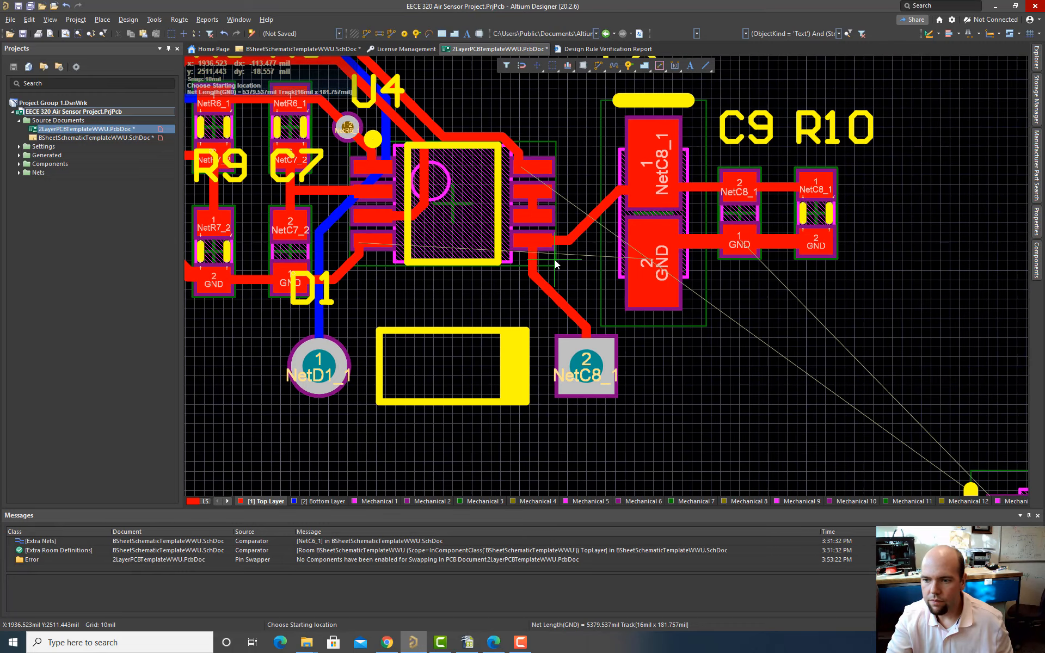
ctrl+scroll(555, 260, up, 2)
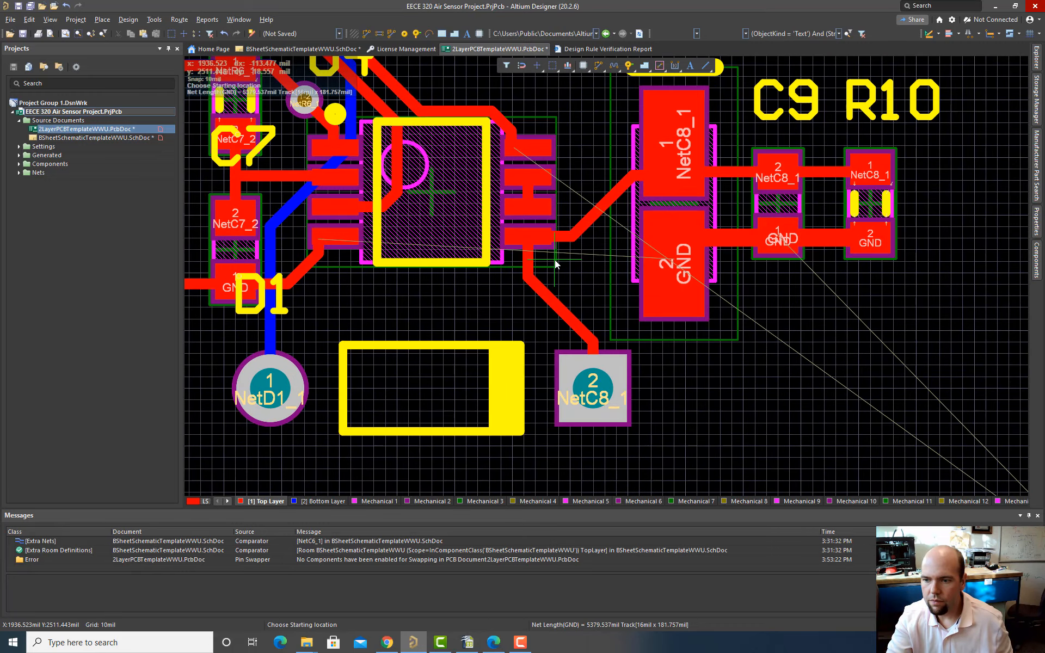
Step: Examine the placement of D1 below U4 and its connections to the air sensor pins and C8
ctrl+scroll(554, 260, down, 1)
ctrl+scroll(554, 260, down, 1)
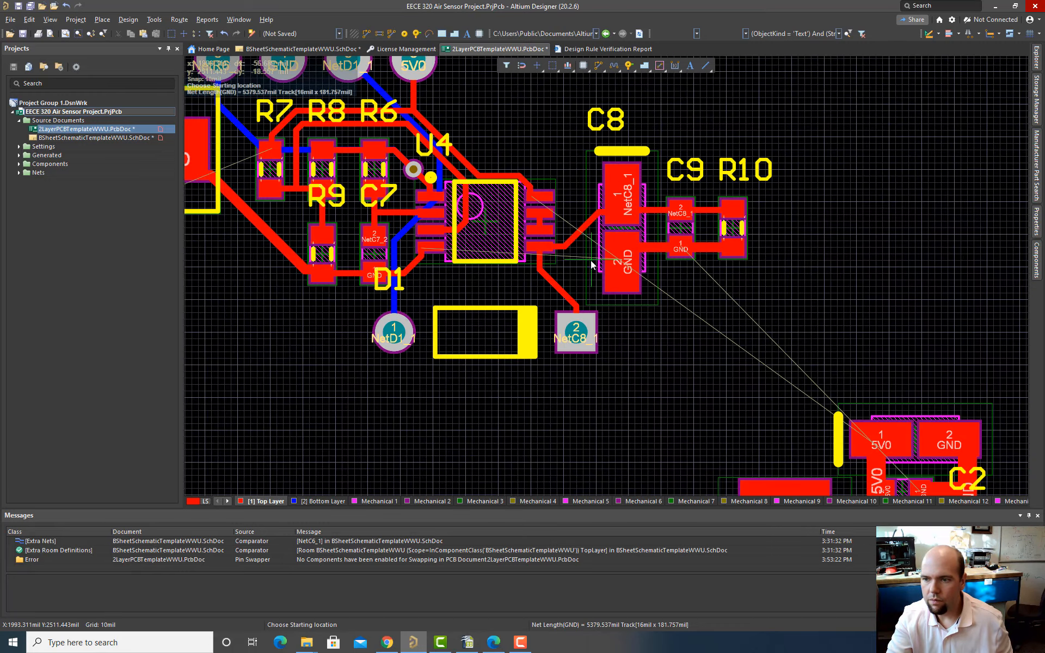
ctrl+scroll(482, 261, up, 2)
ctrl+scroll(481, 267, up, 2)
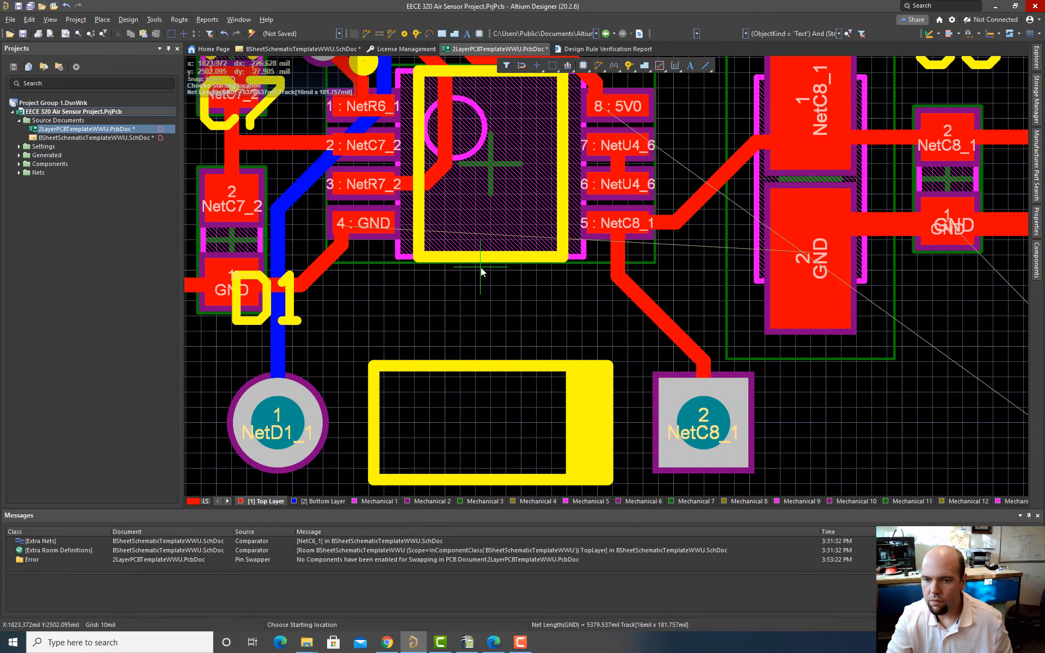
ctrl+scroll(482, 274, down, 1)
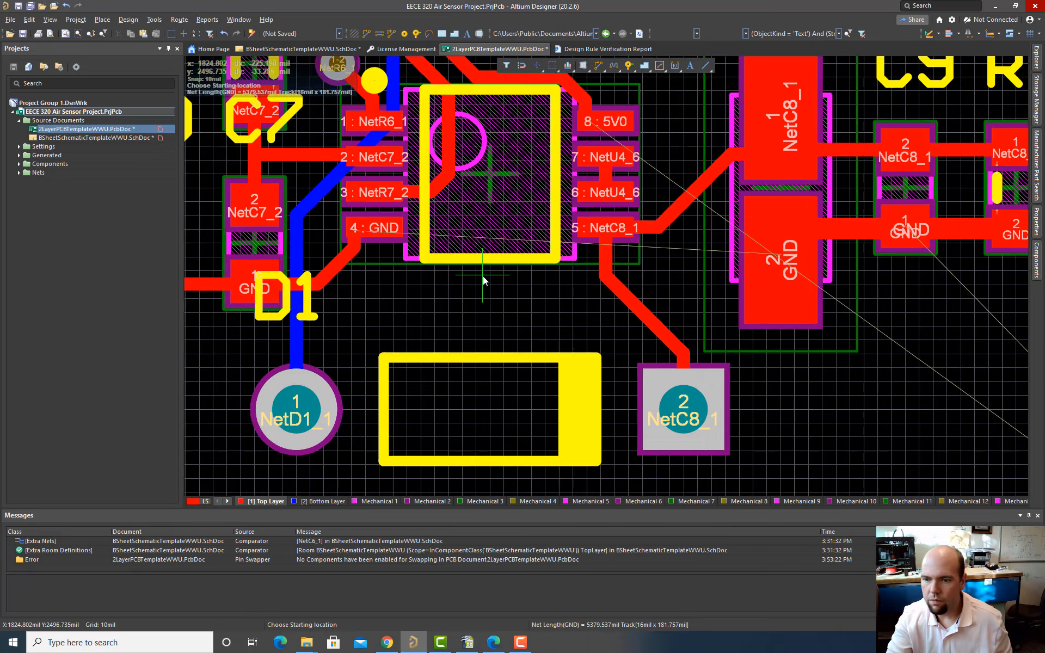
ctrl+scroll(482, 276, down, 1)
ctrl+scroll(484, 276, down, 1)
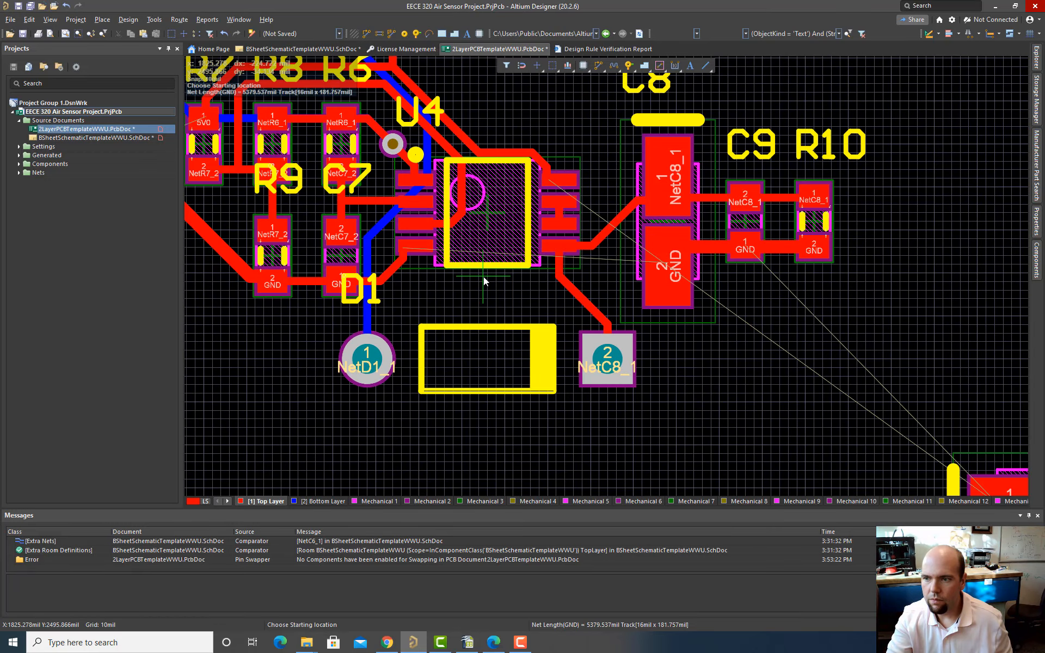
ctrl+scroll(483, 276, down, 1)
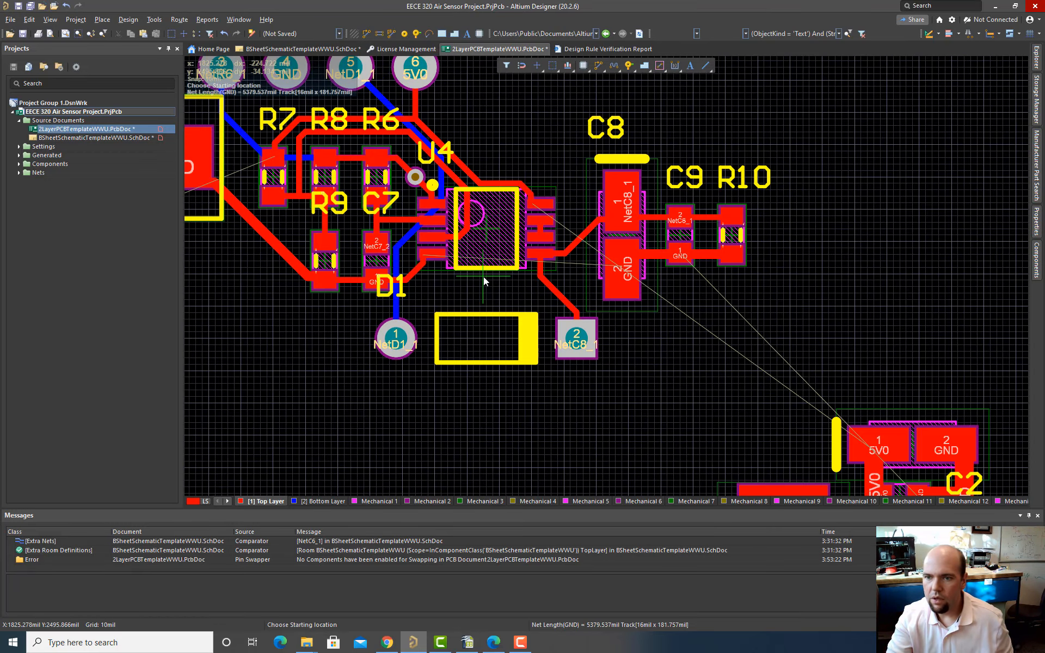
ctrl+scroll(484, 277, up, 1)
ctrl+scroll(483, 276, down, 2)
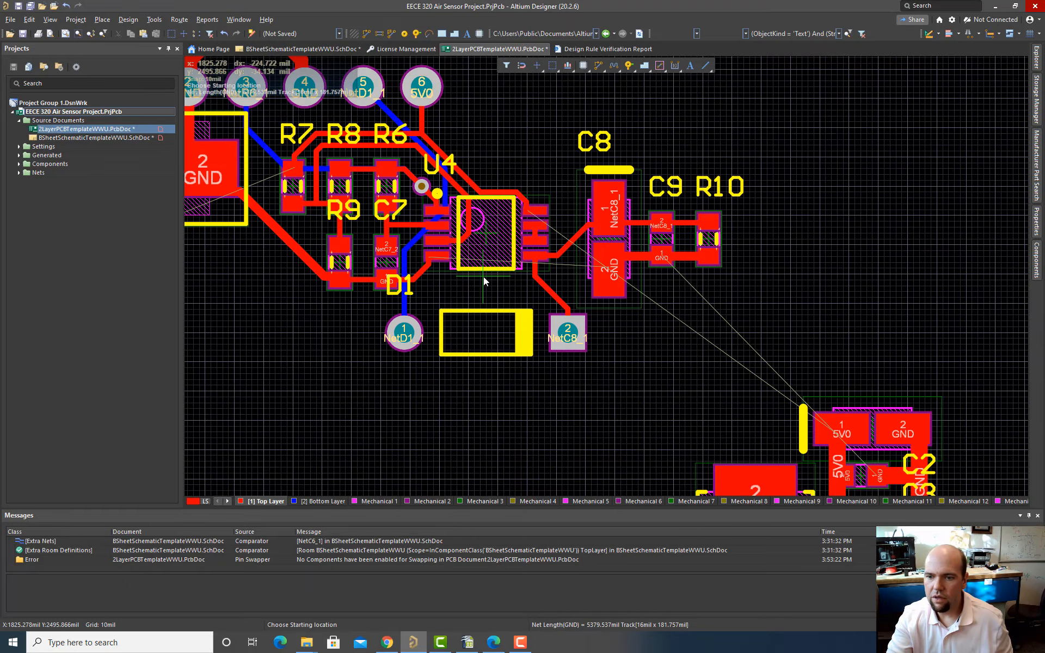
scroll(484, 277, up, 3)
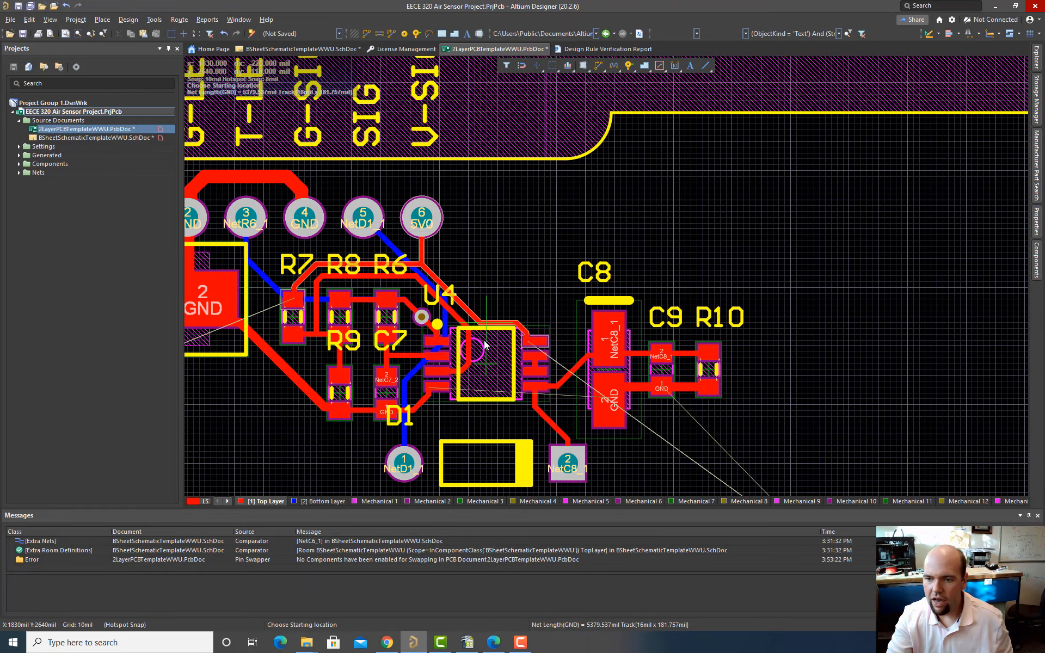
Step: Un-route the component D1 and move it above C8, beside pin 6 of the air sensor U3
right_click(425, 436)
right_click(482, 462)
click(459, 455)
click(459, 455)
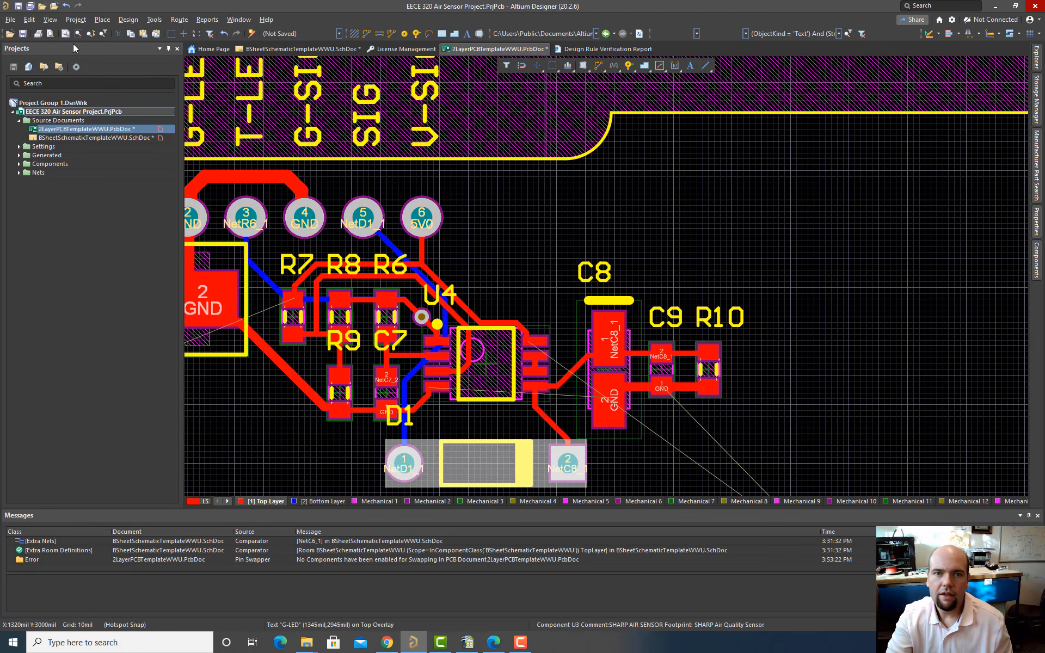
click(30, 20)
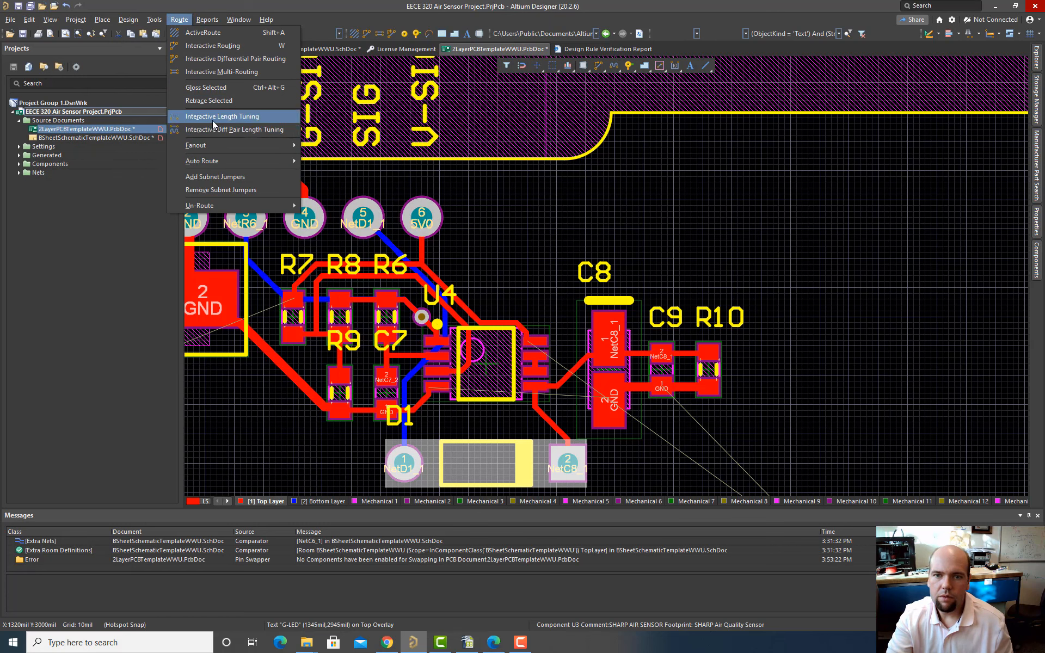
mouse_move(262, 206)
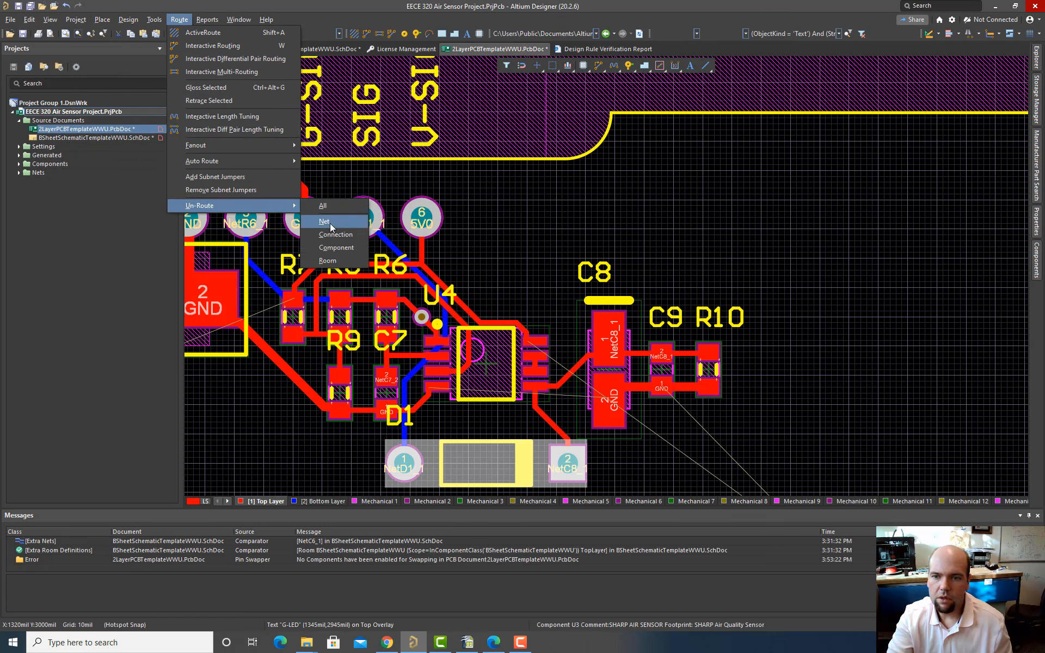
click(335, 248)
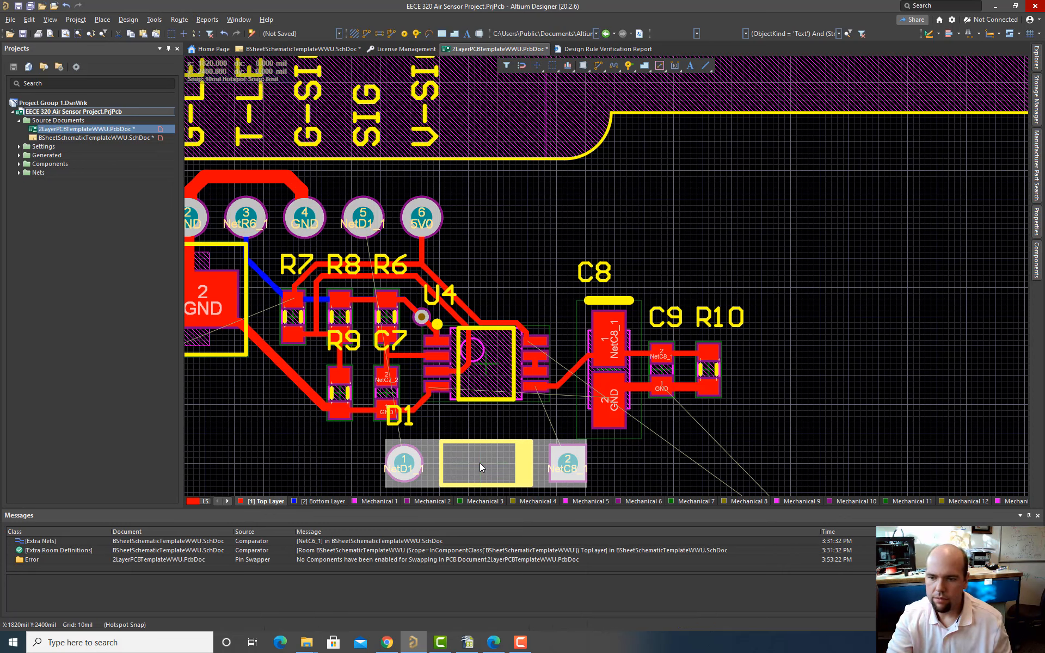
drag(479, 463, 562, 257)
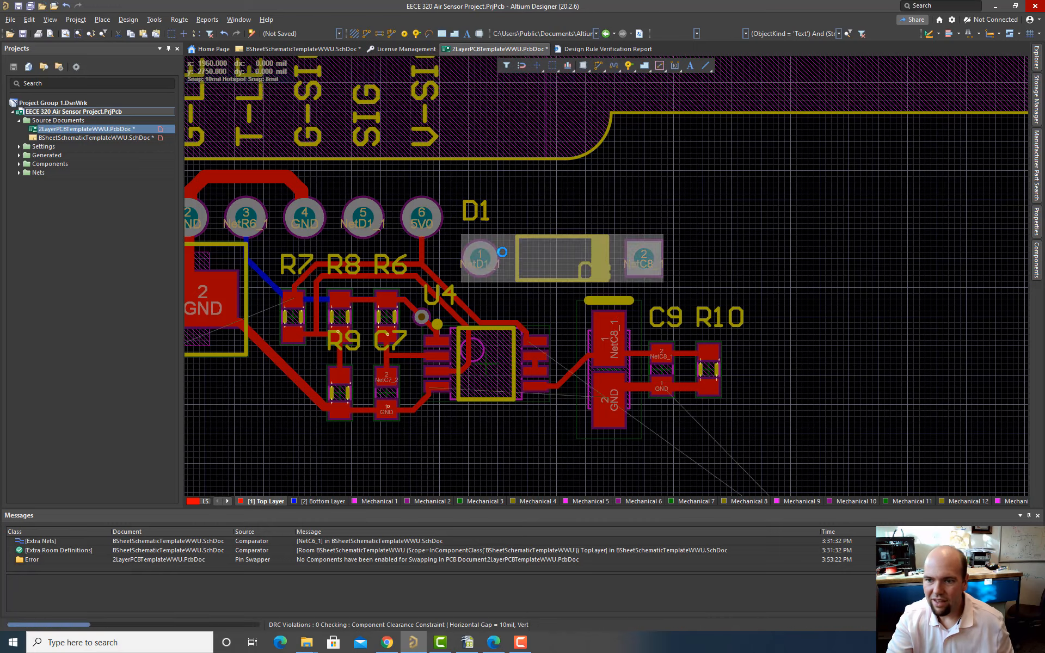
Step: Route NetD1_1 on the top layer from pin 5 of U3 around pin 6 to pad 1 of D1 with a 10 mil track
ctrl+scroll(500, 250, up, 2)
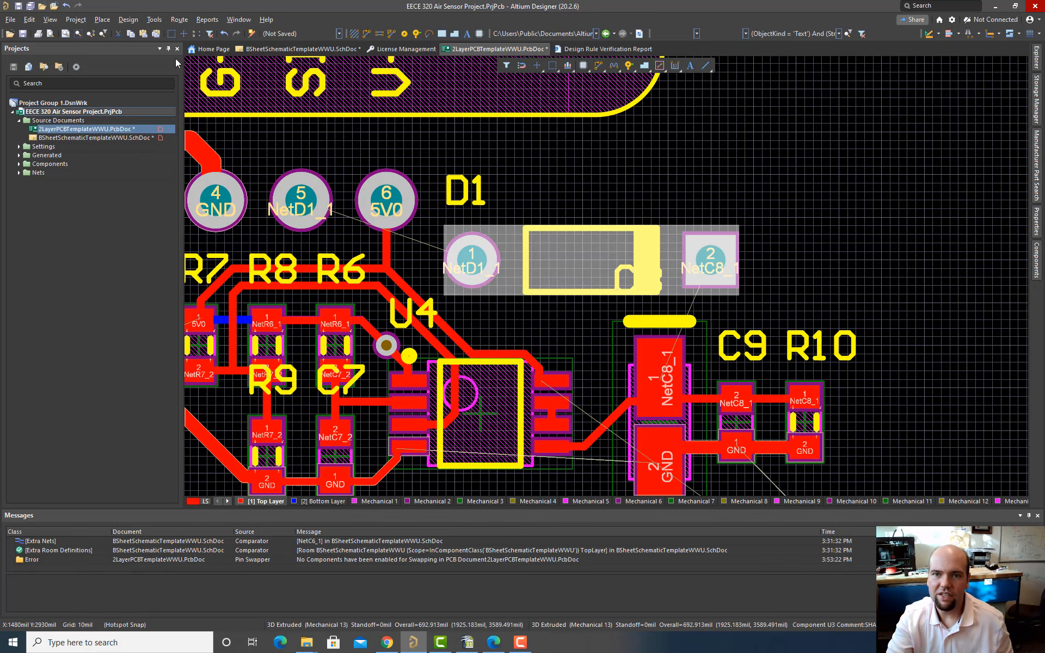
click(366, 33)
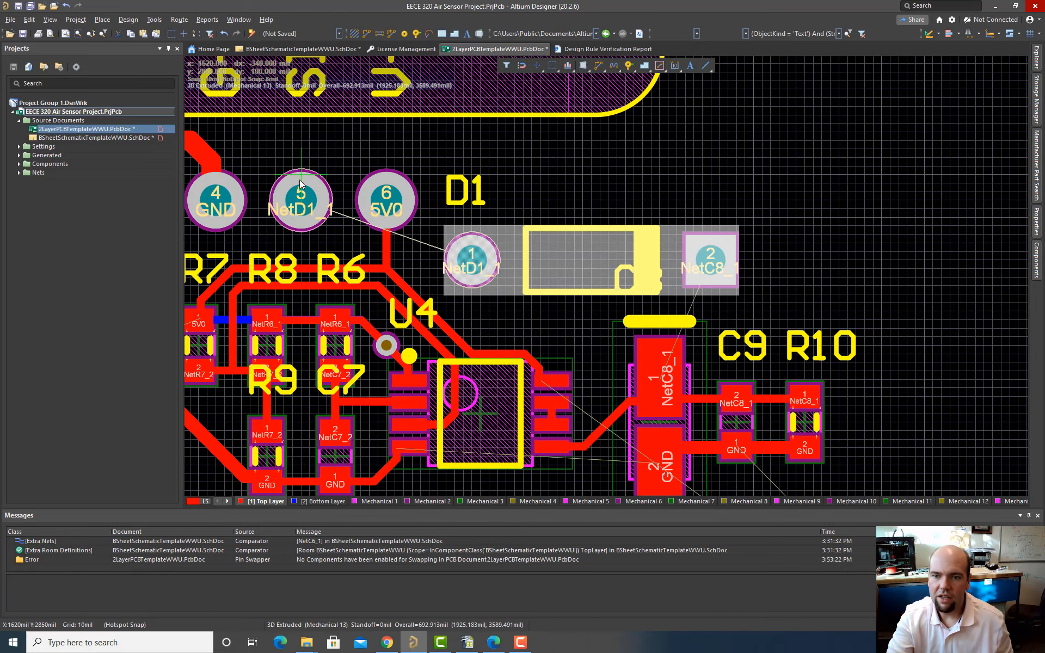
click(301, 198)
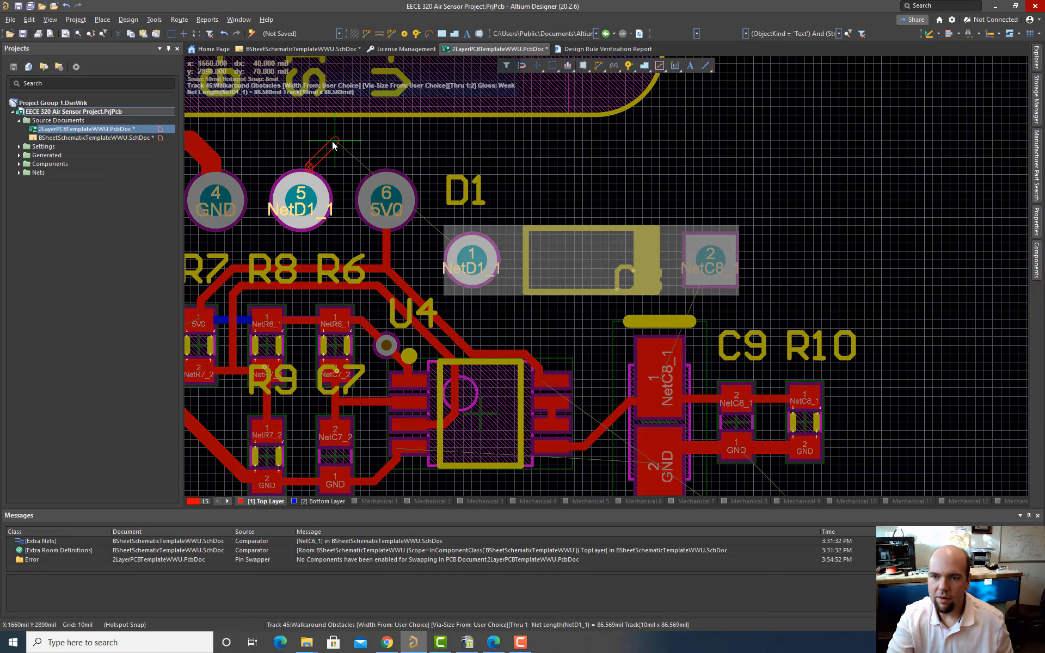
click(405, 151)
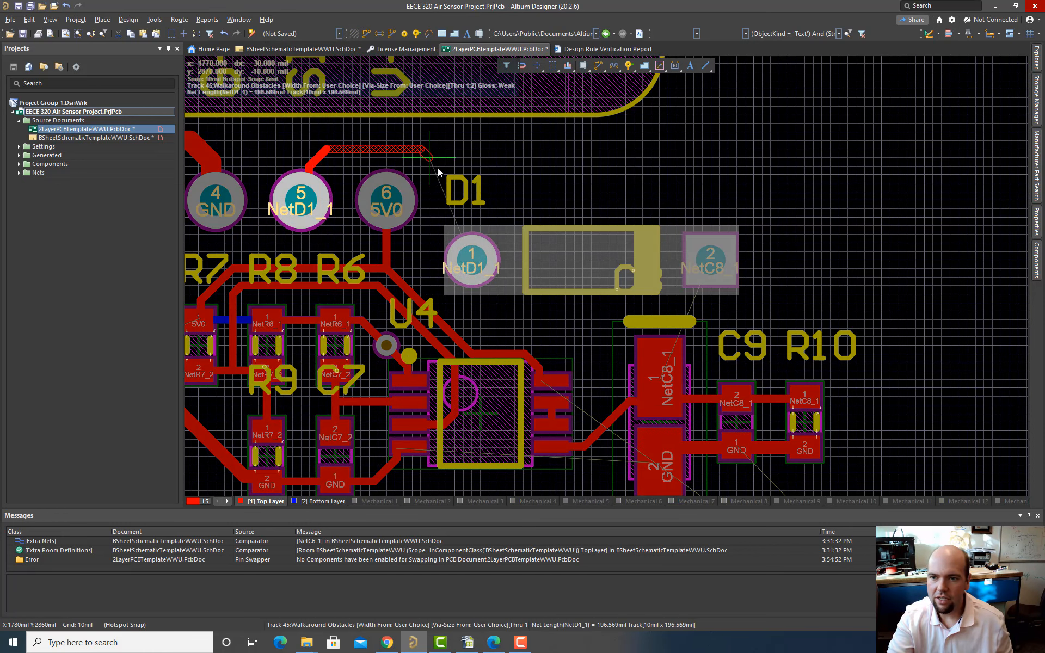
click(473, 269)
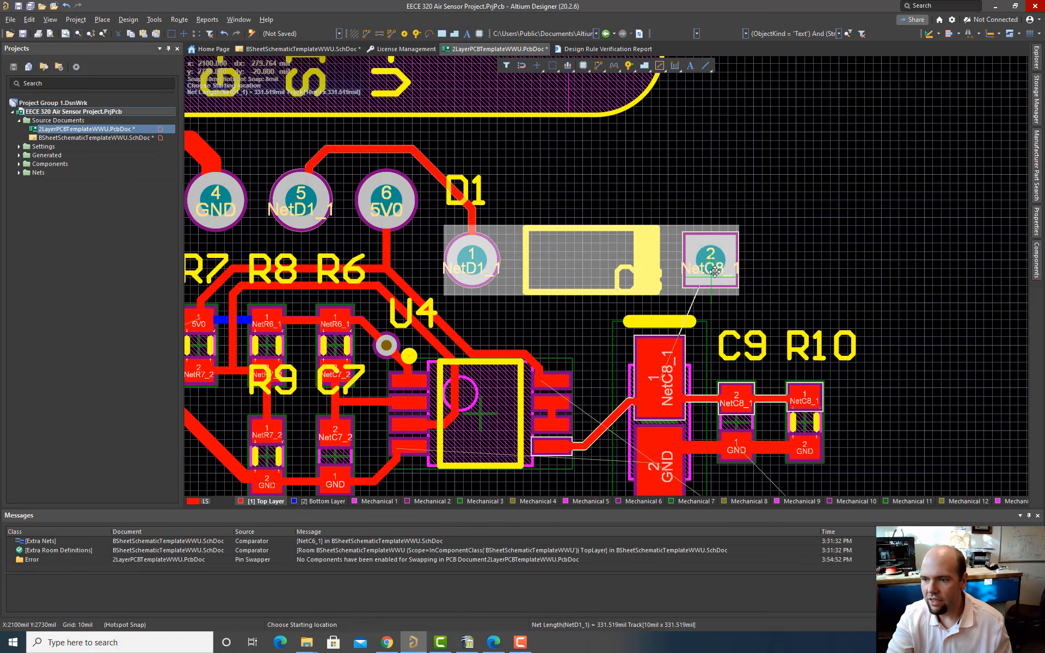
Step: Route NetC8_1 on the top layer from pad 2 of D1 to pad 1 of C8 with a 10 mil track
click(710, 265)
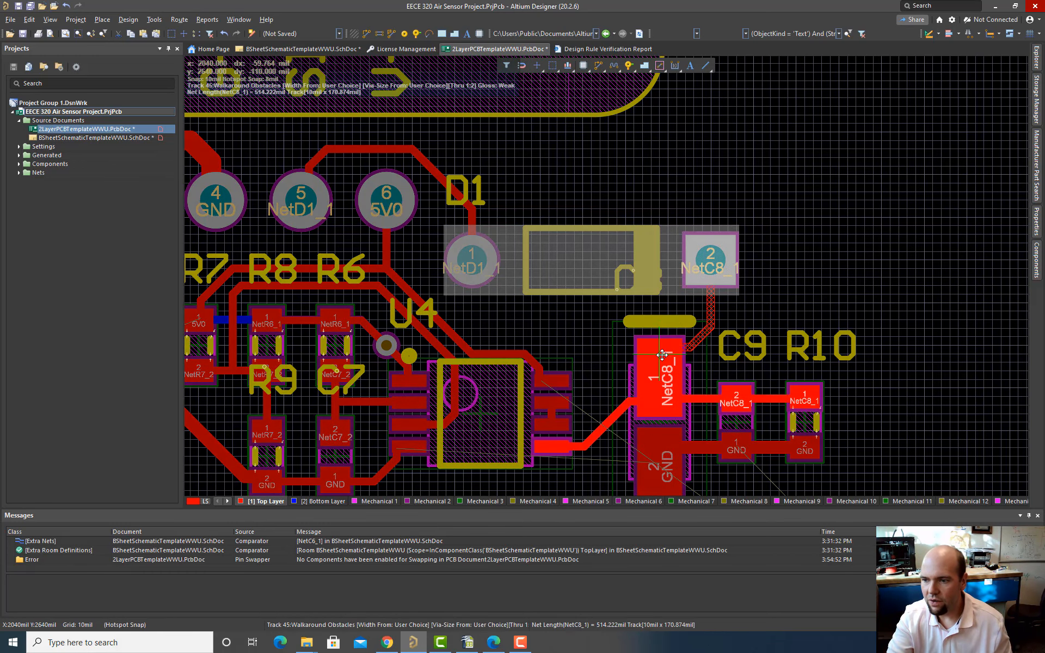
click(664, 342)
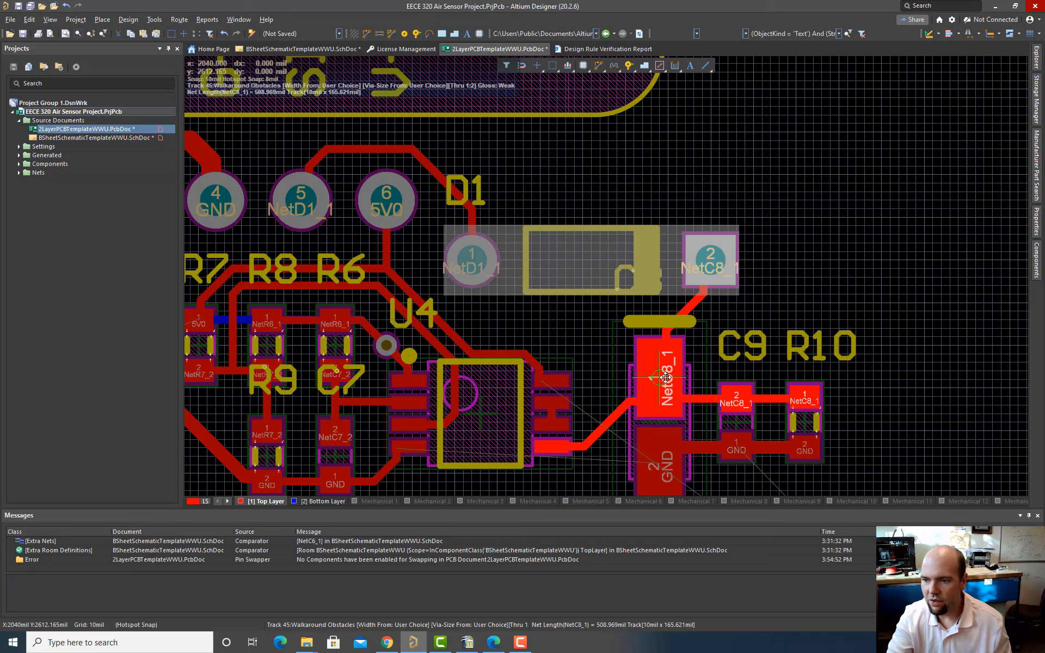
click(665, 377)
Step: Route GND on the top layer from pad 1 of C7 beneath U4 to pad 2 of C8 with a 10 mil track
ctrl+scroll(595, 360, down, 2)
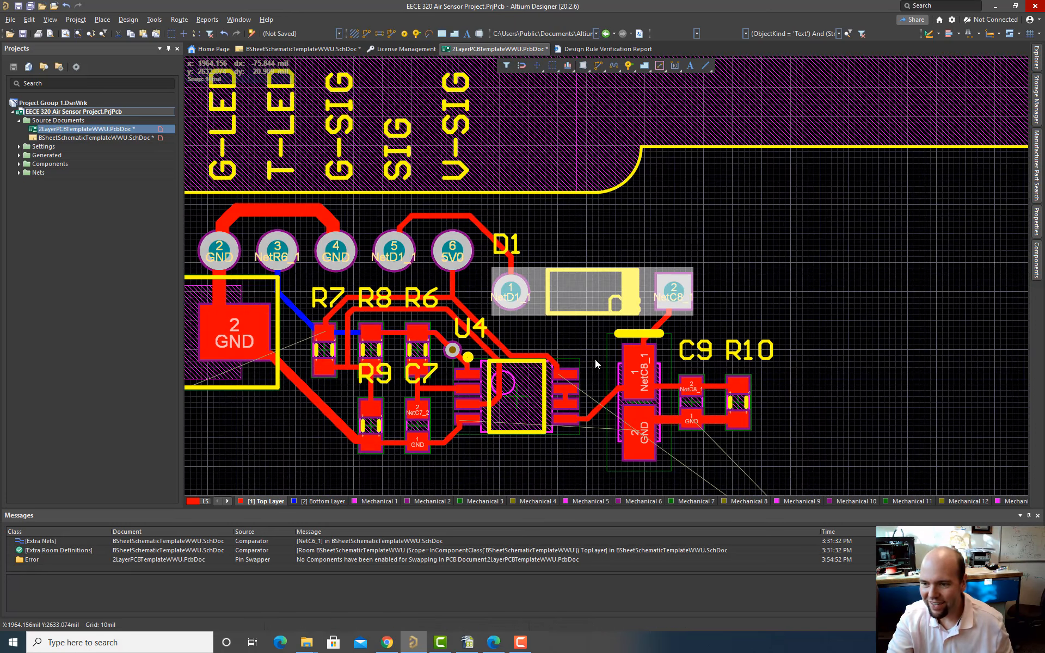
scroll(596, 359, down, 3)
ctrl+scroll(533, 269, up, 2)
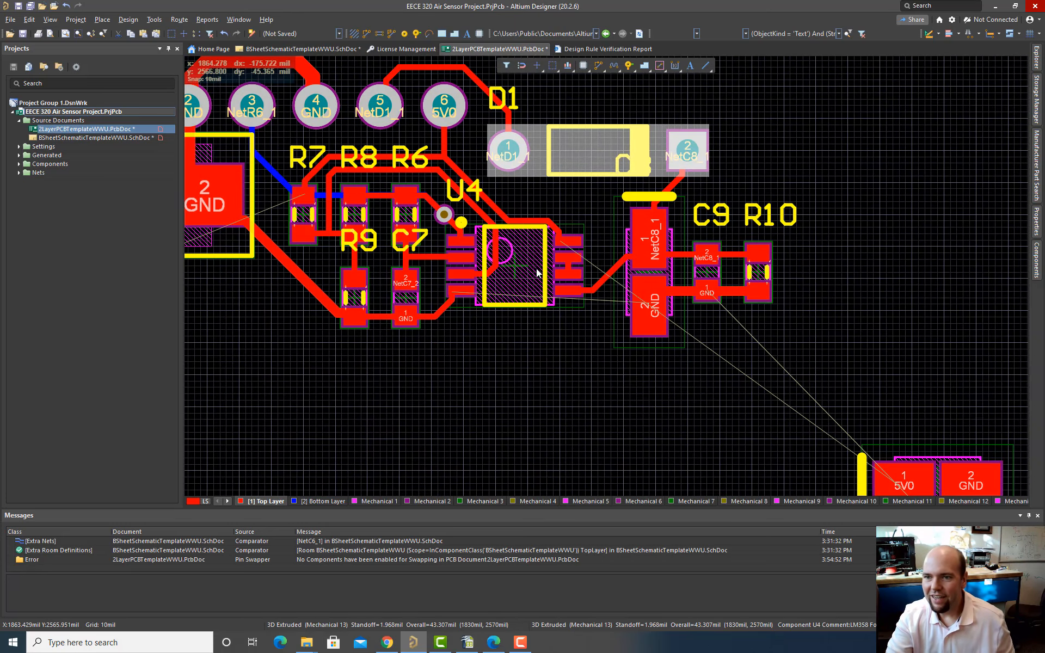
ctrl+scroll(537, 274, up, 1)
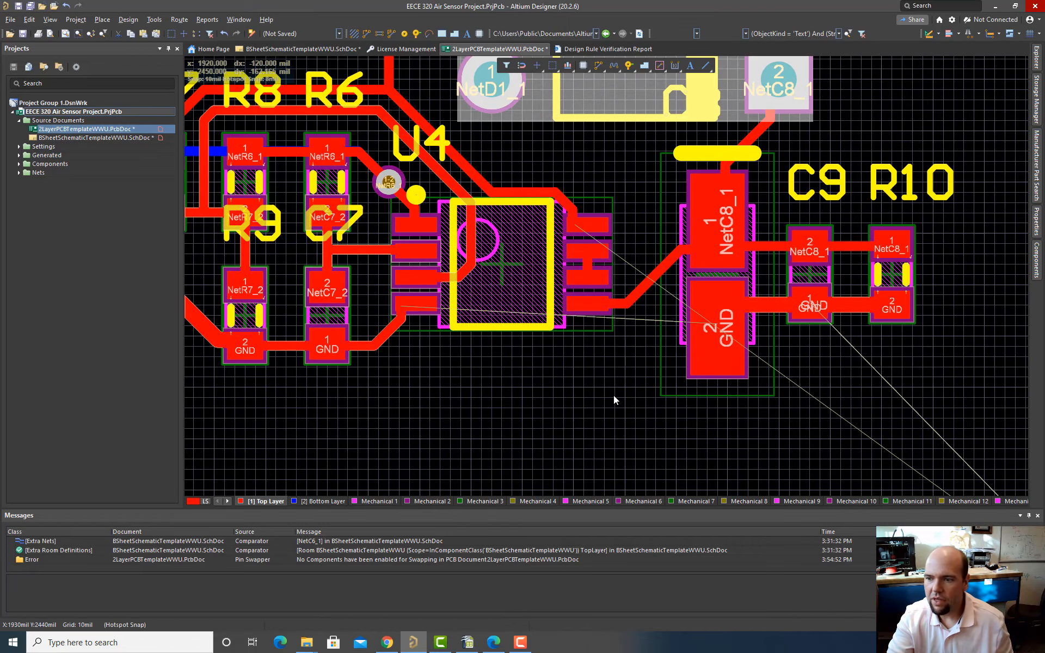
click(366, 34)
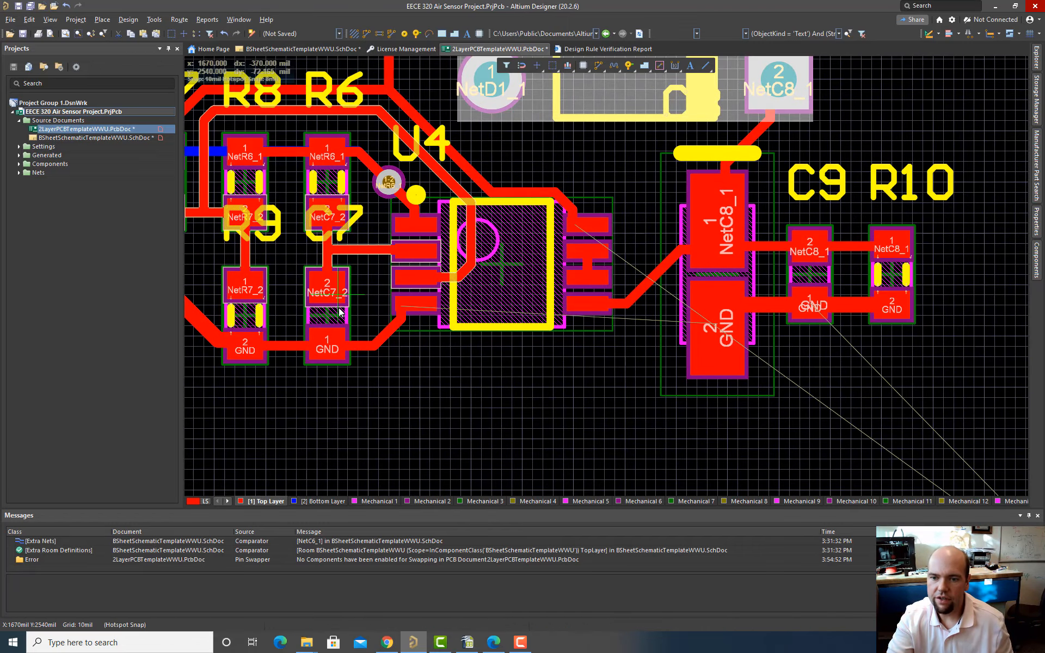
click(330, 347)
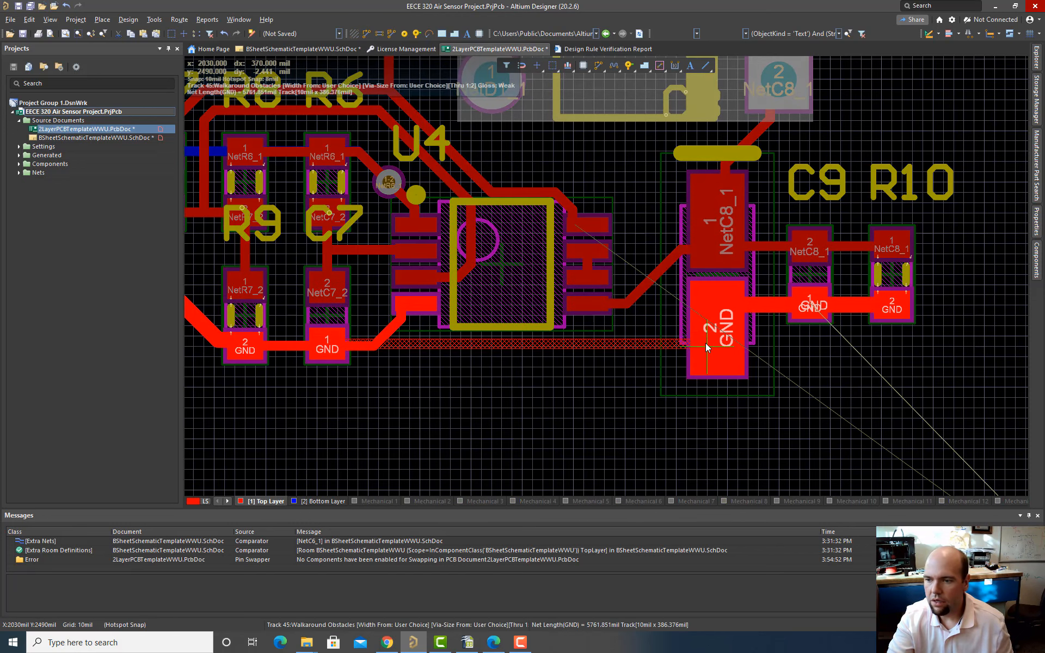
click(721, 346)
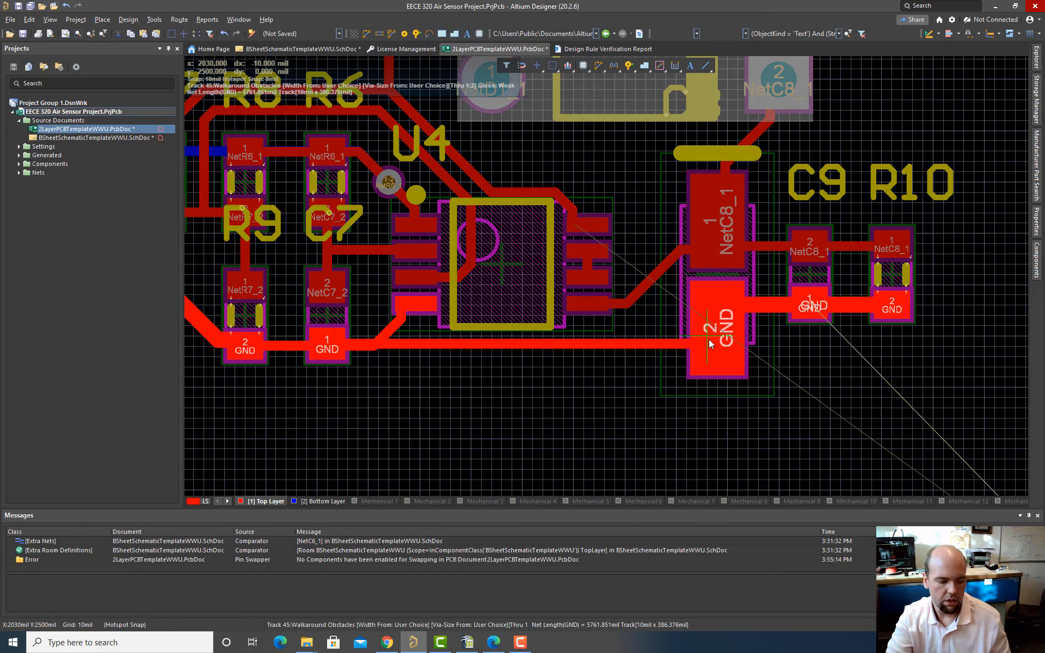
key(Escape)
key(Escape)
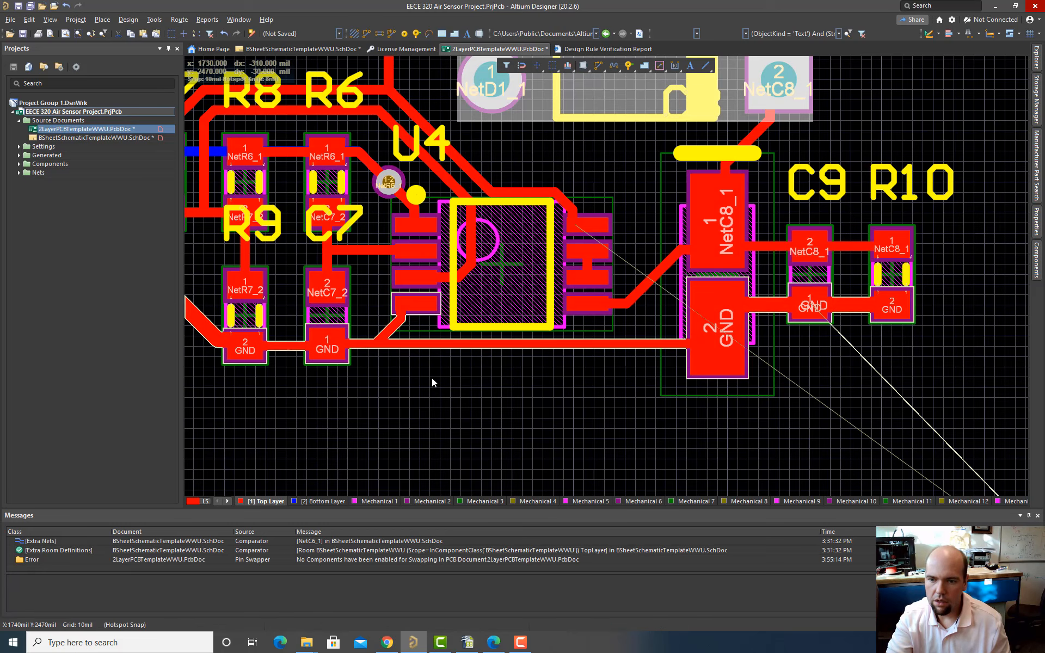
Step: Examine the routed air sensor circuit and the unrouted connections from R5, R7, U4 and C9
ctrl+scroll(432, 379, down, 3)
ctrl+scroll(504, 362, down, 1)
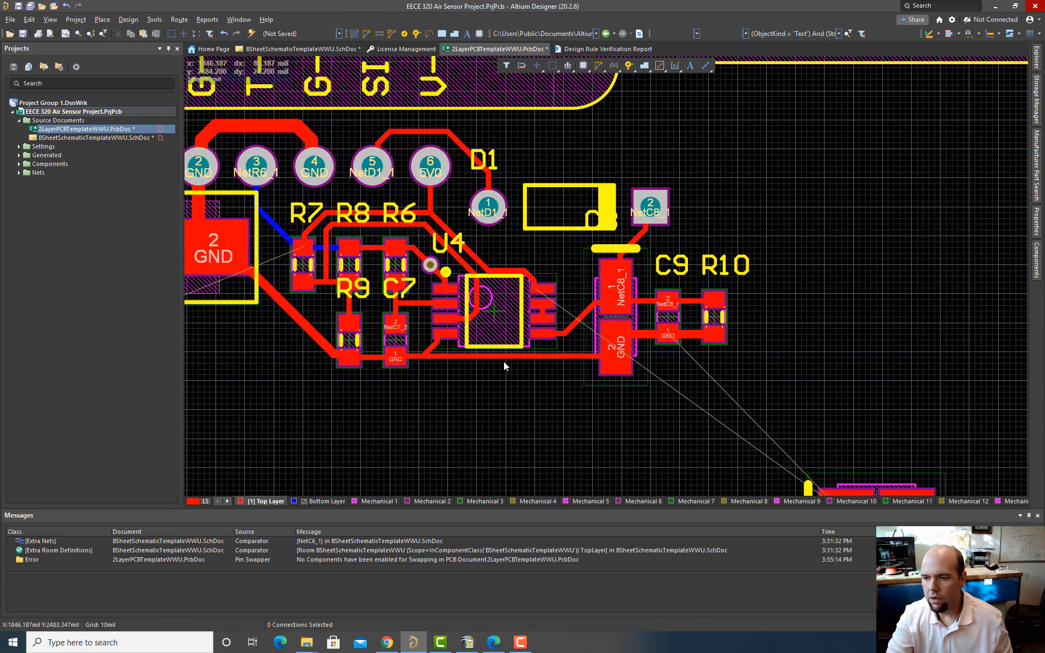
ctrl+scroll(504, 362, down, 1)
ctrl+scroll(504, 362, down, 1)
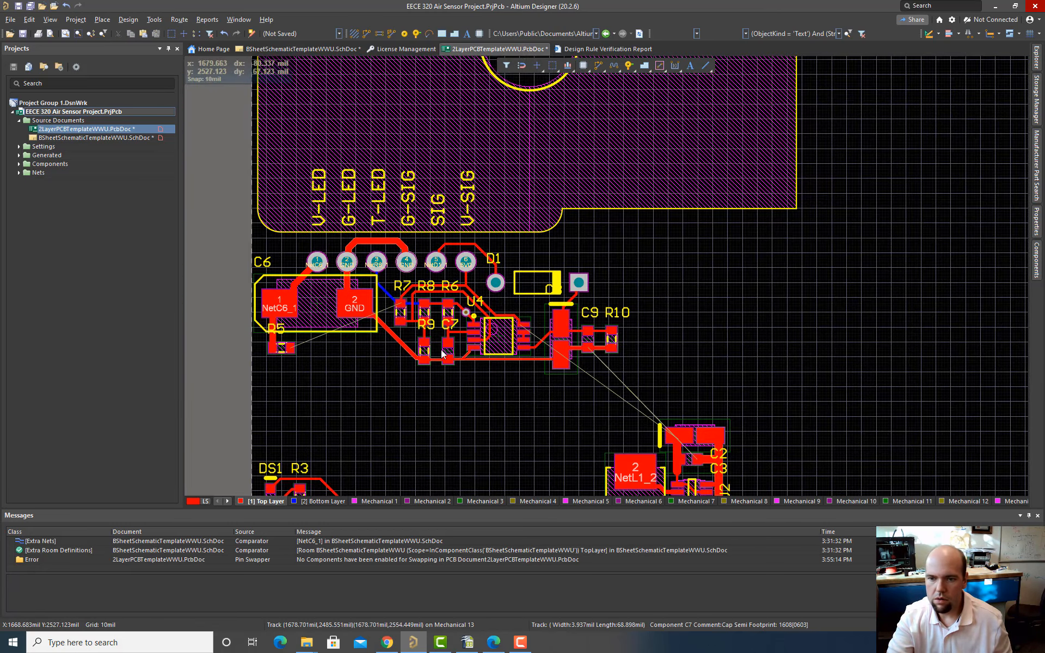
ctrl+scroll(442, 355, up, 3)
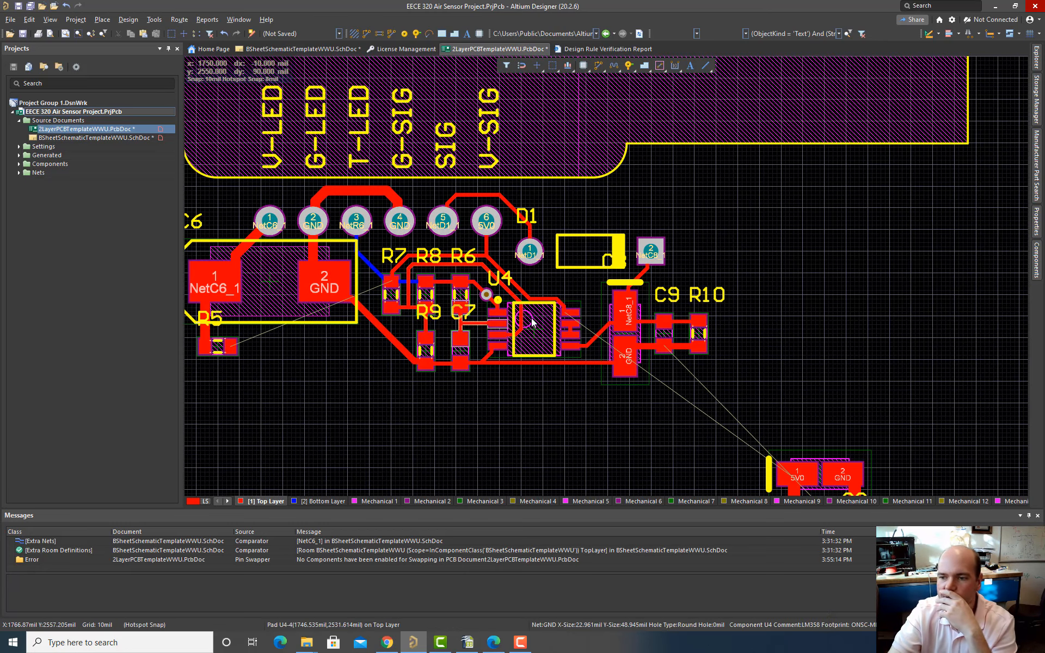
mouse_move(541, 310)
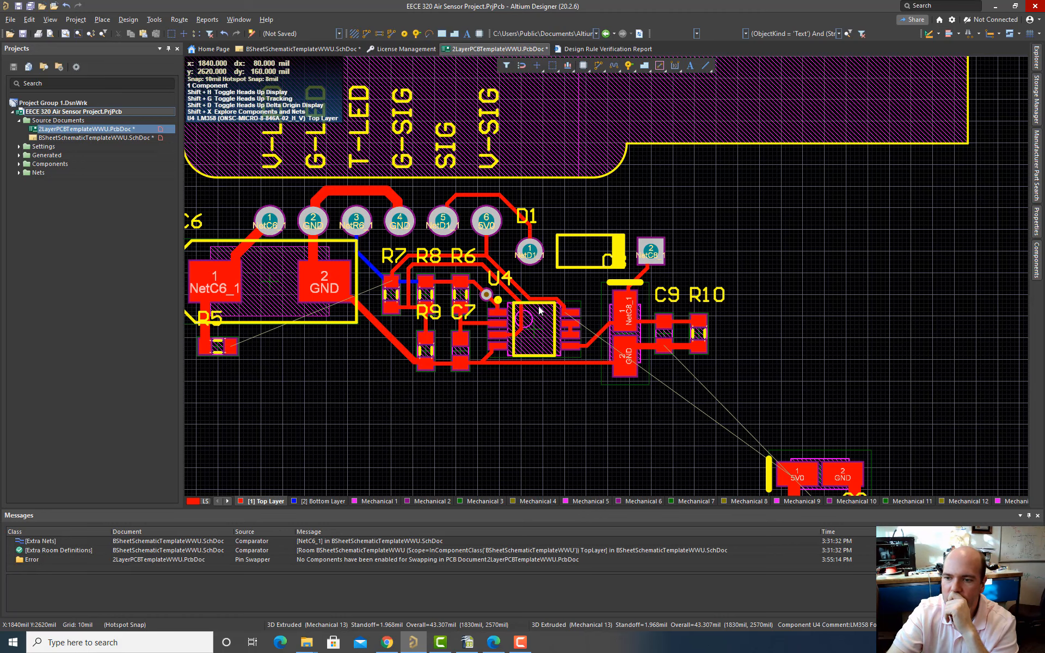
scroll(537, 316, down, 2)
scroll(537, 316, up, 3)
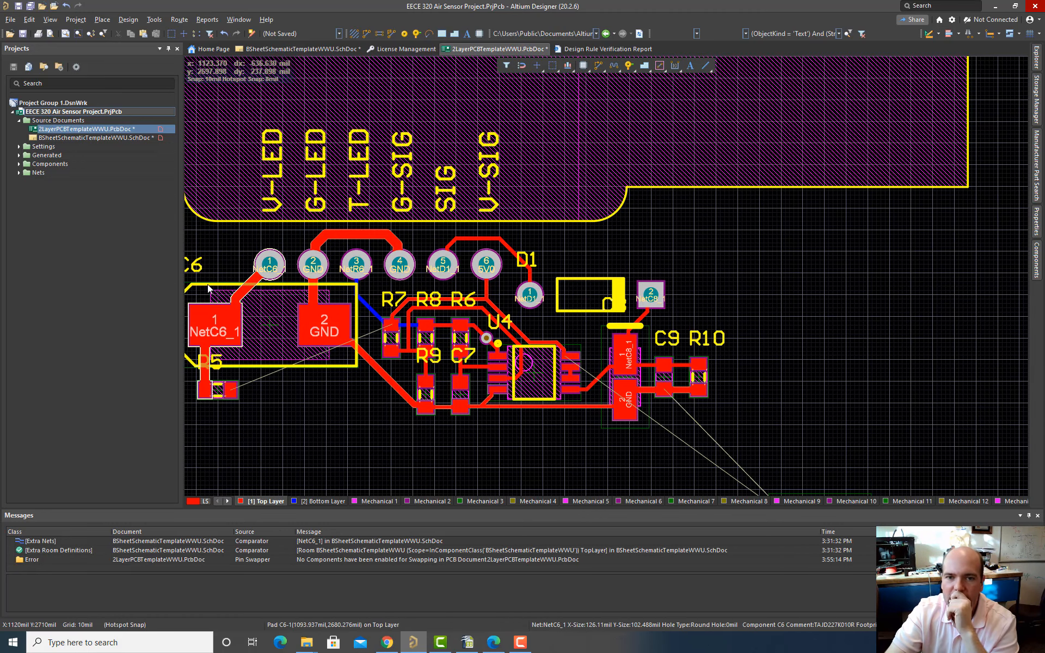
Step: Save all the open project documents
click(10, 19)
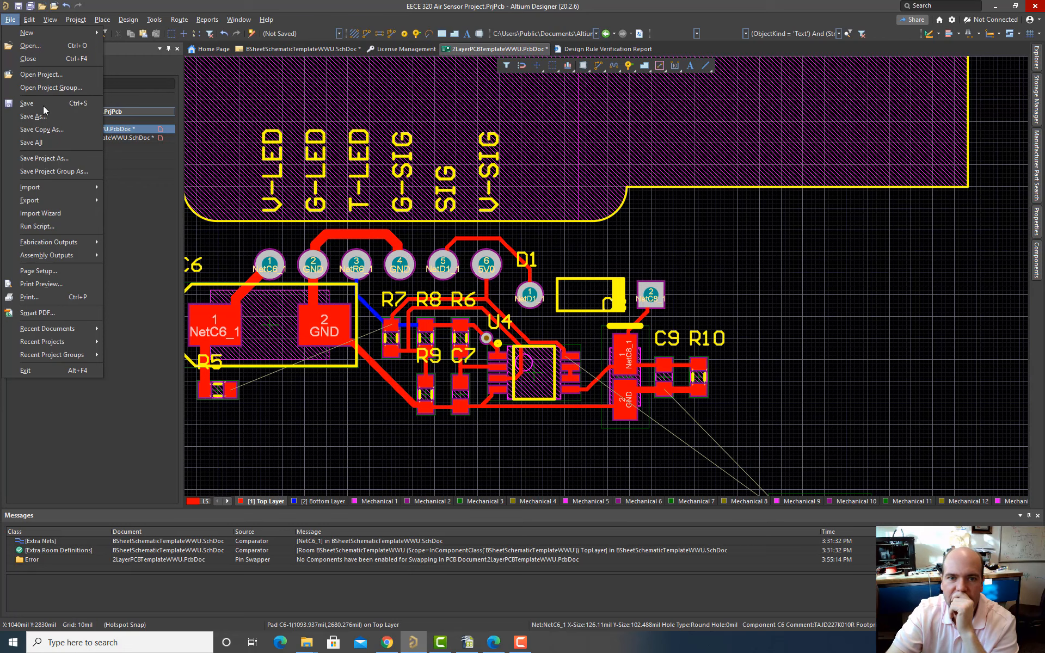
click(57, 142)
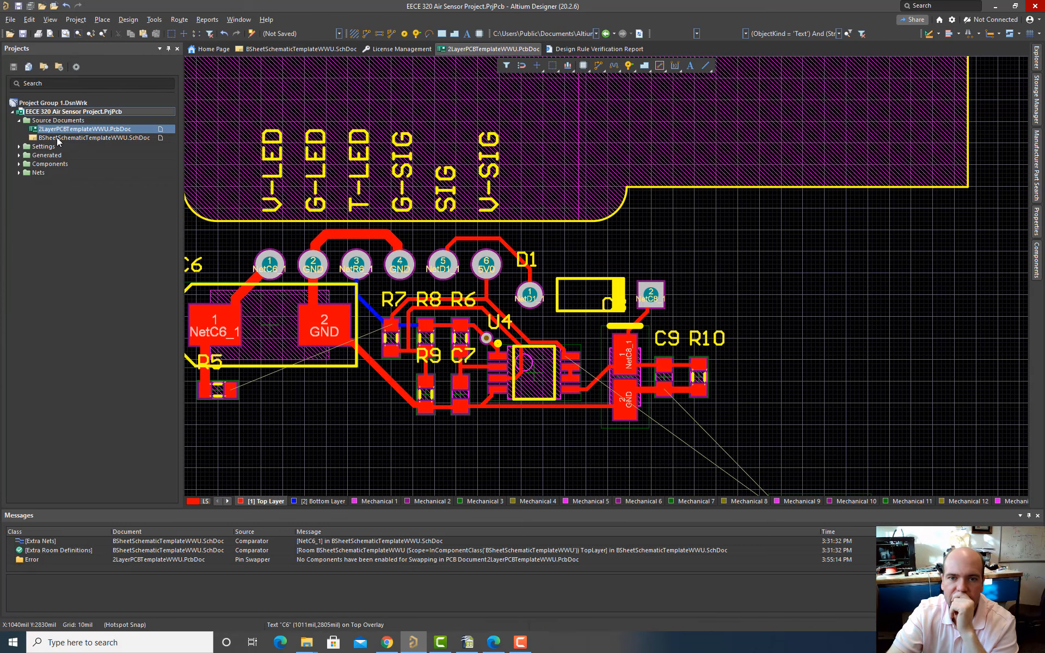
Step: Open the schematic BSheetSchematicTemplateWWU.SchDoc and review the air sensor U3 and the U4A and U4B op-amp circuits
double_click(58, 139)
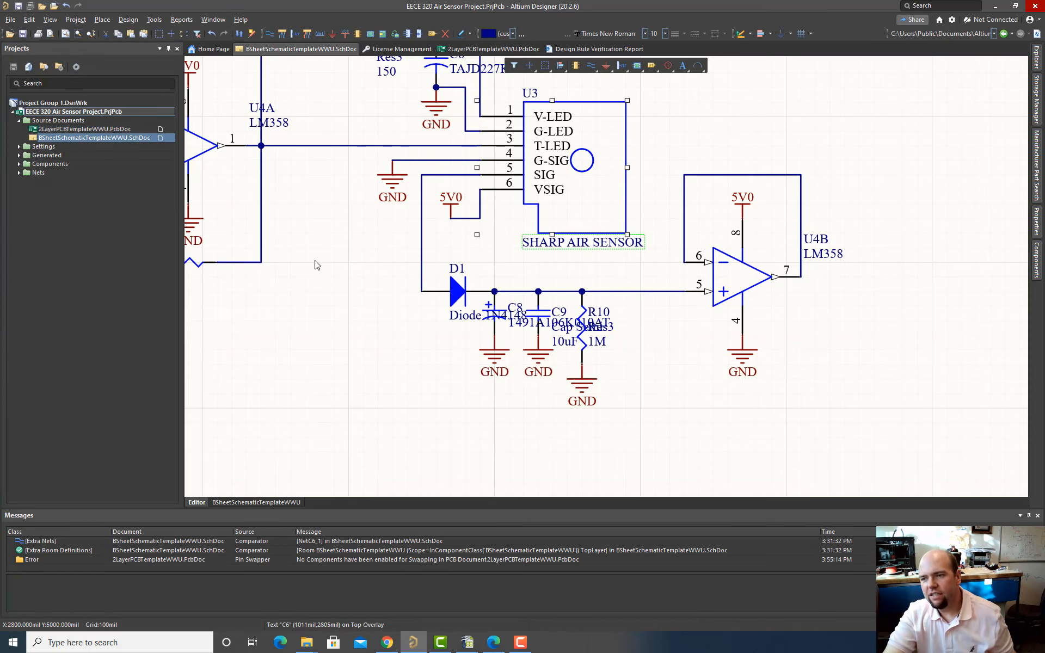
ctrl+scroll(315, 262, down, 2)
right_drag(295, 288, 455, 336)
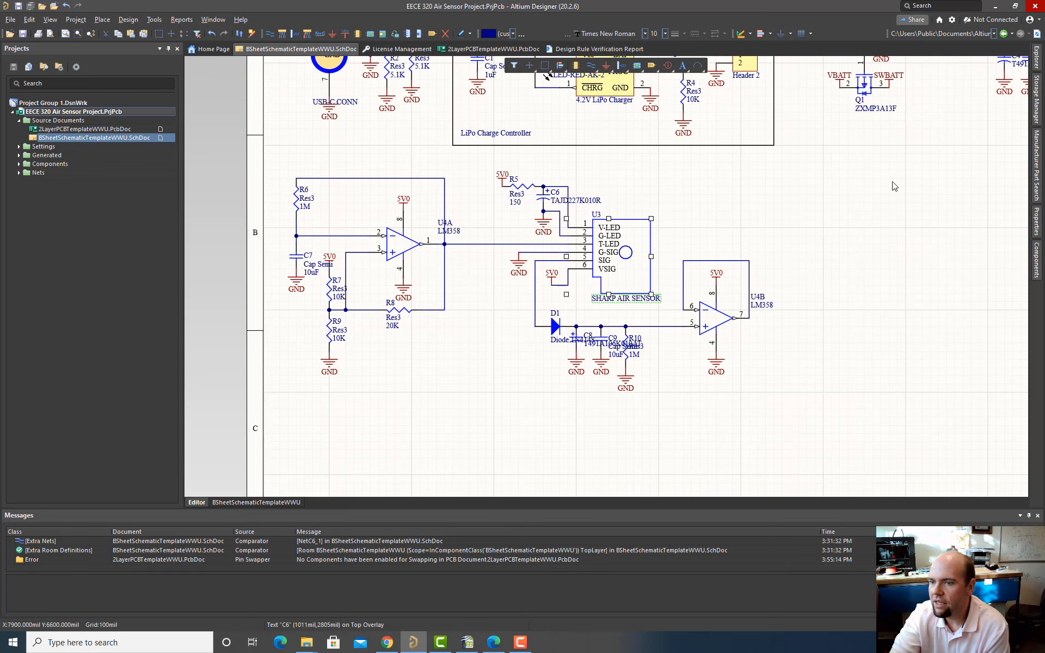
Step: Duplicate capacitor C9 in the open area below U4A and set the copy's designator to C?
right_drag(885, 198, 767, 276)
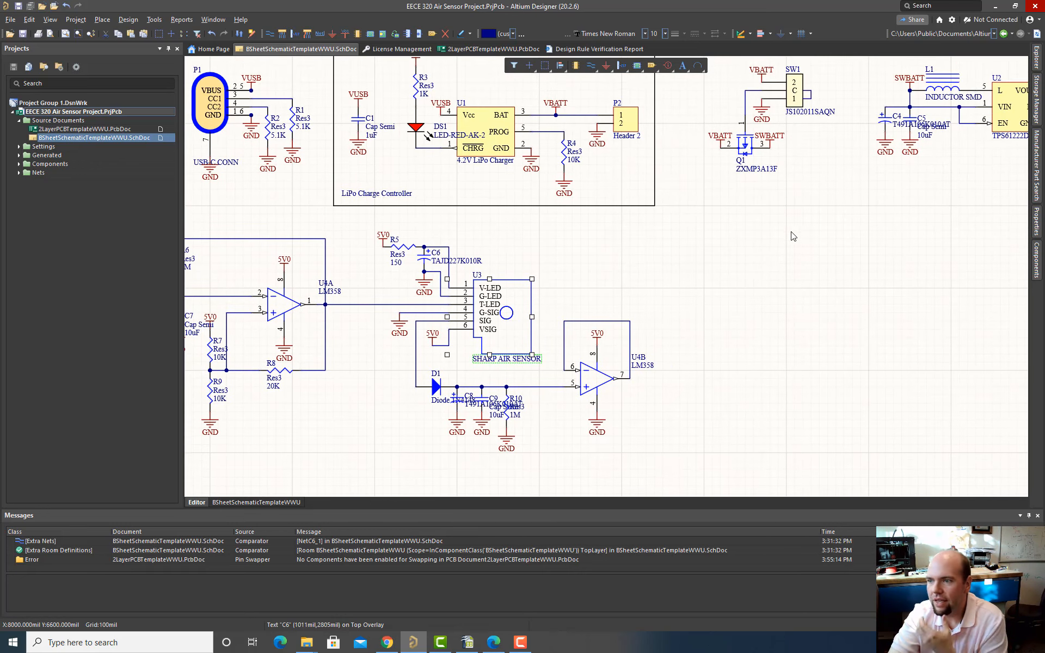
right_drag(793, 237, 830, 221)
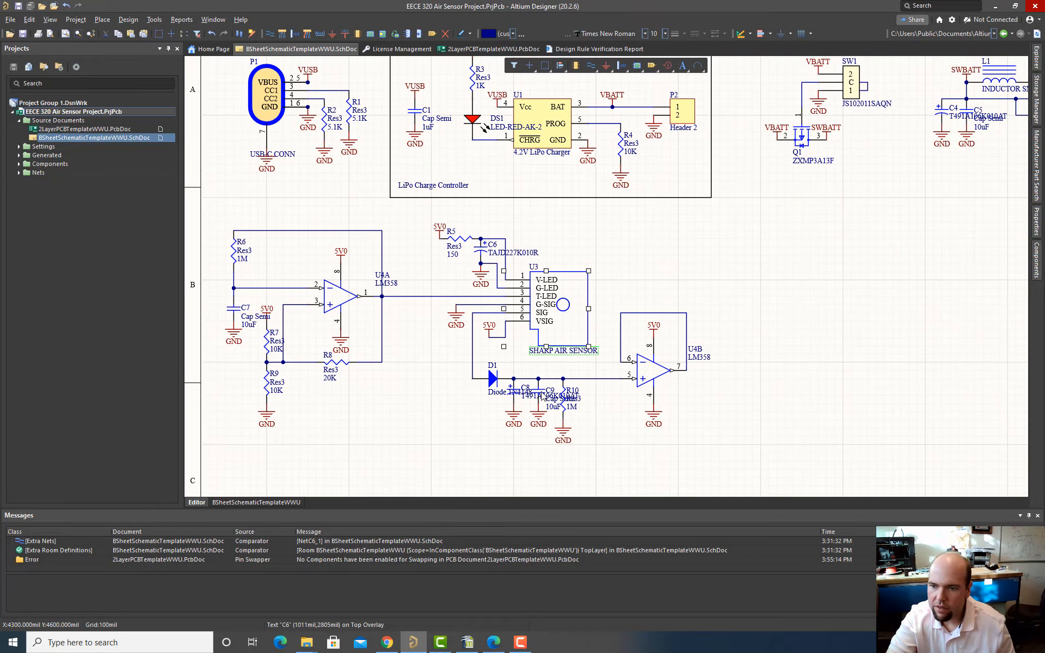
shift+drag(539, 396, 416, 394)
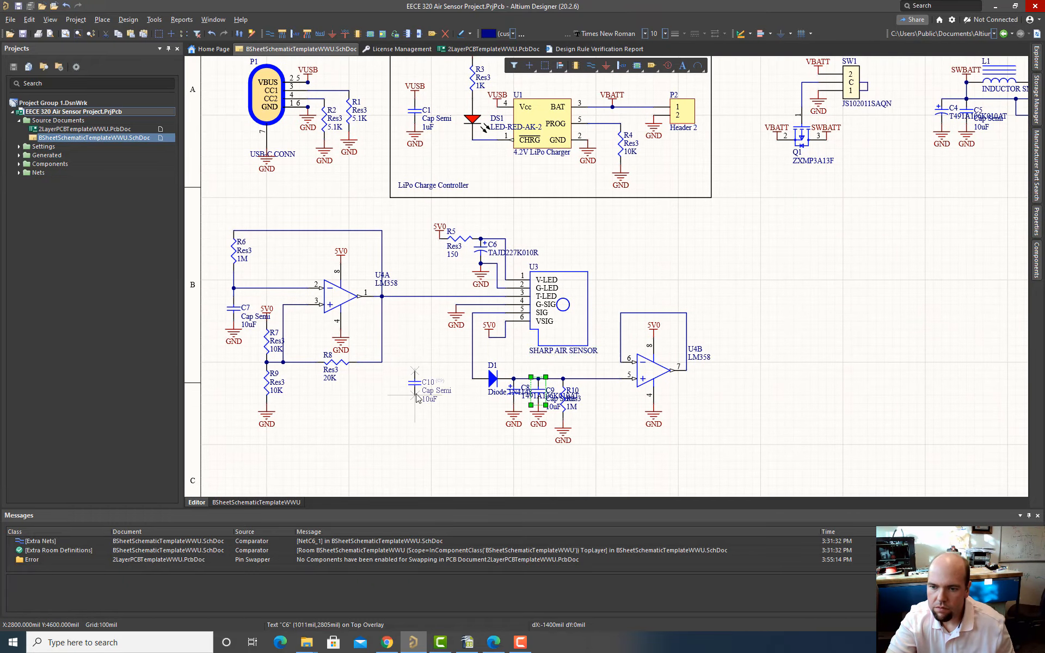
double_click(429, 382)
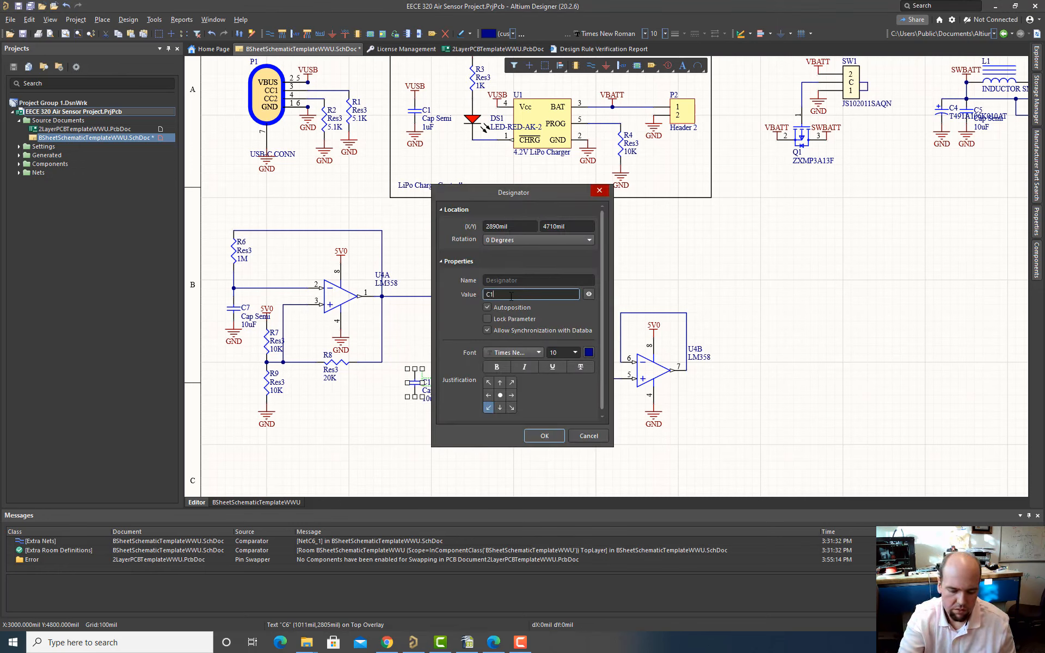
key(Return)
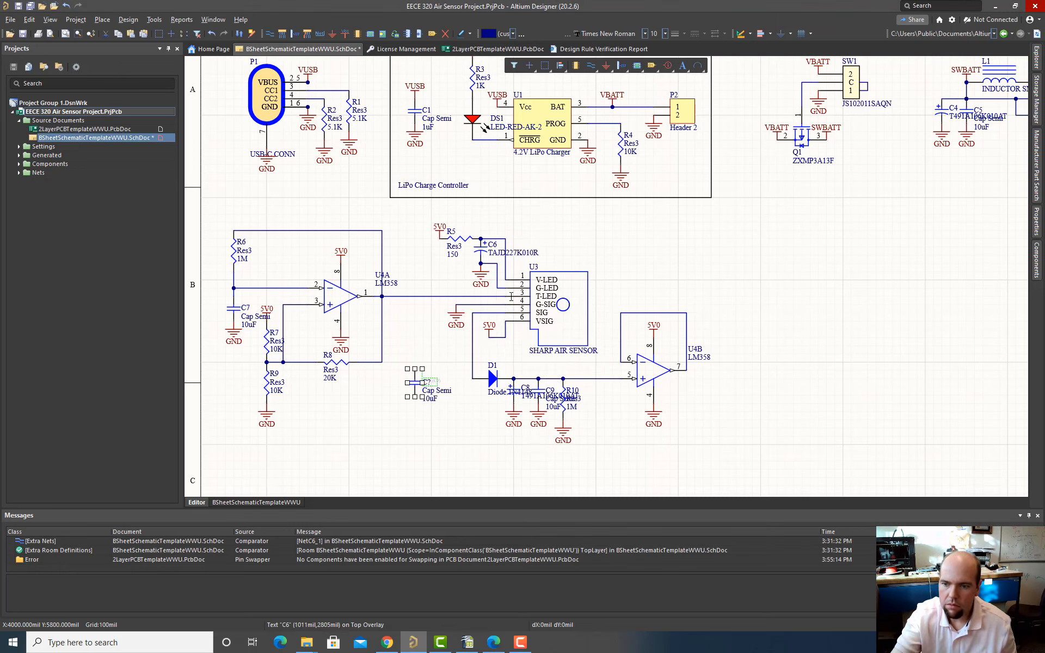
Step: Copy a GND symbol to the new capacitor's lower pin and a 5V0 symbol to its upper pin
drag(514, 417, 415, 395)
click(426, 381)
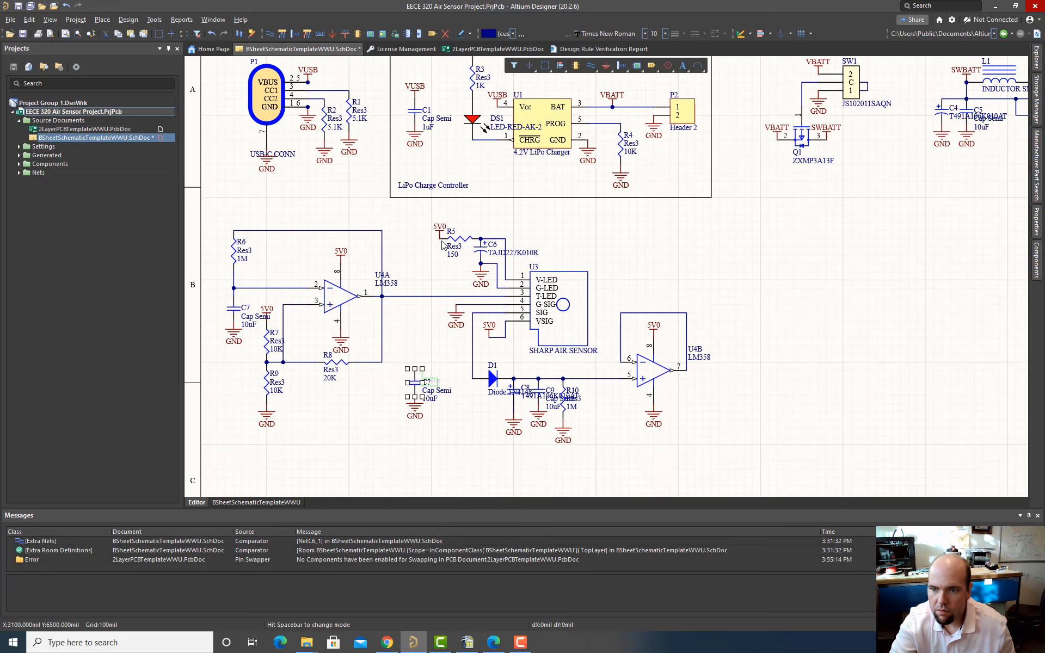
drag(440, 234, 417, 278)
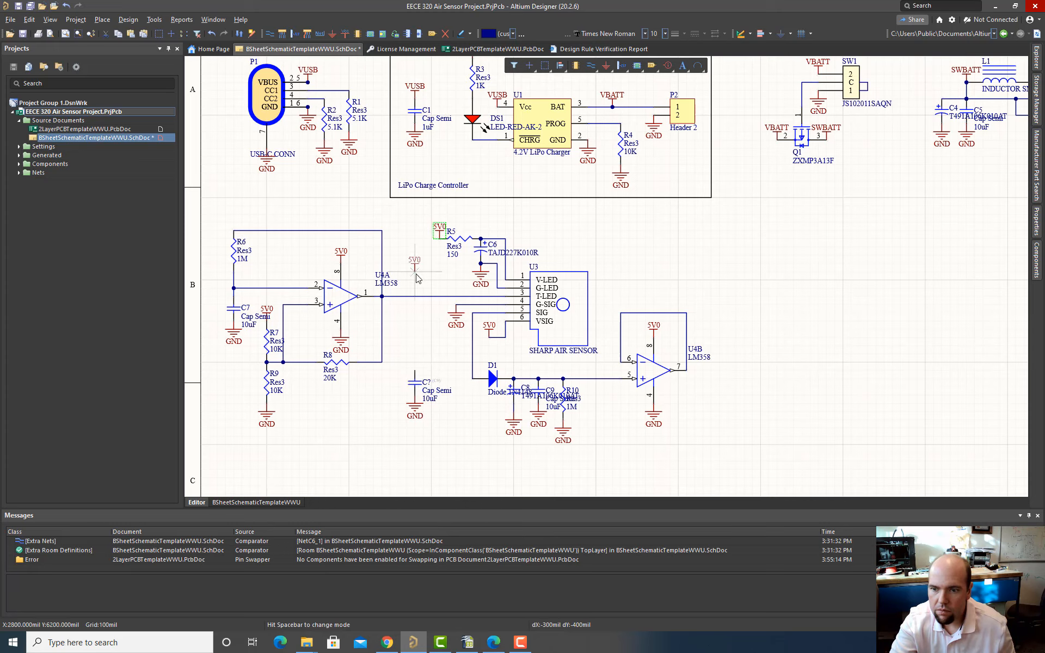
drag(414, 369, 415, 368)
click(416, 370)
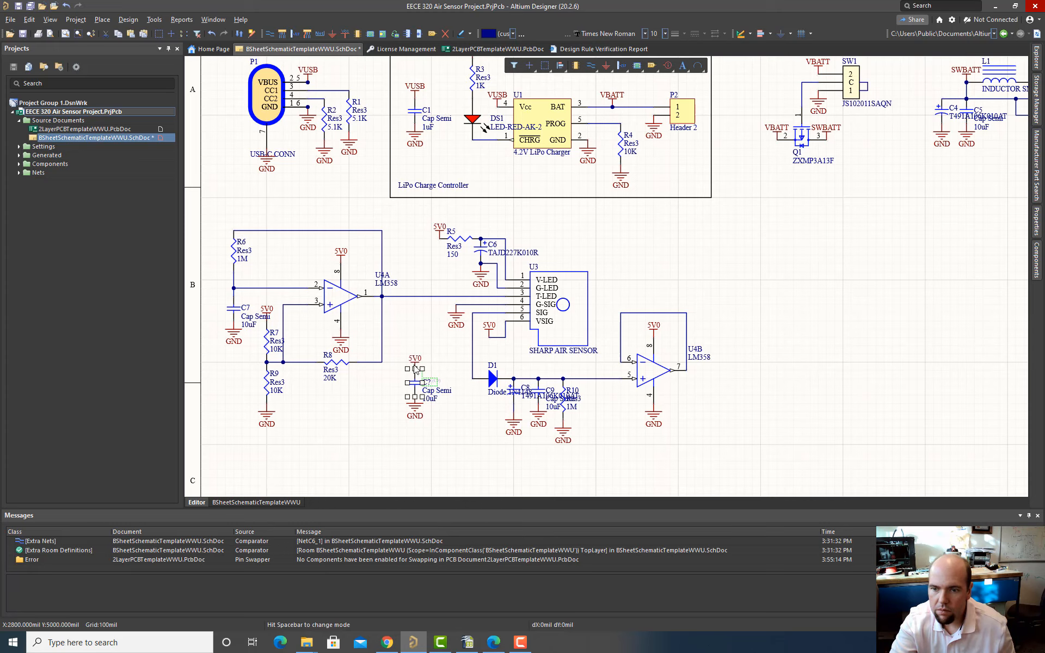
Step: Quietly annotate the schematic to number the new capacitor and accept the designator change
click(154, 20)
mouse_move(206, 129)
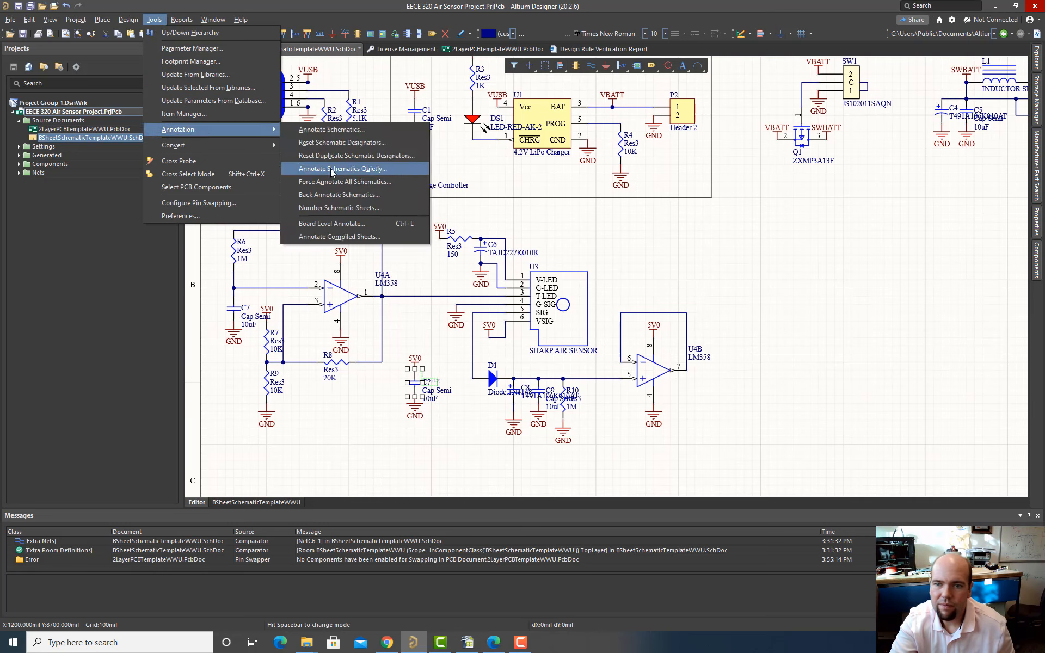
click(343, 168)
click(538, 343)
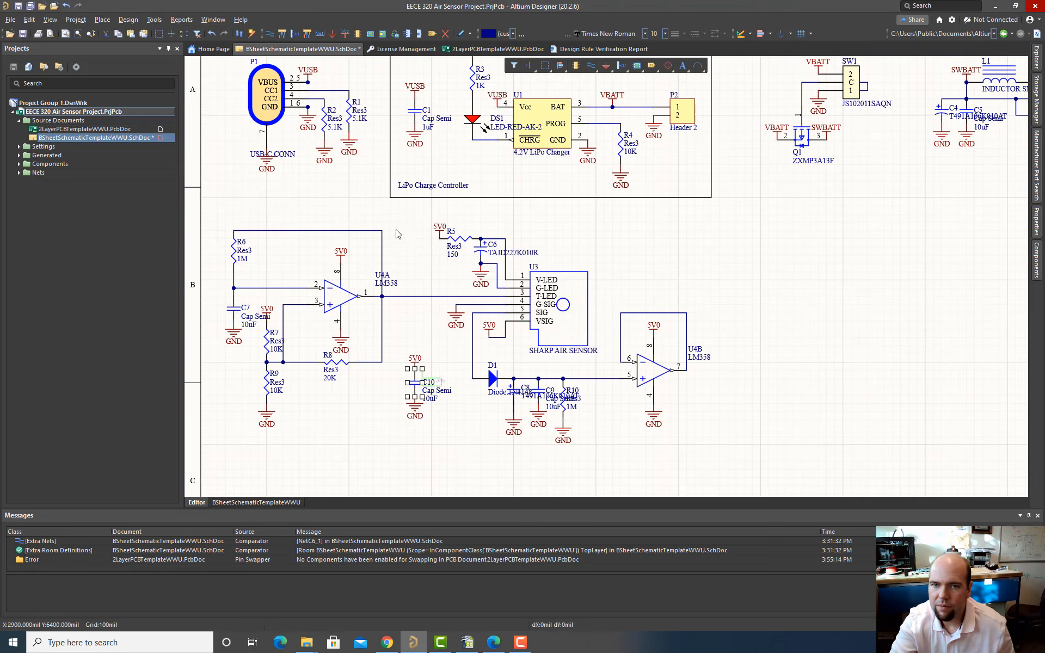
Step: Update 2LayerPCBTemplateWWU.PcbDoc from the schematic, executing the engineering change order that adds C10
click(129, 20)
click(168, 49)
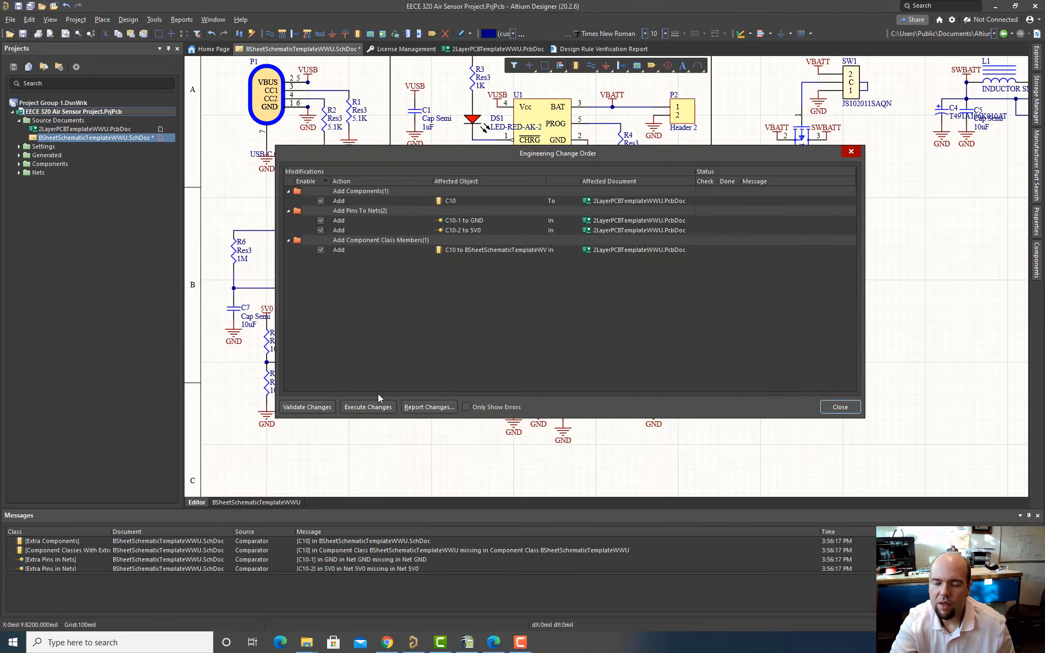
click(377, 407)
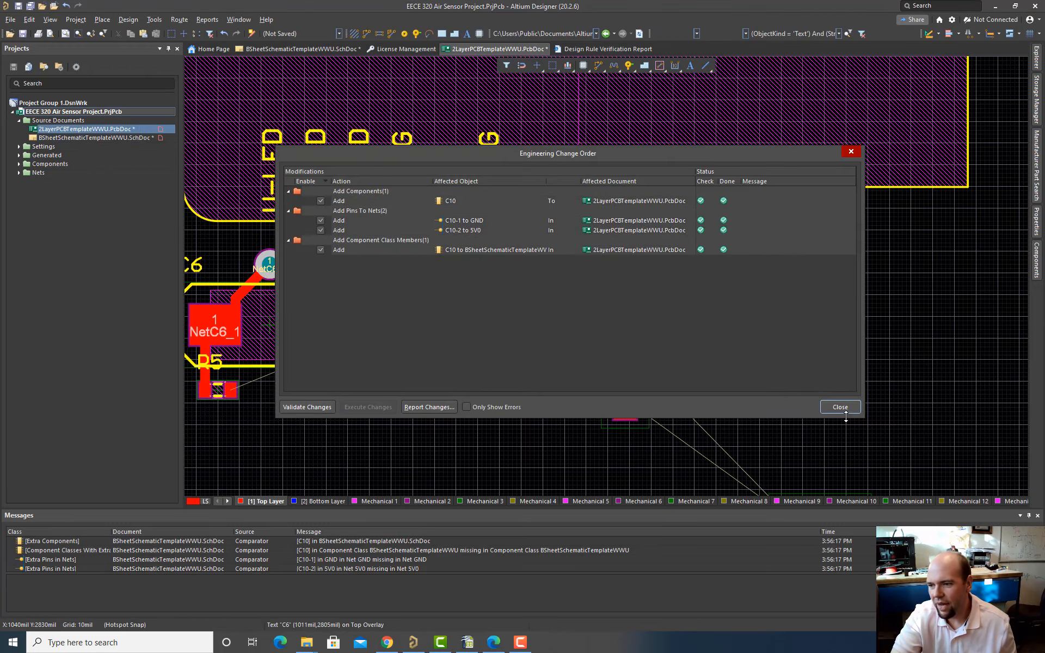
click(844, 410)
Step: Move C10 from outside the board's lower right corner to the open area just below U4
ctrl+scroll(783, 402, down, 3)
right_drag(794, 404, 598, 268)
right_drag(739, 321, 490, 307)
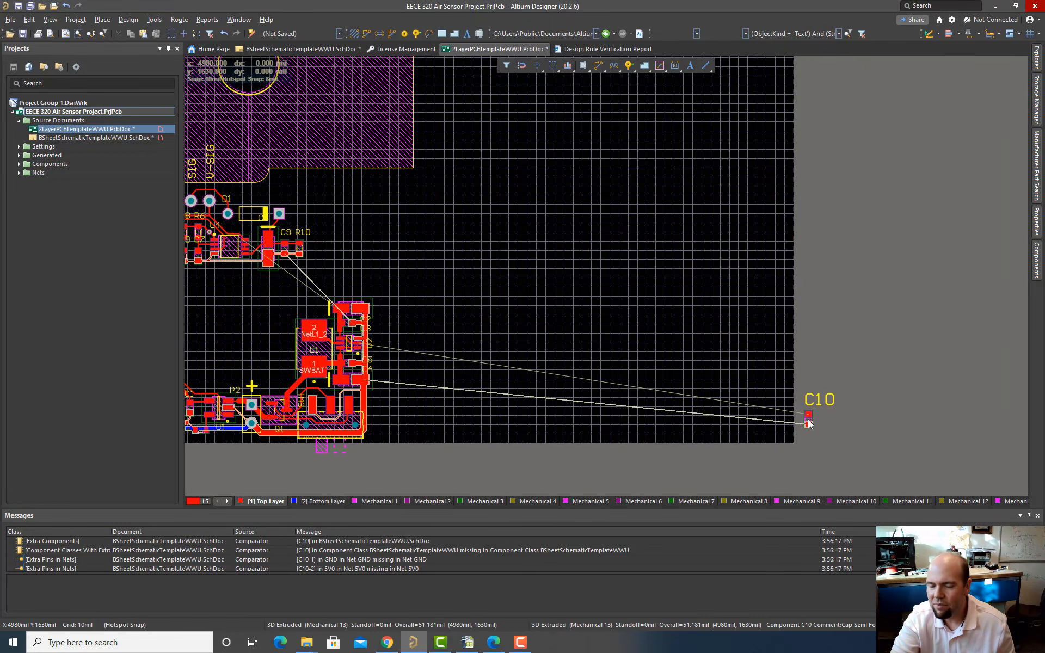
drag(806, 425, 247, 298)
ctrl+scroll(246, 298, up, 2)
ctrl+scroll(246, 297, up, 5)
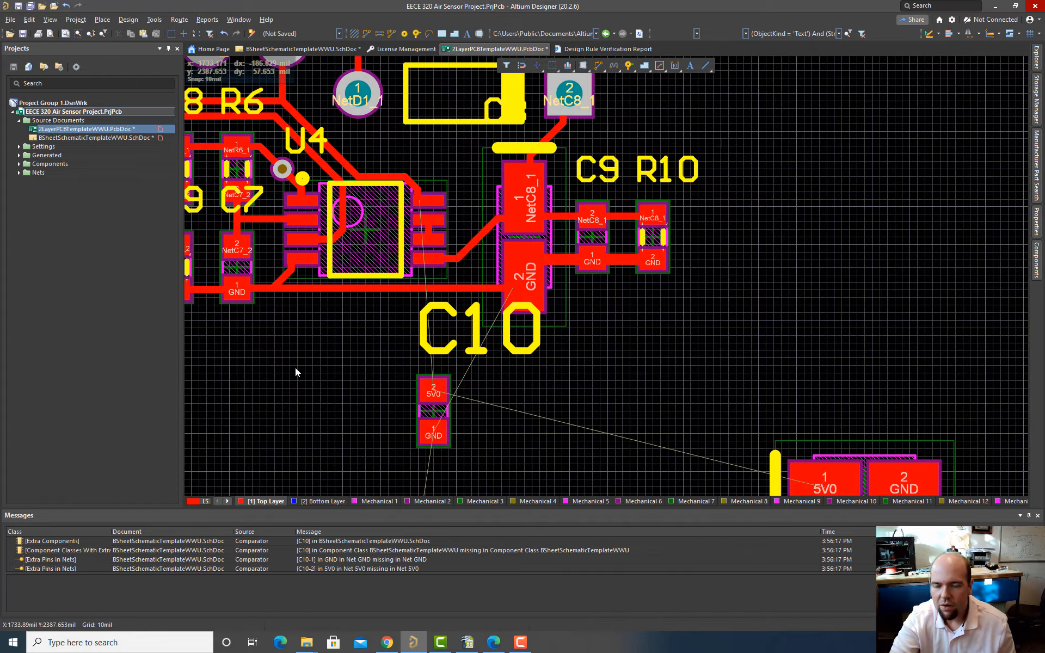
ctrl+scroll(483, 416, down, 1)
ctrl+scroll(483, 416, up, 2)
Step: Delete the horizontal 10 mil GND track beneath U4 that runs from C7 toward pad 2 of C8
drag(342, 348, 367, 381)
click(348, 280)
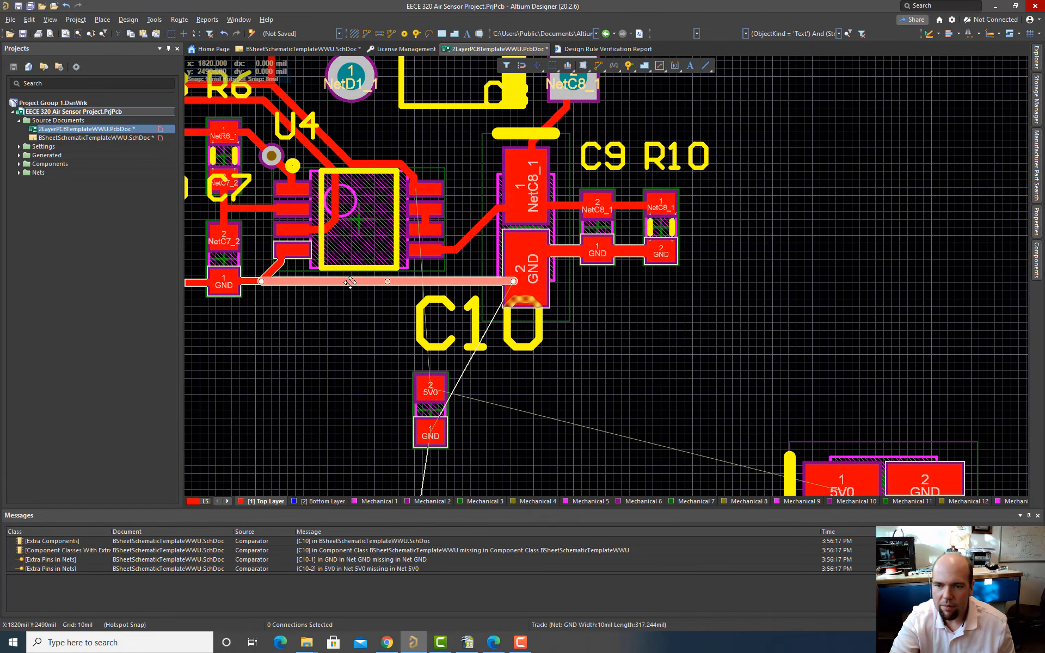
drag(354, 289, 358, 299)
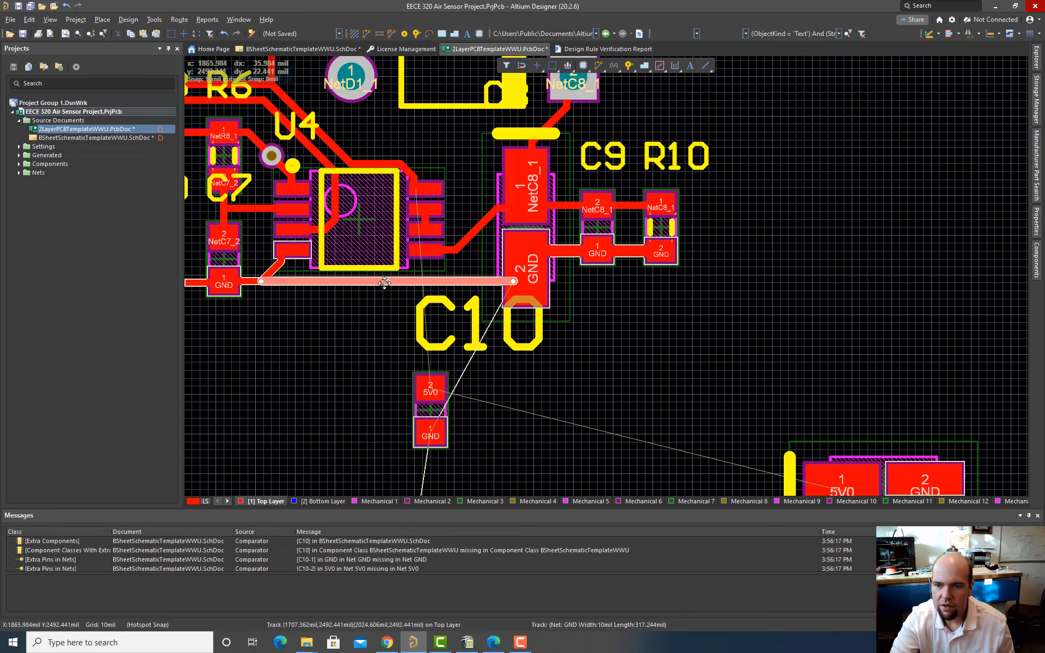
click(358, 281)
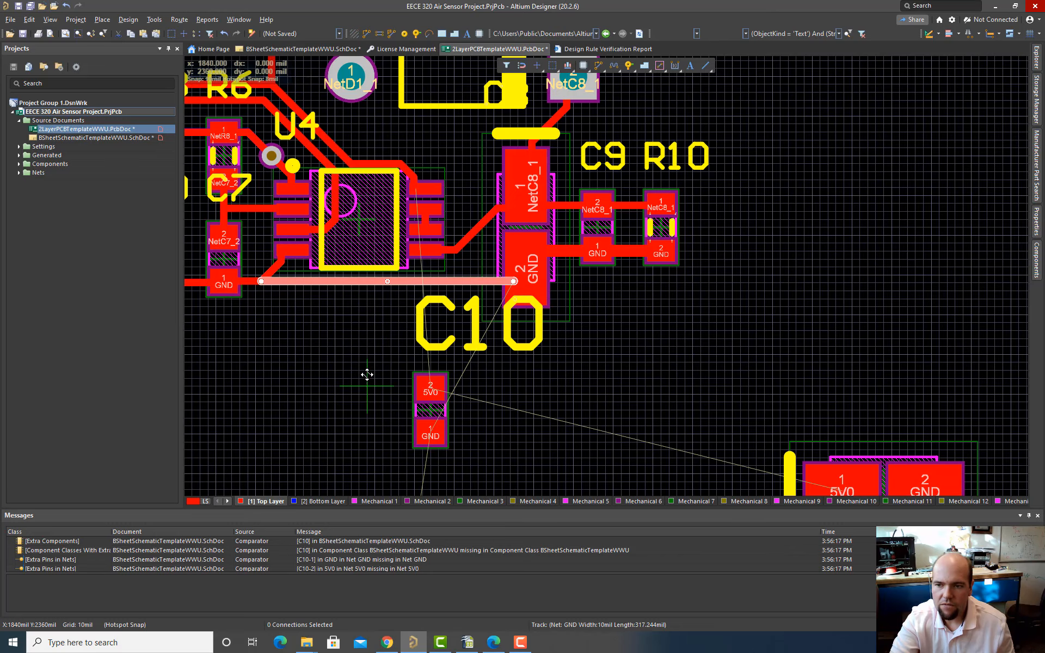
ctrl+scroll(377, 341, up, 1)
ctrl+scroll(379, 342, up, 1)
double_click(399, 264)
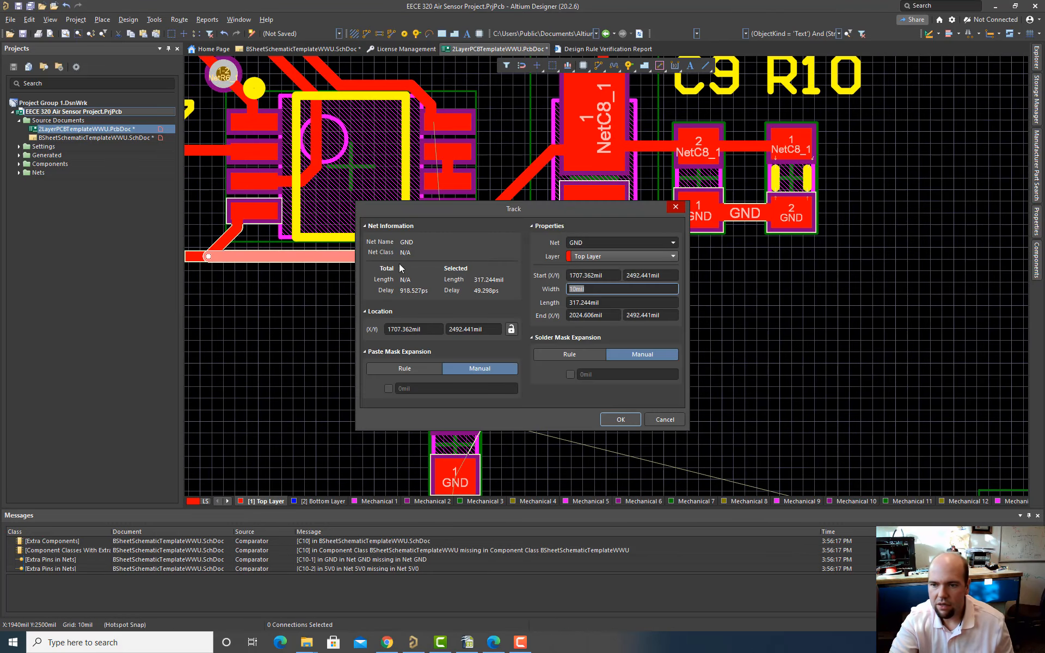
click(665, 420)
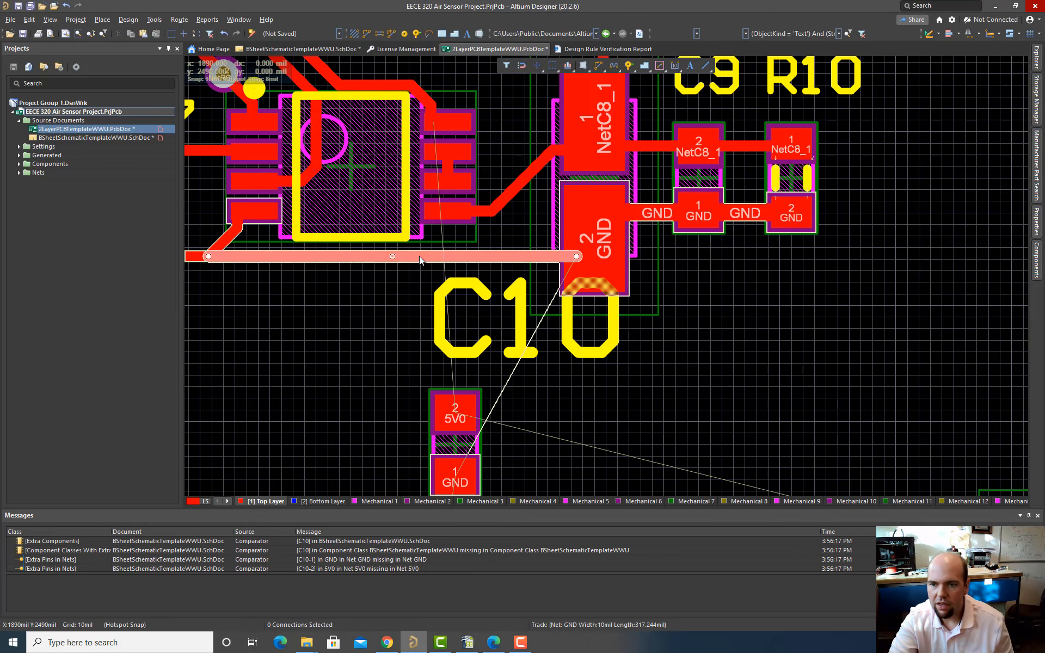
key(Delete)
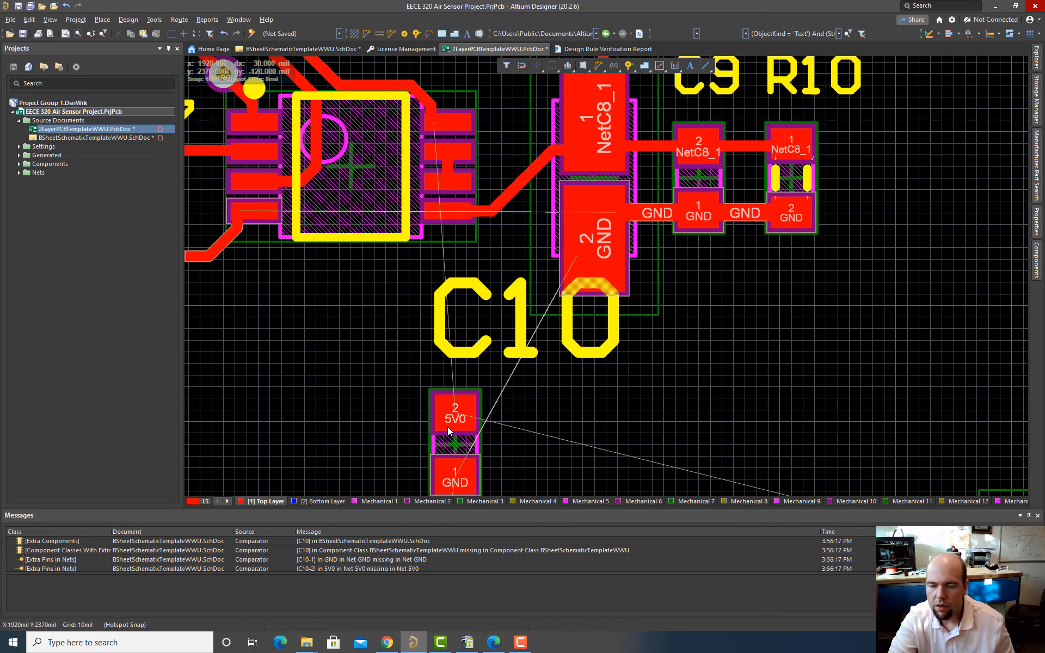
Step: Rotate C10 to horizontal with its GND pad toward U4 pin 4 and place it directly beneath U4
drag(452, 452, 356, 300)
key(space)
key(space)
key(space)
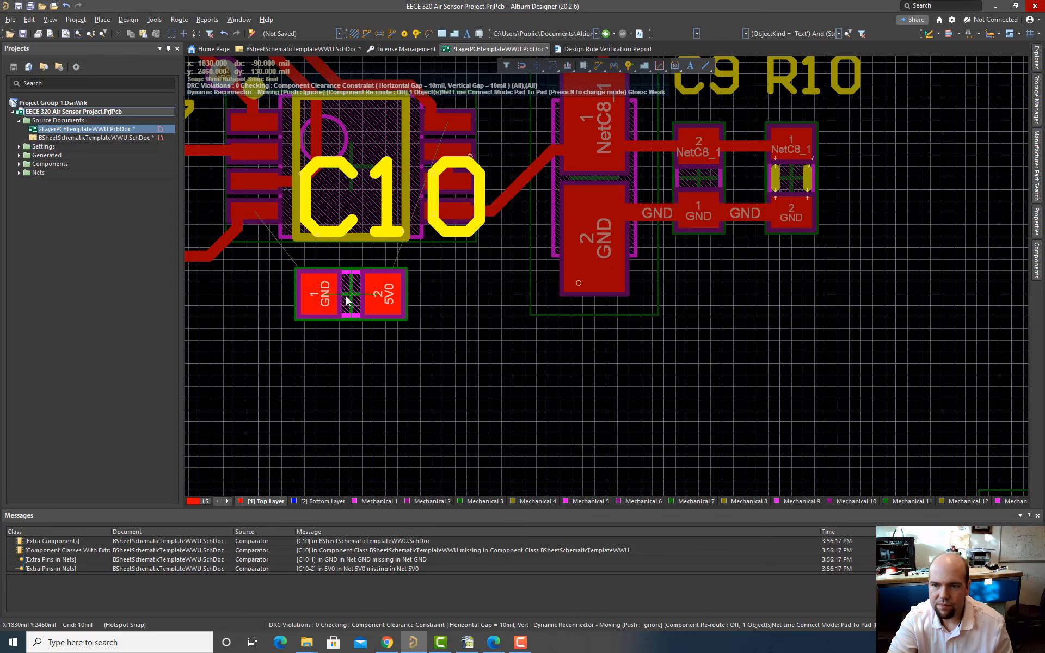
drag(346, 300, 346, 297)
Step: Examine C10's unrouted GND and 5V0 connections and the space between U4 pins 5 to 8 and C8
ctrl+scroll(451, 358, down, 2)
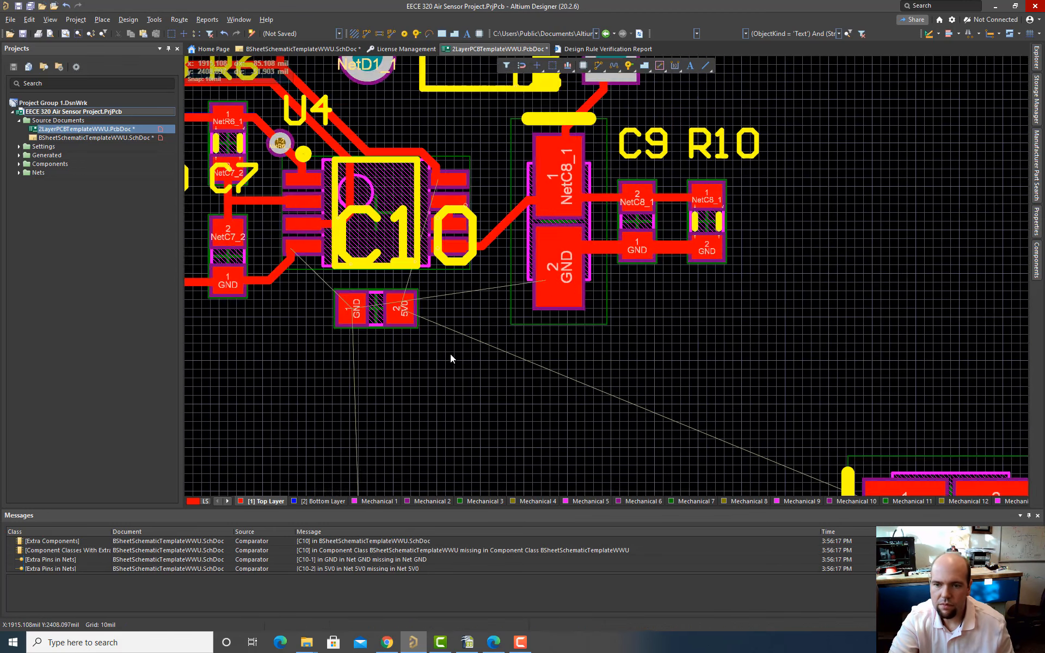
ctrl+scroll(449, 354, down, 1)
ctrl+scroll(338, 329, up, 3)
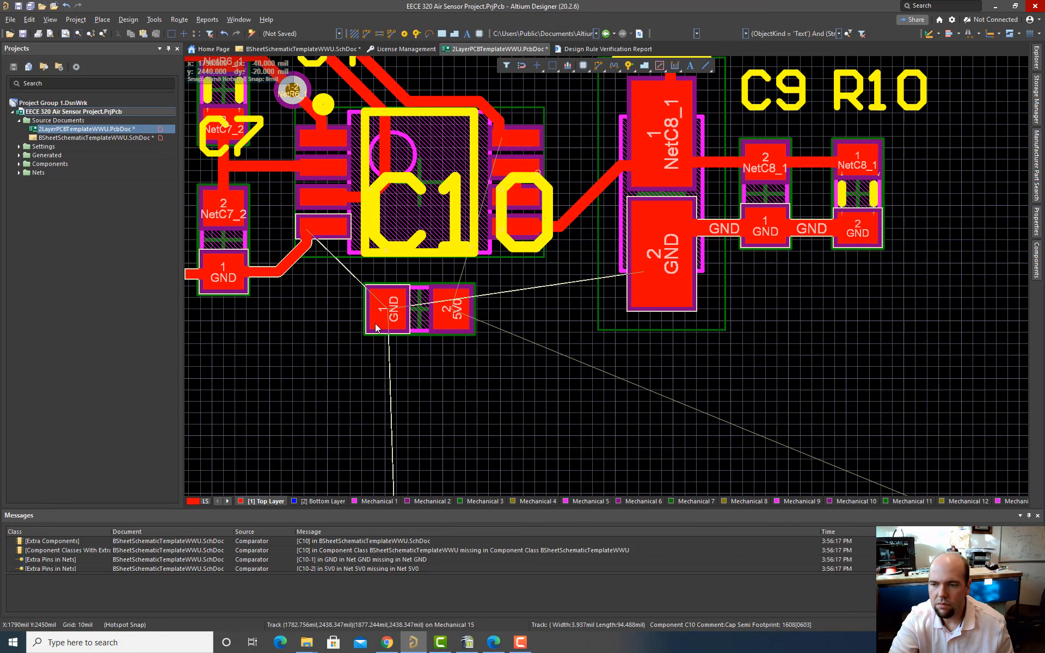
ctrl+scroll(500, 329, up, 2)
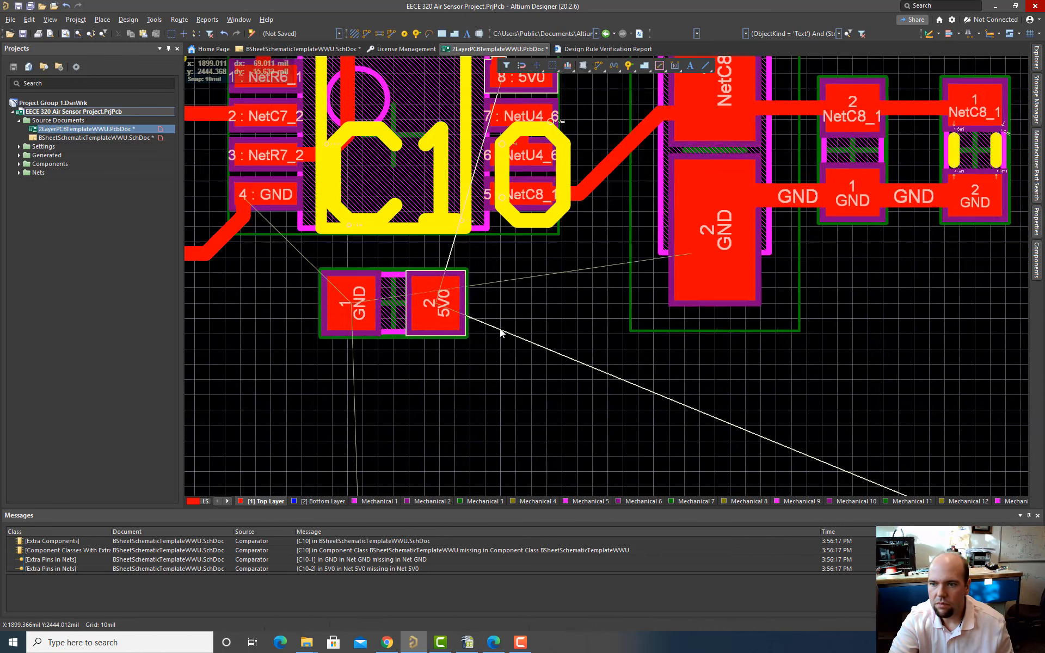
ctrl+scroll(501, 329, down, 2)
ctrl+scroll(501, 329, down, 1)
right_drag(553, 315, 517, 413)
ctrl+scroll(518, 354, up, 1)
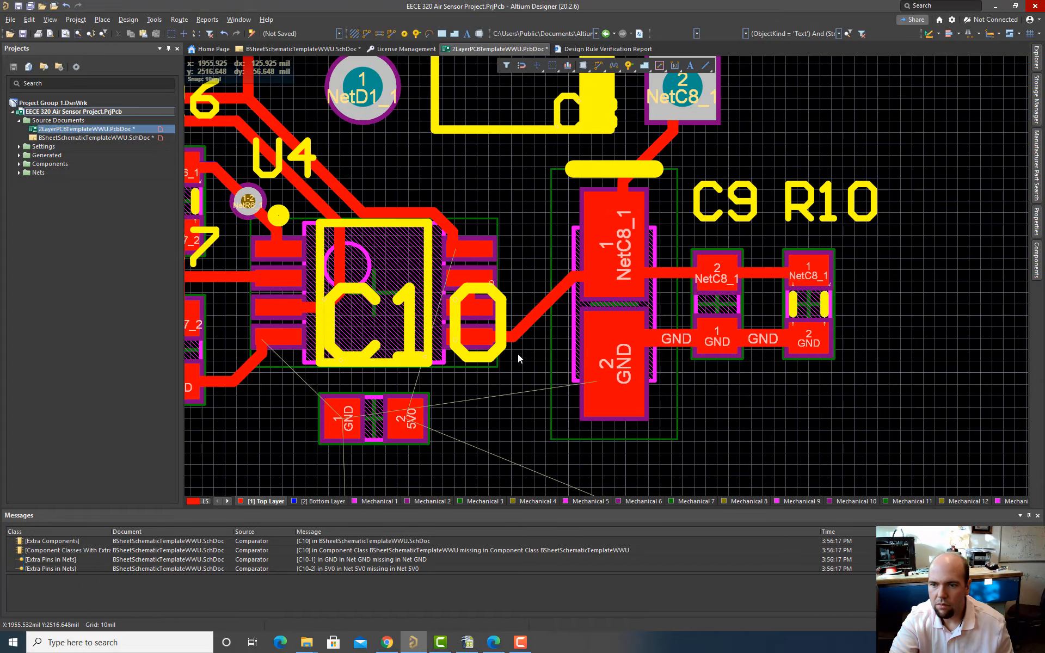
ctrl+scroll(518, 354, down, 2)
ctrl+scroll(518, 354, down, 1)
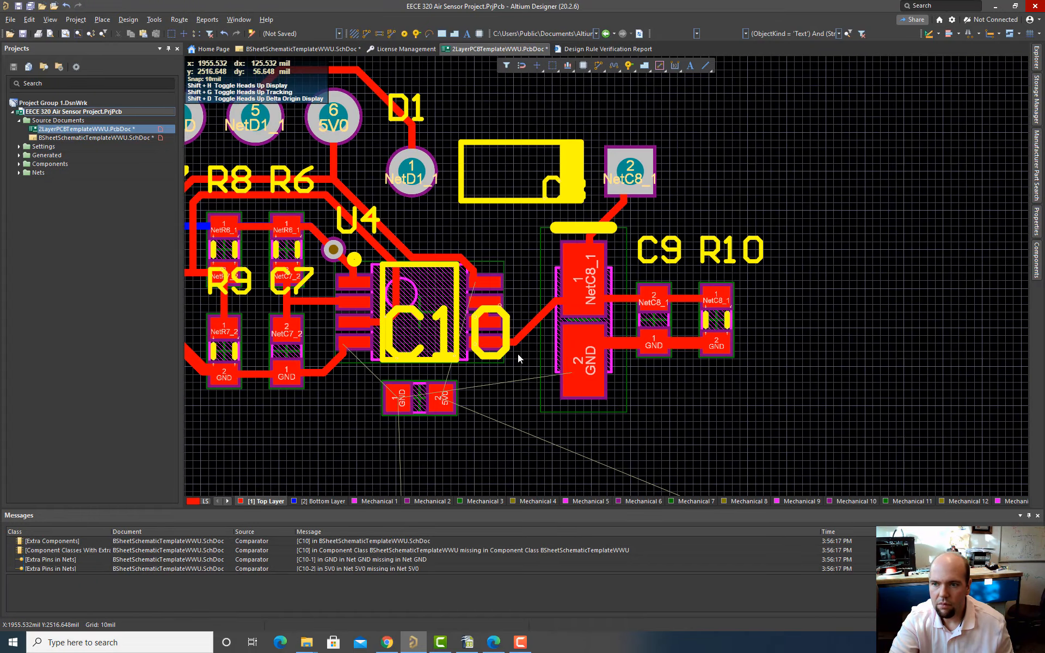
ctrl+scroll(518, 354, up, 2)
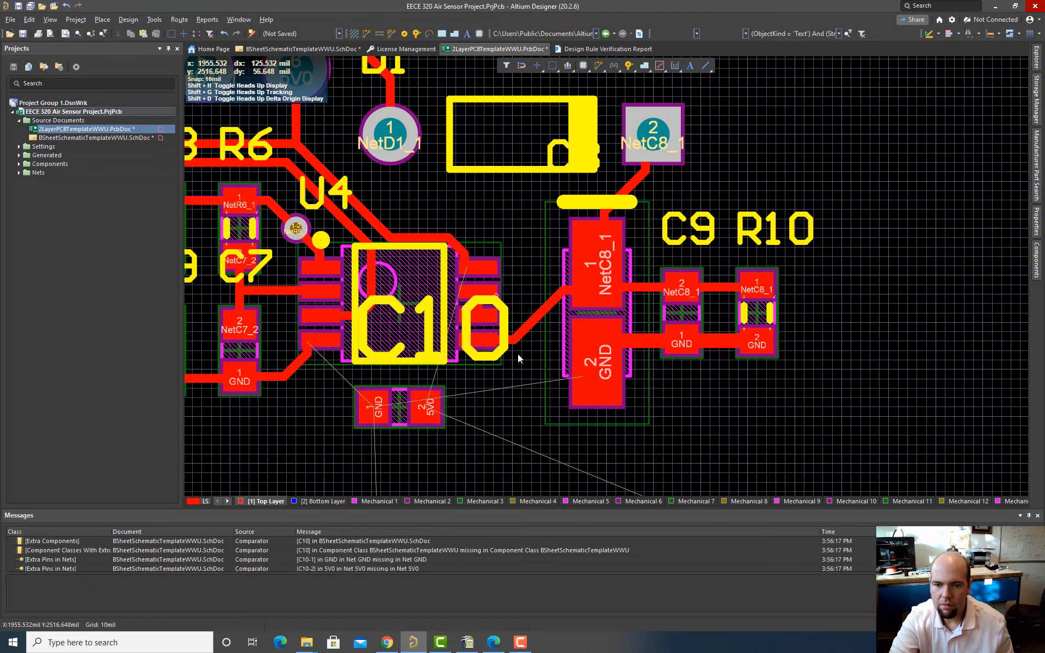
ctrl+scroll(518, 354, down, 1)
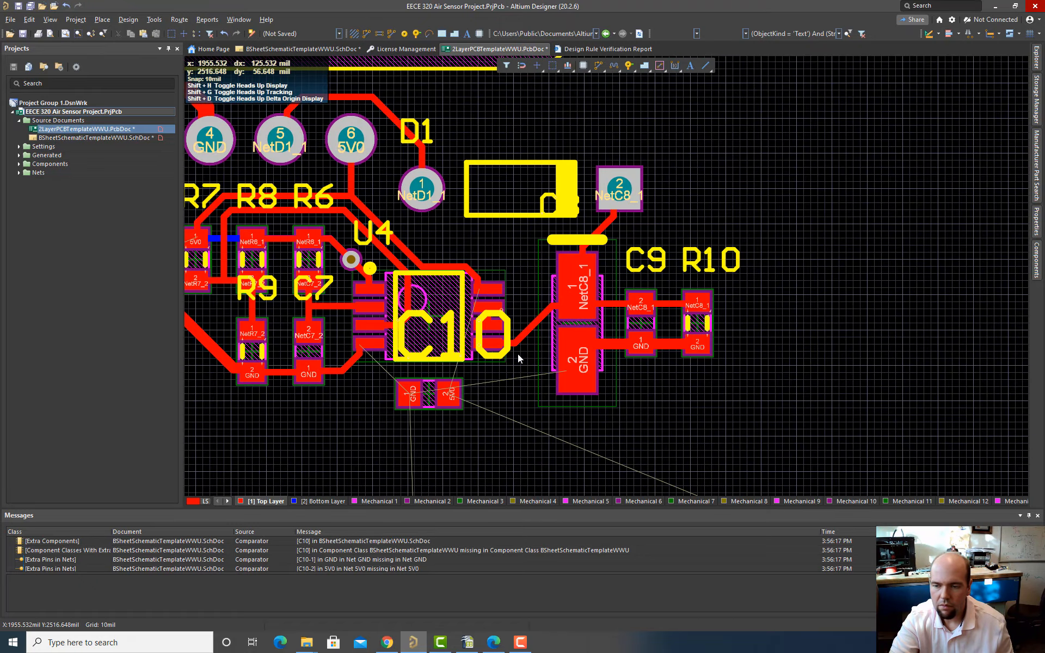
ctrl+scroll(529, 349, up, 2)
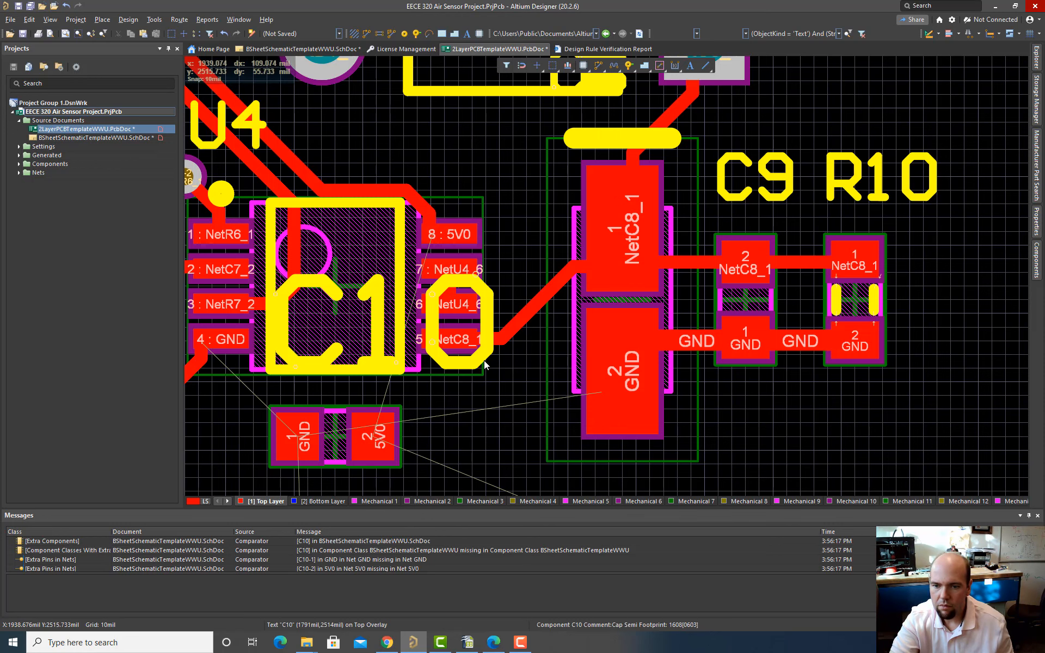
ctrl+scroll(484, 360, down, 4)
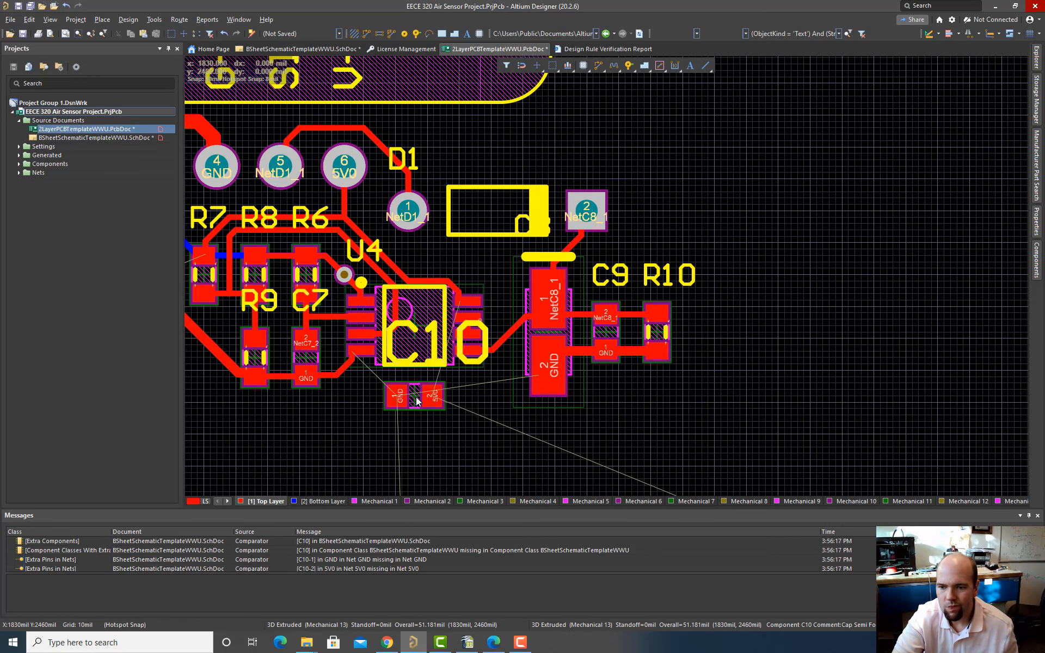
Step: Rotate C10 to vertical with its 5V0 pad on top and place it between U4 and C8
click(457, 408)
key(space)
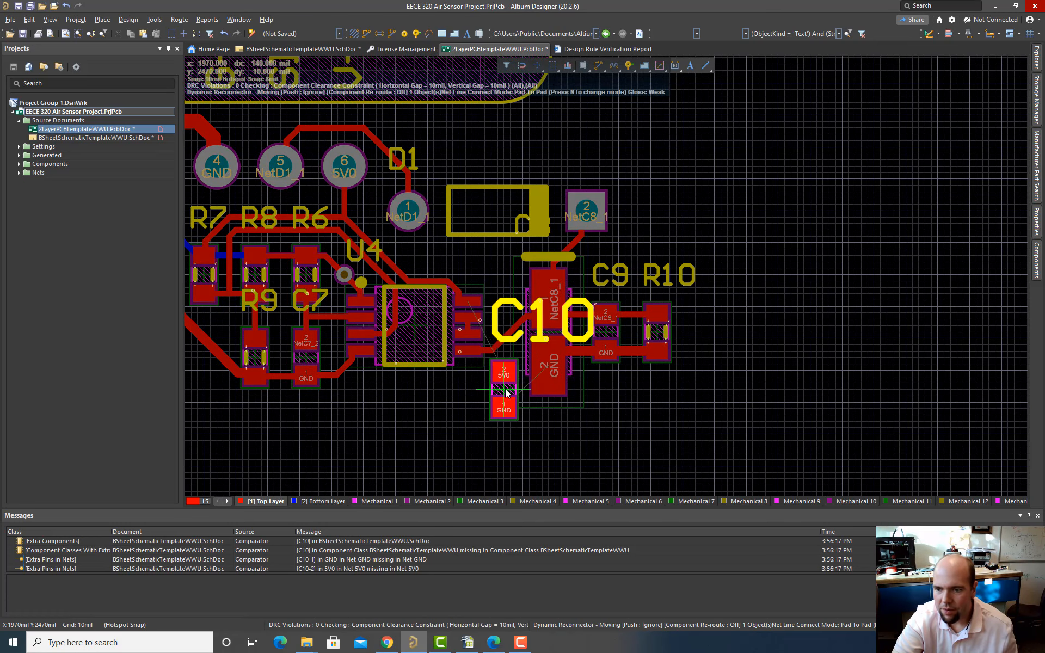
click(499, 397)
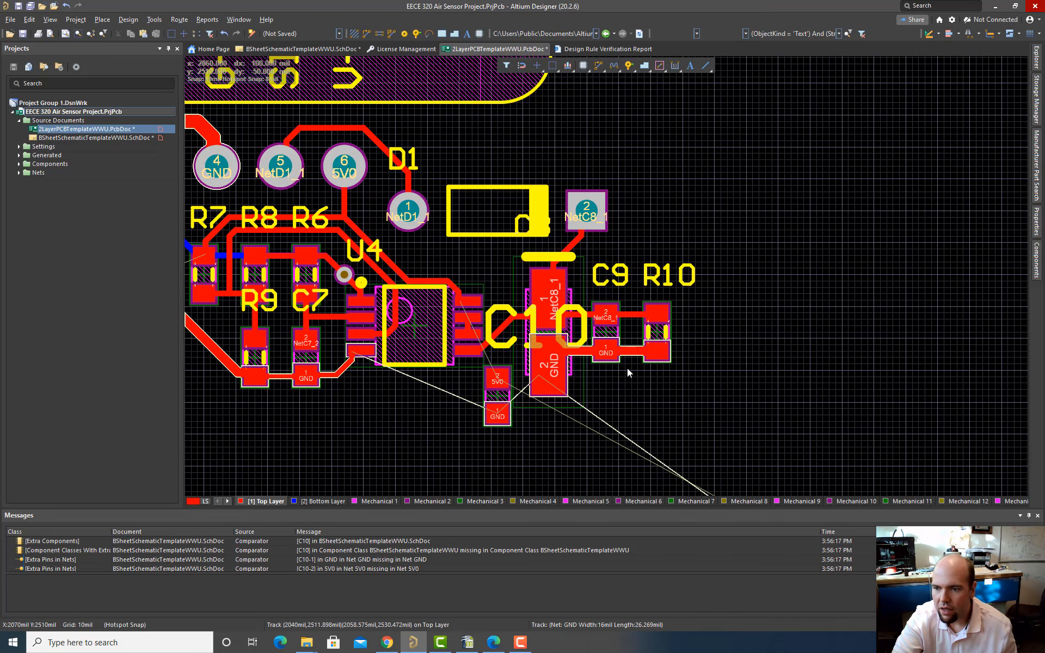
Step: Select C10, C8, C9 and R10 together without their tracks and move them right to open space beside U4
mouse_move(705, 443)
mouse_down()
mouse_move(612, 361)
mouse_move(530, 264)
mouse_up()
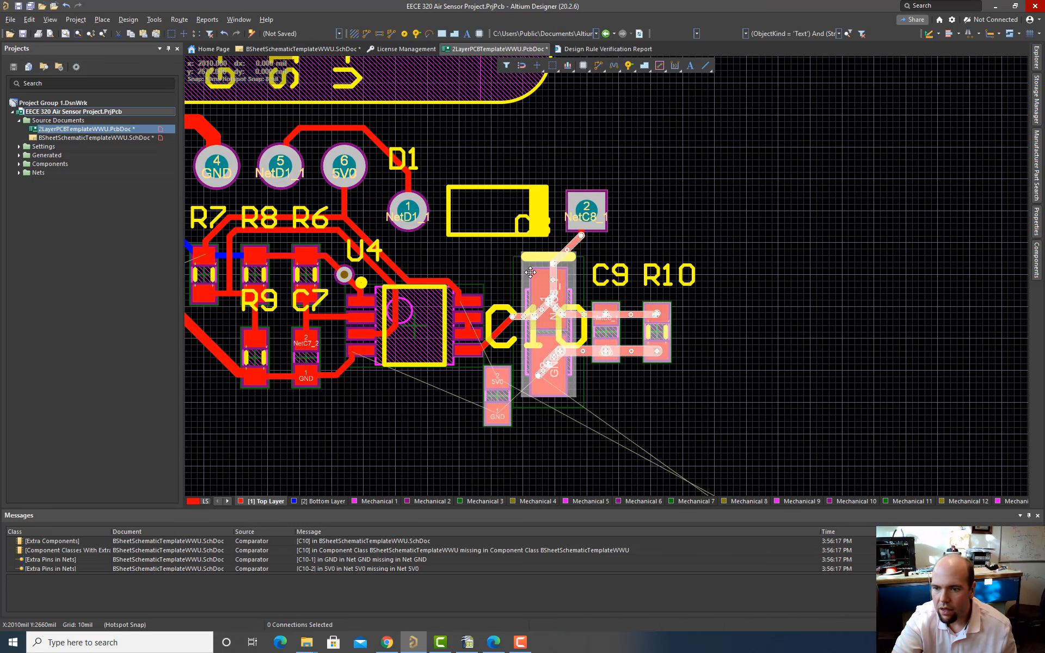
drag(570, 361, 576, 362)
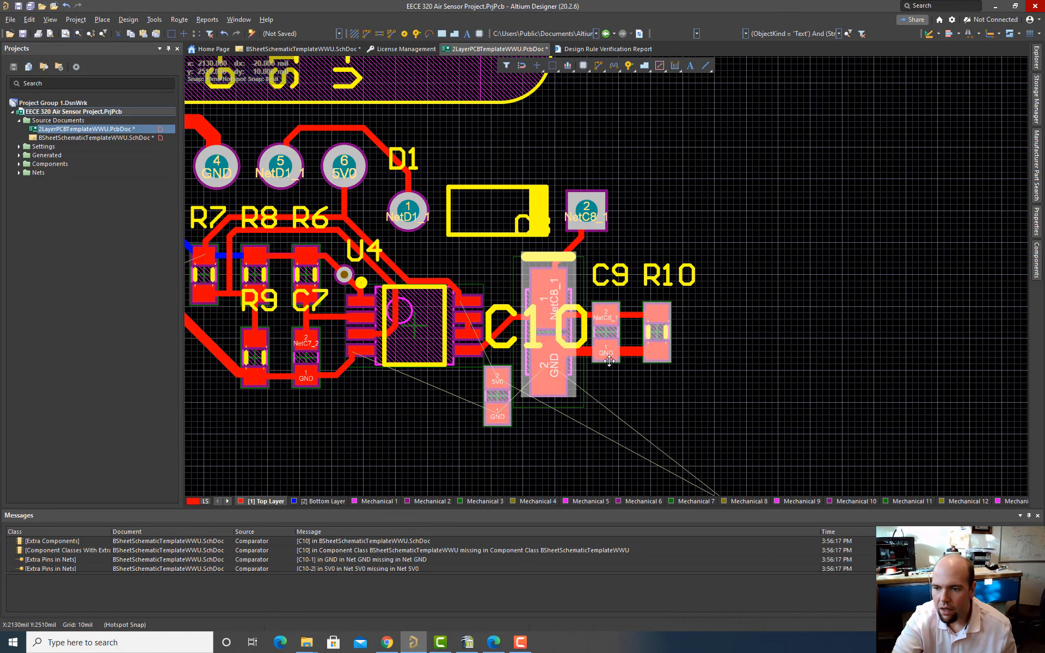
drag(610, 350, 824, 369)
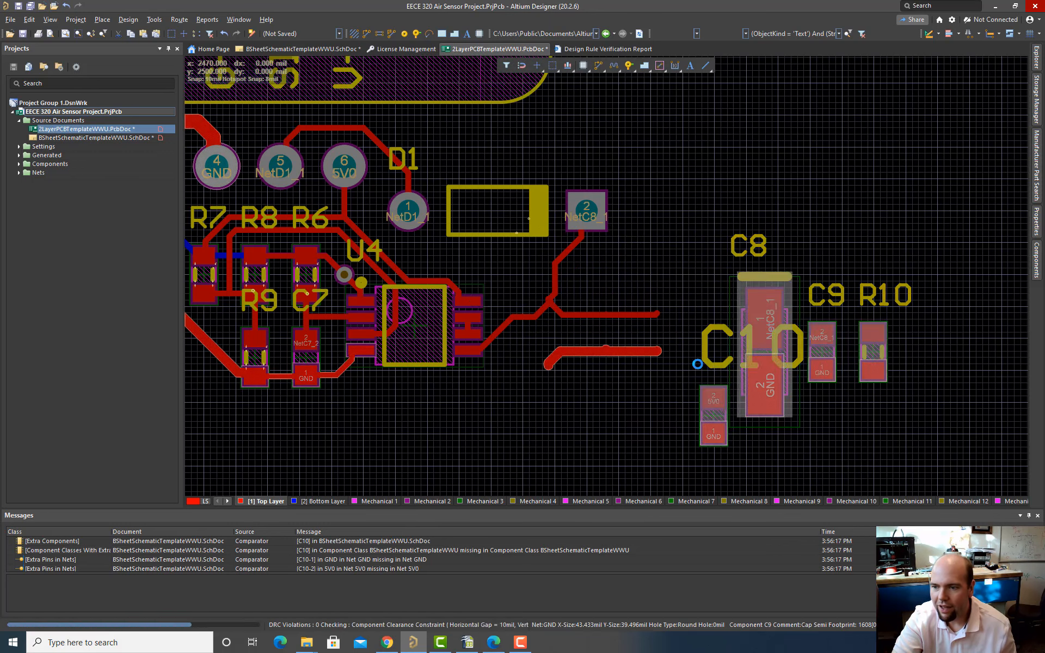
Step: Delete the leftover tracks between U4 and D1 pad 2, and move C10 next to U4's pin 5 to 8 side
drag(667, 406, 526, 267)
key(Delete)
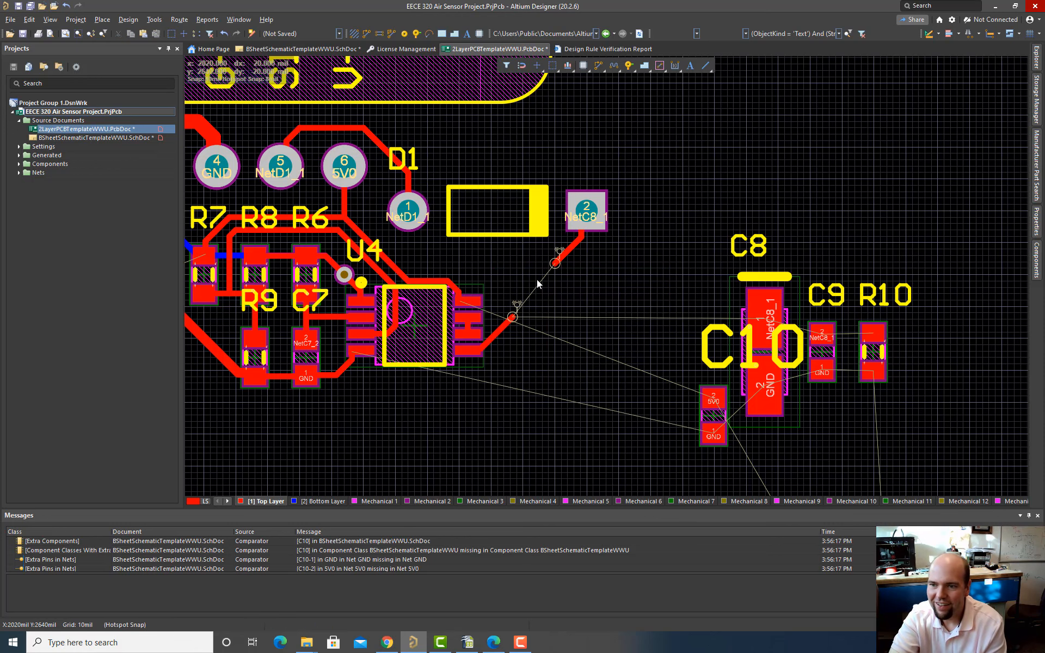
drag(704, 418, 524, 362)
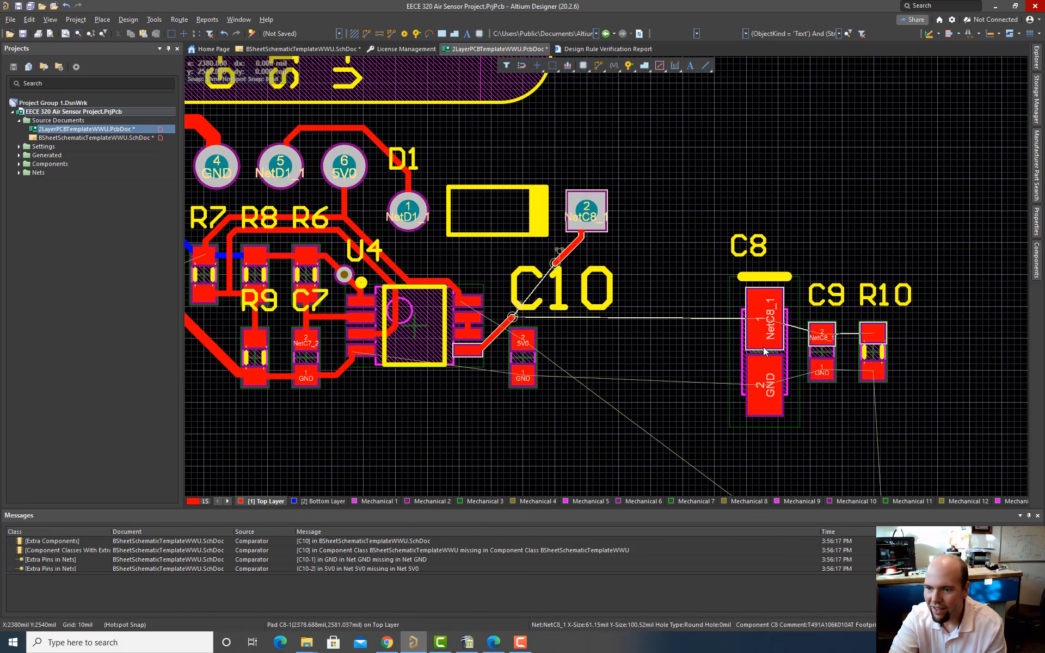
Step: Move C8 closer to U4 and line up C9 and R10 beside it in the order R10, C9, C8 with their NetC8_1 pads on top
drag(765, 351, 702, 344)
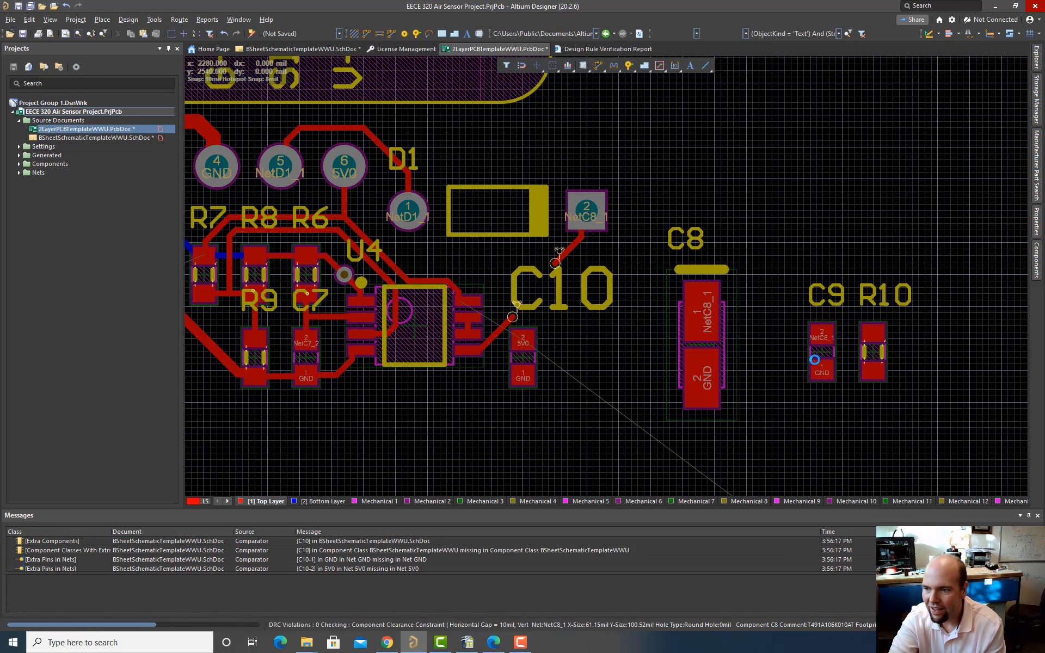
drag(817, 353, 639, 330)
ctrl+scroll(573, 325, up, 3)
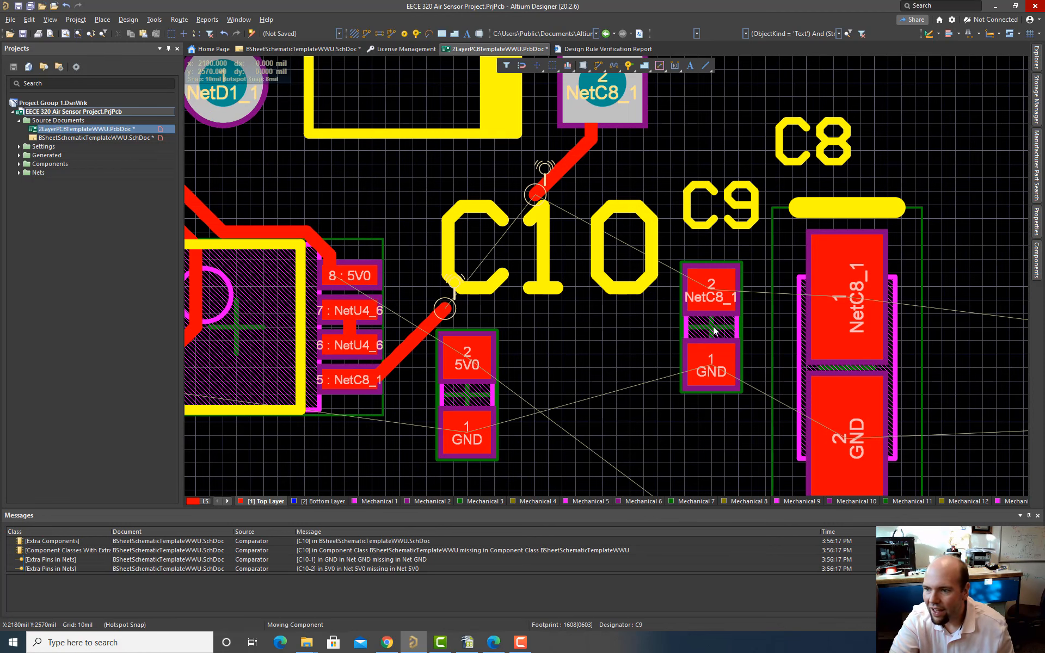
drag(714, 327, 739, 300)
right_drag(749, 412, 549, 401)
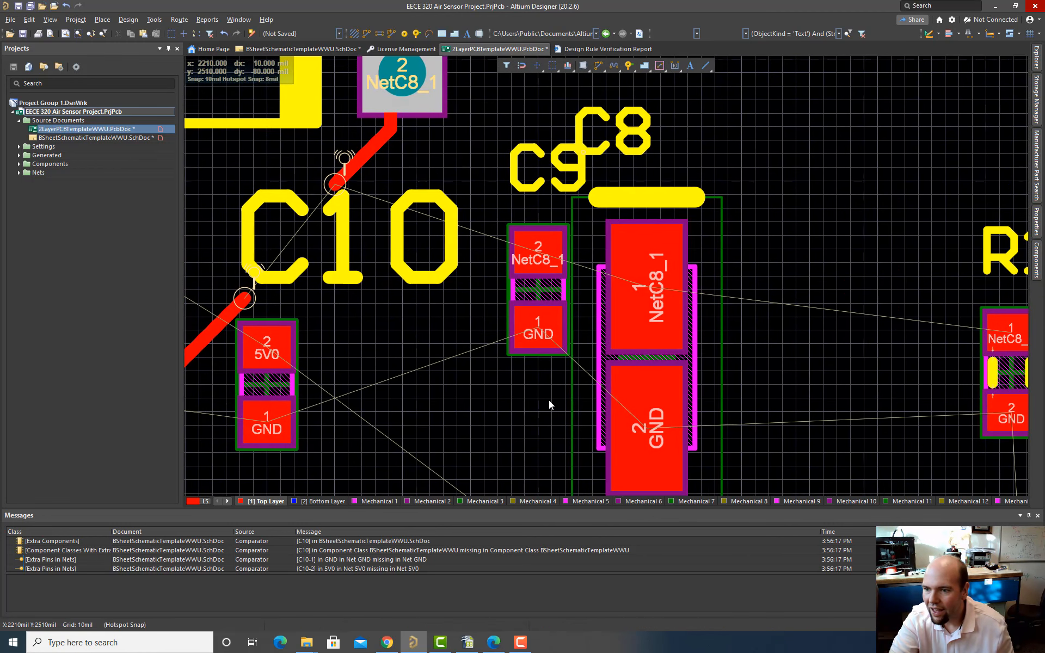
drag(1006, 362, 426, 291)
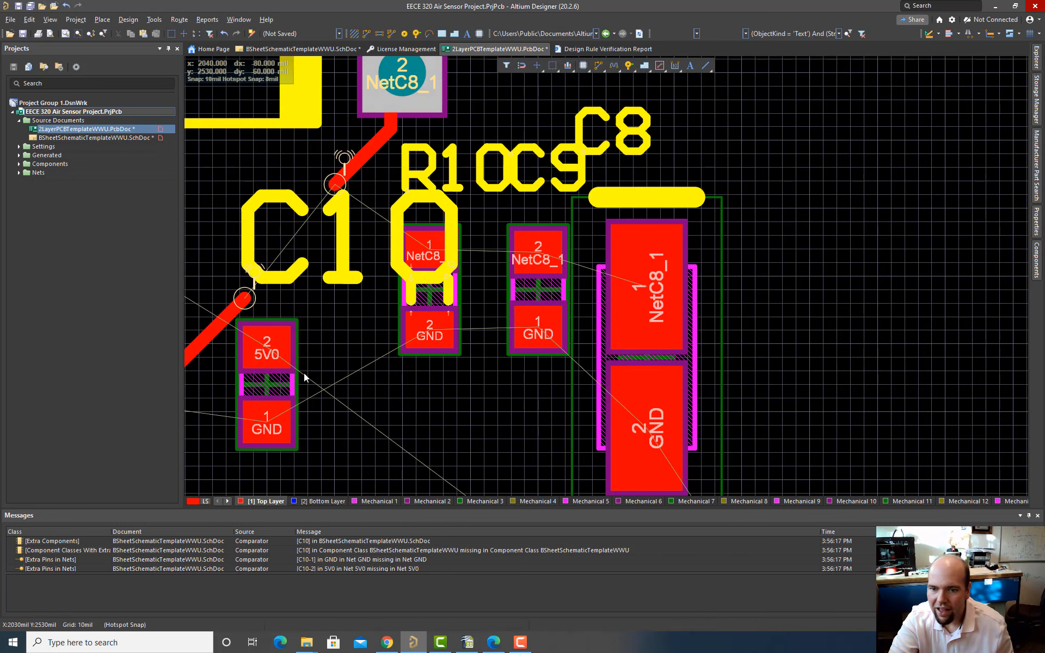
Step: Rotate C10 by 180 degrees so its GND pad faces up, and place it directly below R10
drag(268, 392, 429, 463)
key(space)
key(space)
ctrl+scroll(482, 432, down, 2)
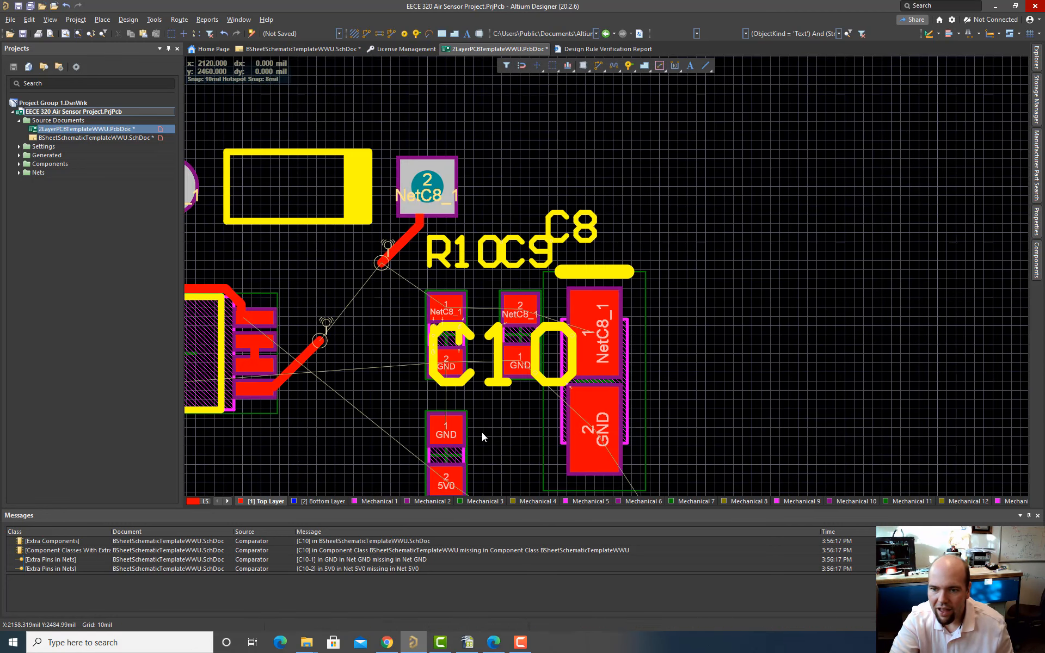
right_drag(495, 430, 611, 377)
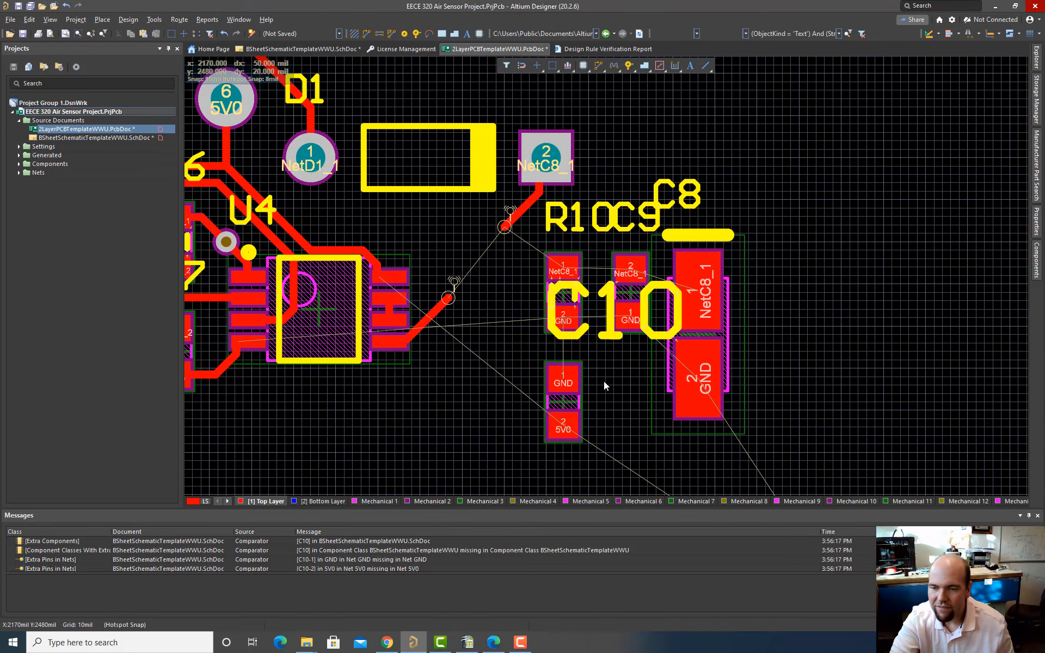
Step: Delete the remaining NetC8_1 track stubs at D1 pad 2 and U4 pin 5
drag(757, 221, 536, 486)
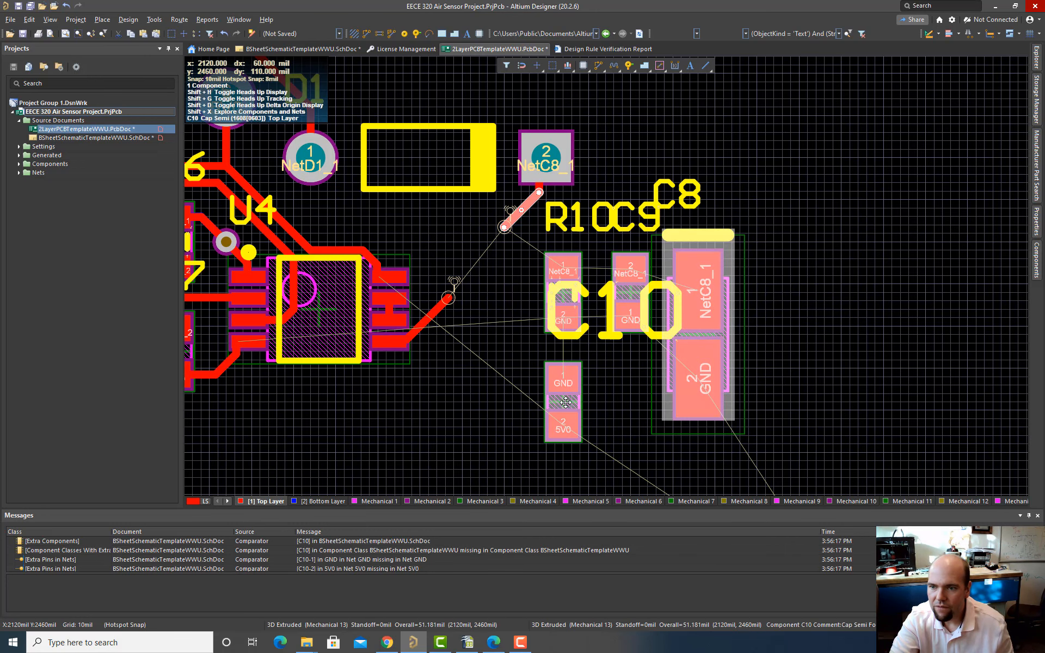
click(524, 208)
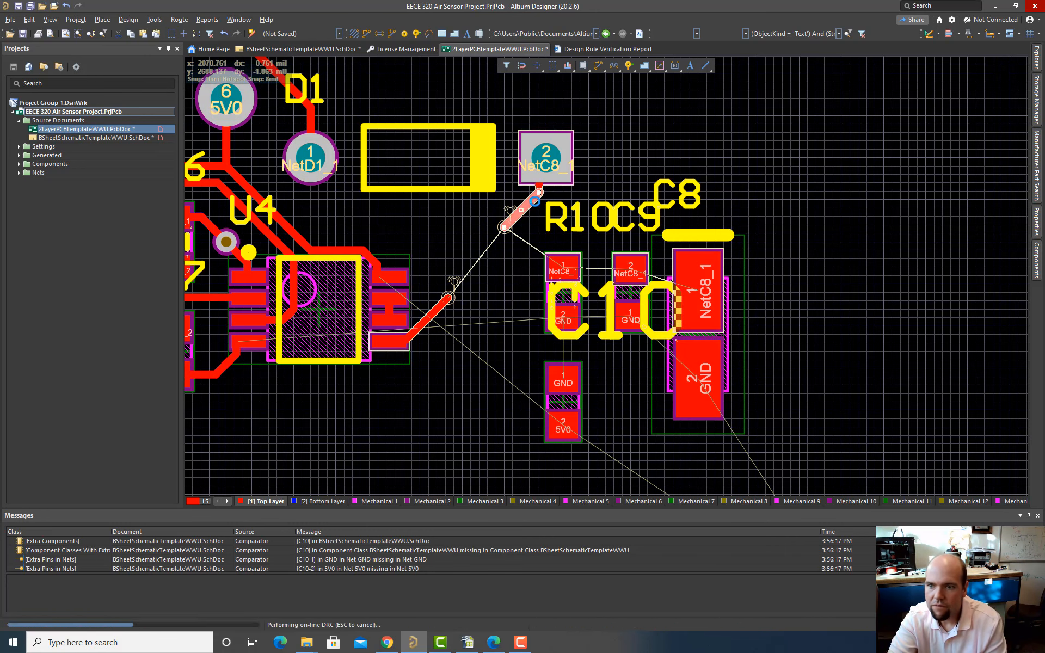
key(Delete)
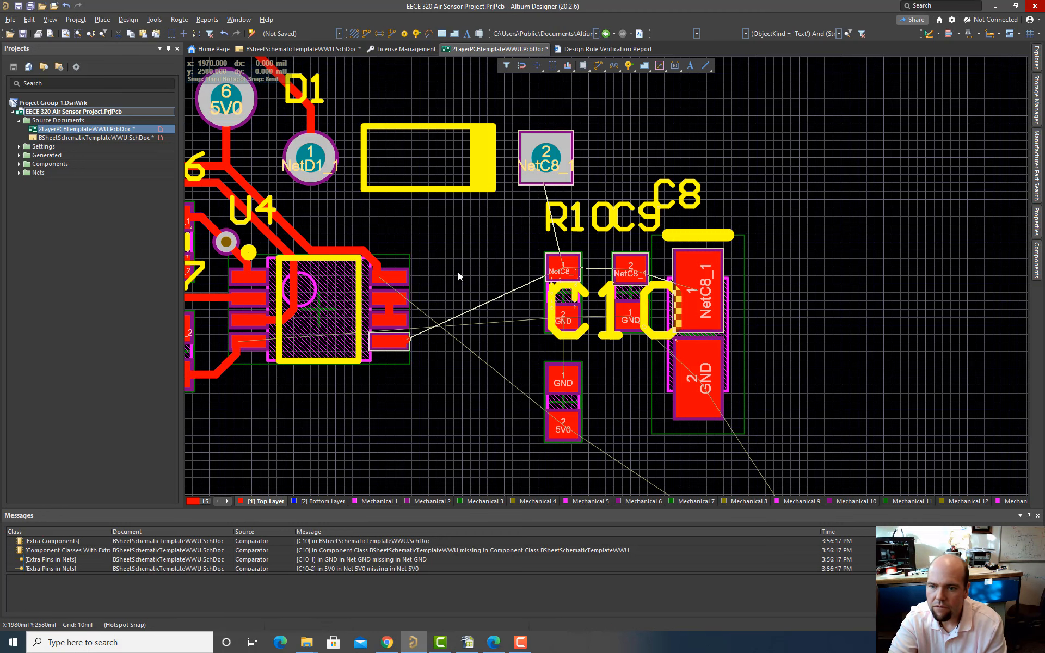
Step: Move R10, C9, C8 and C10 together closer to U4, leaving a routing gap beside its pins 5 to 8
drag(471, 222, 777, 489)
drag(692, 375, 582, 325)
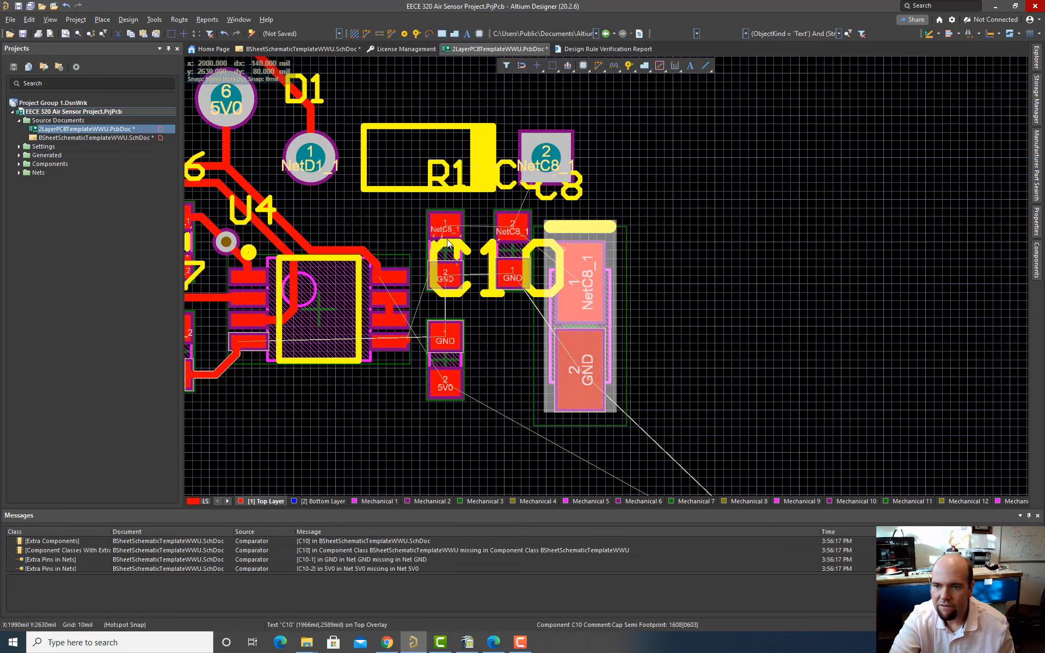
drag(419, 201, 627, 390)
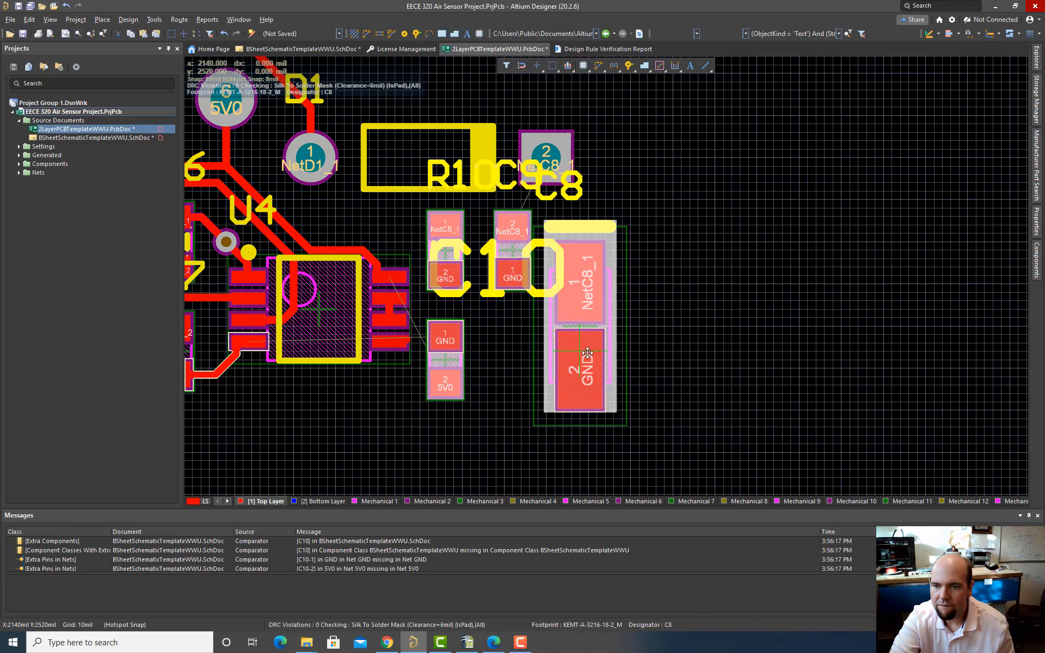
drag(584, 351, 609, 360)
right_drag(391, 376, 478, 413)
drag(554, 315, 553, 303)
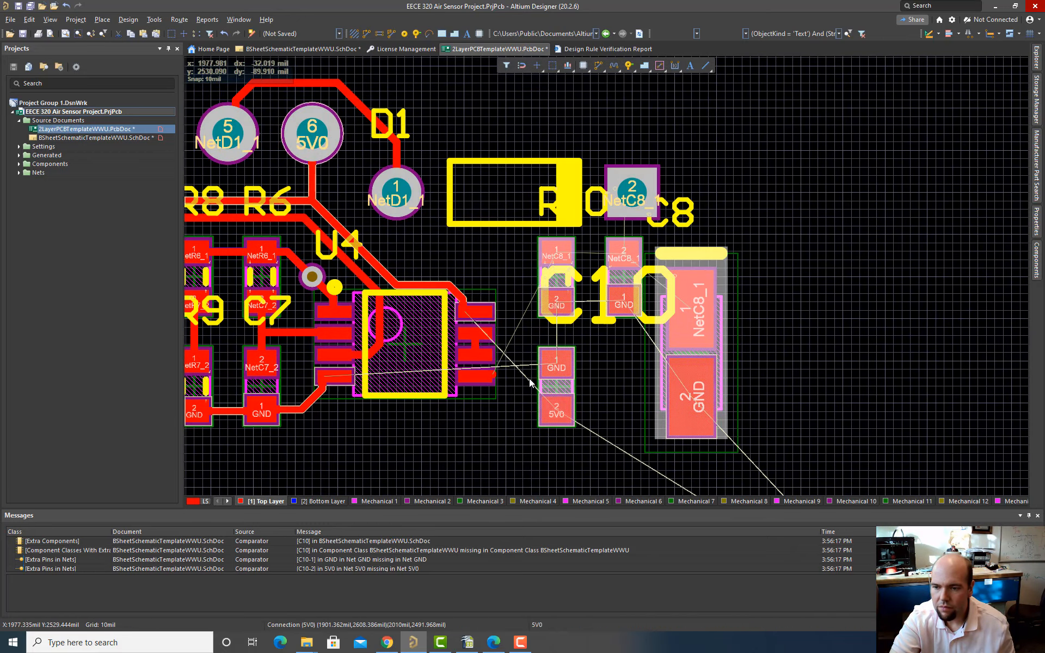
Step: Route NetC8_1 on the top layer from U4 pin 5 through R10 pad 1 and C9 pad 2 to C8 pad 1
ctrl+scroll(520, 390, down, 1)
ctrl+scroll(519, 390, up, 4)
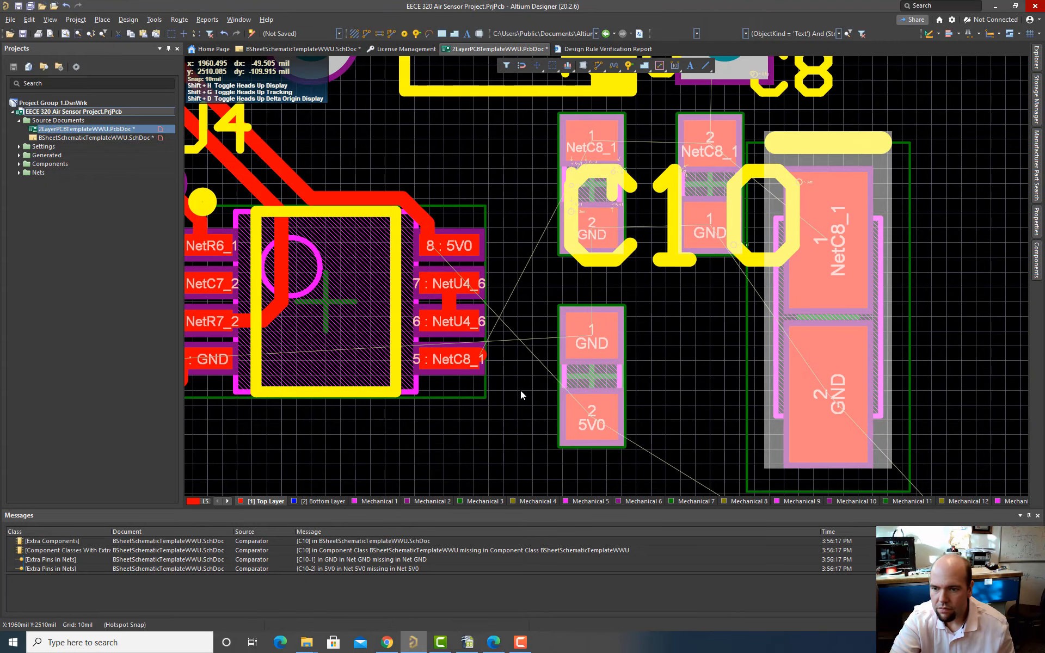
click(512, 385)
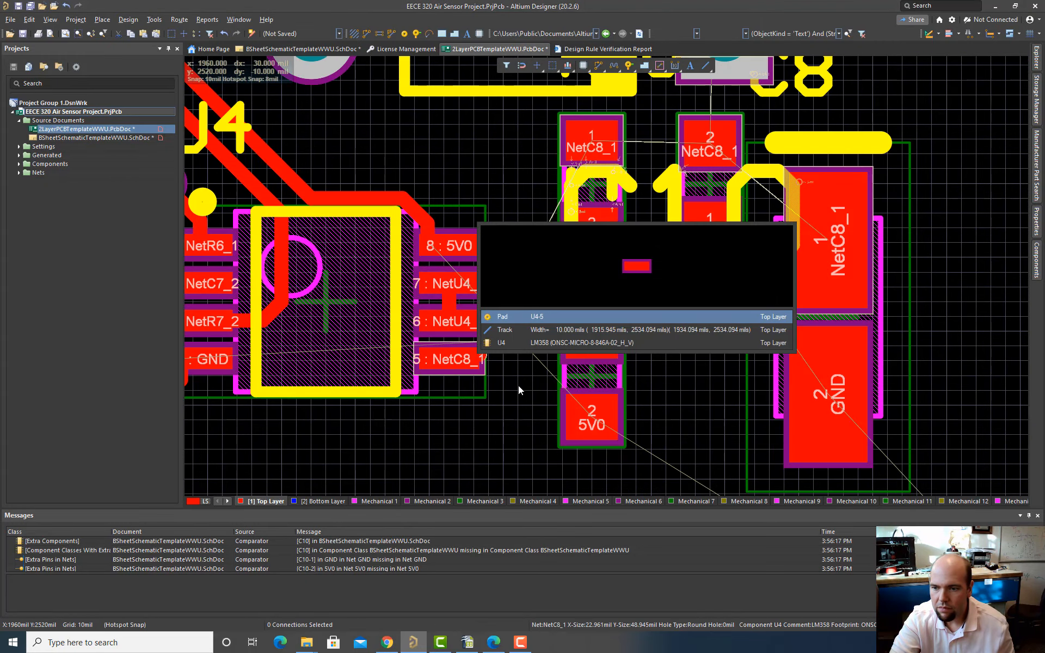
click(368, 34)
click(488, 357)
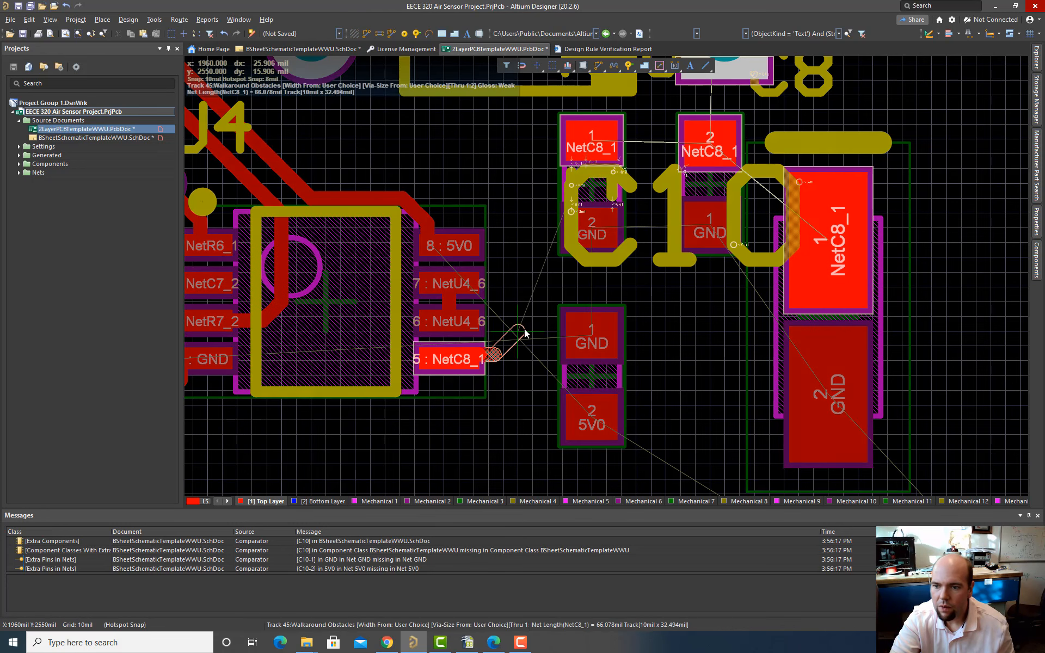
click(522, 246)
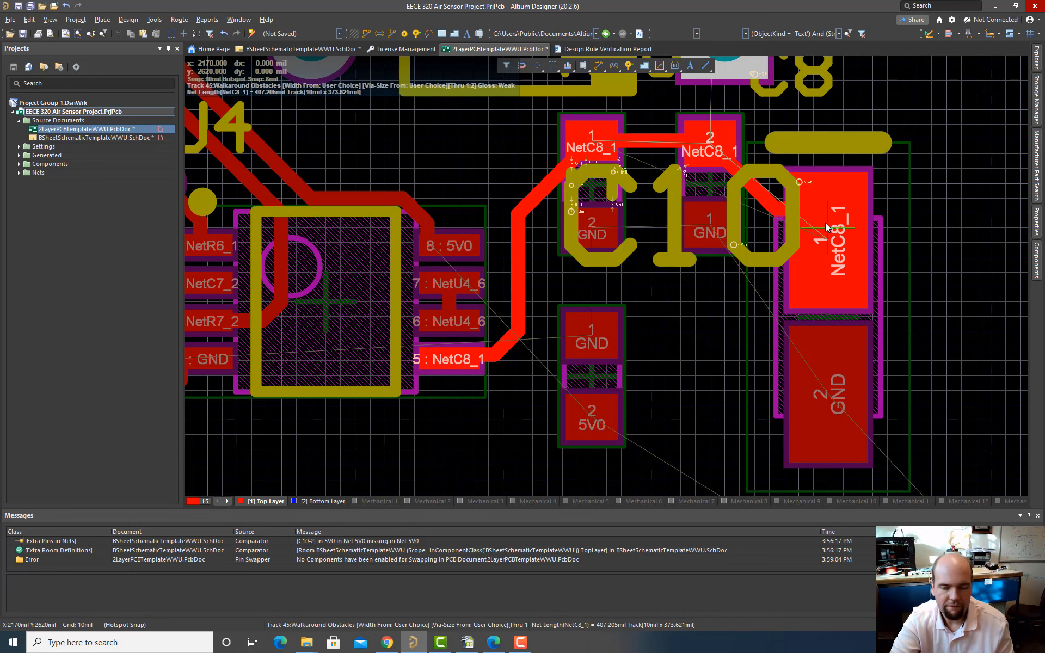
key(Escape)
Step: Shift the diagonal NetC8_1 track segments entering C8 pad 1 and R10 pad 1 slightly upward
click(765, 197)
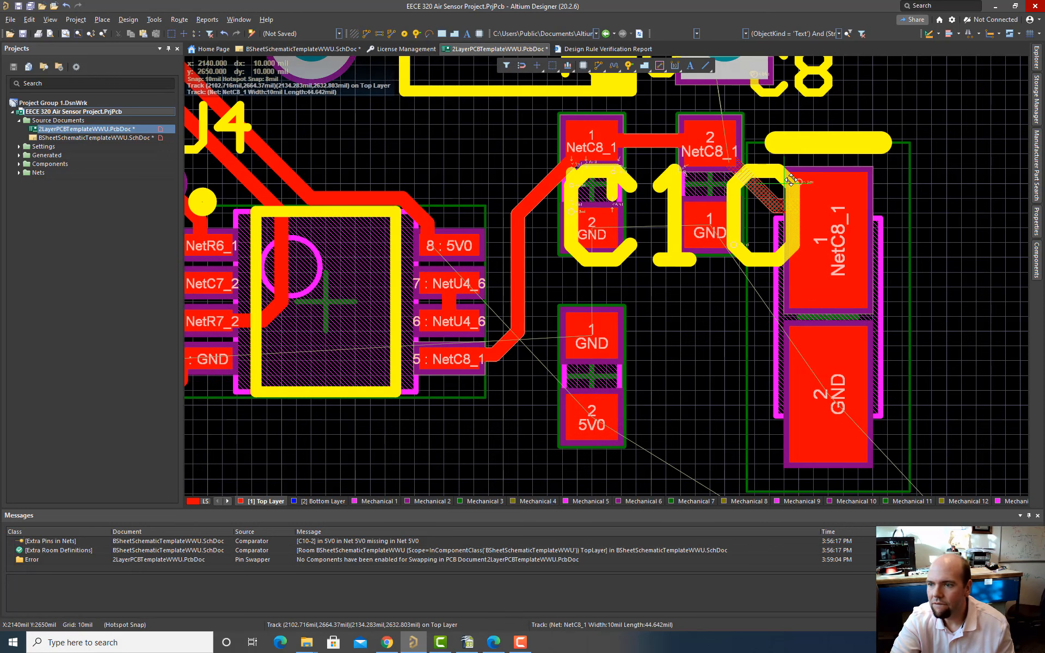
drag(764, 192, 772, 181)
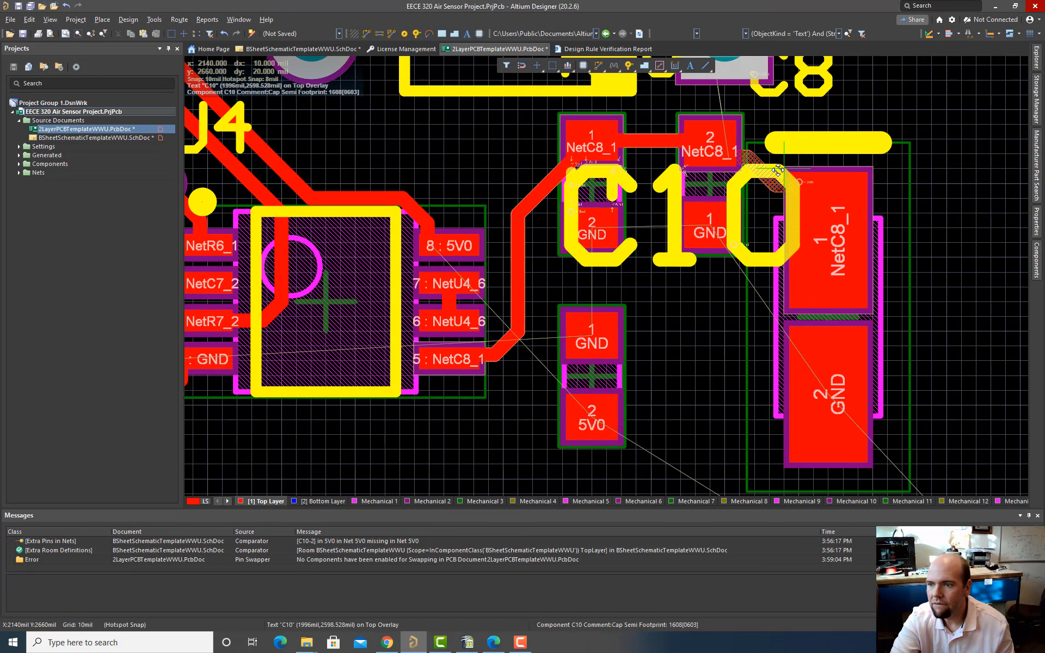
click(546, 175)
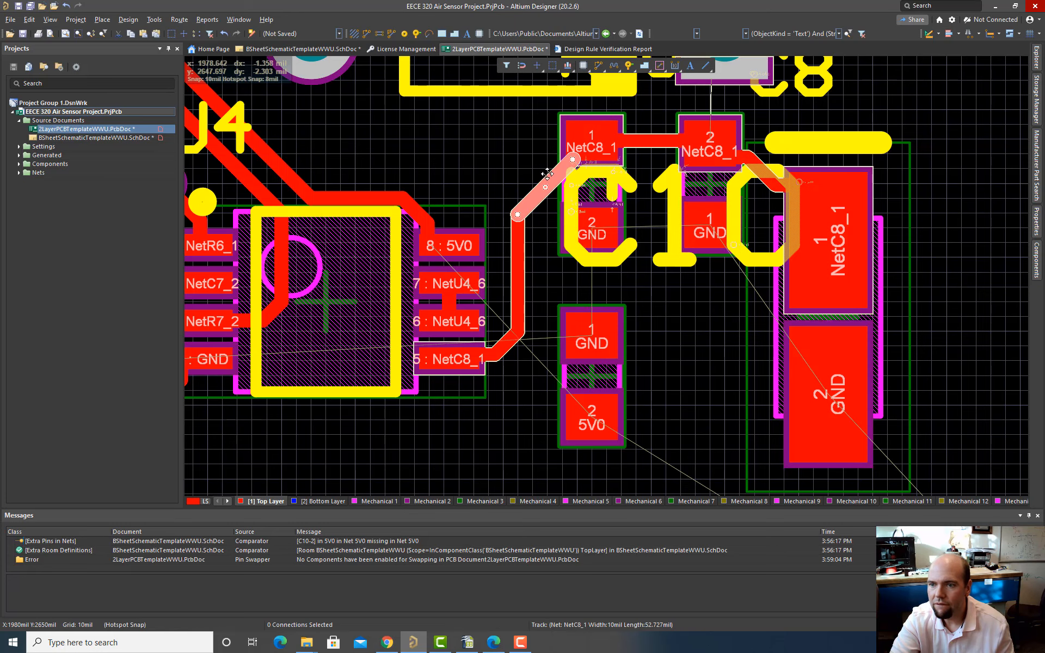
drag(547, 173, 539, 156)
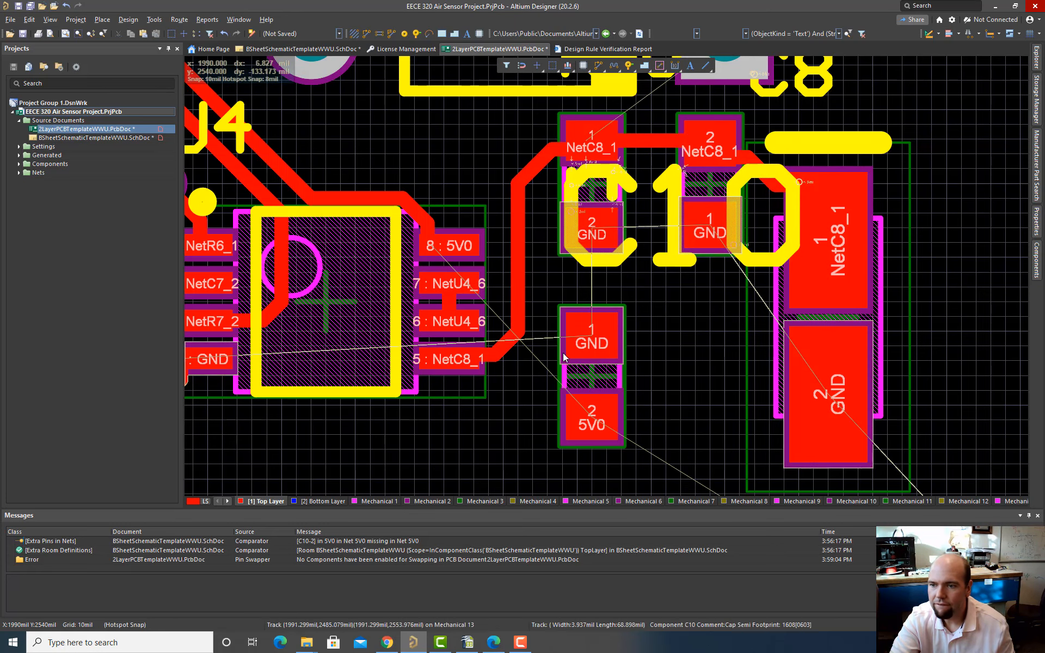
Step: Route NetC8_1 straight down from D1 pad 2 to C9 pad 2
ctrl+scroll(564, 357, down, 3)
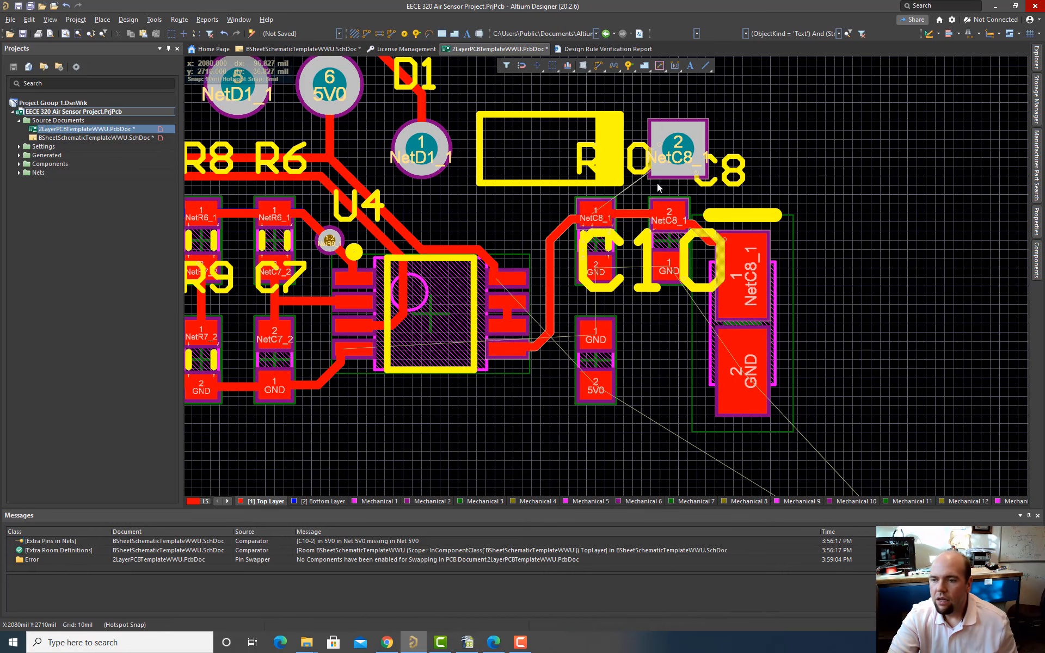
click(380, 34)
click(677, 155)
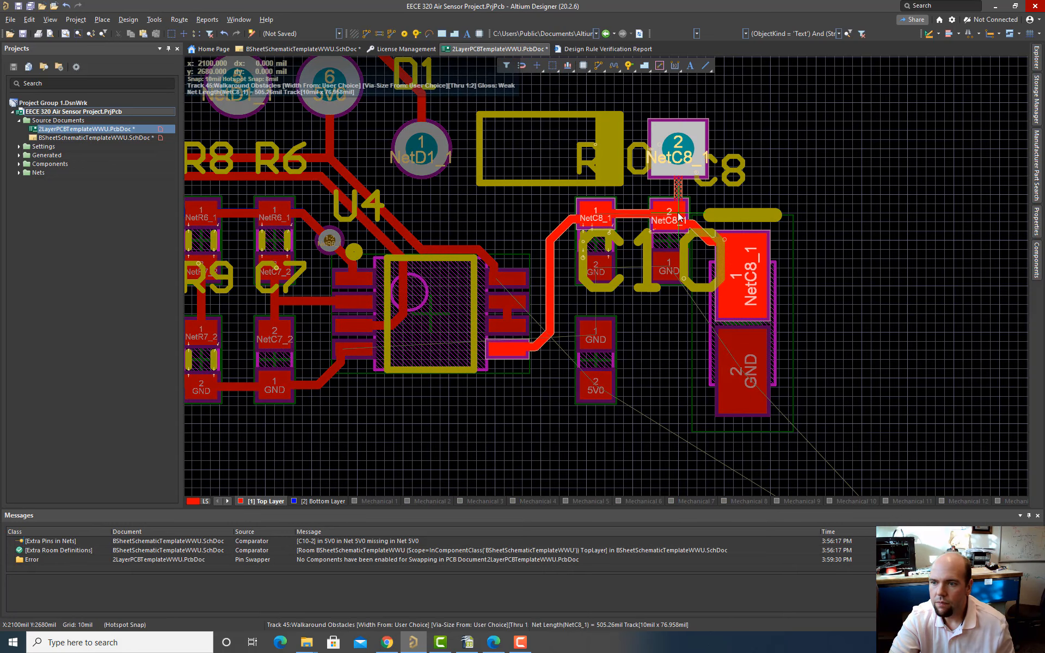
click(678, 215)
right_click(568, 331)
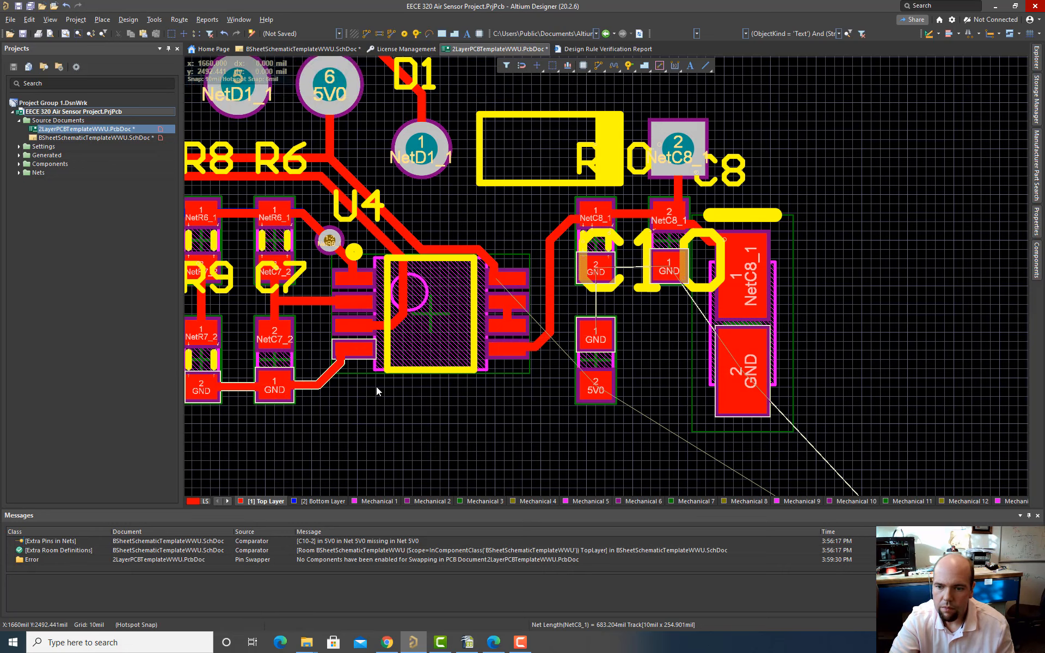
Step: Route GND from C7 pad 1 beneath U4 to C8 pad 2, and connect the GND pads of C10, R10, C9 and C8
click(281, 388)
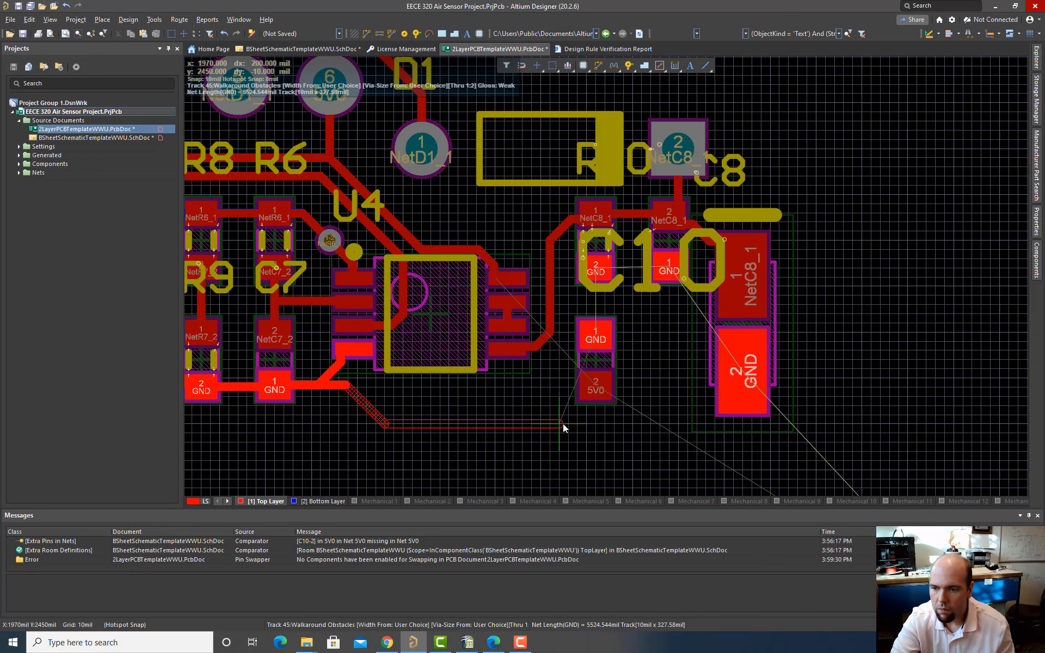
click(673, 418)
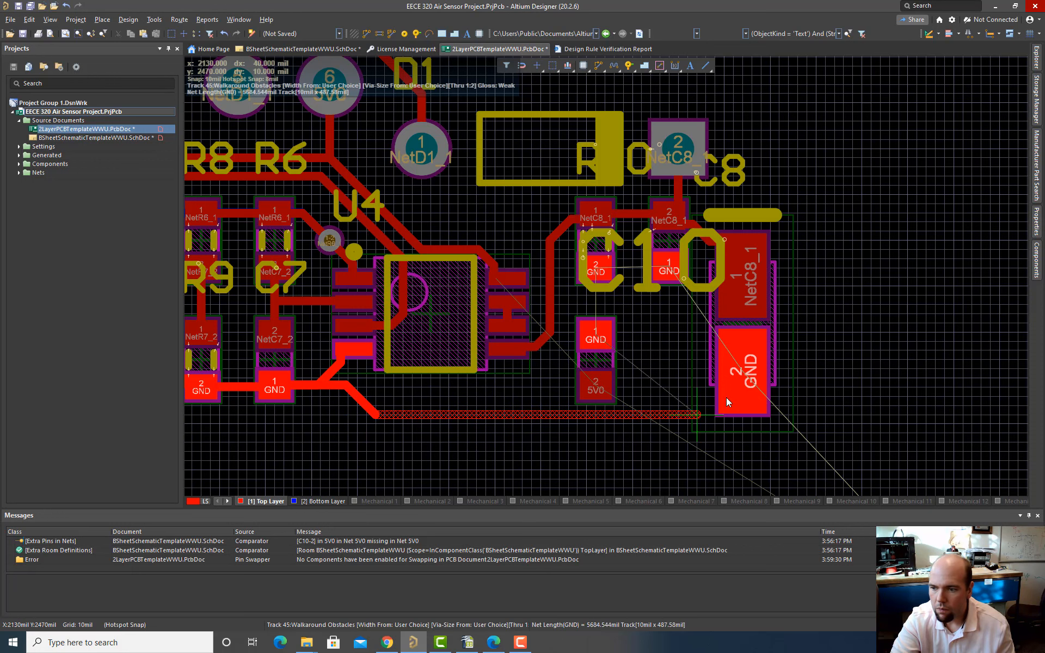
click(756, 377)
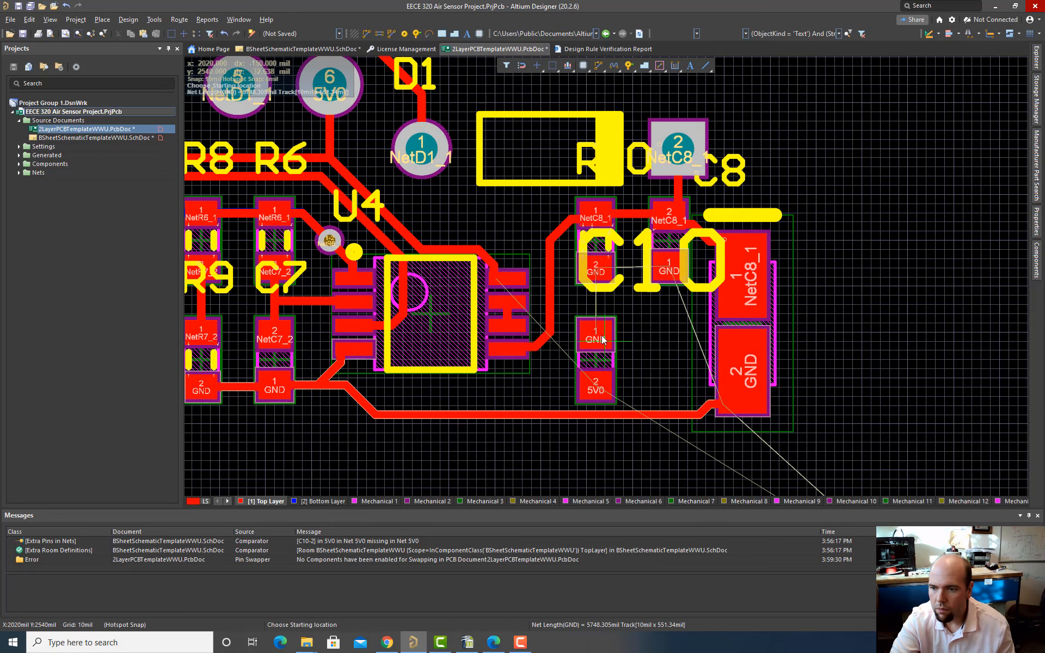
click(603, 340)
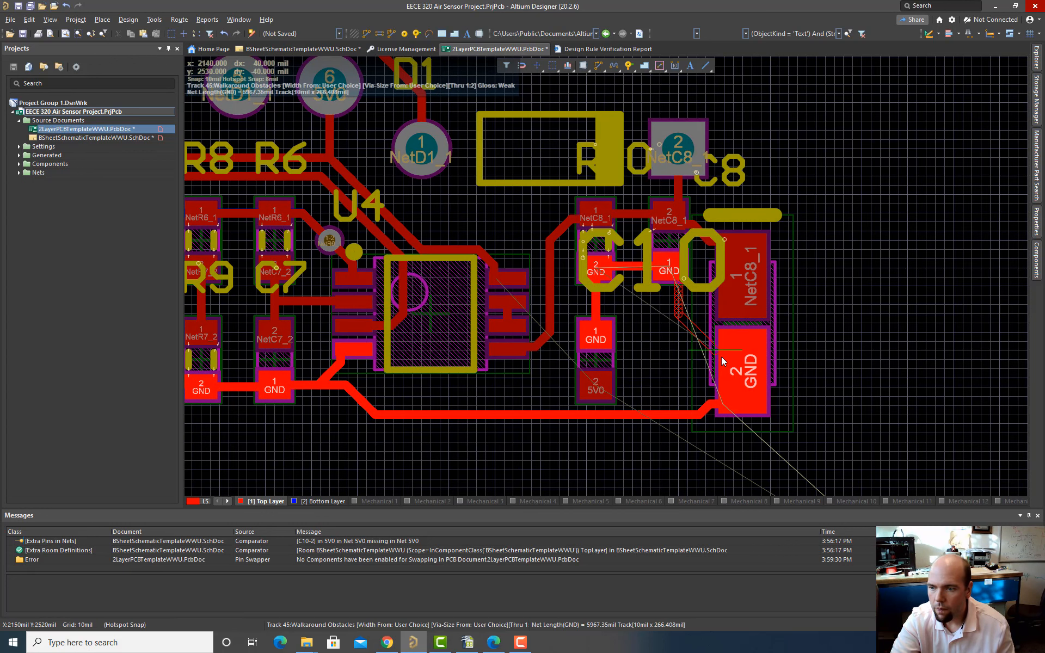
click(742, 362)
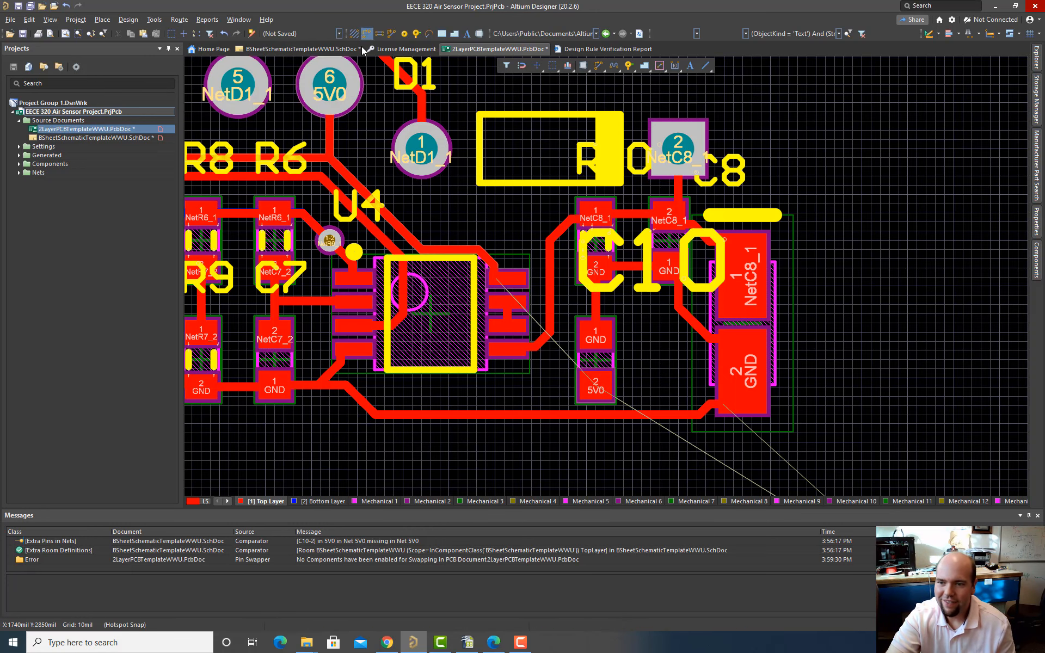
Step: Route 5V0 from the track above U4 down under its body and across to C10 pad 2
key(ctrl+w)
click(426, 258)
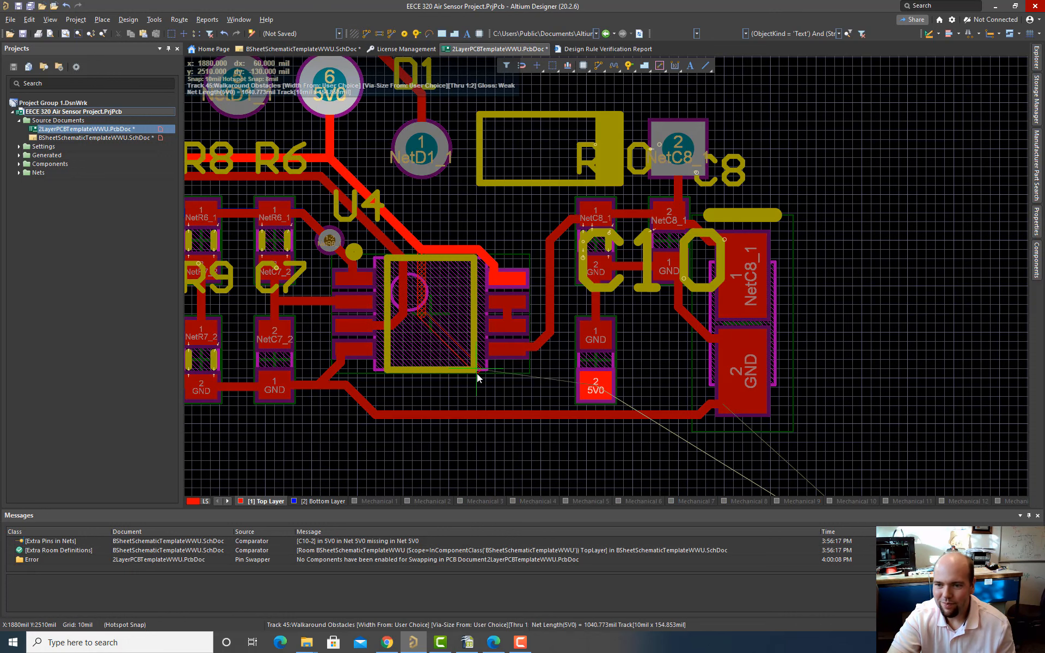
click(472, 390)
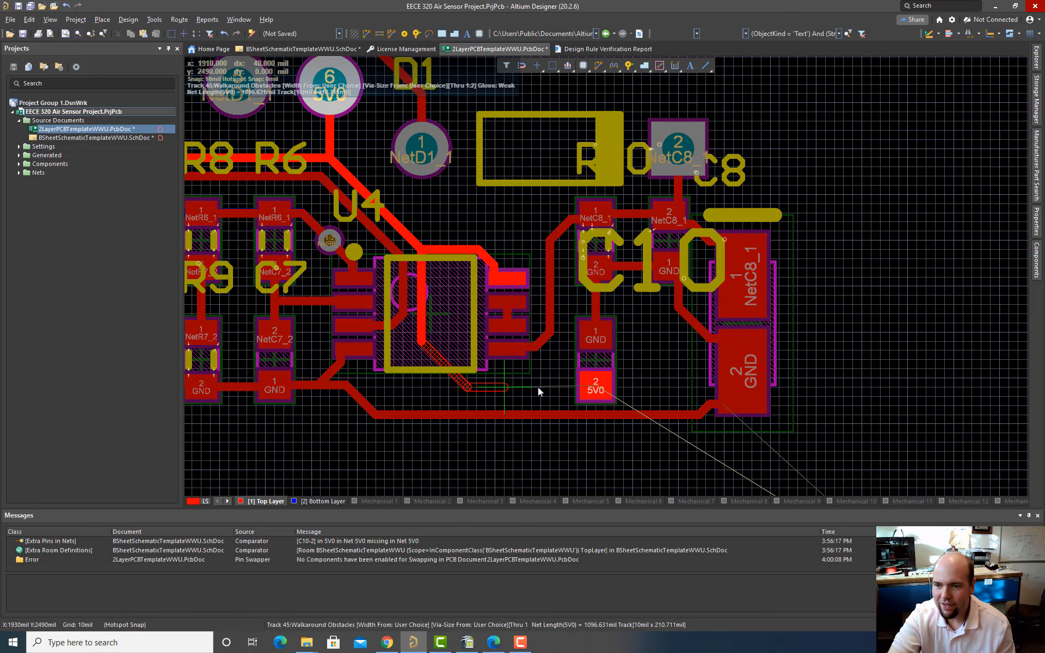
click(595, 388)
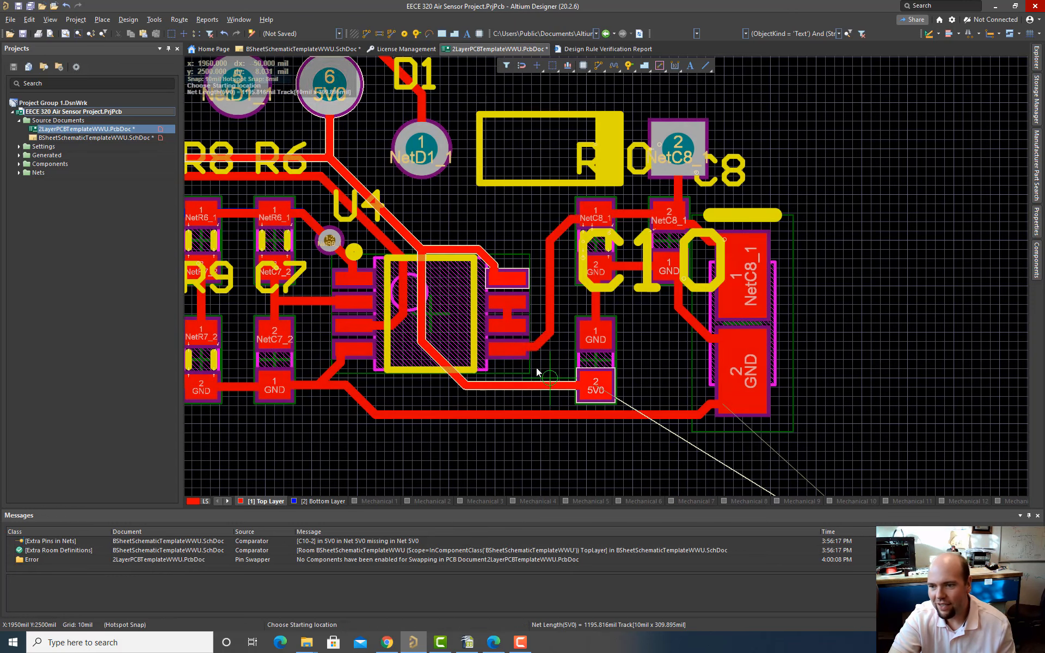
ctrl+scroll(542, 341, down, 5)
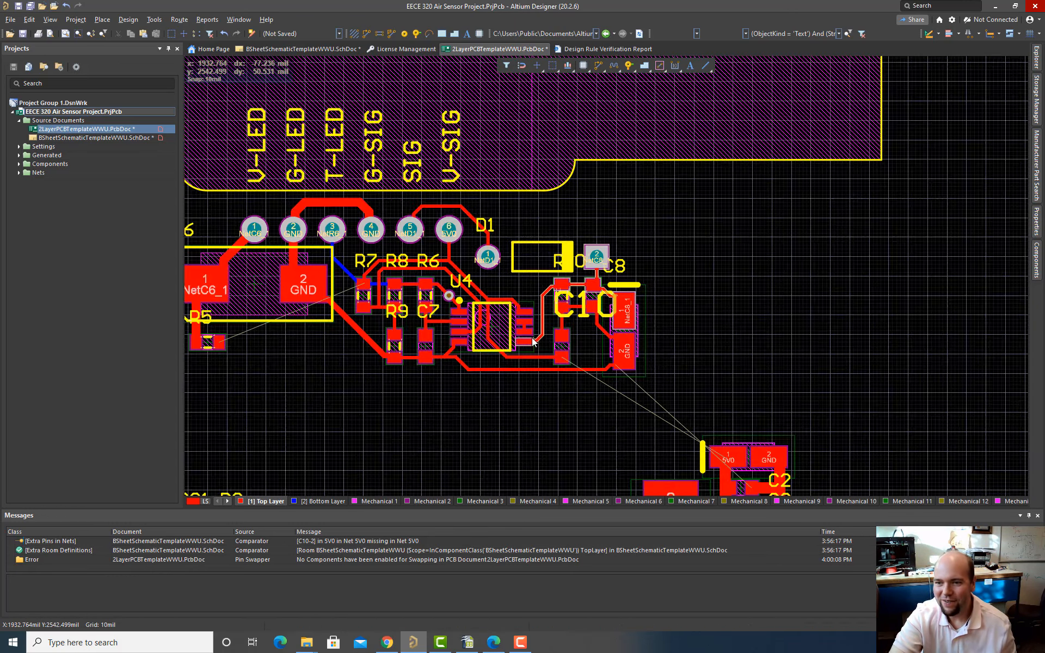
scroll(493, 354, up, 5)
scroll(501, 362, down, 4)
ctrl+scroll(544, 362, up, 4)
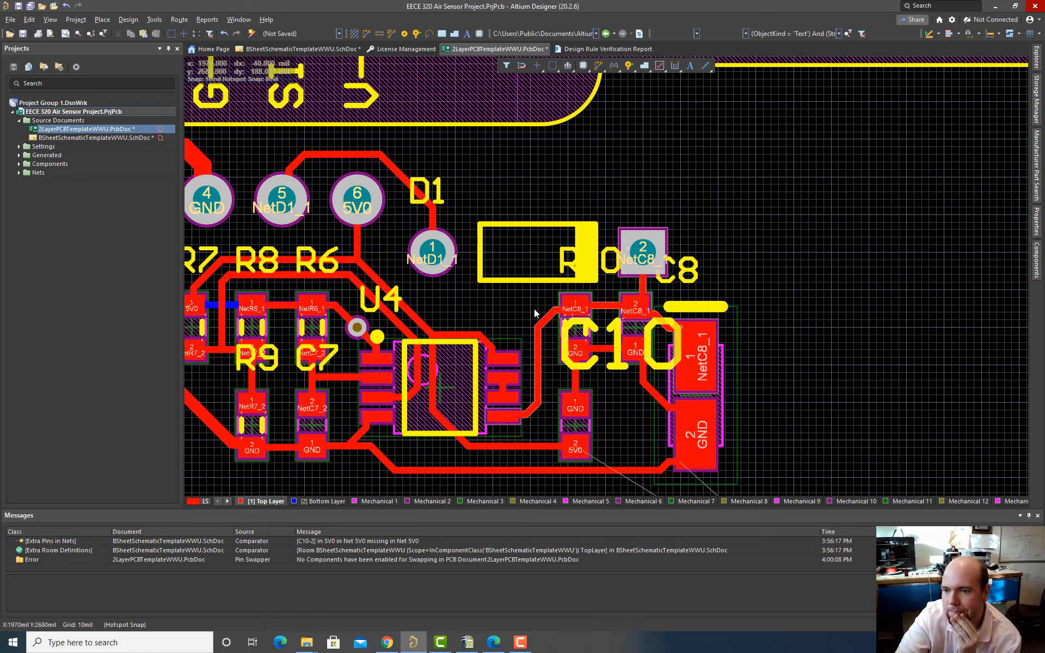
Step: Move the D1 designator from above the diode's pad 1 into the diode's silkscreen outline
key(3)
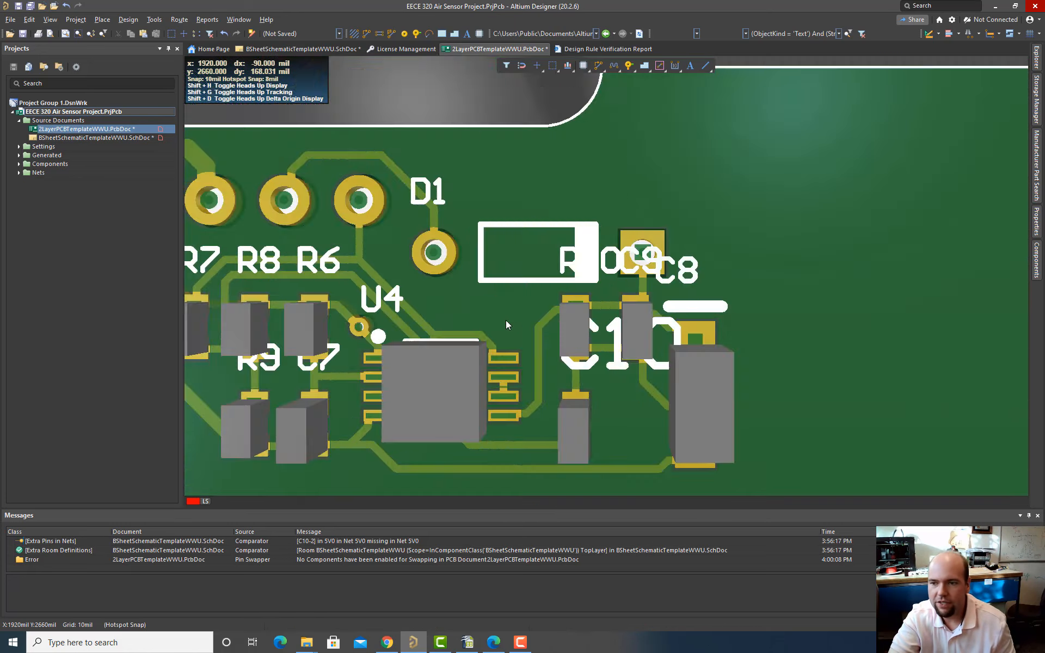
key(2)
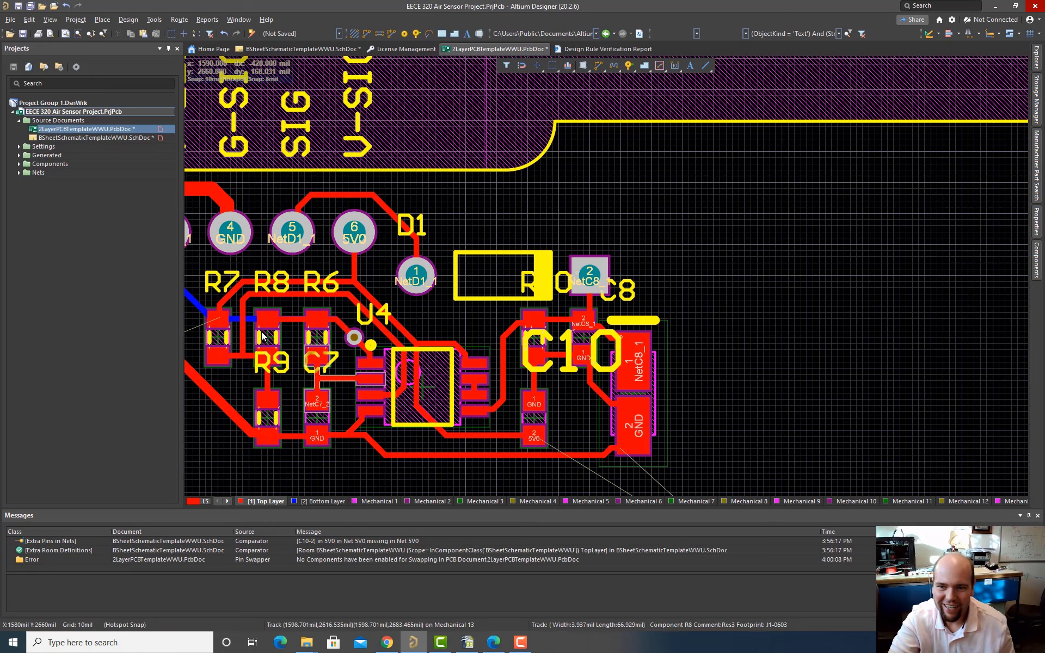
right_drag(334, 418, 436, 384)
click(470, 280)
drag(470, 284, 520, 285)
click(521, 192)
click(521, 193)
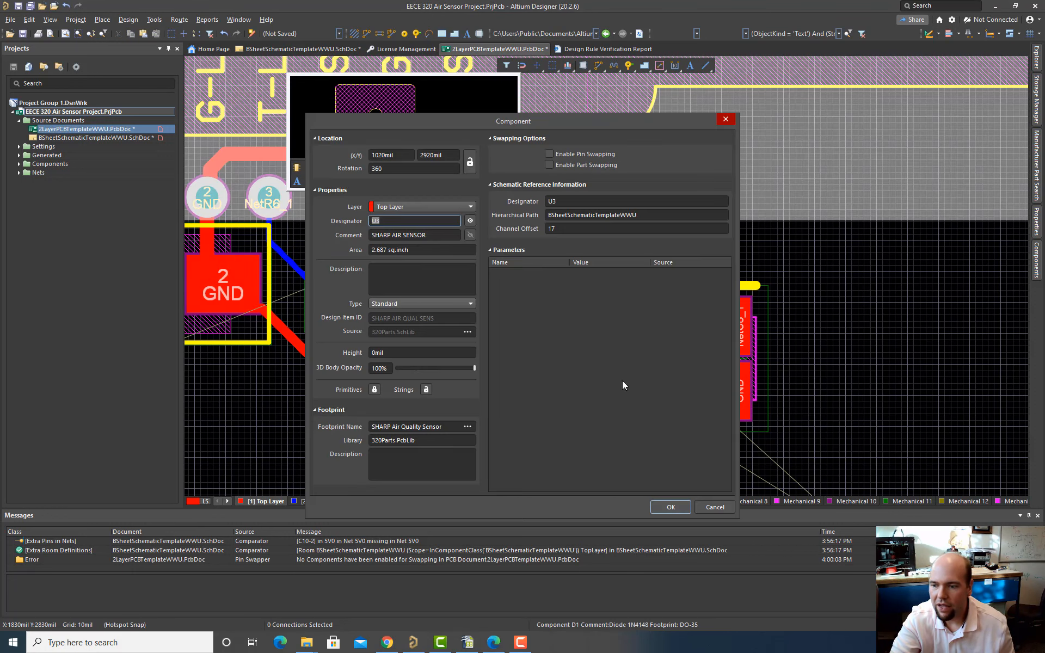
click(725, 508)
click(479, 181)
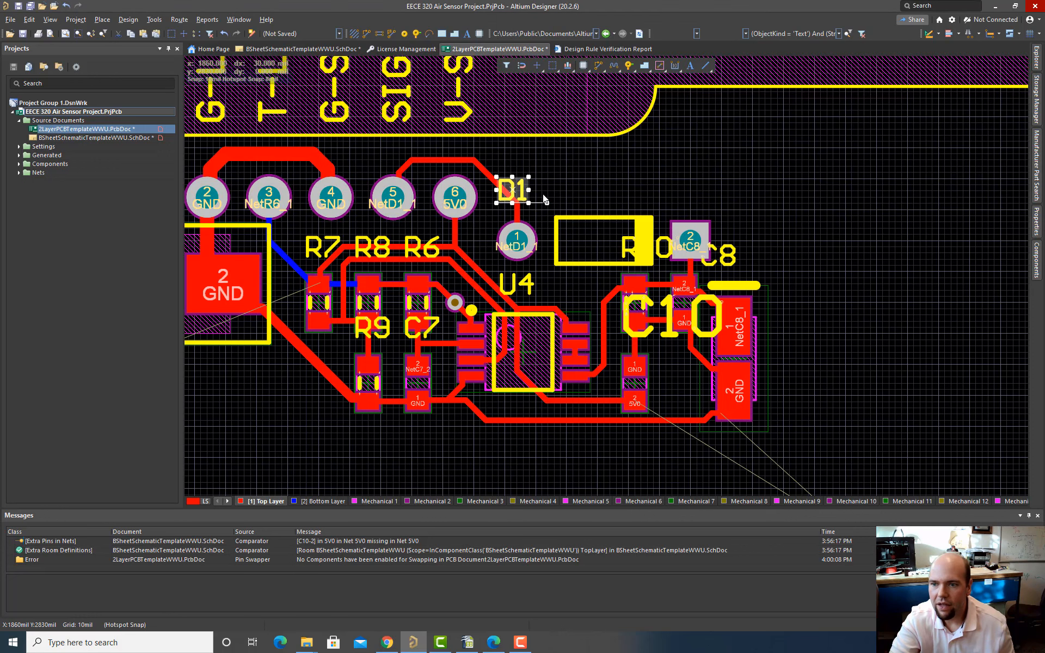
drag(521, 194, 587, 241)
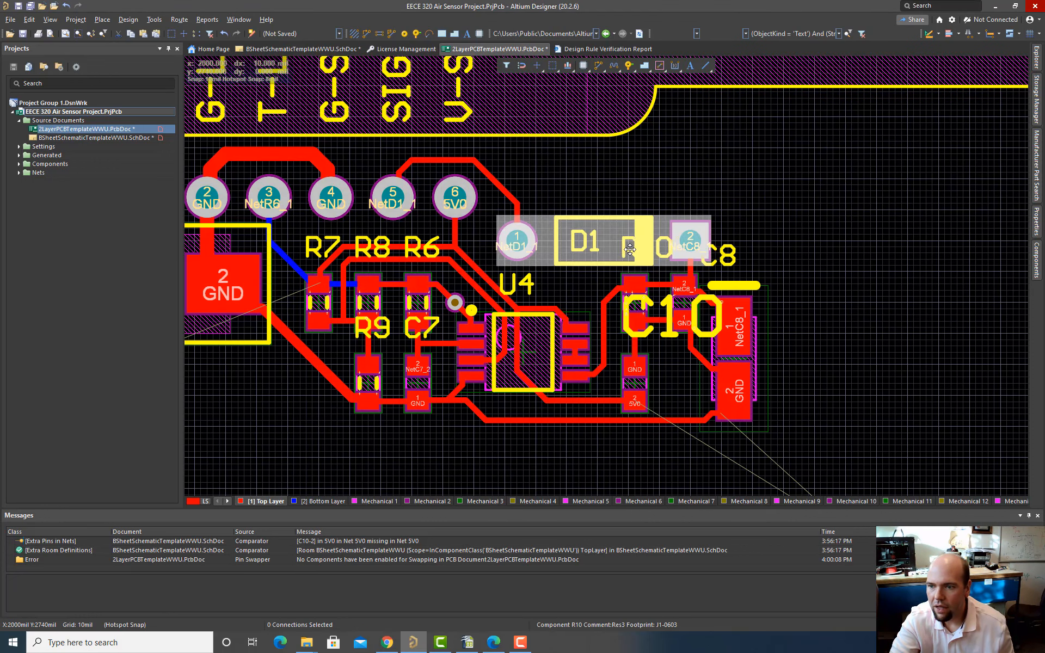
Step: Move the R10 designator out of the D1 outline into the gap between U4 and resistor R10
double_click(630, 253)
click(610, 240)
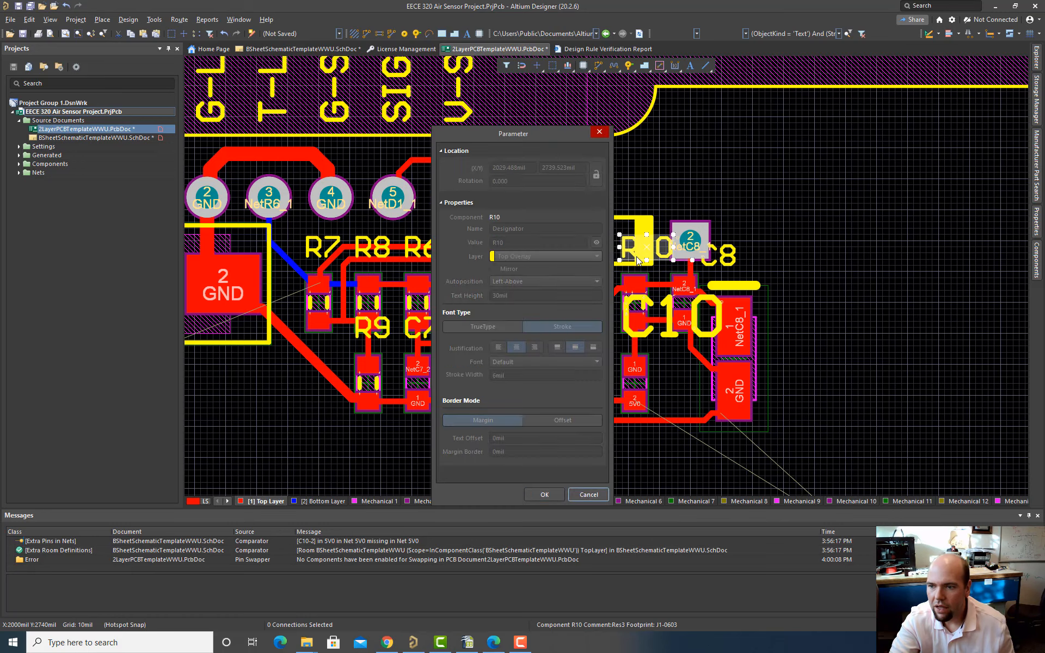
click(544, 493)
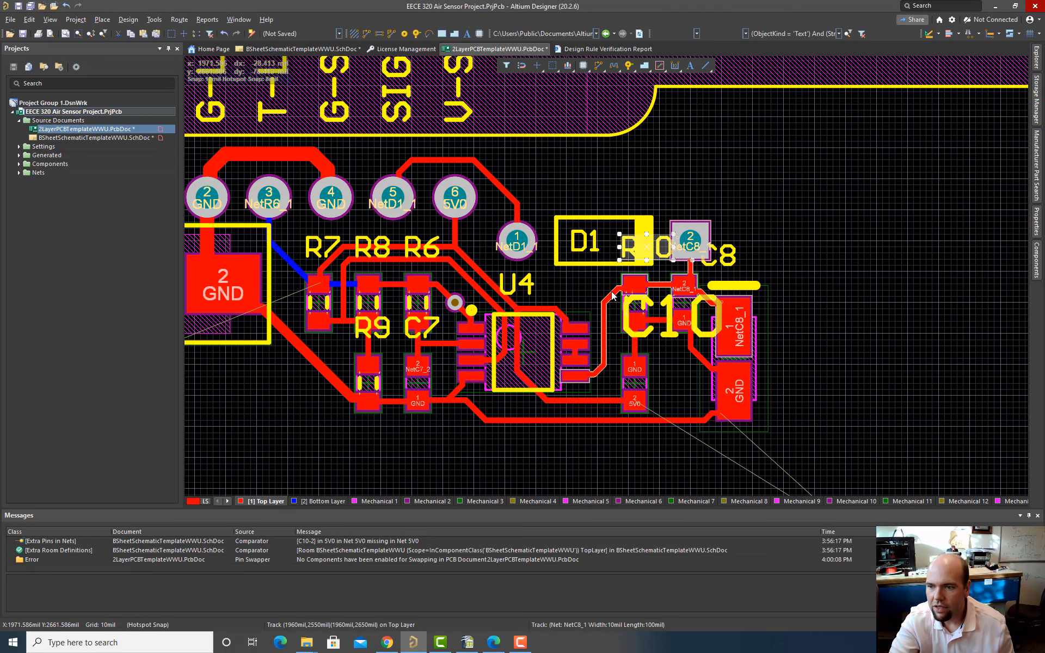
drag(632, 258, 585, 295)
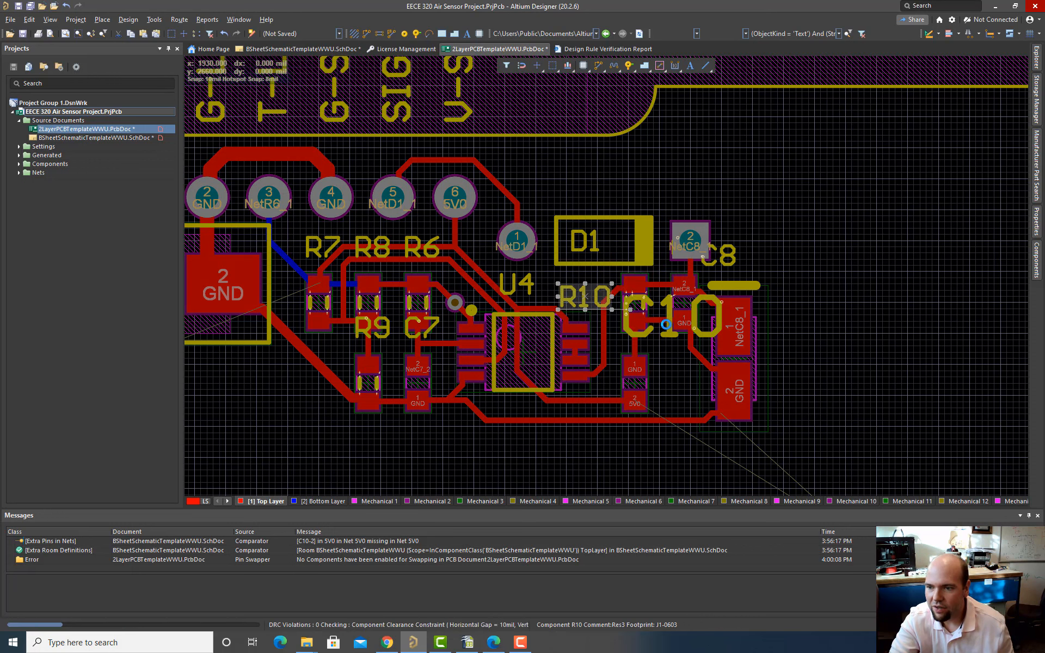
Step: Set the C10 designator's text height to 30 mil and reduce its stroke width to match the other designators
double_click(647, 329)
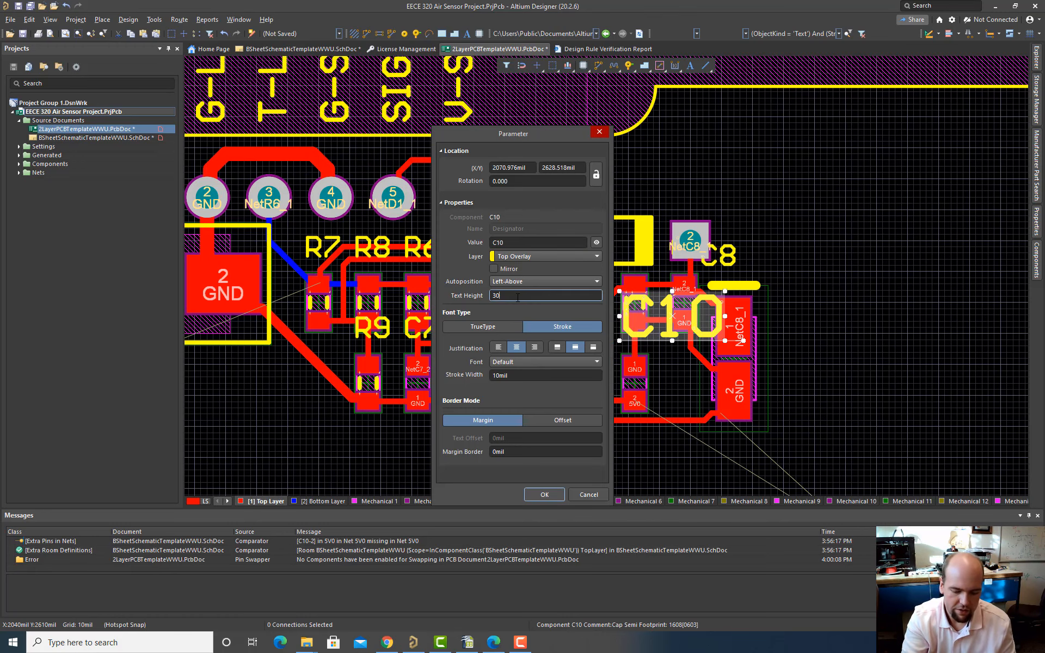
key(Return)
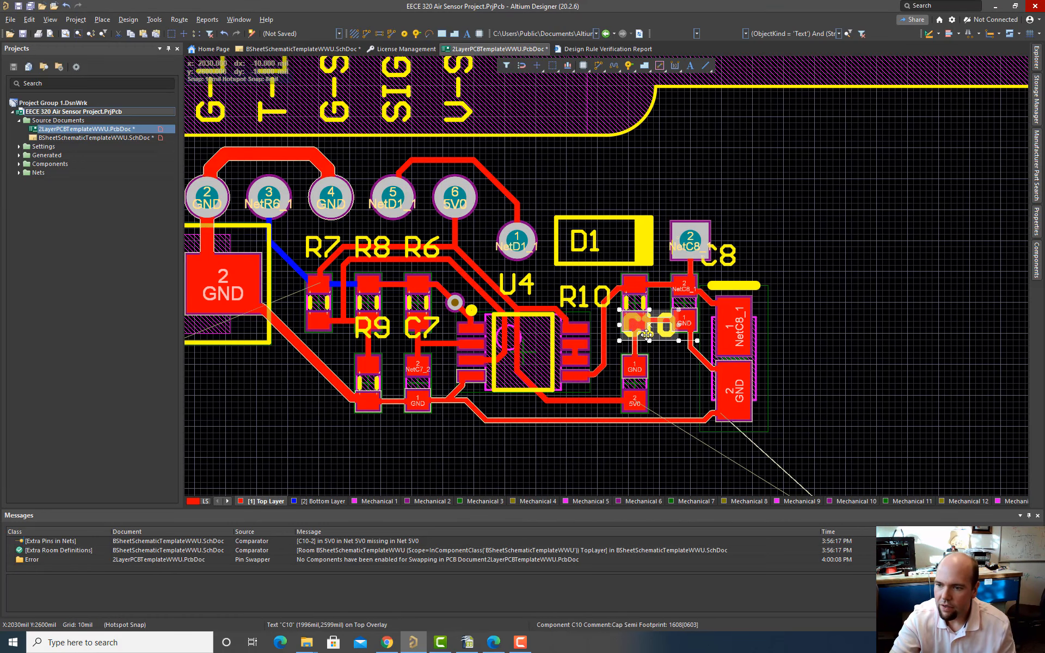
double_click(652, 339)
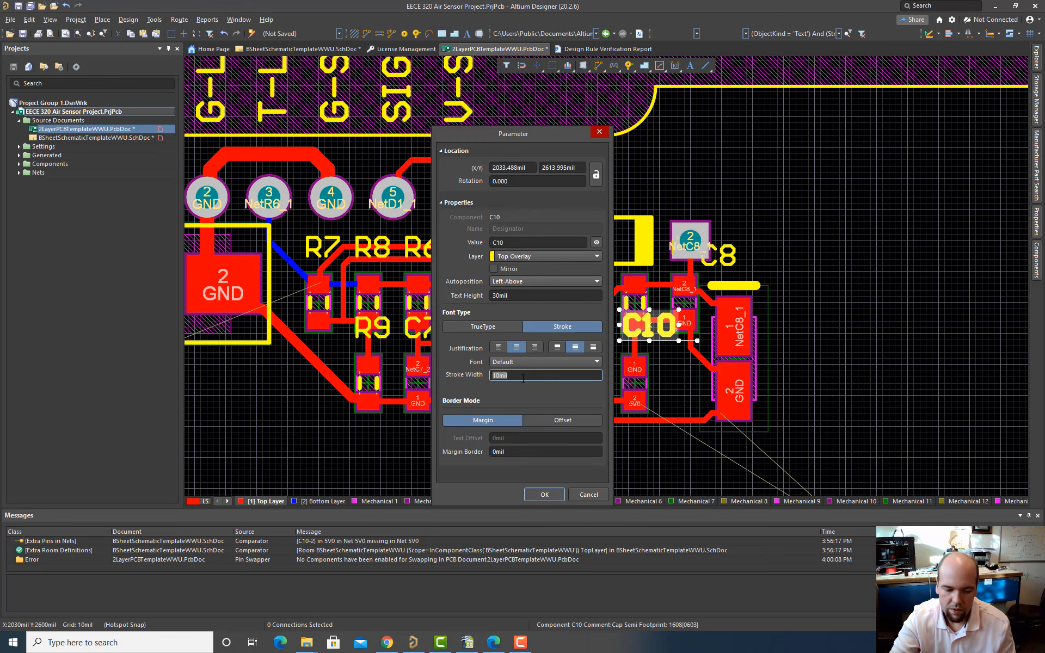
key(Return)
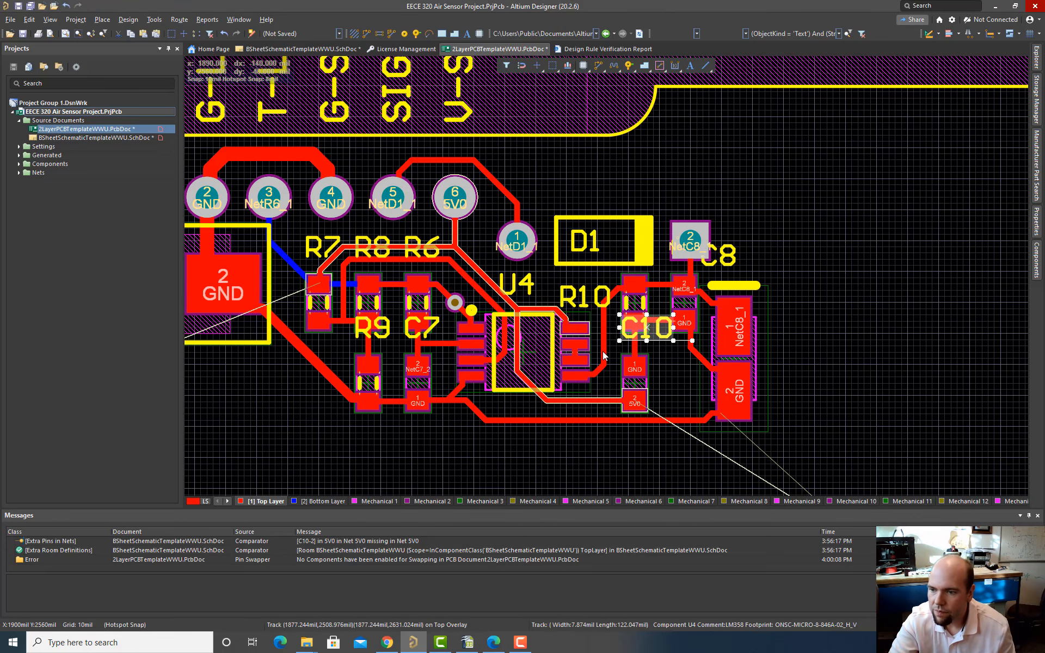
Step: Rotate the C10 and C8 designators vertically and place them side by side between capacitors C10 and C8
click(654, 335)
drag(647, 328, 665, 385)
key(space)
drag(714, 256, 698, 384)
Step: Locate the C9 designator hidden under D1 pad 2 and move it, rotated vertically, into the open space beside the pad
click(685, 308)
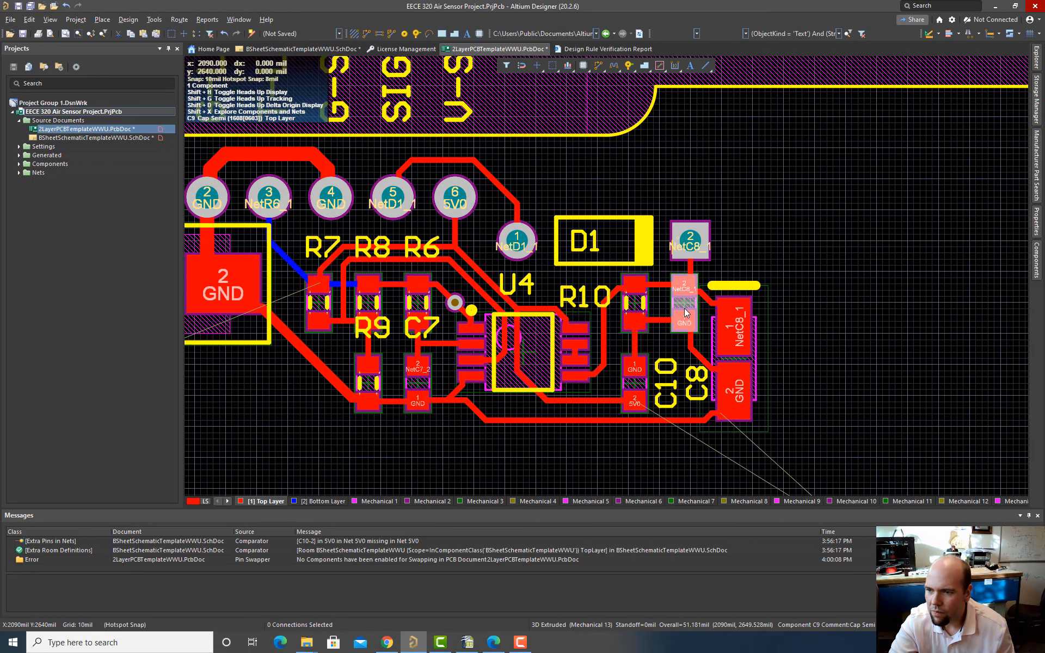
scroll(684, 308, down, 3)
scroll(684, 309, up, 5)
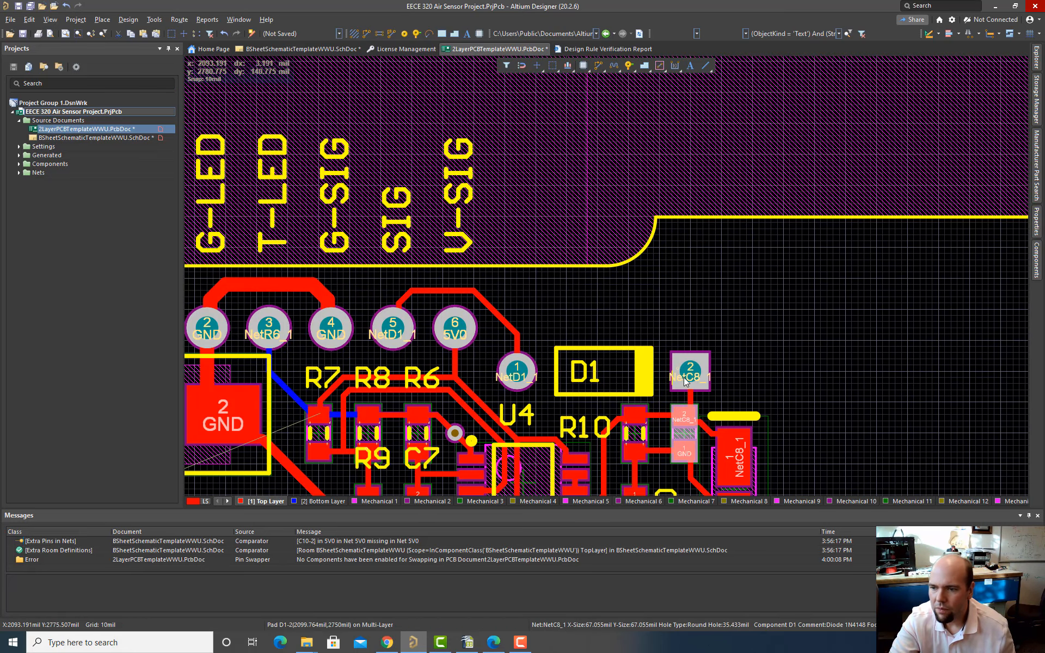
ctrl+scroll(684, 374, down, 3)
ctrl+scroll(674, 430, up, 5)
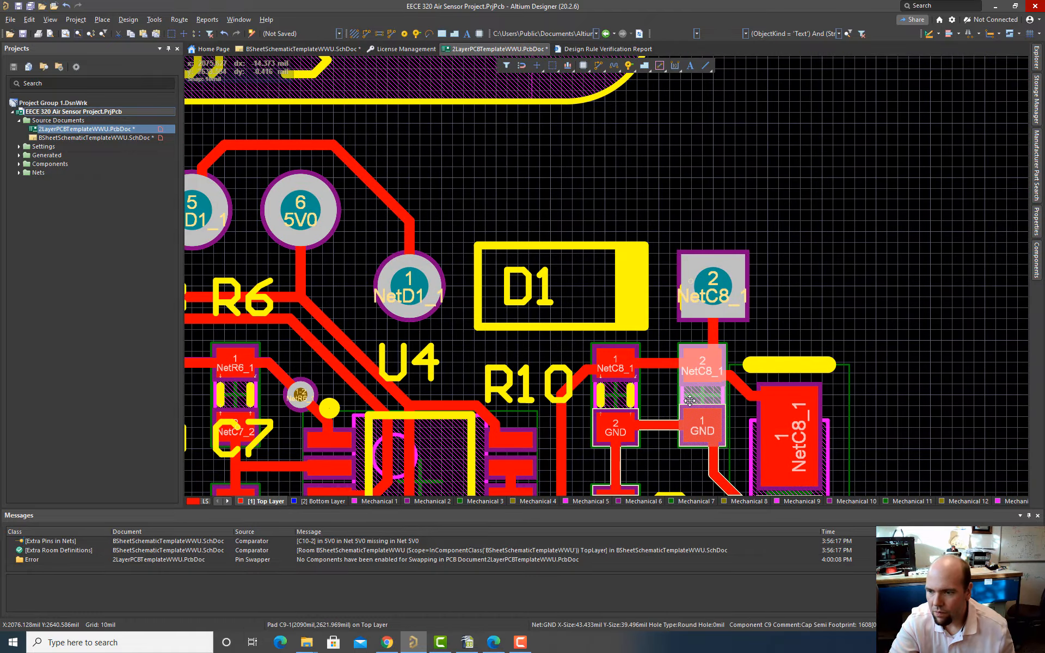
ctrl+scroll(701, 392, down, 2)
ctrl+scroll(701, 392, down, 1)
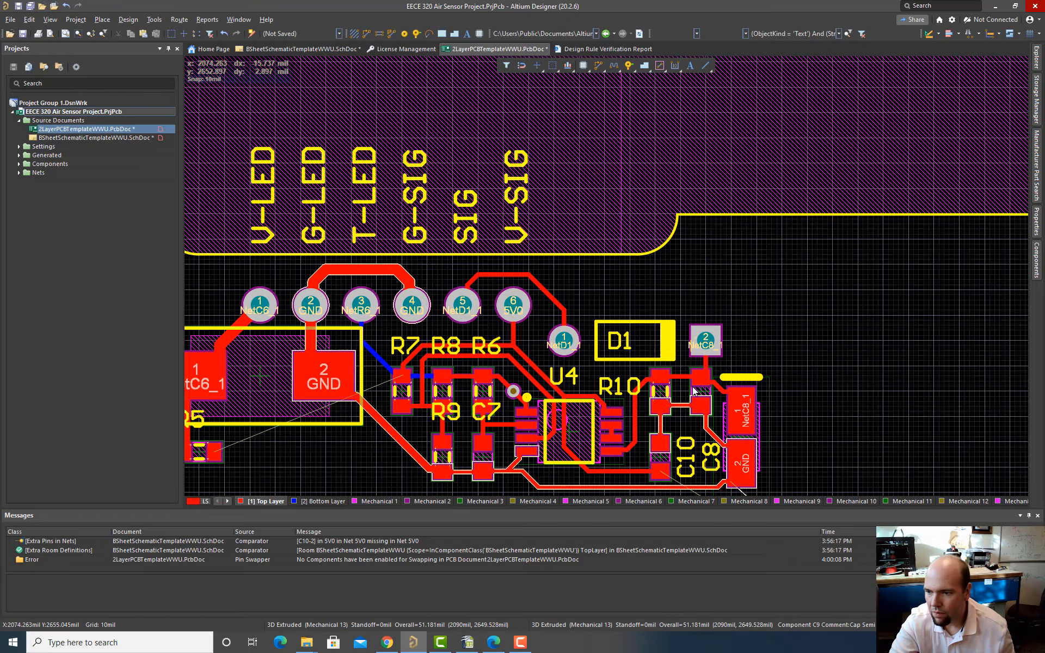
ctrl+scroll(702, 392, up, 3)
ctrl+scroll(694, 391, up, 2)
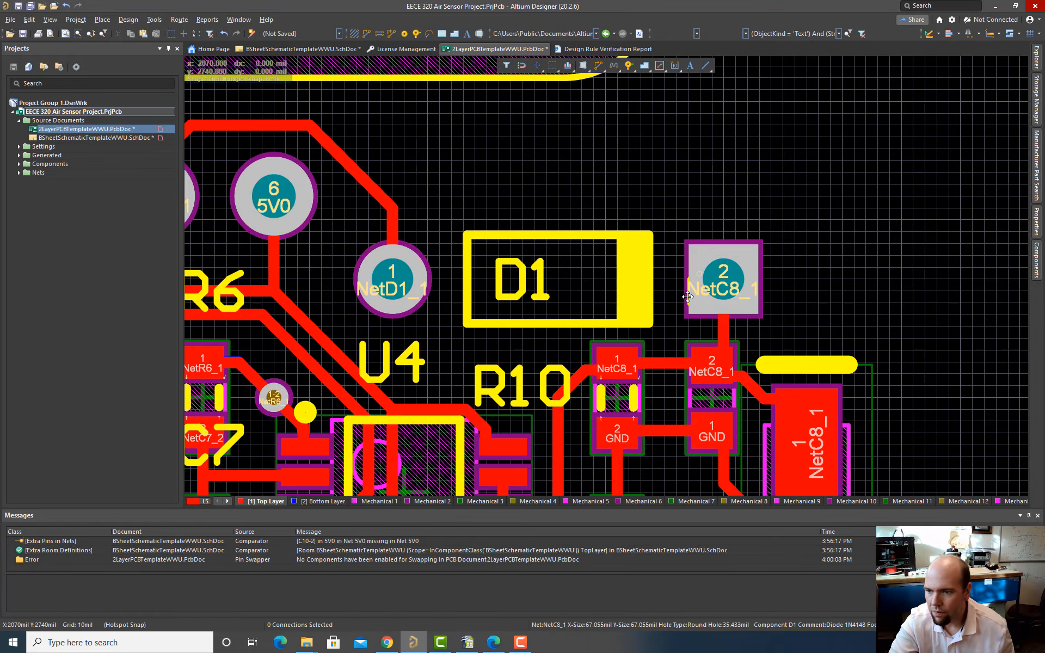
click(688, 297)
click(648, 286)
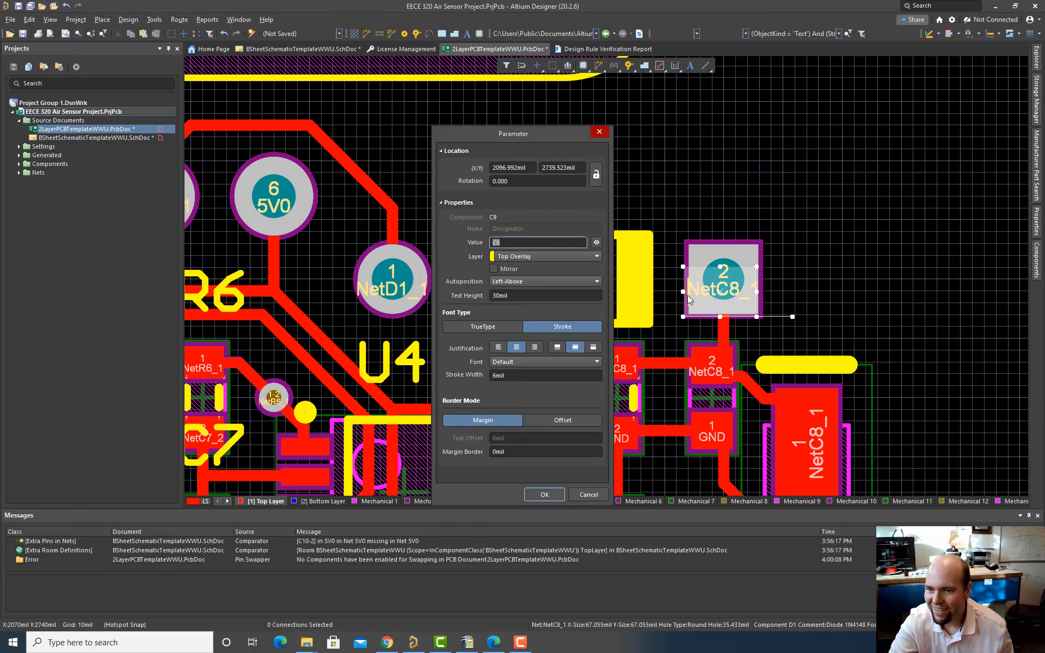
click(557, 497)
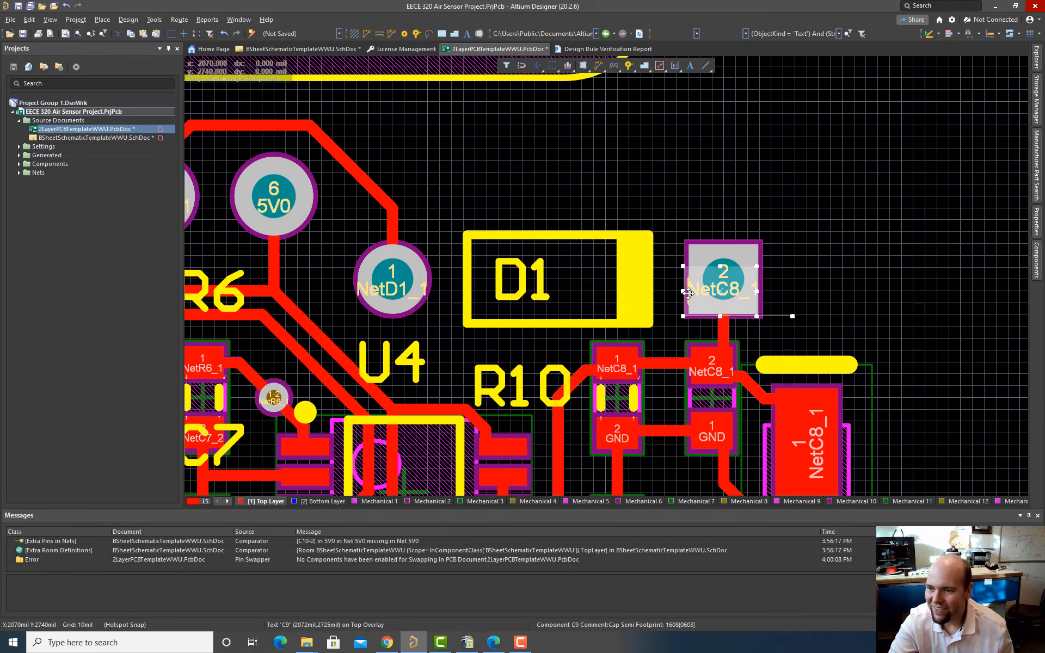
drag(687, 297, 829, 257)
key(space)
Step: Lower the C8 designator slightly and place the vertical C9 designator directly above it, beside capacitor C8
ctrl+scroll(819, 306, down, 1)
ctrl+scroll(820, 308, down, 1)
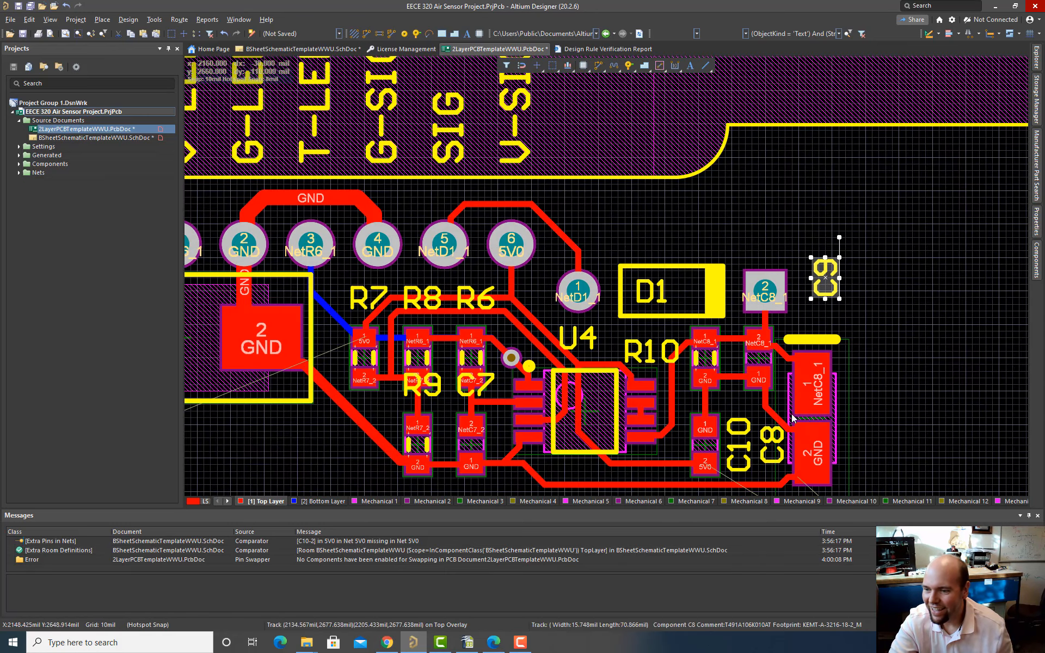
click(773, 452)
drag(773, 461, 775, 464)
click(825, 286)
drag(825, 289, 772, 412)
key(space)
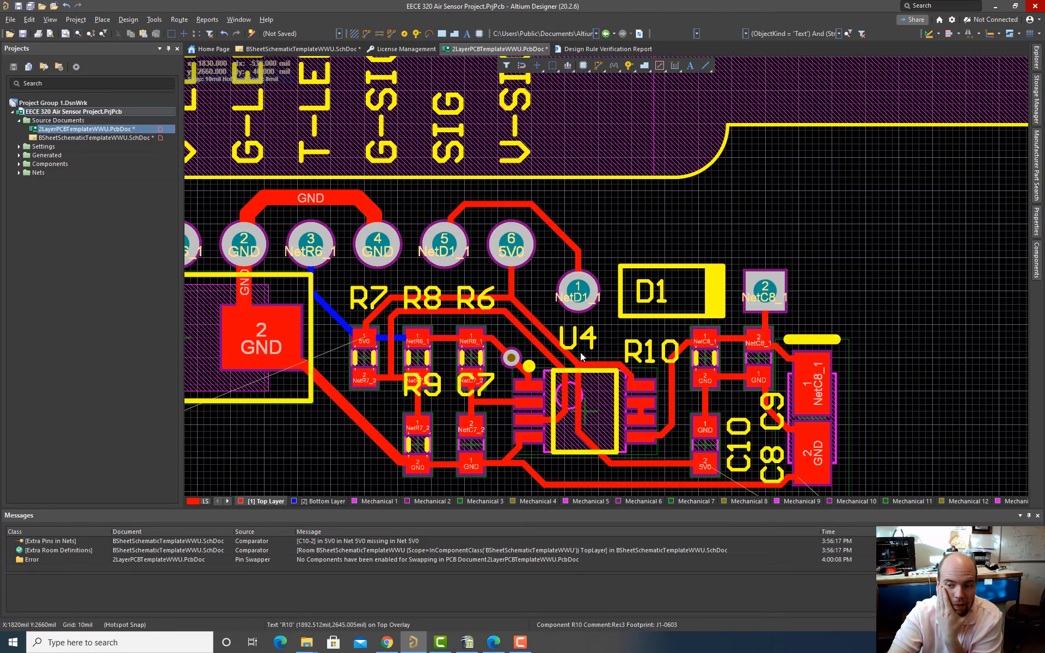
Step: Move the R9 designator left of resistor R9 and the C7 designator right of capacitor C7, and check the placement in 3D
drag(422, 387, 377, 321)
click(464, 247)
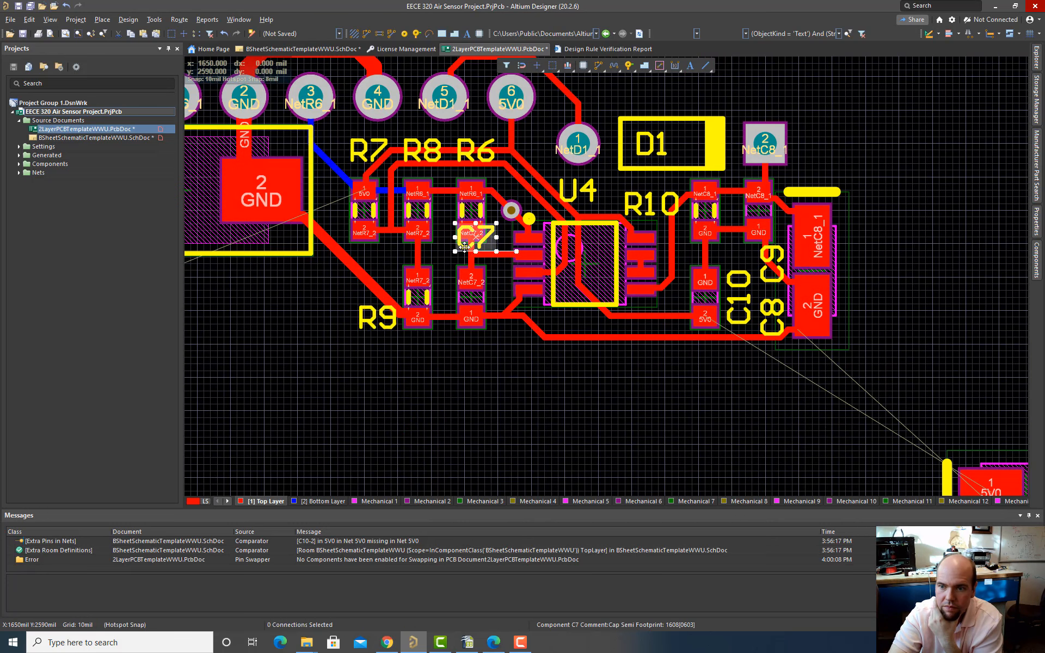
drag(478, 238, 513, 315)
key(3)
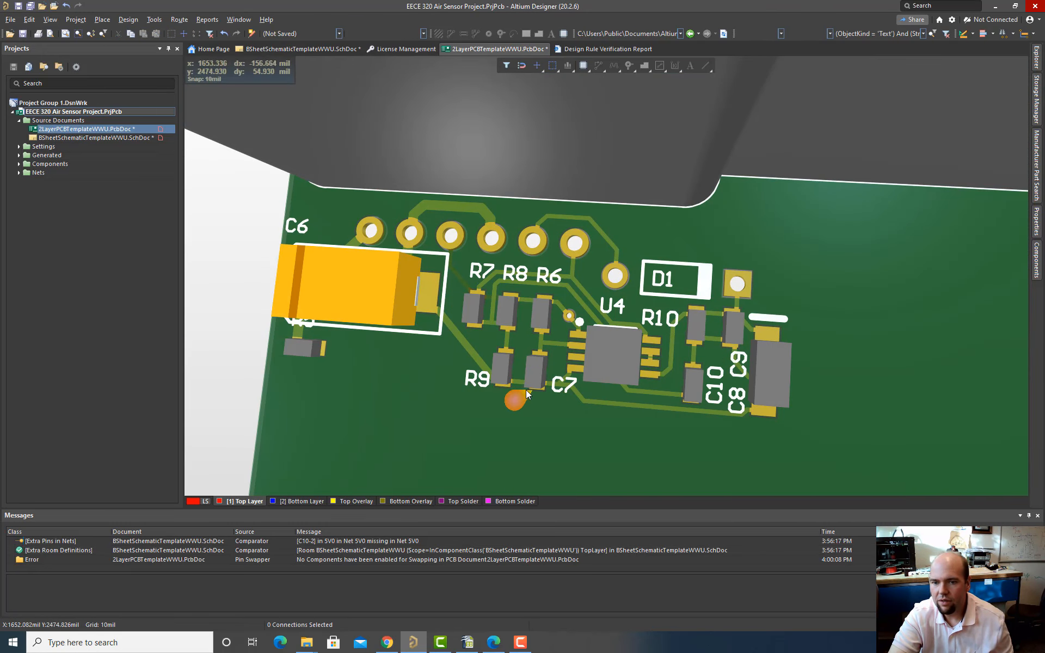
key(2)
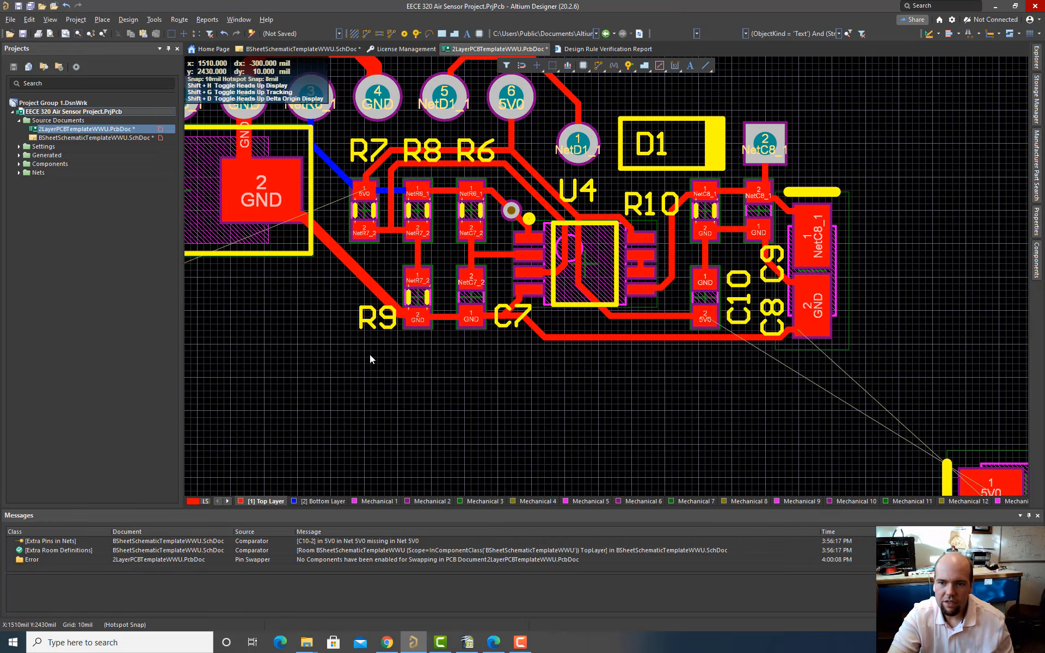
Step: Move the R5 designator from the C6 outline to the right of resistor R5
right_drag(296, 354, 641, 392)
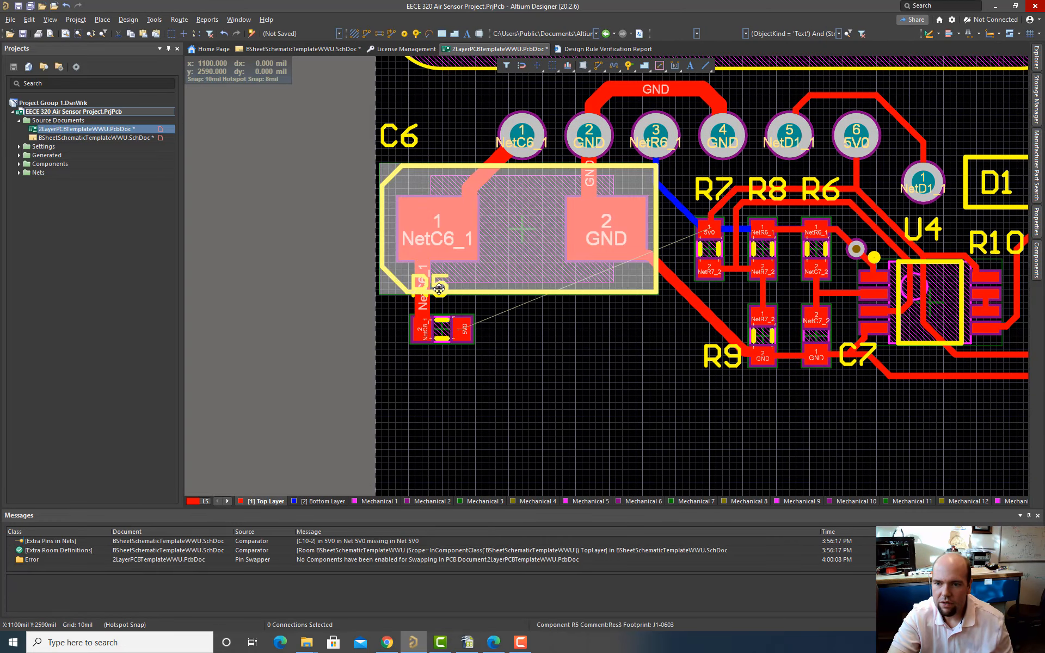
click(421, 288)
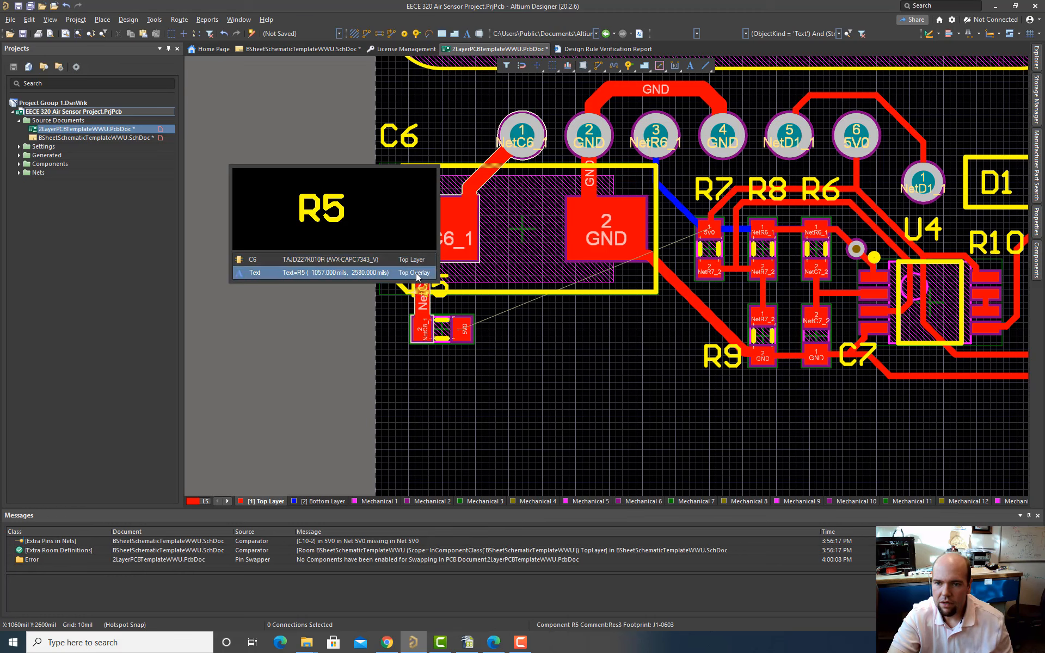
click(381, 273)
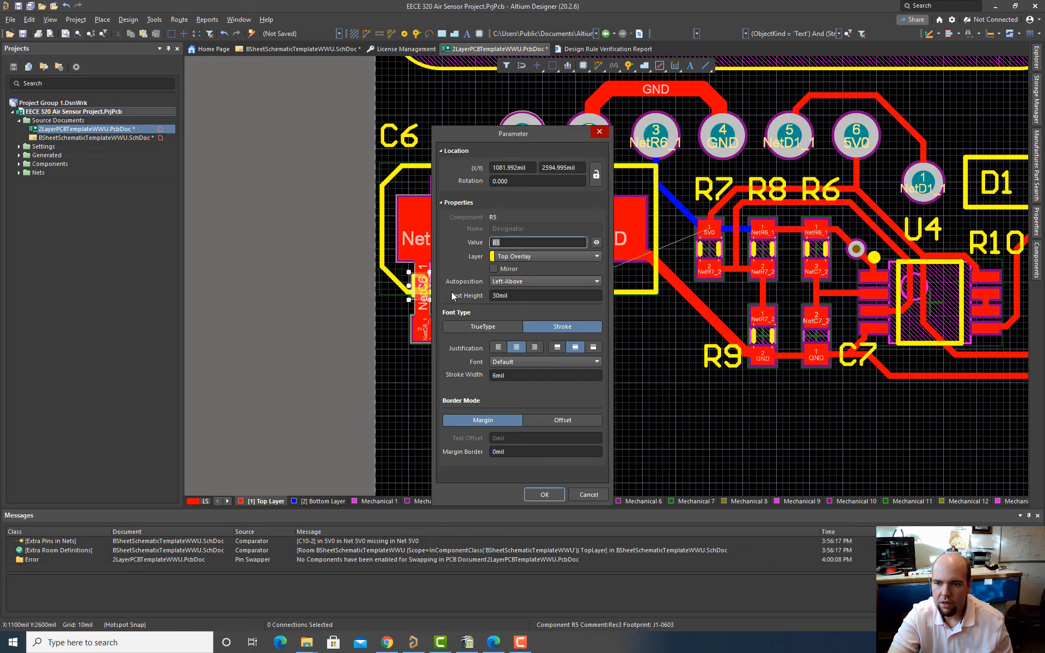
click(543, 493)
drag(421, 283, 504, 326)
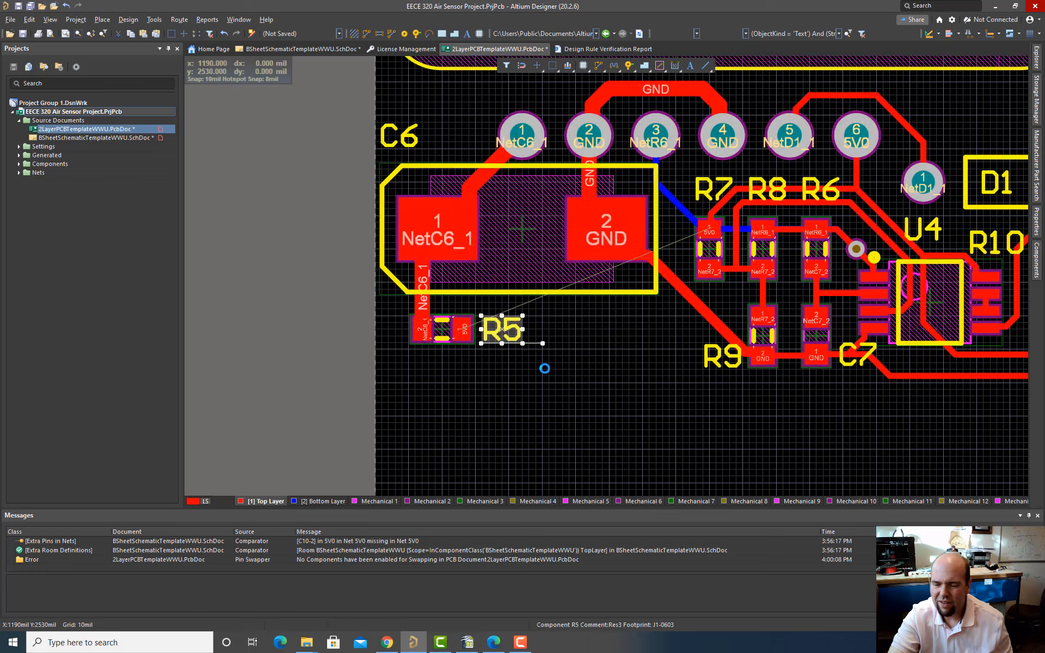
Step: Review the sensor circuit layout and the overall board, and check the U4 and air sensor circuits in the schematic
ctrl+scroll(544, 371, down, 4)
right_drag(560, 381, 423, 371)
right_drag(485, 381, 408, 412)
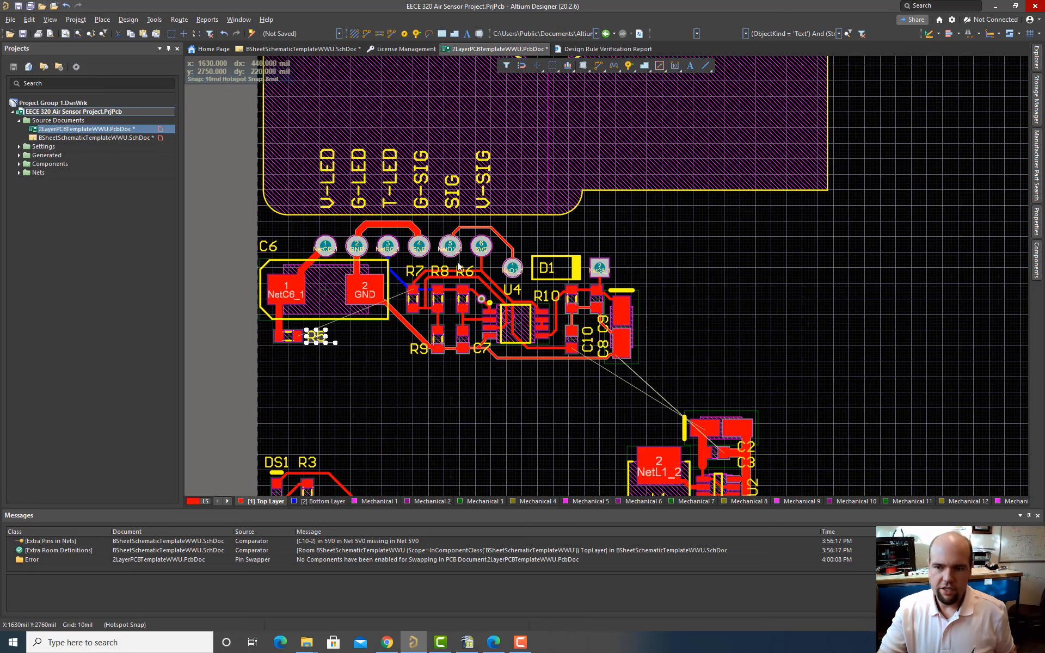
ctrl+scroll(459, 266, down, 5)
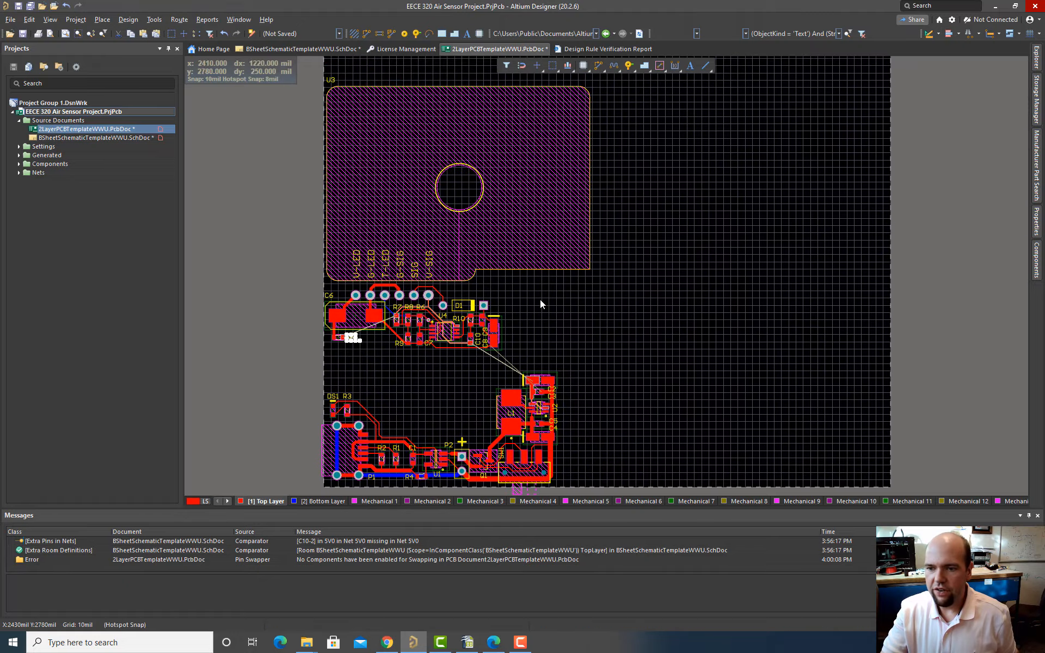
ctrl+scroll(396, 297, up, 4)
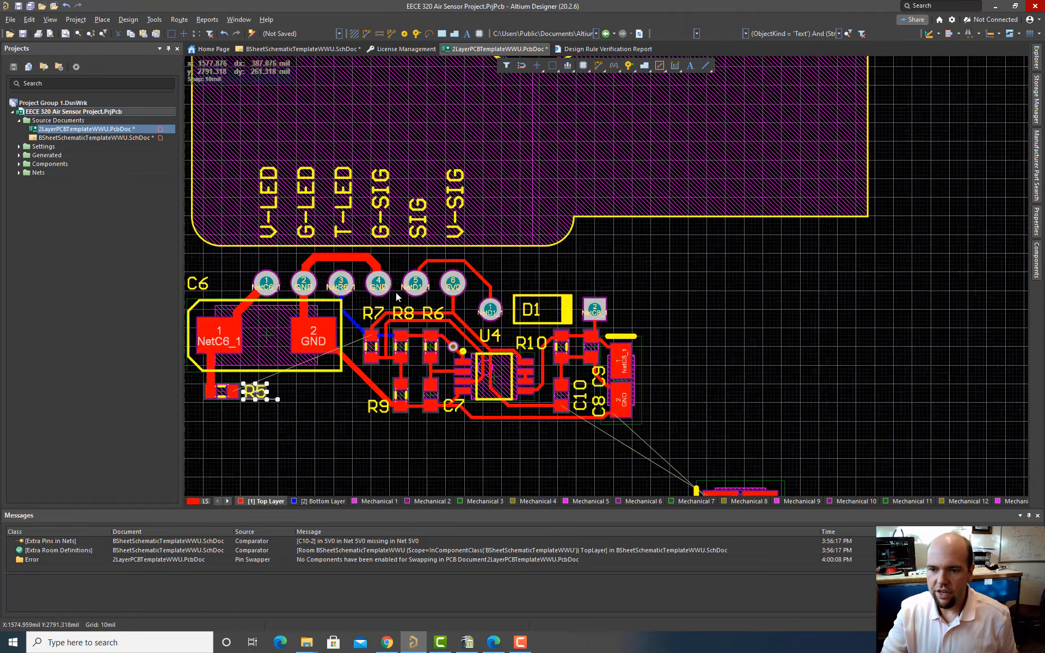
ctrl+scroll(334, 297, down, 2)
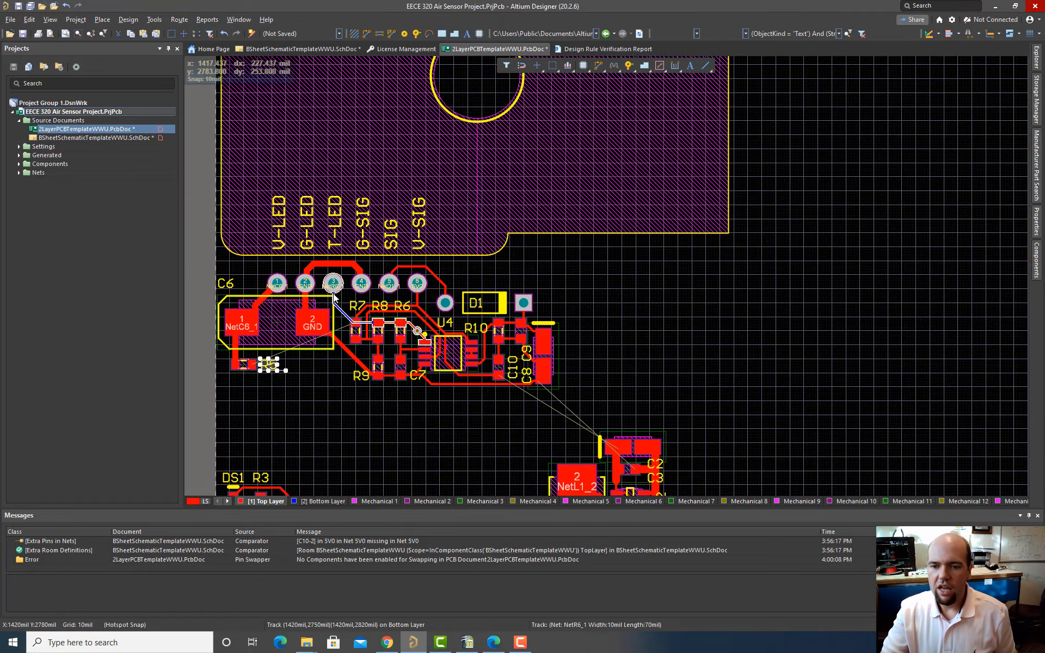
double_click(114, 137)
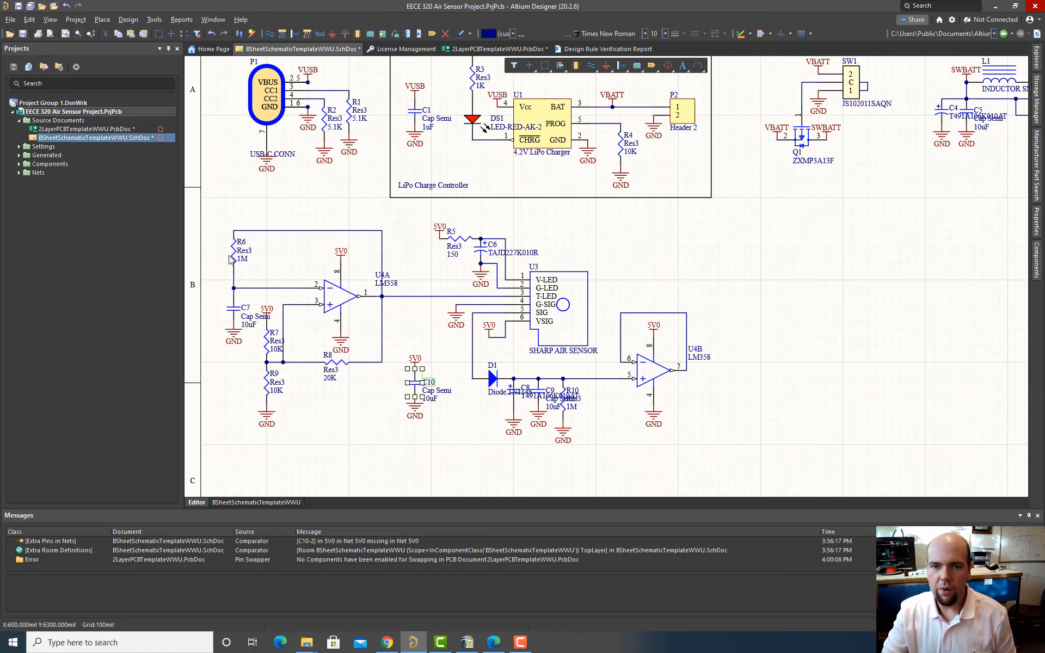
double_click(109, 129)
ctrl+scroll(425, 342, down, 4)
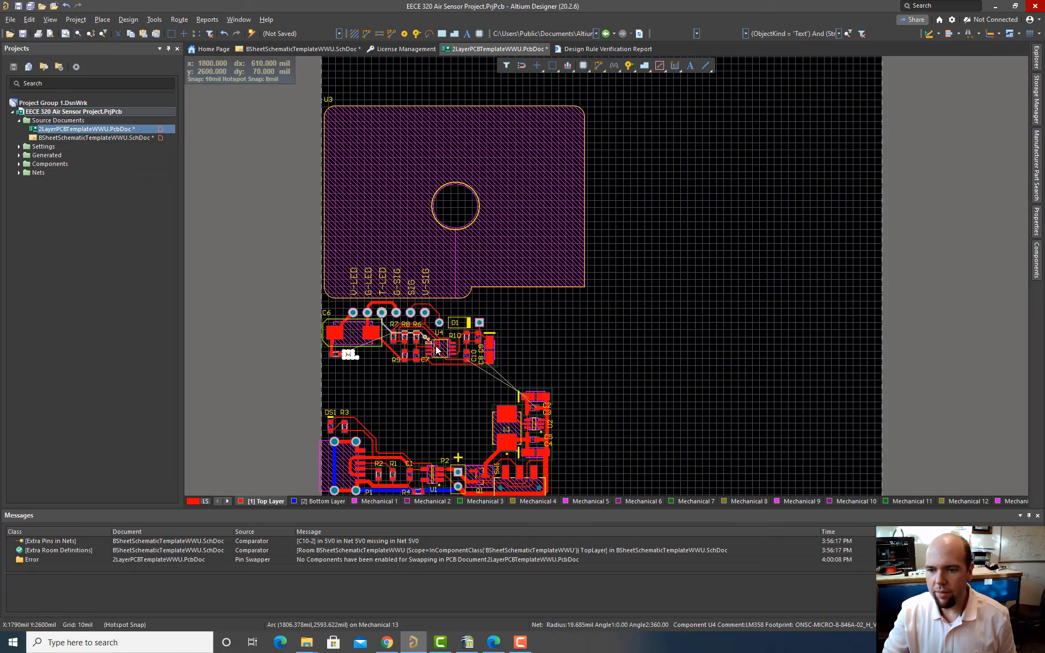